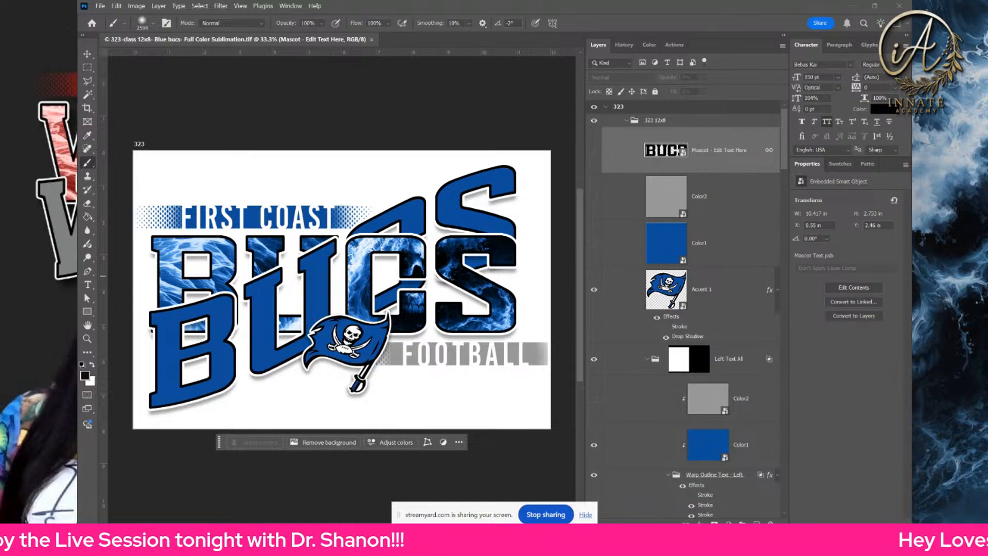
# - Compare the blue Bucs full-color sublimation design with the 323 Class Mockup of shirt printing prices
pyautogui.doubleClick(667, 155)
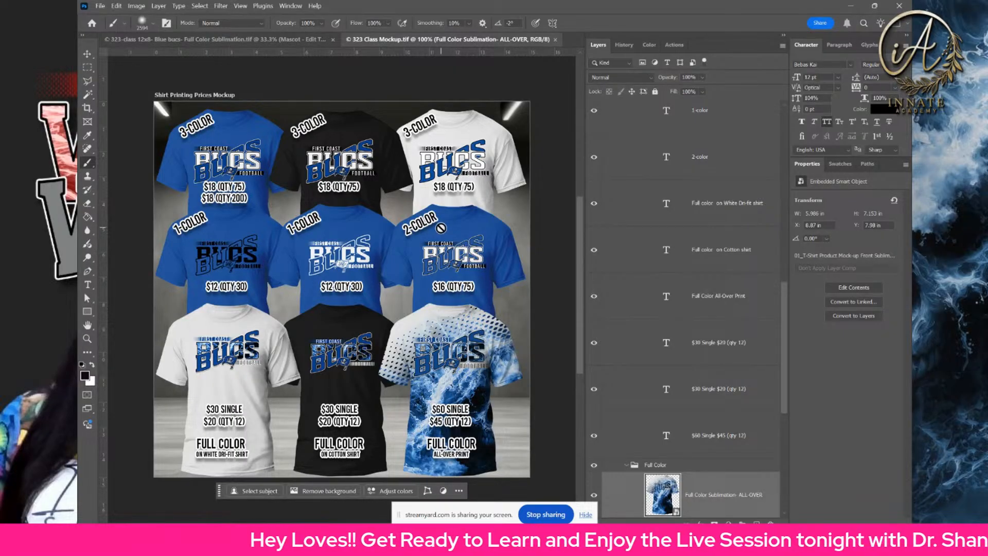
pyautogui.click(203, 41)
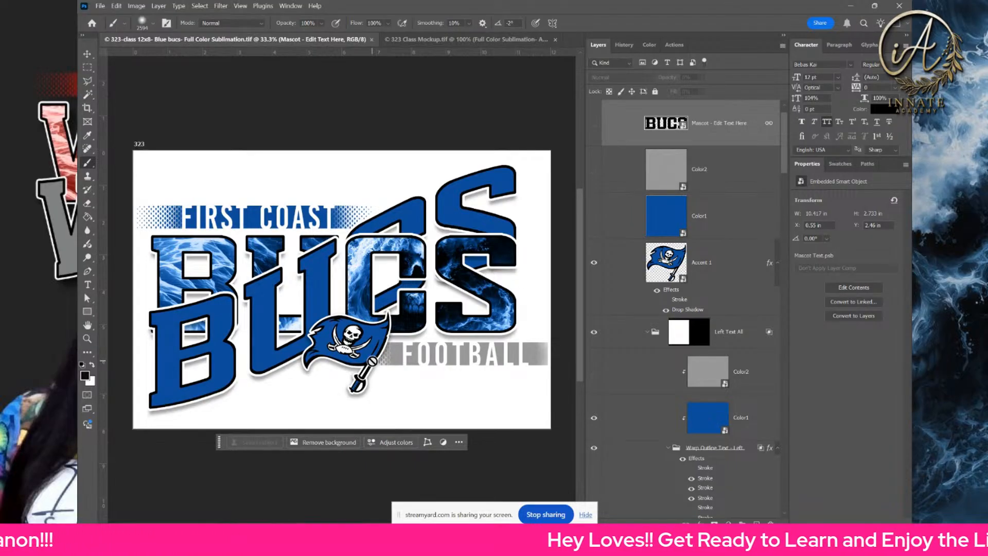
pyautogui.click(435, 40)
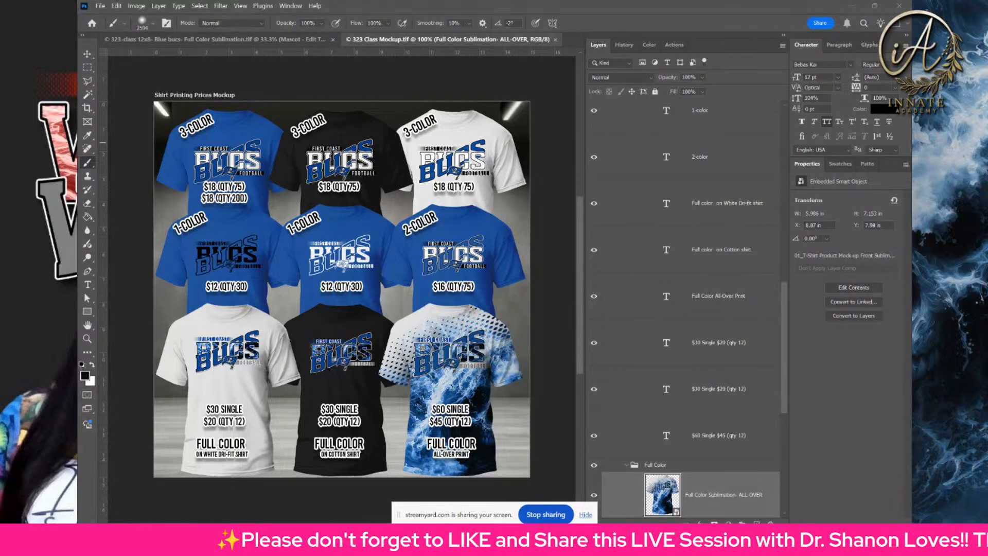
pyautogui.click(283, 40)
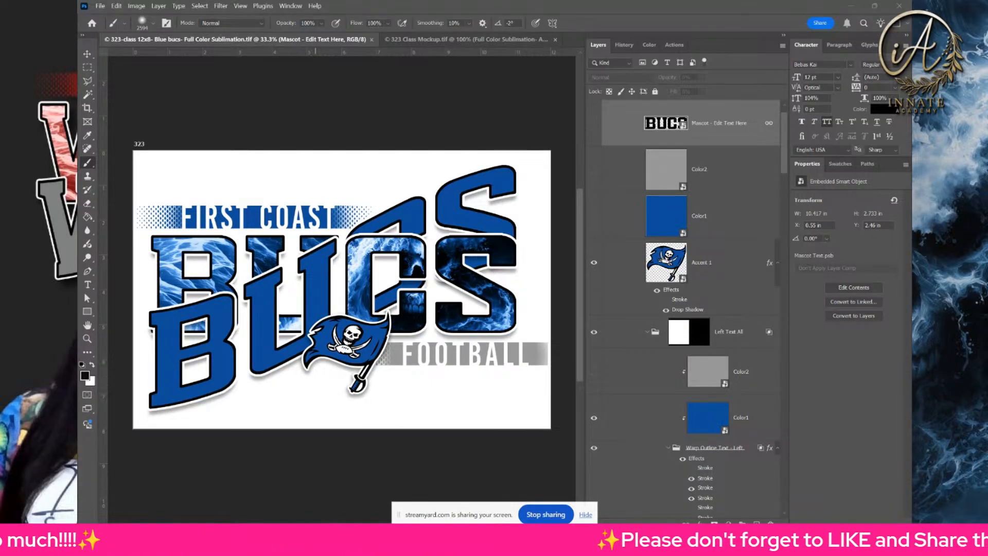
# - Switch to the File Explorer window on the 318 Racing Red Grad Vault folder and preview the Viking logo 0_accent_4.png
pyautogui.moveTo(78, 128); pyautogui.dragTo(520, 261)
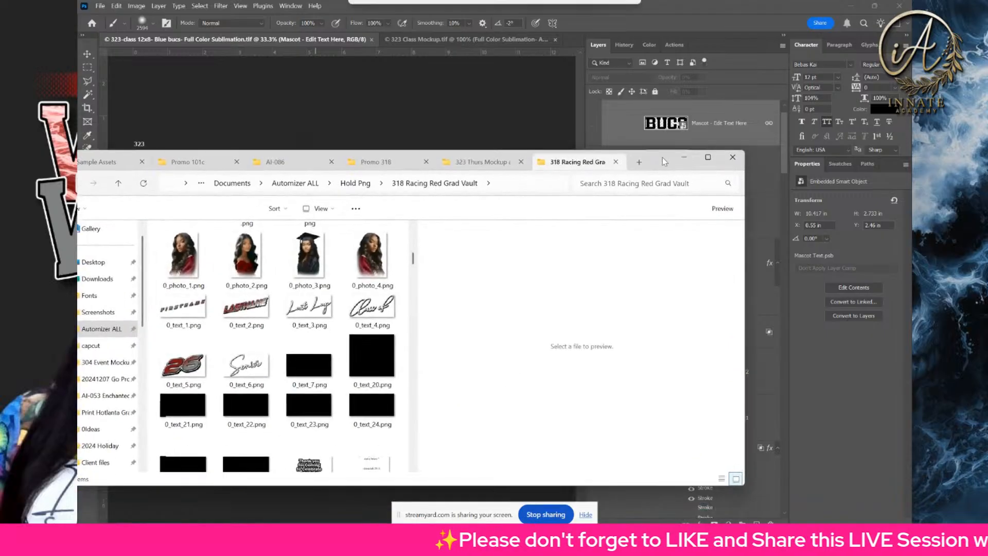
pyautogui.scroll(-2, 353, 282)
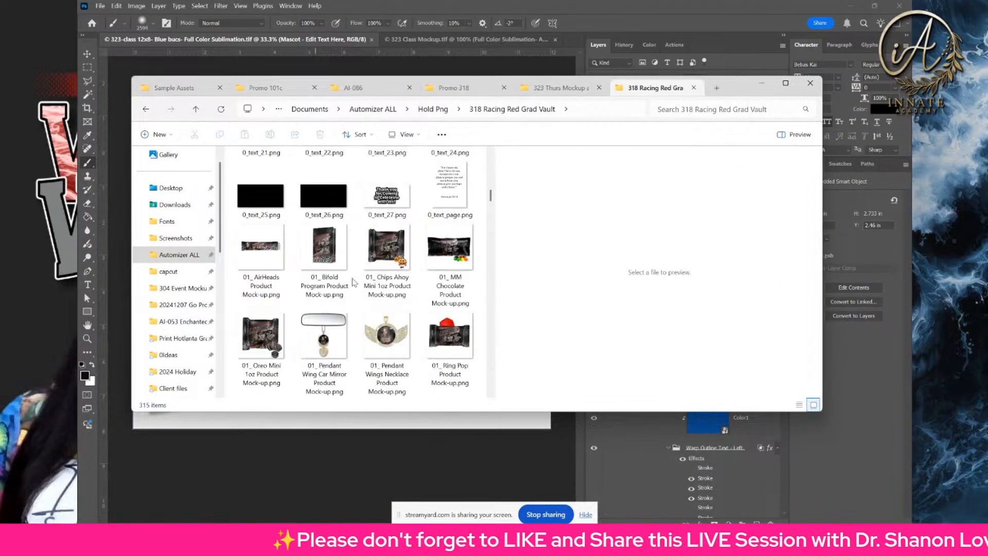
pyautogui.scroll(5, 353, 282)
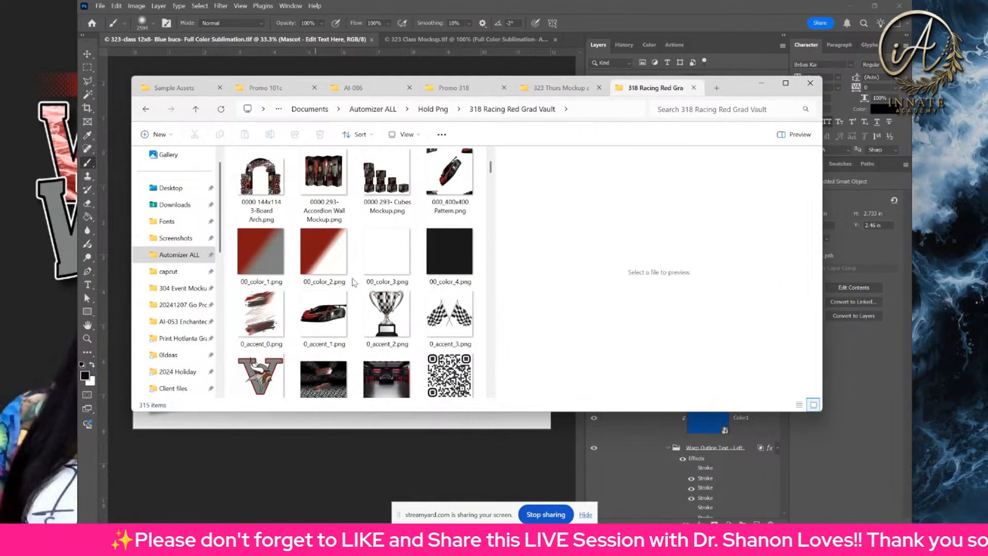
pyautogui.click(260, 376)
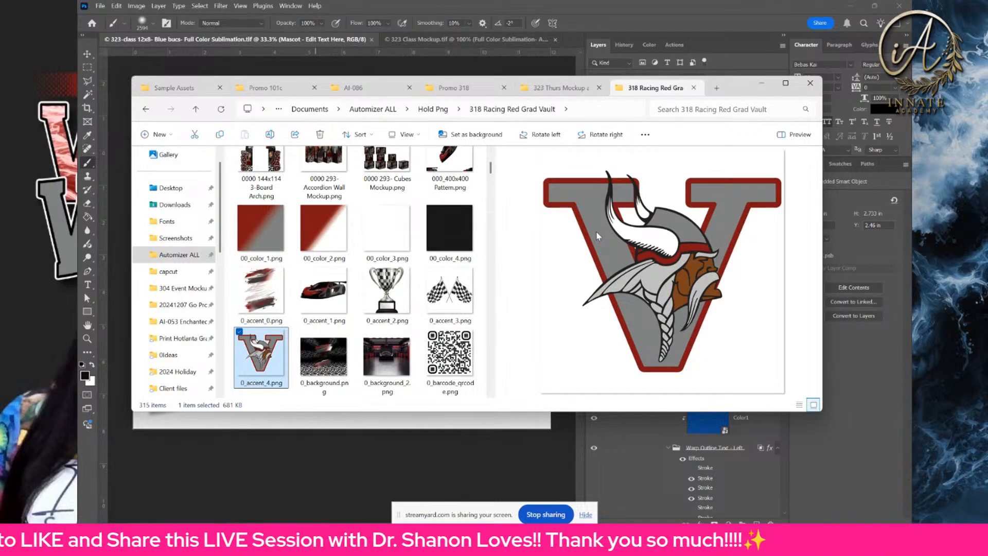
pyautogui.moveTo(743, 91); pyautogui.dragTo(662, 97)
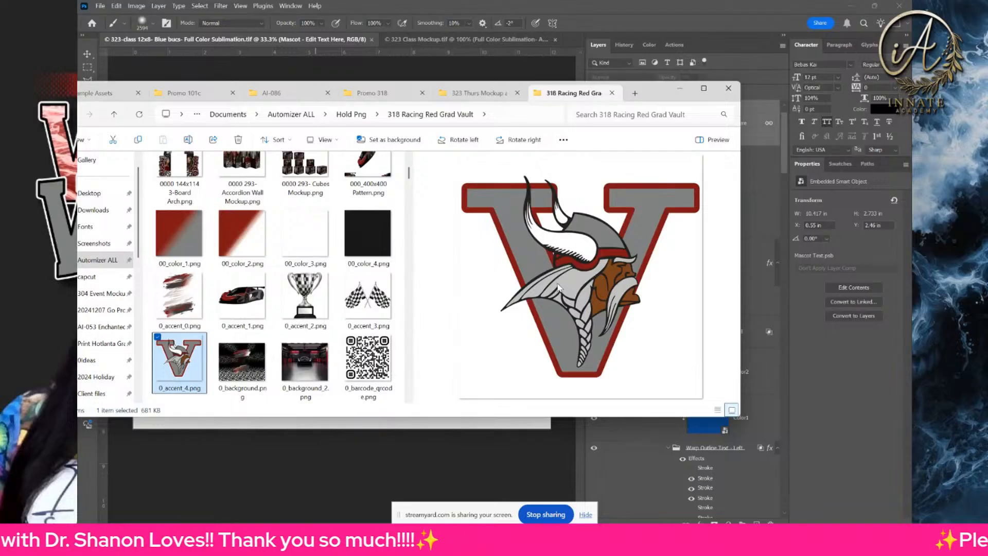
pyautogui.moveTo(659, 91); pyautogui.dragTo(79, 98)
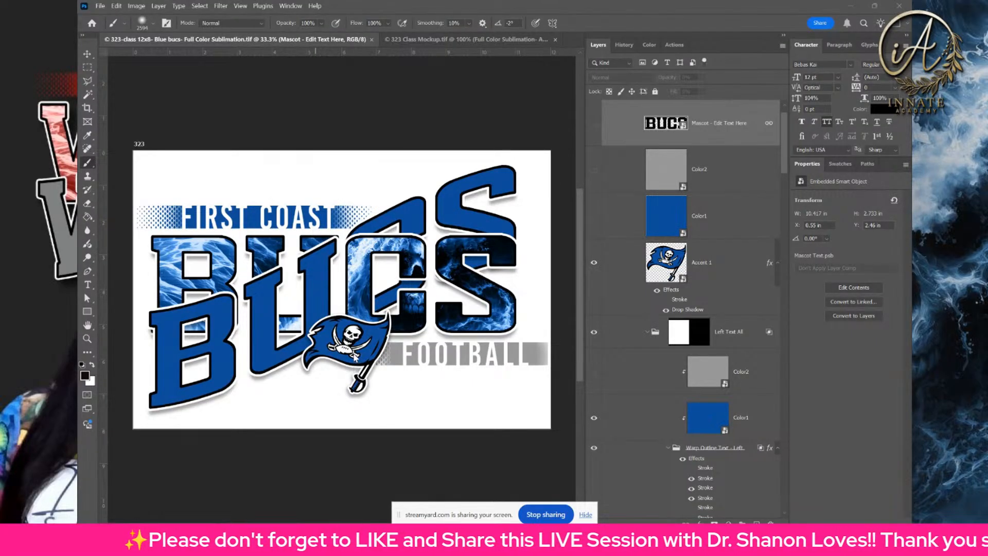
pyautogui.click(708, 190)
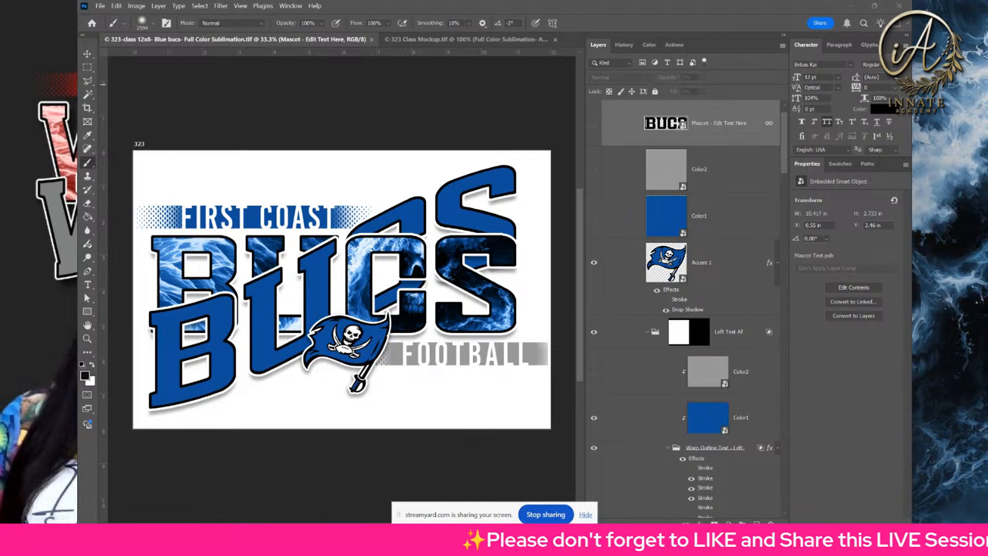
# - Switch to the Chrome window with vectorizer.io, maximize it and look over the home page
pyautogui.moveTo(78, 278); pyautogui.dragTo(590, 2)
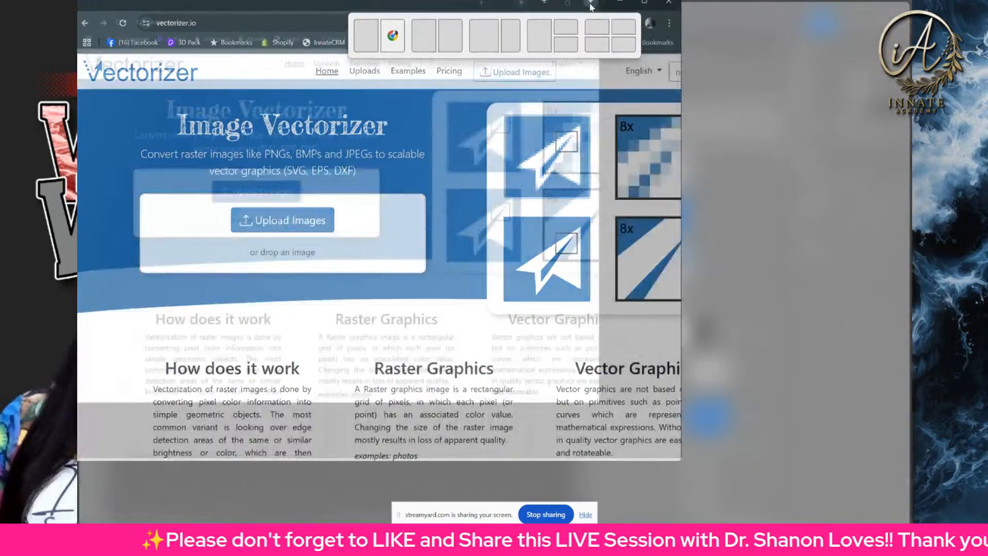
pyautogui.click(224, 33)
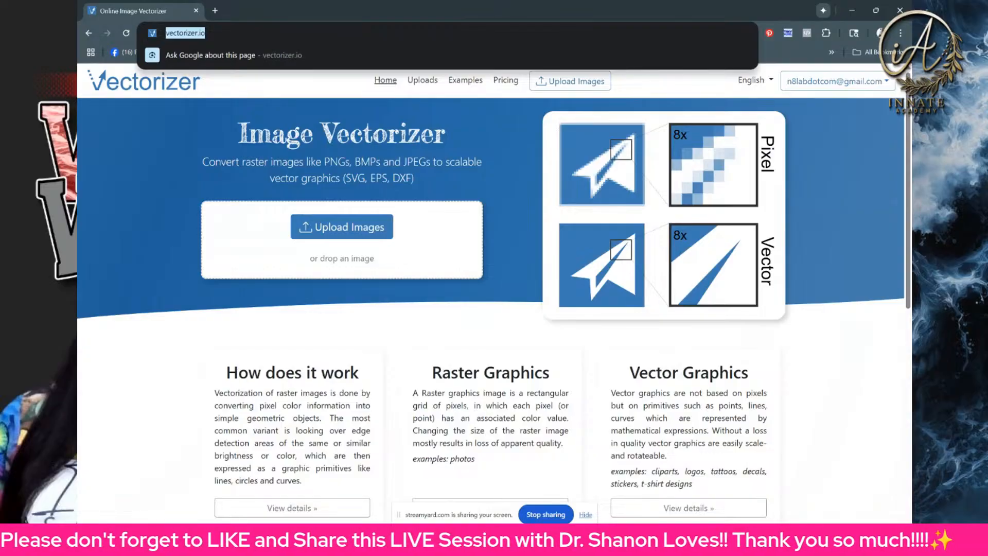
pyautogui.hotkey('alt', 'Tab')
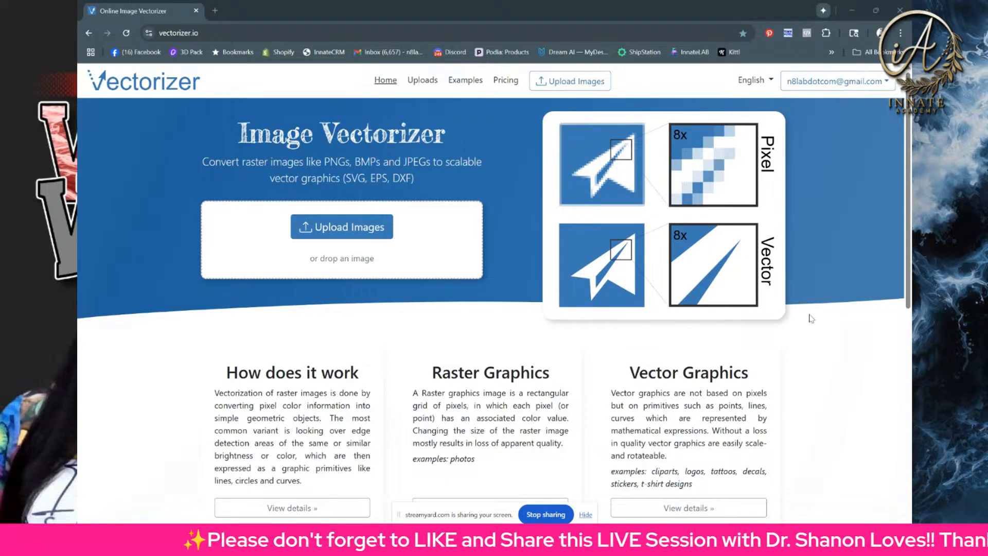
pyautogui.scroll(-4, 759, 361)
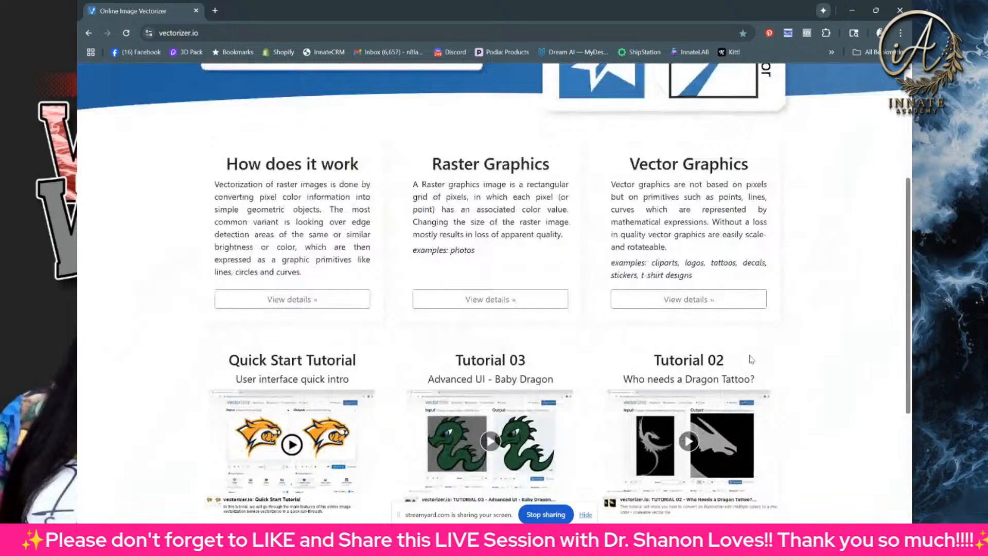
pyautogui.scroll(4, 754, 355)
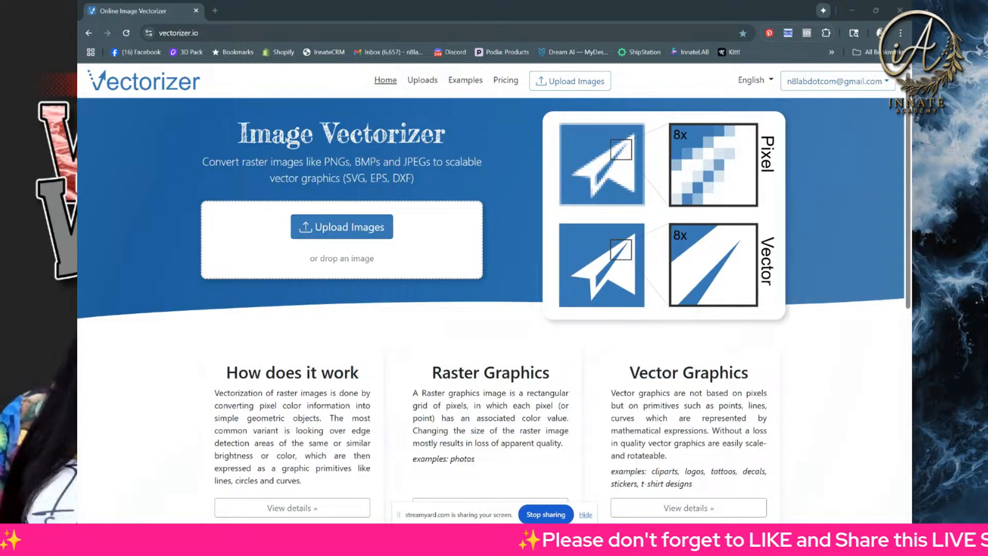
# - Upload the logo 0_accent_4.png to Vectorizer and inspect the Viking head up close in the previews
pyautogui.moveTo(88, 230); pyautogui.dragTo(378, 120)
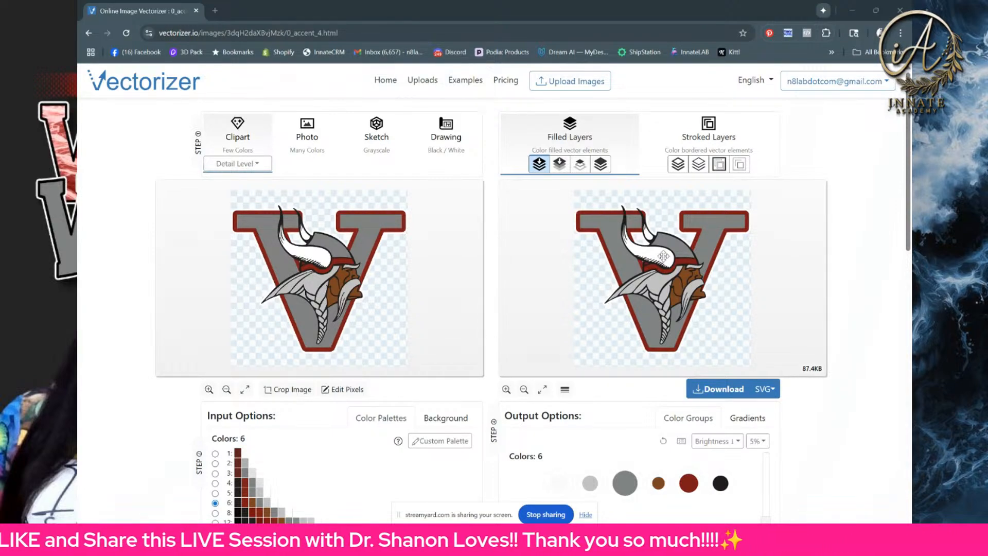
pyautogui.scroll(3, 631, 296)
pyautogui.scroll(5, 631, 297)
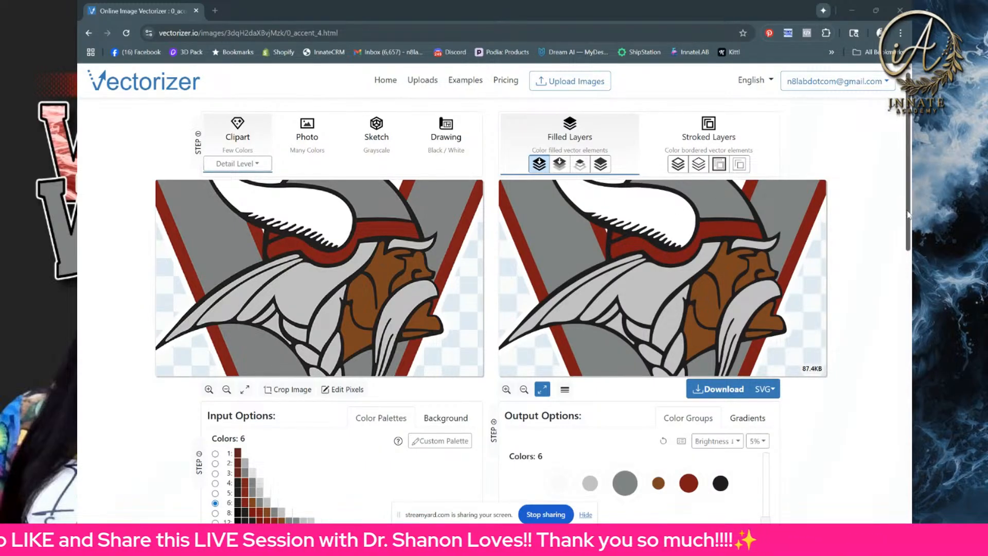
# - Copy the fill color's hex code #FFFFFF from the white color group in the output options
pyautogui.moveTo(908, 215)
pyautogui.mouseDown()
pyautogui.moveTo(908, 250)
pyautogui.moveTo(907, 231)
pyautogui.mouseUp()
pyautogui.moveTo(619, 443)
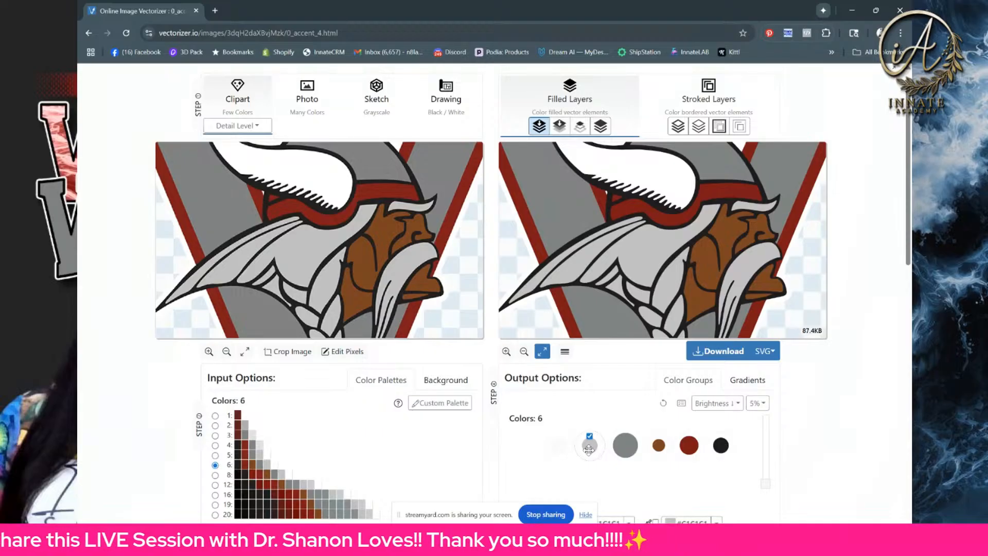
pyautogui.scroll(-1, 589, 448)
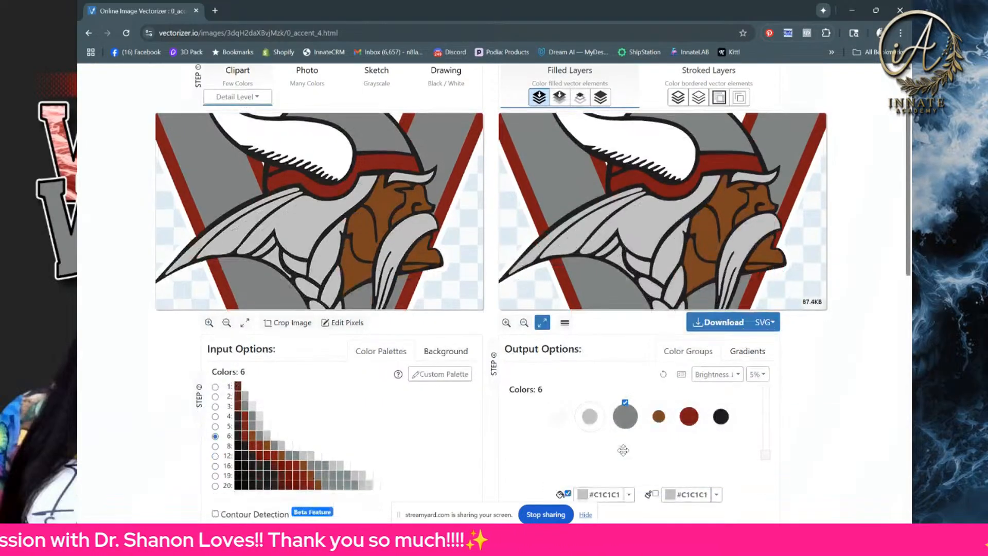
pyautogui.moveTo(589, 392)
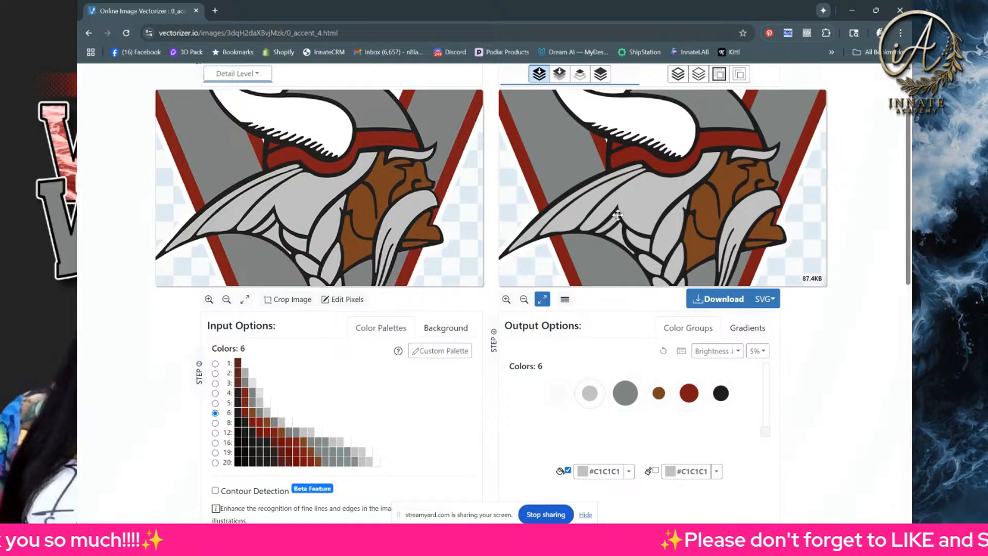
pyautogui.click(552, 398)
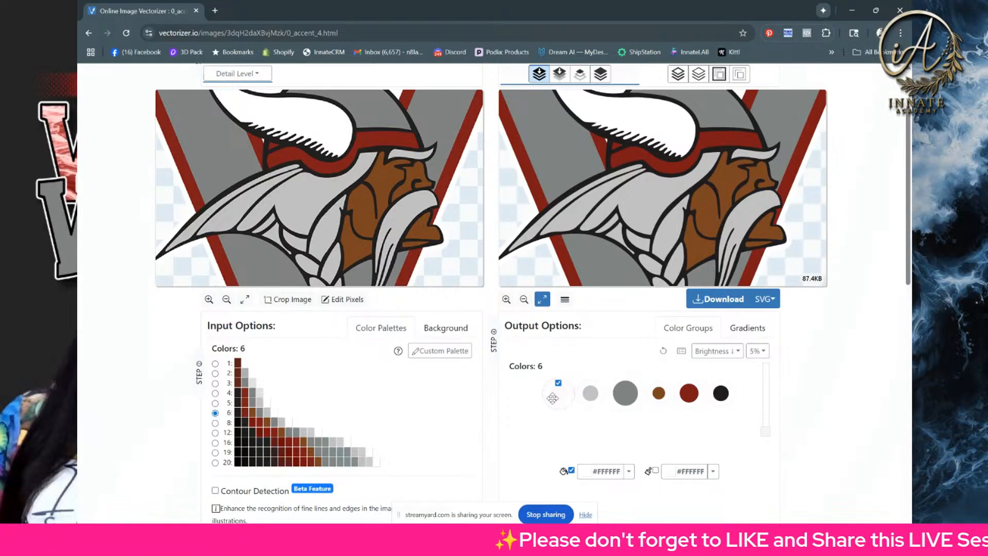
pyautogui.click(605, 473)
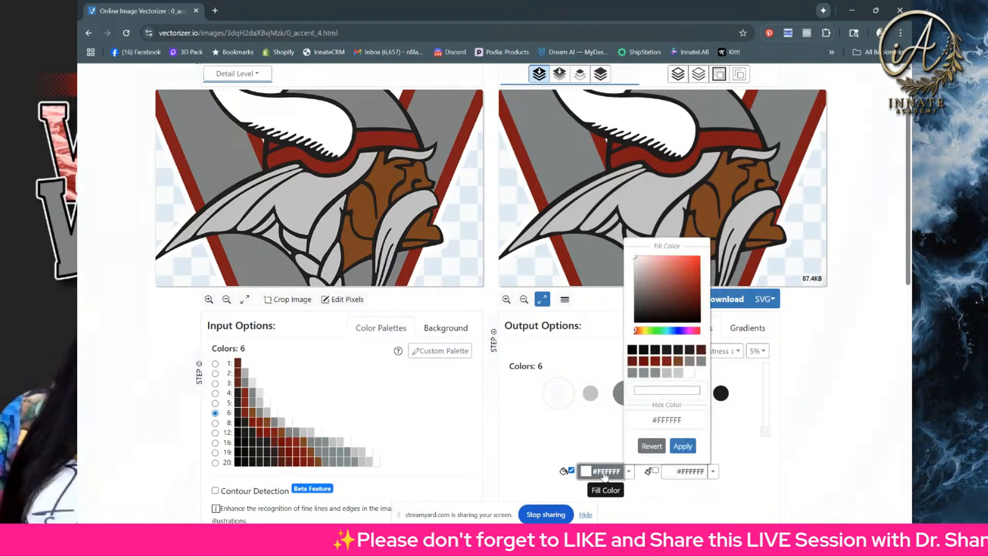
pyautogui.tripleClick(668, 421)
pyautogui.hotkey('ctrl', 'c')
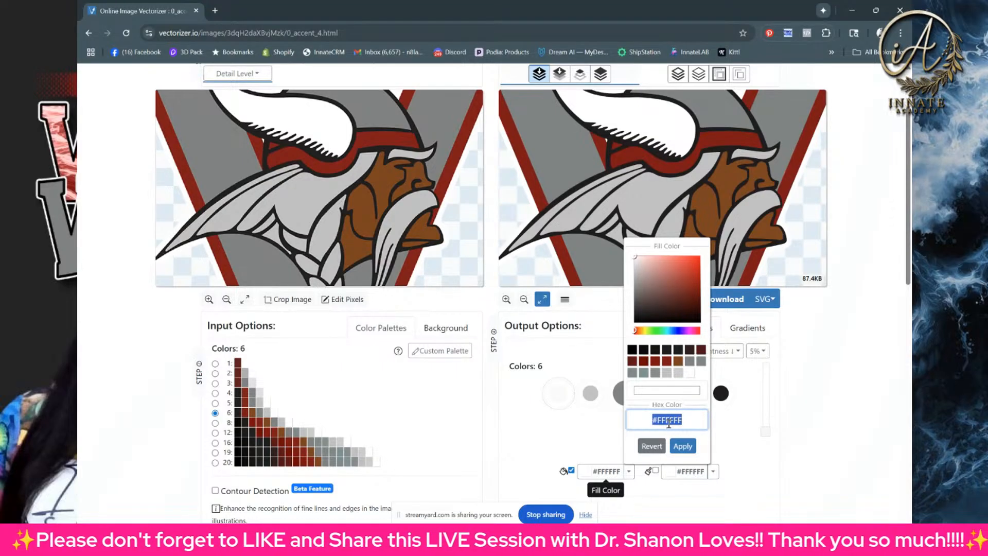
pyautogui.click(766, 433)
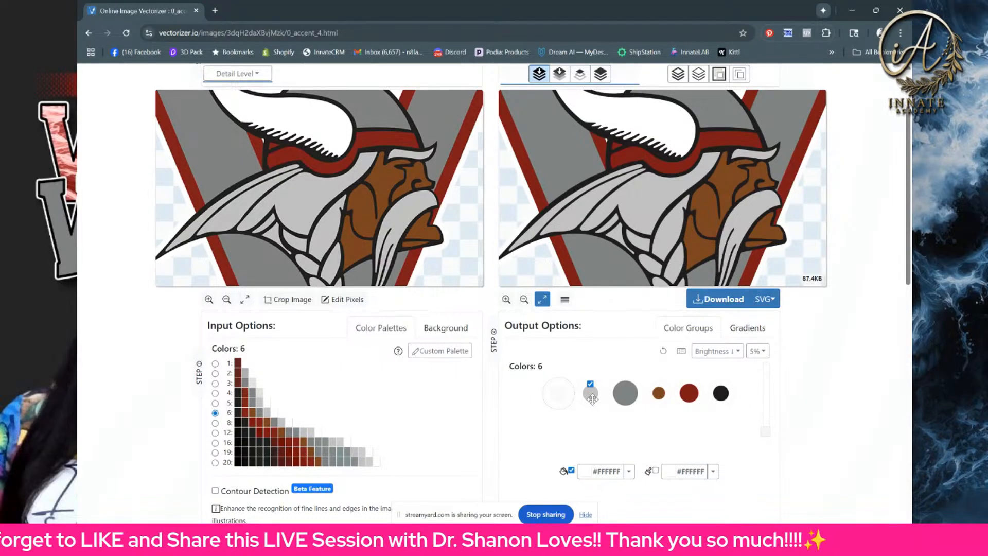
# - Set the fill color of the light gray color group to #FFFFFF
pyautogui.click(592, 394)
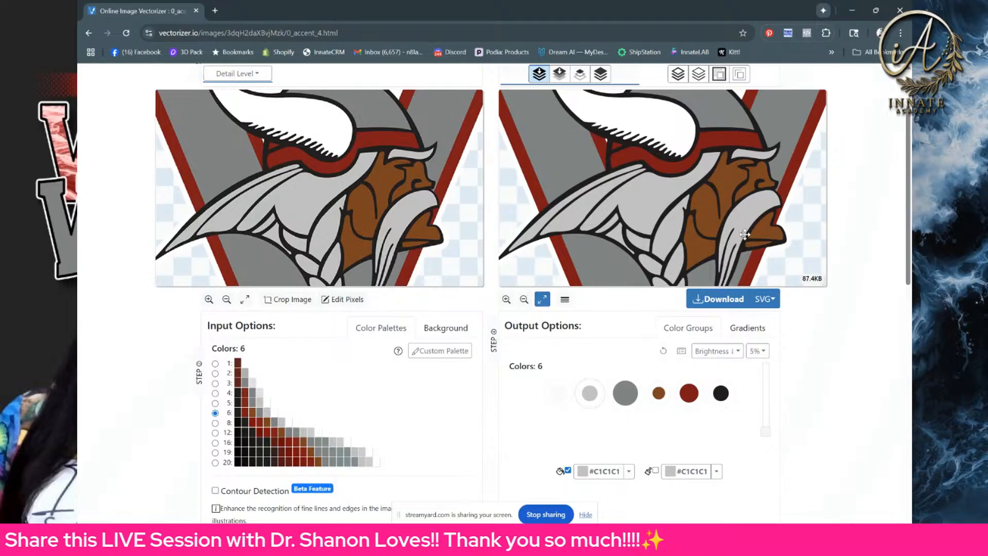
pyautogui.click(612, 469)
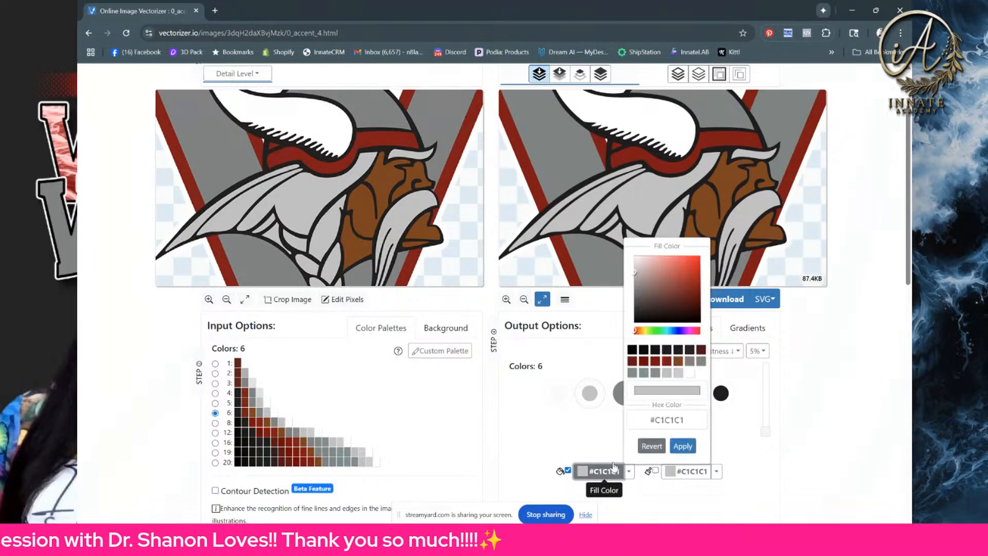
pyautogui.click(661, 420)
pyautogui.write('#FFFFFF')
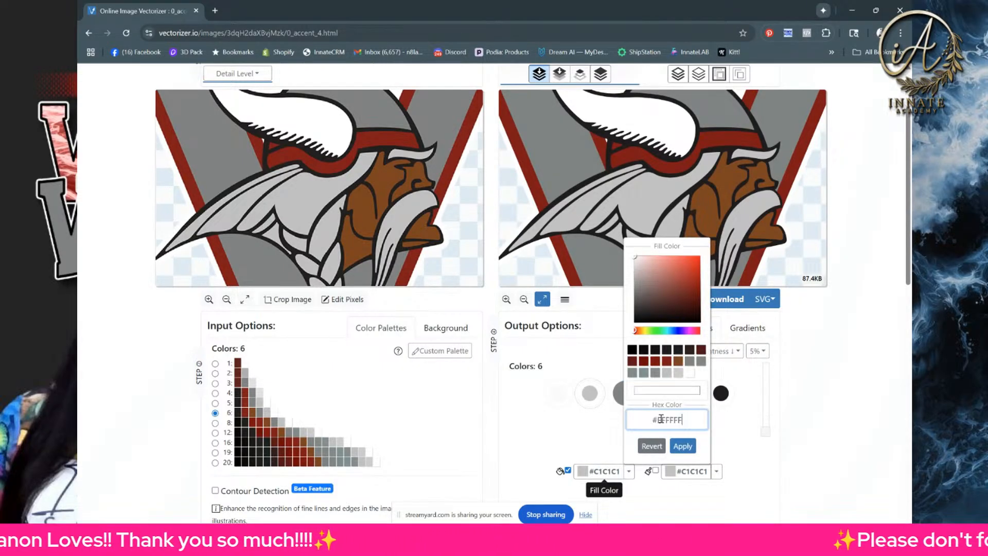
pyautogui.click(683, 446)
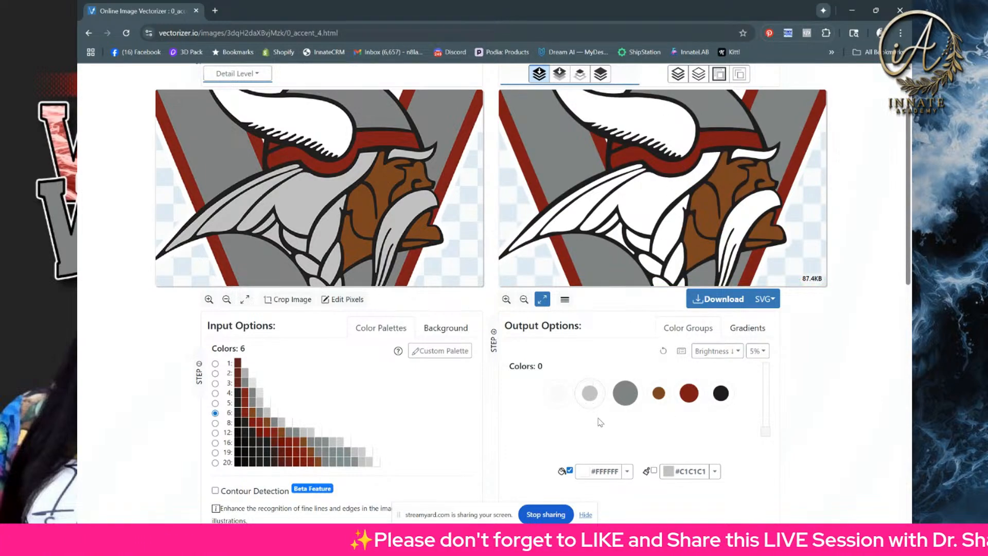
# - Set the light gray group's stroke color to #FFFFFF and deselect the color group
pyautogui.click(684, 471)
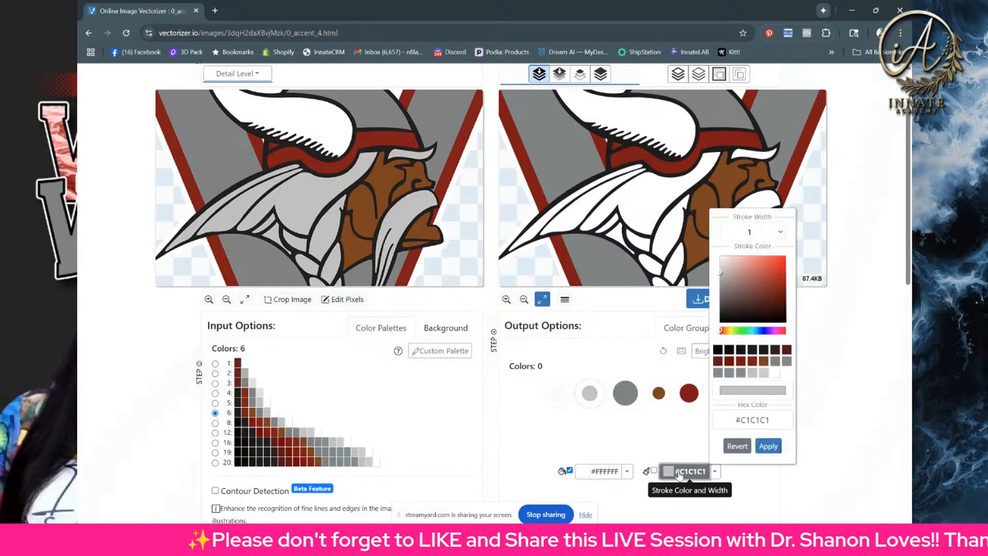
pyautogui.tripleClick(757, 417)
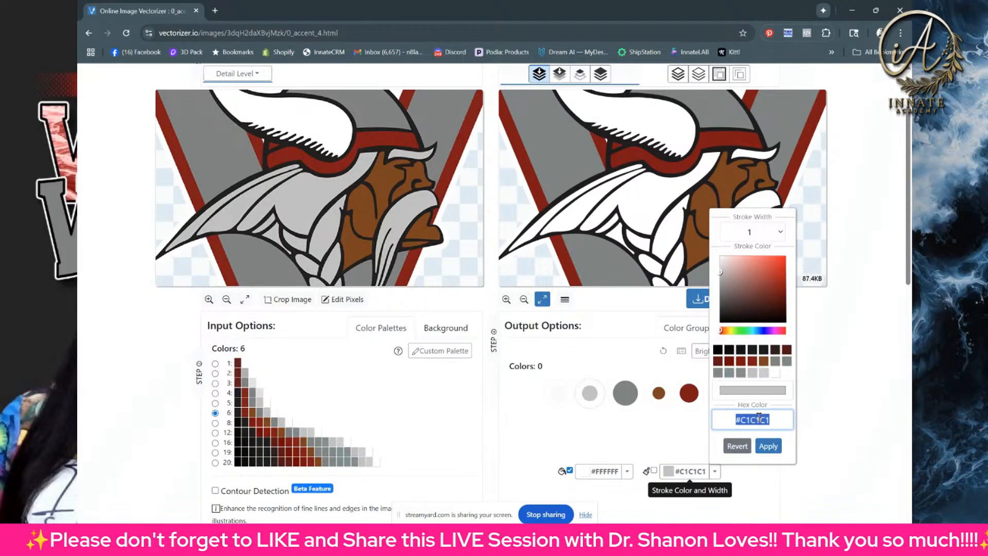
pyautogui.hotkey('ctrl', 'v')
pyautogui.click(768, 445)
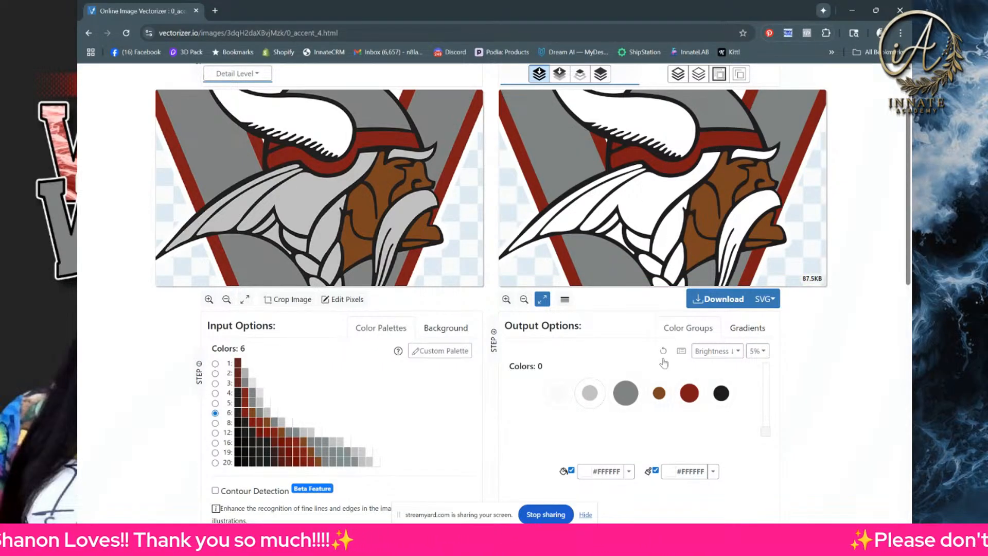
pyautogui.moveTo(563, 388)
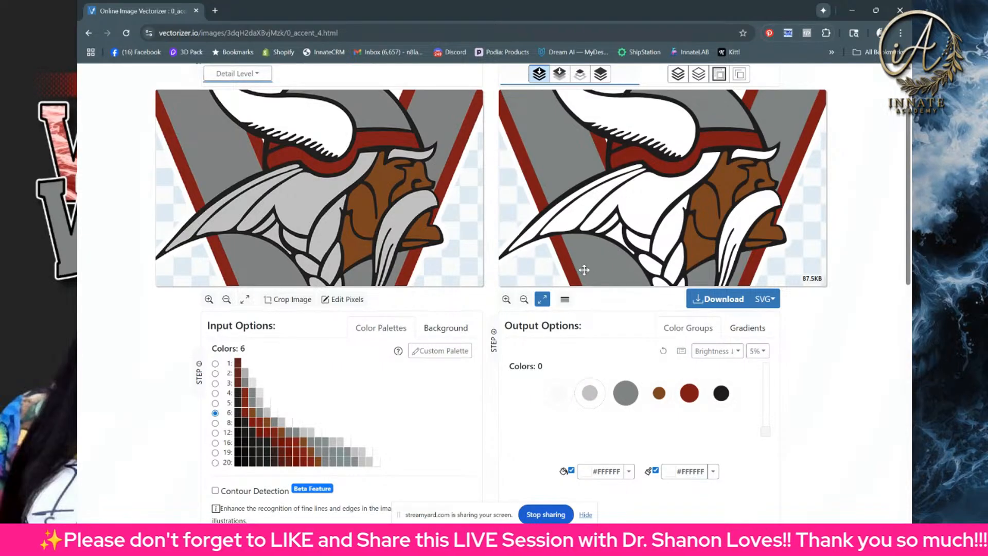
pyautogui.moveTo(586, 403)
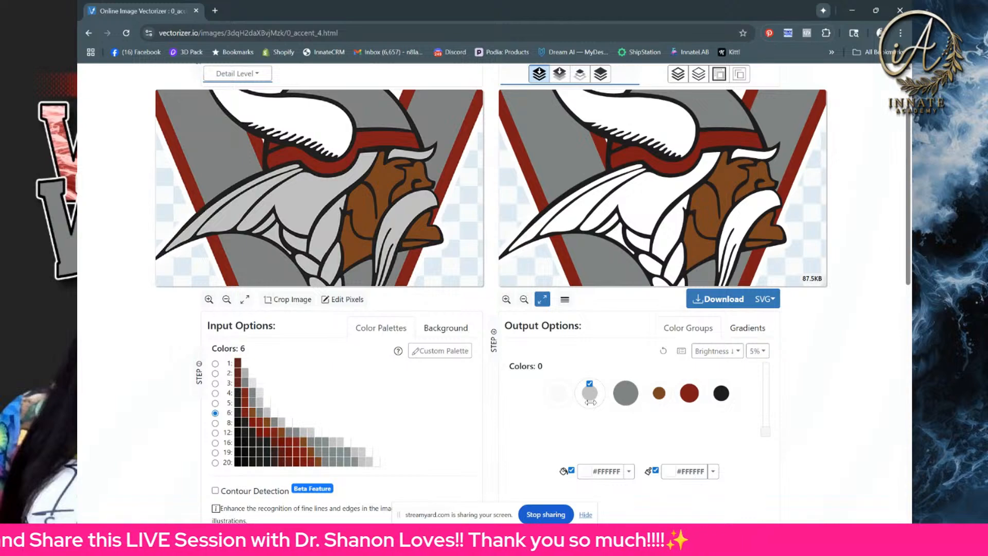
pyautogui.click(614, 416)
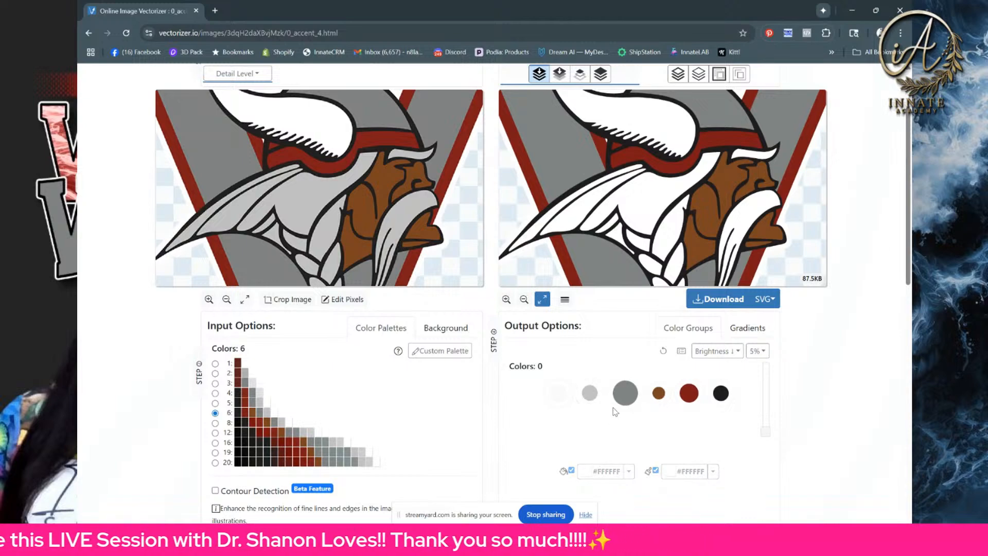
# - Revert the light gray color group's fill and stroke colors, and deselect the group
pyautogui.click(590, 396)
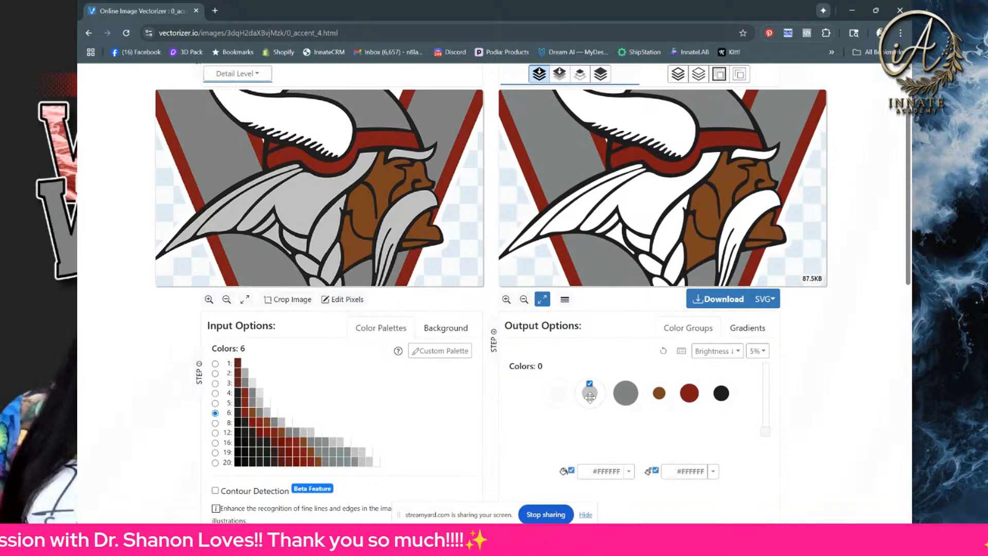
pyautogui.click(606, 474)
pyautogui.click(656, 447)
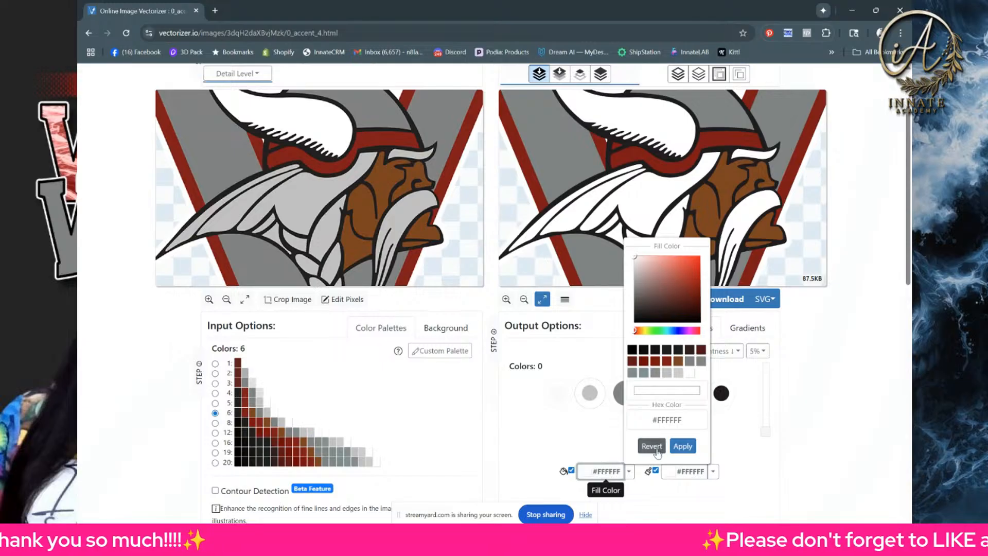
pyautogui.click(691, 472)
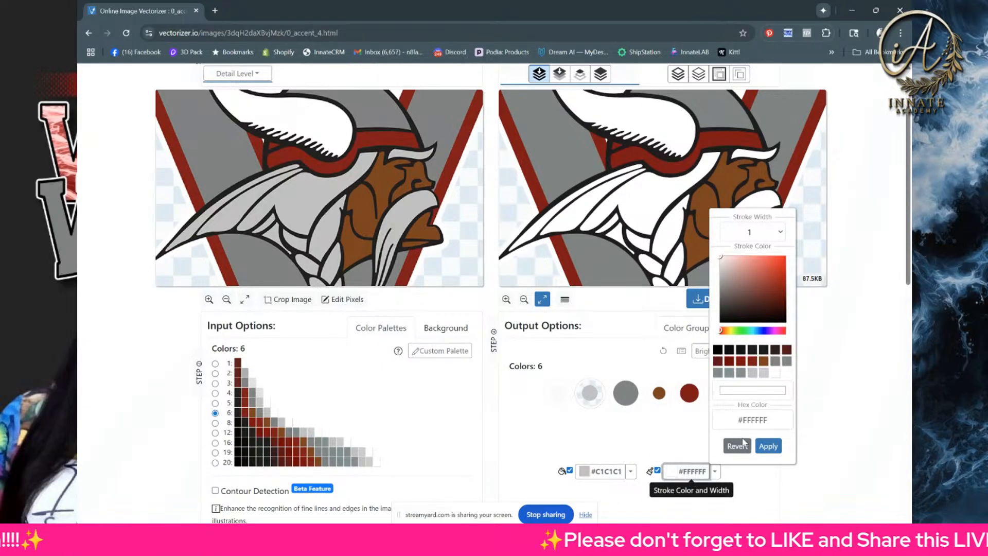
pyautogui.click(741, 444)
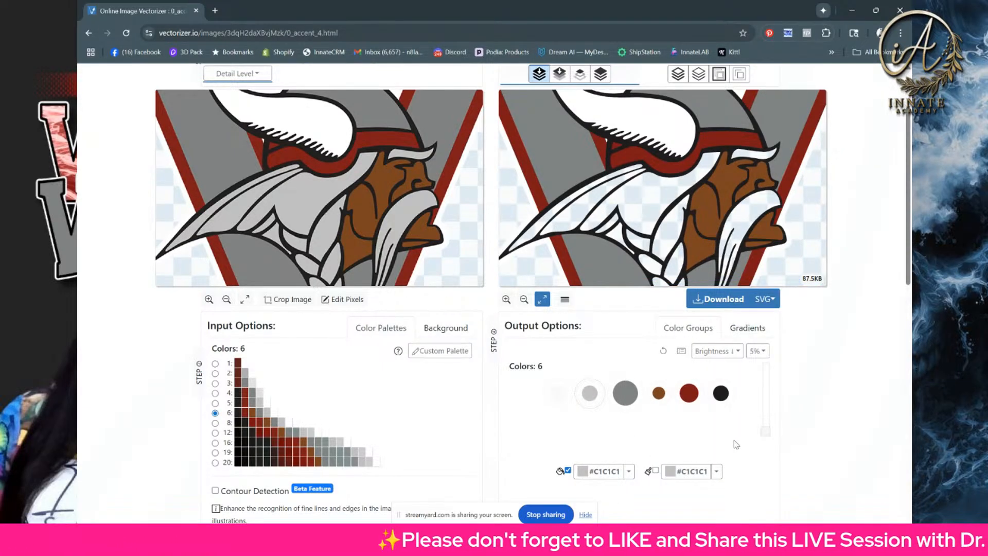
pyautogui.click(651, 442)
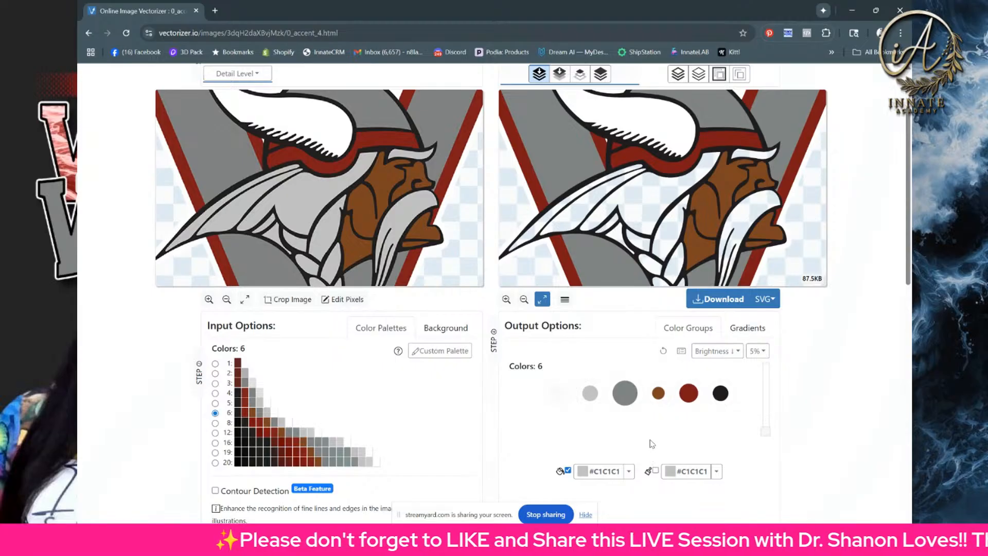
# - Reload the logo's vectorization page after checking the light gray group in the output preview
pyautogui.click(590, 392)
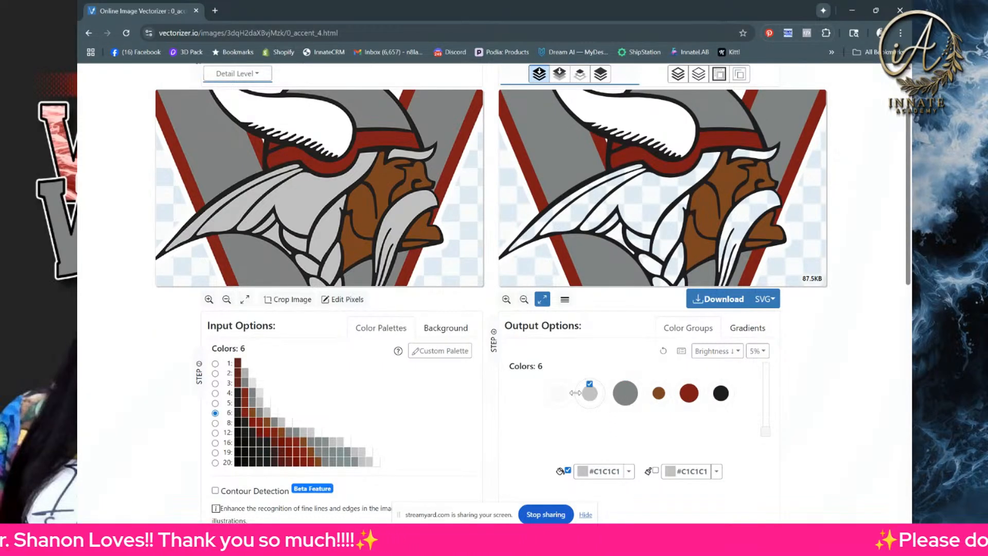
pyautogui.scroll(-1, 533, 361)
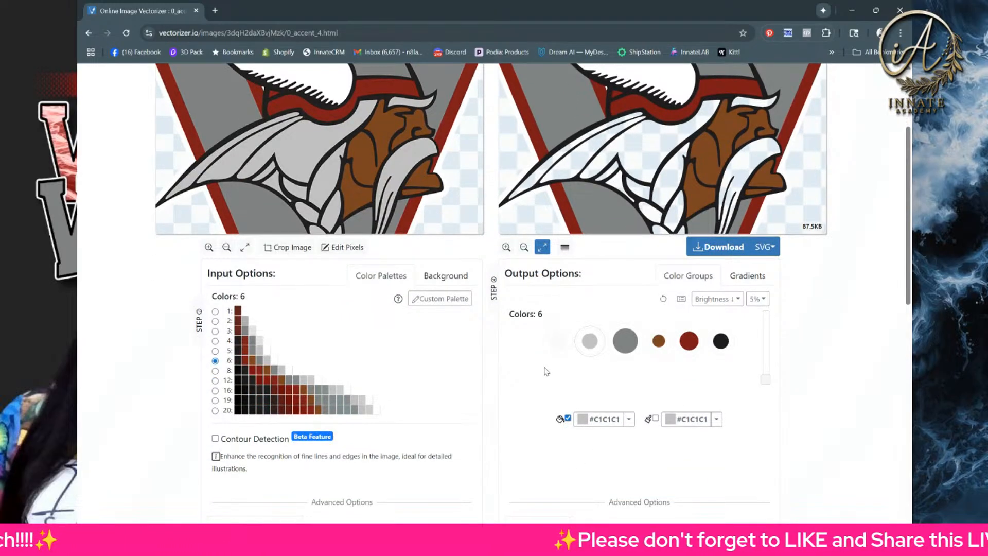
pyautogui.scroll(1, 559, 378)
pyautogui.scroll(2, 558, 378)
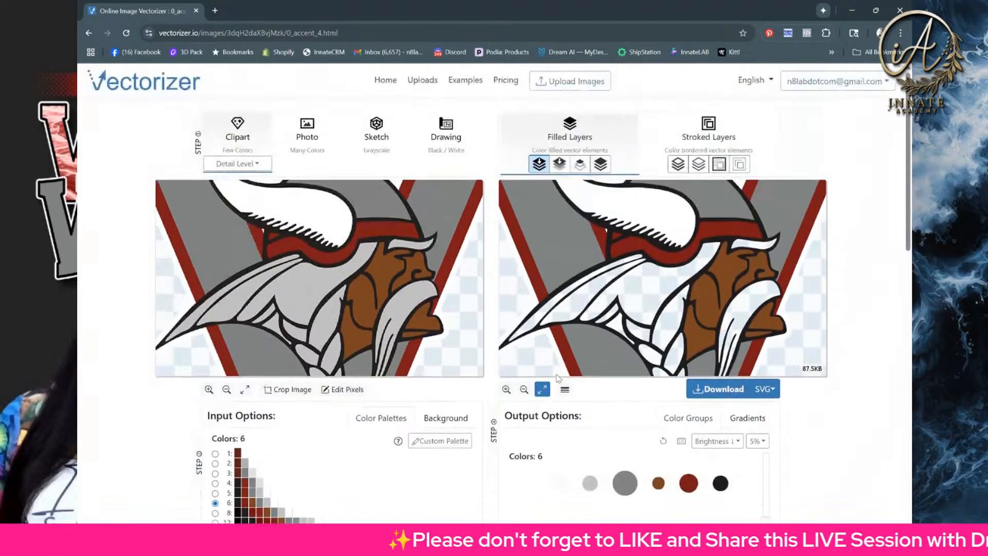
pyautogui.click(127, 33)
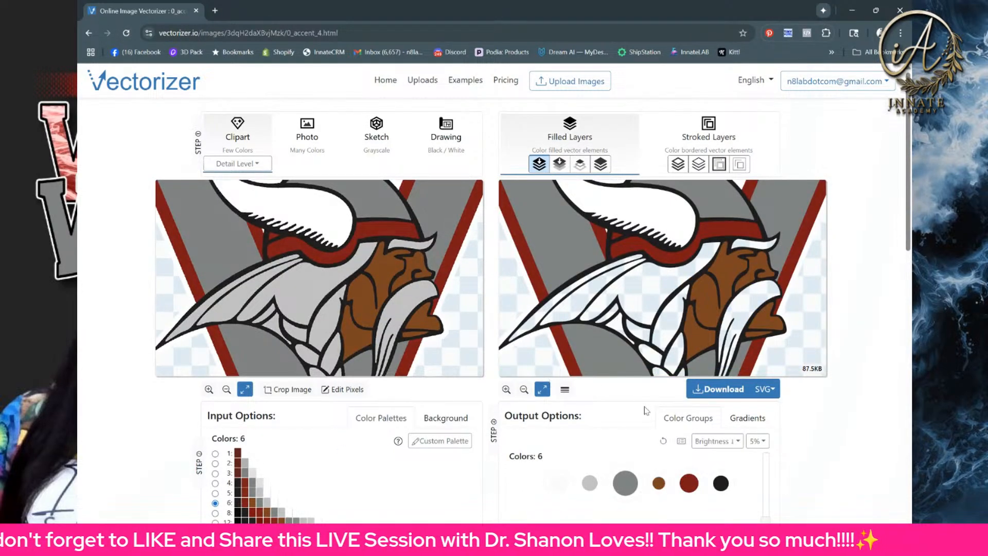
# - Check the light gray and white color groups, the advanced options and the Viking's hair in the output preview
pyautogui.scroll(-1, 646, 412)
pyautogui.click(590, 422)
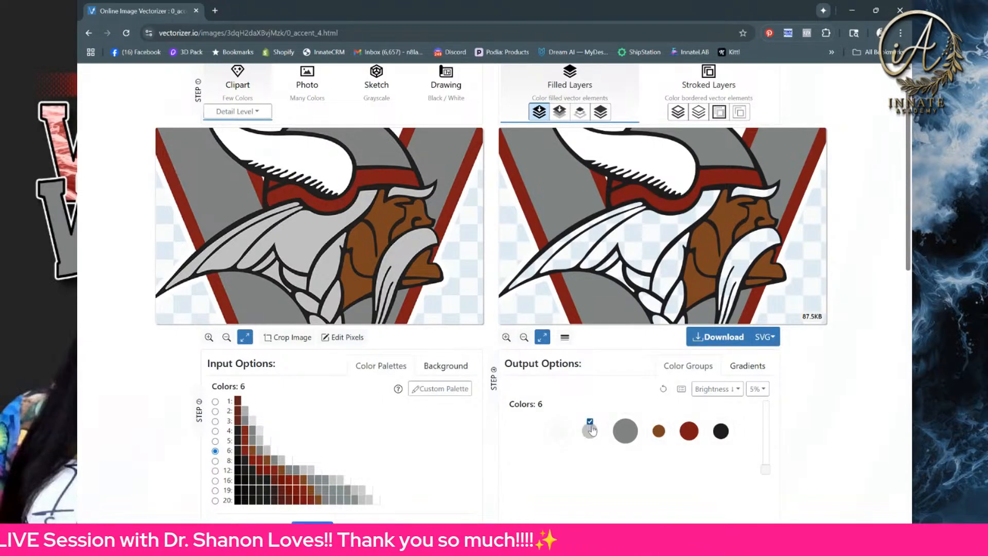
pyautogui.click(591, 422)
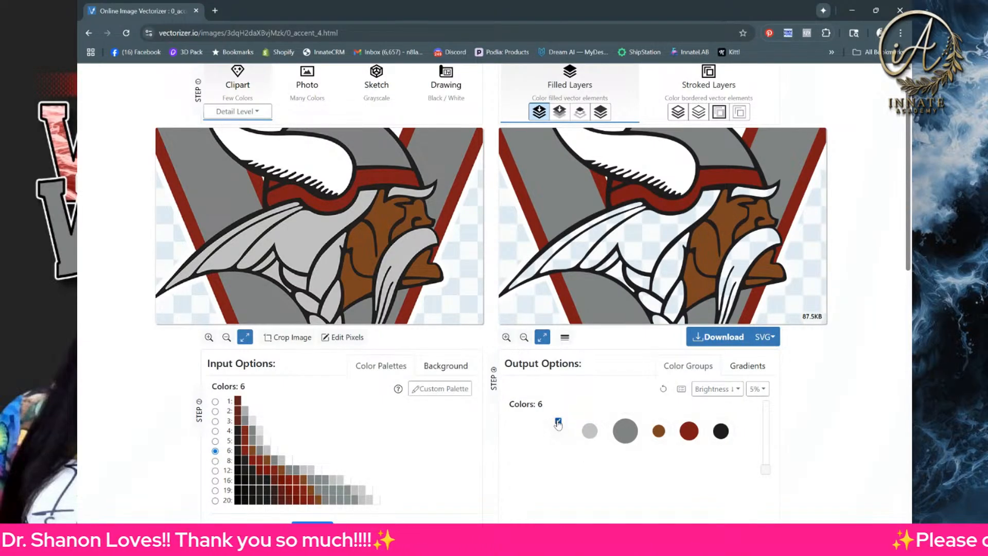
pyautogui.scroll(-5, 628, 410)
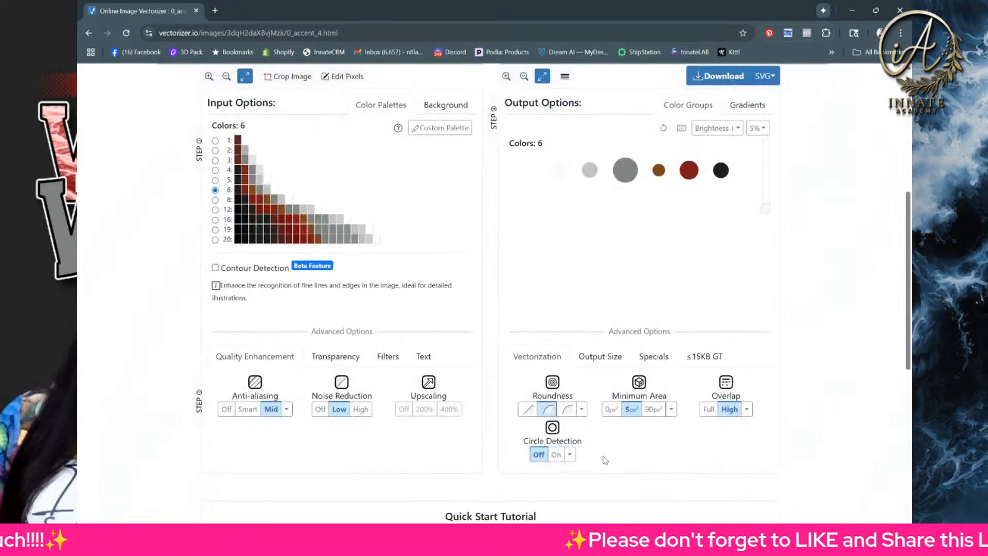
pyautogui.scroll(5, 600, 401)
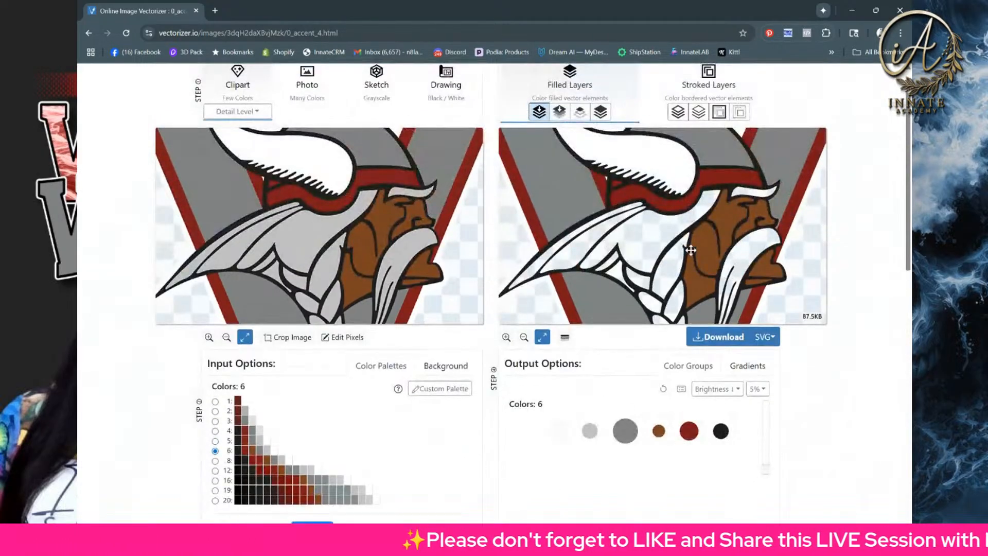
pyautogui.scroll(3, 691, 251)
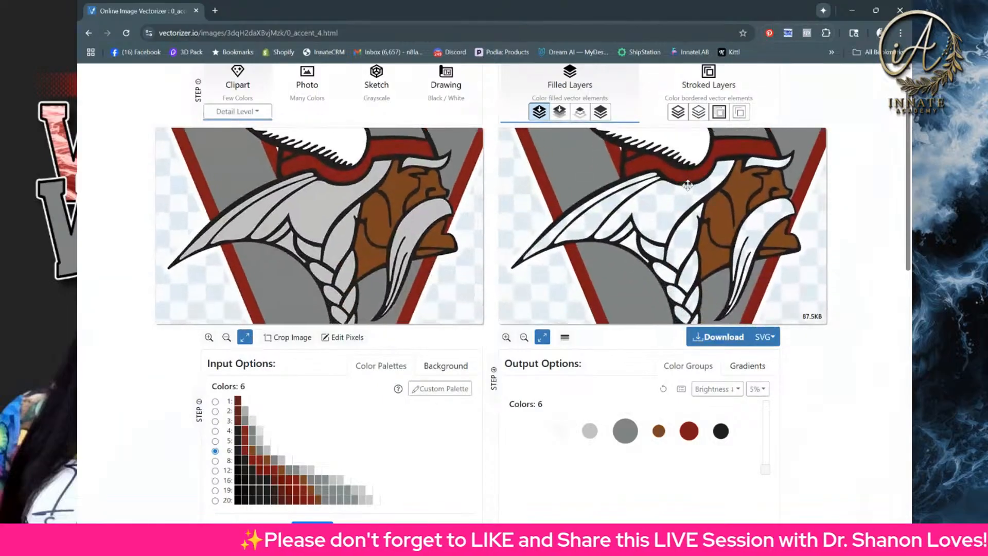
pyautogui.scroll(-3, 726, 373)
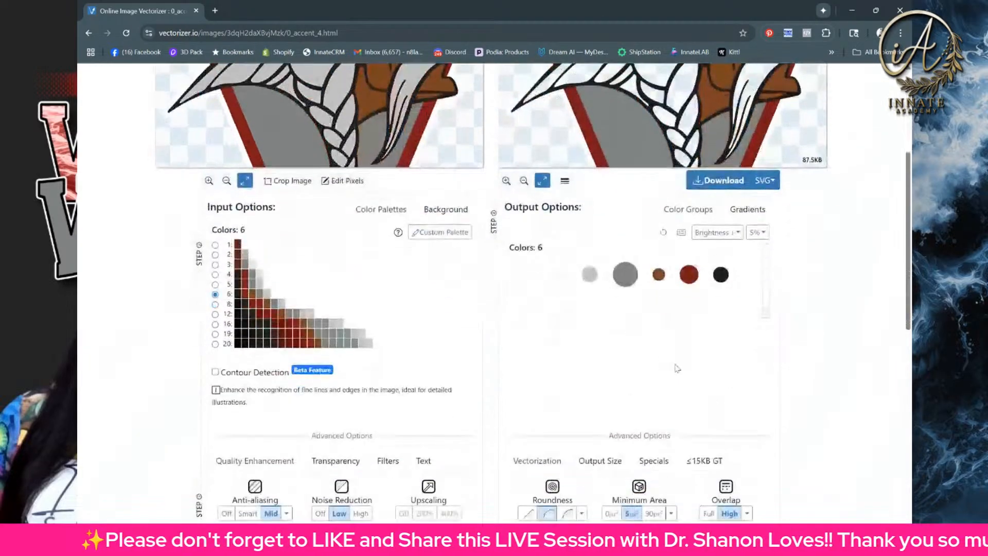
# - Regenerate the output color groups by raising the grouping to 100% and lowering it to 0%
pyautogui.moveTo(764, 311); pyautogui.dragTo(773, 242)
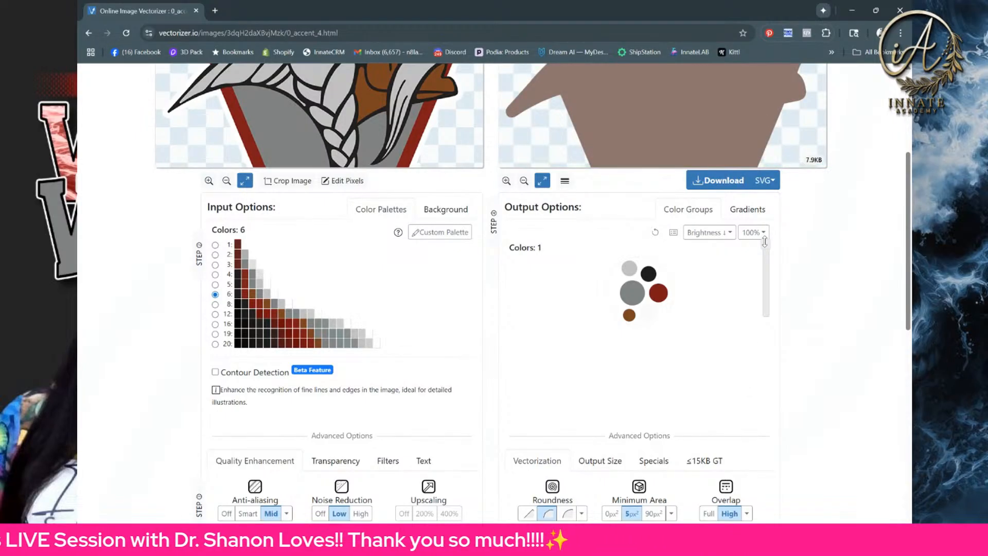
pyautogui.moveTo(765, 242); pyautogui.dragTo(765, 316)
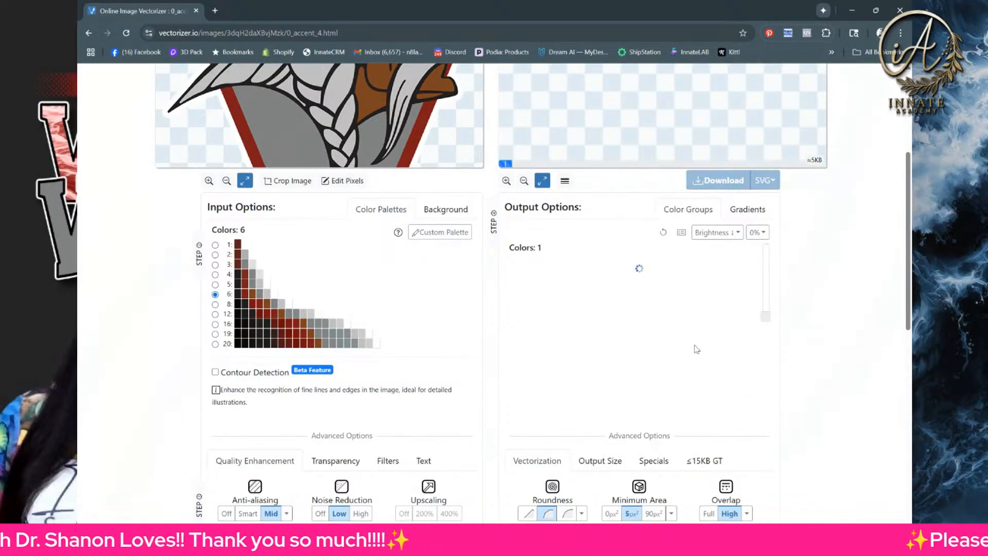
pyautogui.scroll(2, 684, 343)
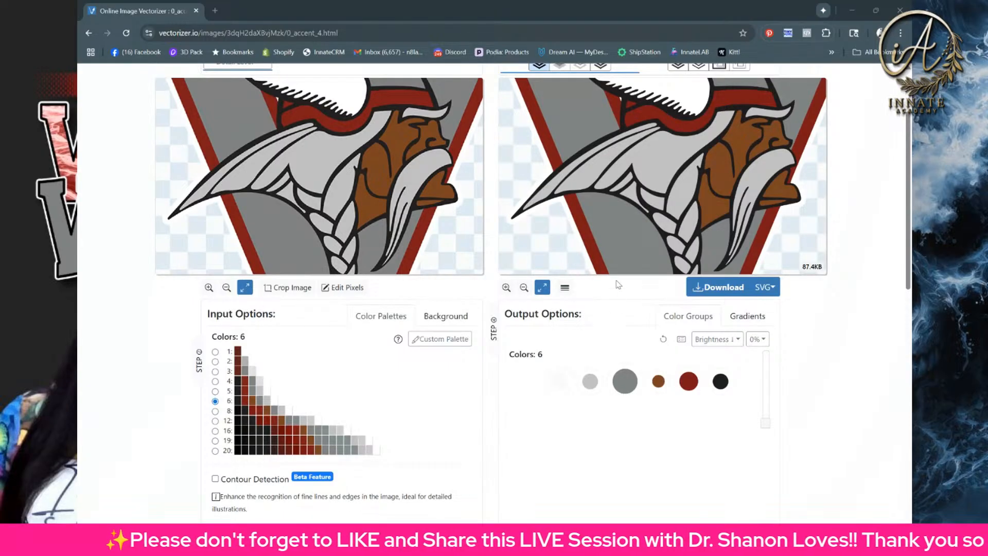
# - Switch to File Explorer, open the 323 test folder in Downloads, and widen its file list
pyautogui.hotkey('alt', 'Tab')
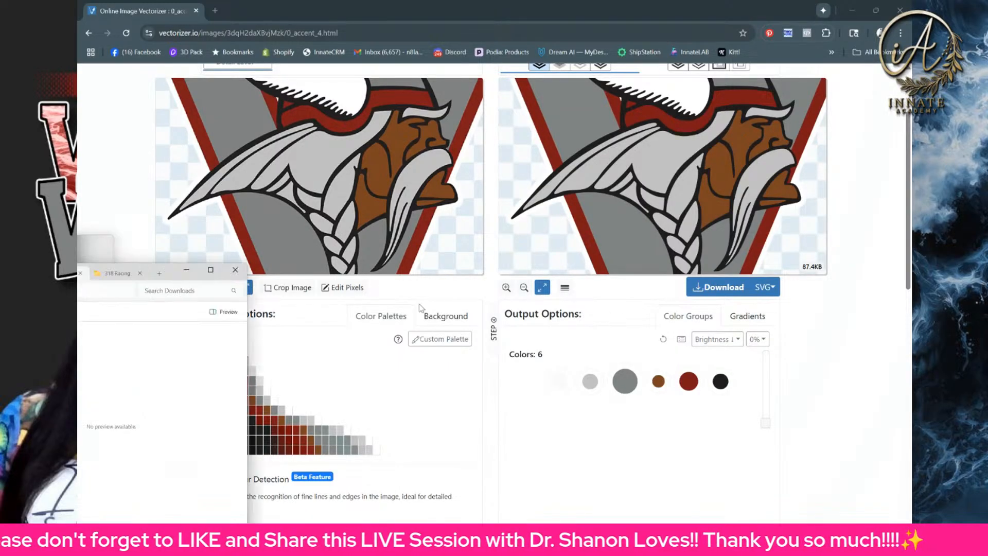
pyautogui.moveTo(172, 272); pyautogui.dragTo(584, 151)
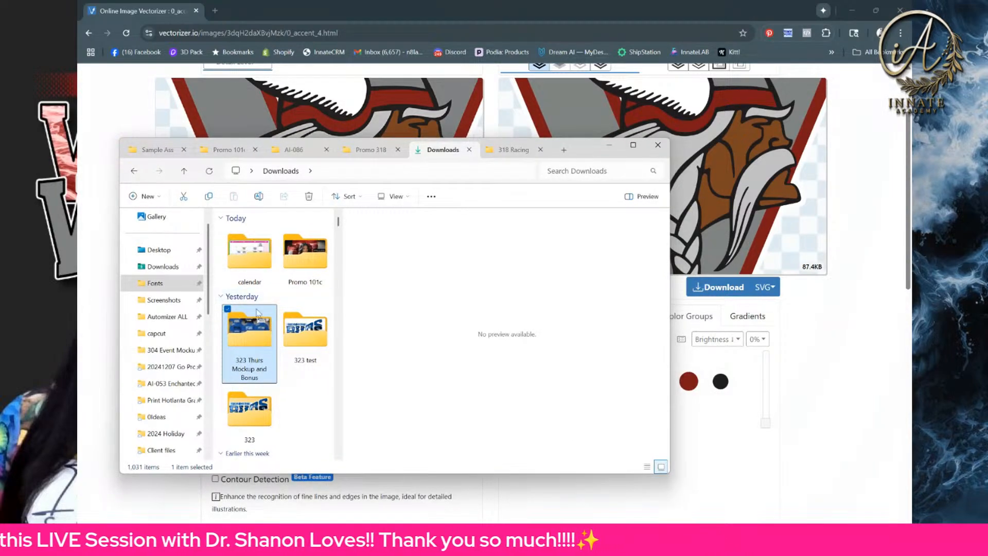
pyautogui.doubleClick(291, 352)
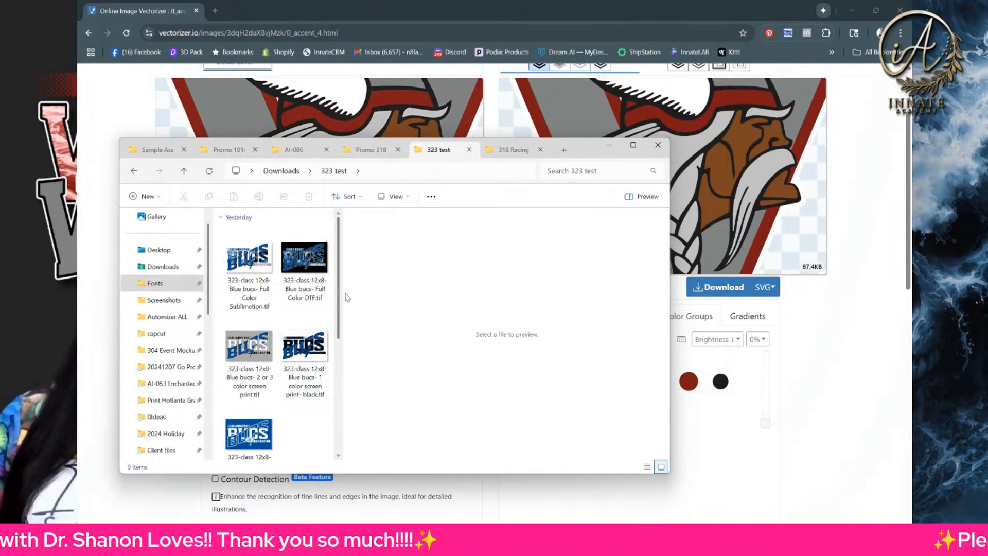
pyautogui.moveTo(343, 295); pyautogui.dragTo(422, 298)
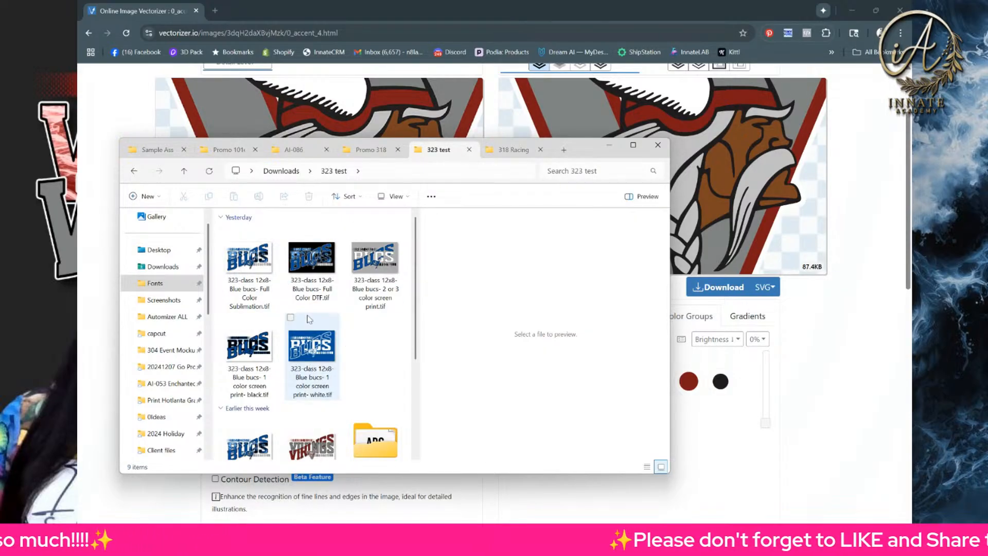
# - Preview the Full Color Sublimation and Full Color DTF Bucs files, maximizing the window and enlarging the preview
pyautogui.click(249, 260)
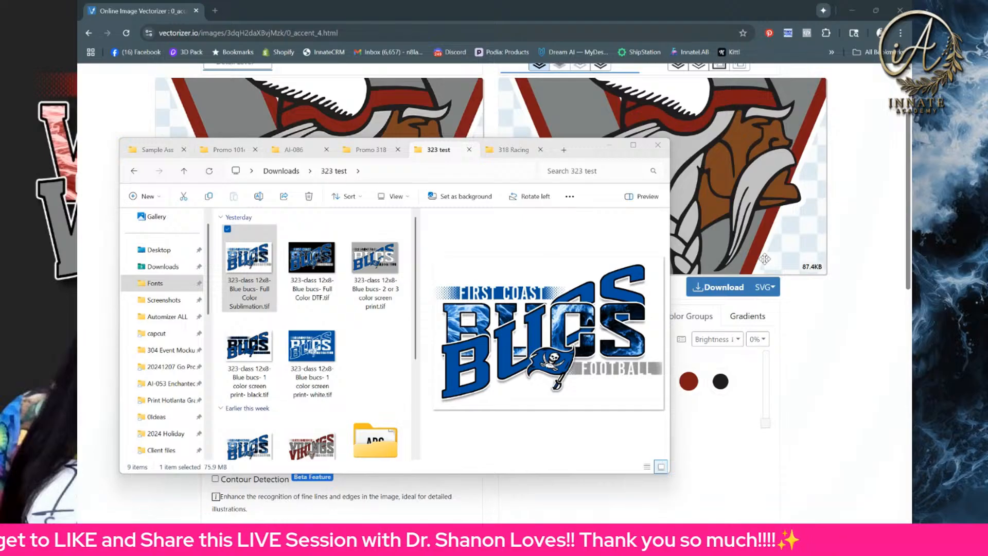
pyautogui.click(313, 273)
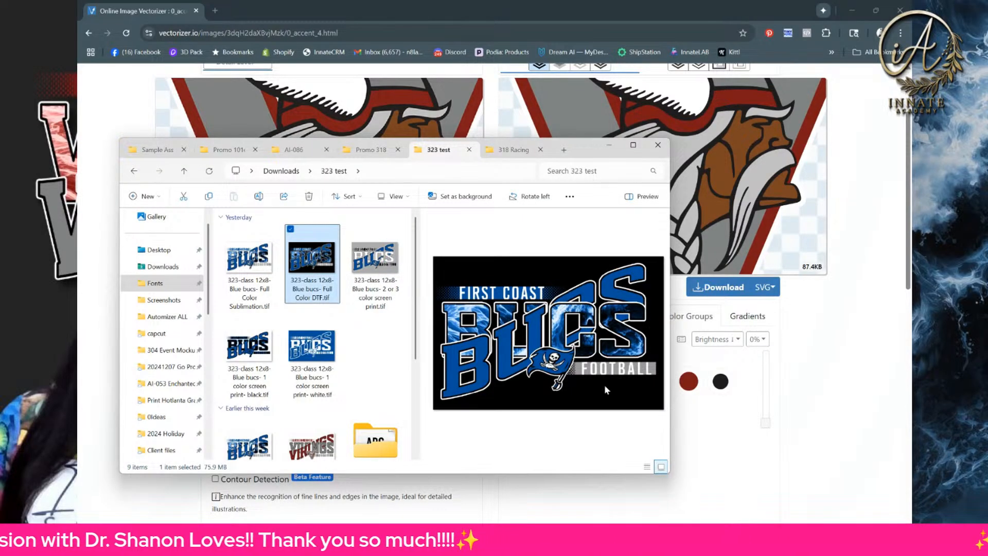
pyautogui.click(633, 145)
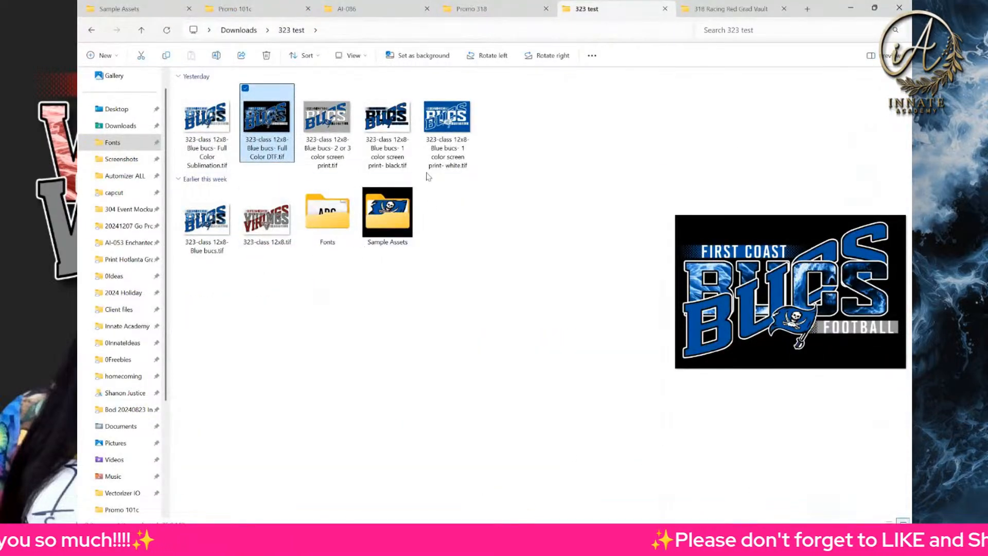
pyautogui.moveTo(657, 203); pyautogui.dragTo(348, 213)
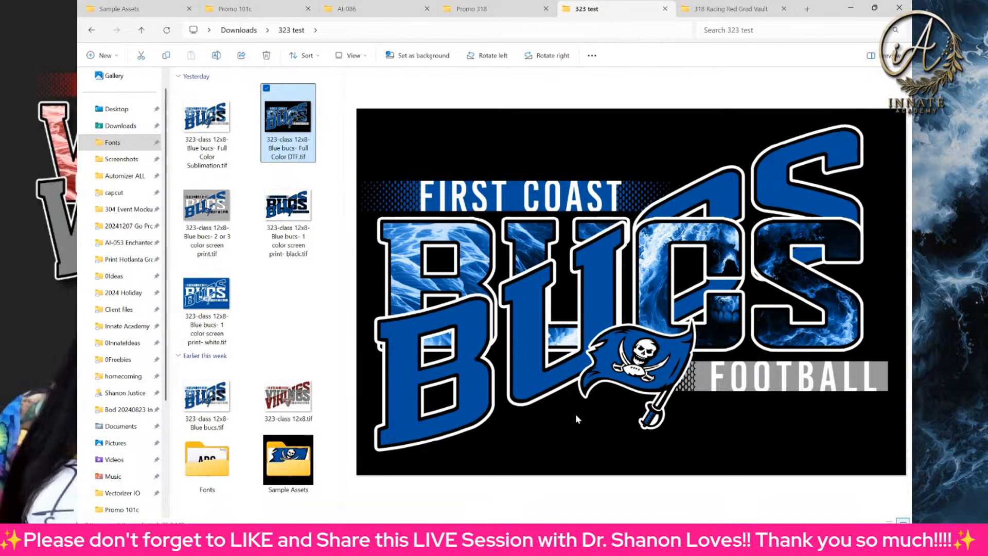
# - Compare the Full Color Sublimation and Full Color DTF versions of the Bucs design at the enlarged preview size
pyautogui.click(228, 144)
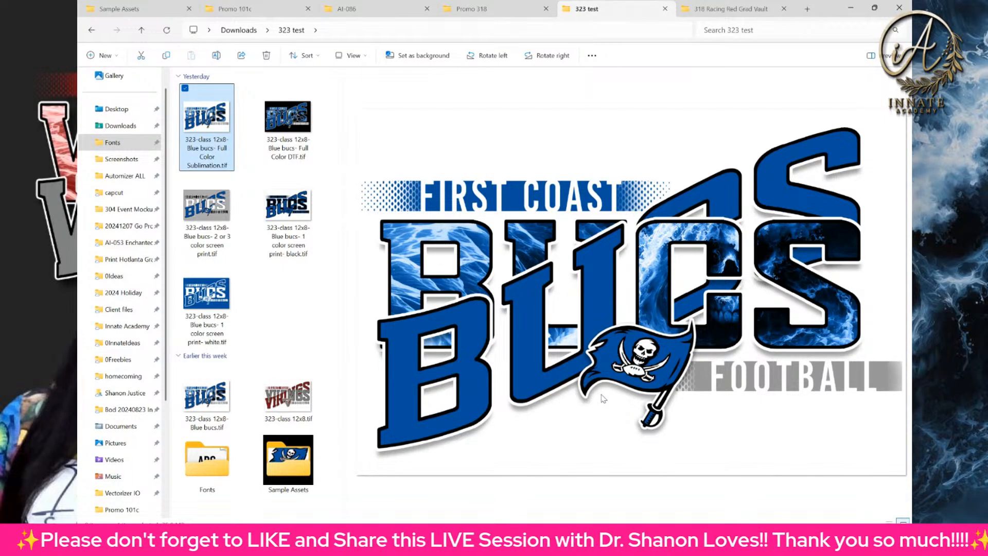
pyautogui.click(292, 125)
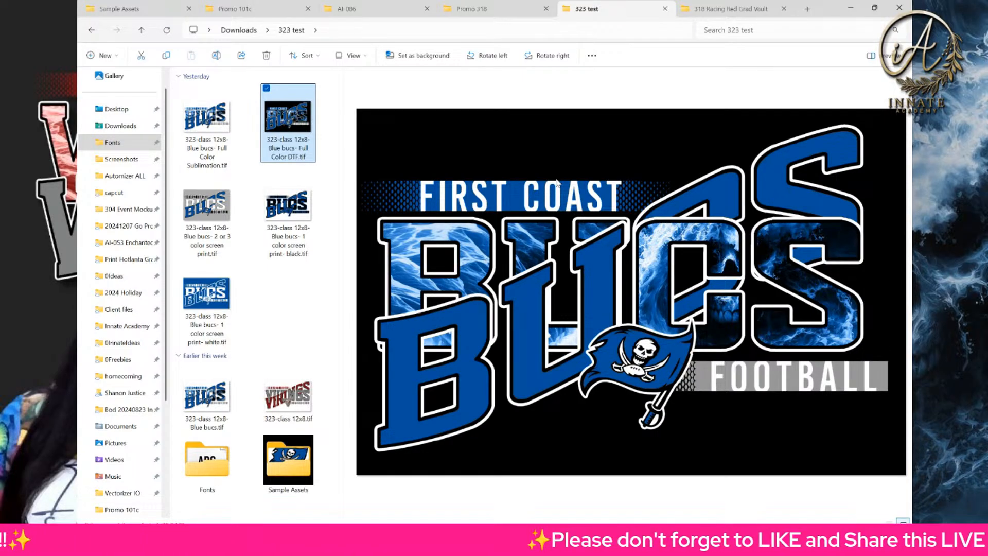
pyautogui.click(199, 123)
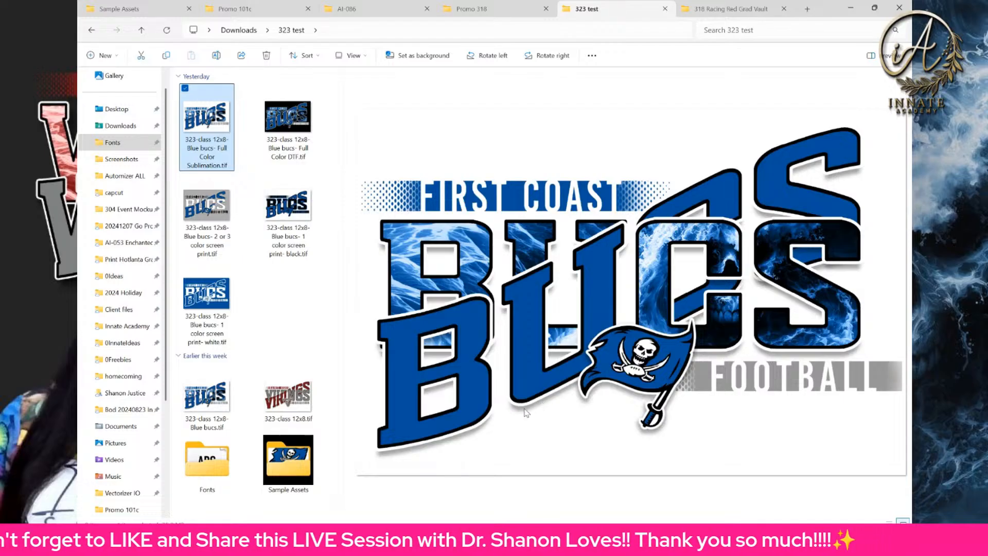
pyautogui.click(291, 123)
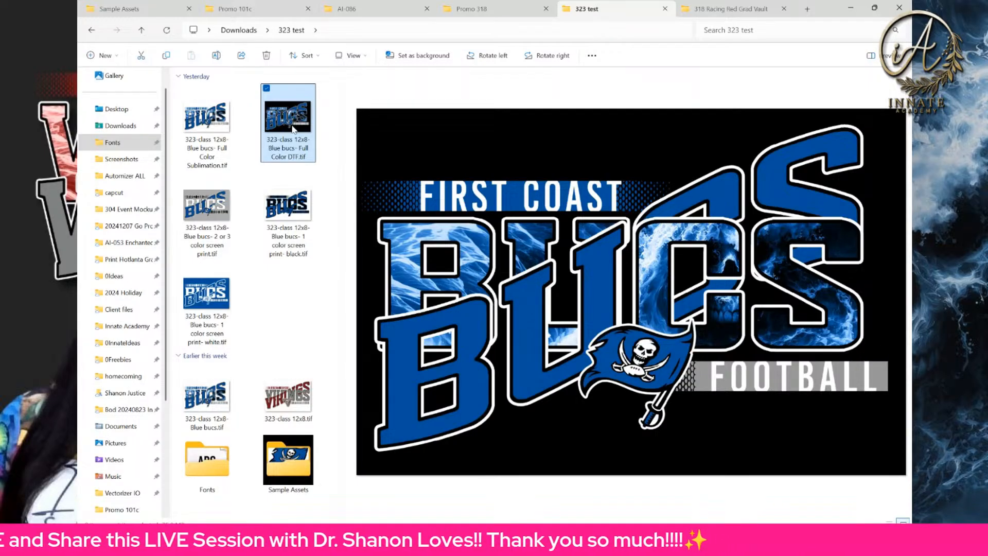
# - Compare the 2 or 3 color screen print version of the Bucs design with the 1 color black version
pyautogui.click(217, 218)
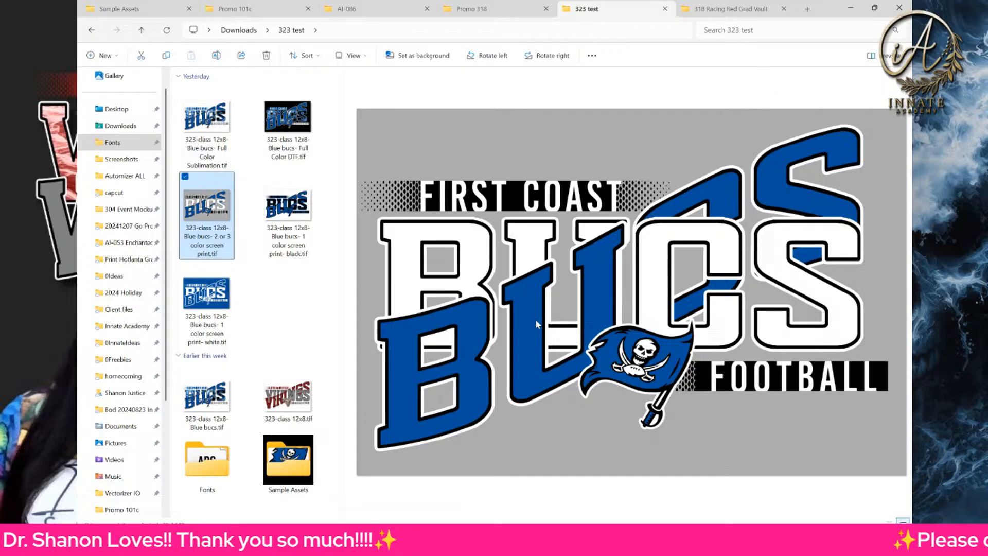
pyautogui.click(288, 217)
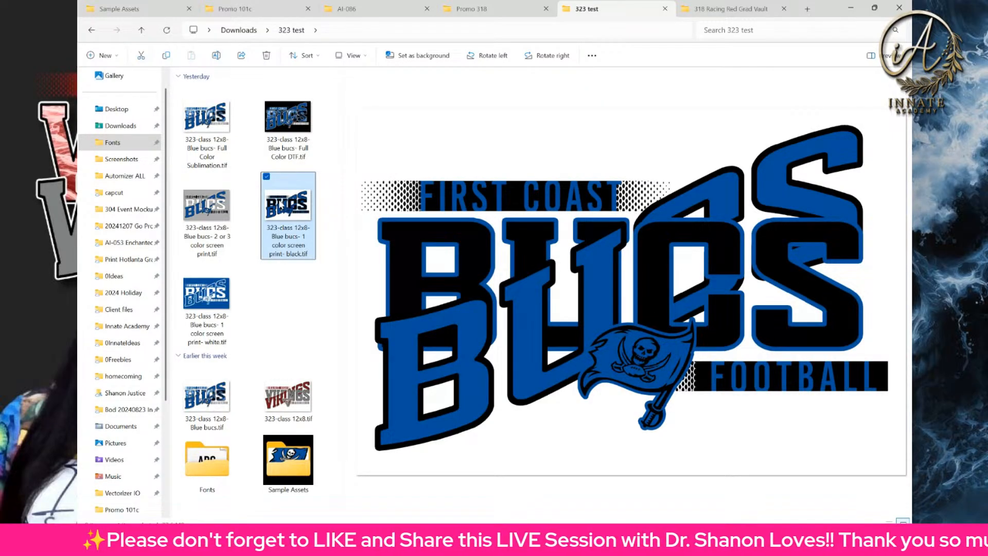
pyautogui.click(215, 229)
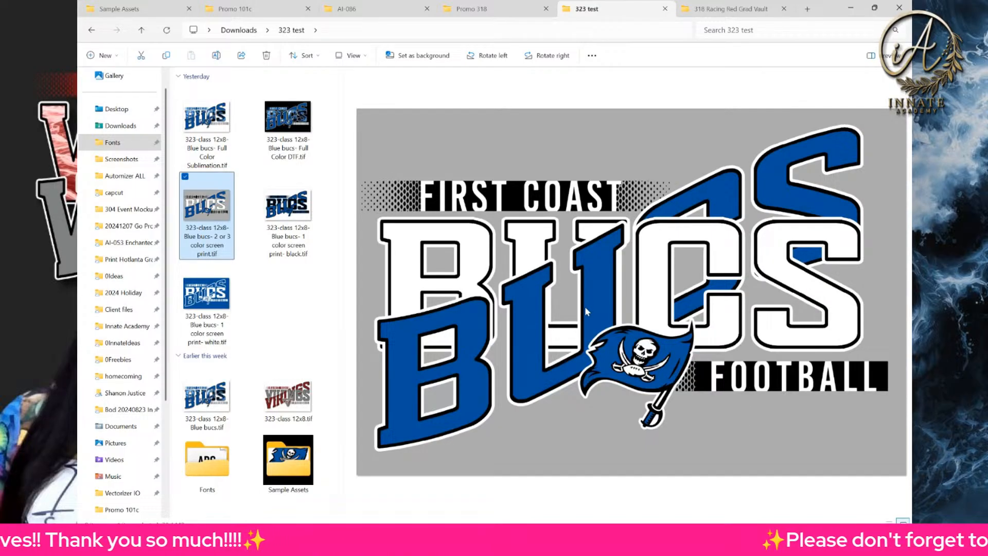
pyautogui.click(294, 213)
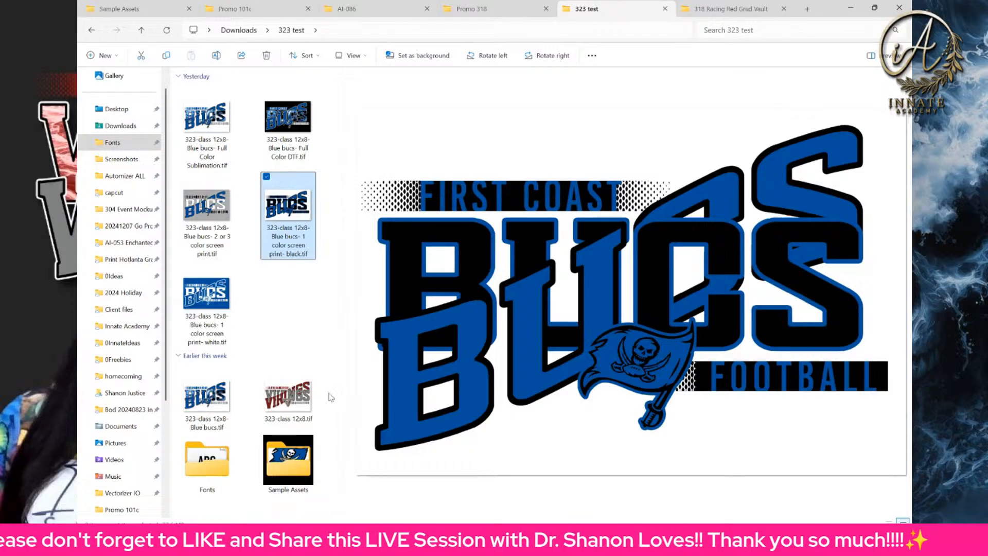
pyautogui.click(199, 219)
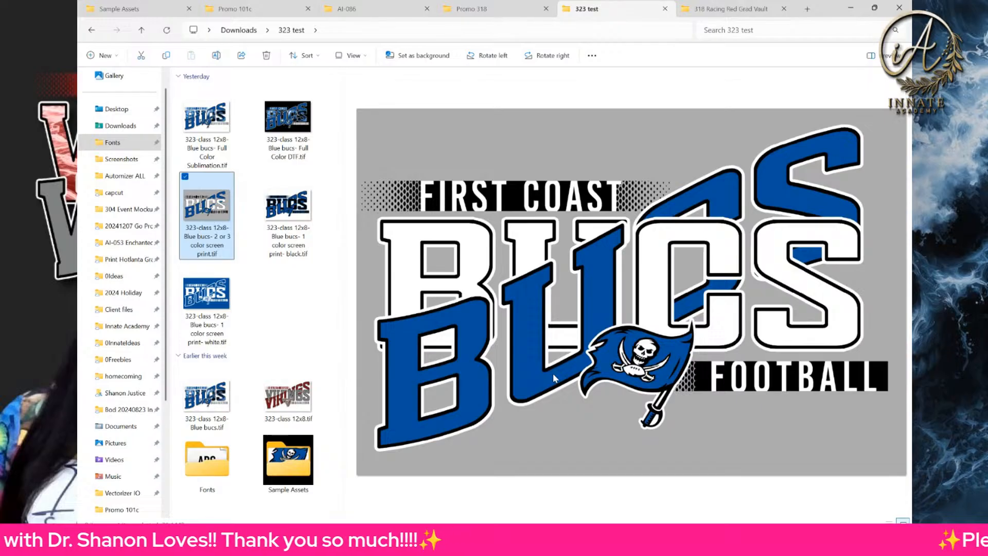
# - Compare the 1 color black and 1 color white screen print versions of the Bucs design
pyautogui.click(301, 203)
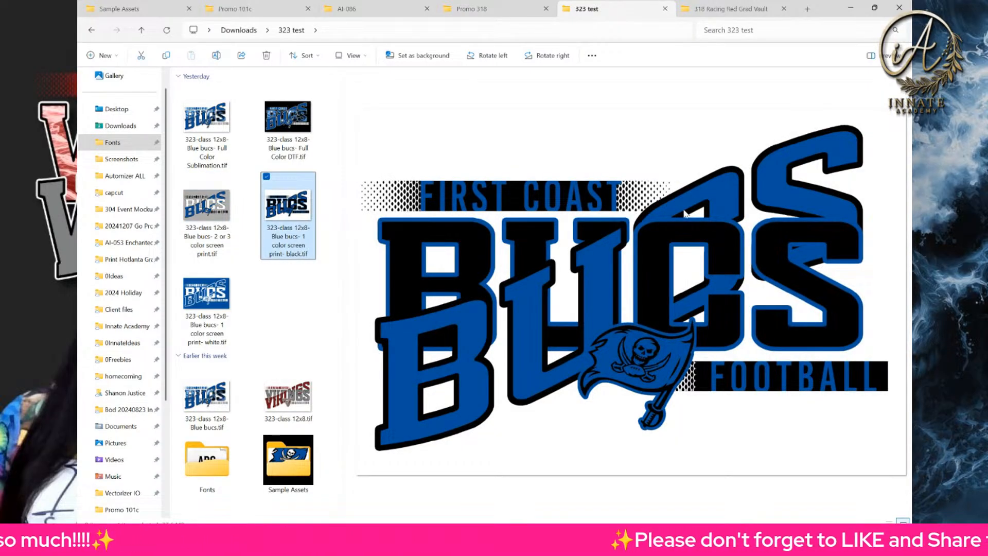
pyautogui.click(212, 303)
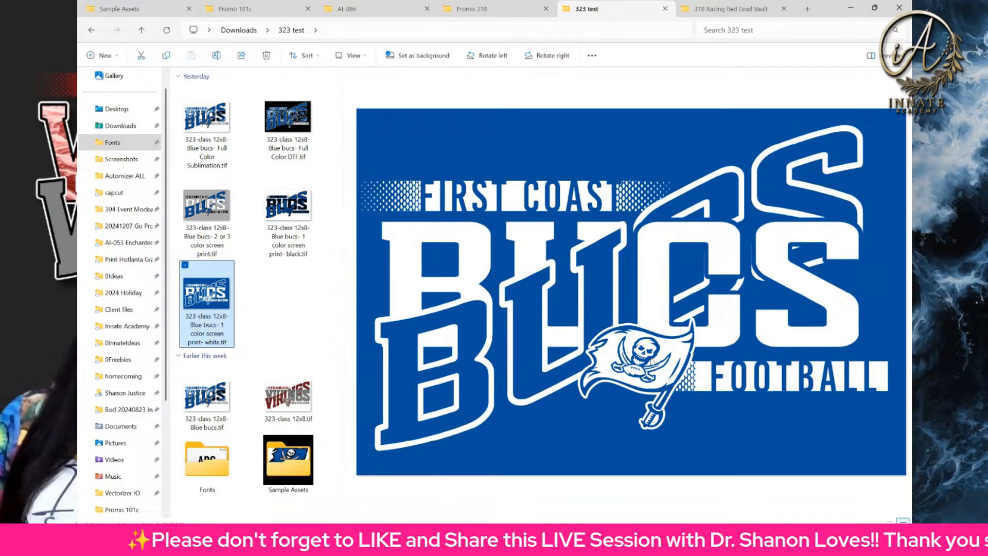
pyautogui.click(307, 227)
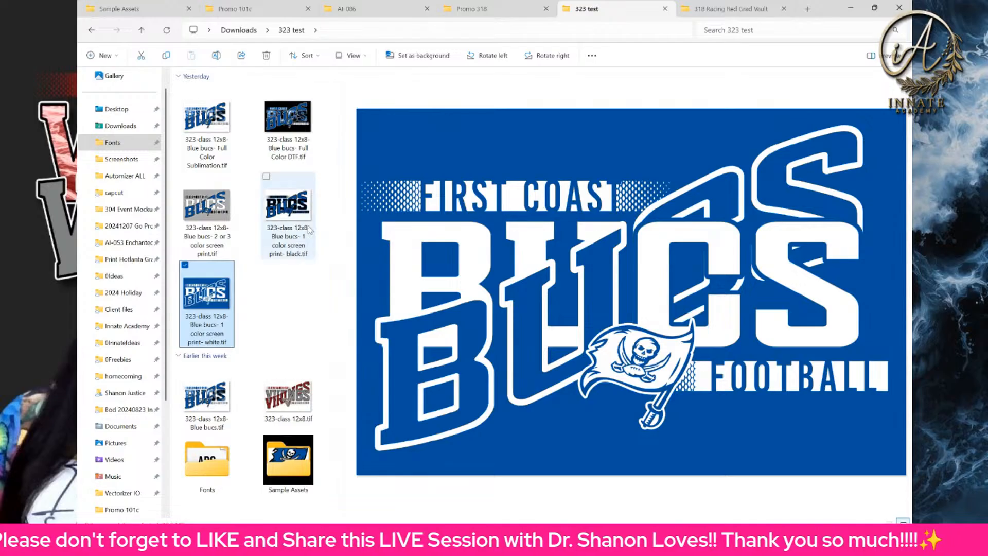
pyautogui.click(211, 304)
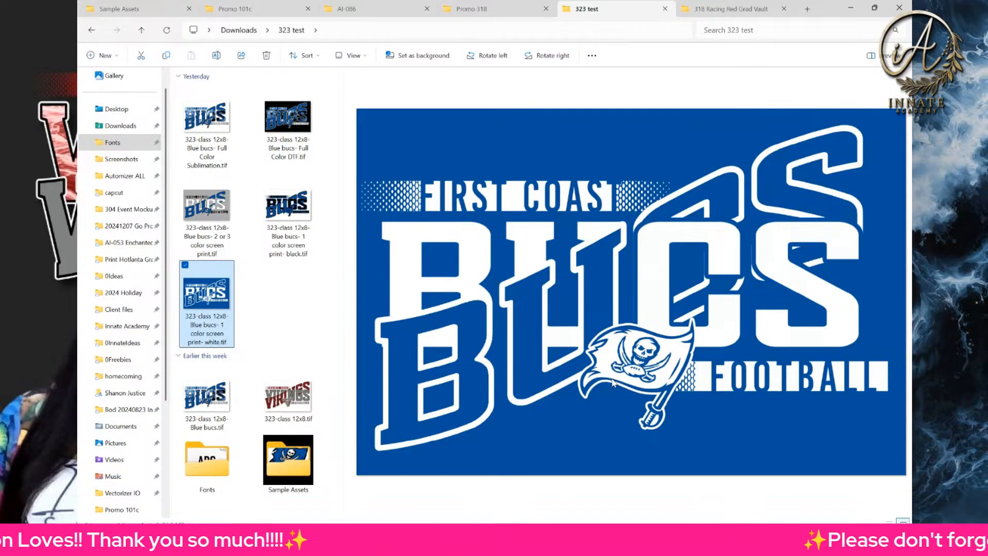
# - Return to Vectorizer and start downloading the six-color Vikings logo as an SVG, with Downloads as the destination folder
pyautogui.click(852, 9)
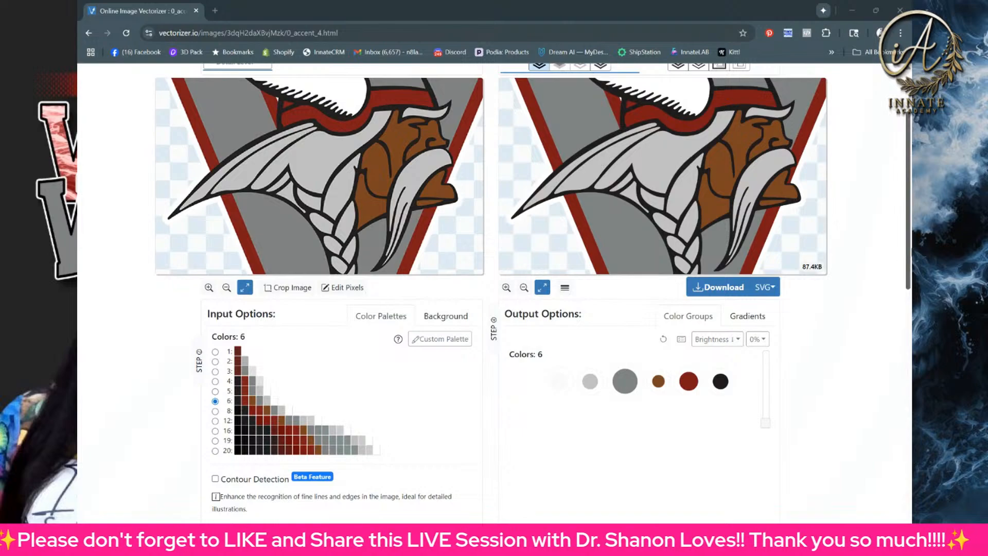
pyautogui.moveTo(907, 193); pyautogui.dragTo(907, 241)
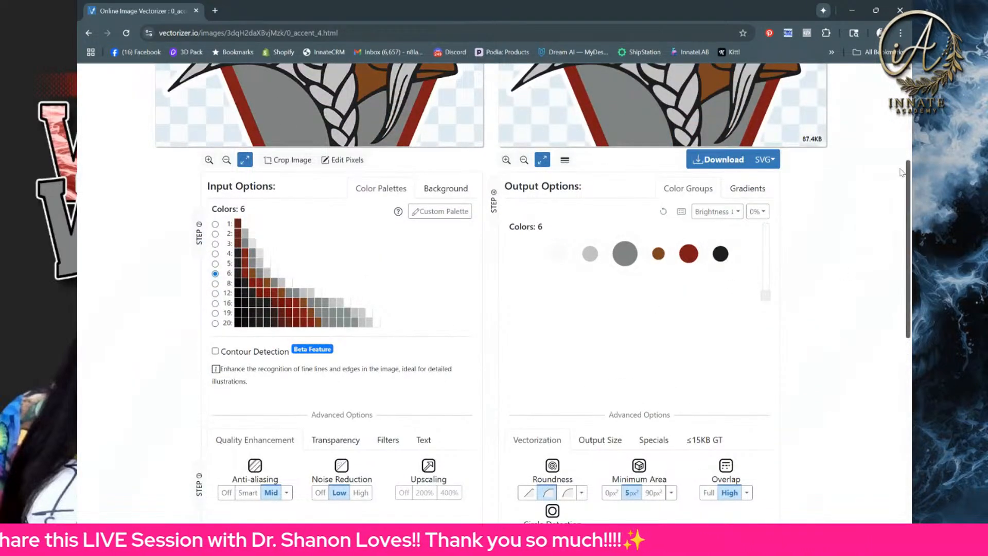
pyautogui.moveTo(909, 198)
pyautogui.mouseDown()
pyautogui.moveTo(907, 307)
pyautogui.moveTo(887, 180)
pyautogui.moveTo(891, 125)
pyautogui.moveTo(908, 254)
pyautogui.moveTo(895, 207)
pyautogui.mouseUp()
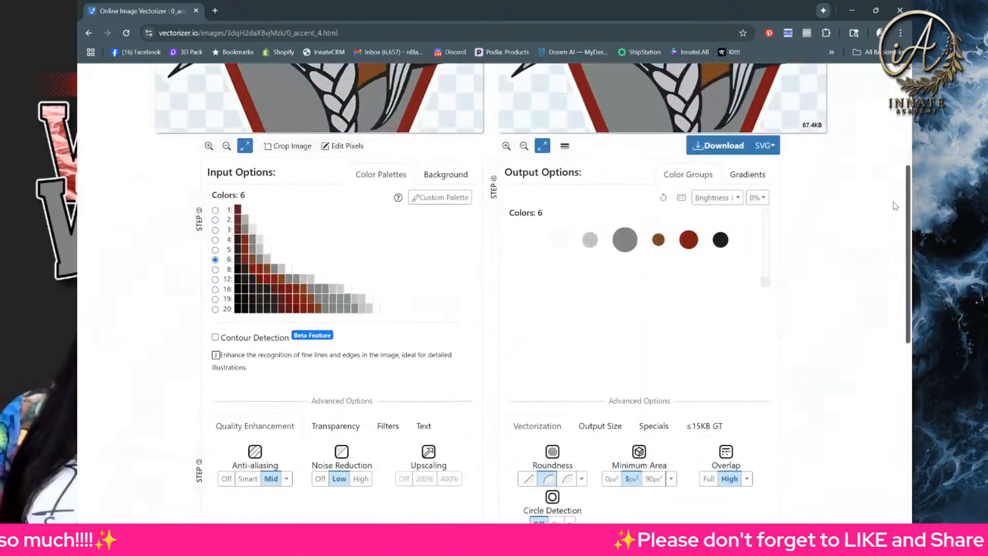
pyautogui.click(767, 149)
pyautogui.click(764, 176)
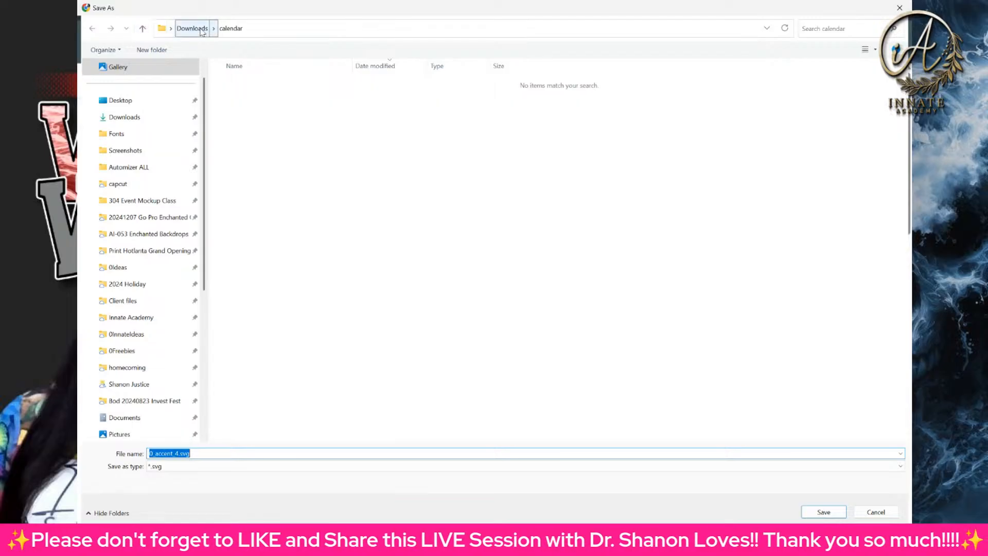
pyautogui.click(200, 29)
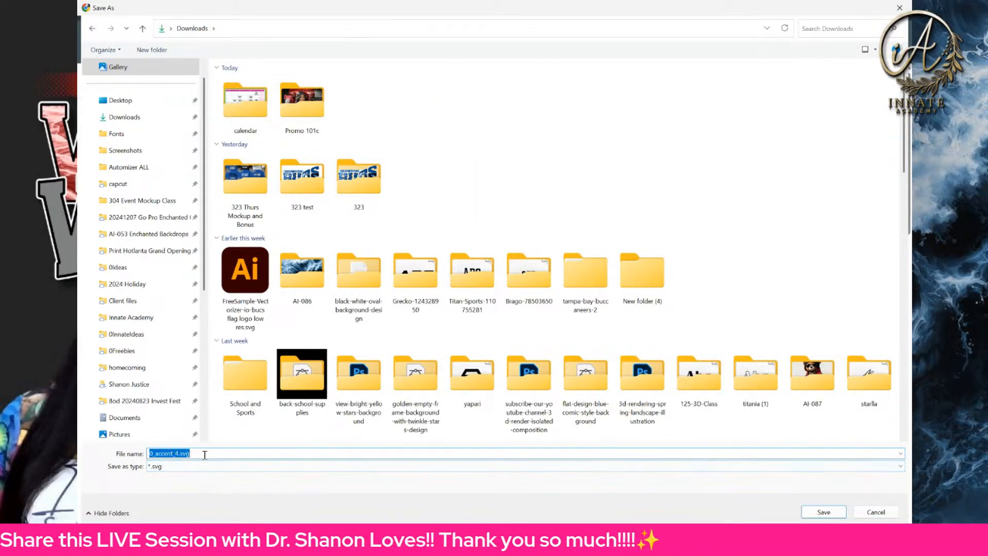
# - Name the vector file Vikings Logo Vector 6 colors and save it
pyautogui.write('Vik')
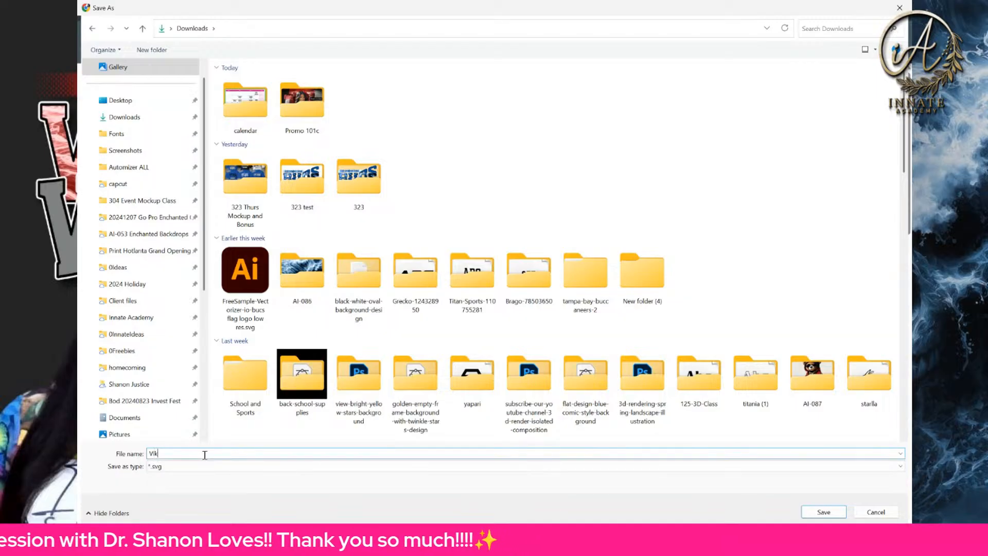
pyautogui.write('ings Logo ')
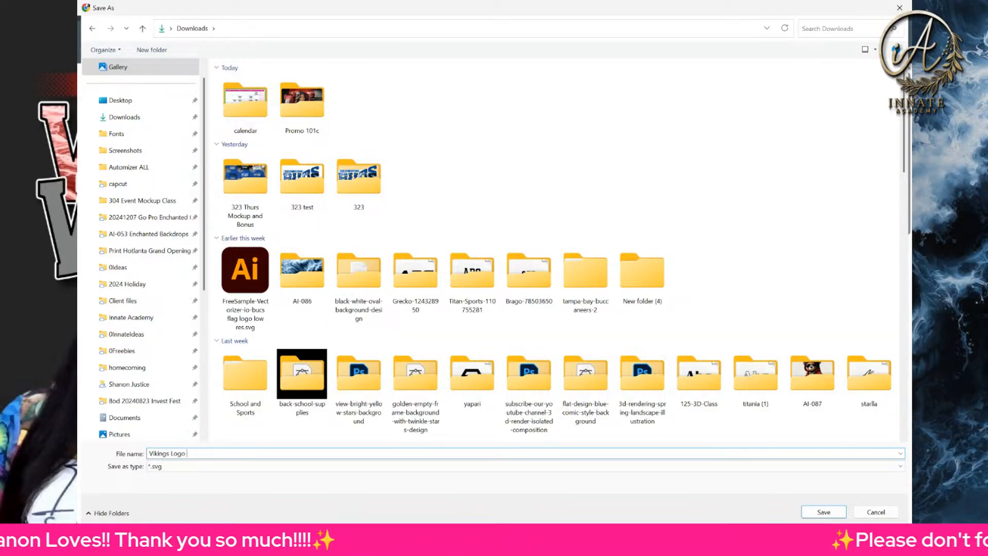
pyautogui.write('Vector')
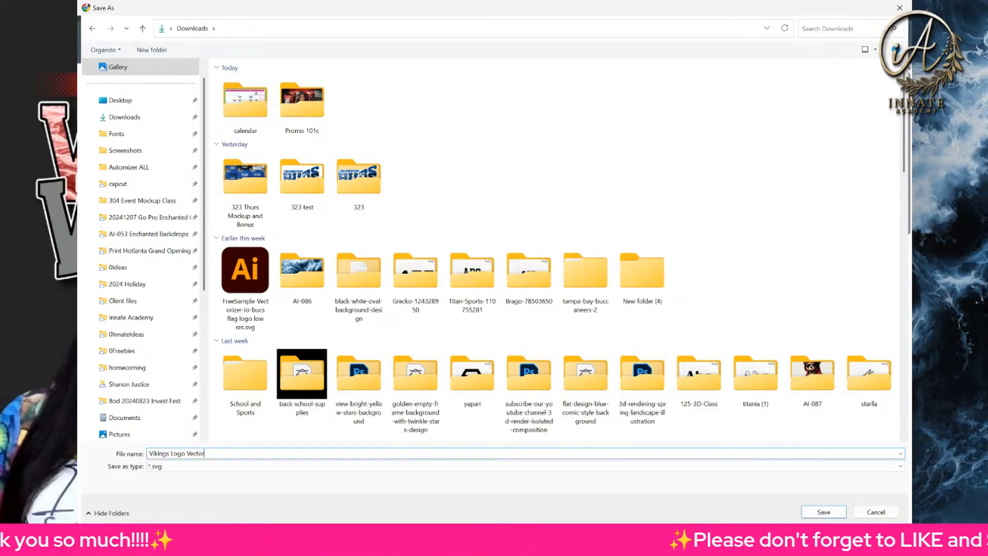
pyautogui.write(' 6')
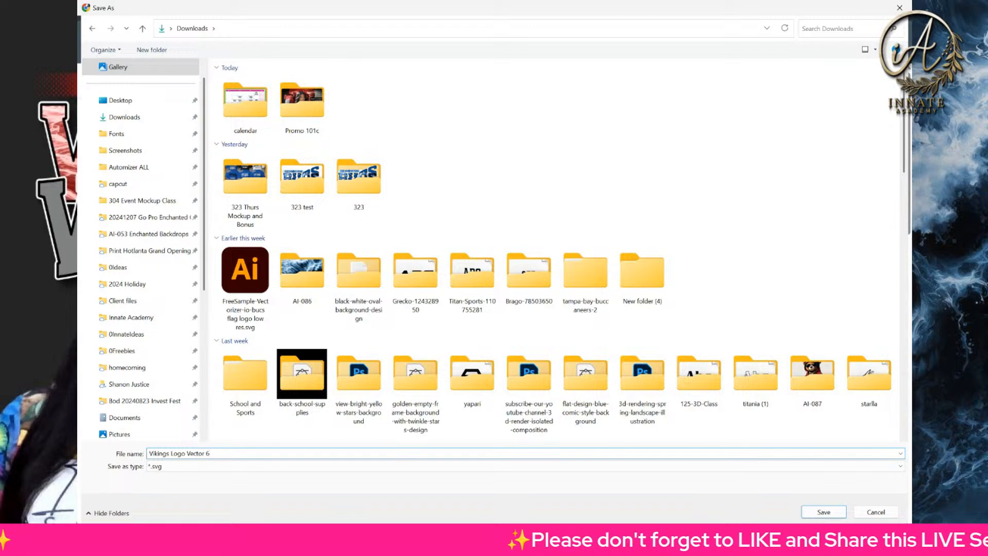
pyautogui.write(' colors')
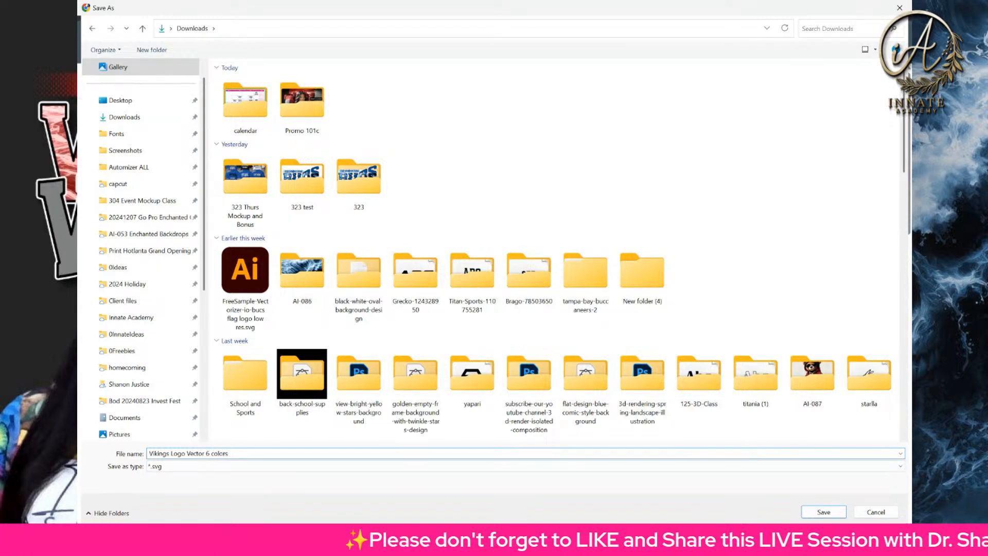
pyautogui.press('Return')
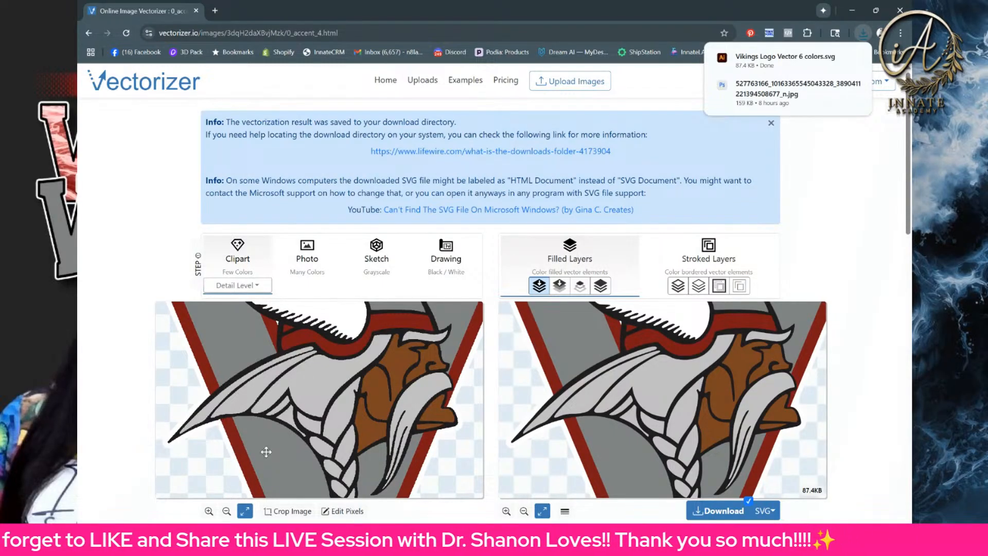
# - Open the Accent 1 smart object in Photoshop and place Vikings Logo Vector 6 colors.svg from the Downloads folder into it
pyautogui.click(391, 540)
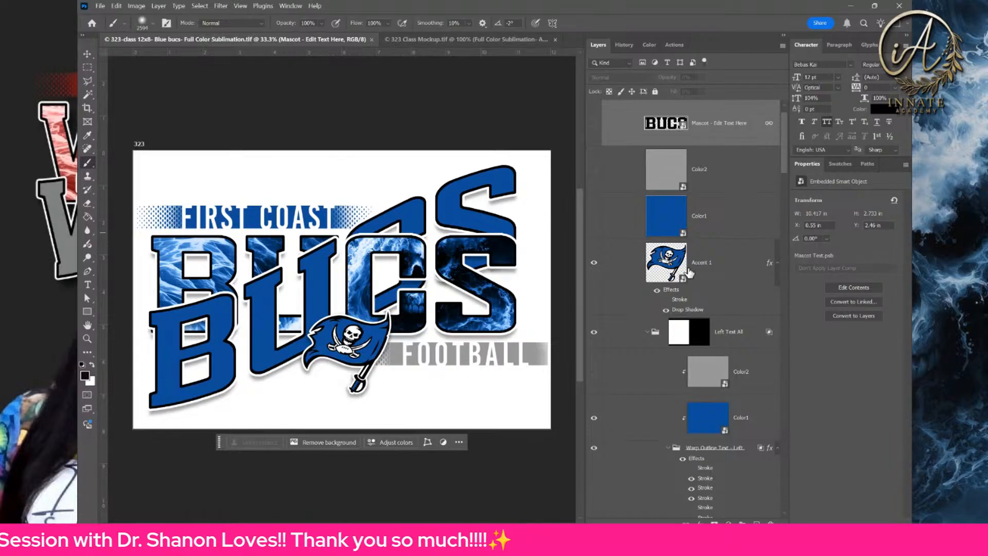
pyautogui.click(670, 268)
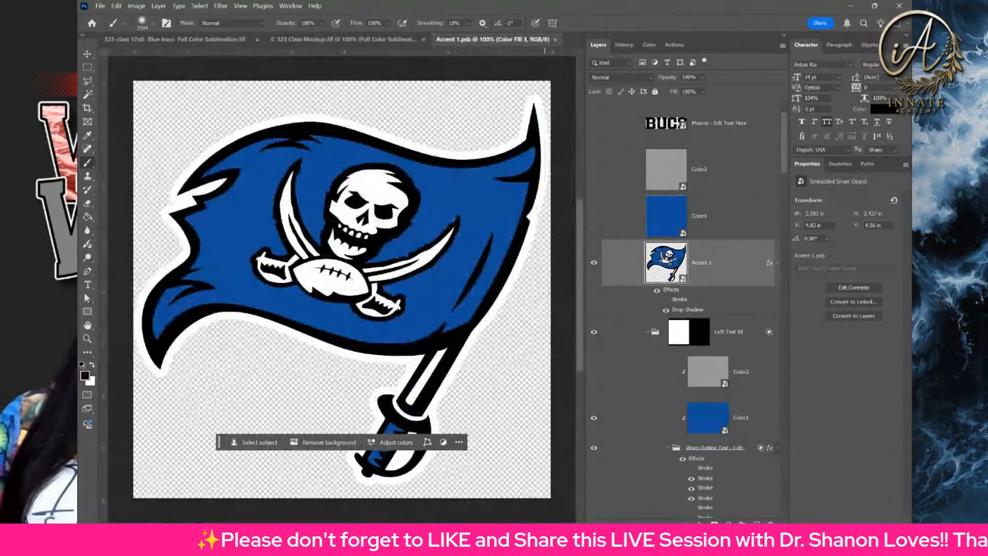
pyautogui.moveTo(509, 543)
pyautogui.click(510, 510)
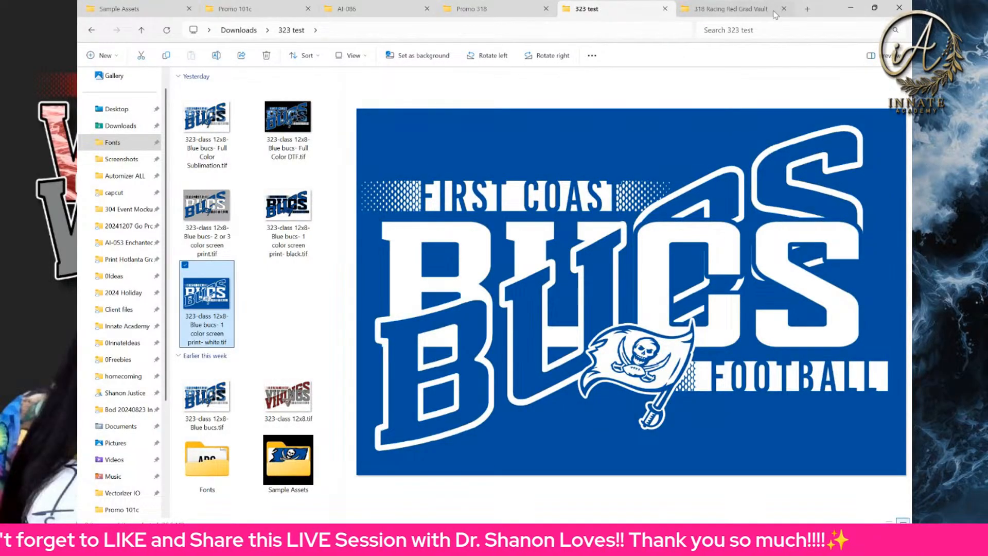
pyautogui.click(807, 9)
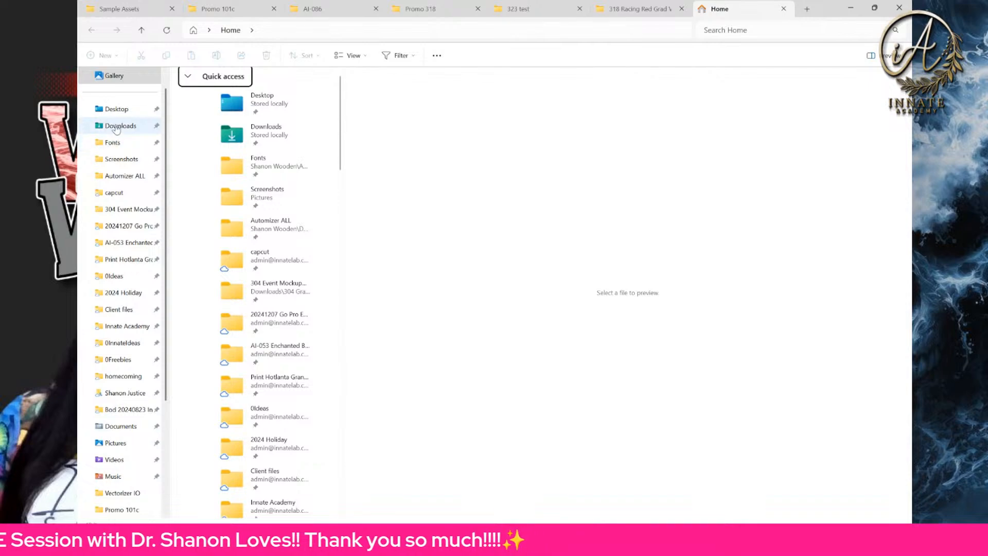
pyautogui.click(117, 127)
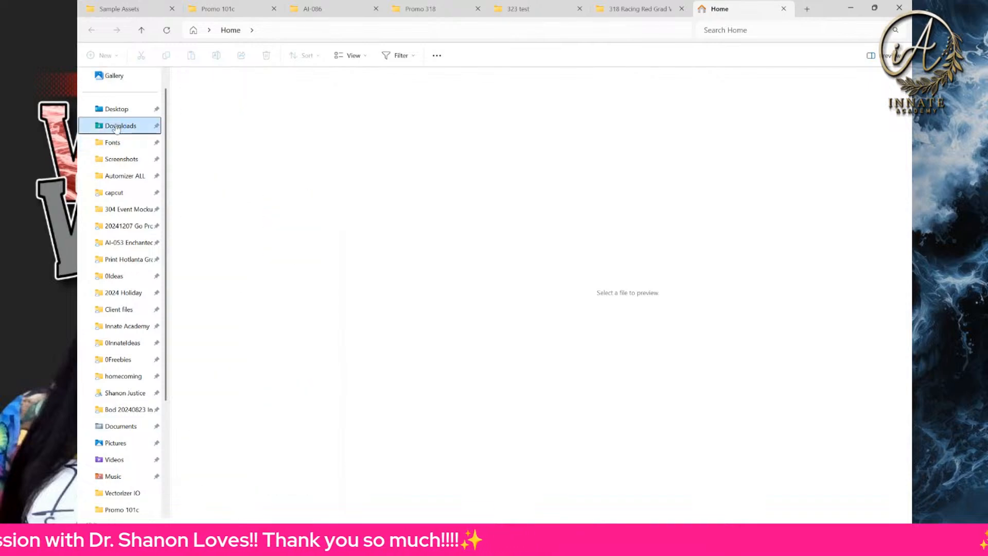
pyautogui.click(874, 8)
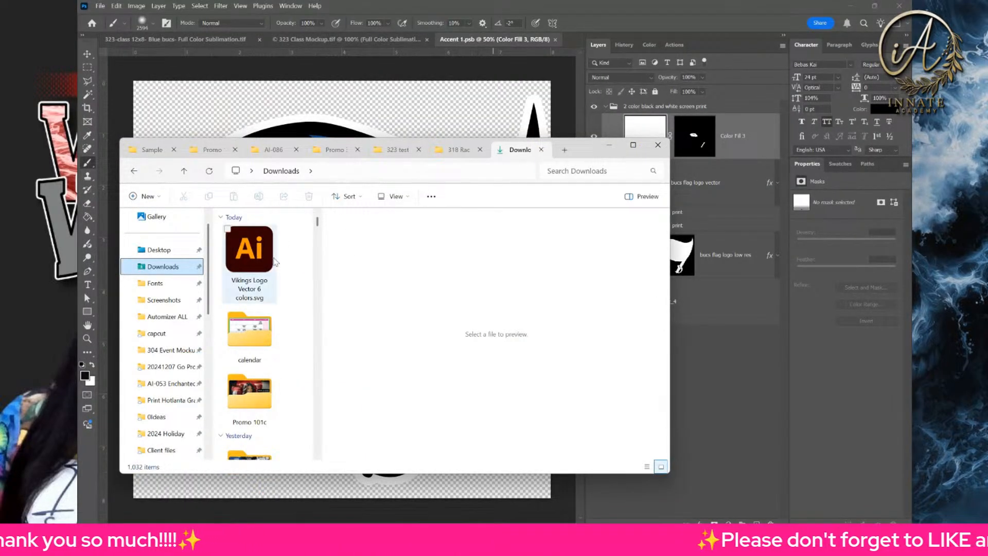
pyautogui.moveTo(251, 250); pyautogui.dragTo(287, 117)
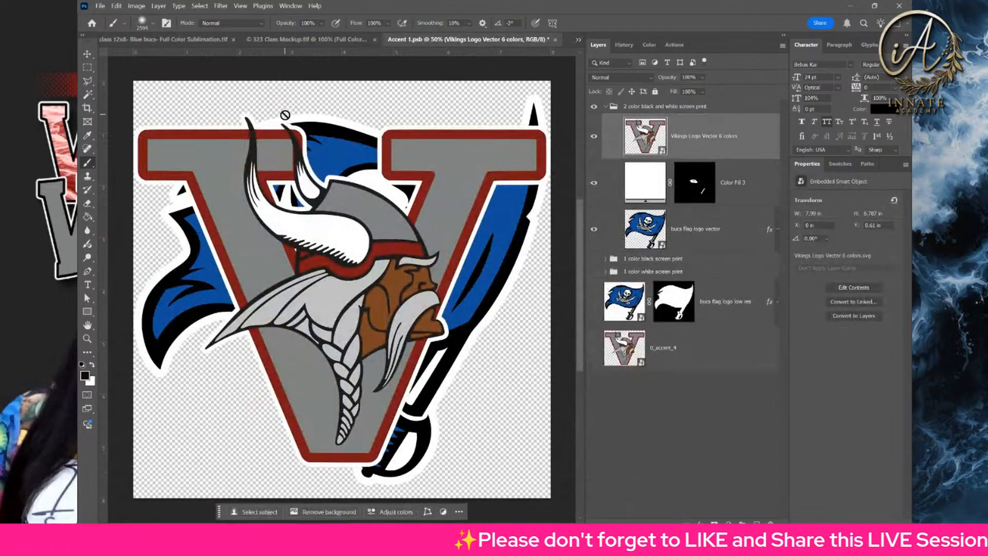
# - Group the layers from Color Fill 3 down to 0_accent_4 and hide the group
pyautogui.click(746, 192)
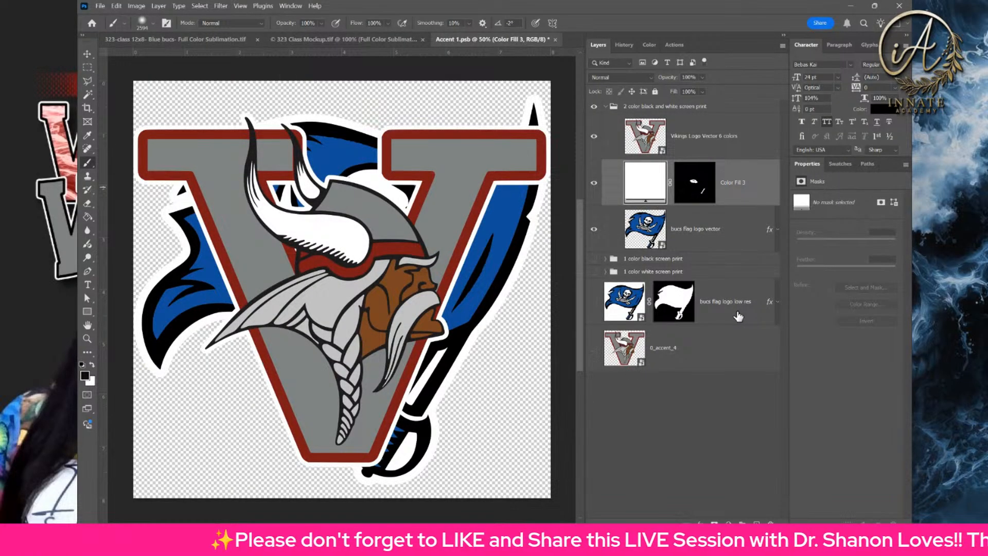
pyautogui.keyDown('shift'); pyautogui.click(737, 347); pyautogui.keyUp('shift')
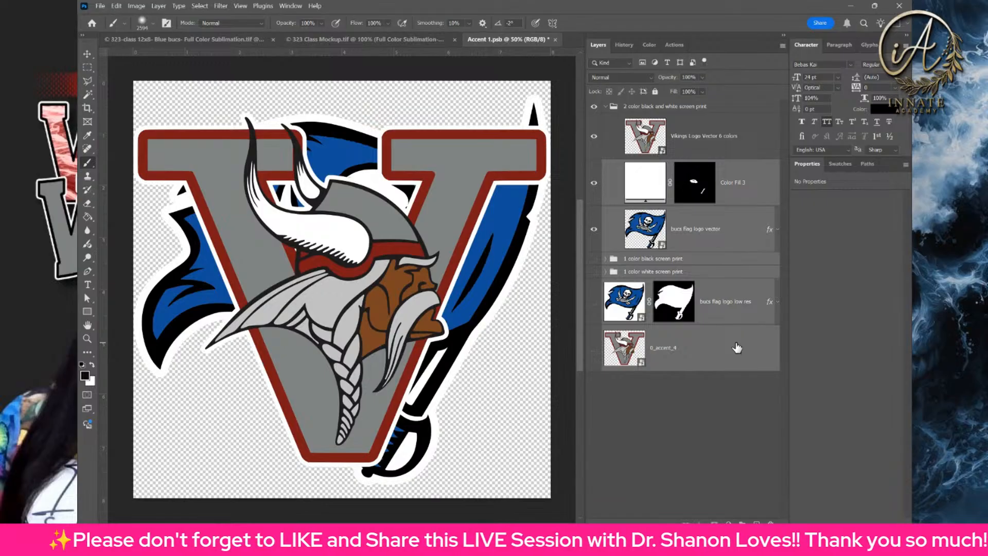
pyautogui.hotkey('ctrl', 'g')
pyautogui.click(596, 168)
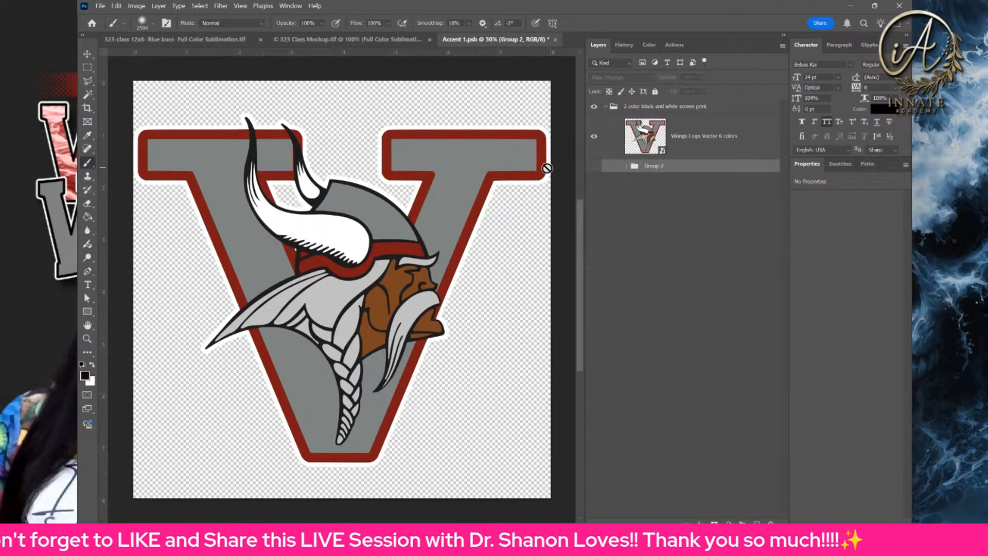
# - Select the Vikings logo layer, then save and close the Accent 1 smart object to update the main design
pyautogui.click(747, 134)
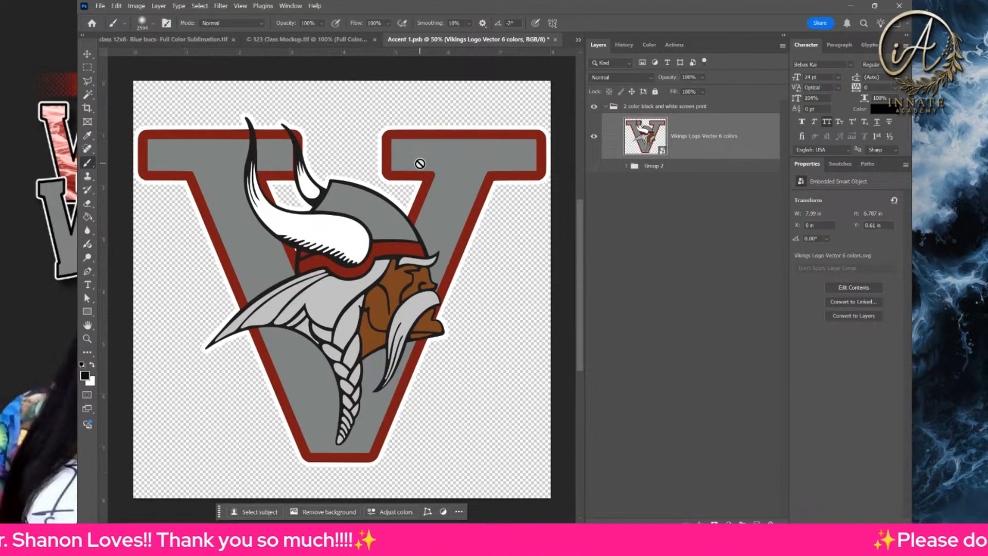
pyautogui.hotkey('ctrl', 's')
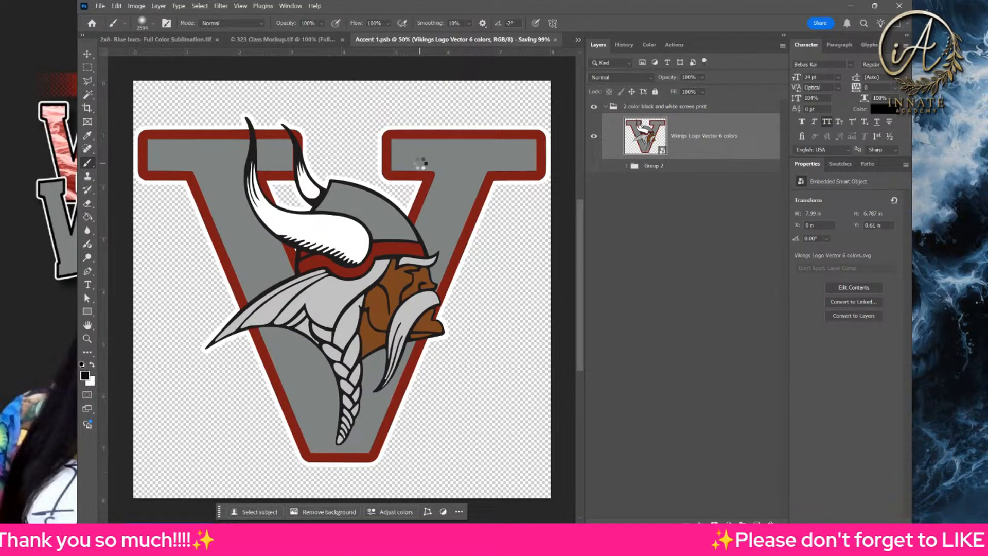
pyautogui.hotkey('ctrl', 'w')
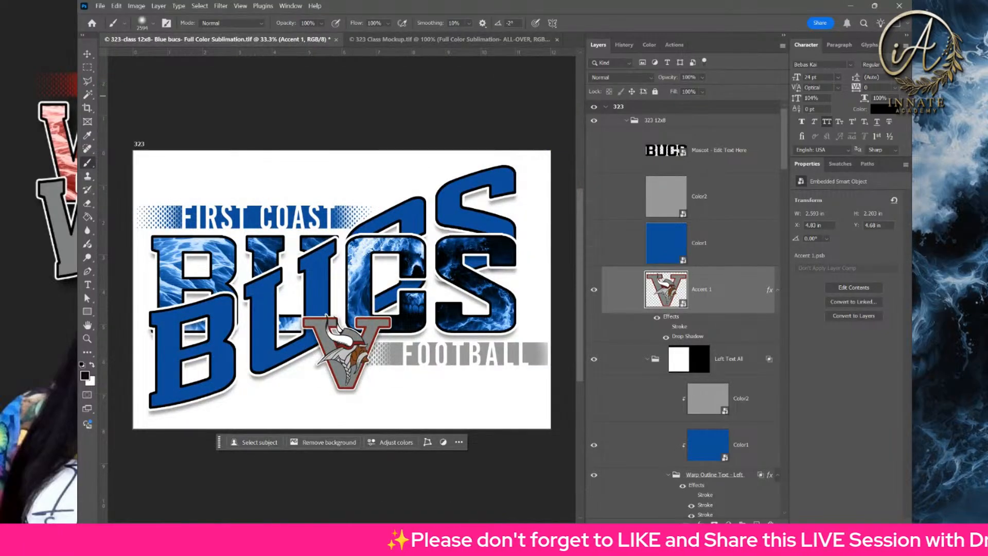
# - Sample the red outline and the gray fill of the Vikings V logo with the Eyedropper tool
pyautogui.click(88, 136)
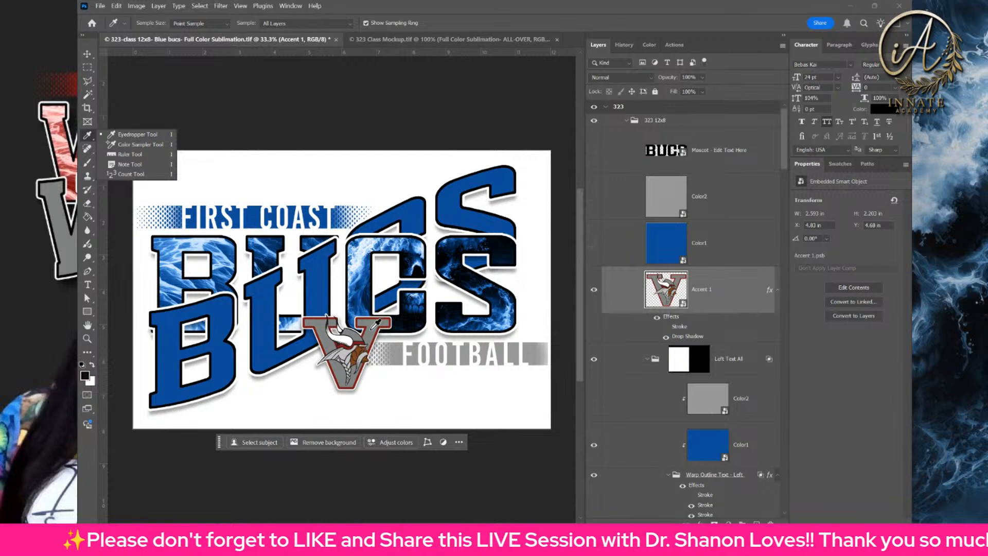
pyautogui.hotkey('ctrl', '+')
pyautogui.hotkey('ctrl', '+')
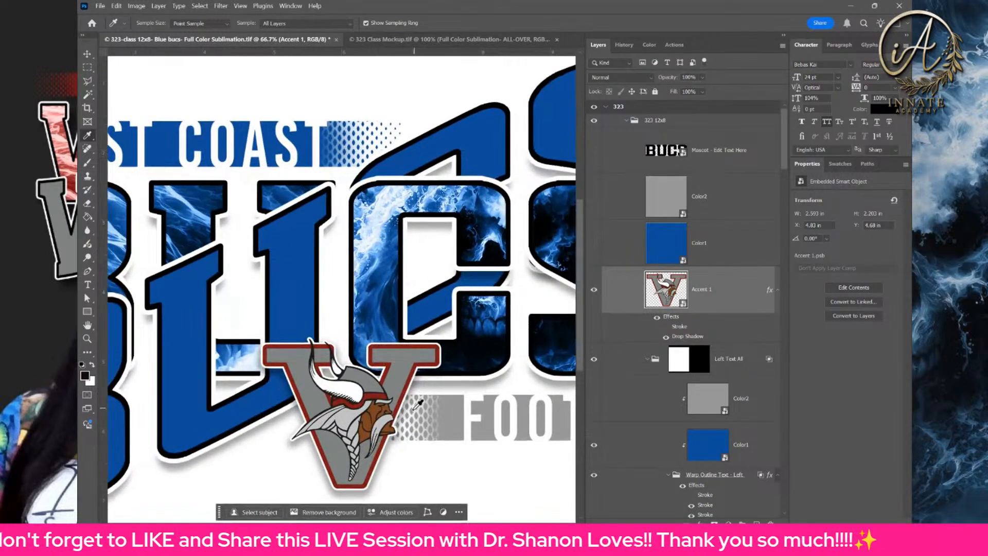
pyautogui.click(377, 392)
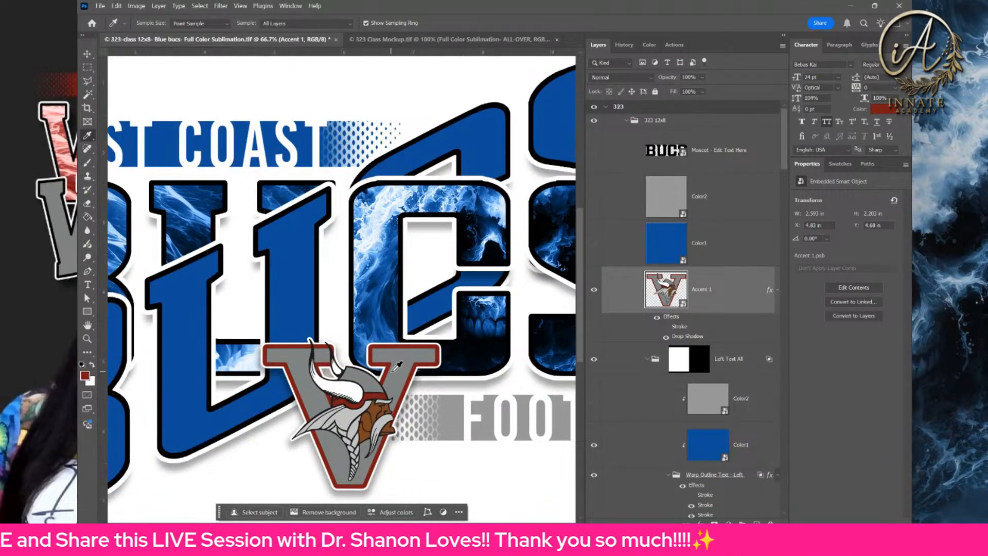
pyautogui.click(394, 373)
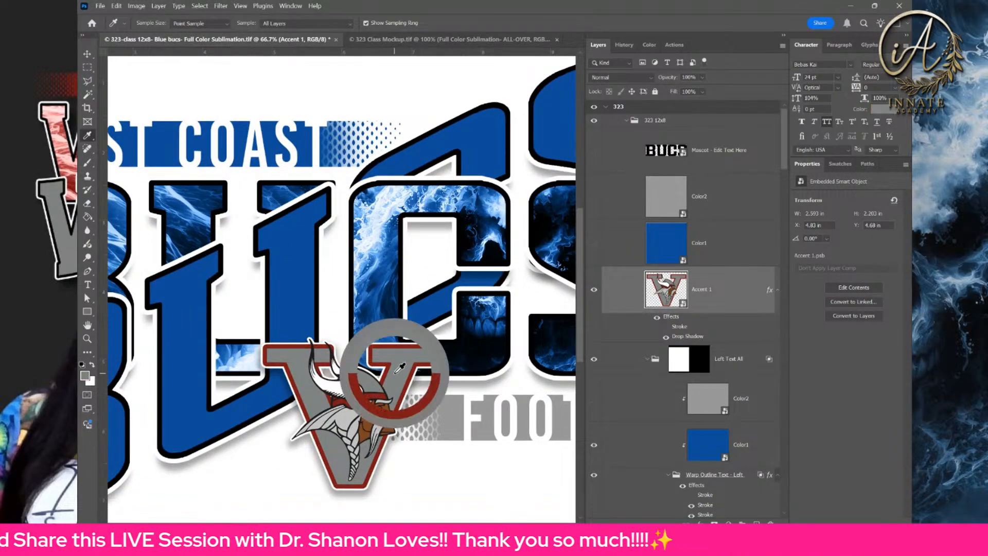
# - Open the Color1 smart object and duplicate its blue Color Fill 1 layer
pyautogui.click(835, 166)
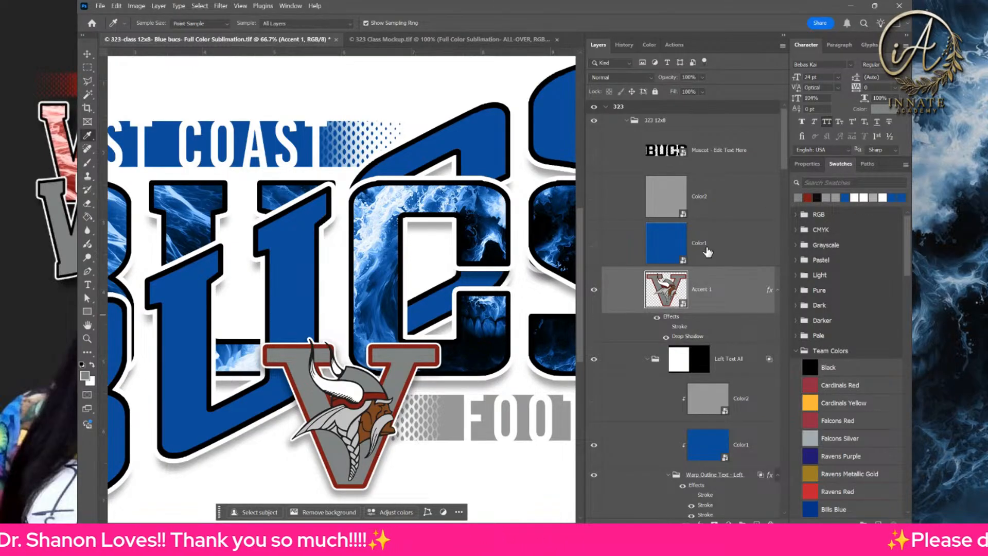
pyautogui.click(669, 246)
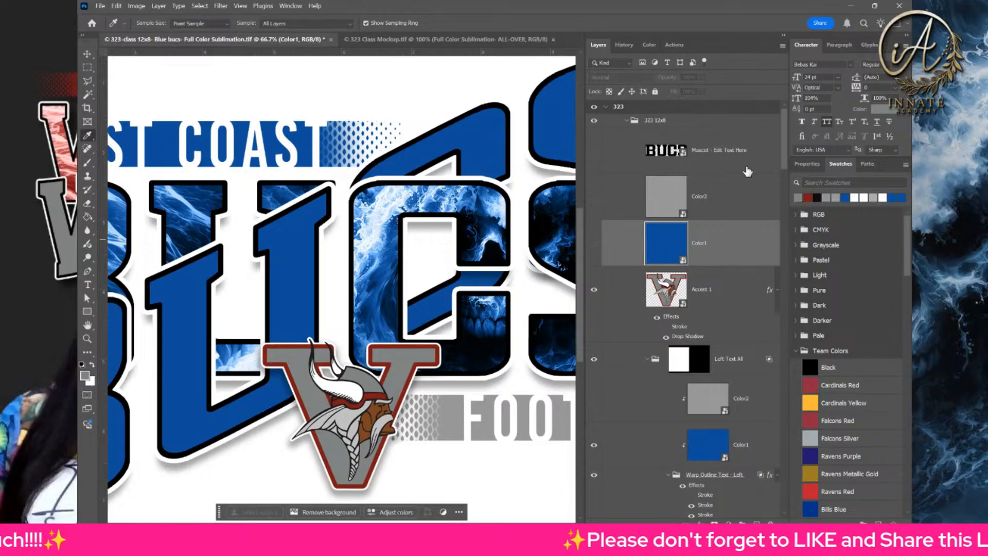
pyautogui.doubleClick(668, 246)
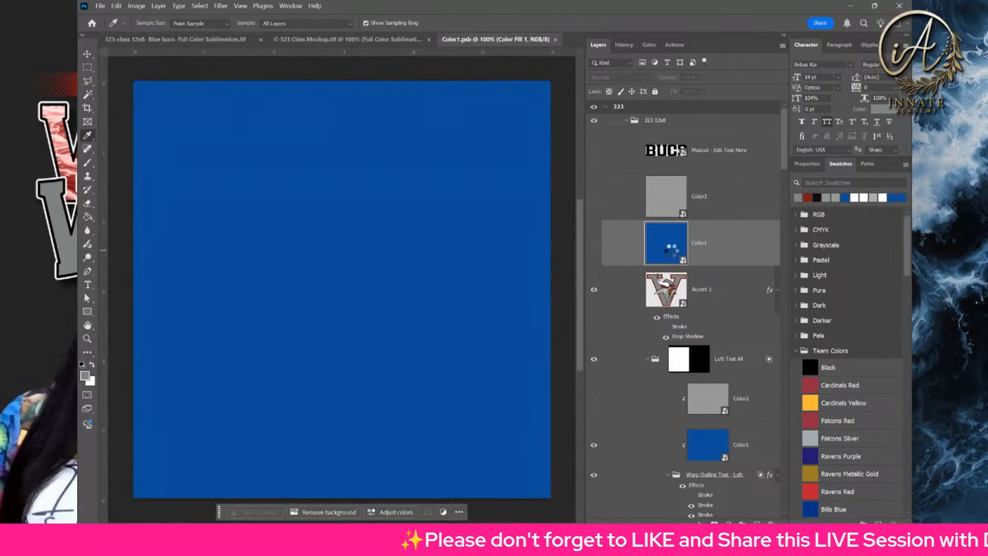
pyautogui.rightClick(665, 125)
pyautogui.click(680, 143)
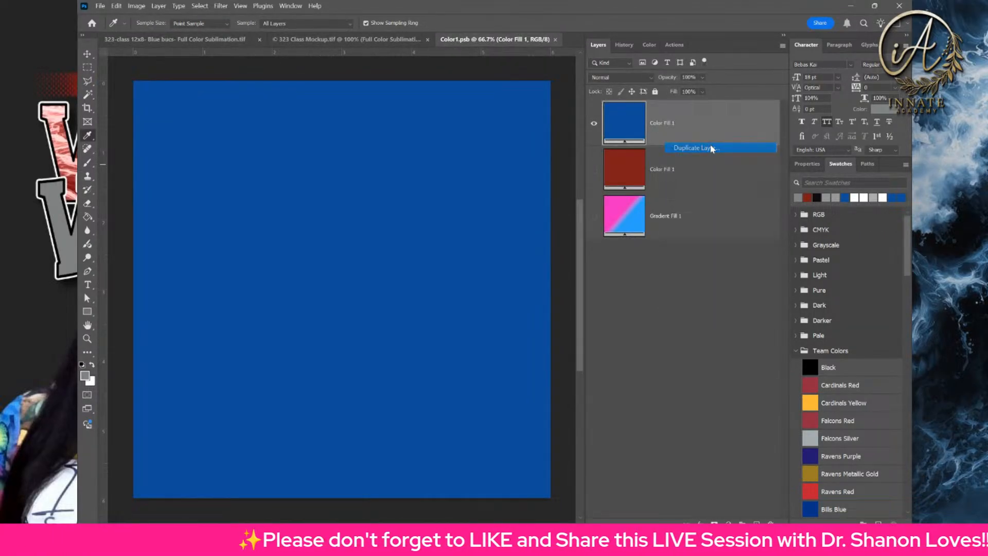
pyautogui.click(764, 200)
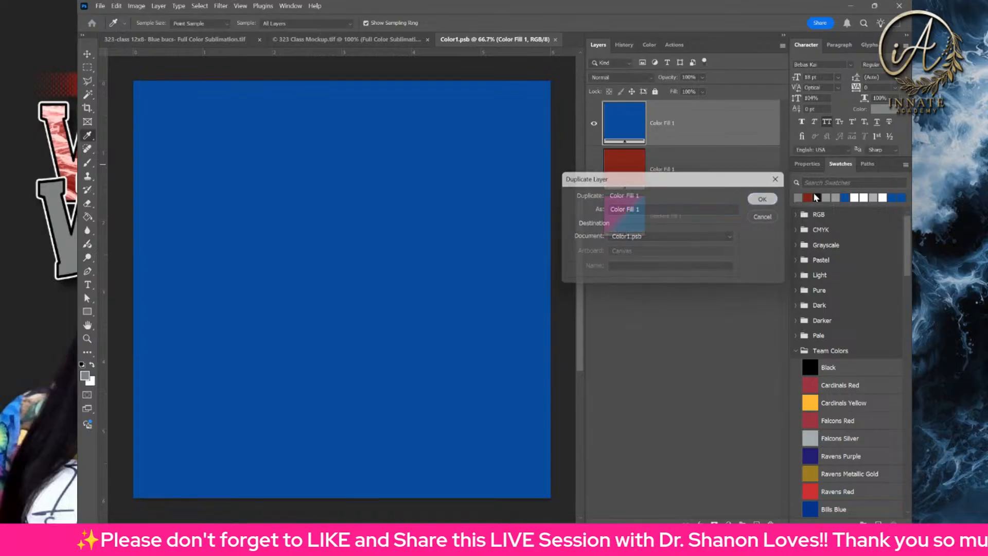
# - Recolor the duplicated fill with the sampled logo red, then save and close the Color1 smart object
pyautogui.click(807, 198)
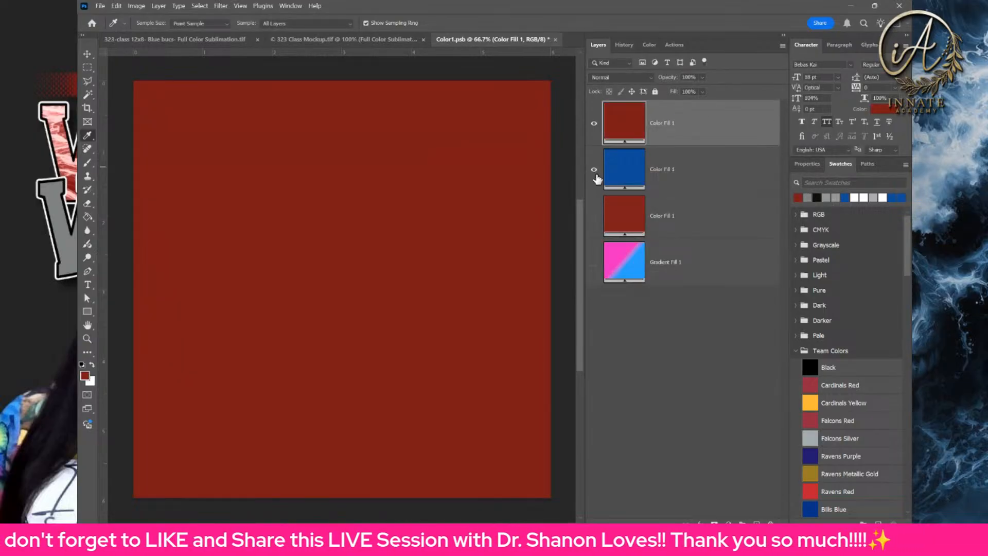
pyautogui.hotkey('ctrl', 's')
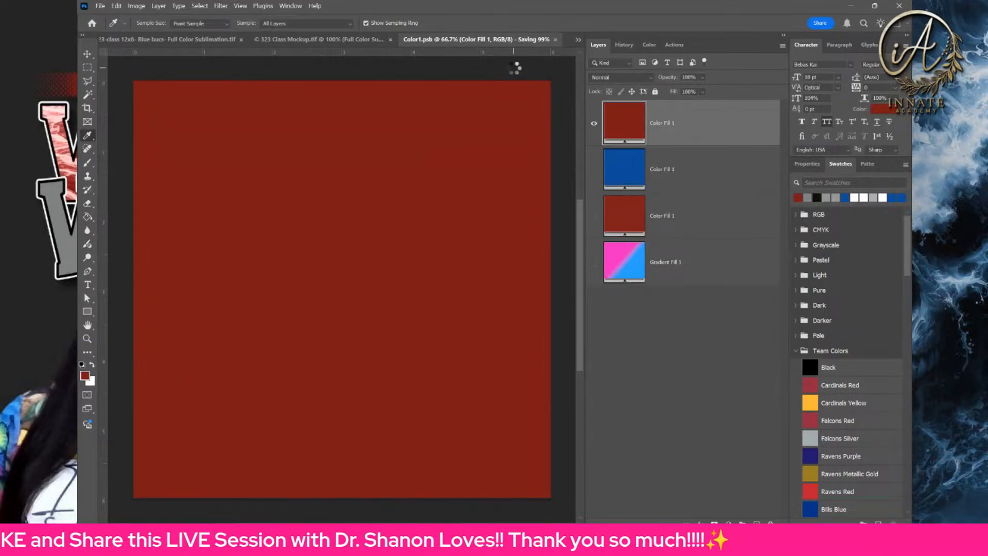
pyautogui.hotkey('ctrl', 'w')
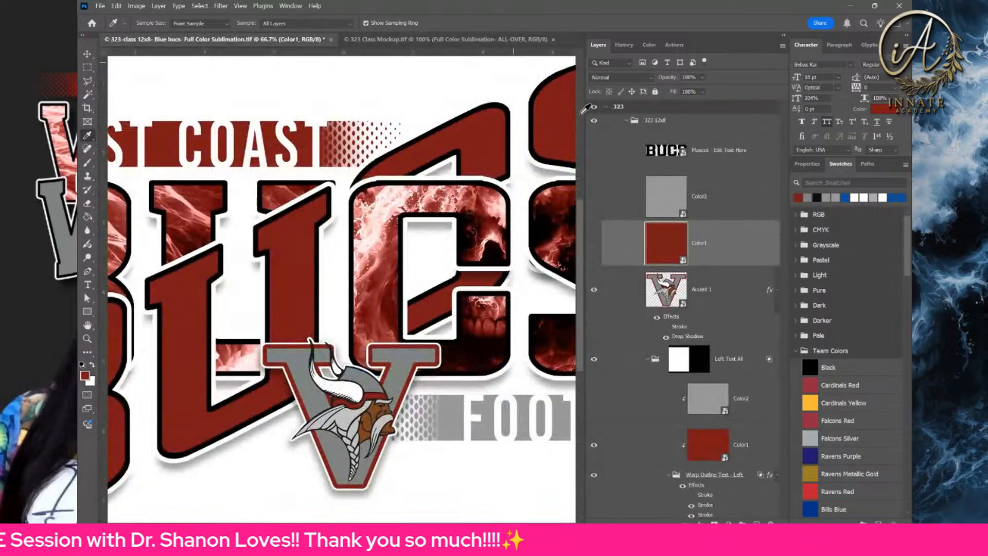
# - Open the Color2 smart object and duplicate its visible gray Color Fill 1 layer
pyautogui.doubleClick(660, 214)
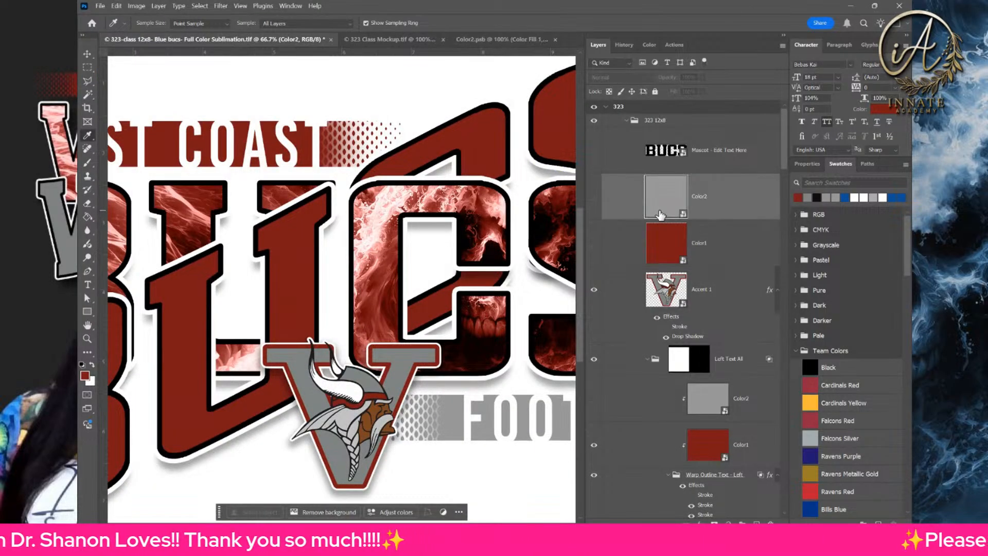
pyautogui.rightClick(663, 120)
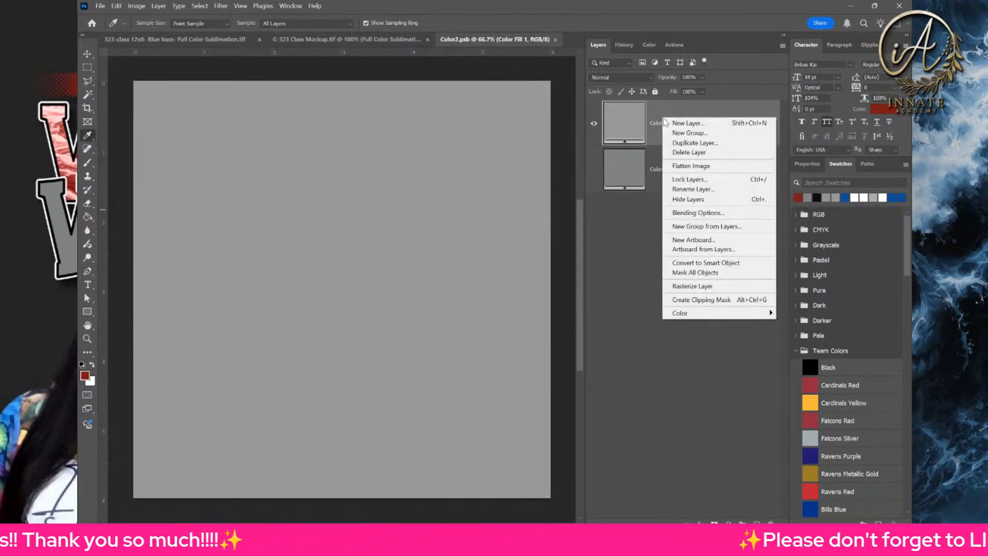
pyautogui.click(679, 144)
pyautogui.press('Return')
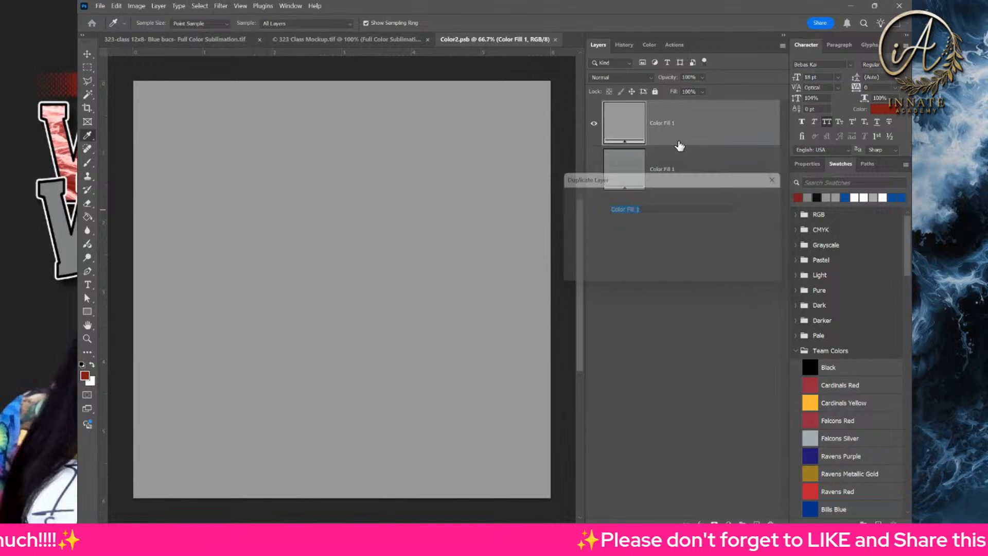
# - Recolor the duplicated fill with the sampled logo gray, then save and close the Color2 smart object
pyautogui.moveTo(809, 197); pyautogui.dragTo(623, 144)
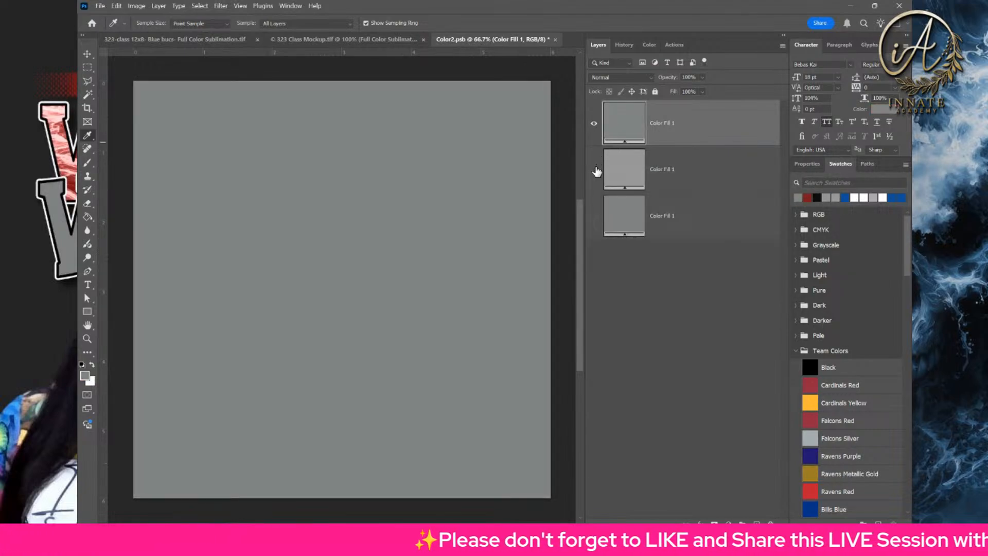
pyautogui.hotkey('ctrl', 's')
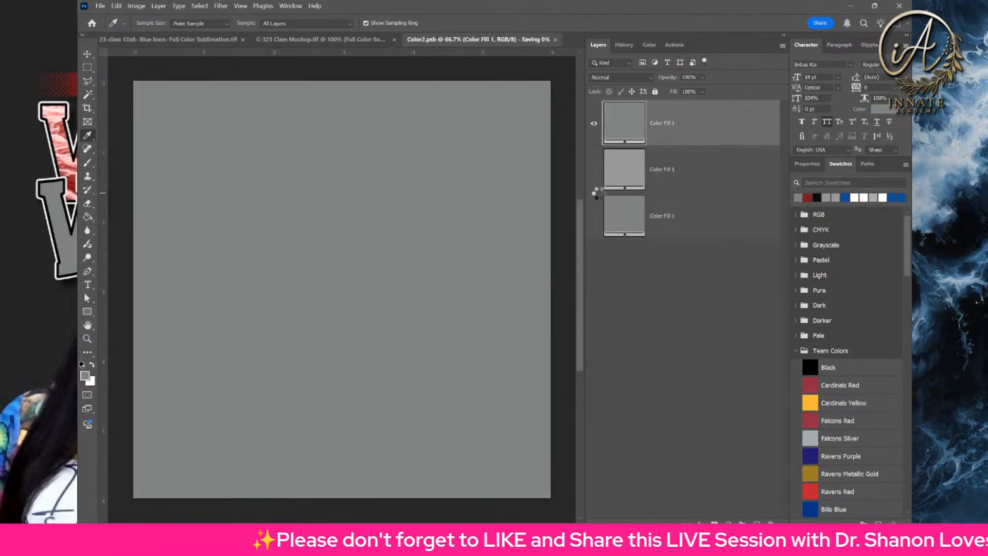
pyautogui.hotkey('ctrl', 'w')
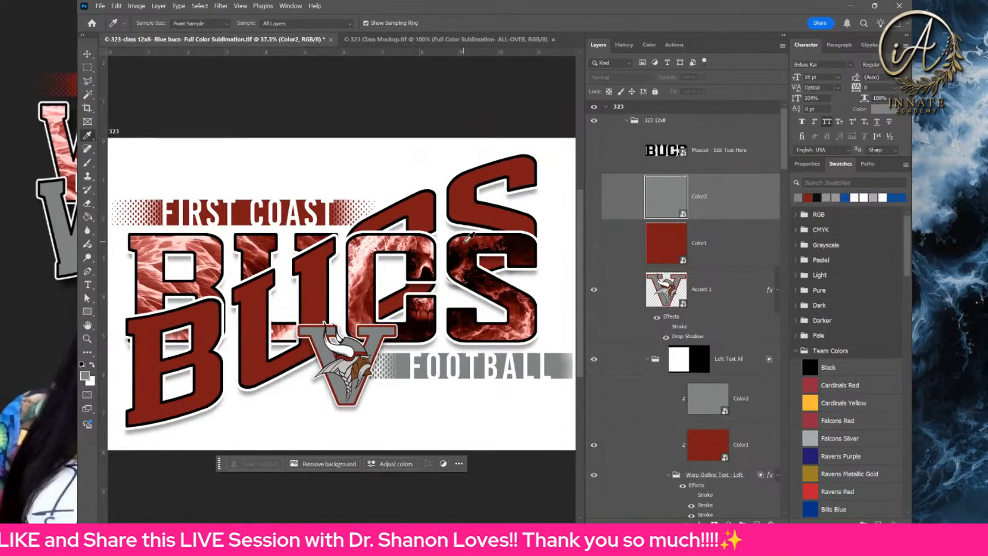
# - With the Move tool active, select the Mascot - Edit Text Here layer in the 323 12x8 group
pyautogui.click(87, 53)
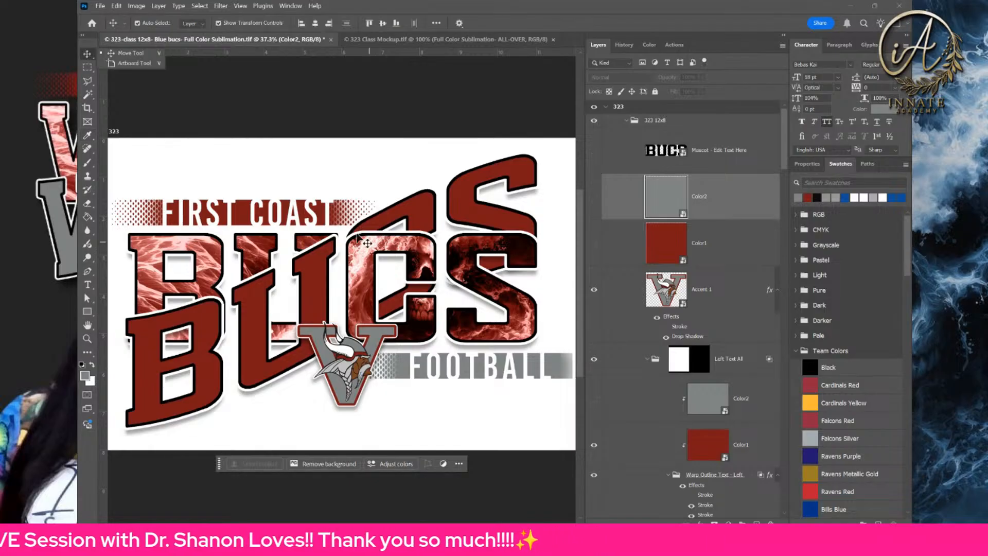
pyautogui.rightClick(306, 287)
pyautogui.click(371, 327)
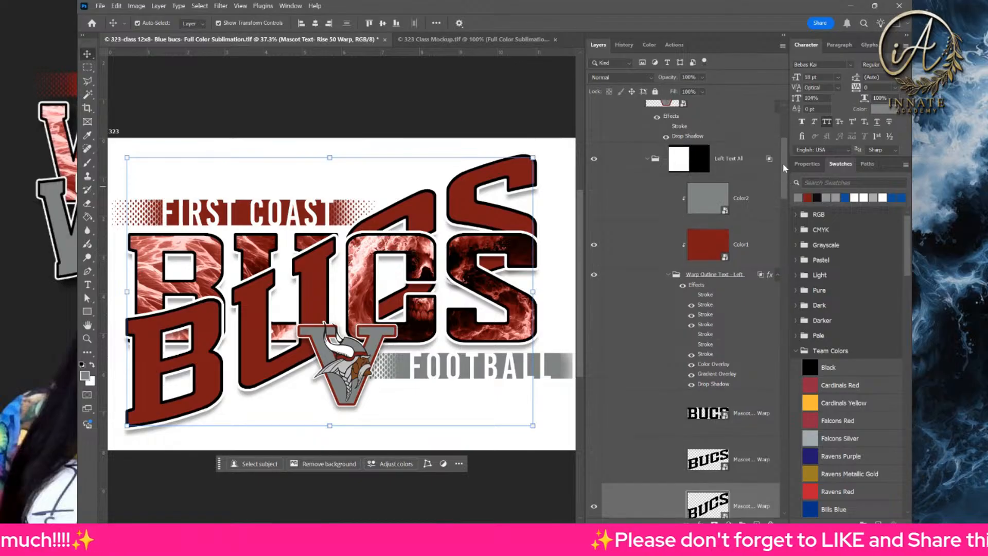
pyautogui.scroll(10, 782, 162)
pyautogui.click(666, 157)
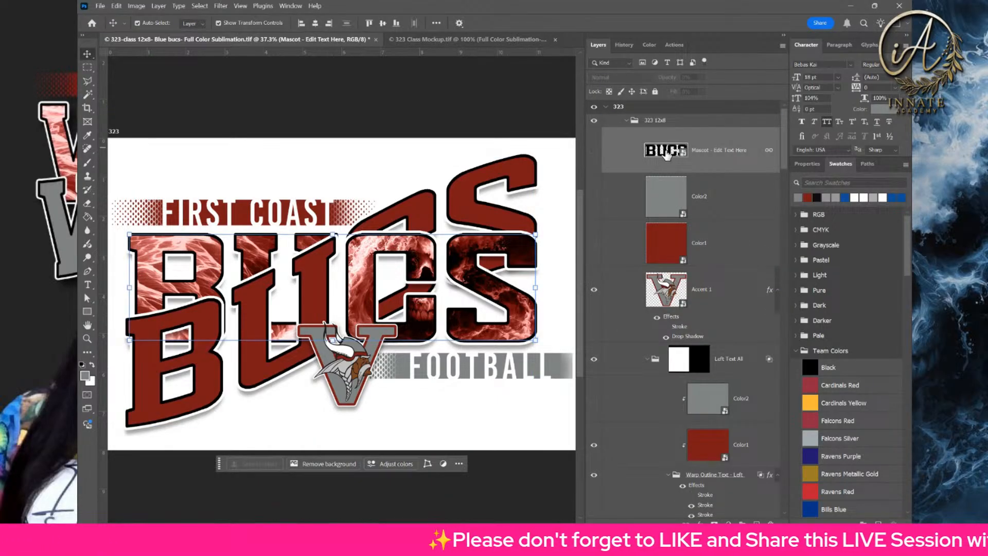
# - Save the design as 323-class 12x8- Red Vikings- Full Color Sublimation.tif in the 323 test folder, accepting the TIFF options
pyautogui.click(100, 6)
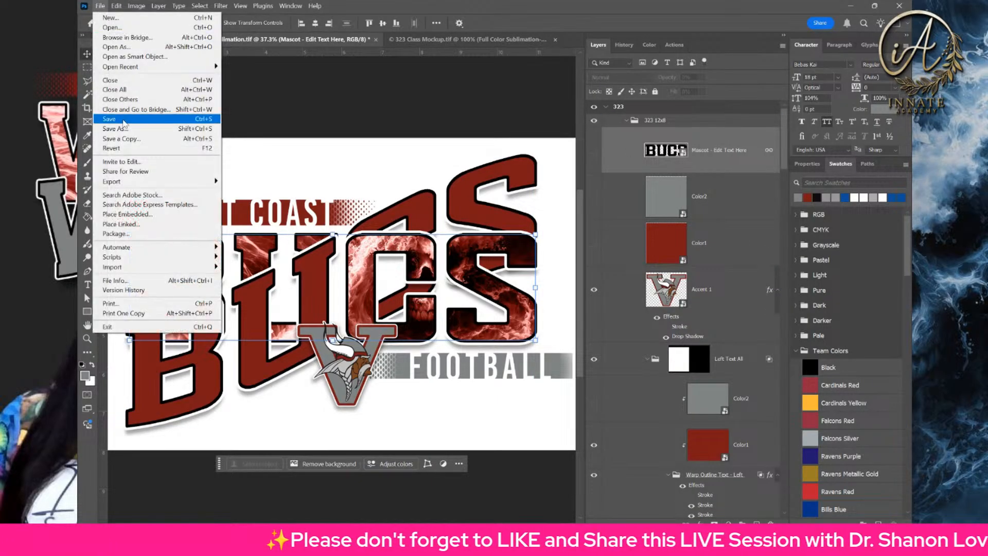
pyautogui.click(119, 132)
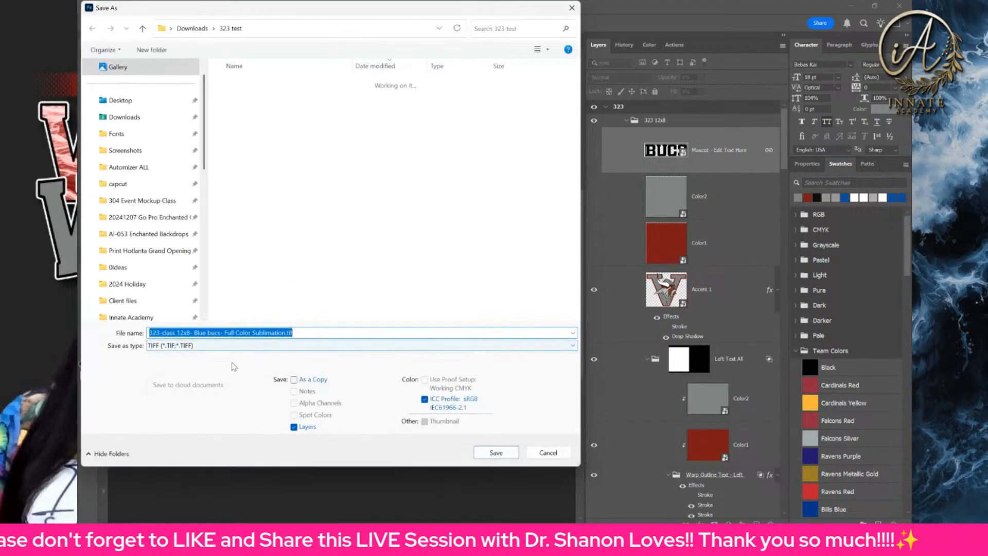
pyautogui.click(196, 333)
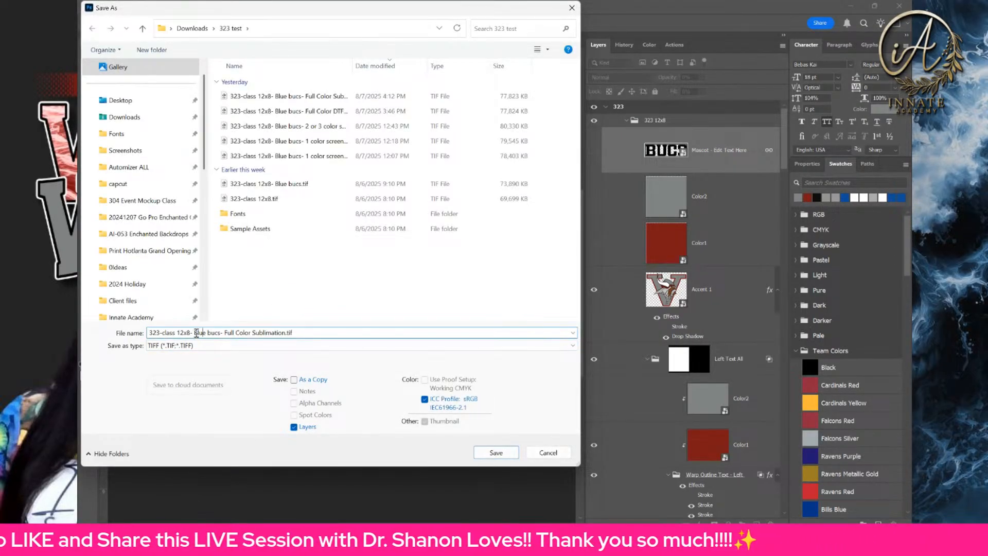
pyautogui.moveTo(199, 334); pyautogui.dragTo(225, 335)
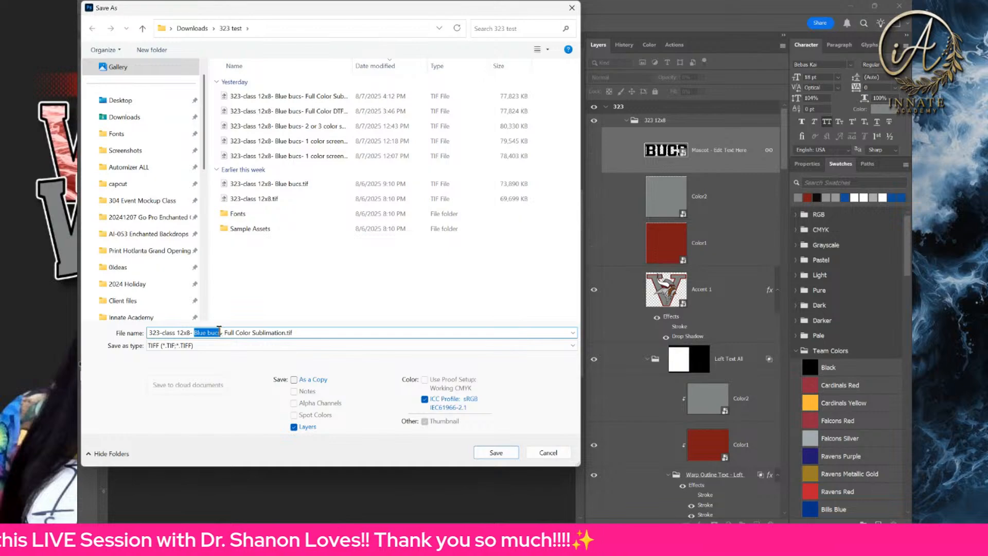
pyautogui.write('Red Viking')
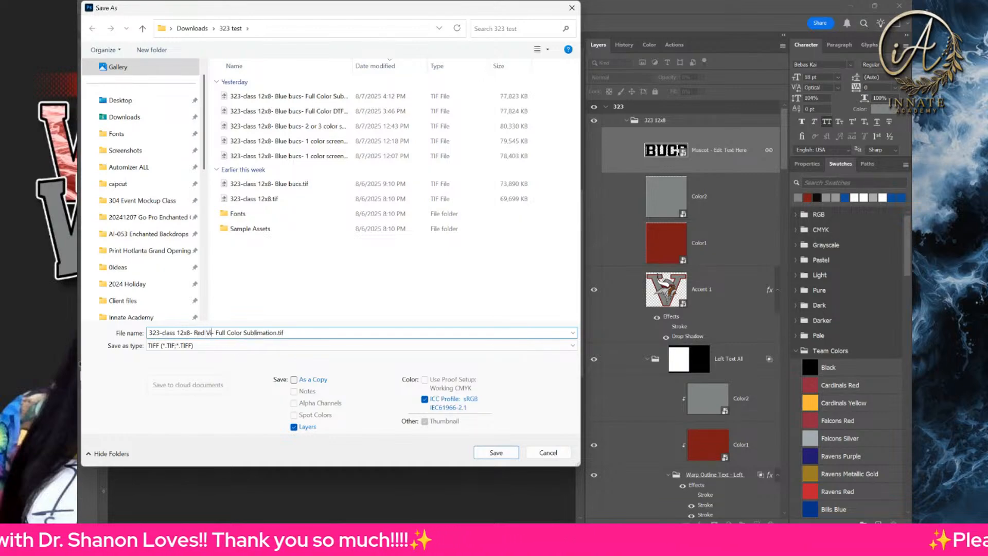
pyautogui.write('s')
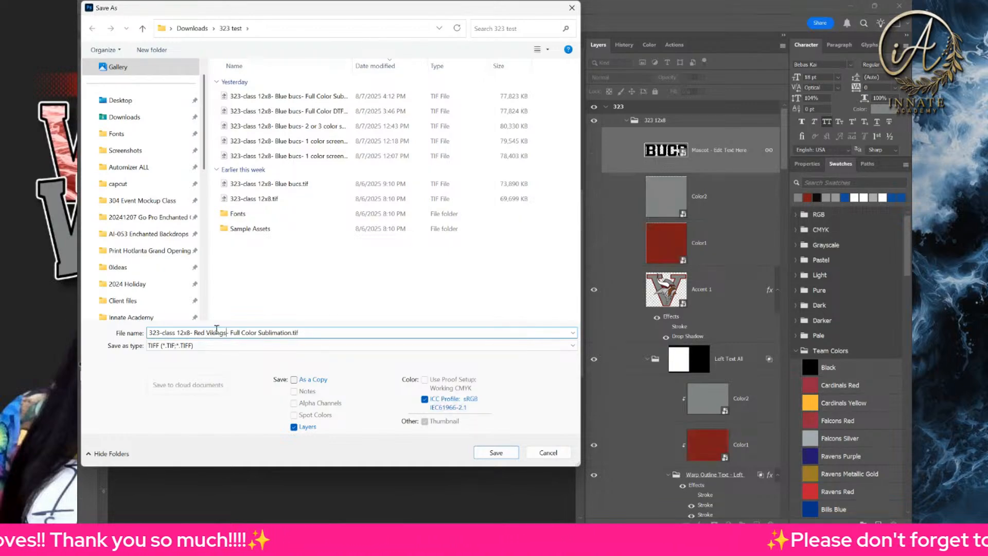
pyautogui.click(496, 452)
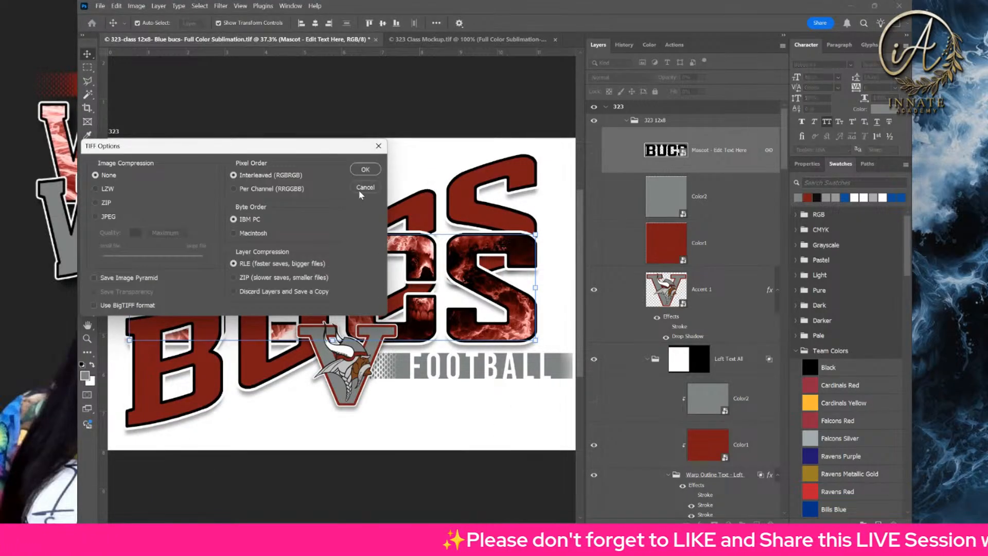
pyautogui.click(364, 168)
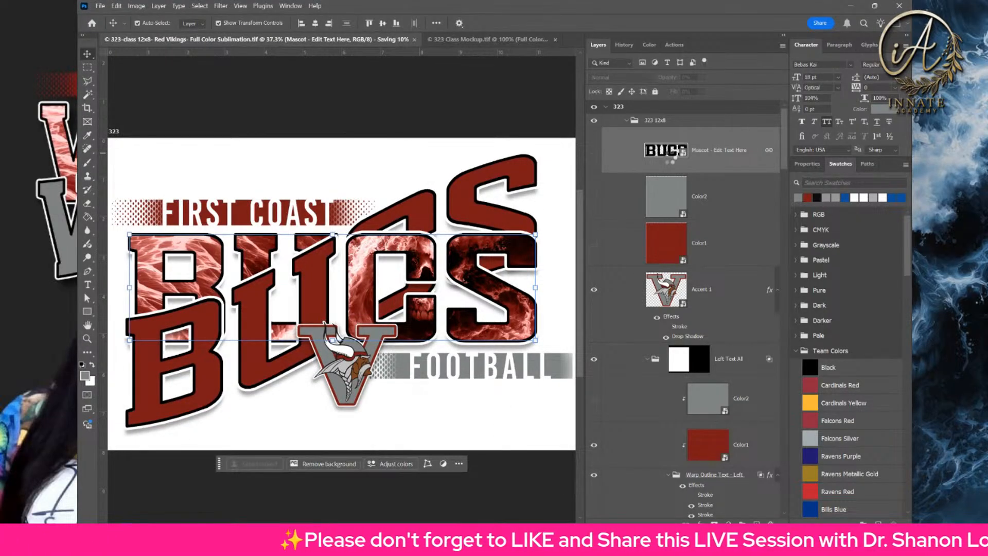
# - Open the Mascot - Edit Text Here smart object and collapse the BU CS group
pyautogui.doubleClick(669, 154)
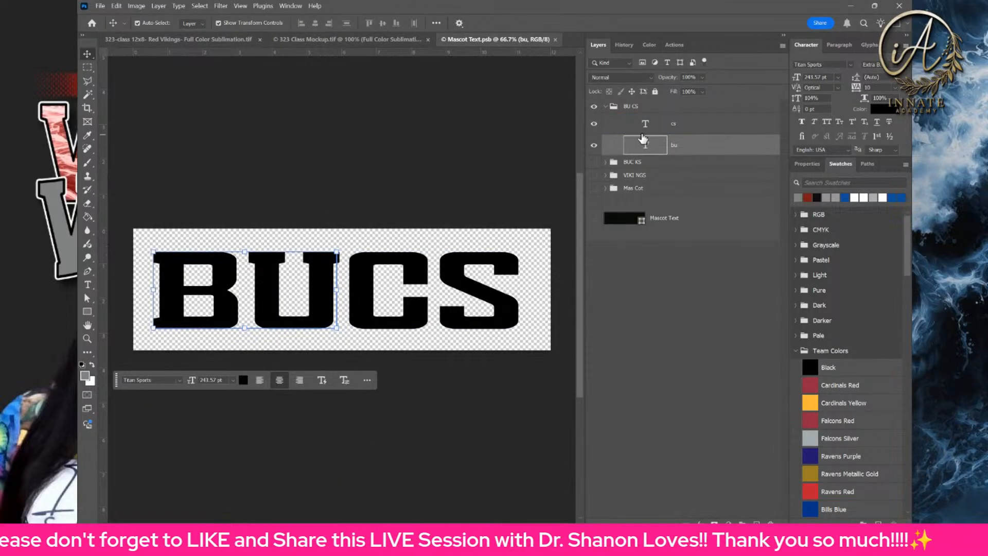
pyautogui.click(605, 106)
pyautogui.click(606, 106)
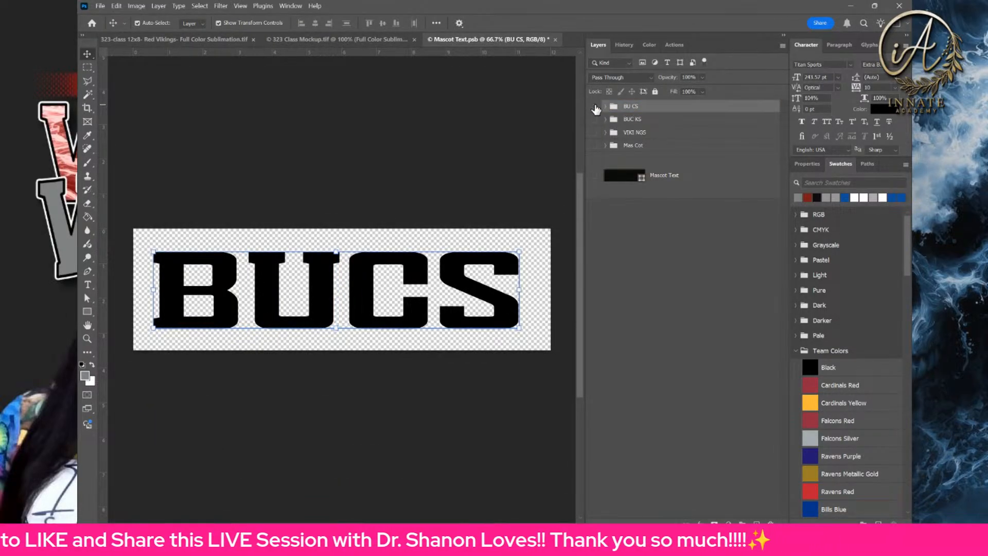
# - Switch the visible text group from BU CS to VIKI NGS and back to compare the two mascot names
pyautogui.click(596, 108)
pyautogui.click(595, 134)
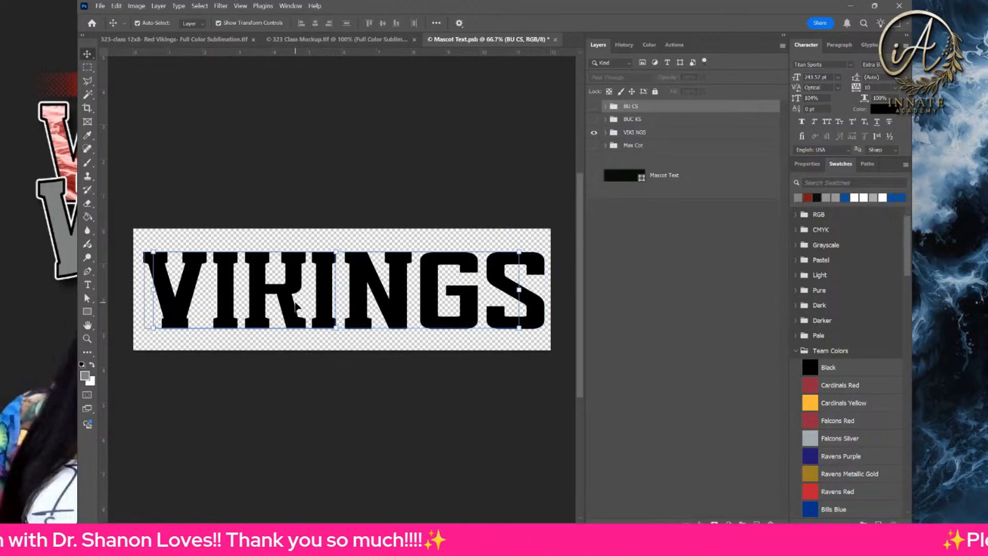
pyautogui.click(630, 136)
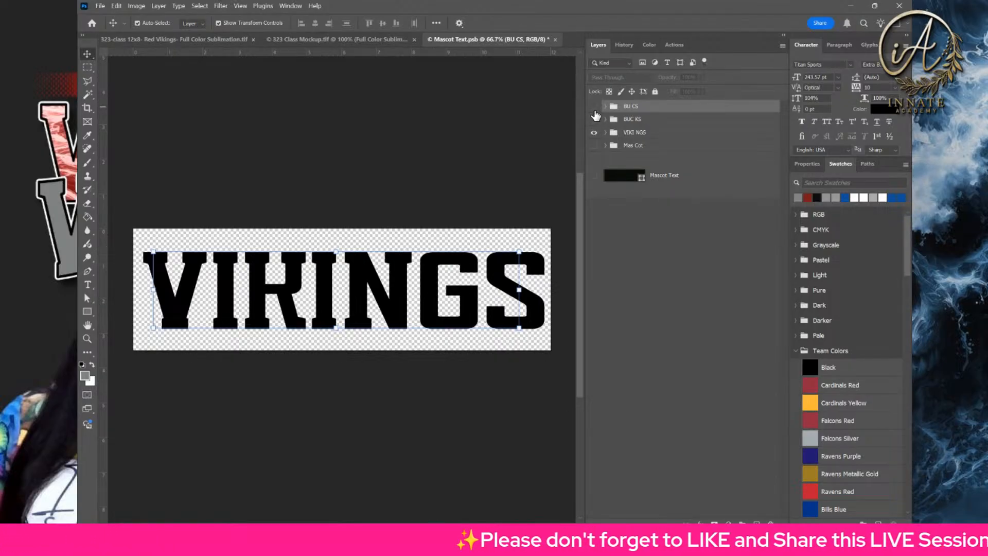
pyautogui.click(594, 106)
pyautogui.click(594, 133)
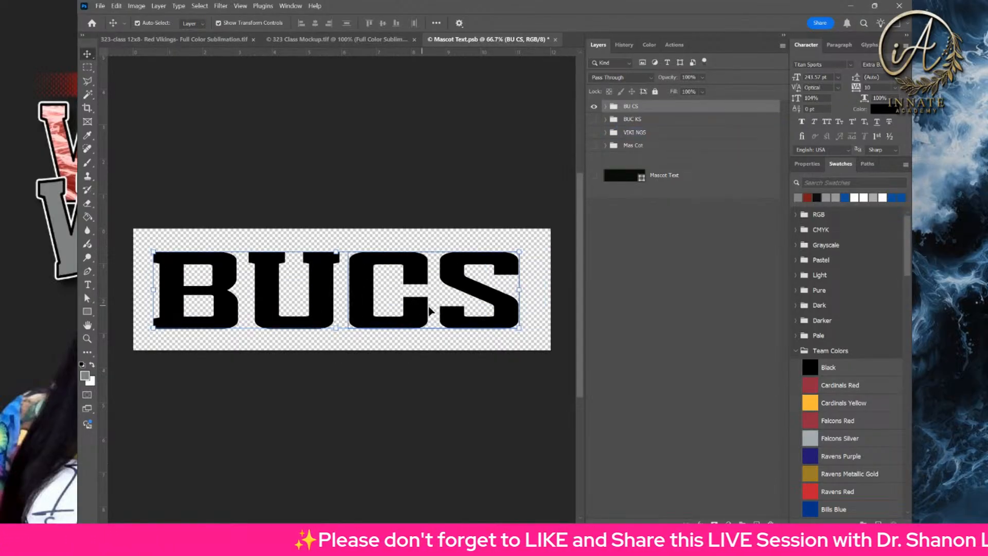
# - Hide the BU CS group and show the VIKI NGS group, then save and close the mascot text smart object
pyautogui.click(594, 106)
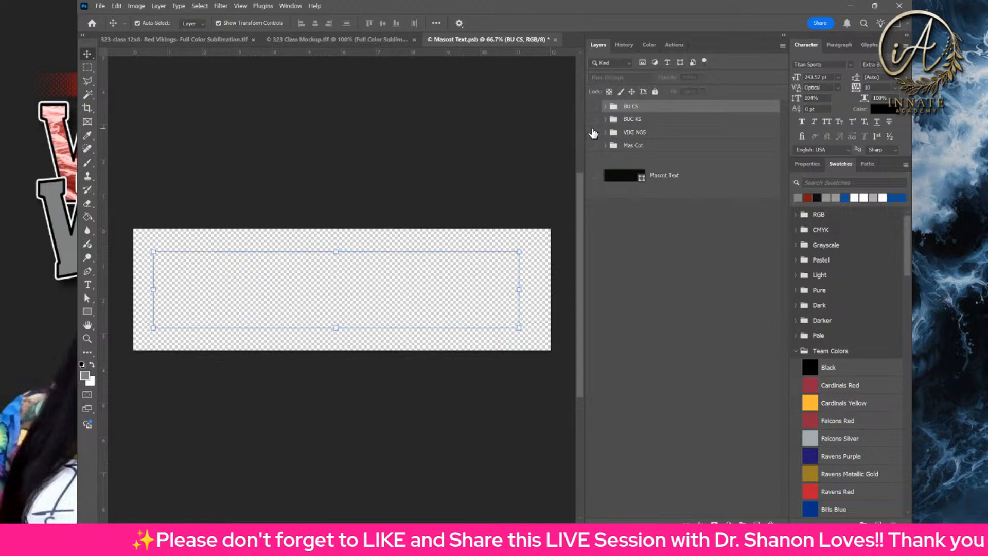
pyautogui.click(594, 132)
pyautogui.hotkey('ctrl', 's')
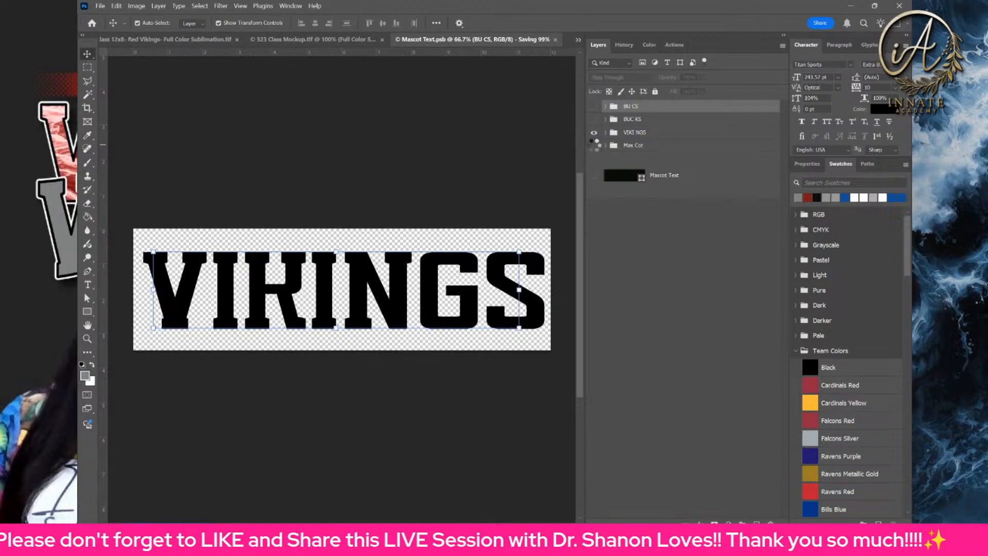
pyautogui.hotkey('ctrl', 'w')
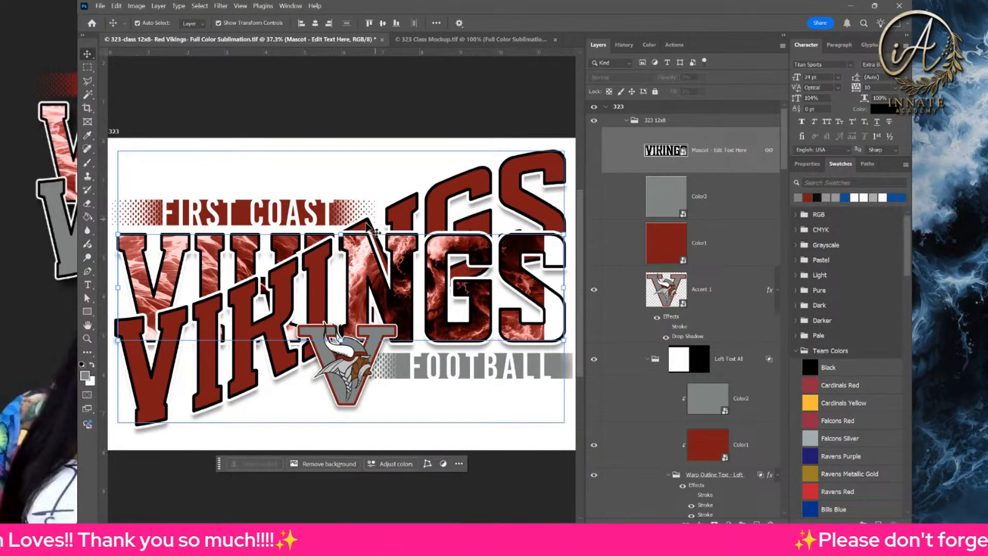
# - In the left warp outline text group, hide the Rise 50 Warp mascot text and show the Distort Angle Warp version
pyautogui.scroll(-8, 753, 341)
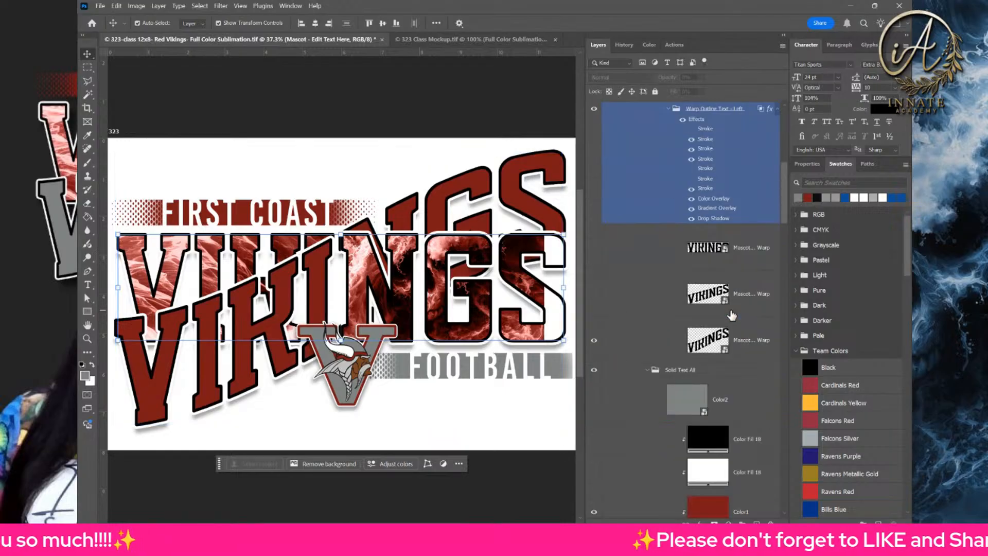
pyautogui.click(740, 262)
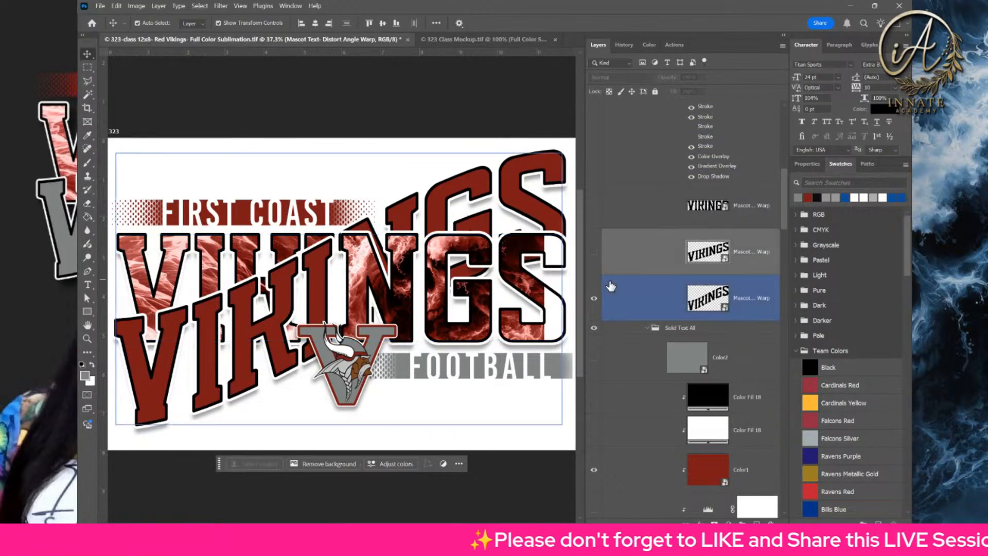
pyautogui.click(595, 298)
pyautogui.click(594, 254)
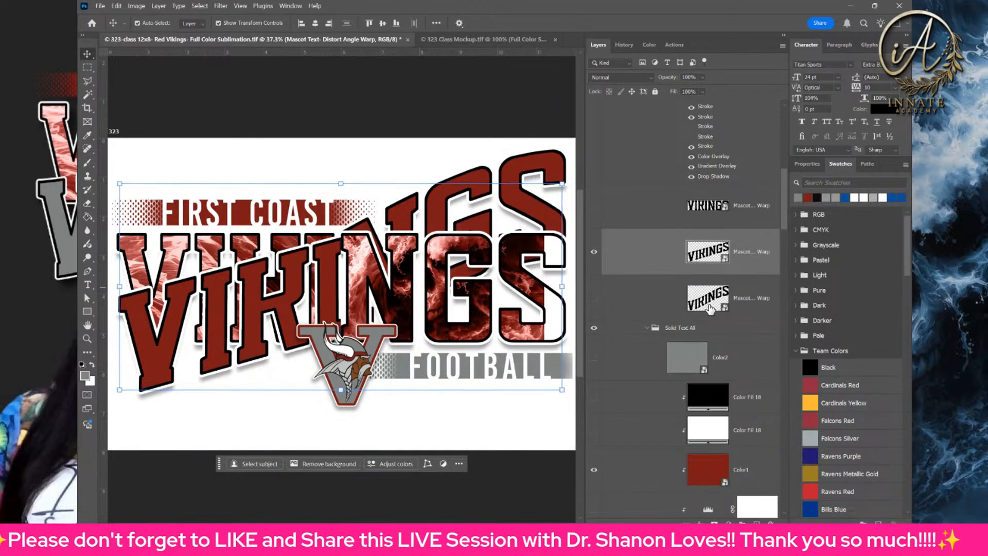
# - In the right warp outline text group, replace the visible Rise 50 Warp mascot text with the Distort Angle Warp version and select it
pyautogui.rightClick(483, 181)
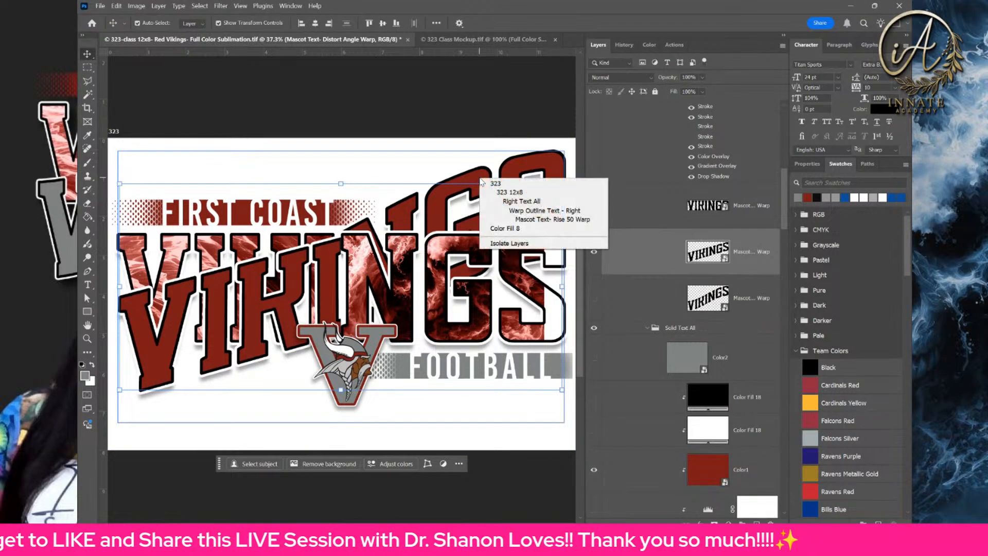
pyautogui.click(511, 220)
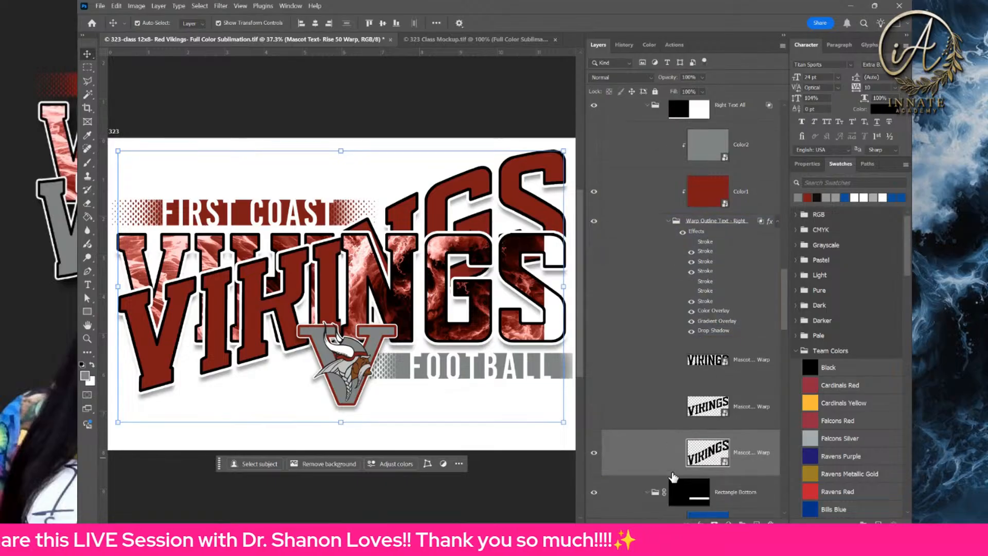
pyautogui.click(594, 439)
pyautogui.click(595, 394)
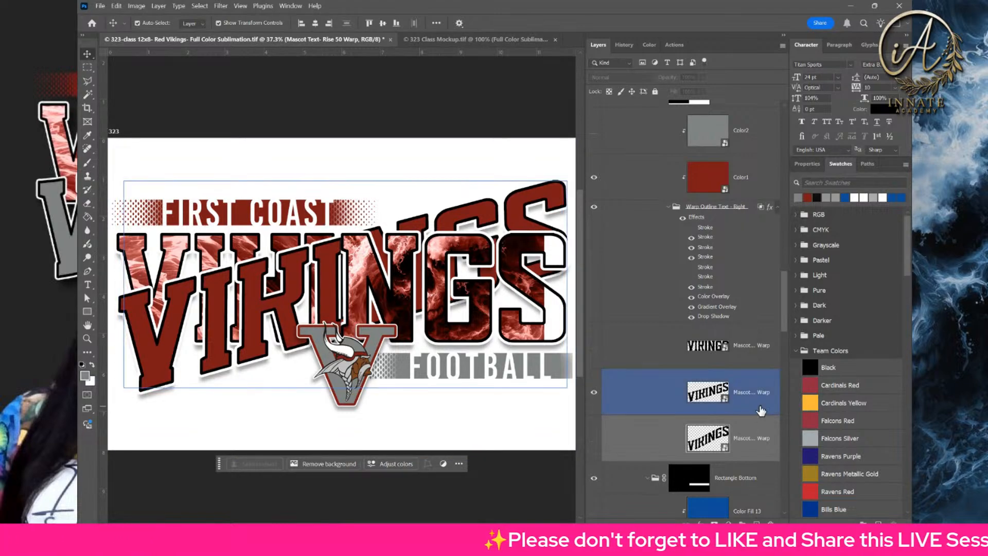
pyautogui.click(761, 410)
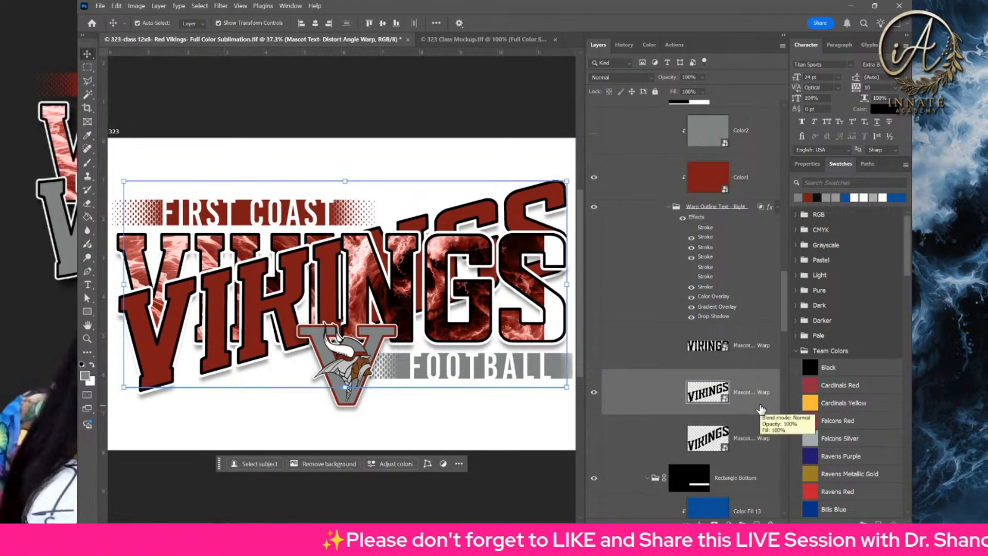
# - Add the left Distort Angle Warp mascot text to the selection with the right one
pyautogui.scroll(12, 761, 410)
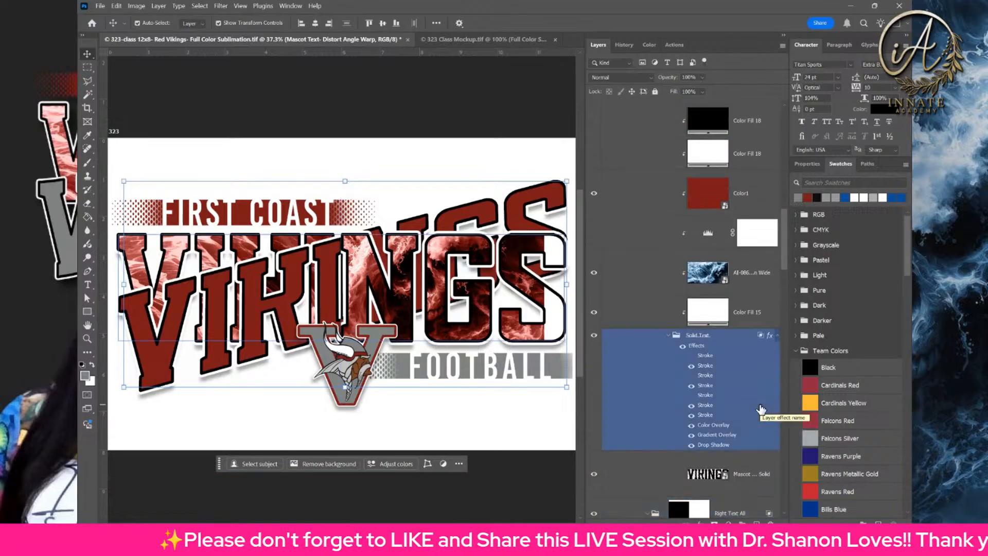
pyautogui.scroll(5, 761, 409)
pyautogui.click(749, 232)
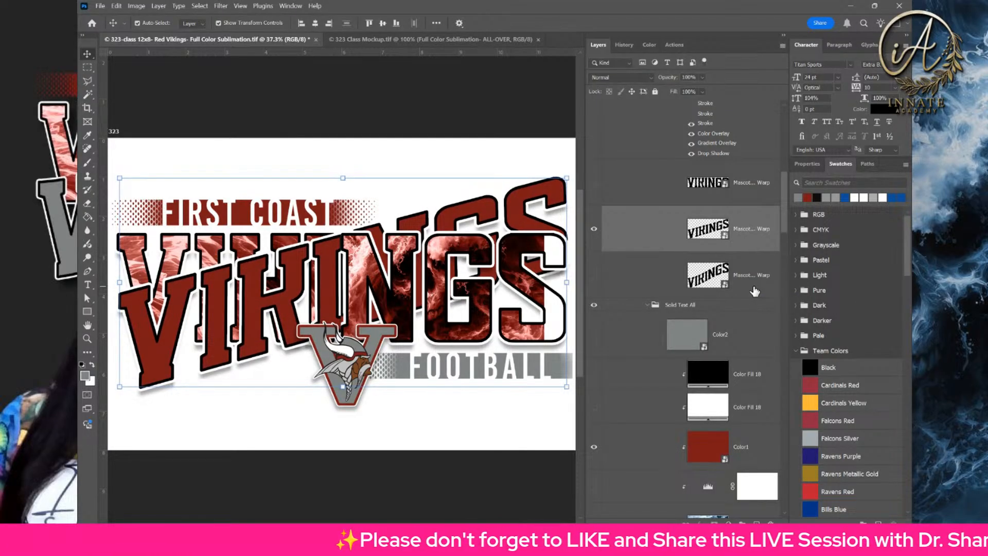
# - Try to shift the AI-086 Waves Fill Design Wide layer across the solid VIKINGS text
pyautogui.rightClick(520, 276)
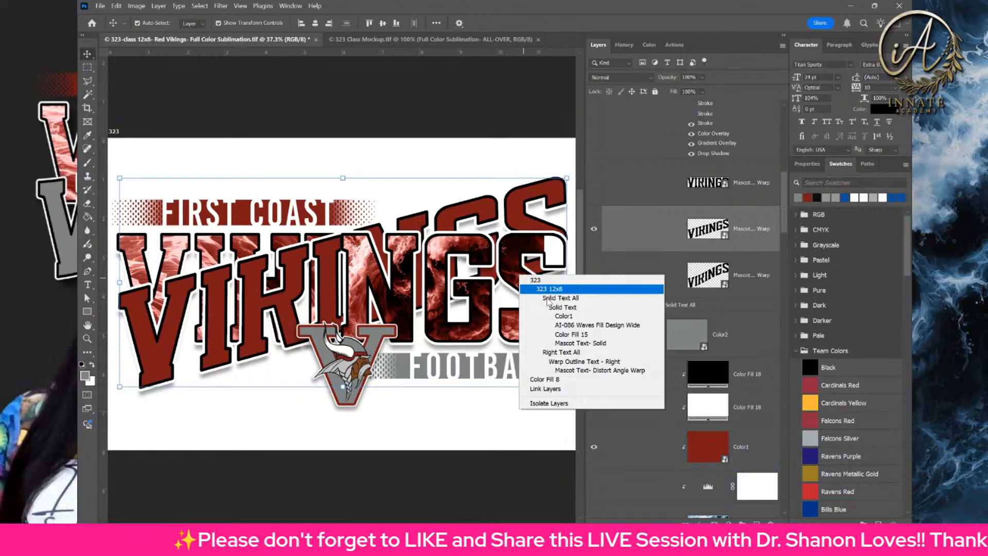
pyautogui.click(591, 343)
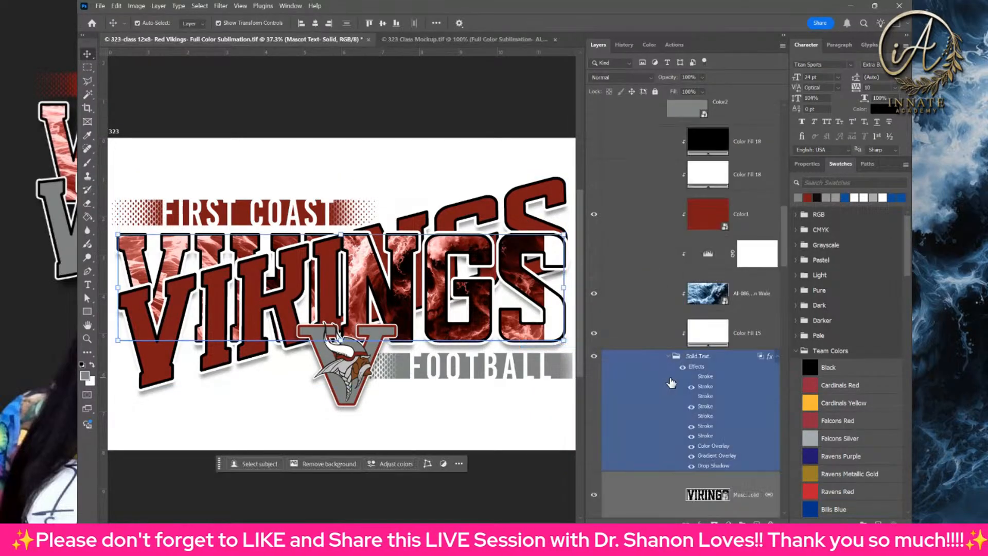
pyautogui.click(736, 308)
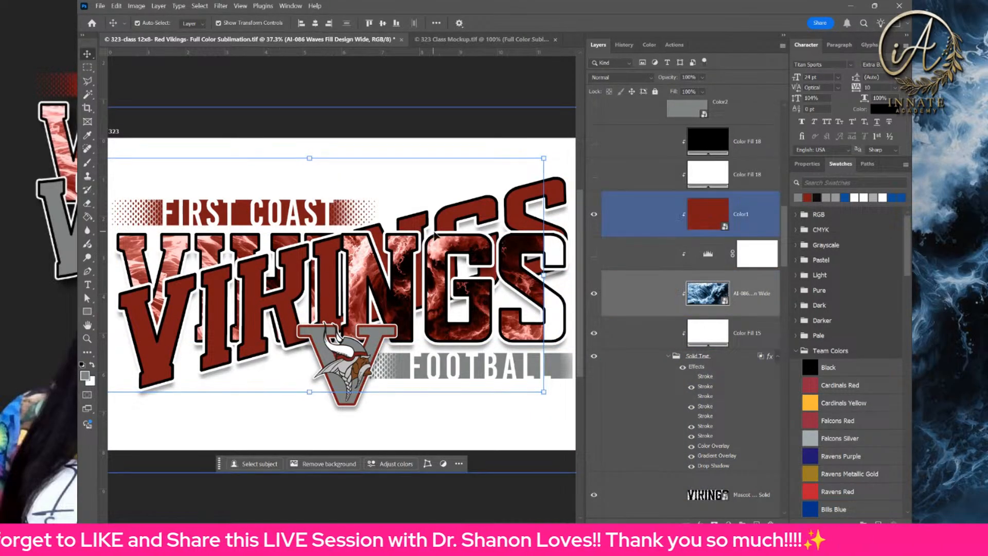
pyautogui.hotkey('ctrl', '-')
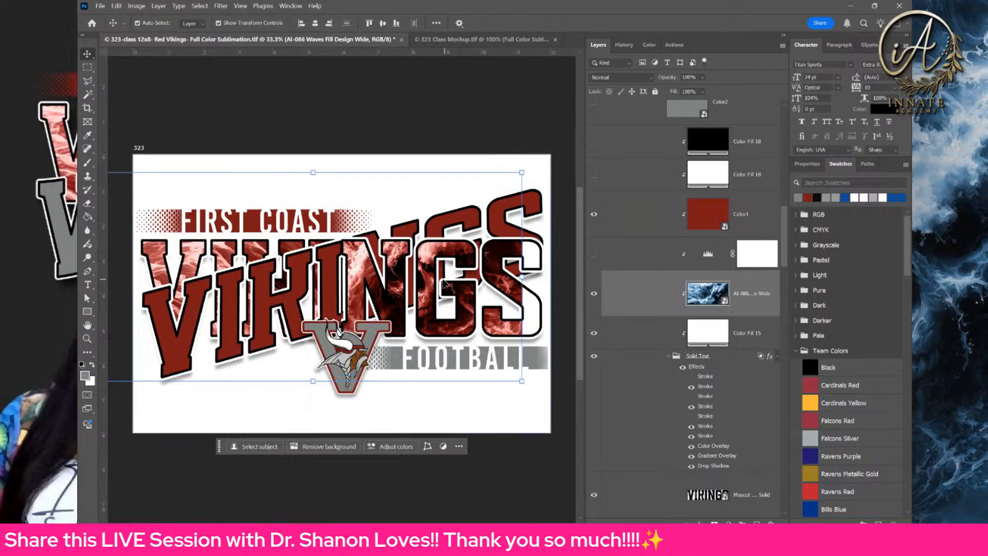
pyautogui.moveTo(507, 278); pyautogui.dragTo(518, 278)
pyautogui.click(518, 279)
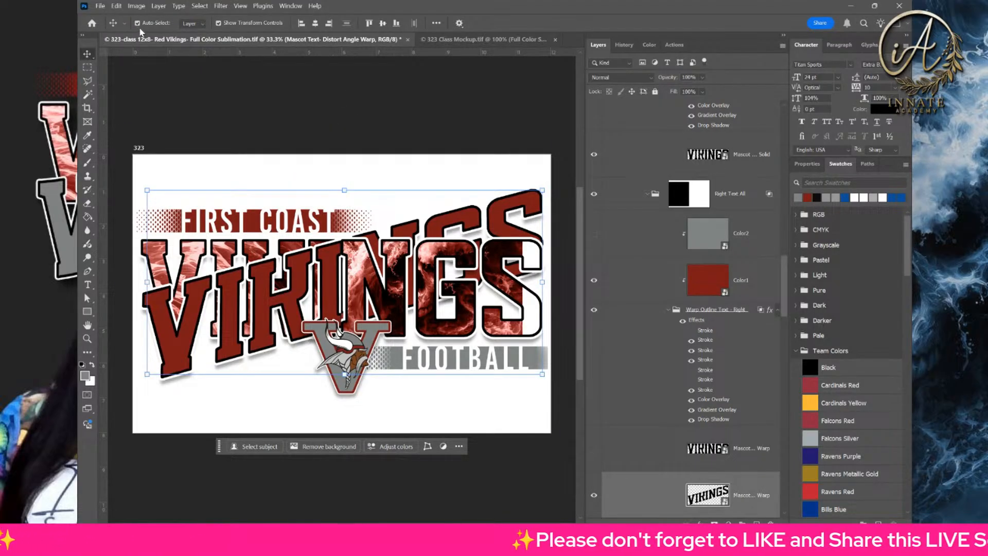
# - Reposition the AI-086 Waves Fill Design Wide layer over the solid VIKINGS text and scale it to 28.56% so it covers the final S
pyautogui.rightClick(500, 275)
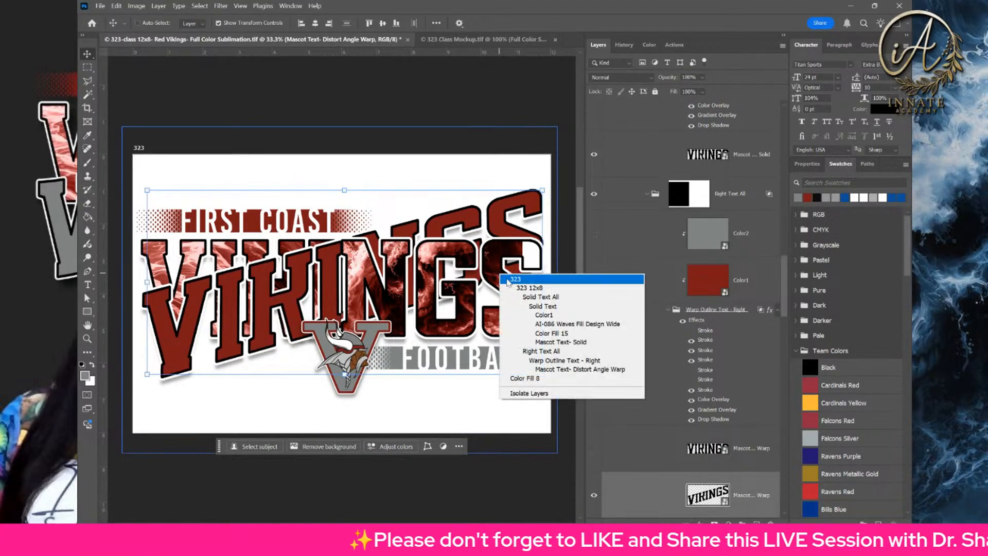
pyautogui.click(563, 324)
pyautogui.moveTo(504, 292)
pyautogui.mouseDown()
pyautogui.moveTo(520, 292)
pyautogui.moveTo(490, 283)
pyautogui.mouseUp()
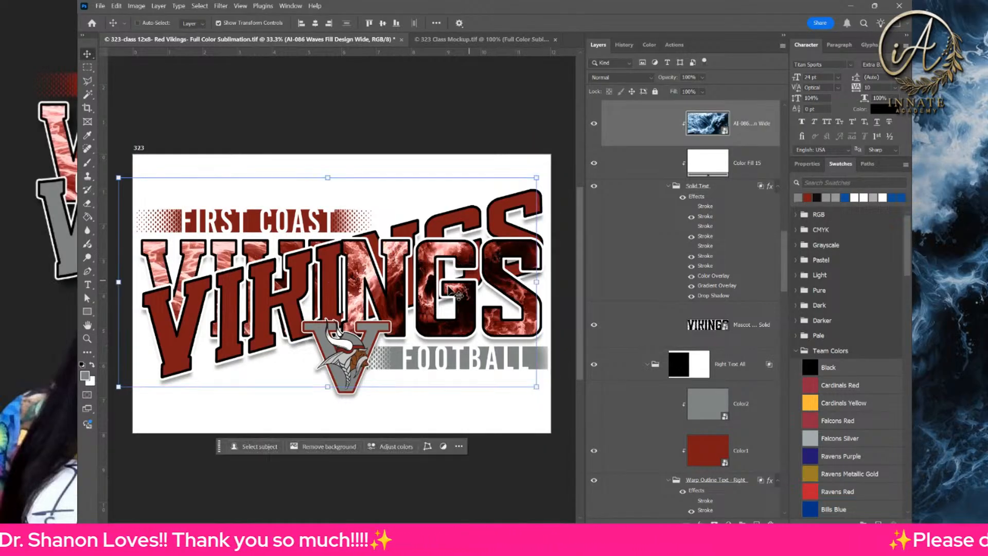
pyautogui.click(534, 279)
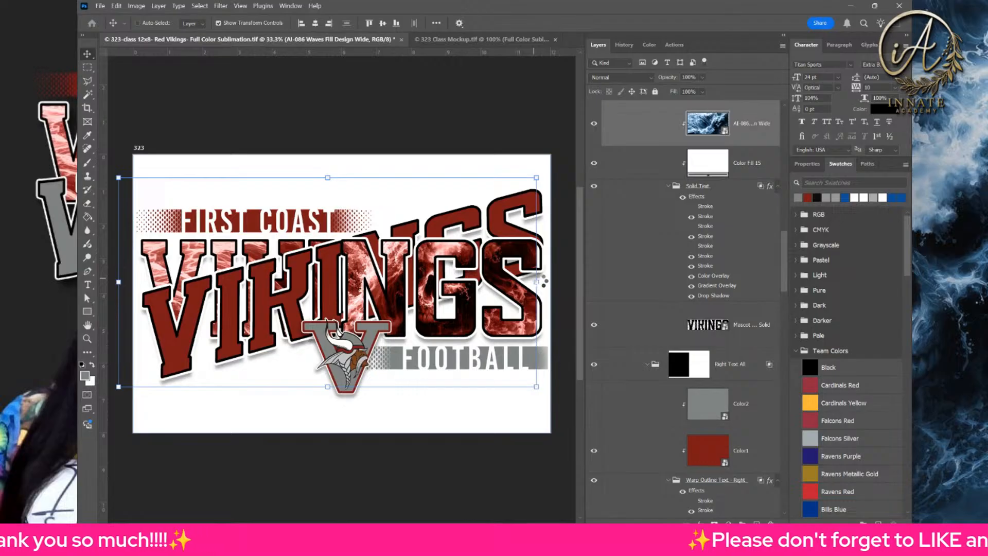
pyautogui.moveTo(544, 282); pyautogui.dragTo(541, 283)
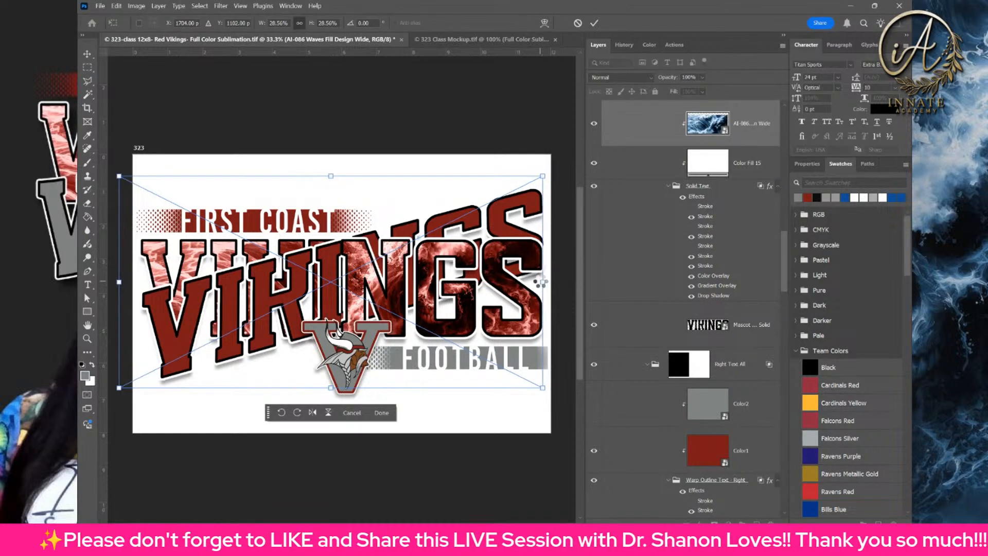
pyautogui.press('Return')
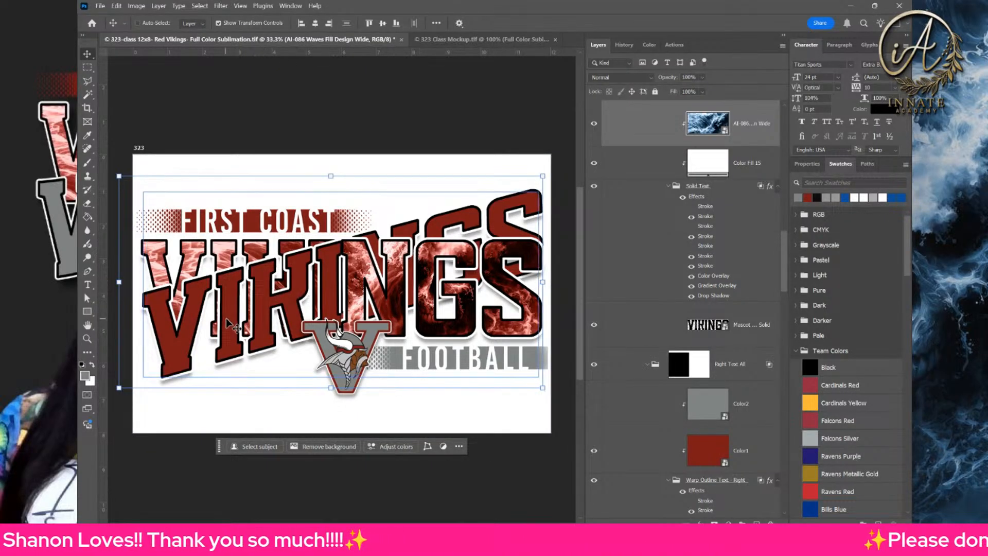
# - Select the Color1 layer clipped to the solid VIKINGS text and hide it
pyautogui.rightClick(270, 297)
pyautogui.click(476, 259)
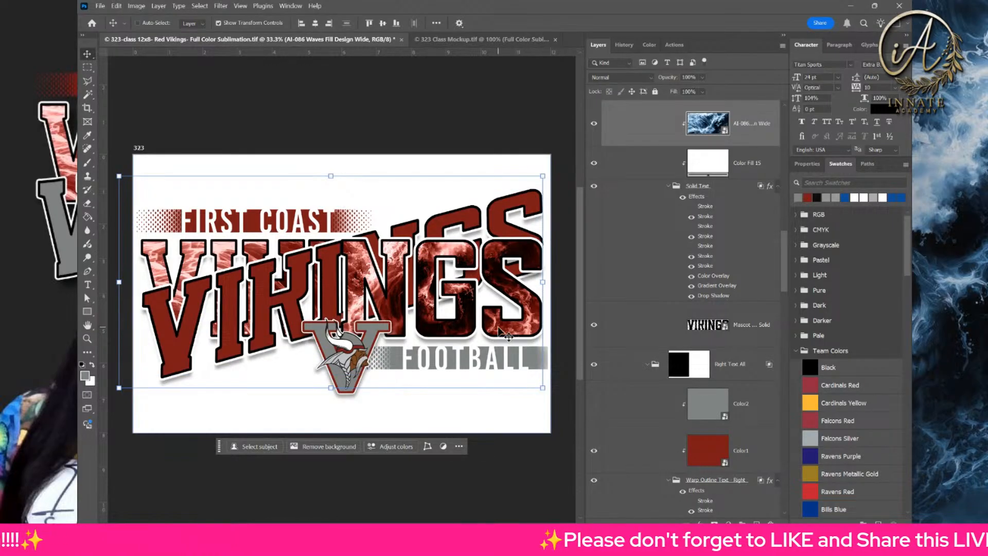
pyautogui.rightClick(531, 325)
pyautogui.click(570, 363)
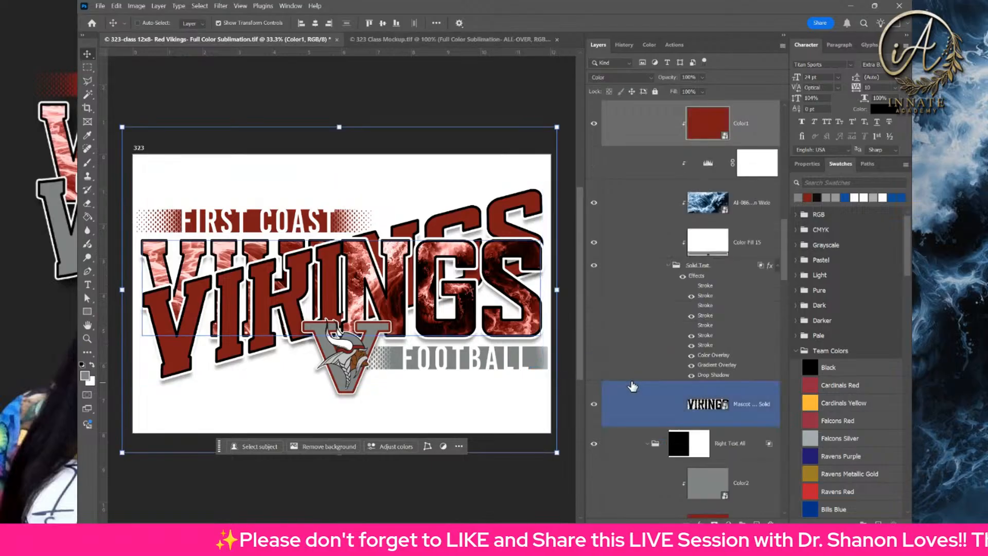
pyautogui.click(593, 181)
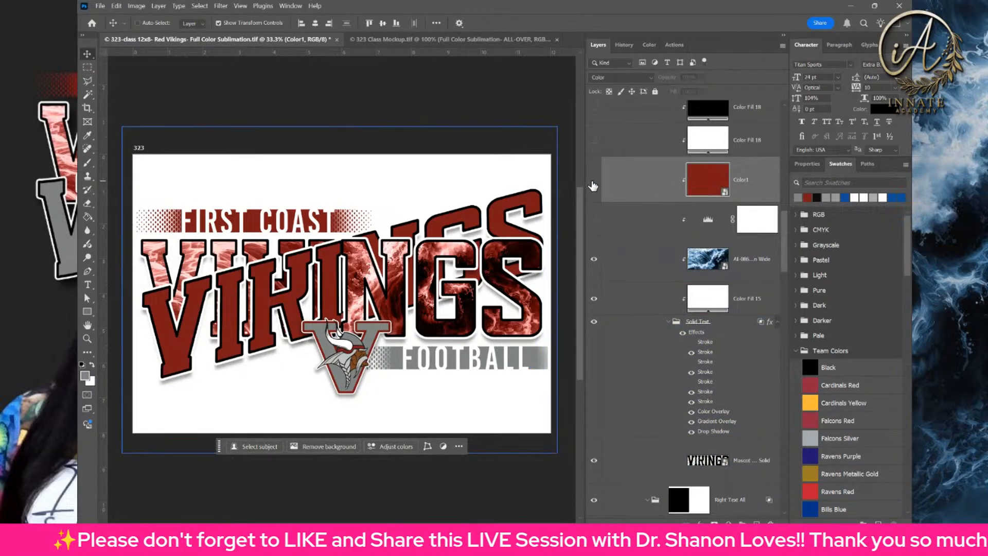
# - Move Color2 into the solid text's clipping stack between Color Fill 18 and Color1, and make it visible
pyautogui.scroll(2, 593, 188)
pyautogui.scroll(2, 593, 189)
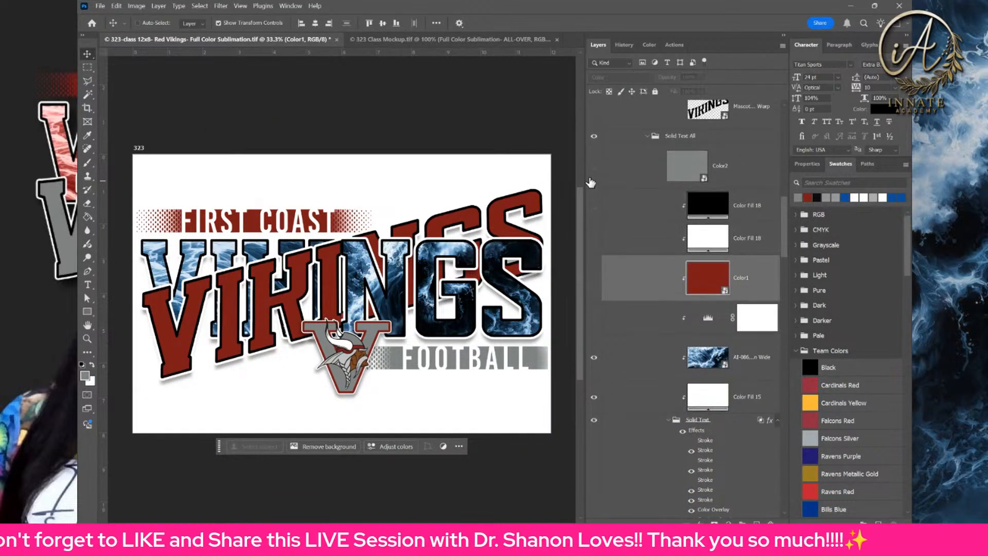
pyautogui.moveTo(662, 178); pyautogui.dragTo(666, 257)
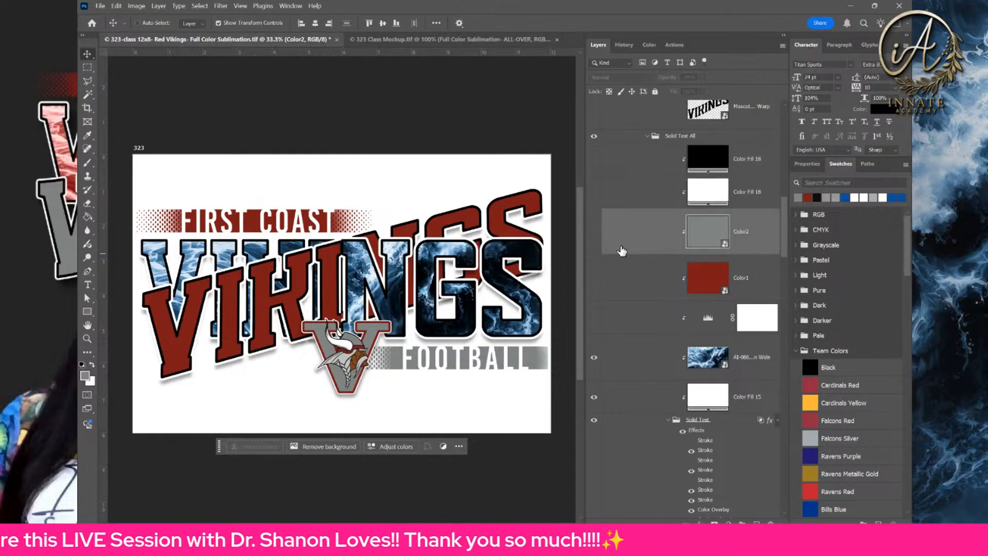
pyautogui.click(595, 234)
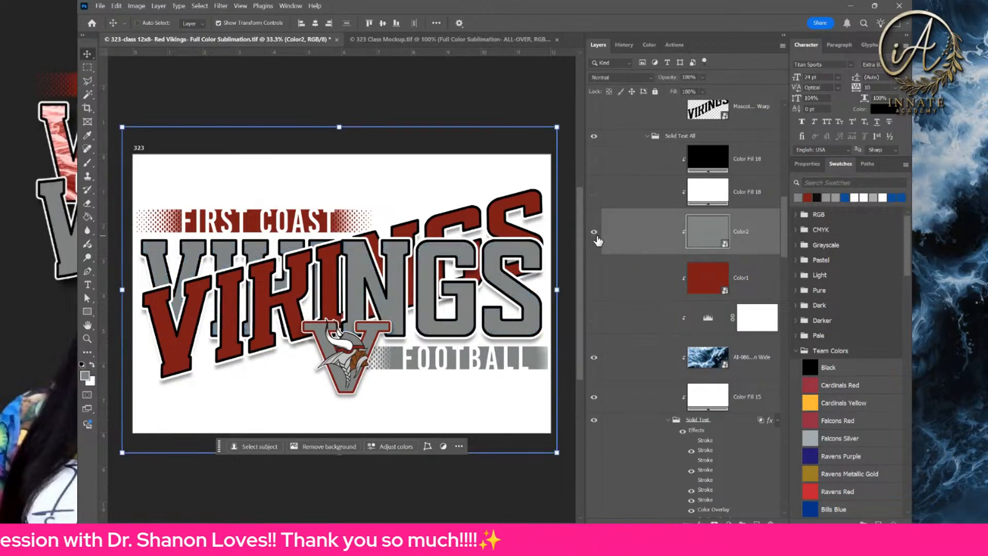
# - Set Color2's blend mode to Color and show the Levels adjustment above the waves fill
pyautogui.click(600, 77)
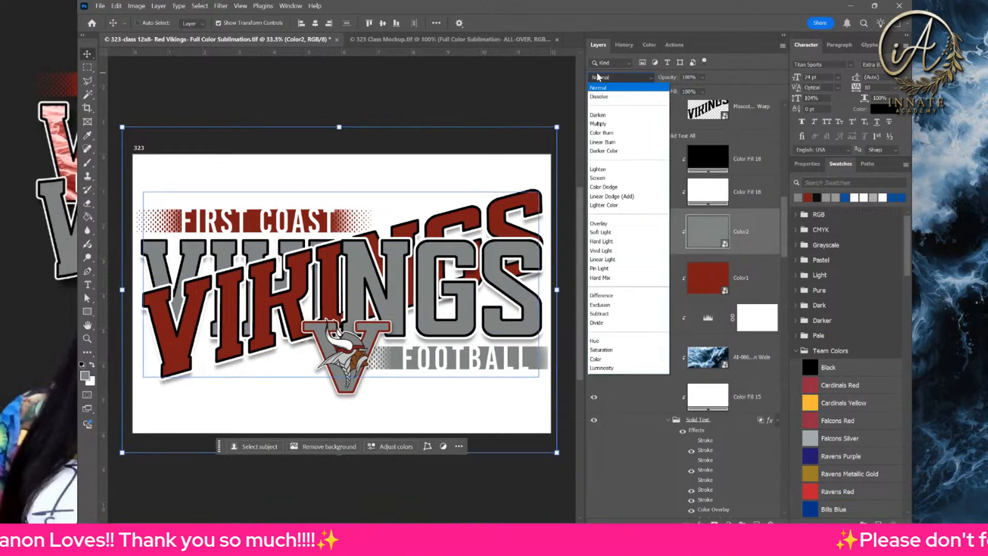
pyautogui.click(634, 363)
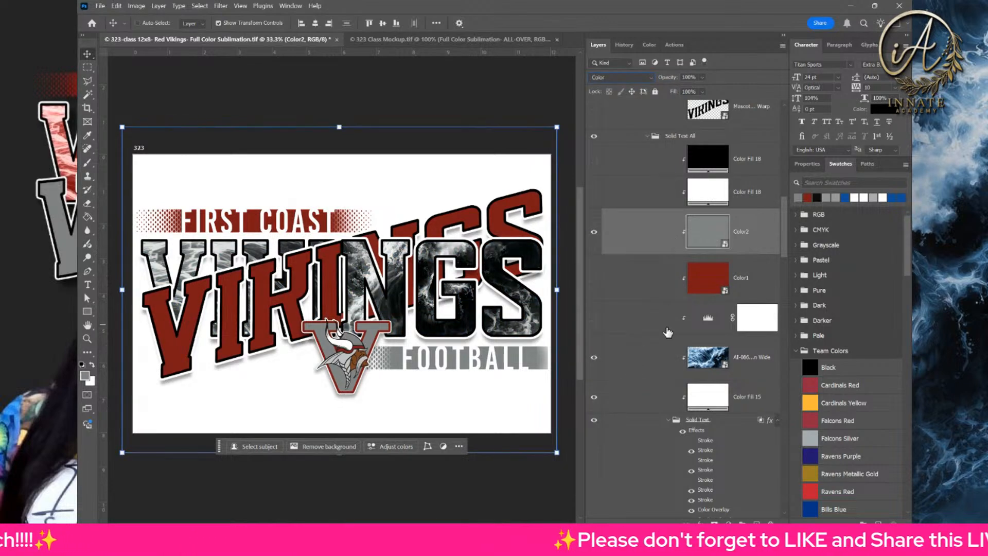
pyautogui.click(595, 319)
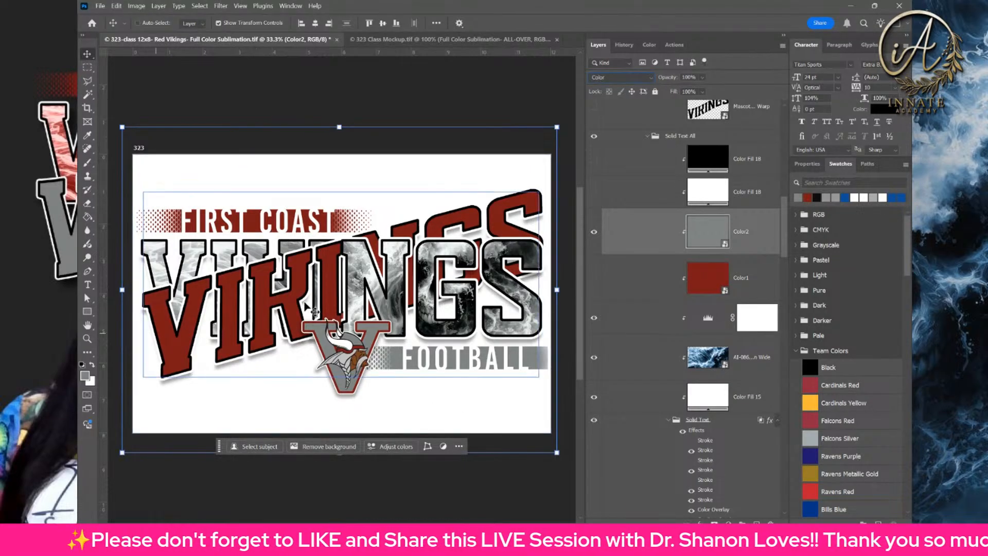
# - Replace the FIRST COAST text in the upper banner with "raines"
pyautogui.rightClick(288, 227)
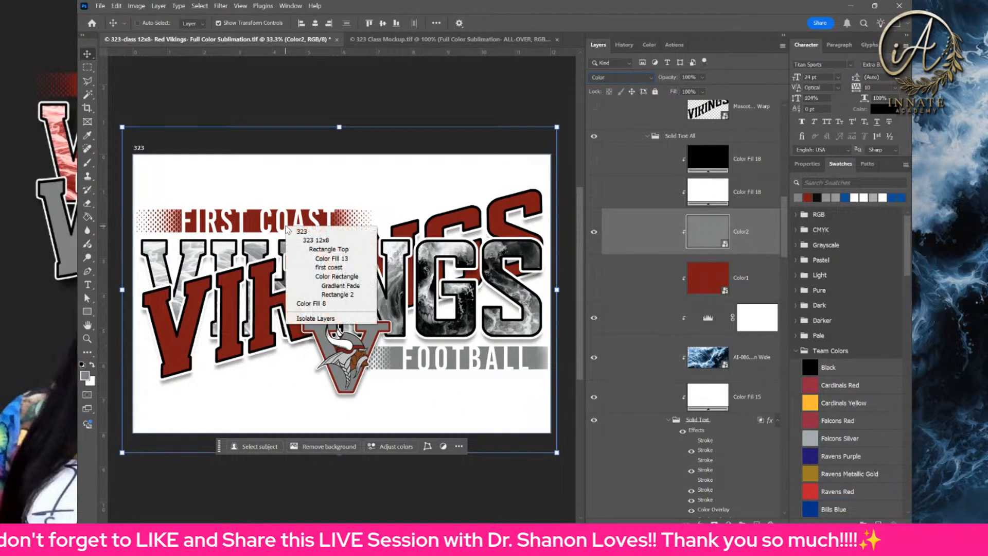
pyautogui.click(311, 258)
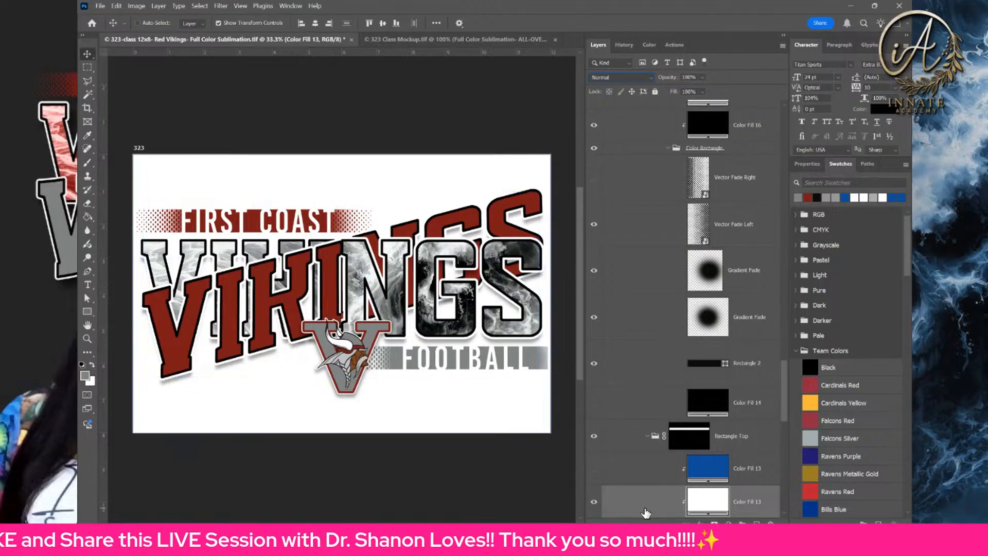
pyautogui.rightClick(283, 234)
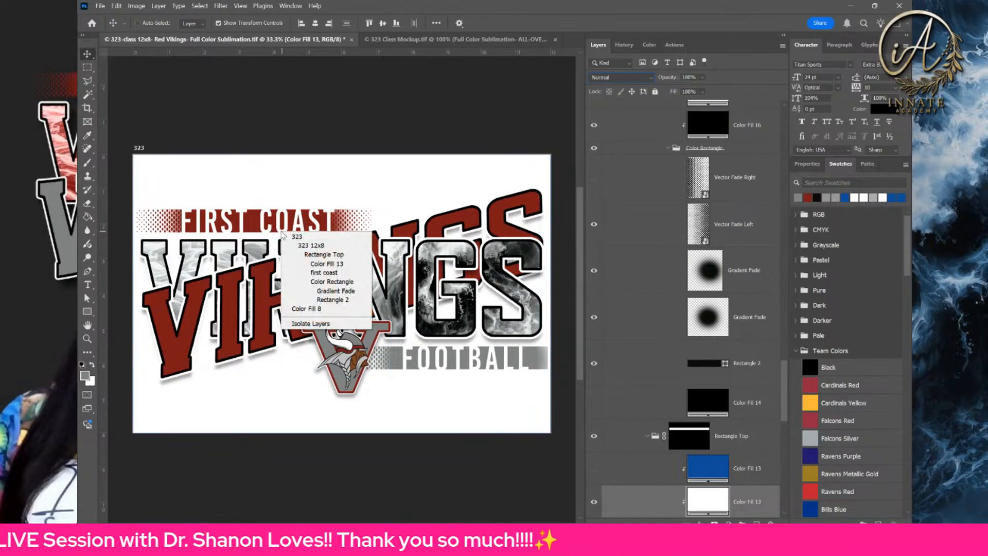
pyautogui.click(319, 276)
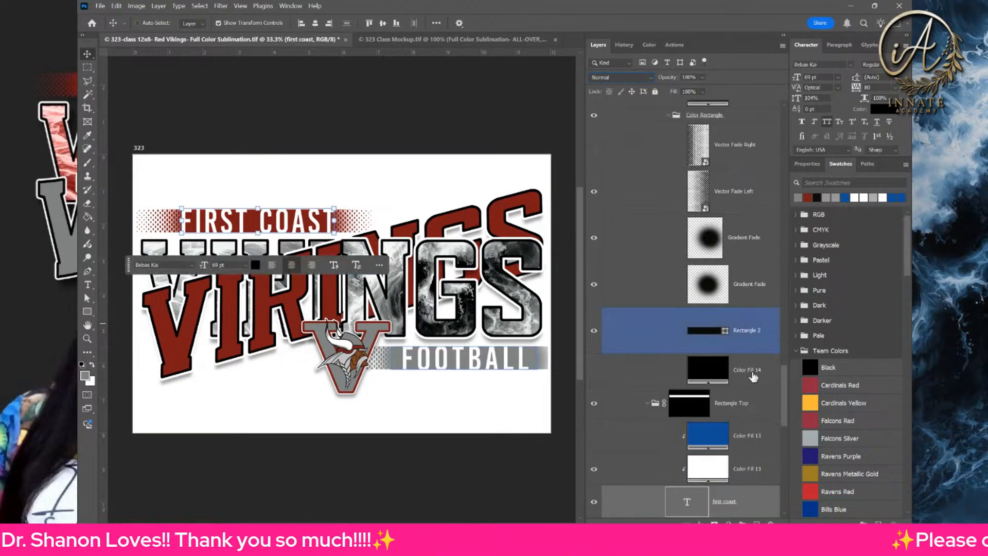
pyautogui.doubleClick(686, 503)
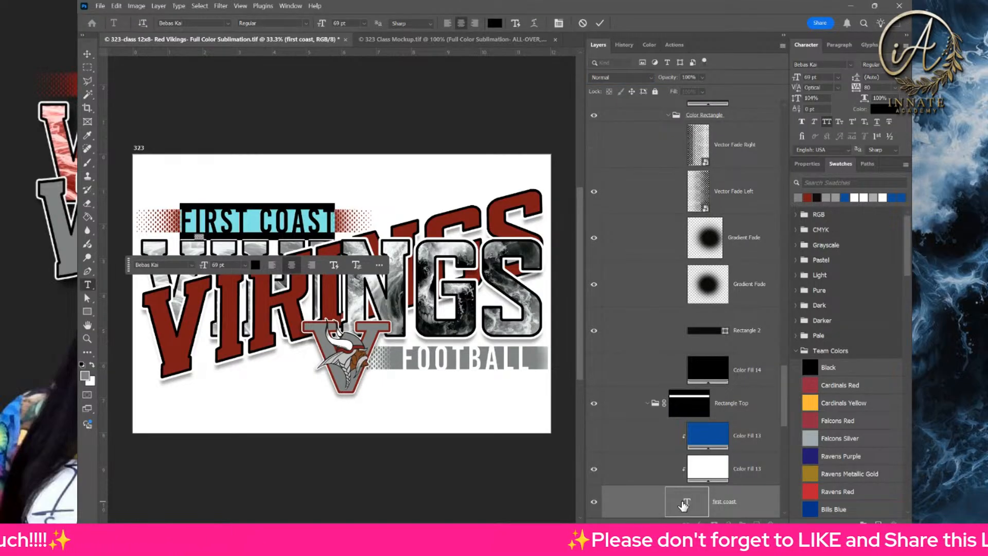
pyautogui.write('rain')
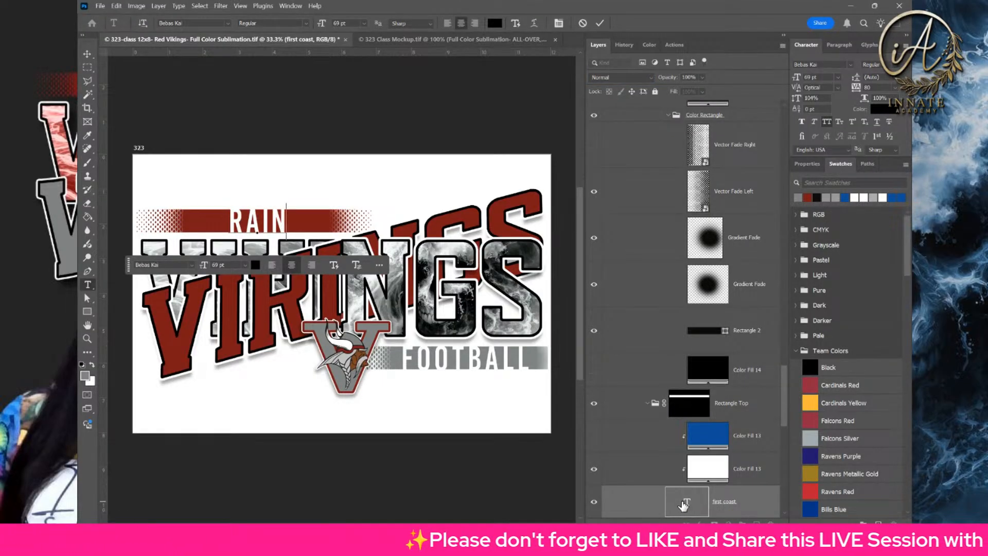
pyautogui.write('es')
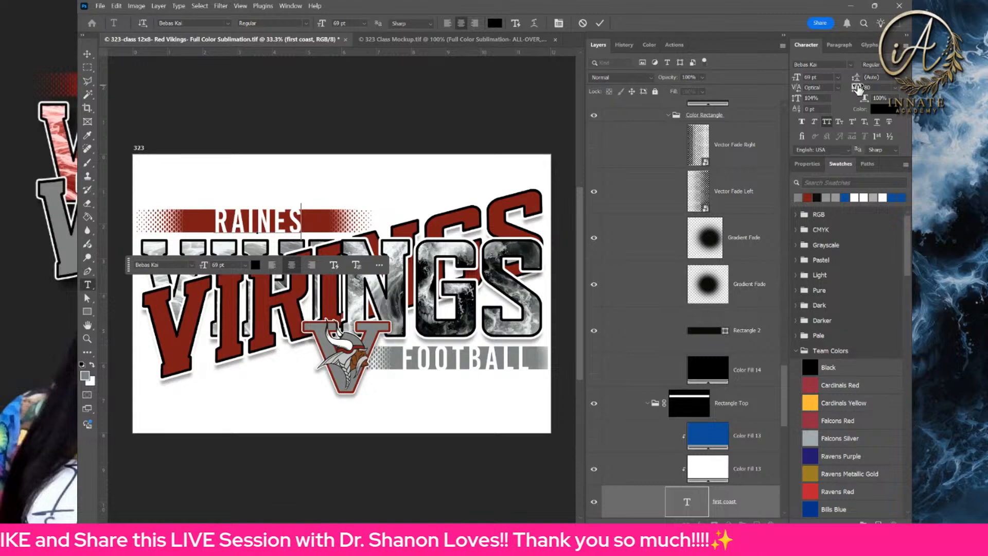
# - Commit the RAINES banner text, set its tracking to 340, and move the floating text options clear of the artwork
pyautogui.click(869, 88)
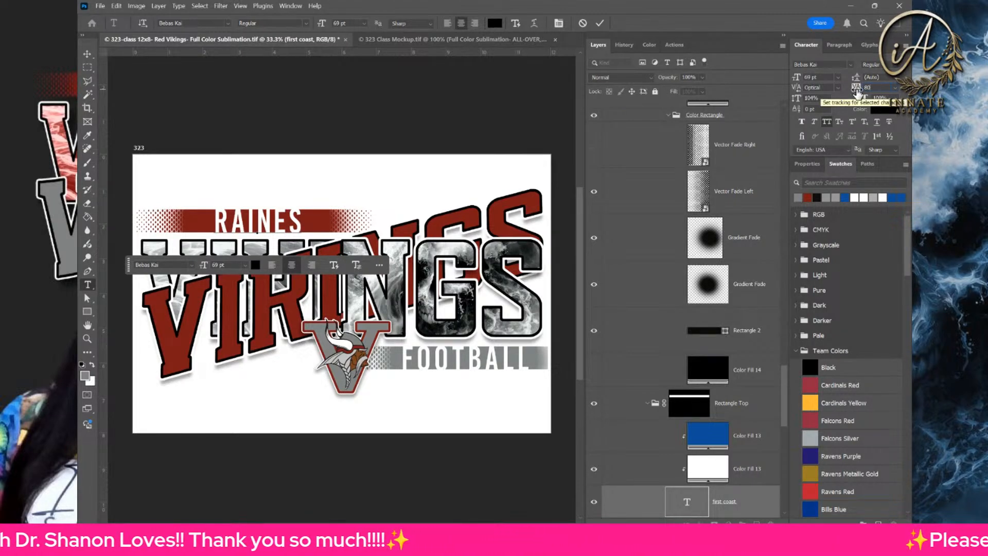
pyautogui.moveTo(857, 91); pyautogui.dragTo(859, 93)
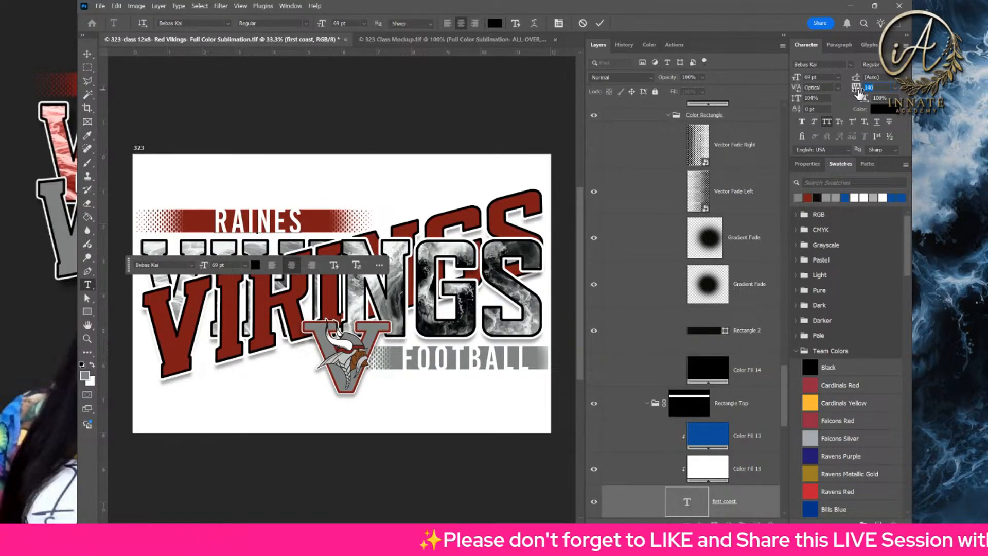
pyautogui.click(727, 503)
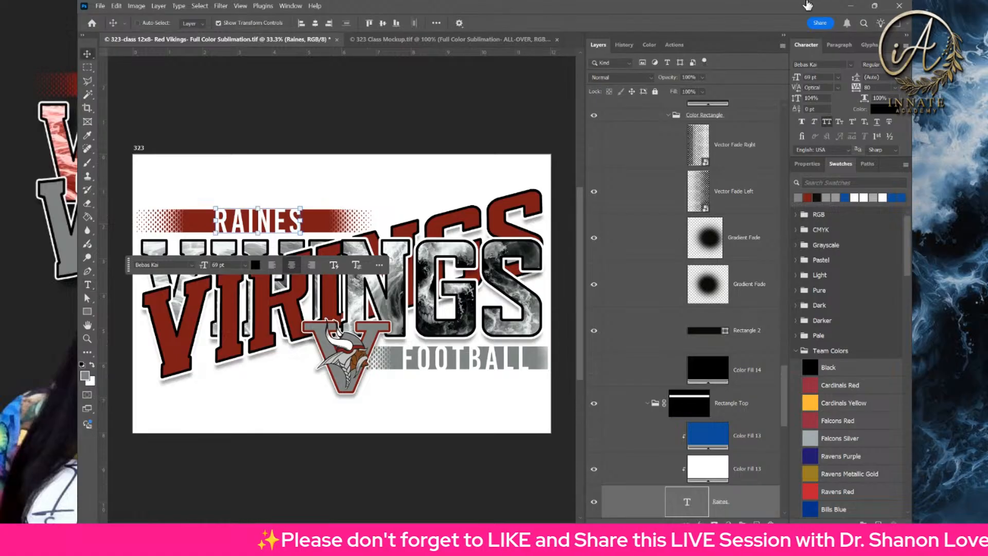
pyautogui.moveTo(856, 90)
pyautogui.mouseDown()
pyautogui.moveTo(865, 89)
pyautogui.moveTo(857, 87)
pyautogui.mouseUp()
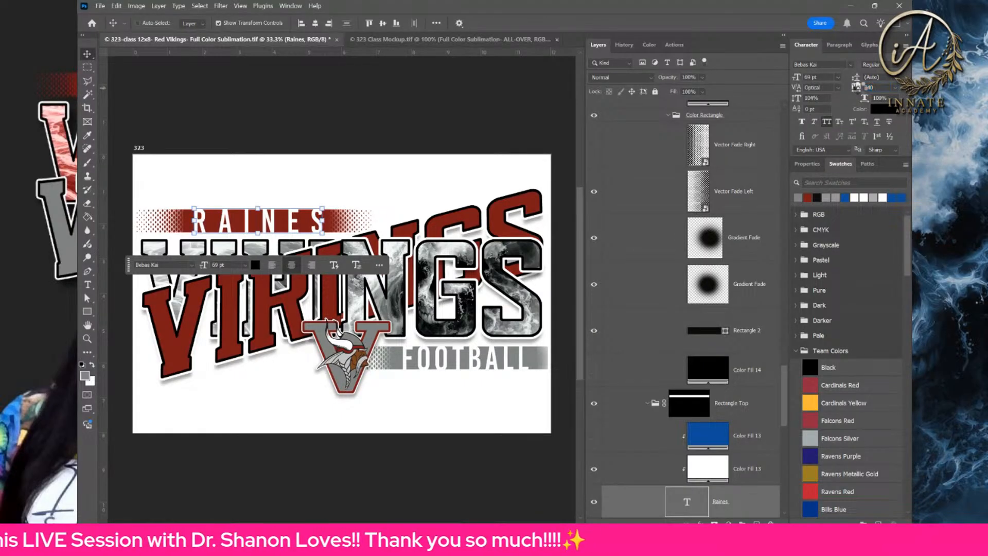
pyautogui.keyDown('ctrl'); pyautogui.click(276, 221); pyautogui.keyUp('ctrl')
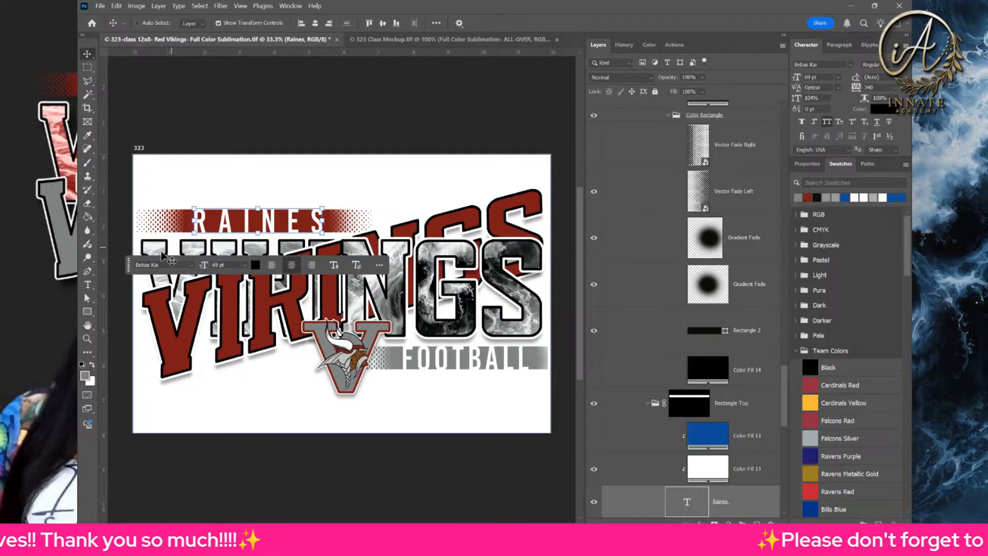
pyautogui.moveTo(131, 266); pyautogui.dragTo(177, 77)
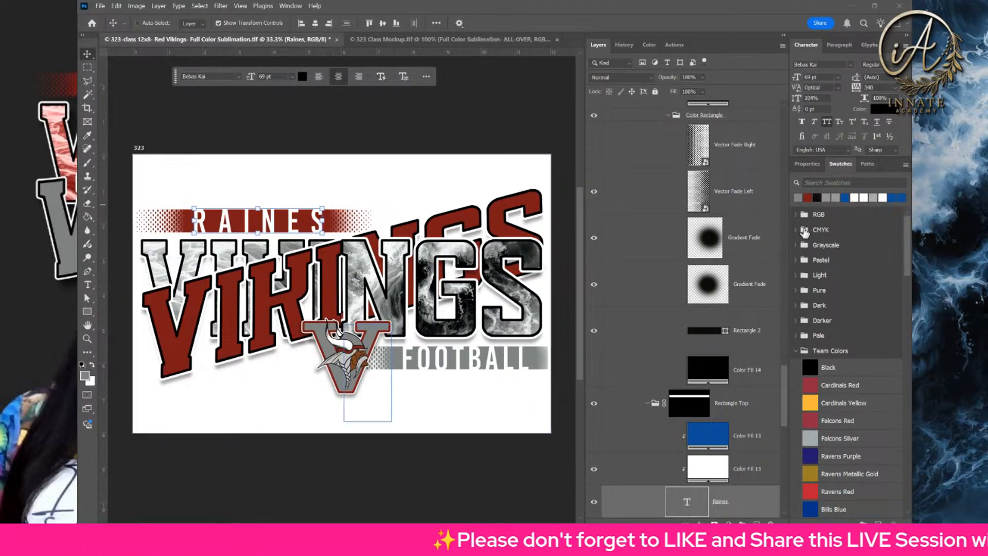
# - Delete the layer mask from the Right Text All group
pyautogui.click(743, 203)
pyautogui.scroll(12, 746, 204)
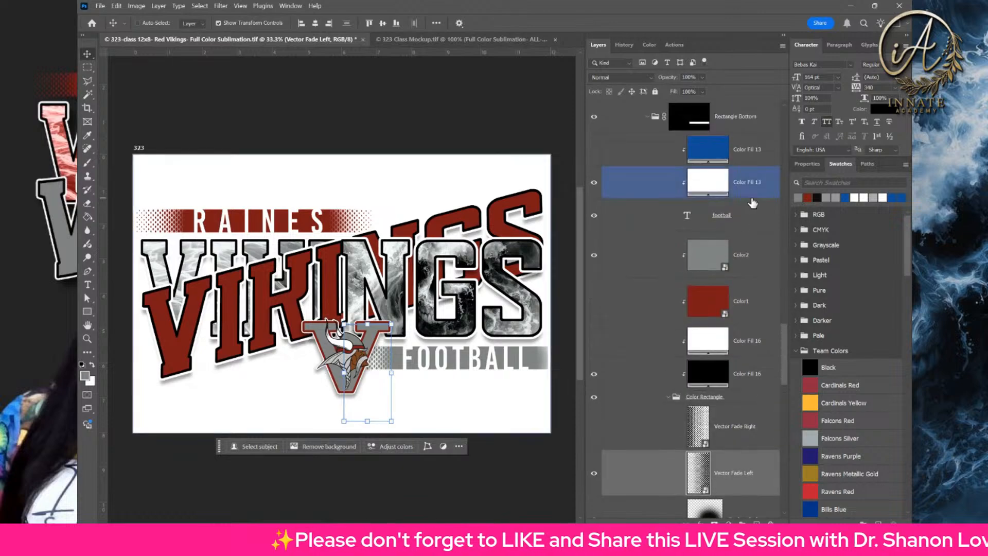
pyautogui.scroll(5, 753, 202)
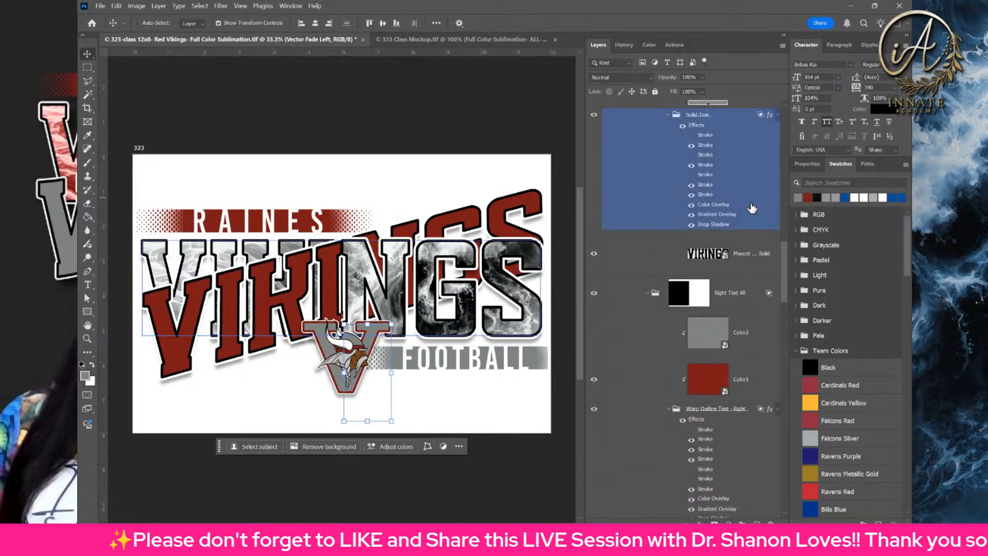
pyautogui.click(688, 291)
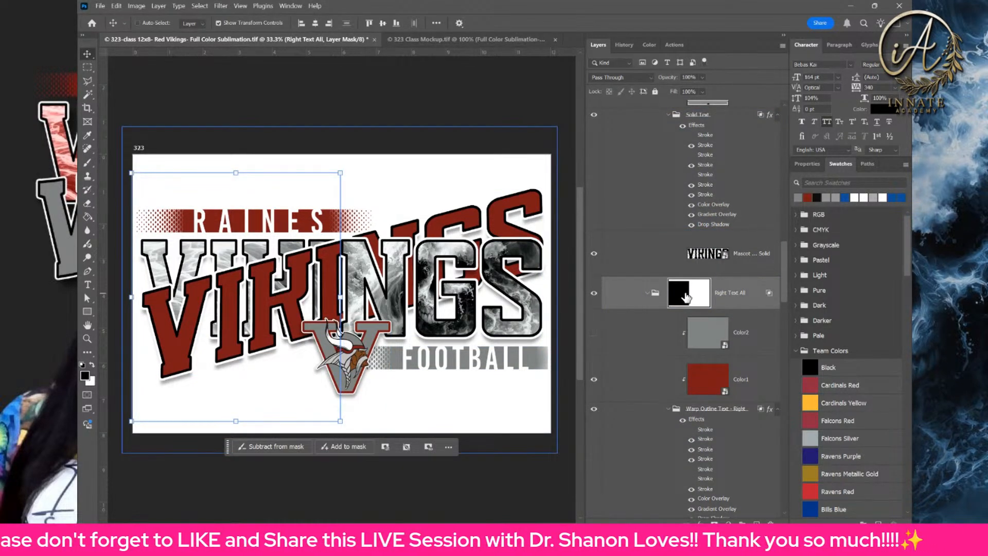
pyautogui.rightClick(704, 290)
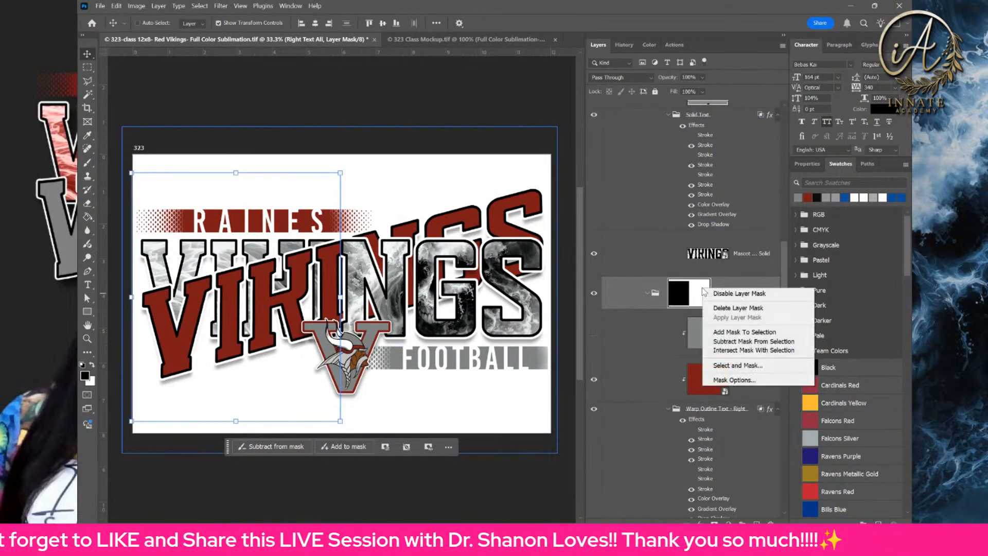
pyautogui.click(725, 308)
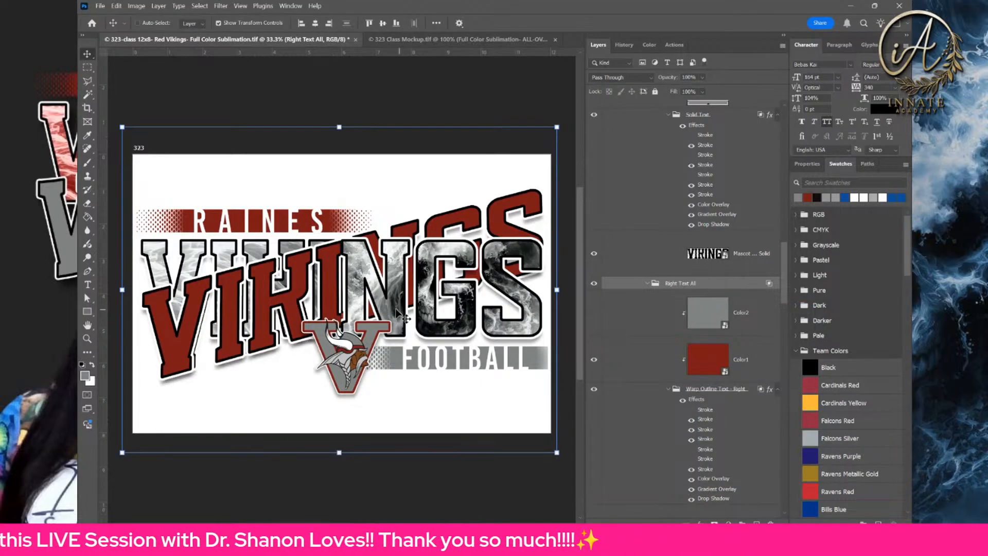
# - Collapse the Left Text All, Solid Text All, Right Text All and Rectangle Bottom groups
pyautogui.scroll(-10, 735, 242)
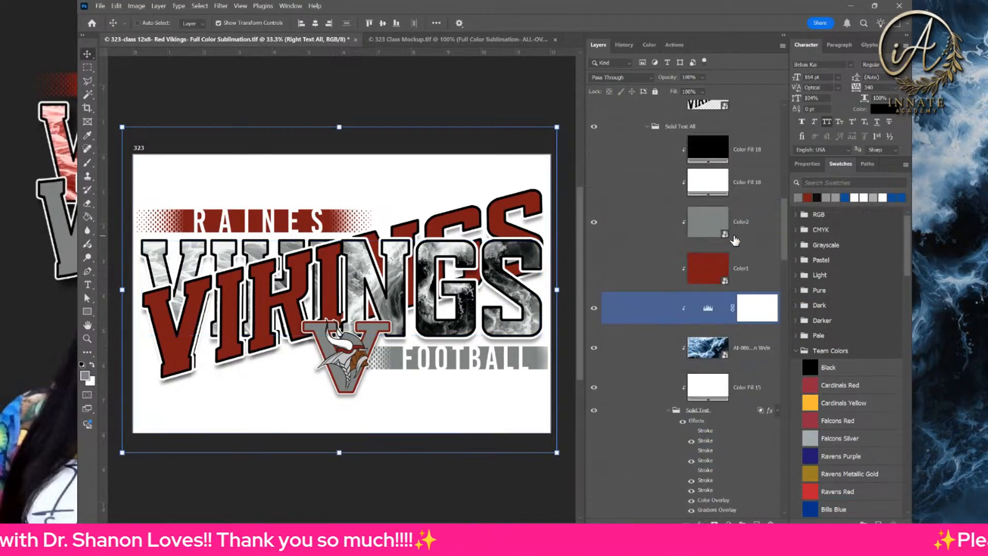
pyautogui.scroll(8, 735, 241)
pyautogui.click(679, 258)
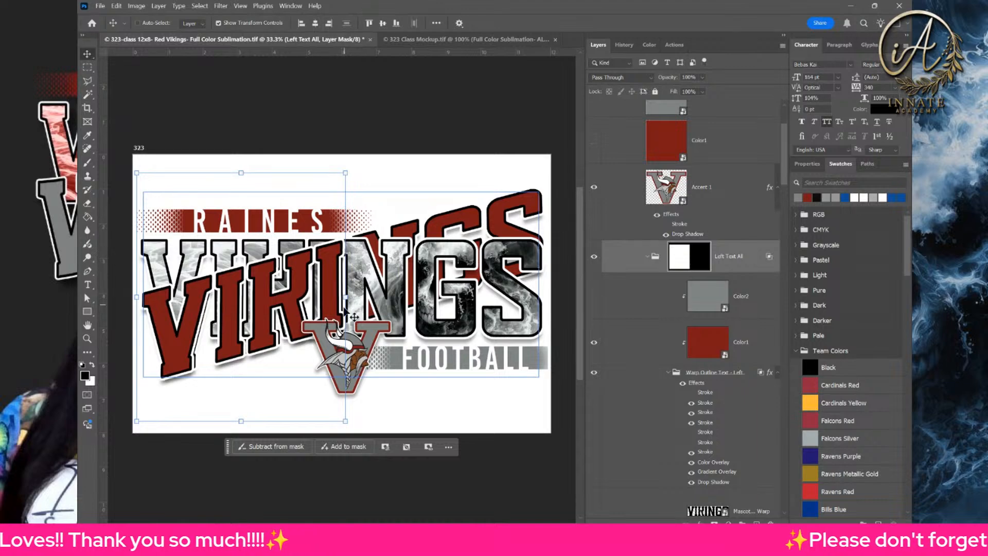
pyautogui.click(745, 264)
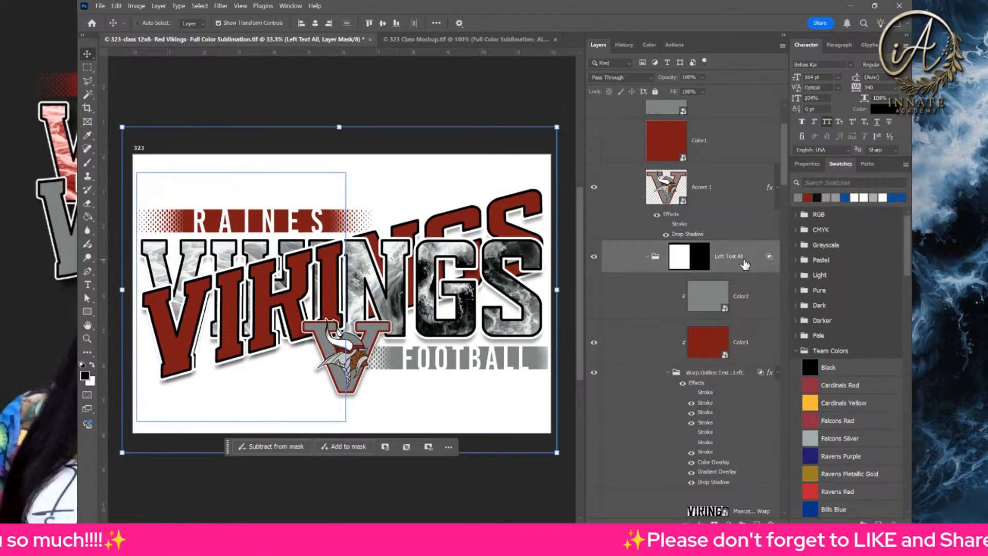
pyautogui.click(647, 256)
pyautogui.click(648, 279)
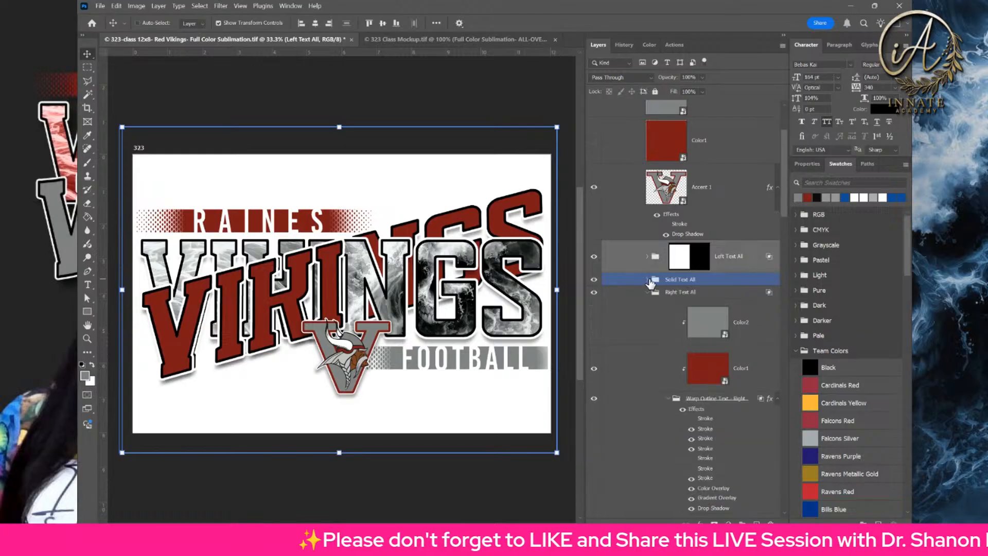
pyautogui.click(650, 293)
pyautogui.click(648, 292)
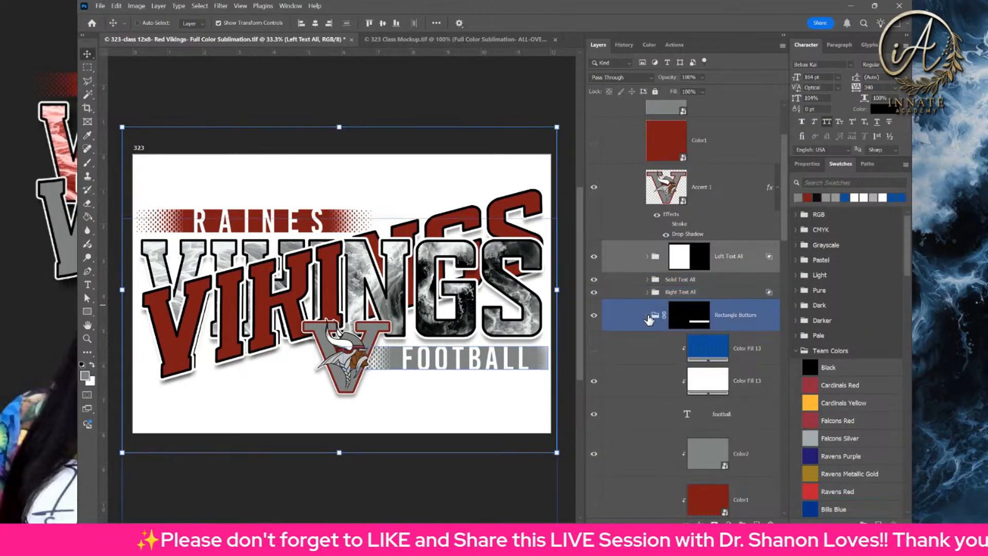
pyautogui.click(647, 315)
# - Copy the Left Text All group's layer mask onto Right Text All and invert the copy
pyautogui.click(704, 265)
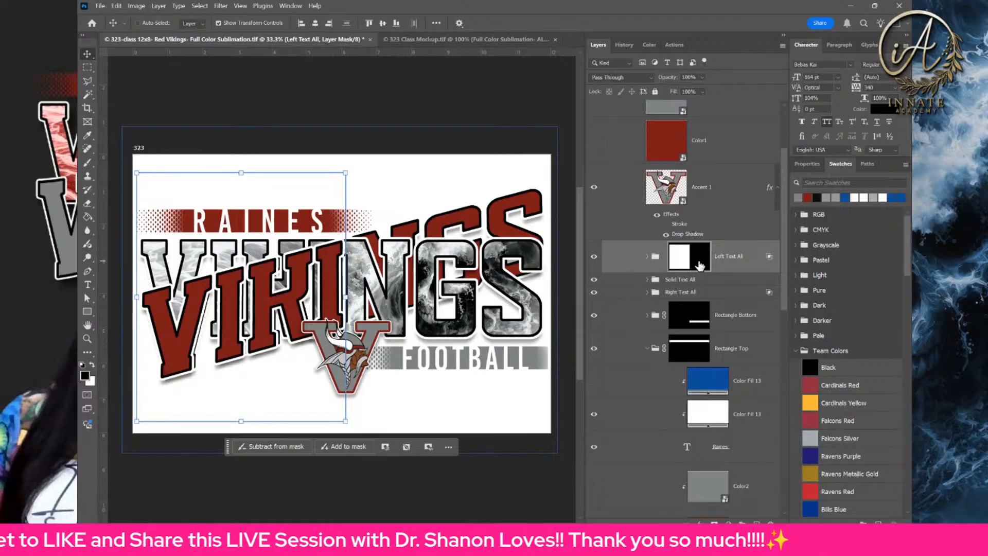
pyautogui.moveTo(700, 265); pyautogui.dragTo(698, 295)
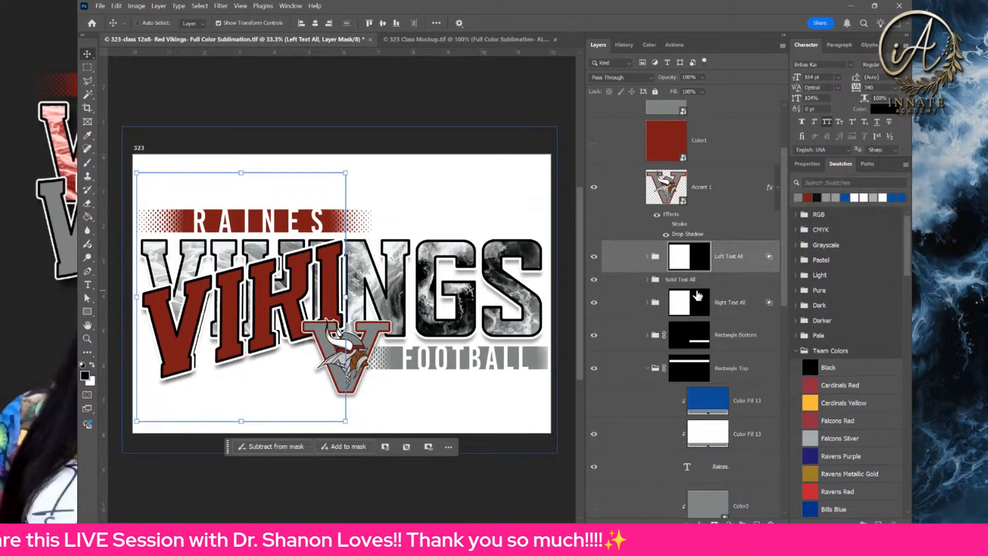
pyautogui.click(698, 303)
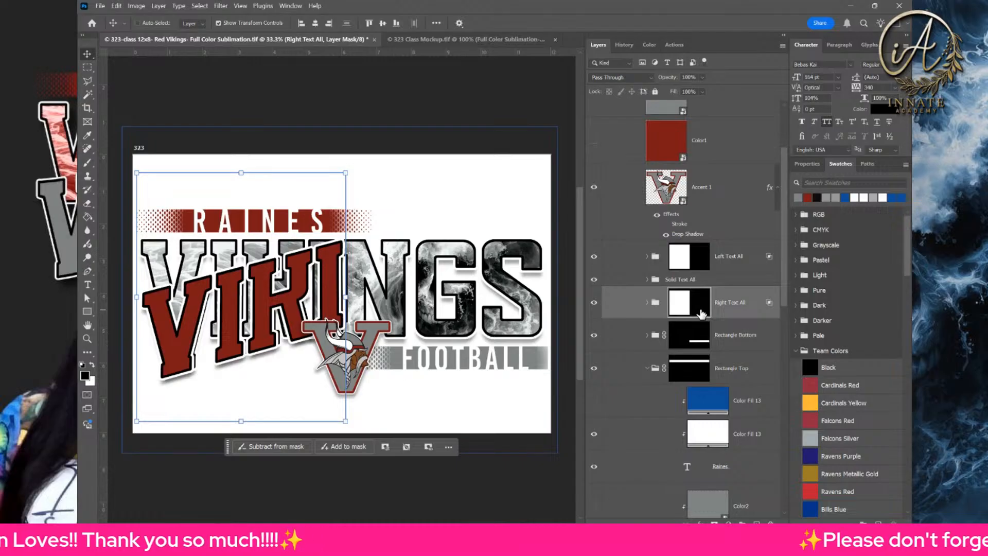
pyautogui.hotkey('ctrl', 'i')
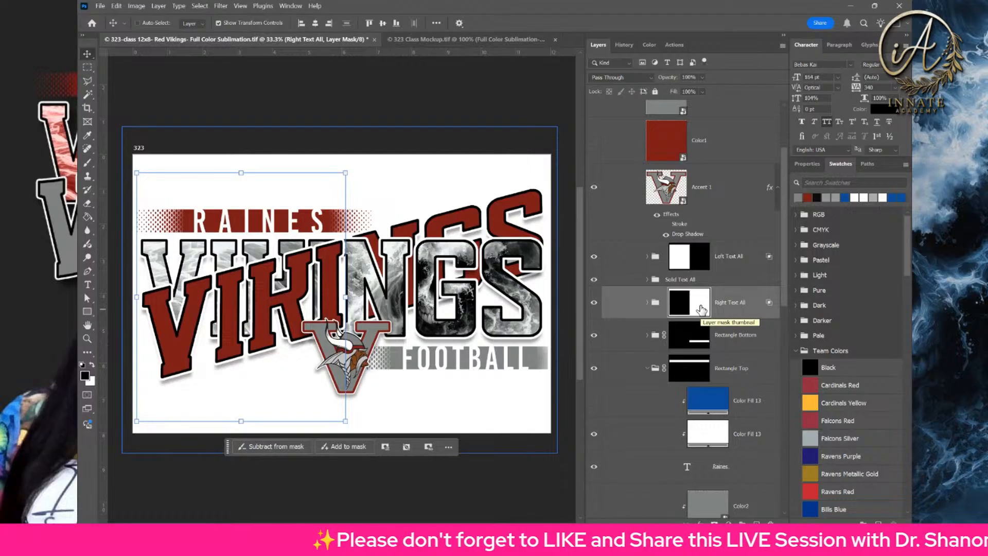
pyautogui.click(697, 264)
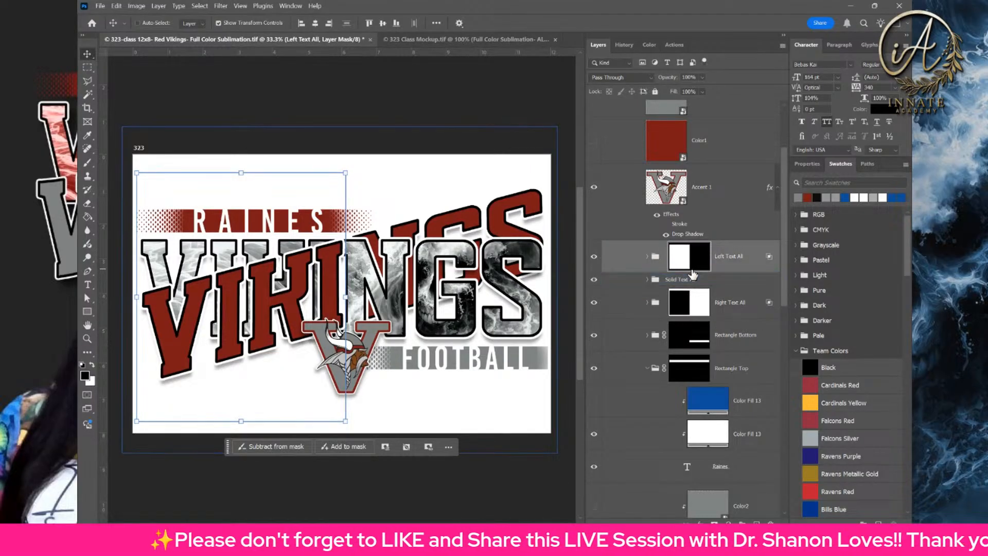
pyautogui.click(695, 301)
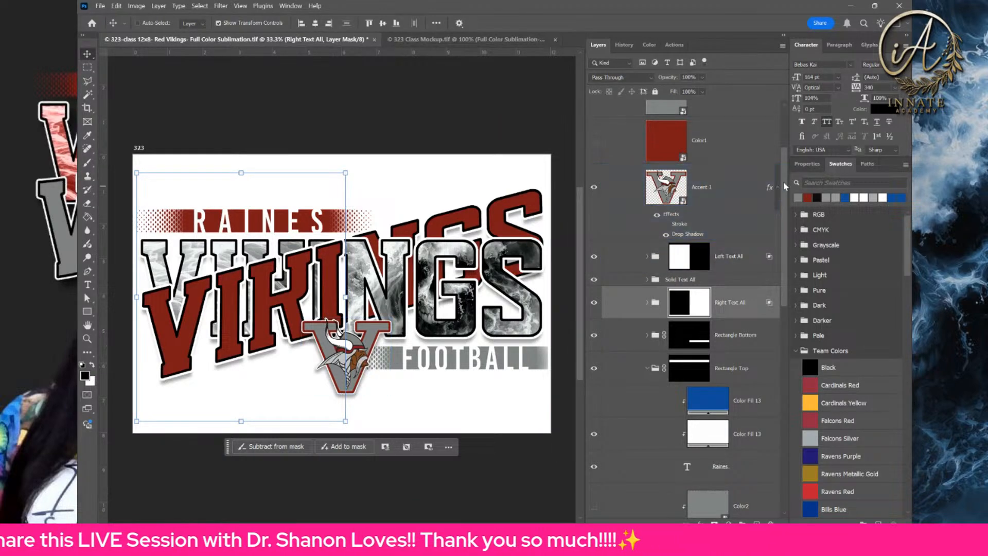
# - Start a quick PNG export of the 323 12x8 group with the file name "323 12x8 Red Vikings Sublimation.png"
pyautogui.scroll(3, 785, 133)
pyautogui.click(655, 121)
pyautogui.rightClick(655, 121)
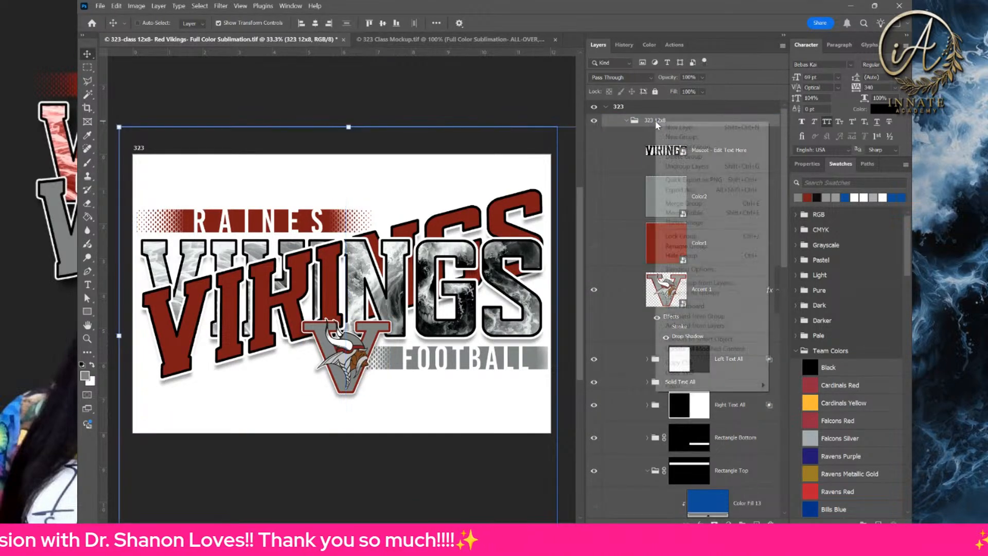
pyautogui.click(690, 180)
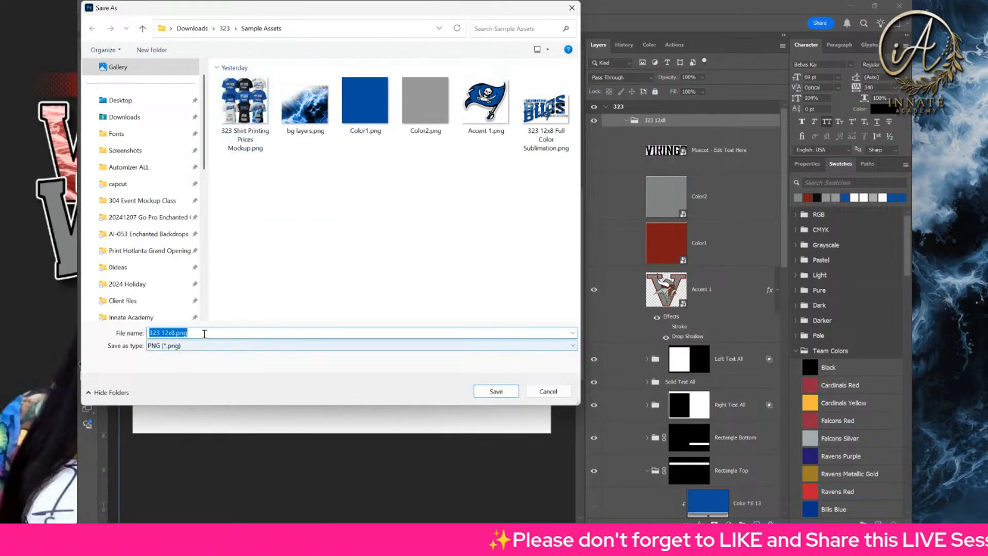
pyautogui.click(169, 333)
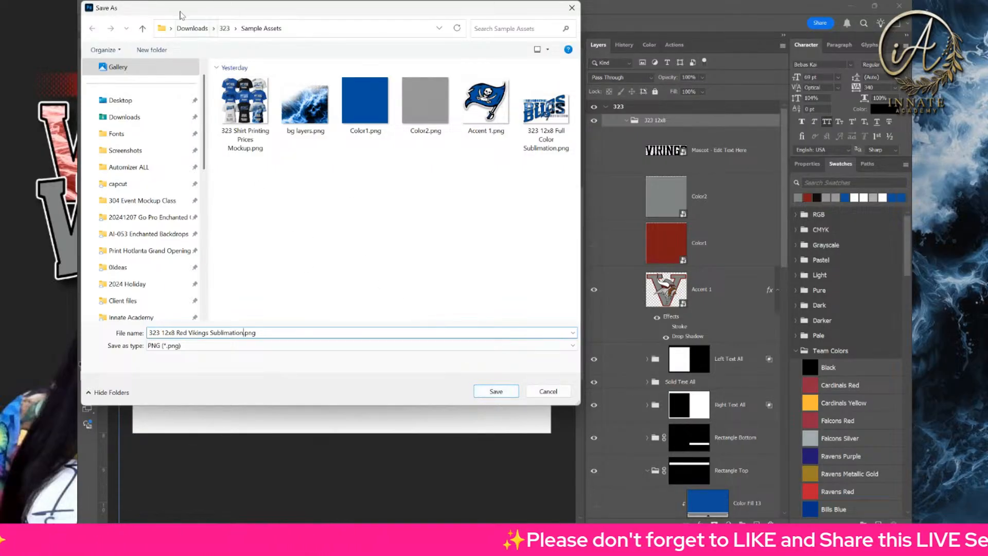
# - Create a "323 Red Vikings" folder inside Downloads > 323 and save the exported PNG in it
pyautogui.click(225, 28)
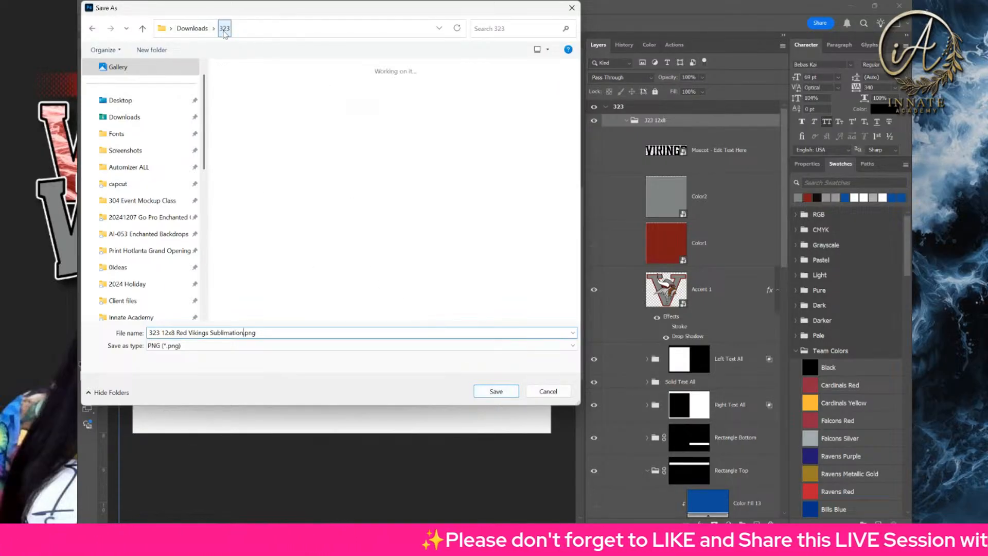
pyautogui.rightClick(303, 95)
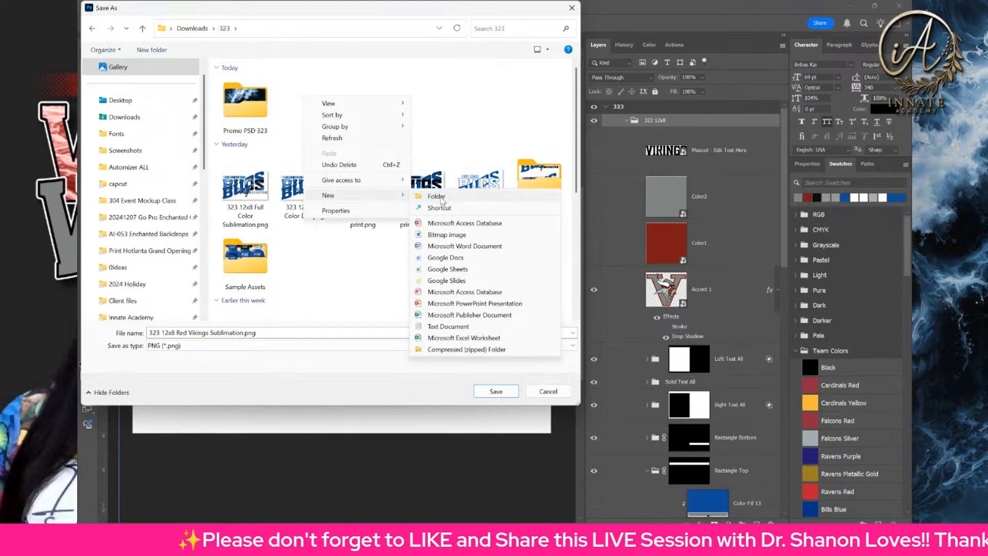
pyautogui.click(442, 196)
pyautogui.write('323')
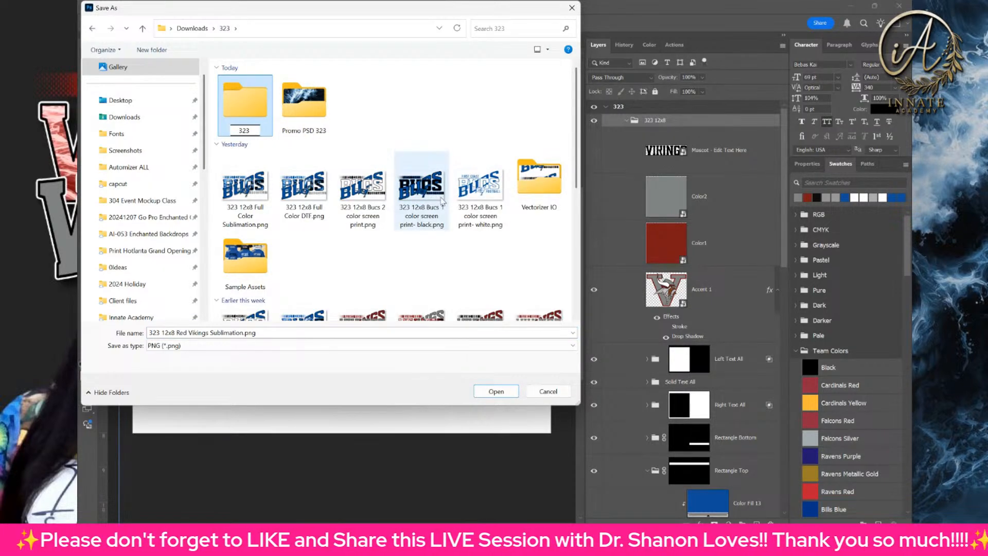
pyautogui.write(' Red Vikings')
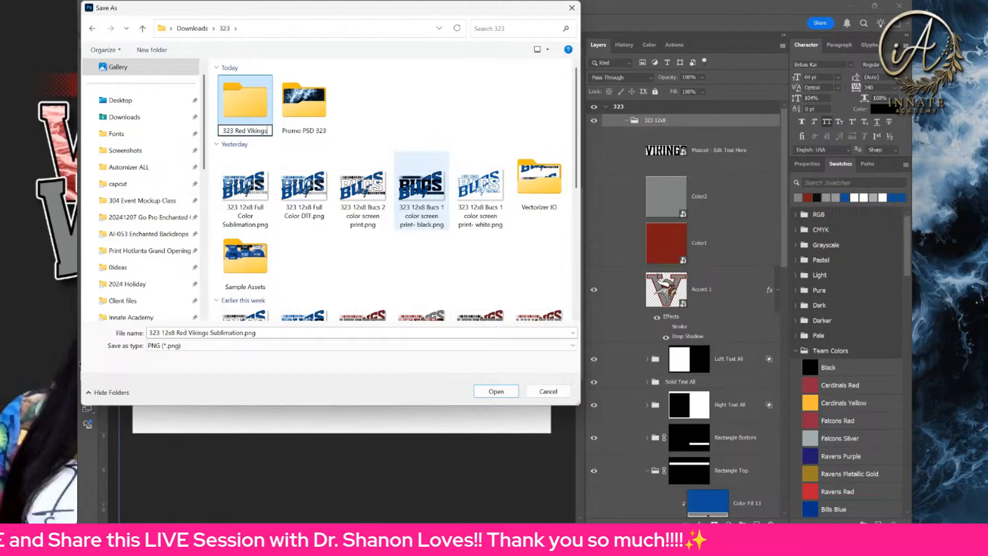
pyautogui.press('Return')
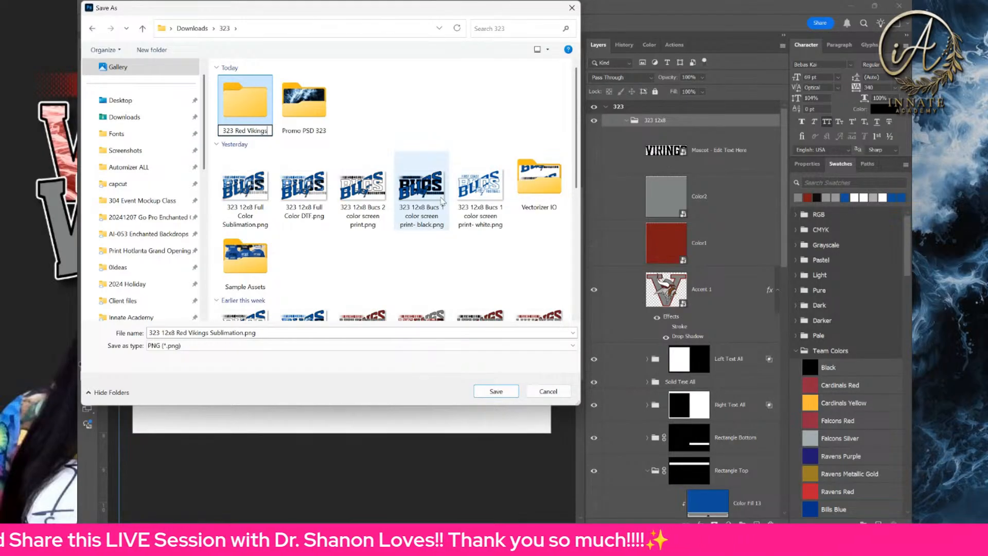
pyautogui.press('Return')
pyautogui.click(486, 392)
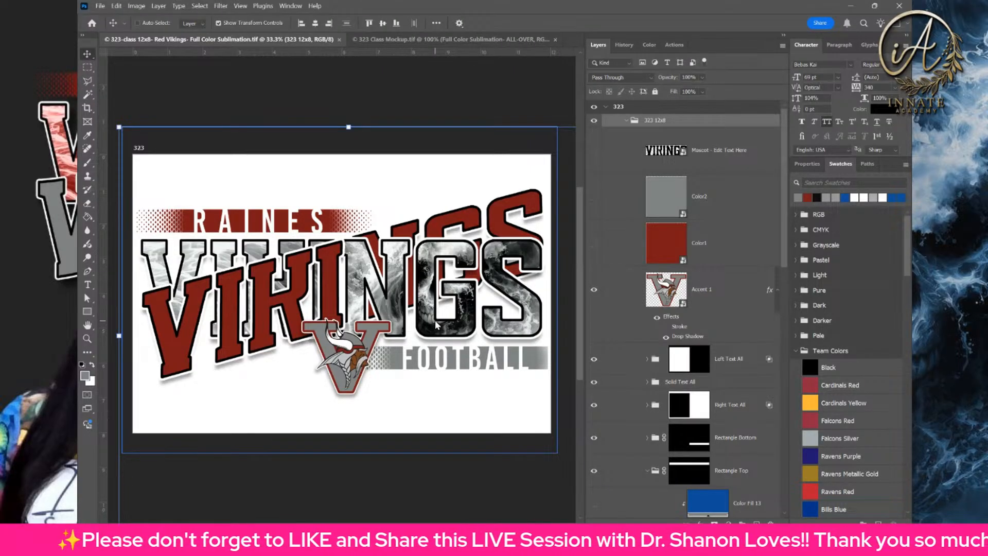
# - Save the document as a TIFF named "323-class 12x8- Red Vikings- Full Color DTF" in Downloads > 323 test, keeping the default TIFF options
pyautogui.click(750, 156)
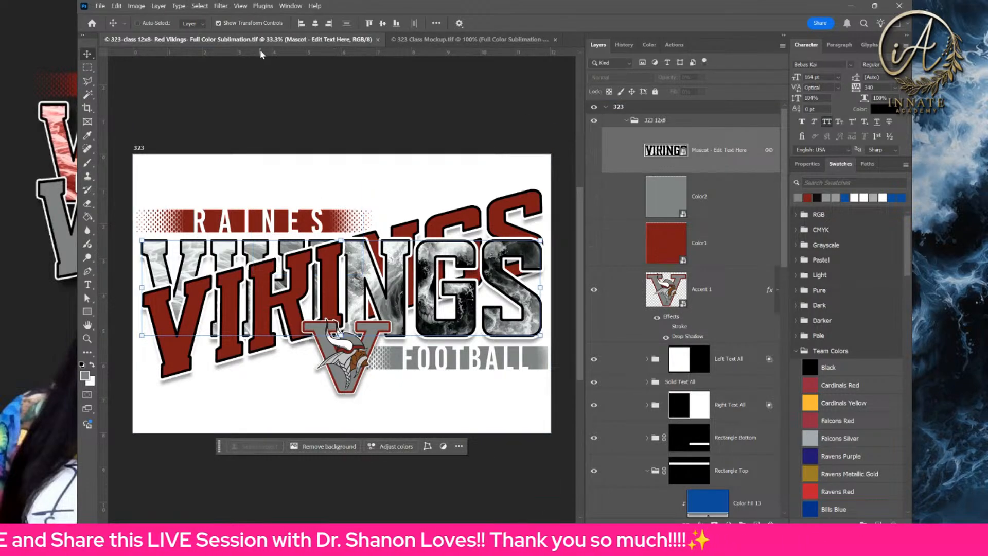
pyautogui.click(100, 6)
pyautogui.click(128, 128)
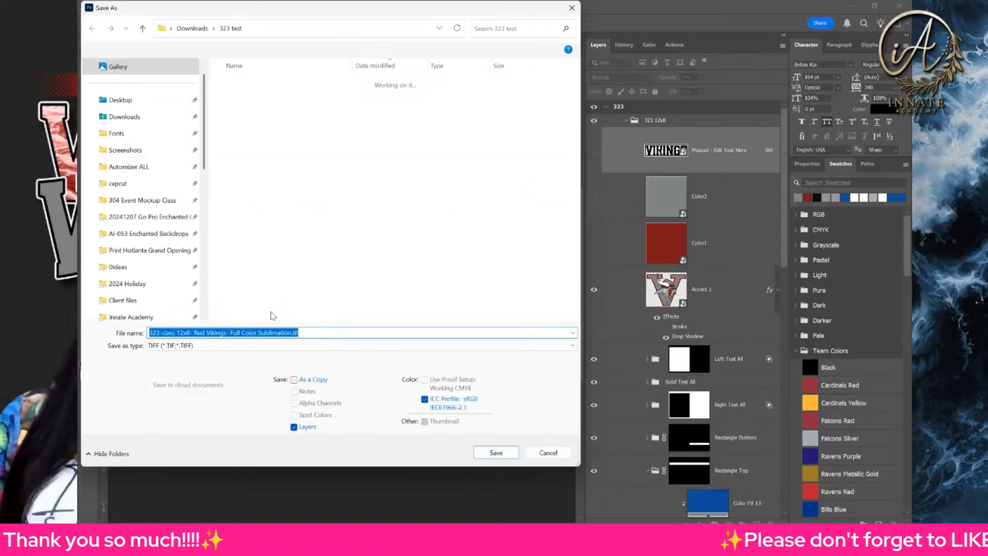
pyautogui.click(282, 331)
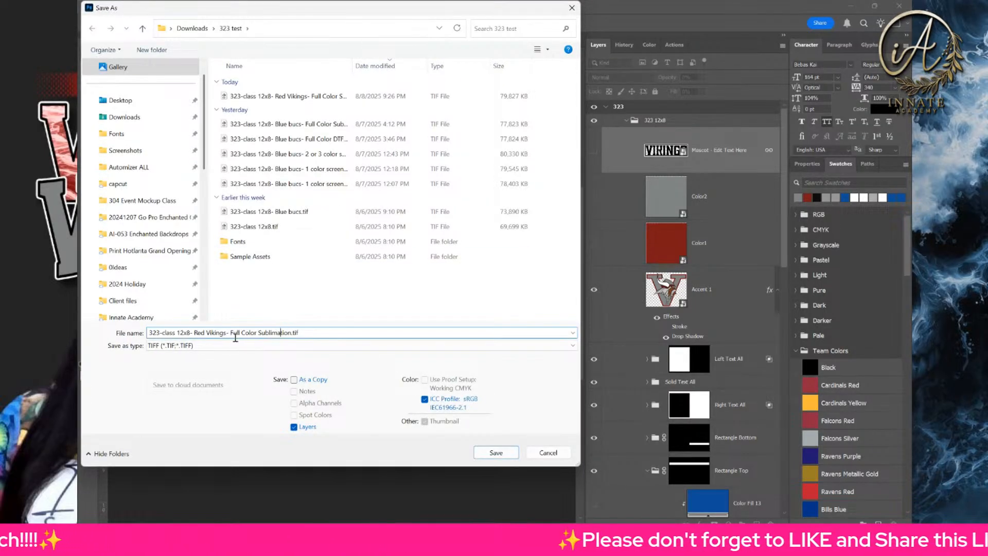
pyautogui.moveTo(258, 332); pyautogui.dragTo(306, 332)
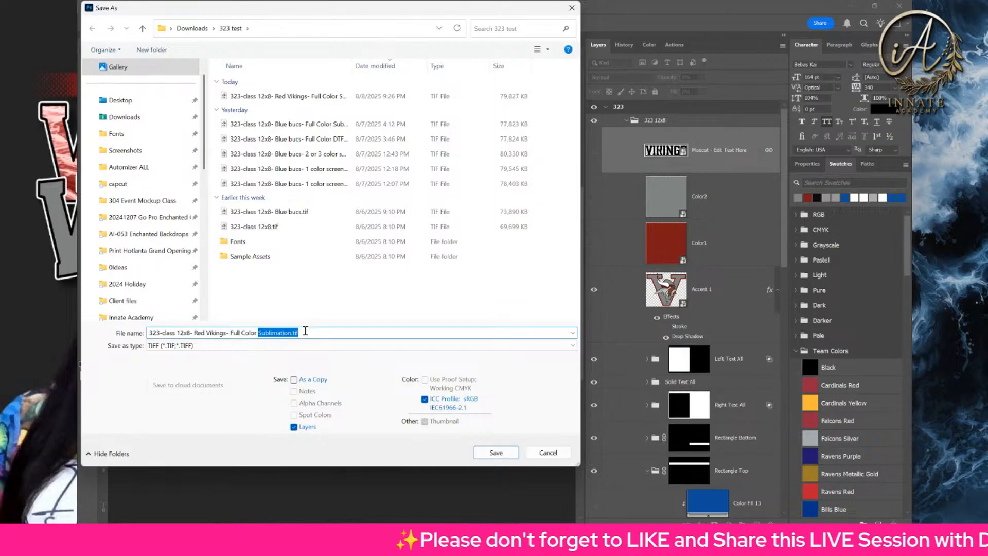
pyautogui.write('DTF')
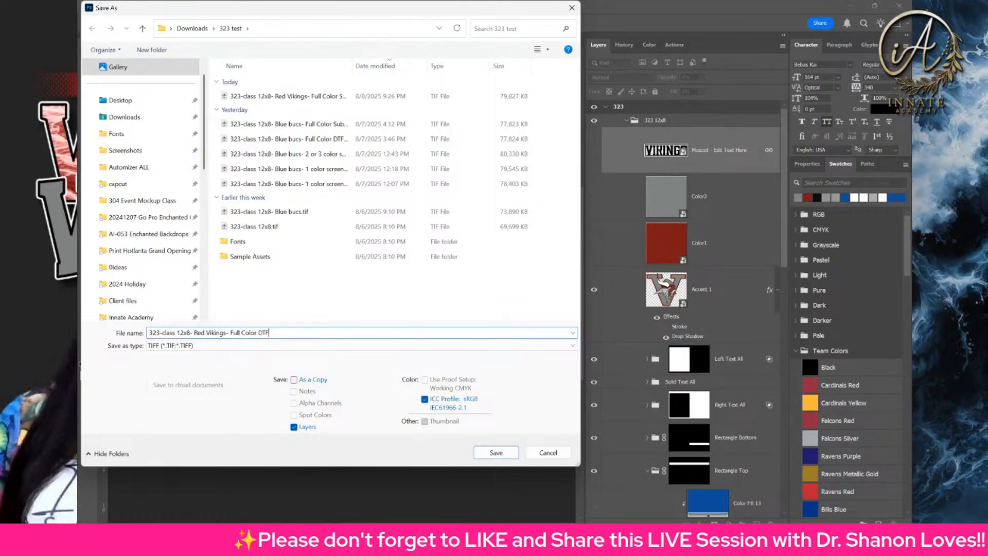
pyautogui.click(491, 451)
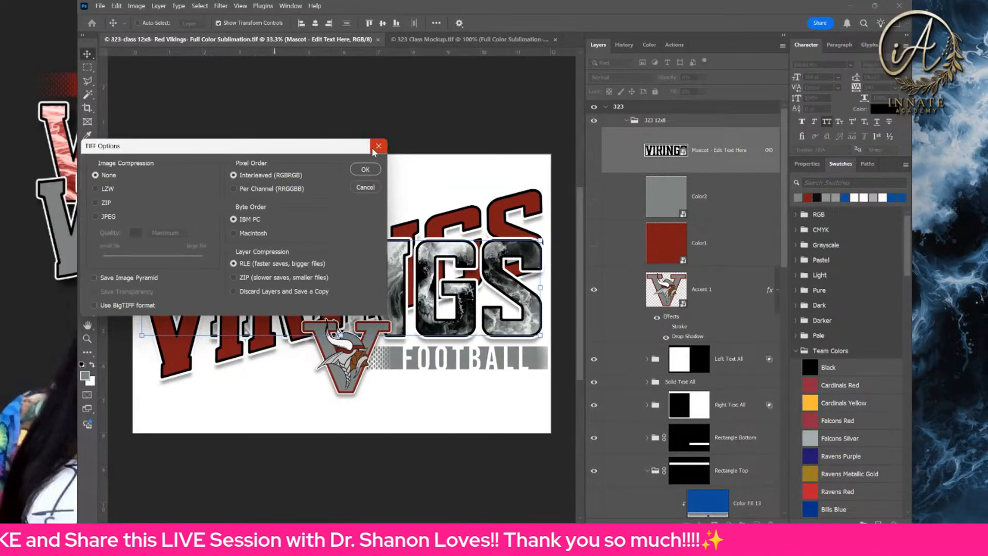
pyautogui.click(365, 169)
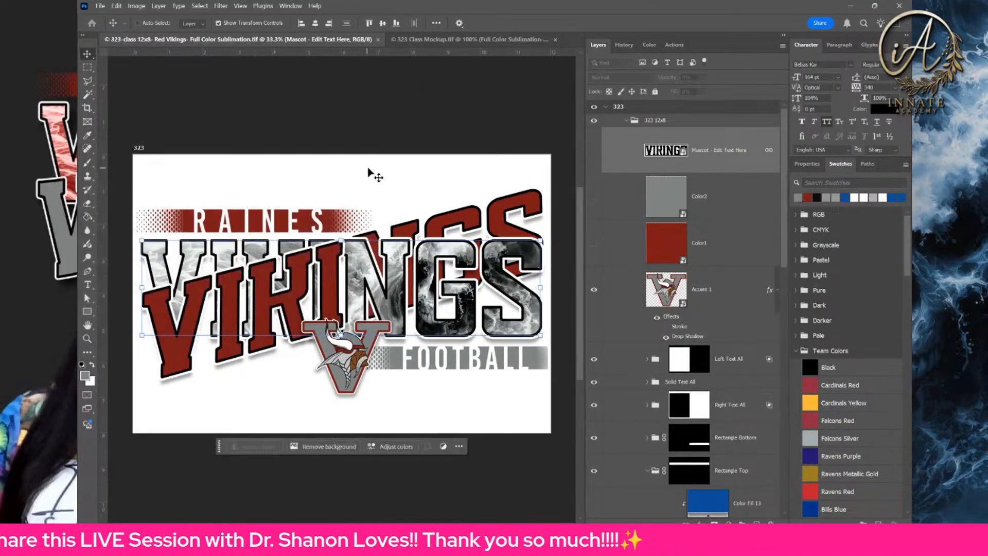
# - Hide both Gradient Fade layers in the Color Rectangle group behind the RAINES text
pyautogui.rightClick(340, 226)
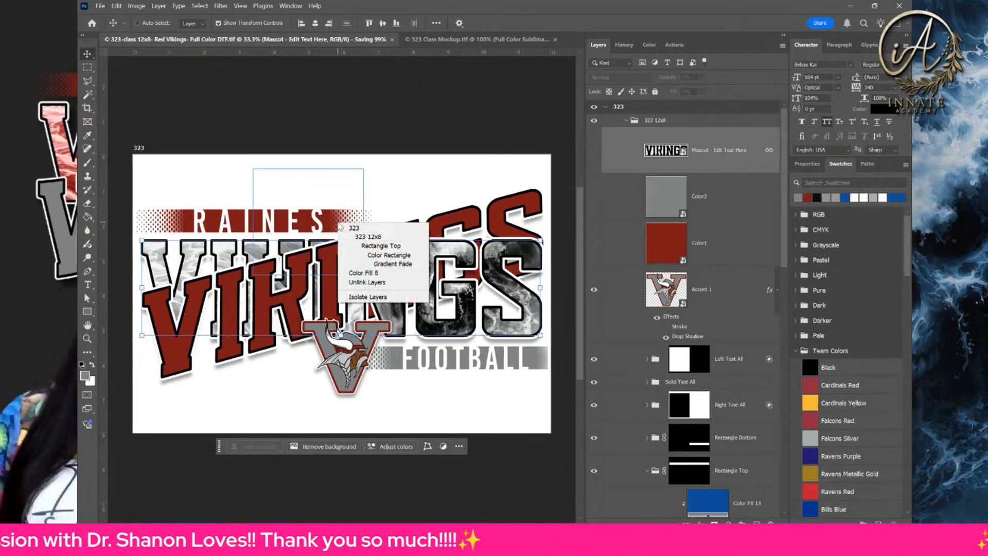
pyautogui.click(368, 262)
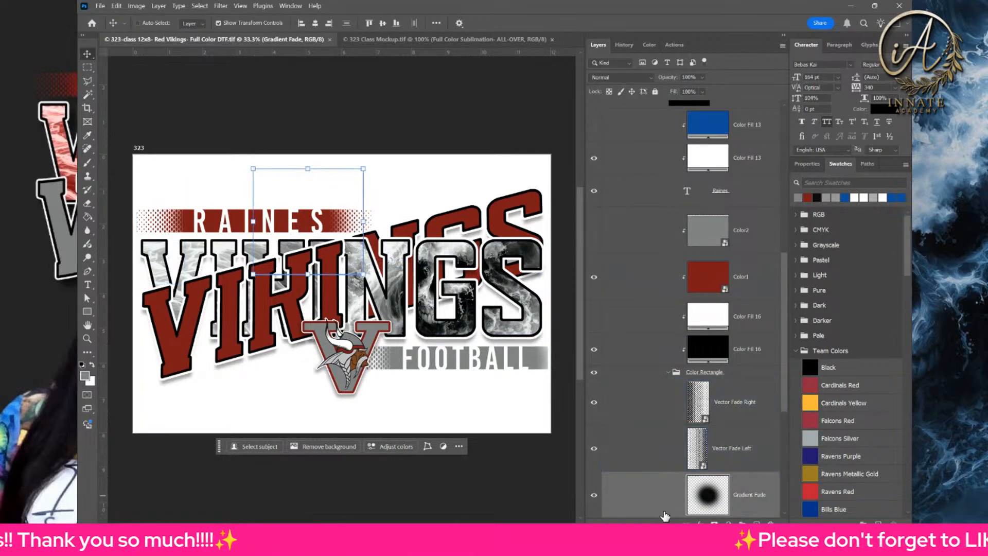
pyautogui.click(594, 497)
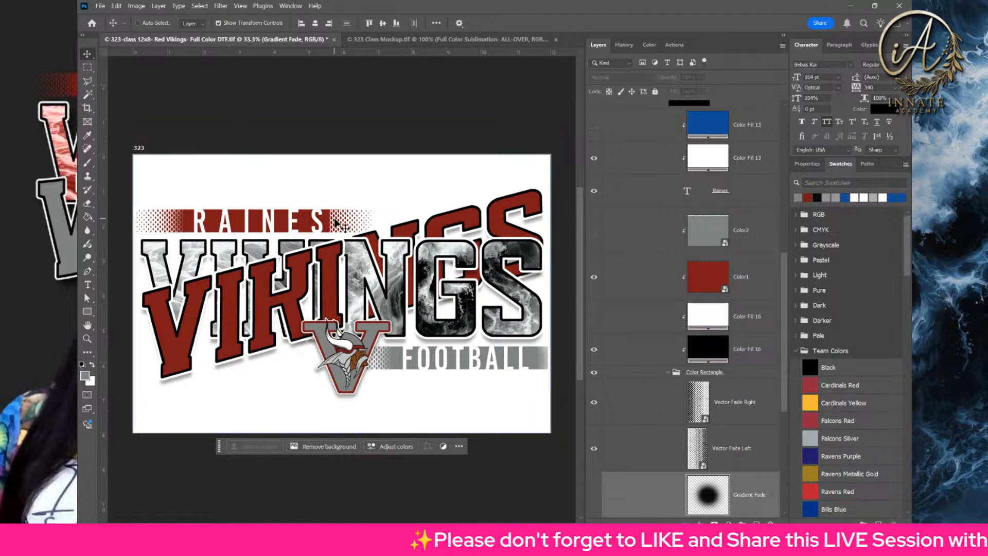
pyautogui.scroll(-3, 627, 412)
pyautogui.click(627, 437)
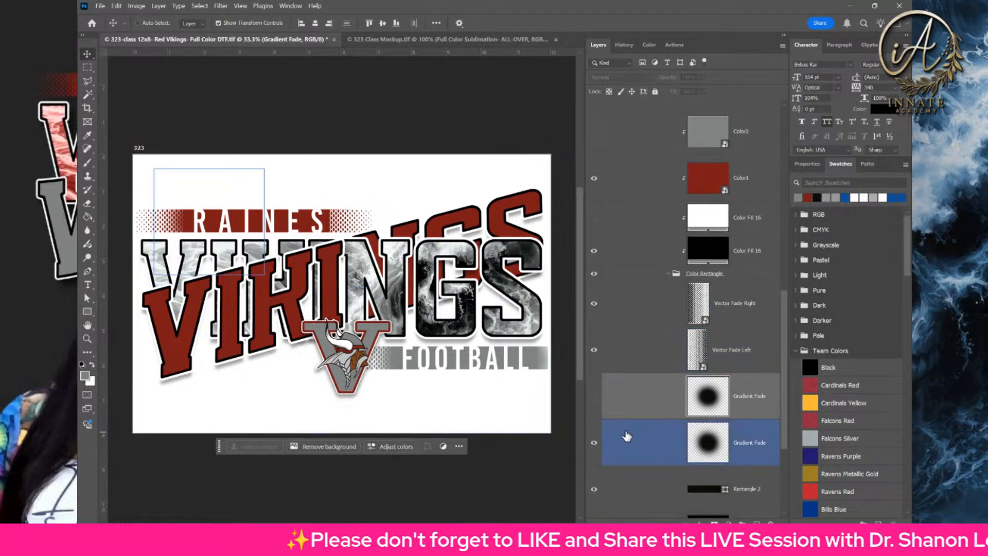
pyautogui.click(594, 443)
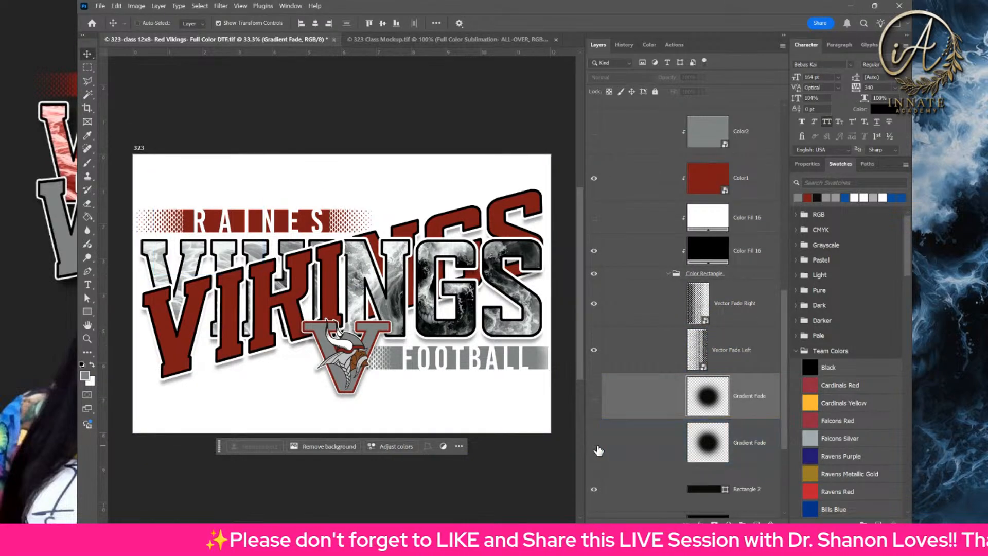
# - Hide both Gradient Fade layers in the Color Rectangle group behind the FOOTBALL text
pyautogui.rightClick(390, 367)
pyautogui.click(438, 404)
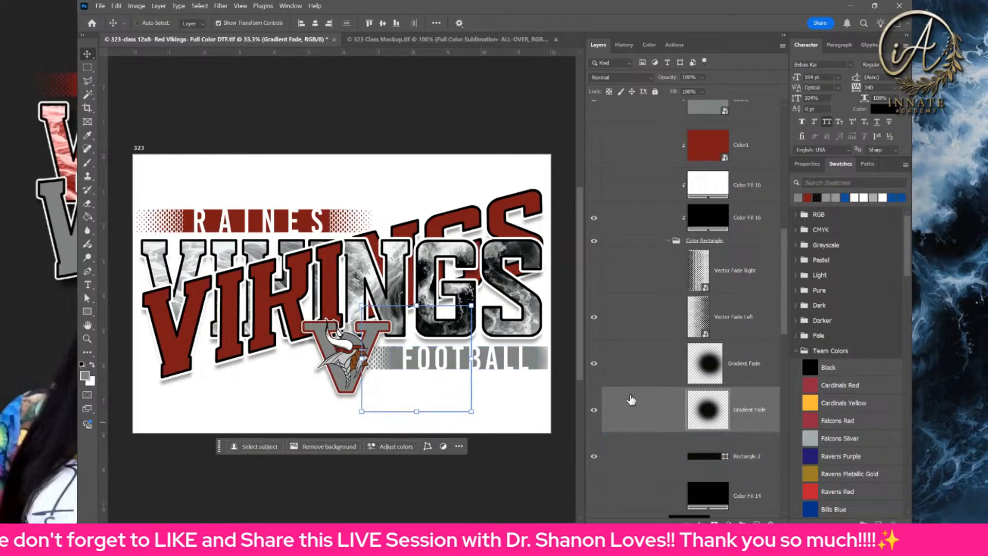
pyautogui.click(594, 410)
pyautogui.click(595, 385)
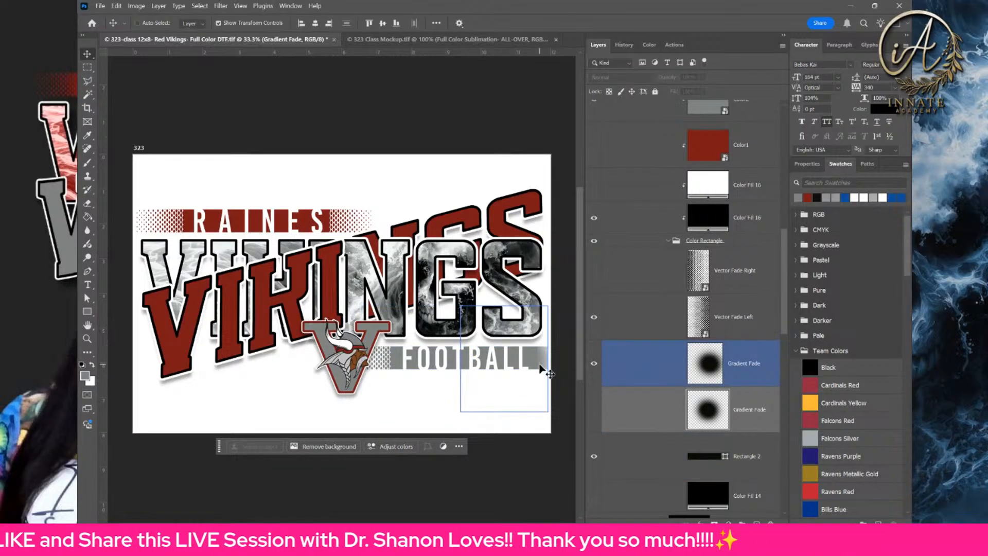
pyautogui.click(595, 369)
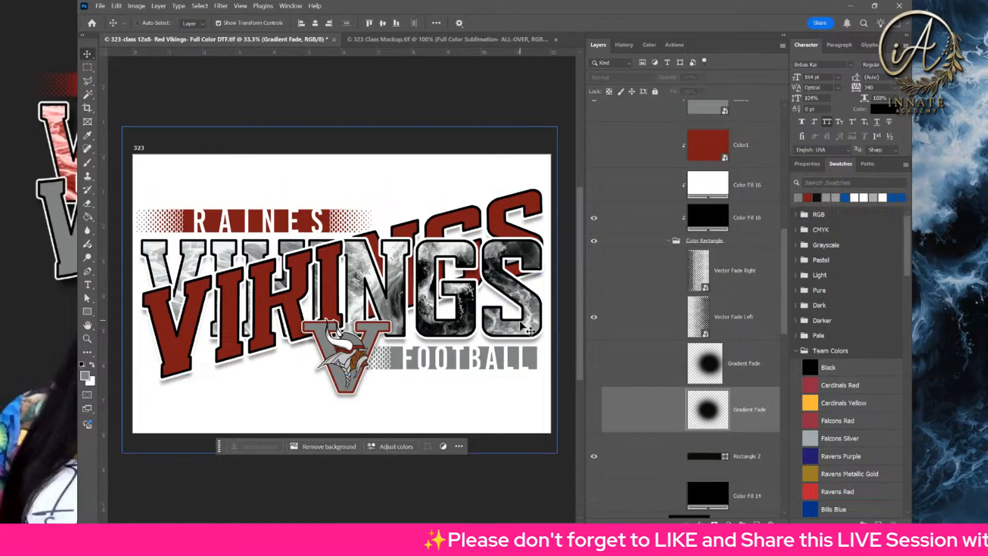
# - Duplicate the drop shadow effect on the Accent 1 layer and disable the upper copy, leaving the lower one selected for editing
pyautogui.rightClick(355, 371)
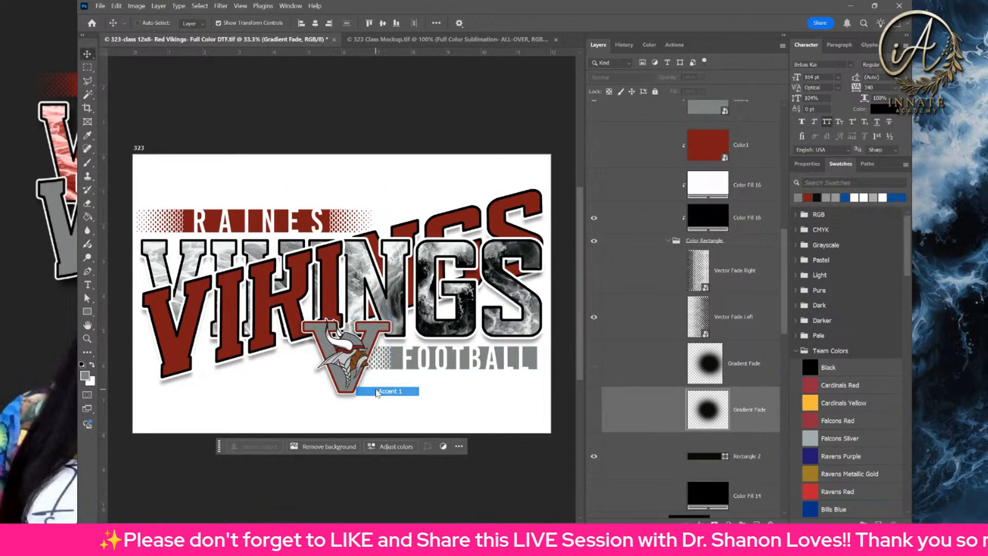
pyautogui.click(375, 388)
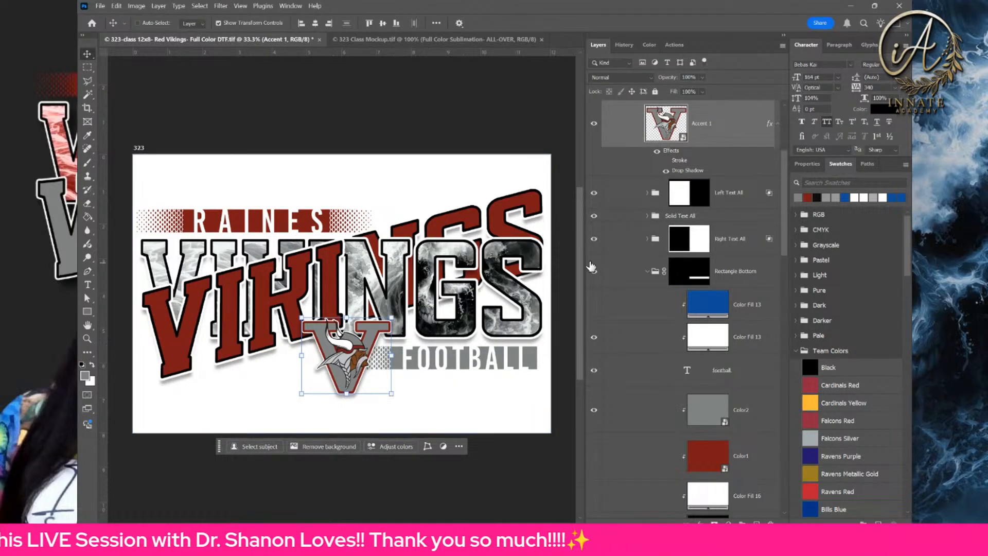
pyautogui.doubleClick(680, 172)
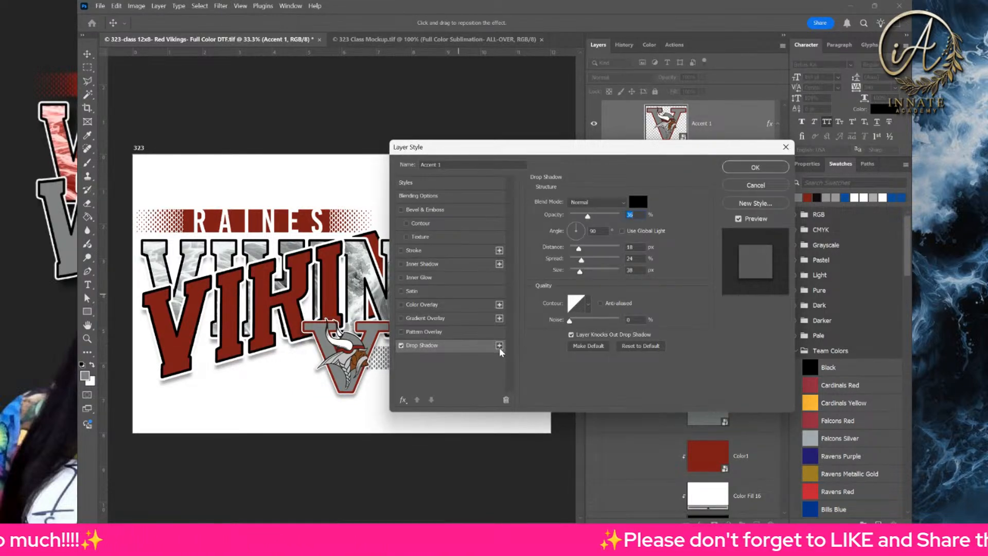
pyautogui.click(500, 345)
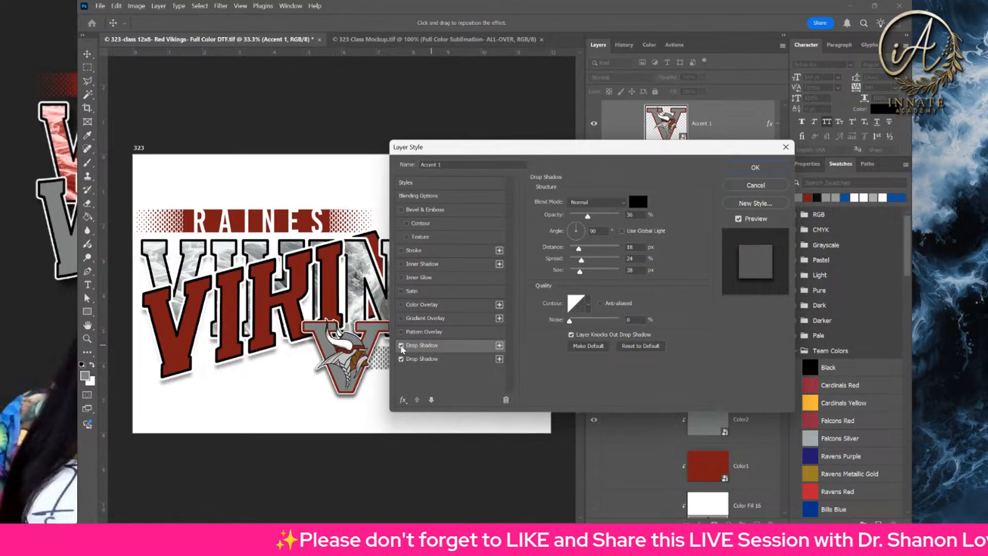
pyautogui.click(402, 346)
pyautogui.click(413, 360)
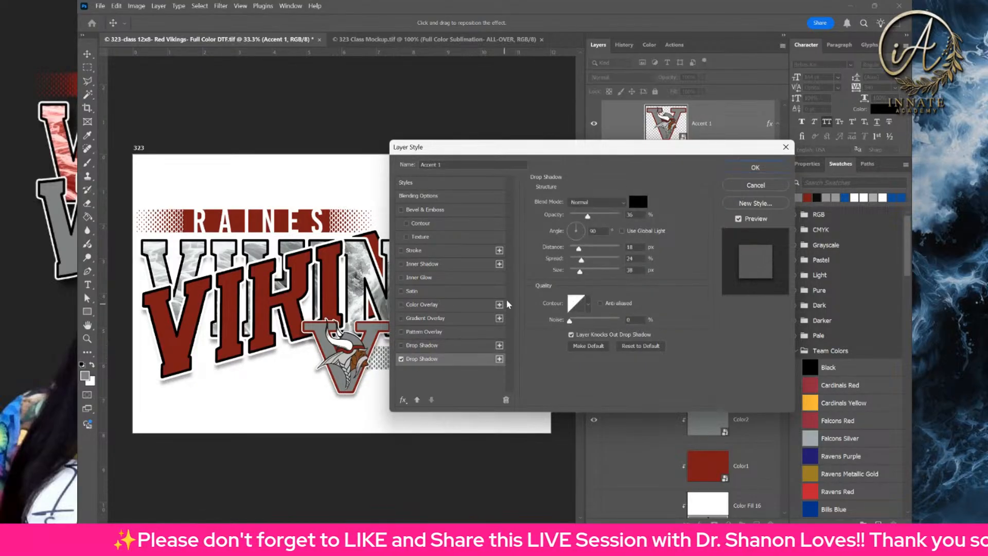
# - Set Accent 1's active drop shadow to 100% opacity, 27 px distance, 84% spread and 7 px size, and apply the style
pyautogui.moveTo(587, 216); pyautogui.dragTo(672, 220)
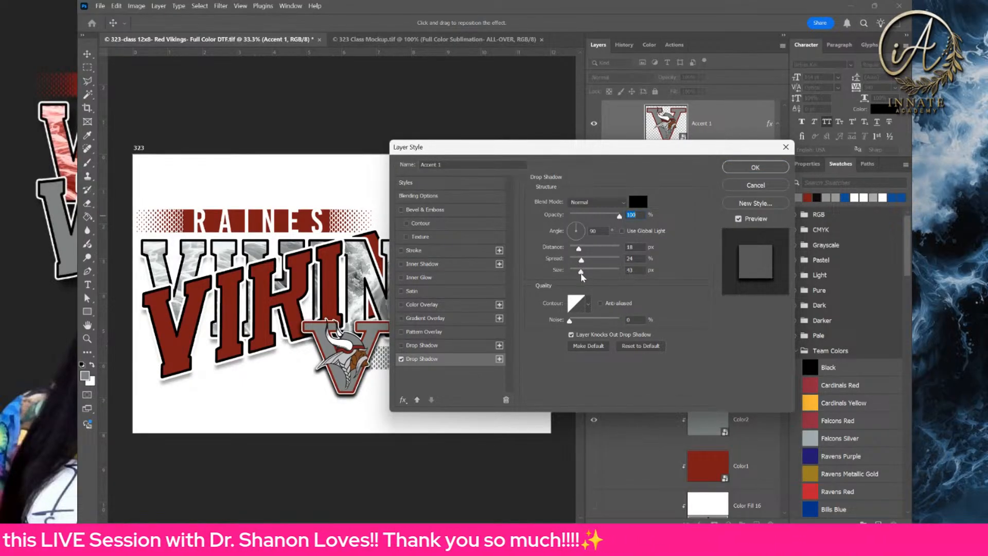
pyautogui.moveTo(580, 272)
pyautogui.mouseDown()
pyautogui.moveTo(606, 279)
pyautogui.moveTo(580, 278)
pyautogui.moveTo(587, 262)
pyautogui.moveTo(604, 263)
pyautogui.moveTo(572, 276)
pyautogui.moveTo(584, 253)
pyautogui.mouseUp()
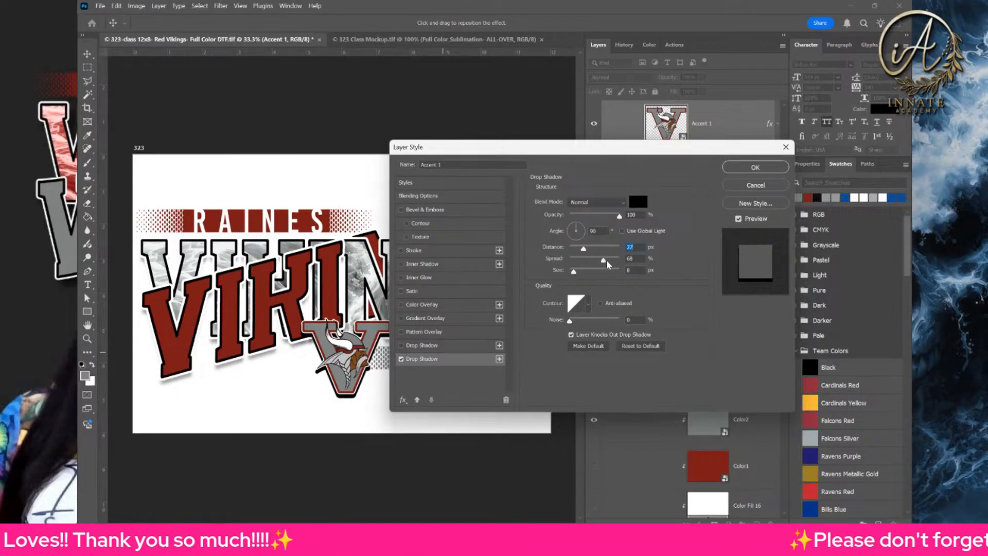
pyautogui.moveTo(605, 263); pyautogui.dragTo(612, 264)
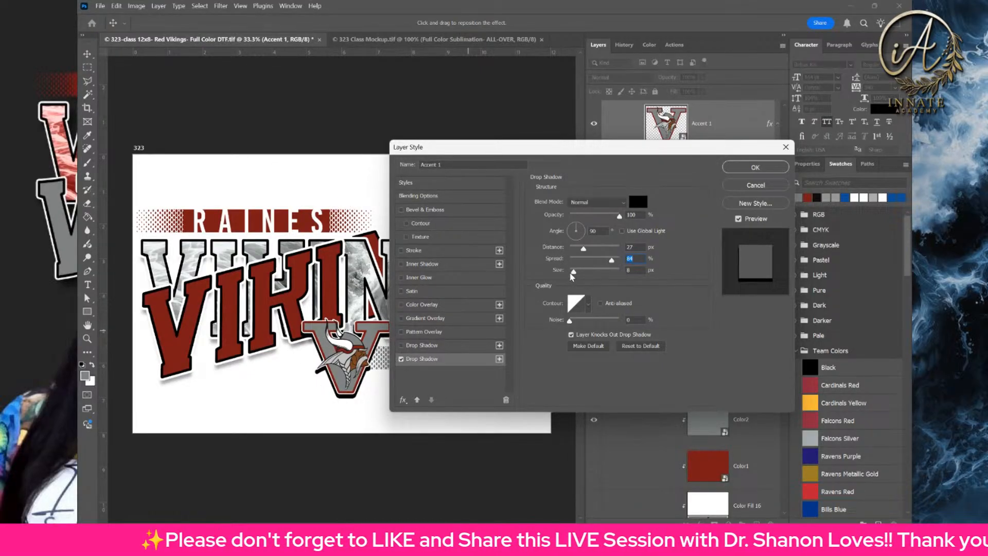
pyautogui.moveTo(573, 274); pyautogui.dragTo(573, 274)
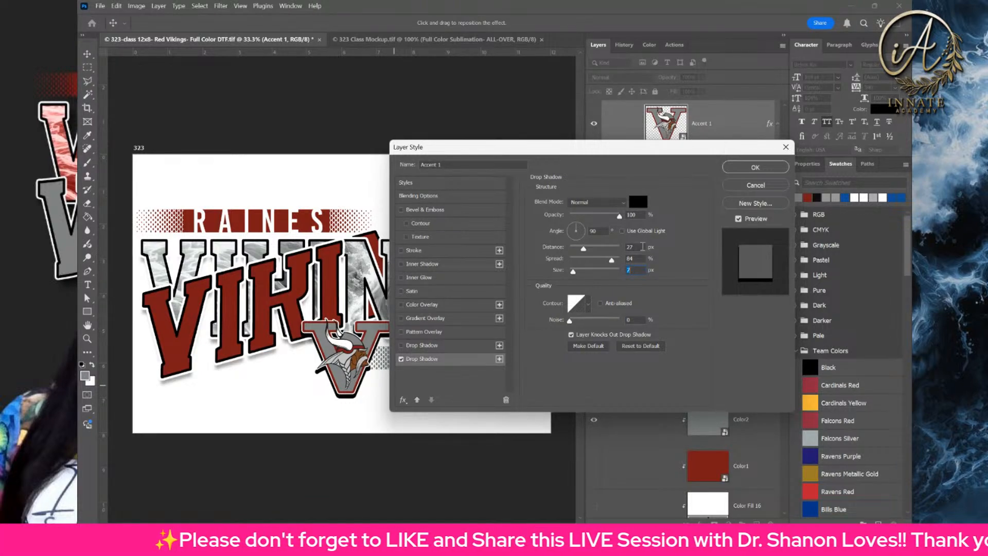
pyautogui.click(640, 248)
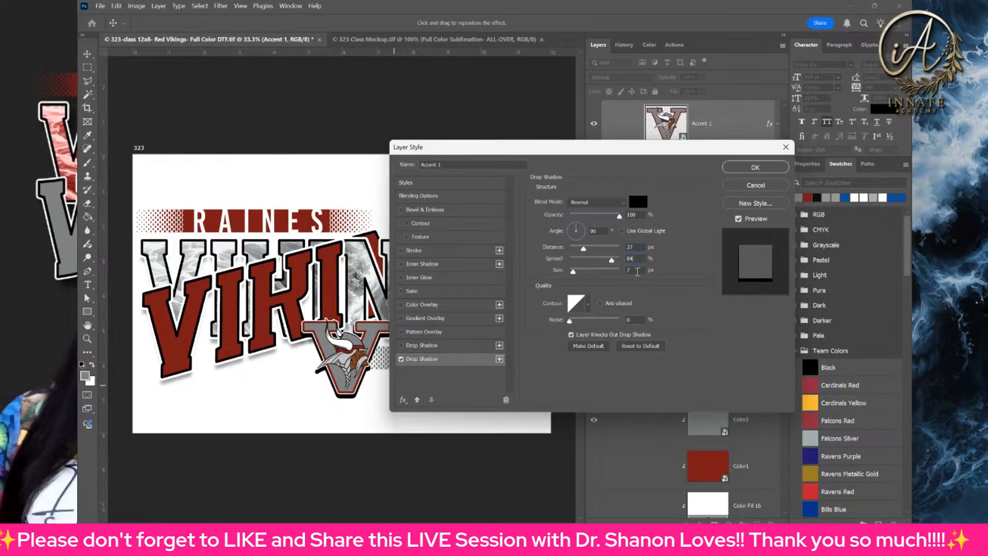
pyautogui.click(640, 201)
pyautogui.press('Return')
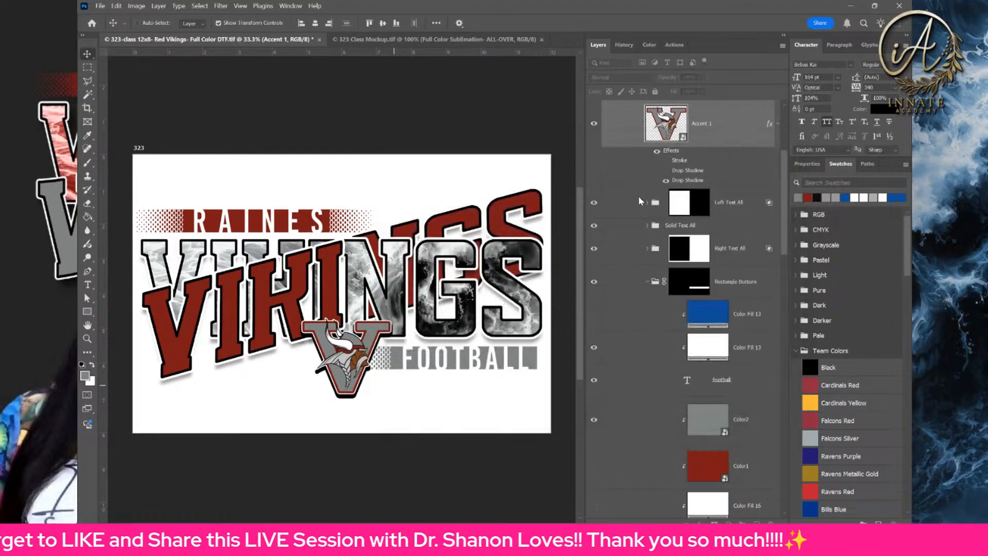
# - Duplicate the drop shadow on the Warp Outline Text - Left group, disable the upper copy and select the lower one for editing
pyautogui.rightClick(325, 280)
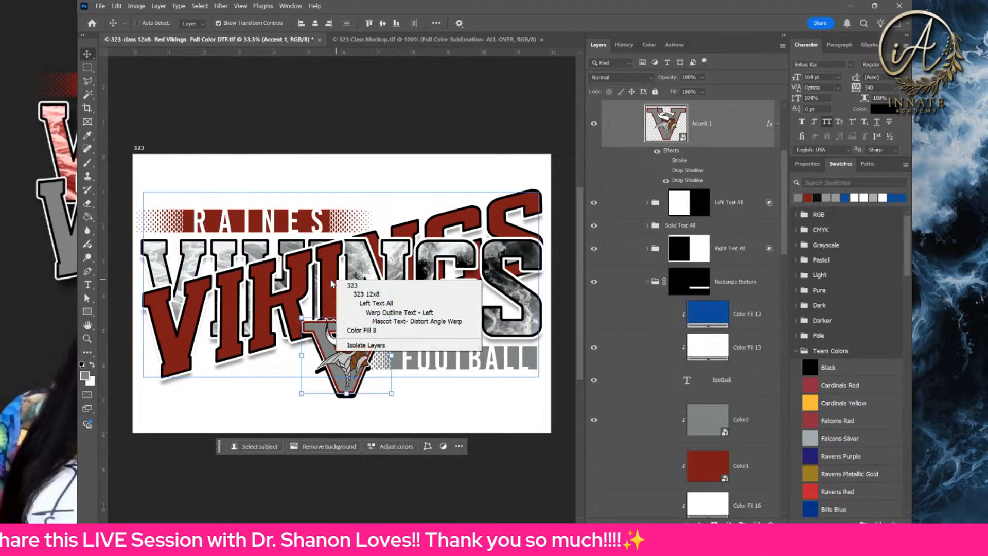
pyautogui.click(201, 362)
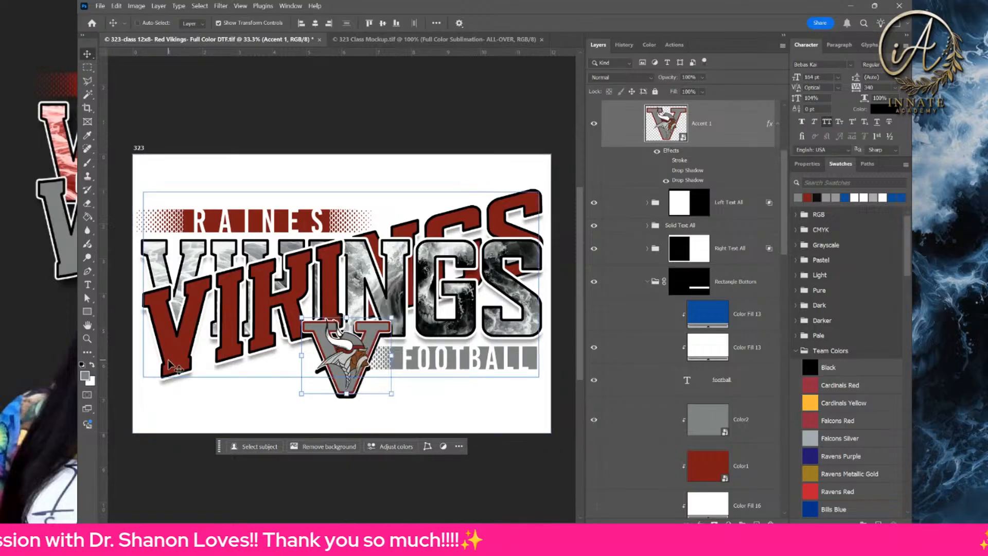
pyautogui.rightClick(171, 362)
pyautogui.click(230, 400)
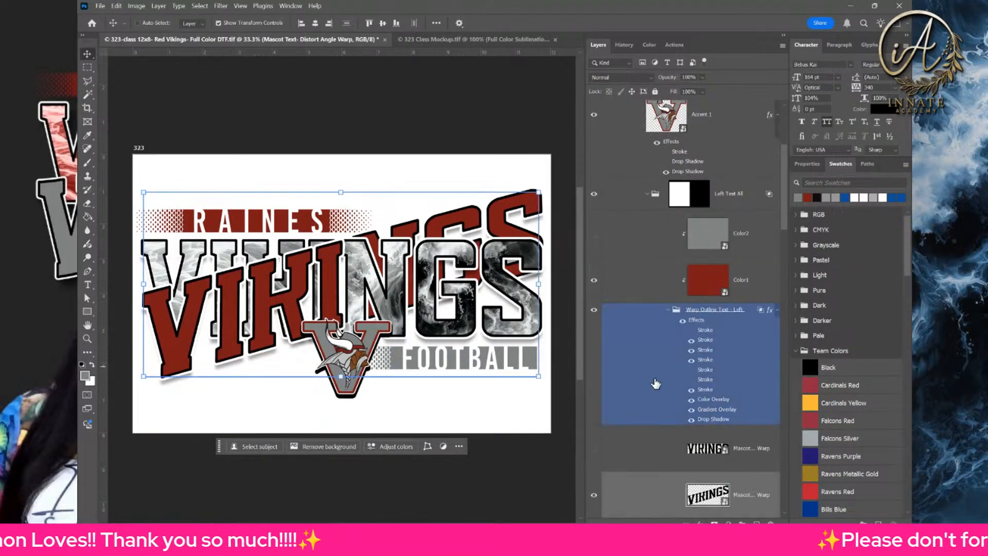
pyautogui.click(705, 421)
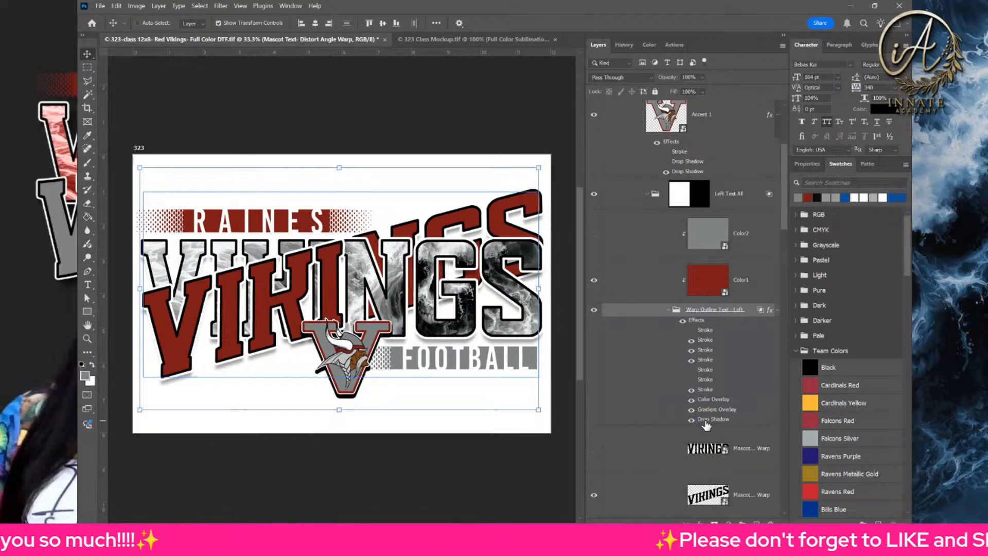
pyautogui.doubleClick(707, 422)
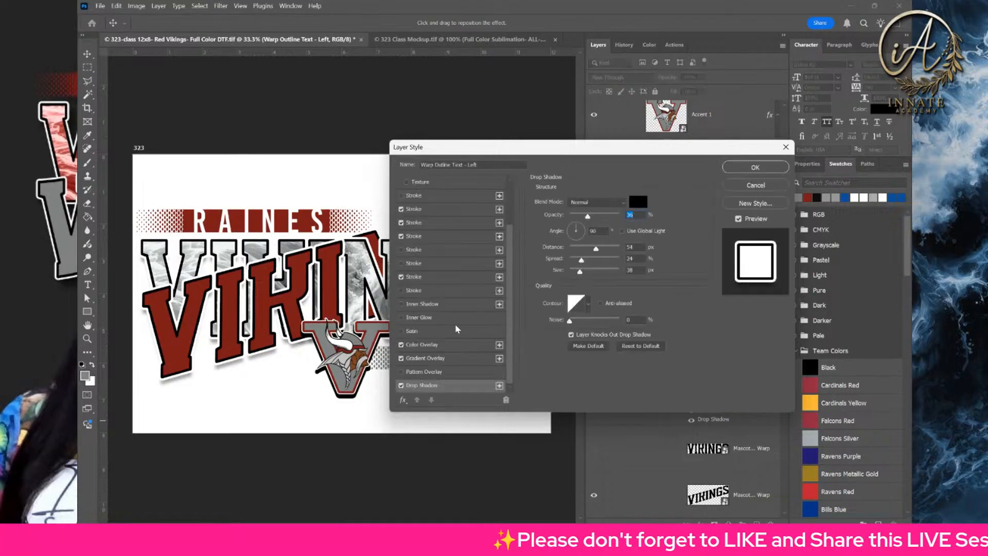
pyautogui.click(499, 385)
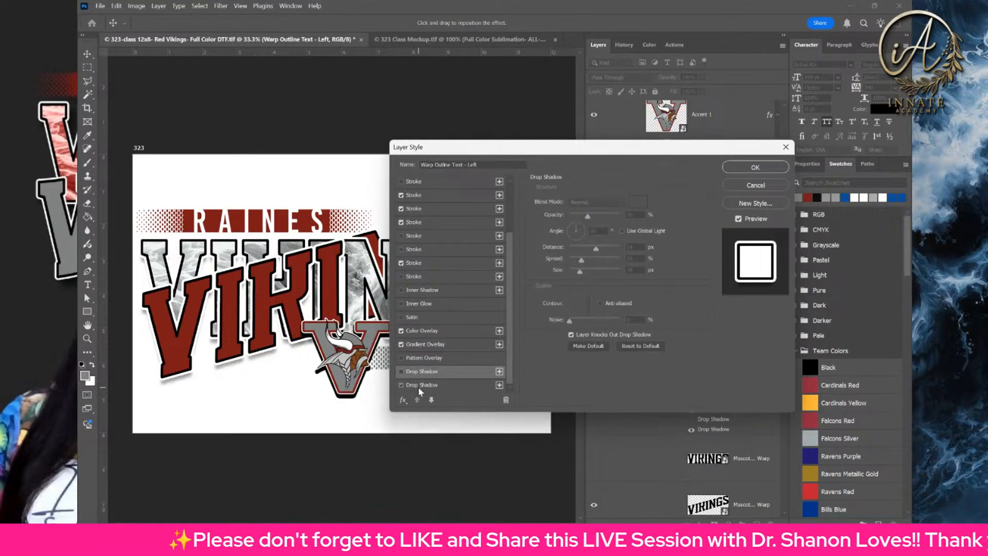
pyautogui.click(418, 386)
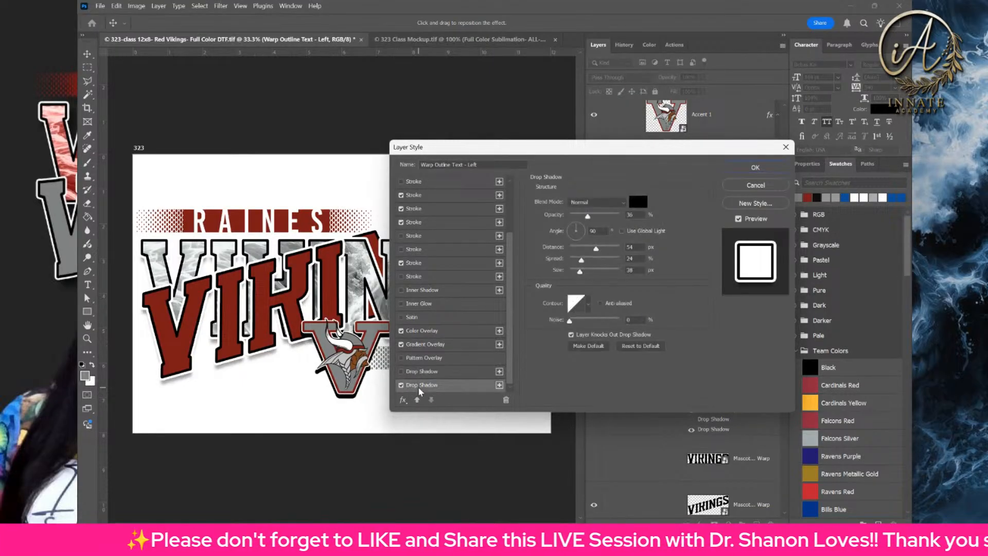
# - Set Warp Outline Text - Left's active drop shadow to 100% opacity, 27 px distance, 39% spread and 13 px size
pyautogui.click(632, 248)
pyautogui.press('BackSpace')
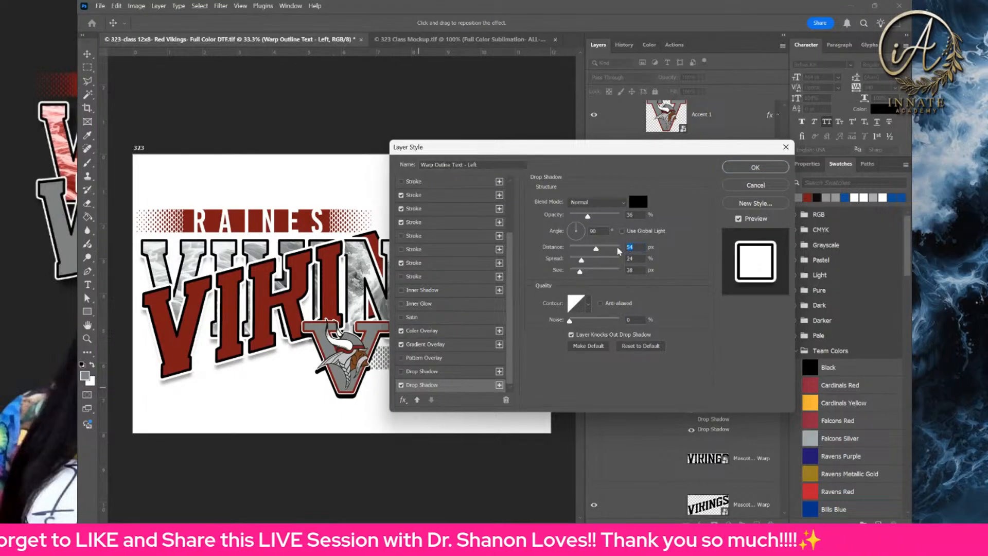
pyautogui.write('27')
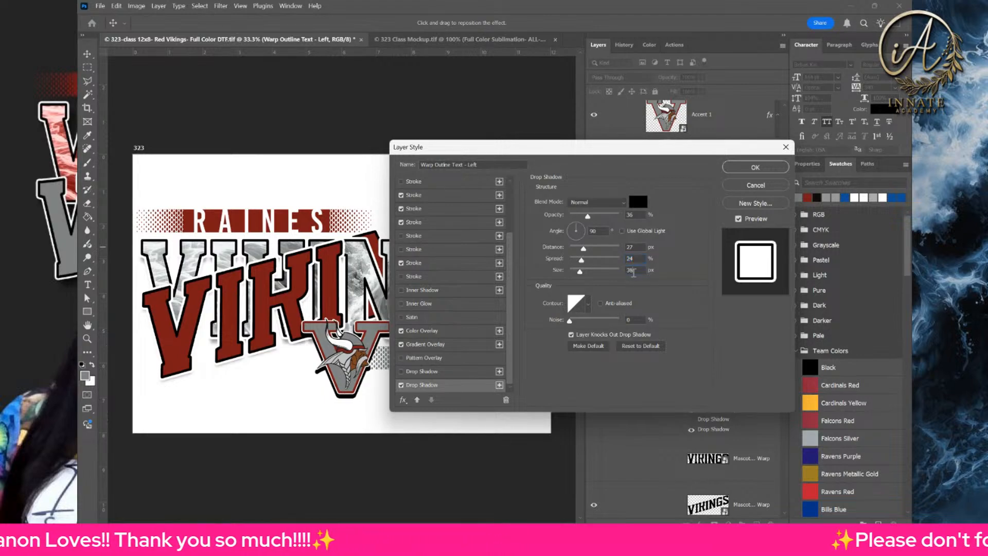
pyautogui.moveTo(582, 260); pyautogui.dragTo(576, 271)
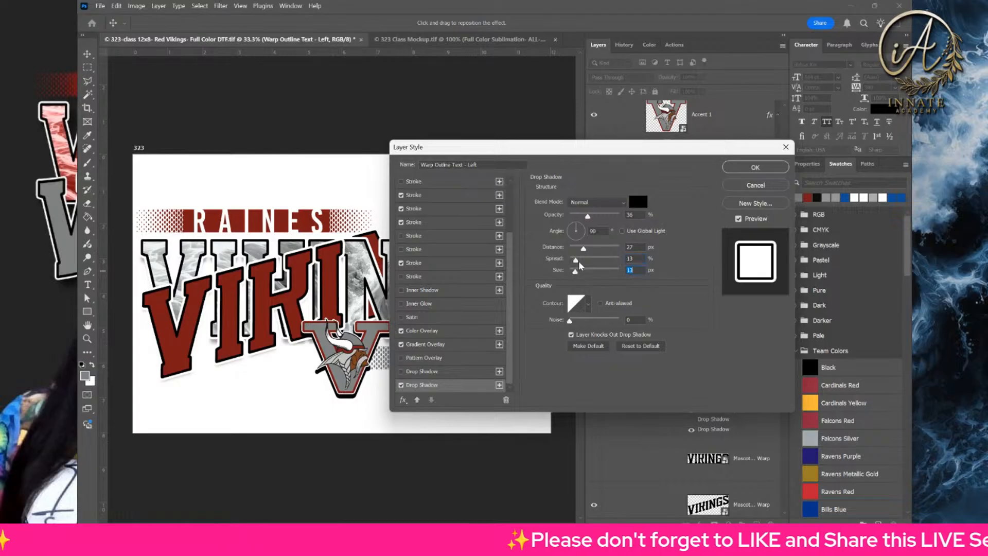
pyautogui.click(589, 260)
pyautogui.moveTo(588, 215); pyautogui.dragTo(649, 207)
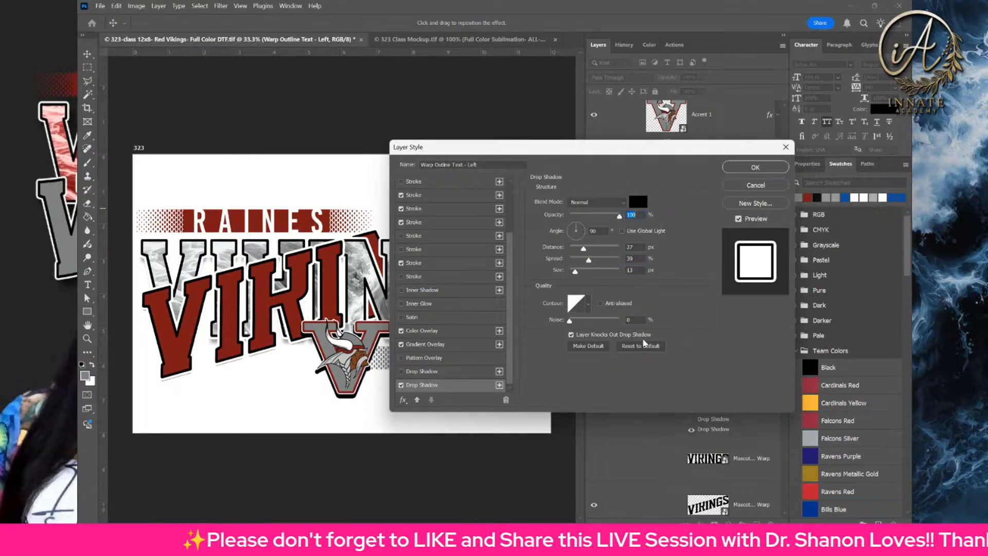
# - Adjust the Warp Outline Text - Left drop shadow to 18 px distance, 93% spread and 38 px size
pyautogui.click(585, 271)
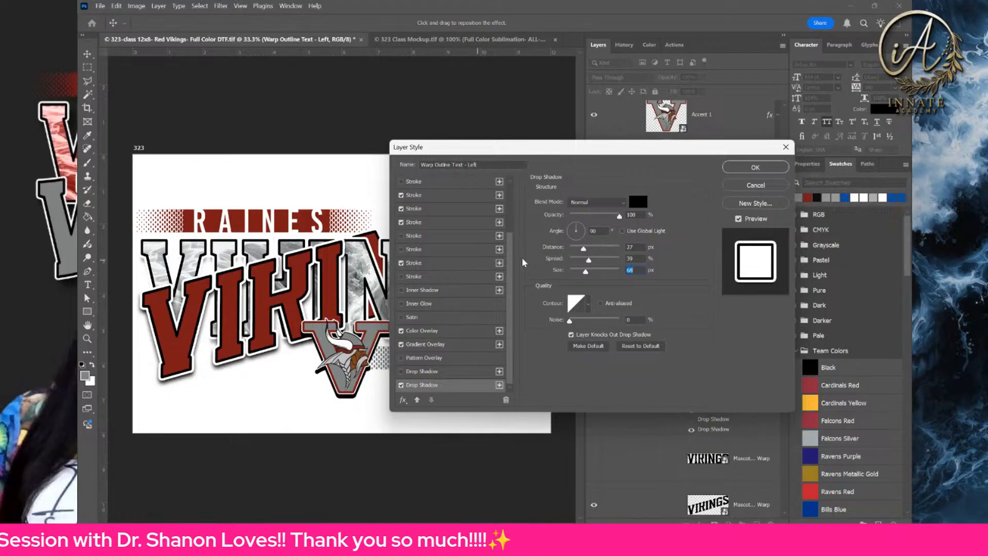
pyautogui.click(583, 261)
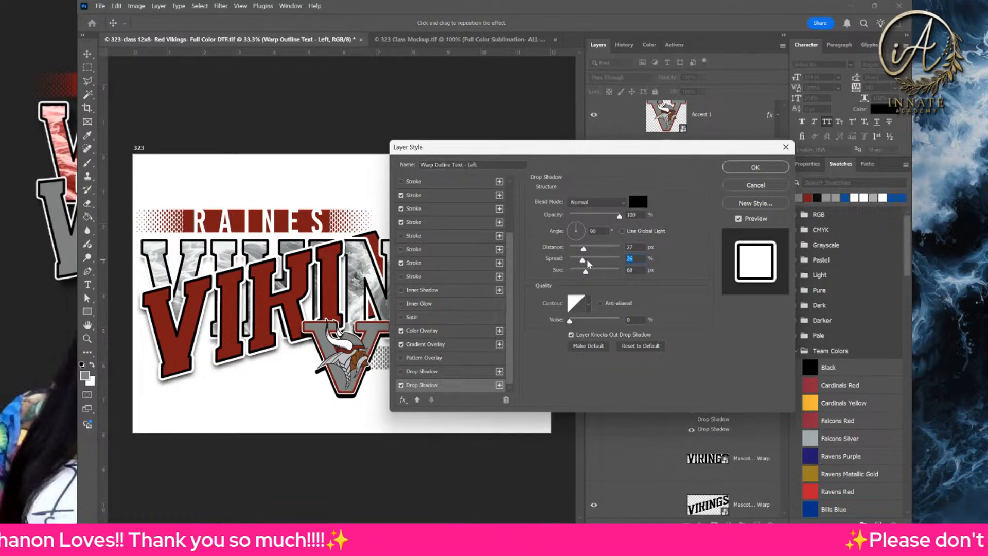
pyautogui.moveTo(594, 263); pyautogui.dragTo(603, 266)
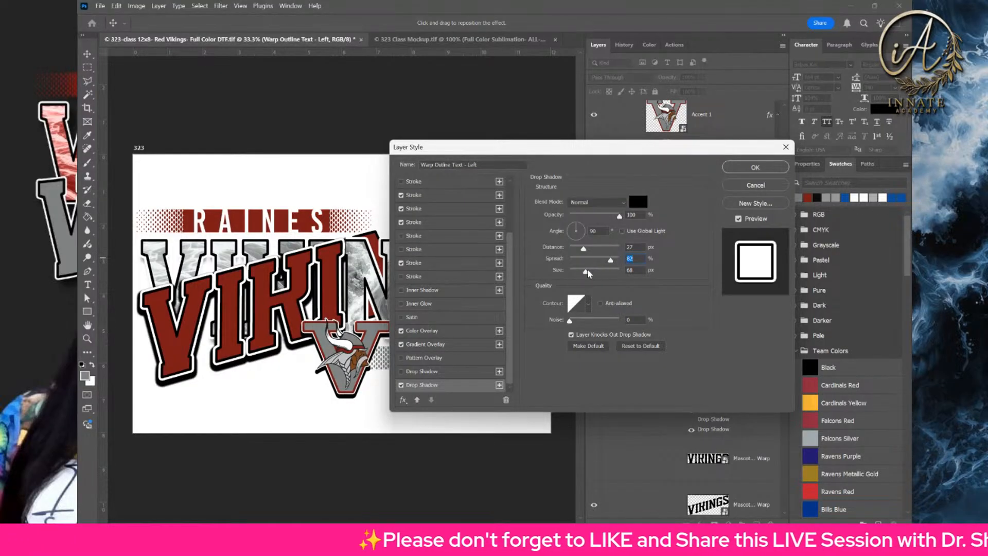
pyautogui.moveTo(588, 273); pyautogui.dragTo(579, 273)
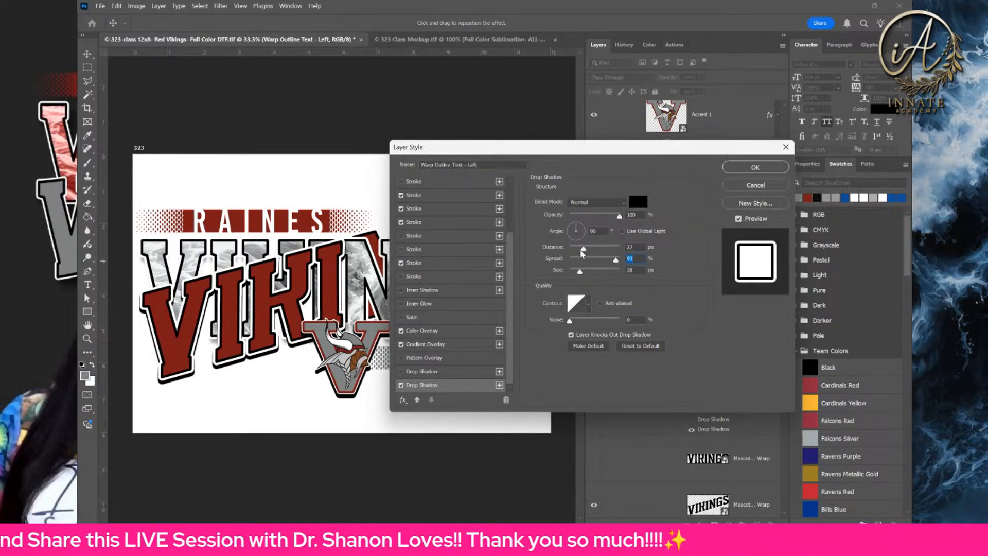
pyautogui.moveTo(583, 252); pyautogui.dragTo(580, 251)
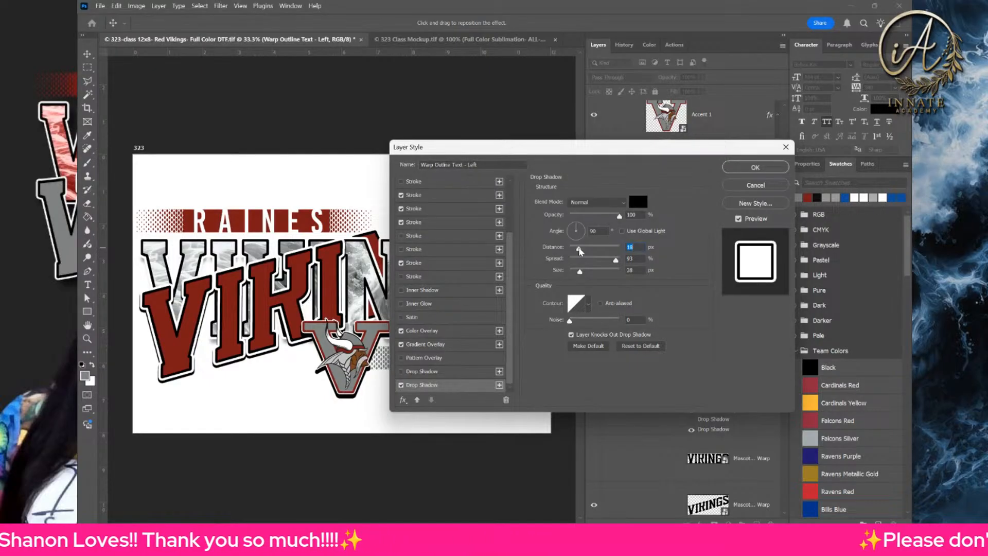
# - Compare the active drop shadow off and on, set its size to 62 px and apply the layer style
pyautogui.click(401, 385)
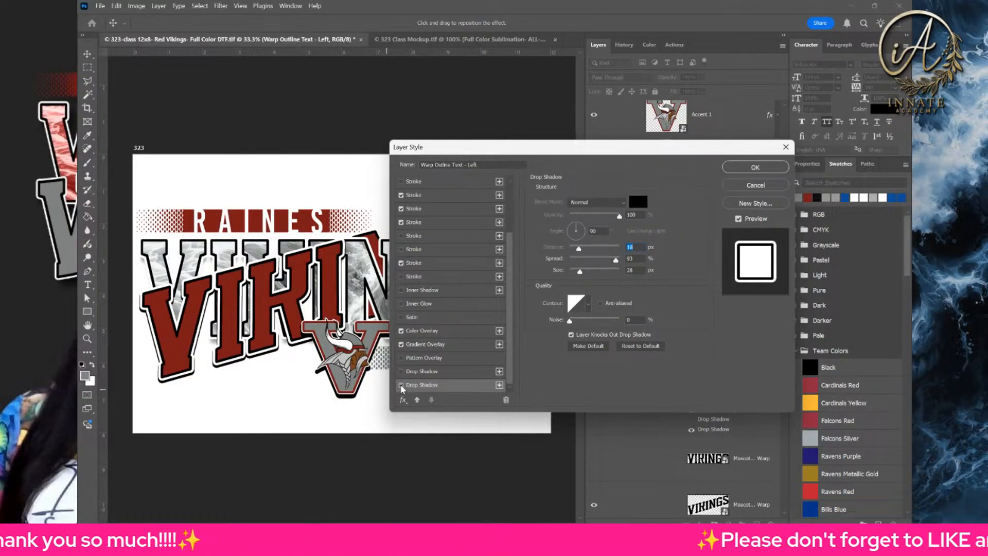
pyautogui.click(401, 386)
pyautogui.click(401, 385)
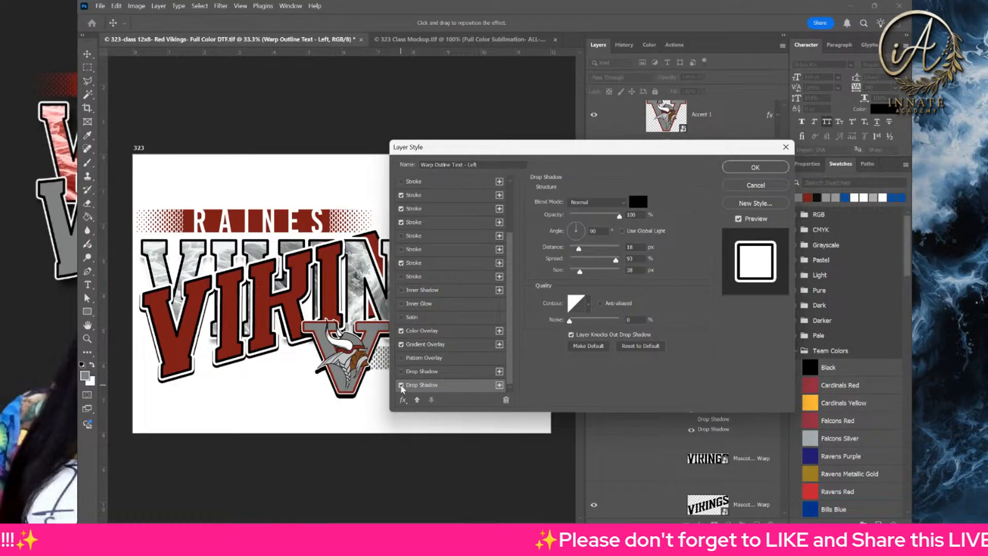
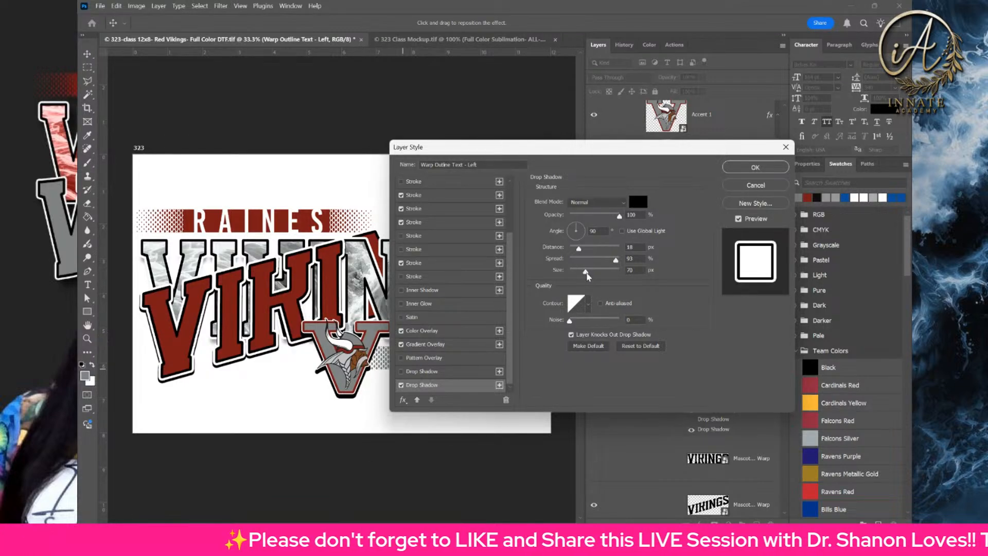
pyautogui.moveTo(586, 273); pyautogui.dragTo(586, 273)
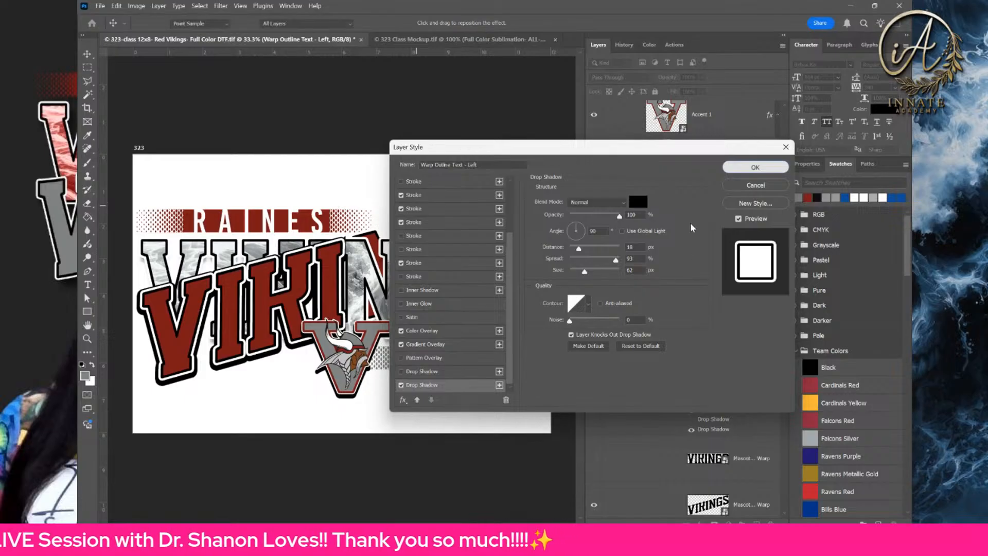
pyautogui.click(735, 168)
# - Copy the layer style of the Warp Outline Text - Left group and expand the Right Text All group
pyautogui.rightClick(716, 313)
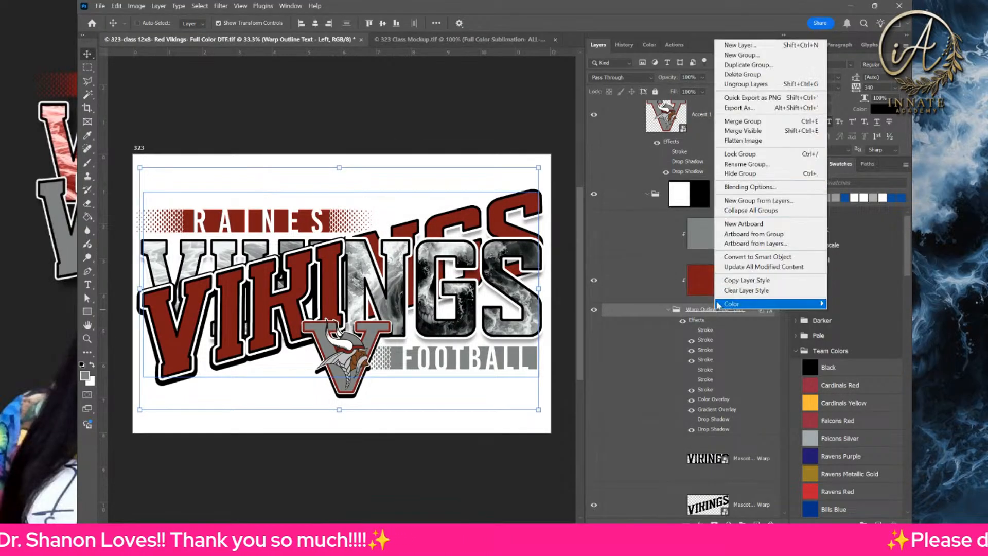
pyautogui.click(696, 294)
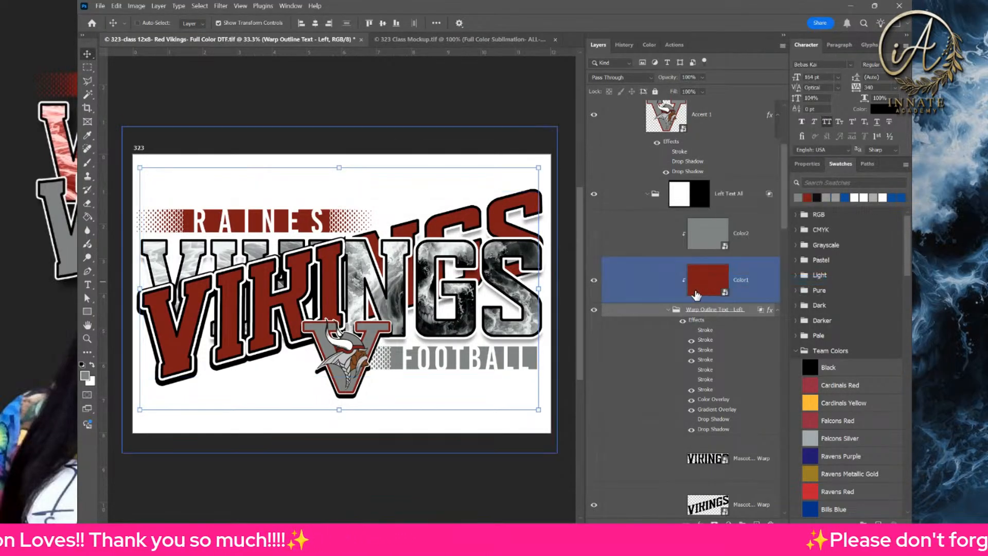
pyautogui.scroll(-5, 637, 265)
pyautogui.click(637, 266)
pyautogui.scroll(-3, 637, 266)
pyautogui.click(654, 281)
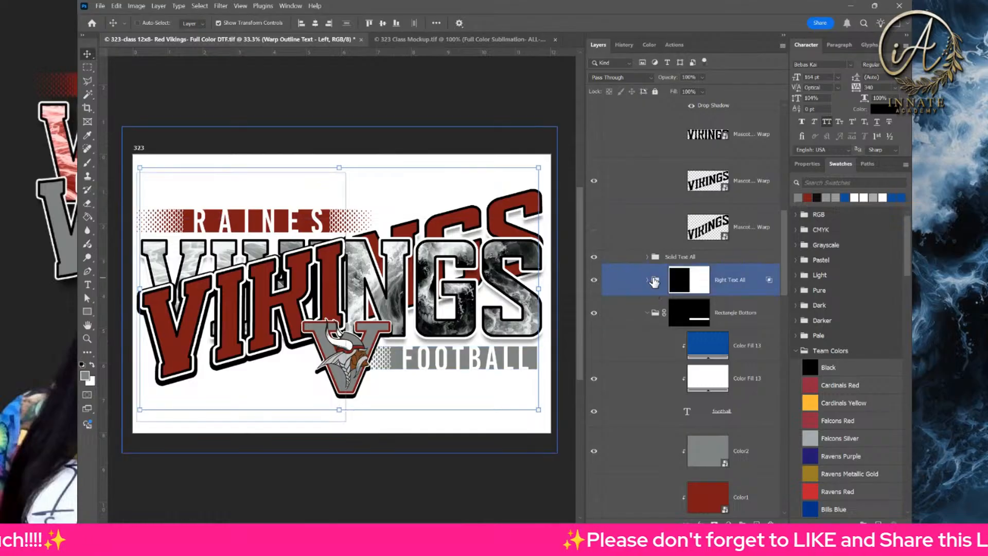
pyautogui.click(649, 282)
pyautogui.scroll(-3, 650, 285)
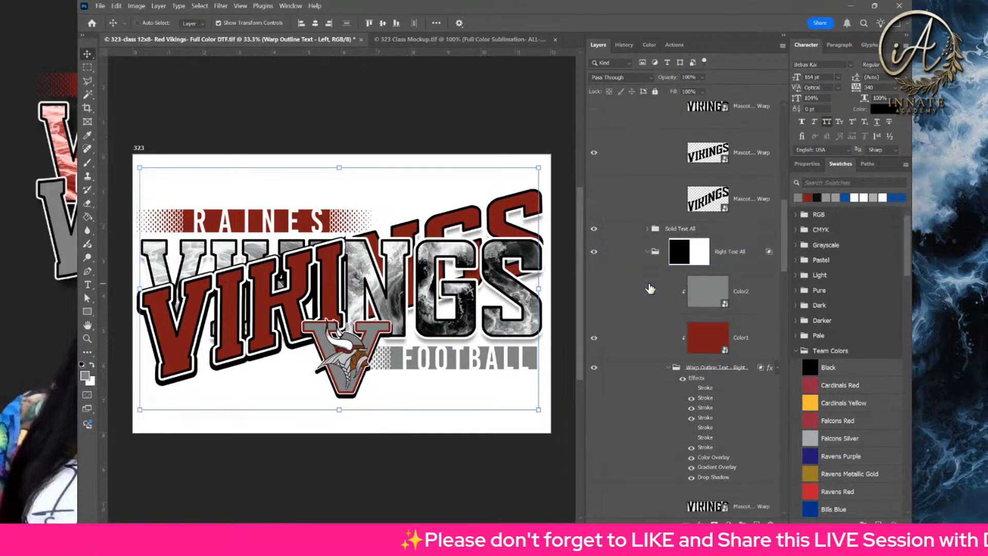
# - Clear the layer style of the Warp Outline Text - Right group and paste the copied style onto it
pyautogui.click(658, 282)
pyautogui.rightClick(734, 312)
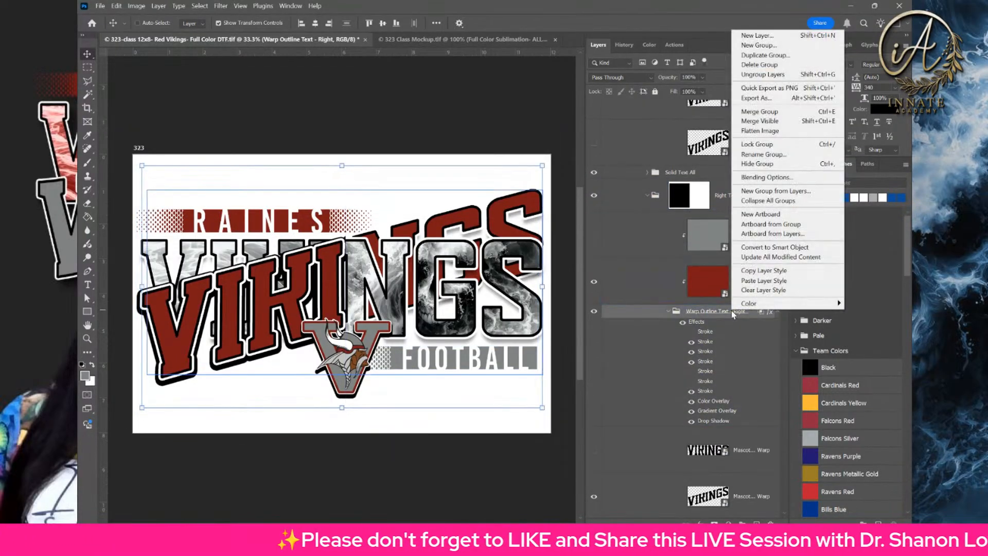
pyautogui.click(764, 290)
pyautogui.click(757, 292)
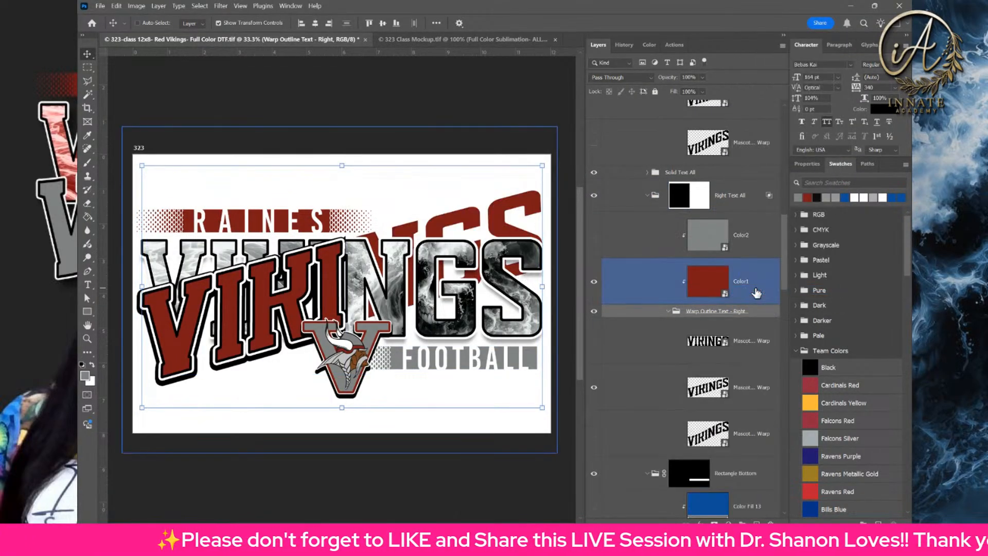
pyautogui.rightClick(715, 311)
pyautogui.click(734, 291)
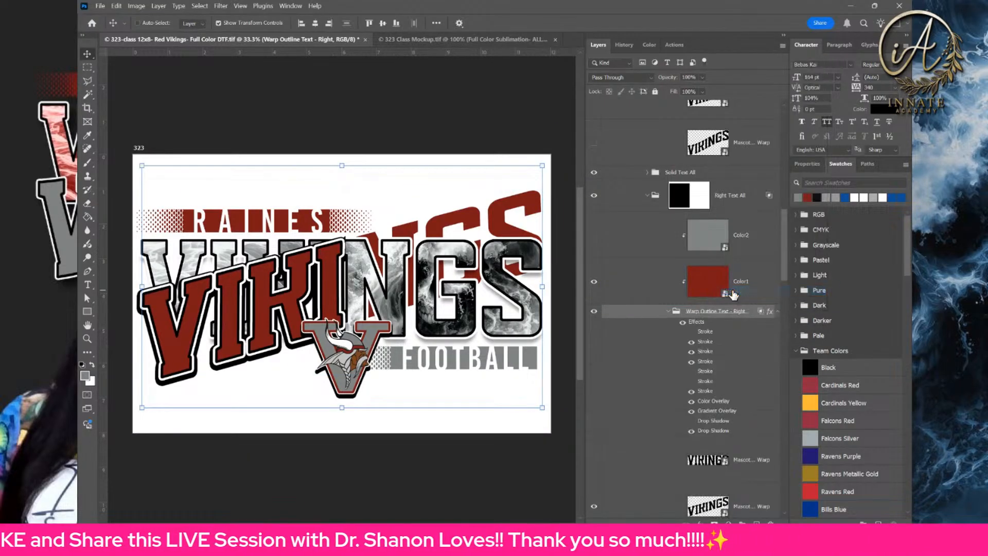
pyautogui.click(733, 293)
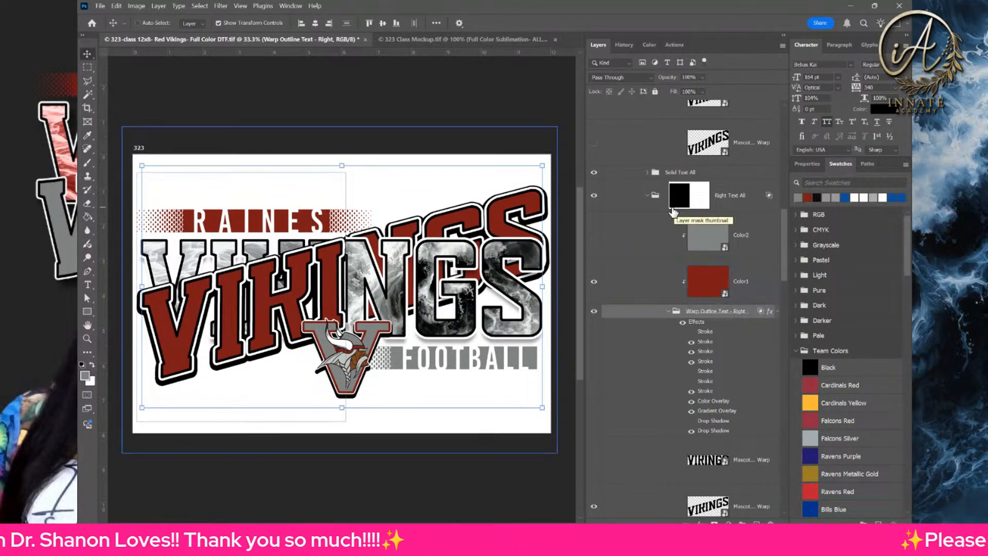
# - Locate the Solid Text group through the Mascot Text- Solid layer and paste the copied layer style onto the group
pyautogui.rightClick(499, 268)
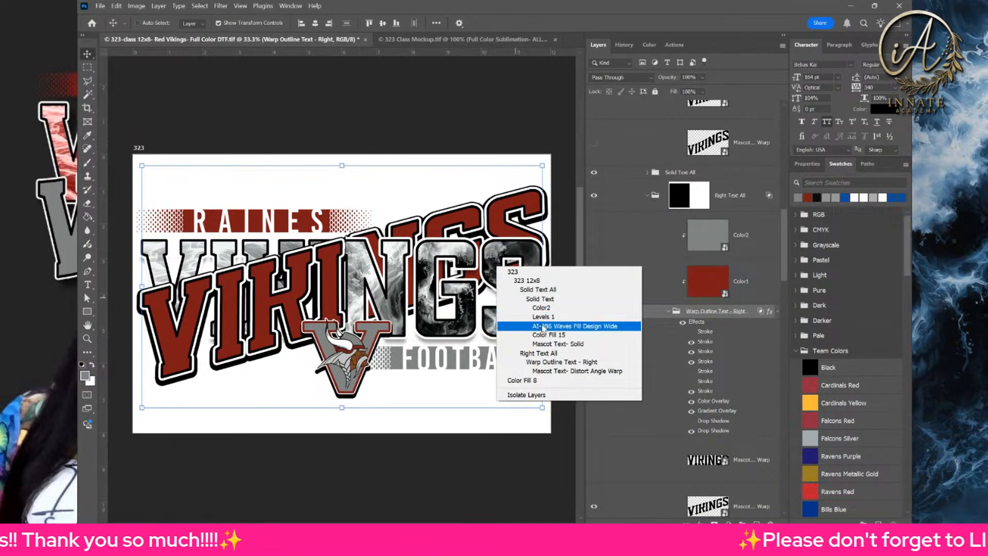
pyautogui.click(546, 344)
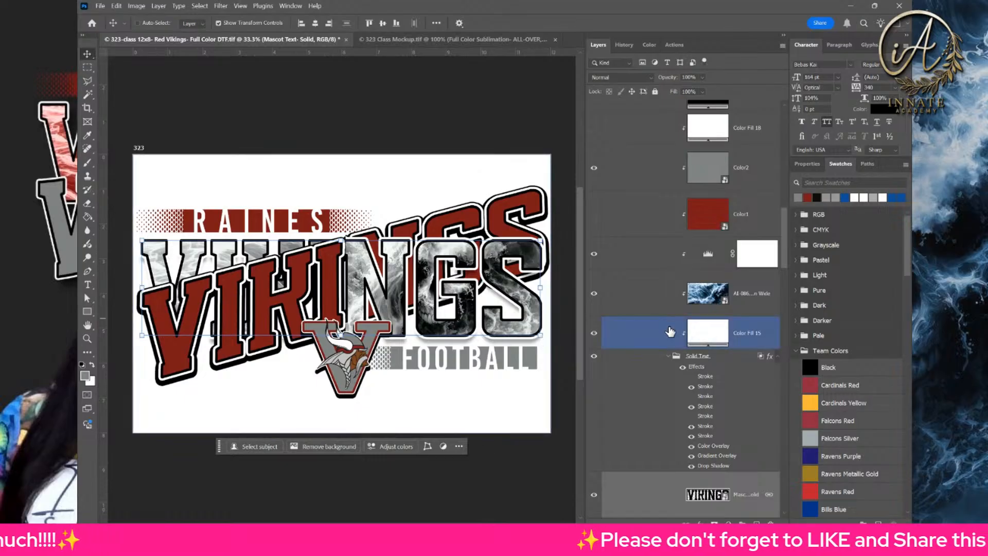
pyautogui.click(671, 440)
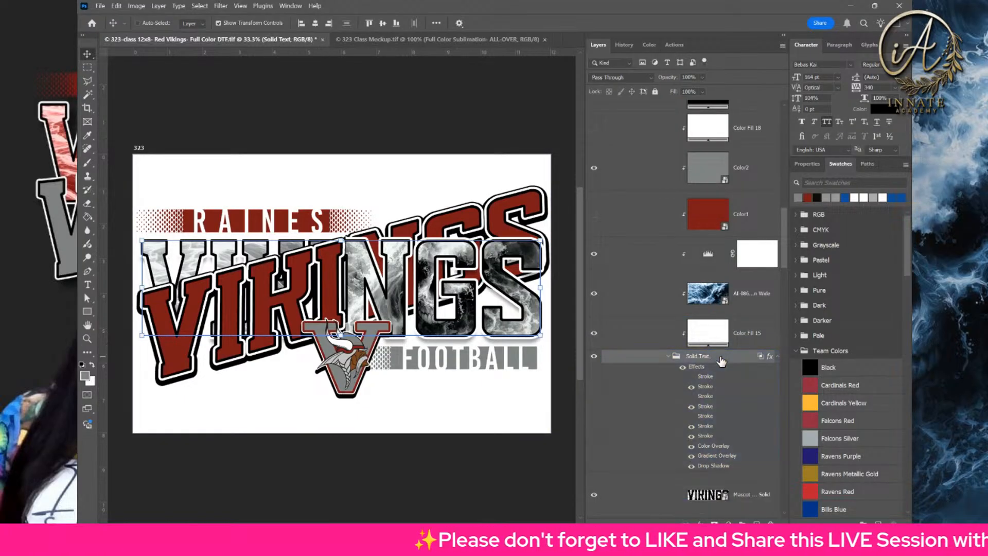
pyautogui.rightClick(720, 356)
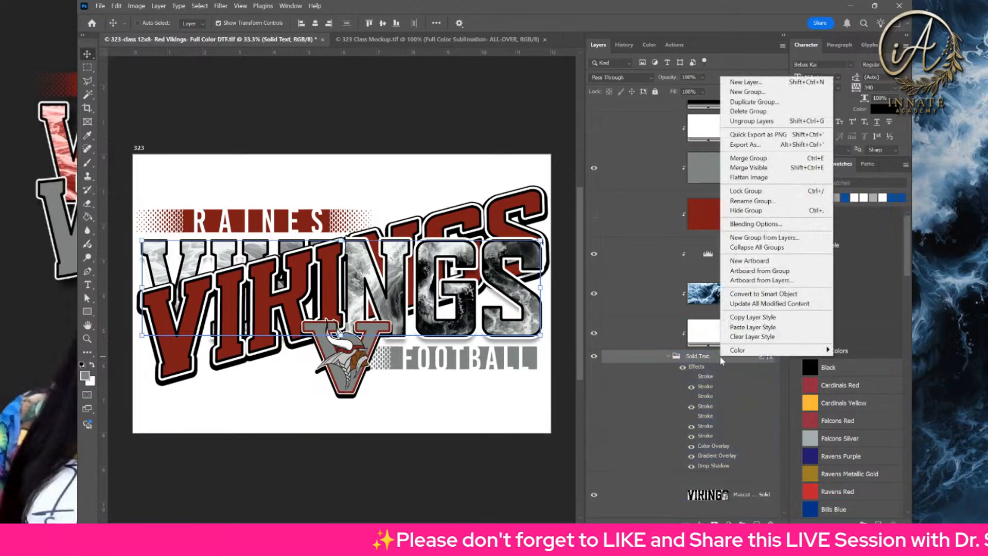
pyautogui.click(753, 327)
pyautogui.click(739, 332)
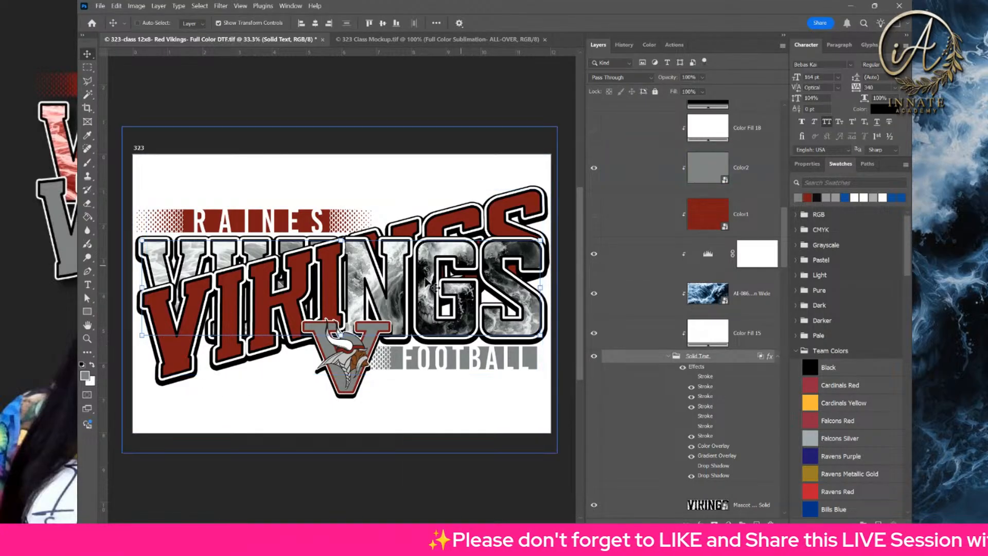
pyautogui.click(763, 228)
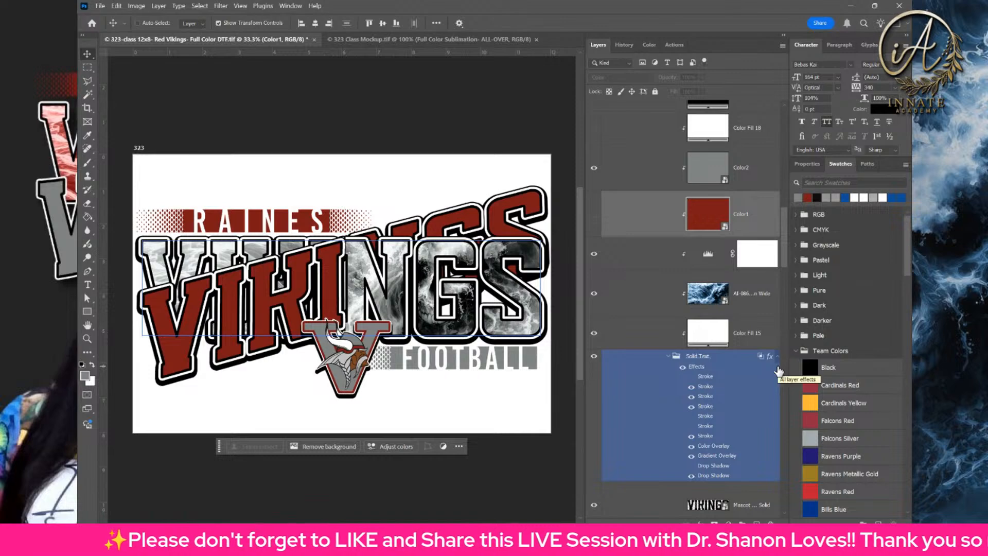
# - Hide the white background fill, preview the design over gray Color Fill 17, and leave the black Color Fill 8 background shown
pyautogui.scroll(3, 779, 371)
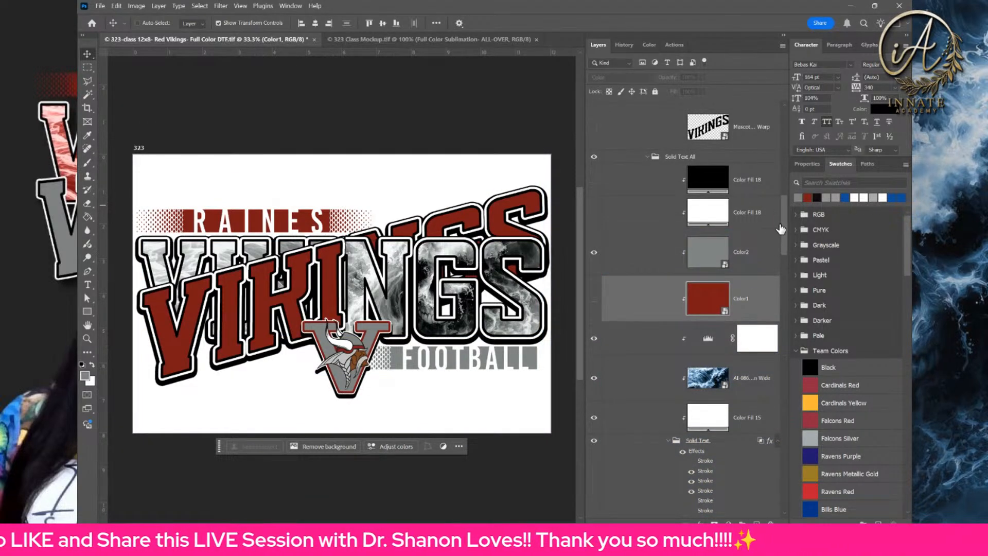
pyautogui.moveTo(786, 227); pyautogui.dragTo(783, 120)
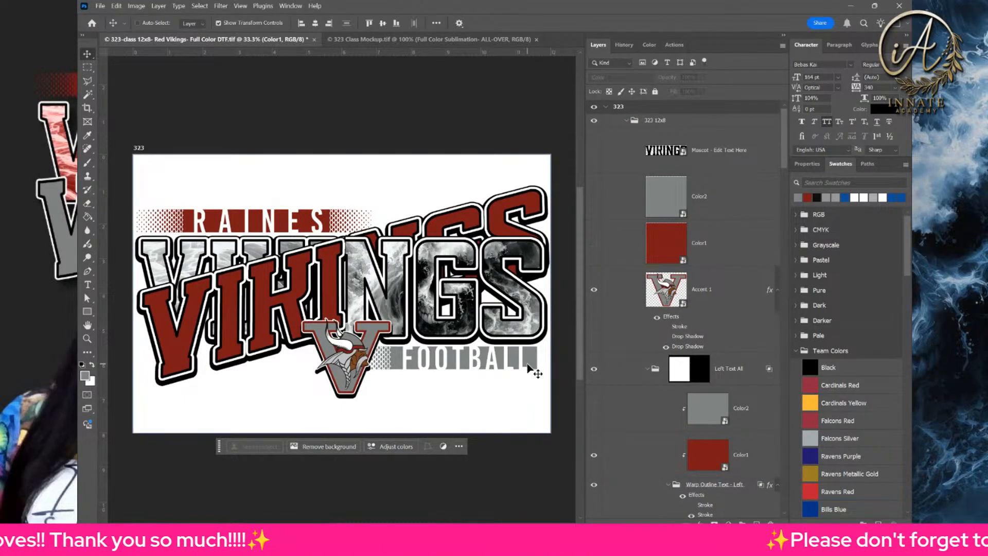
pyautogui.moveTo(786, 161); pyautogui.dragTo(795, 490)
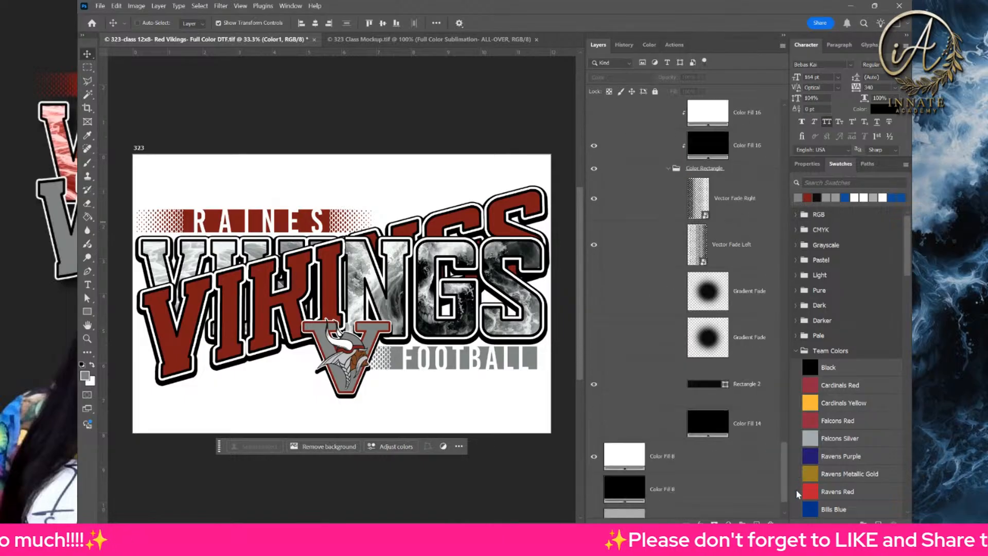
pyautogui.click(595, 407)
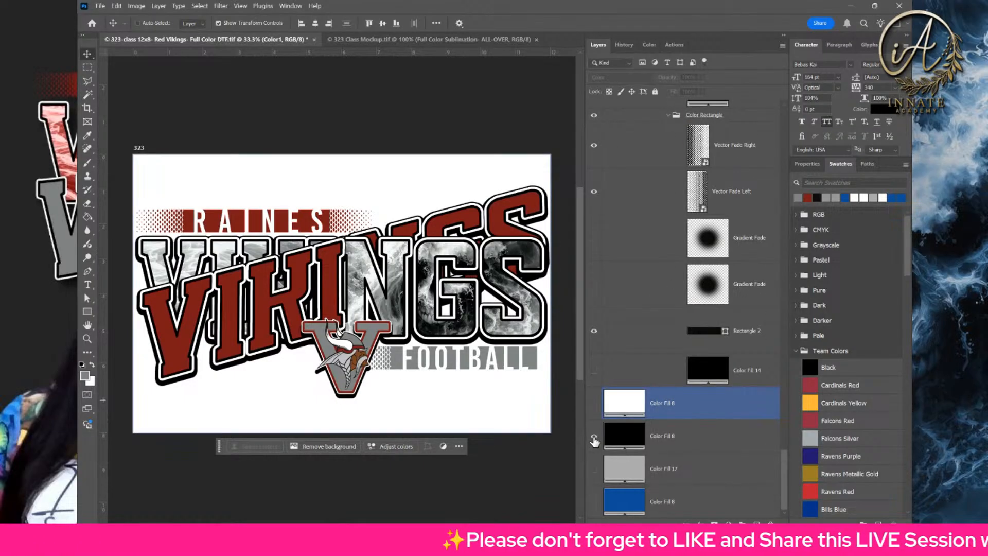
pyautogui.click(595, 439)
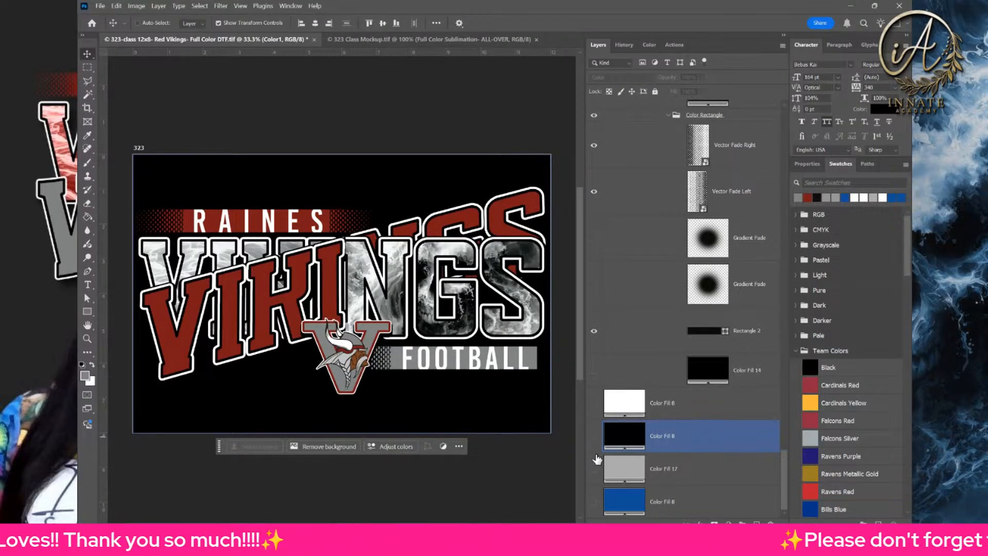
pyautogui.click(595, 439)
pyautogui.click(594, 470)
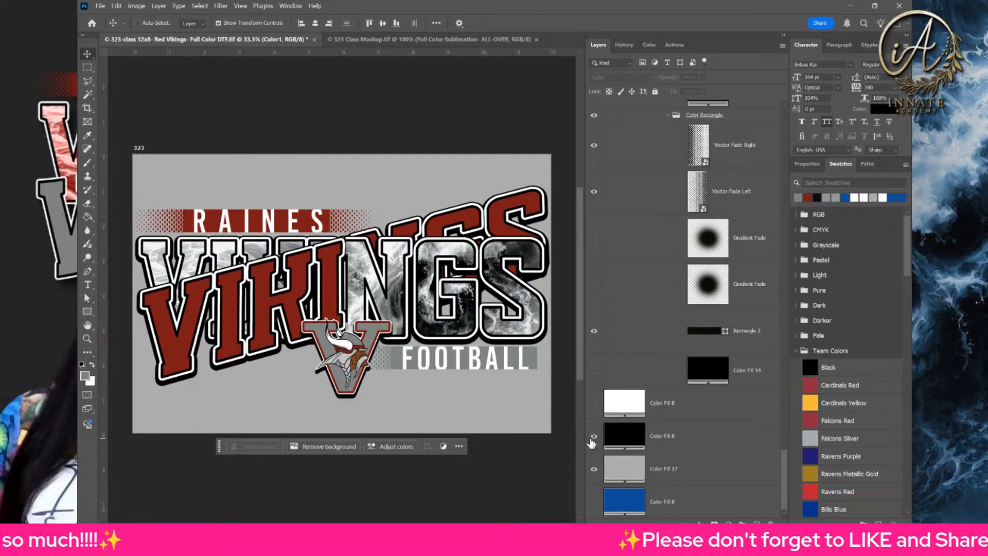
pyautogui.click(593, 437)
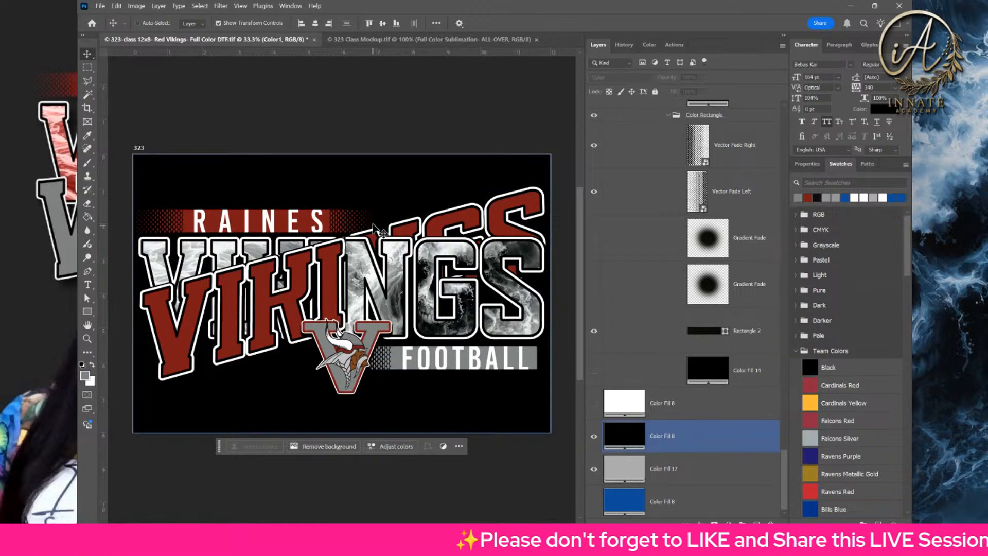
# - Hide the black Color Fill 8 background, check the design over gray, and hide the gray Color Fill 17 background
pyautogui.keyDown('ctrl'); pyautogui.click(388, 349); pyautogui.keyUp('ctrl')
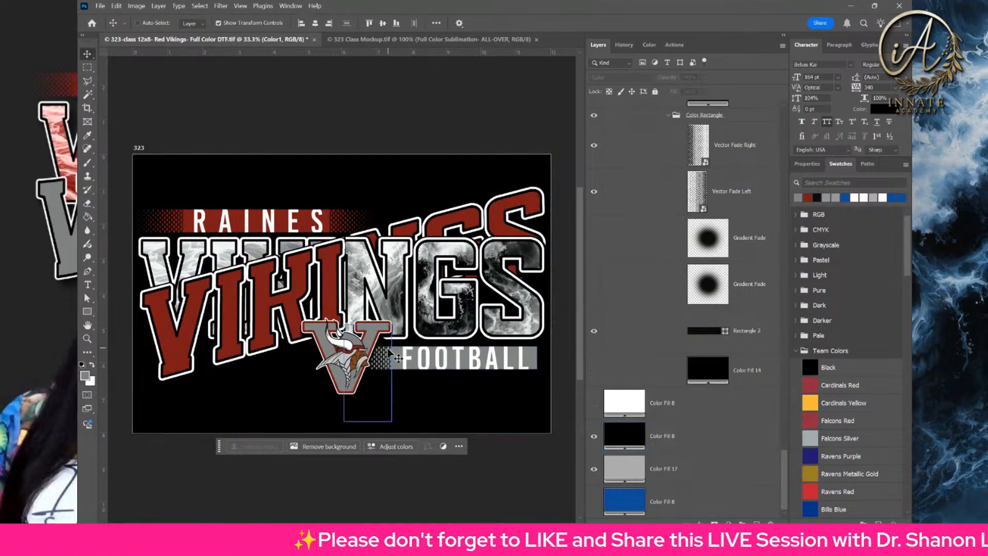
pyautogui.keyDown('ctrl'); pyautogui.click(341, 395); pyautogui.keyUp('ctrl')
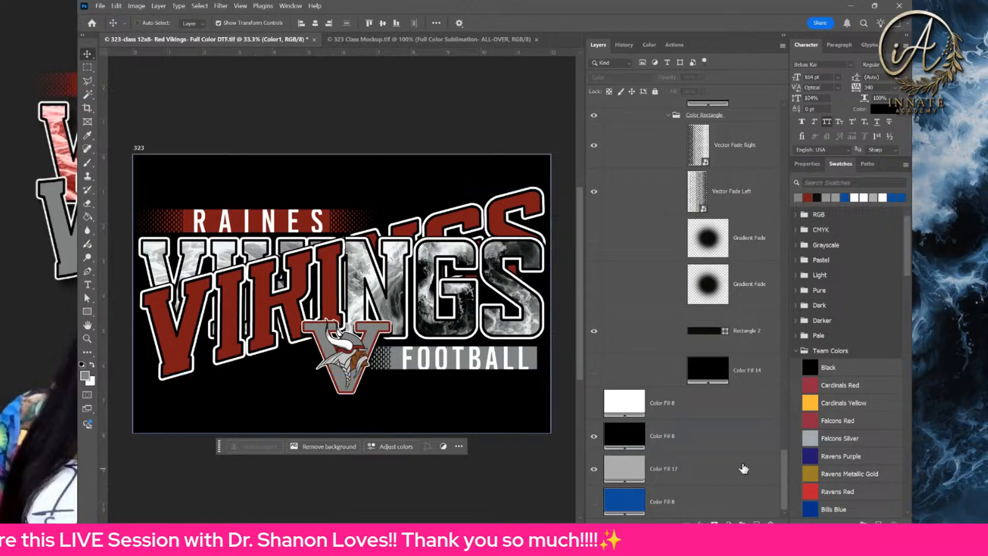
pyautogui.click(600, 458)
pyautogui.click(596, 445)
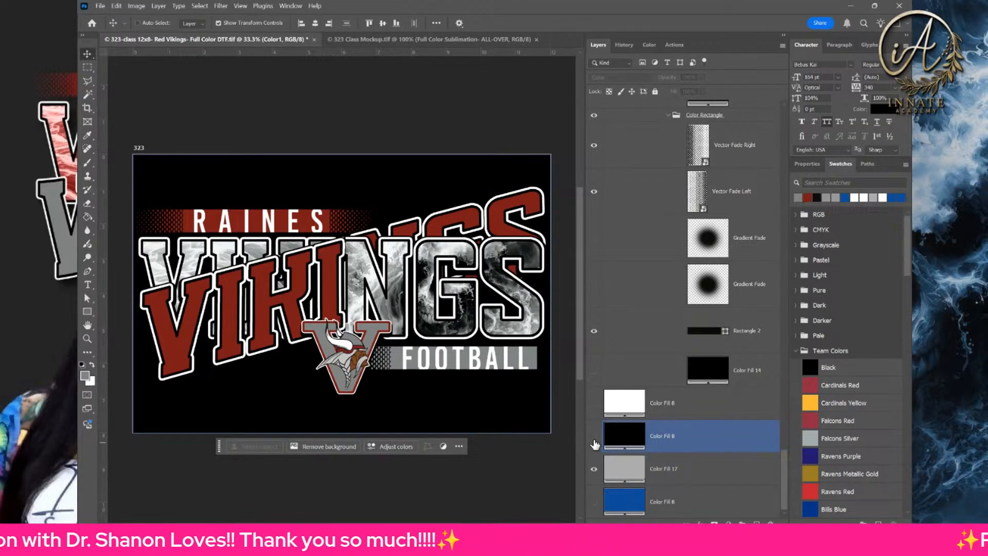
pyautogui.click(594, 441)
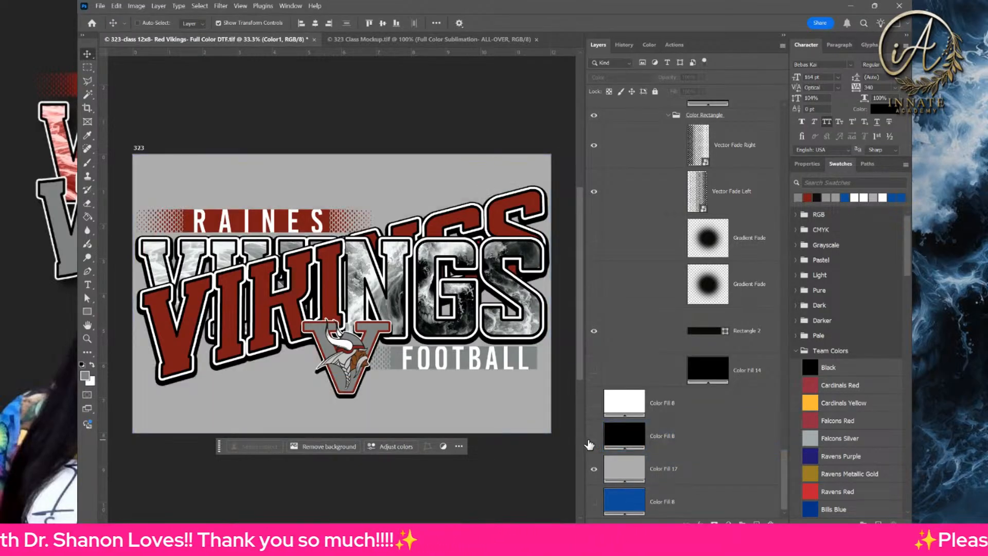
pyautogui.keyDown('ctrl'); pyautogui.click(530, 356); pyautogui.keyUp('ctrl')
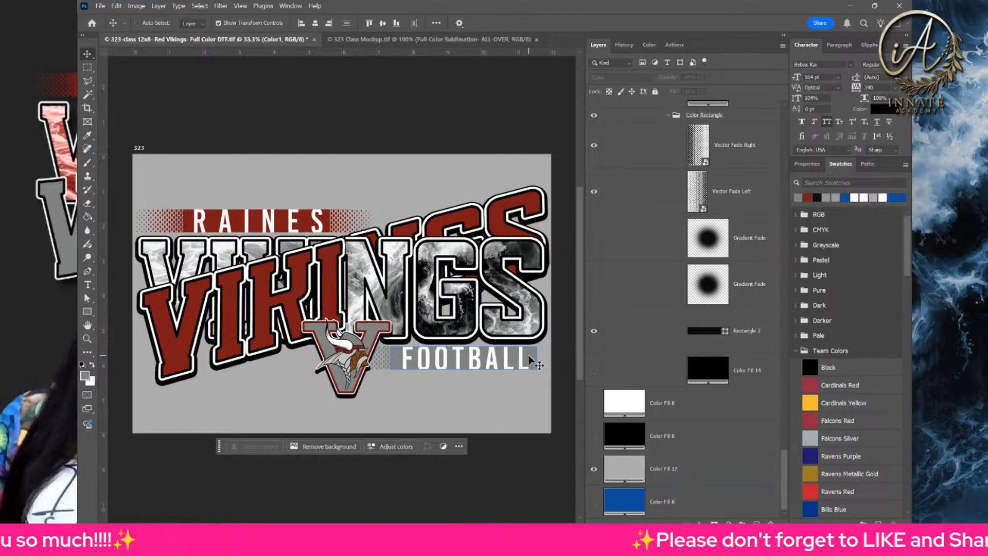
pyautogui.click(599, 476)
pyautogui.click(597, 473)
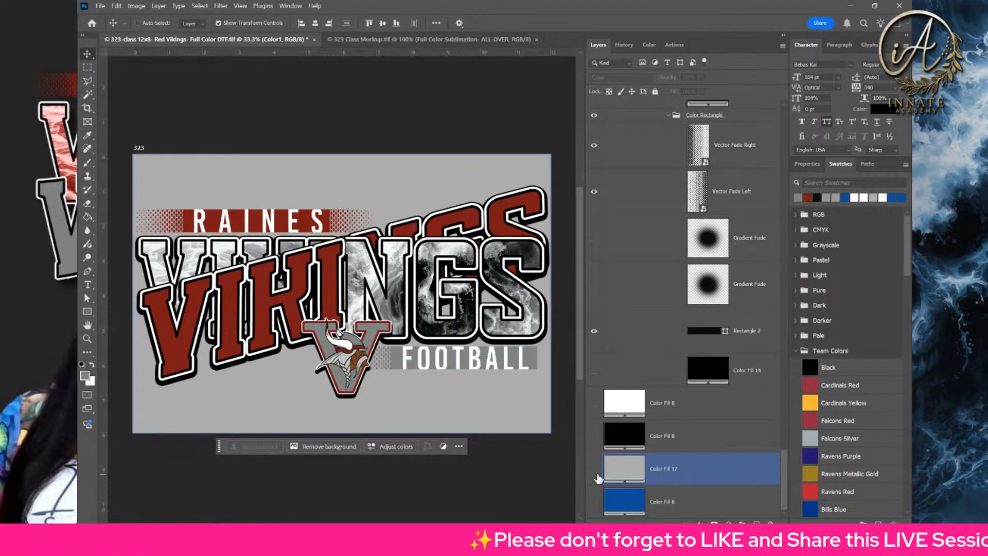
# - Show the blue Color Fill 8 background and recolor it to dark red 801113 sampled from the VIKINGS lettering
pyautogui.click(595, 502)
pyautogui.click(619, 503)
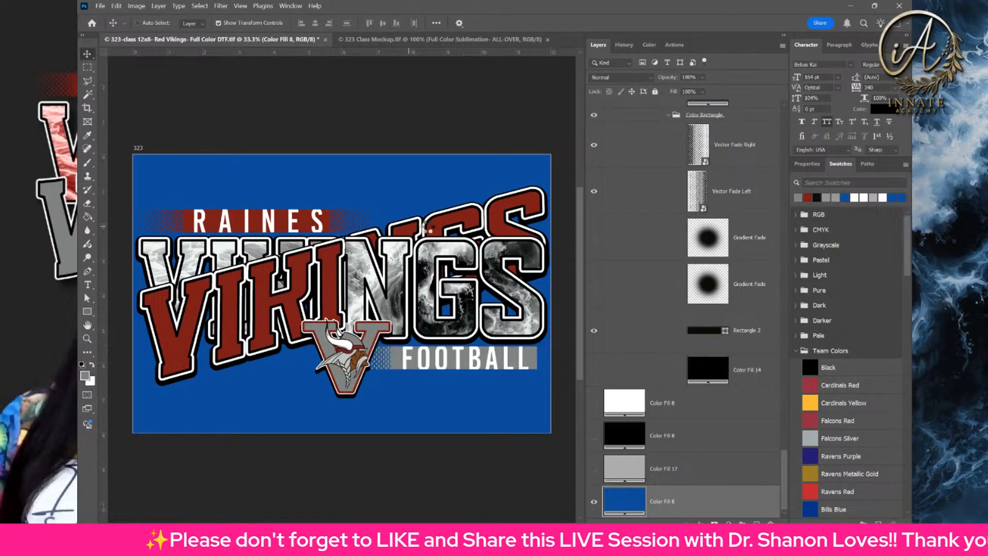
pyautogui.click(460, 220)
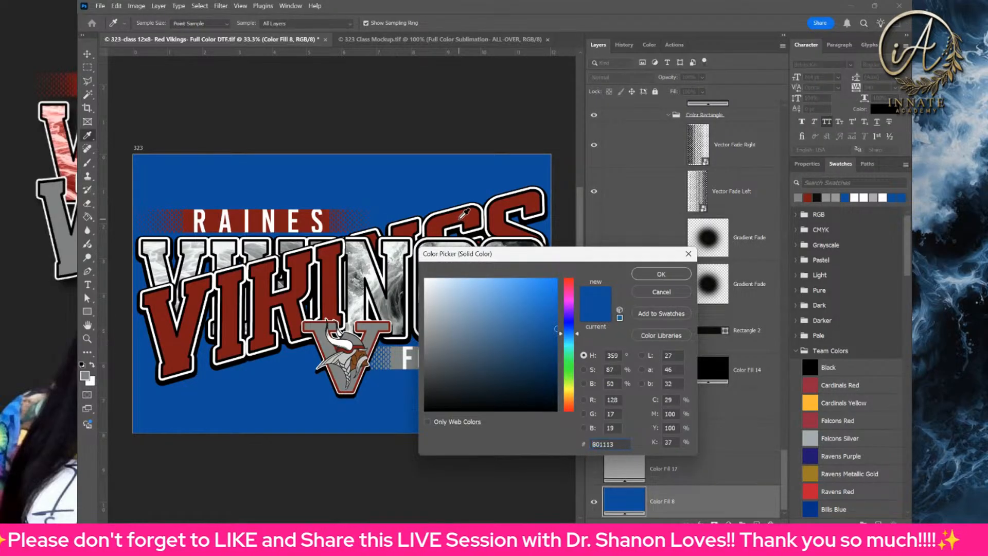
pyautogui.click(653, 276)
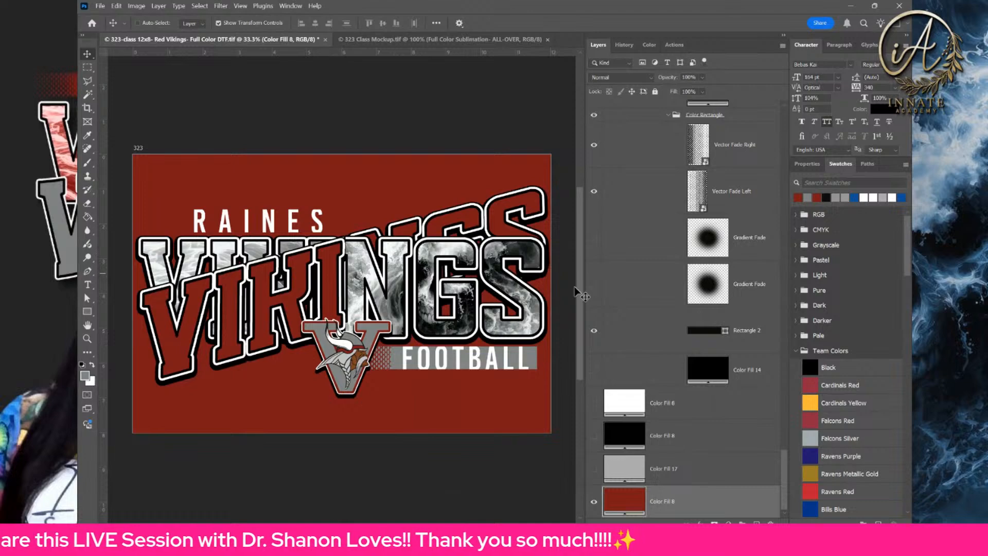
# - Turn the banner behind RAINES white by hiding its red Color1 layer and showing the white Color Fill 16
pyautogui.rightClick(253, 222)
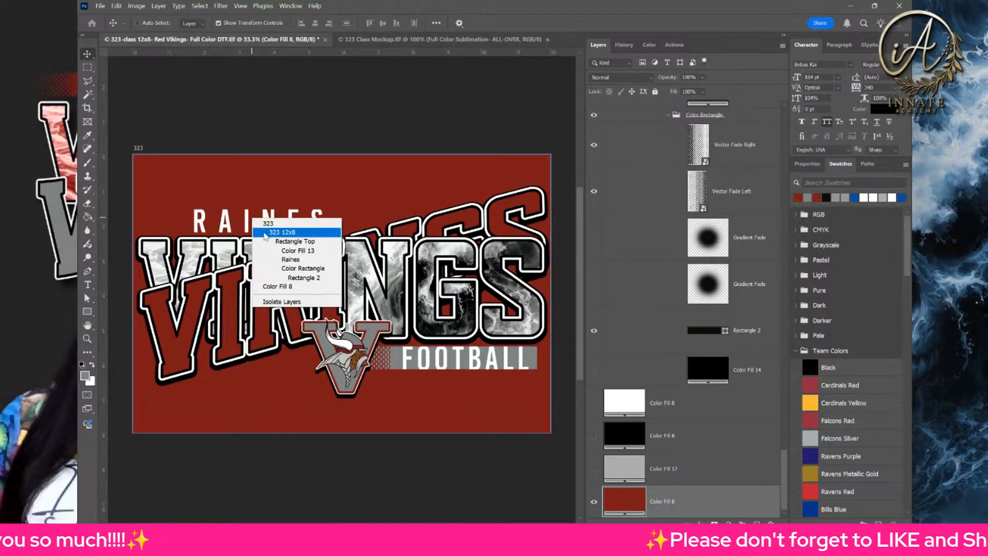
pyautogui.click(303, 268)
pyautogui.scroll(5, 678, 263)
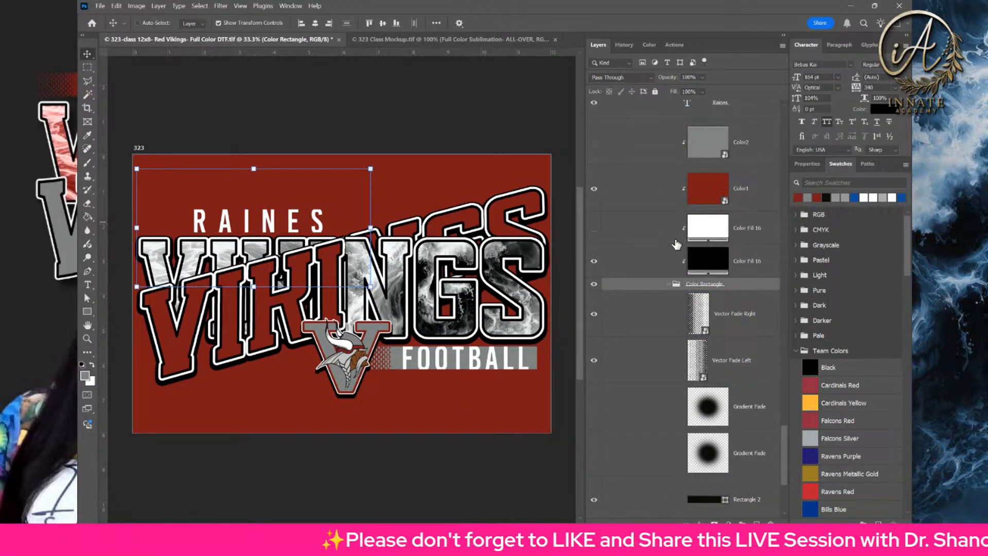
pyautogui.scroll(1, 677, 244)
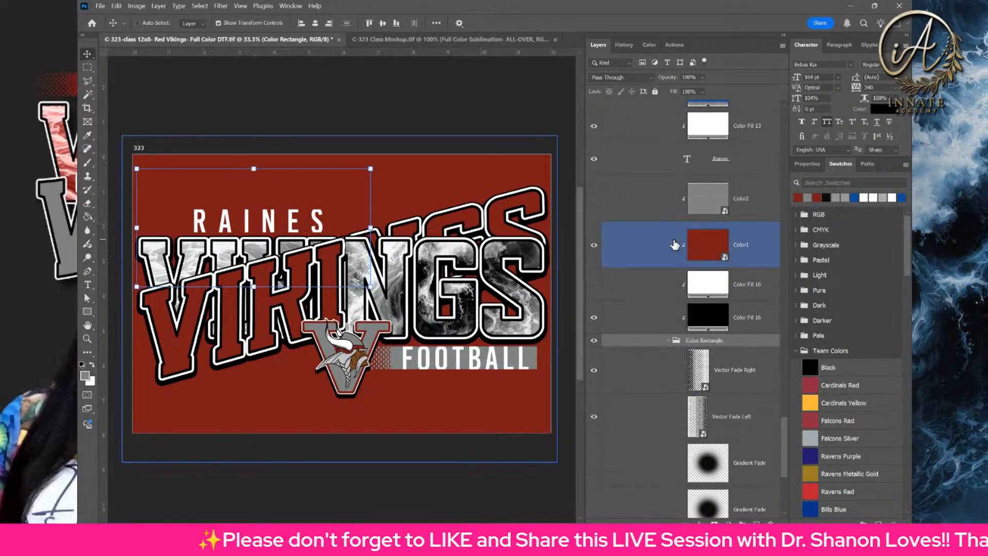
pyautogui.click(595, 247)
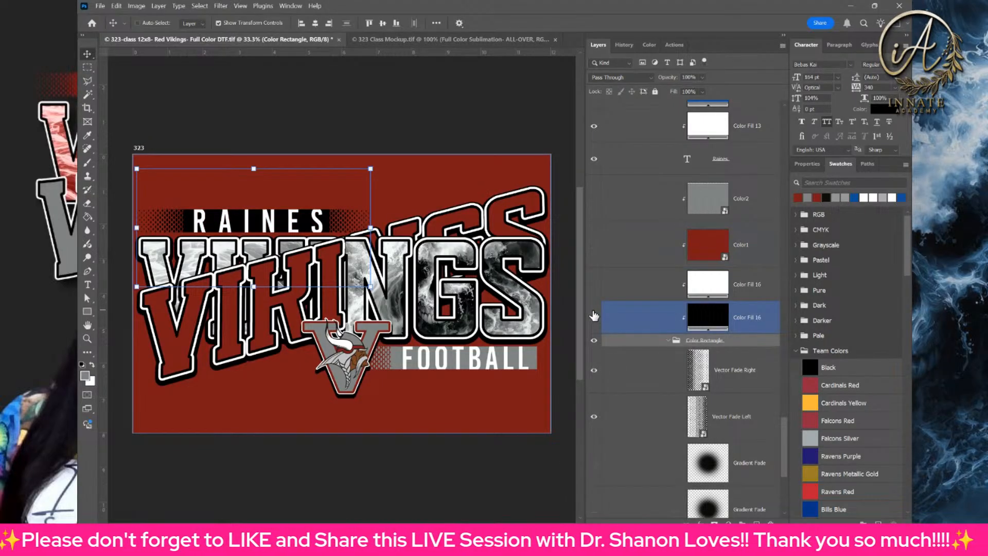
pyautogui.click(594, 316)
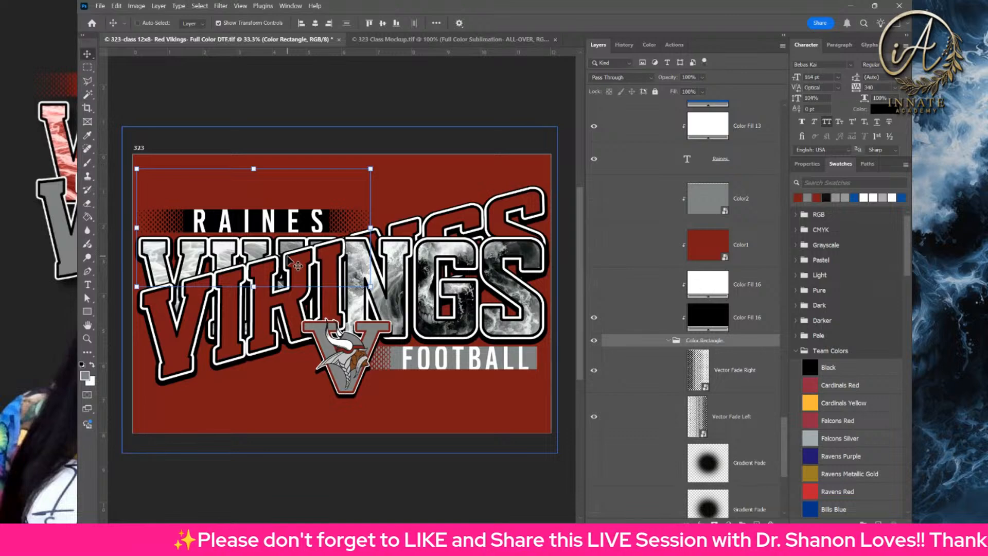
pyautogui.click(692, 365)
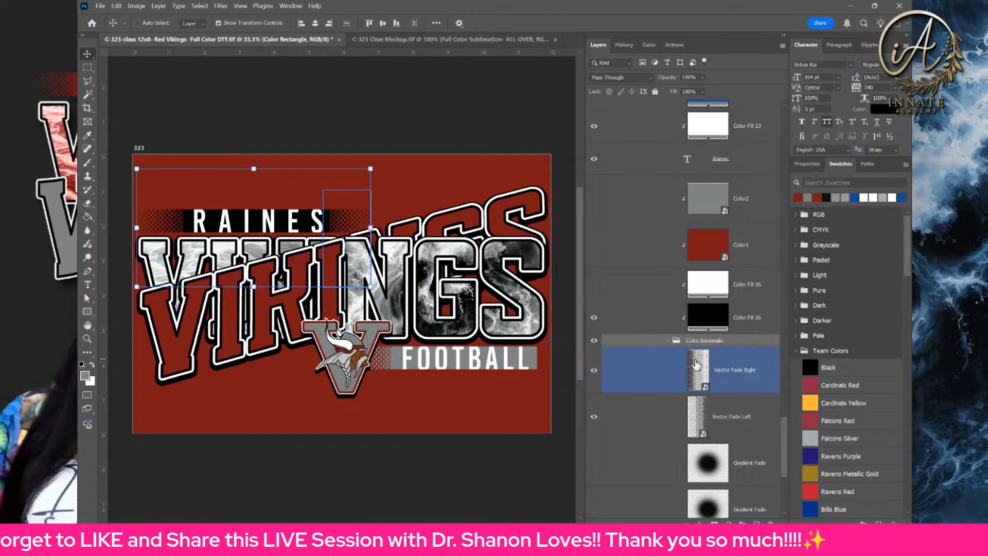
pyautogui.scroll(-1, 696, 363)
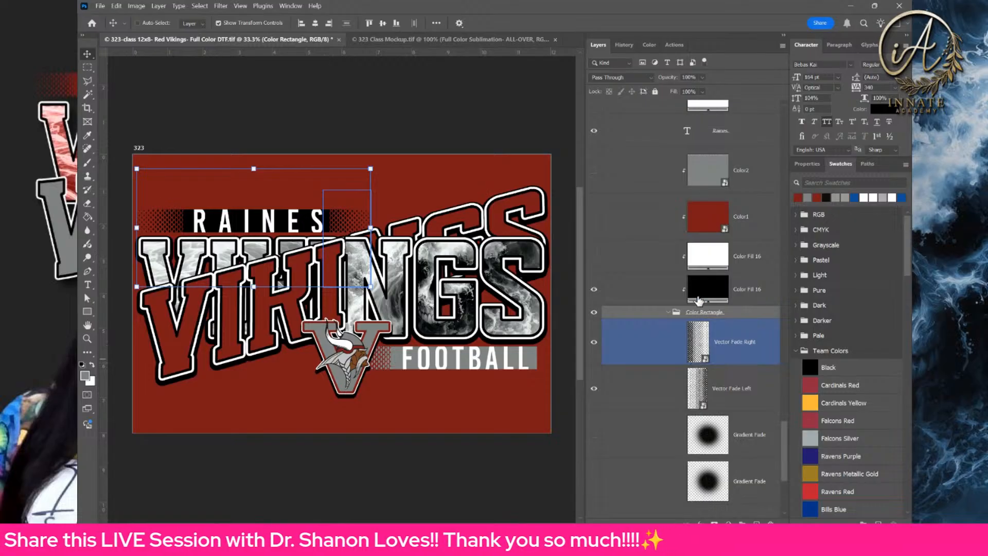
pyautogui.click(595, 257)
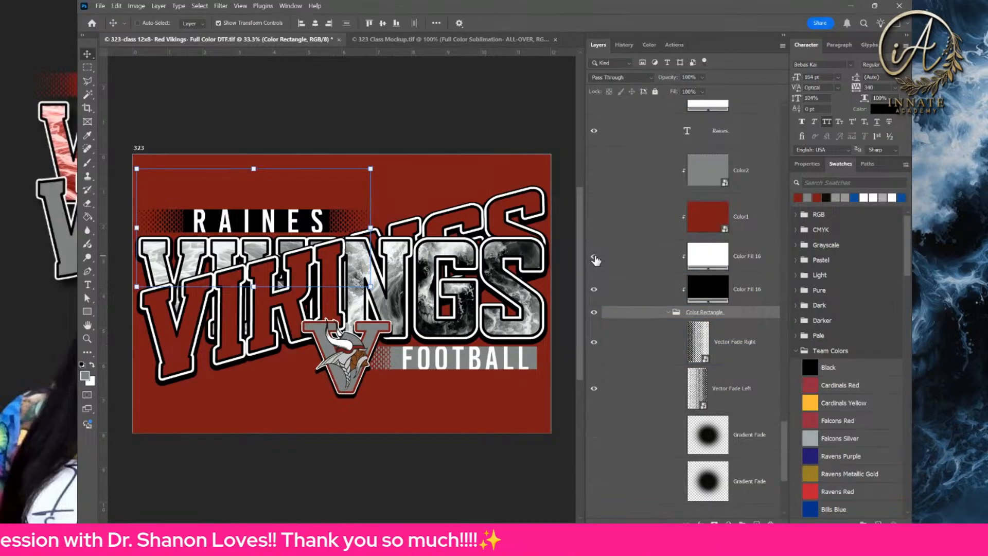
pyautogui.click(594, 259)
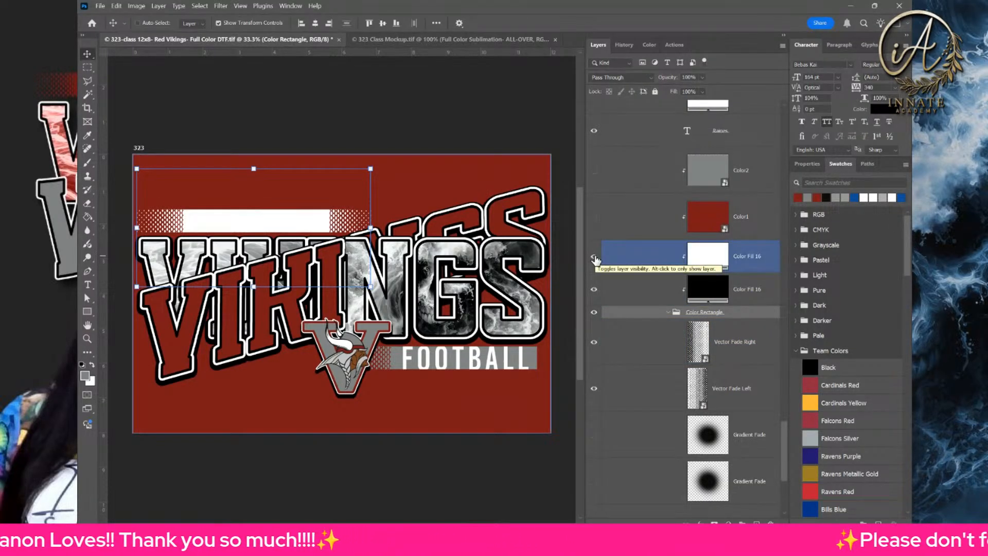
# - Show the blue Color Fill 13 clipped to the Raines text and recolor it to dark red 801113 sampled from the background
pyautogui.scroll(4, 625, 259)
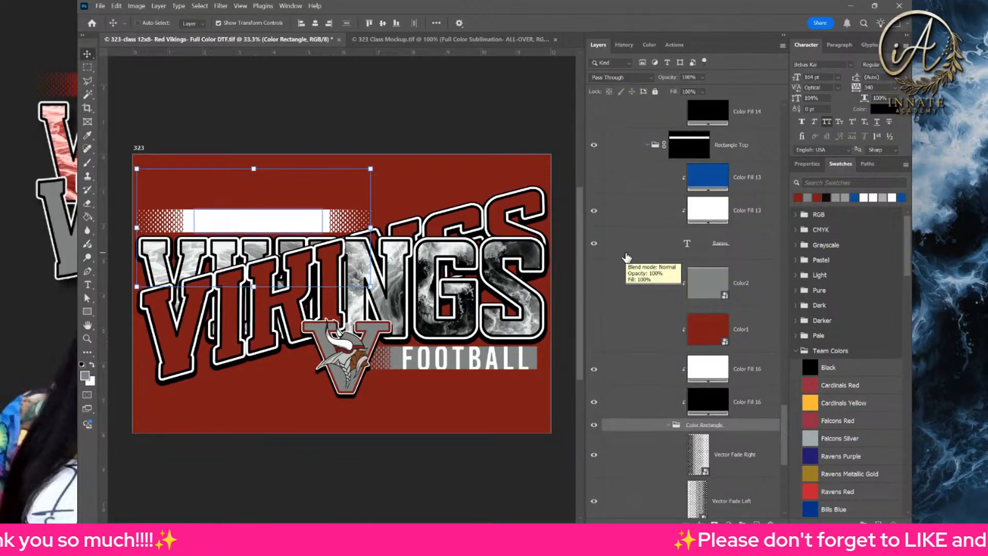
pyautogui.click(726, 242)
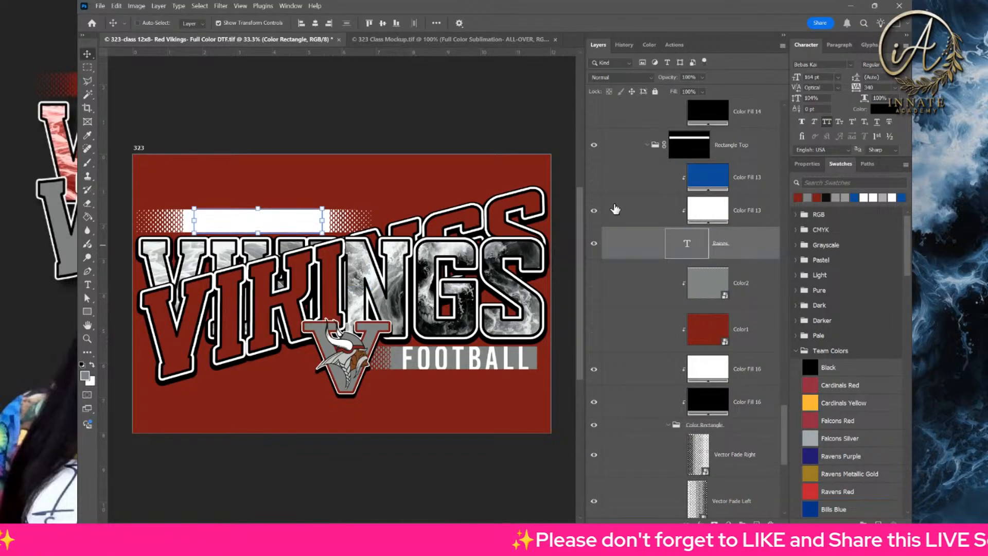
pyautogui.click(594, 177)
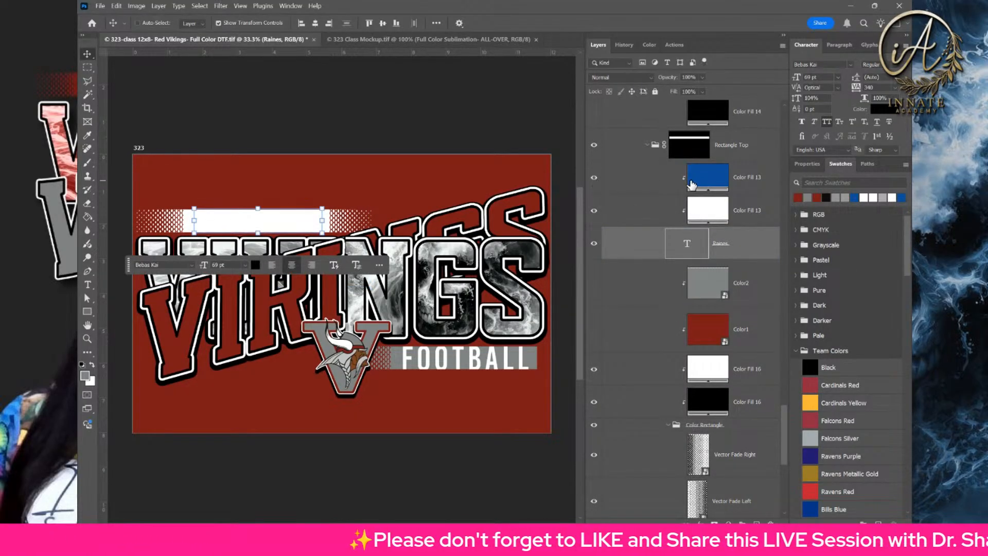
pyautogui.click(640, 184)
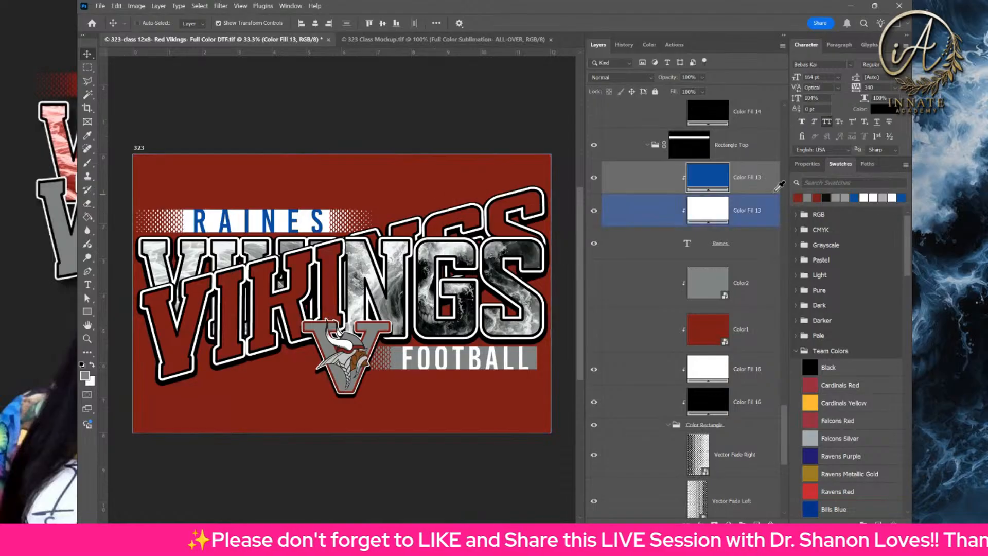
pyautogui.doubleClick(709, 177)
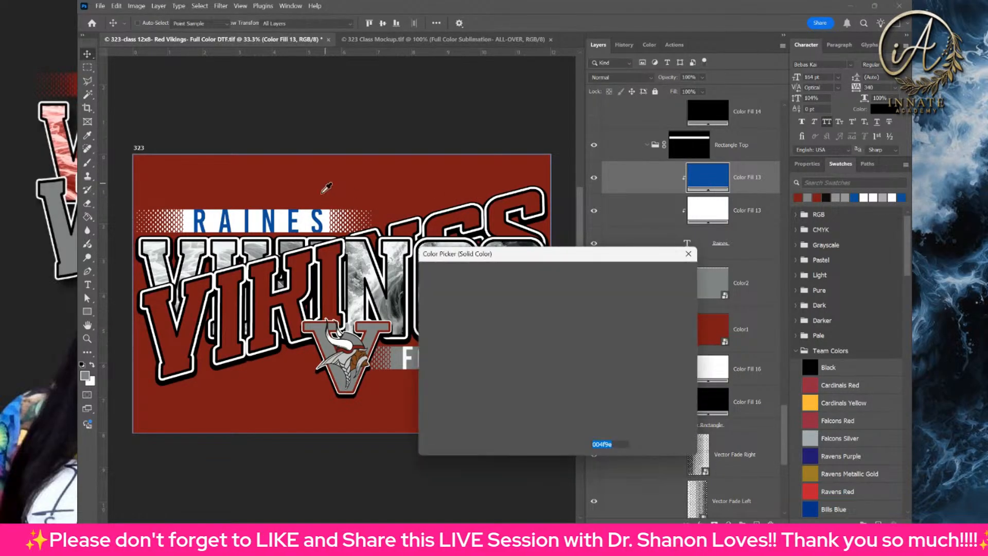
pyautogui.click(332, 182)
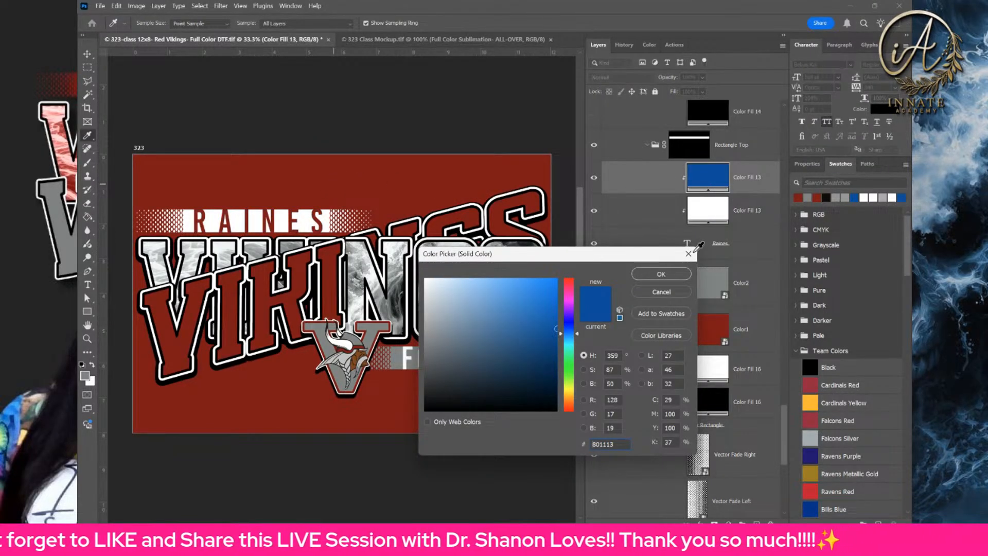
pyautogui.click(661, 274)
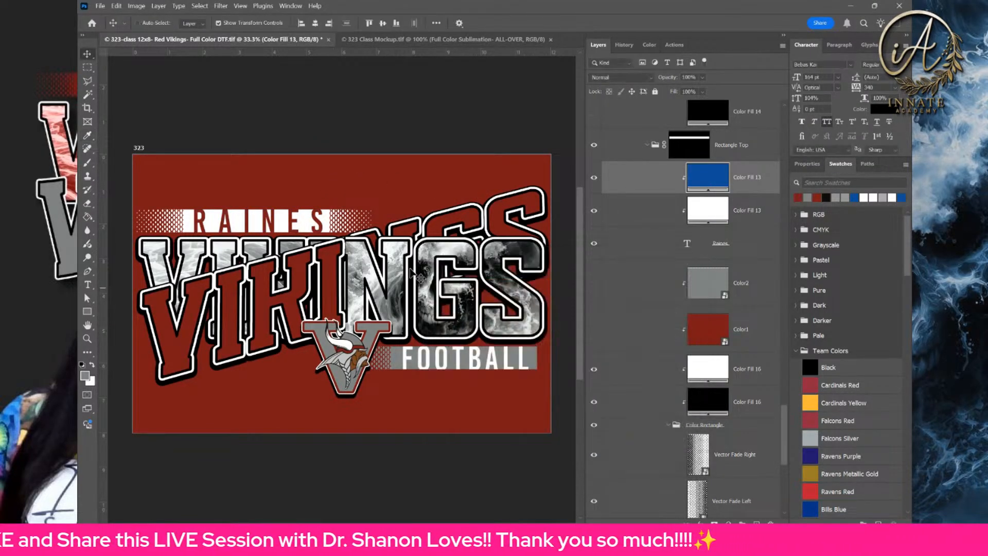
# - Preview the design over the white and black background fills, and leave the gray Color Fill 17 background shown
pyautogui.click(767, 369)
pyautogui.scroll(-2, 725, 372)
pyautogui.click(724, 372)
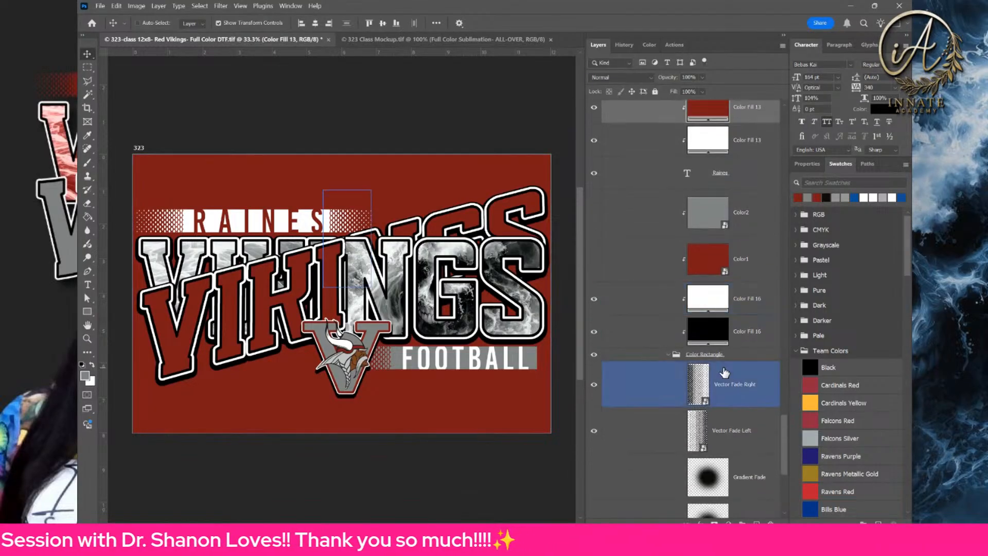
pyautogui.scroll(-5, 725, 372)
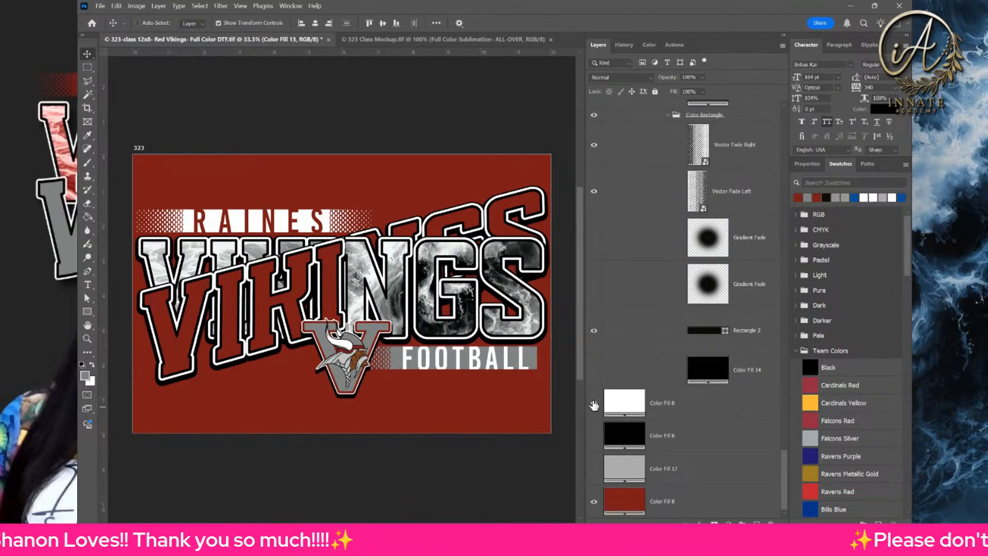
pyautogui.click(594, 406)
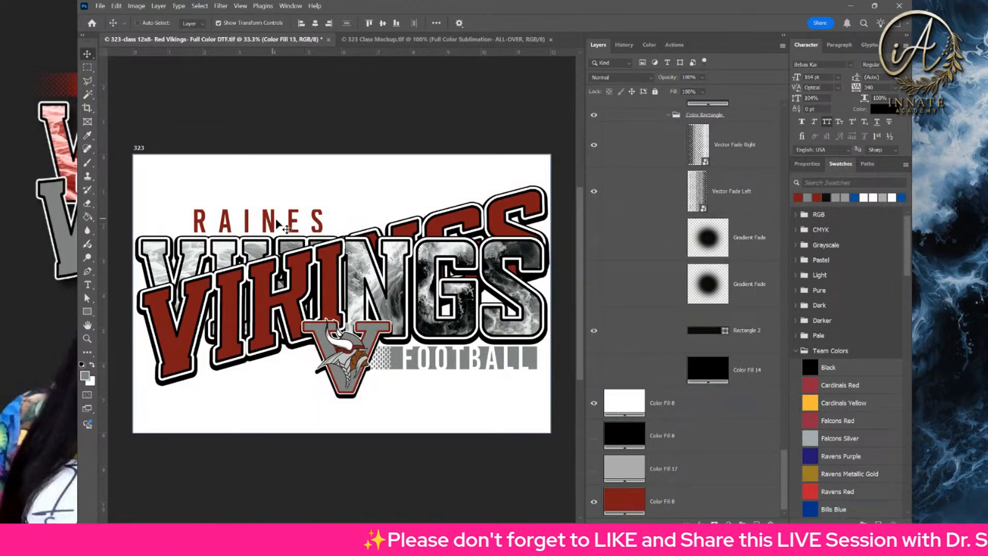
pyautogui.click(594, 403)
pyautogui.click(593, 437)
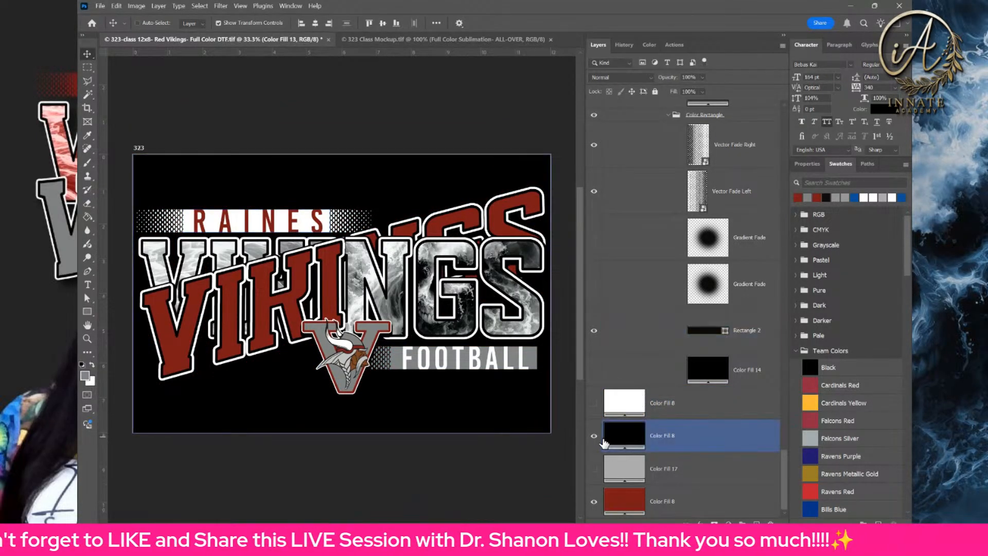
pyautogui.click(593, 437)
pyautogui.click(593, 470)
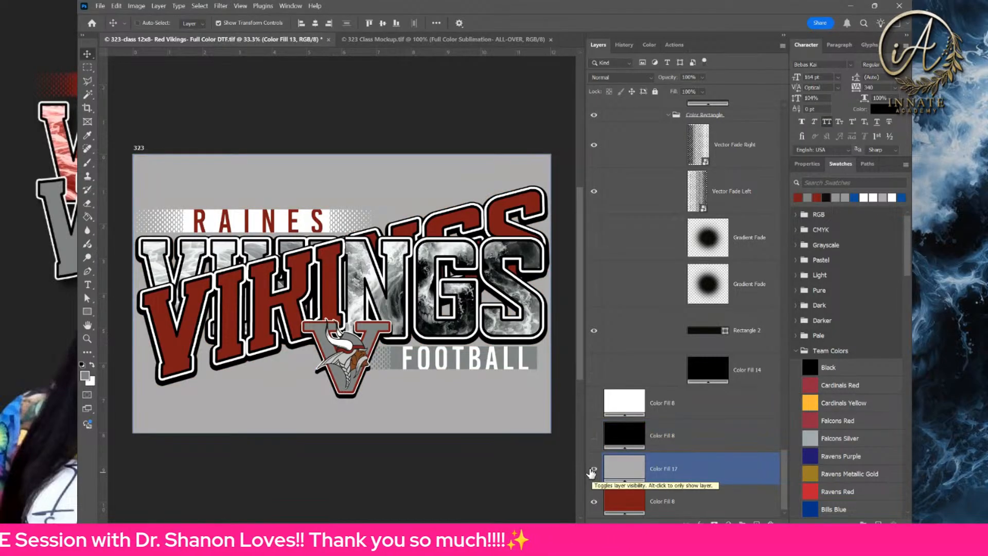
# - Turn the banner behind FOOTBALL white by showing its white Color Fill 16 and hiding the gray Color2 layer
pyautogui.rightClick(451, 363)
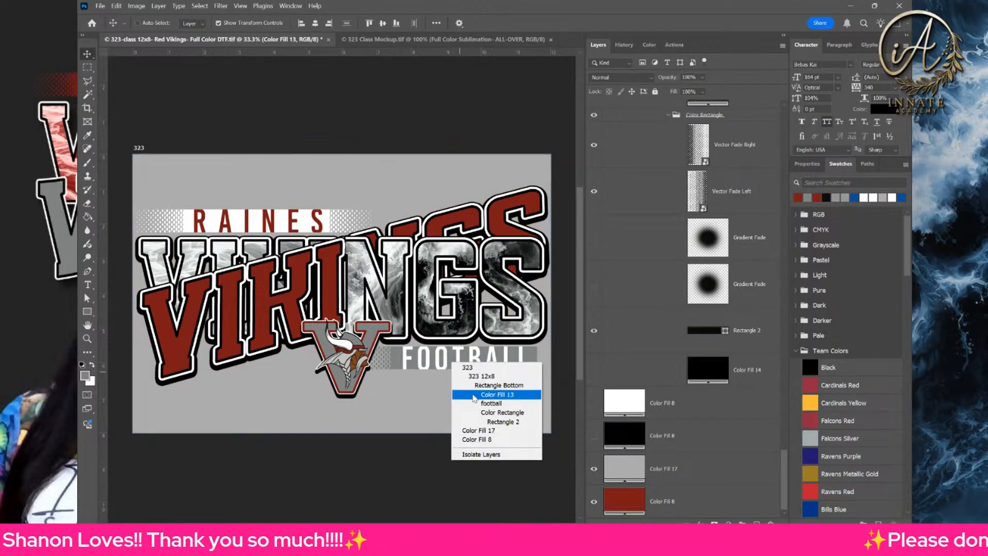
pyautogui.click(487, 421)
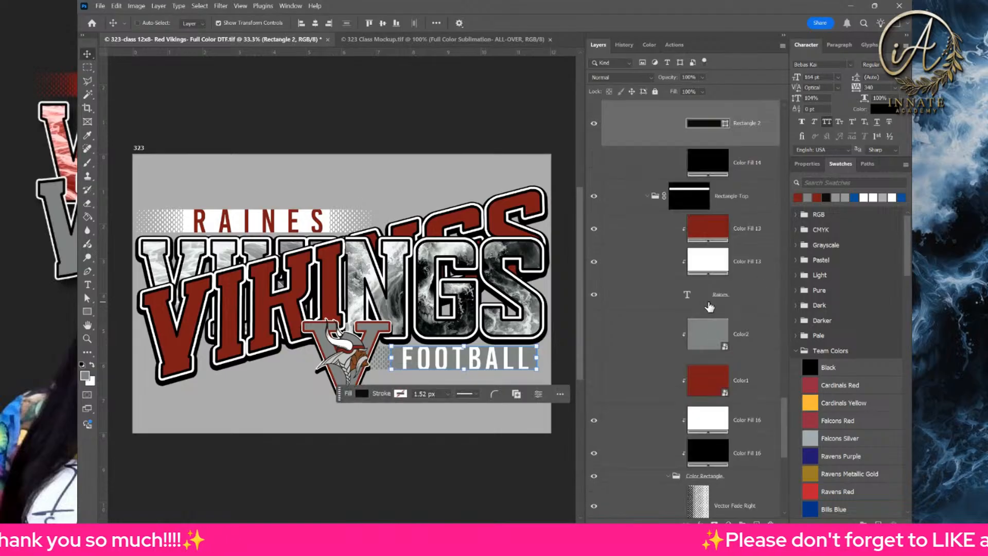
pyautogui.scroll(4, 711, 302)
pyautogui.scroll(-5, 711, 303)
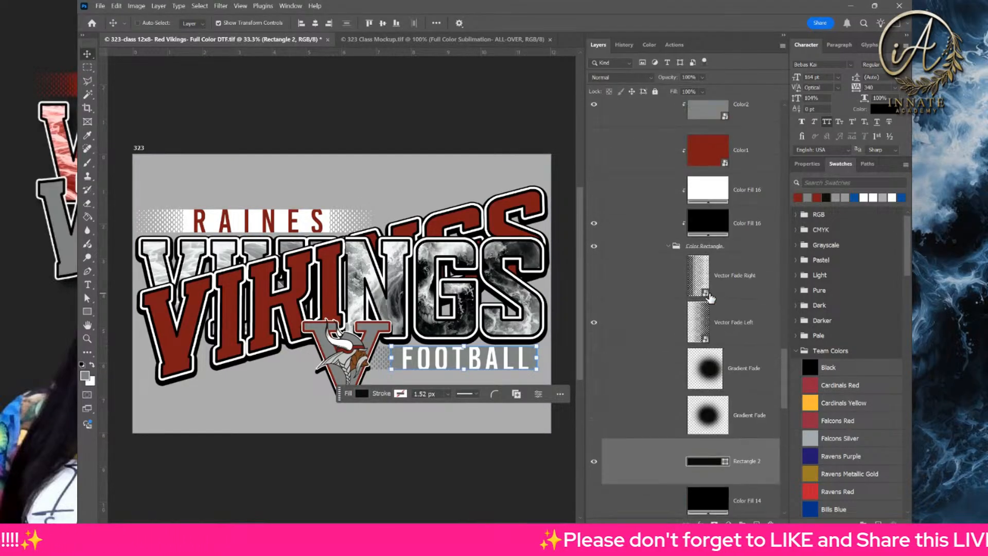
pyautogui.click(595, 275)
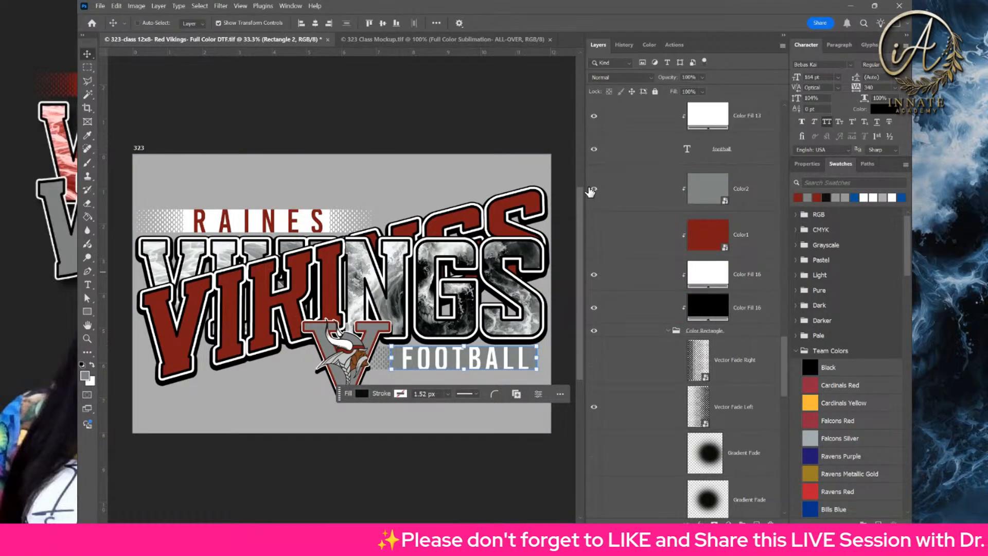
pyautogui.scroll(2, 664, 208)
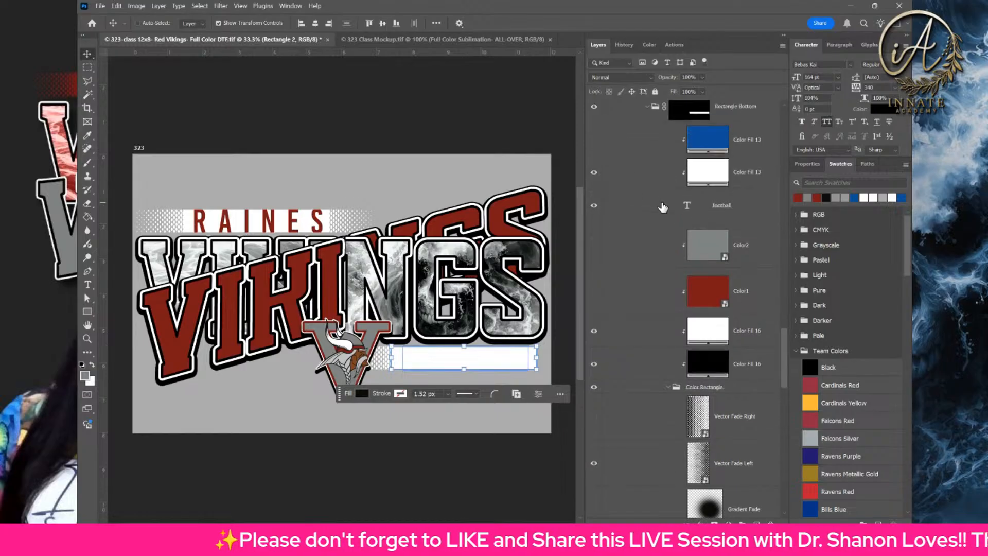
# - Recolor the blue Color Fill 13 clipped to the football text to dark red 801113 sampled from VIKINGS, show it and hide the white fill
pyautogui.click(669, 208)
pyautogui.doubleClick(708, 180)
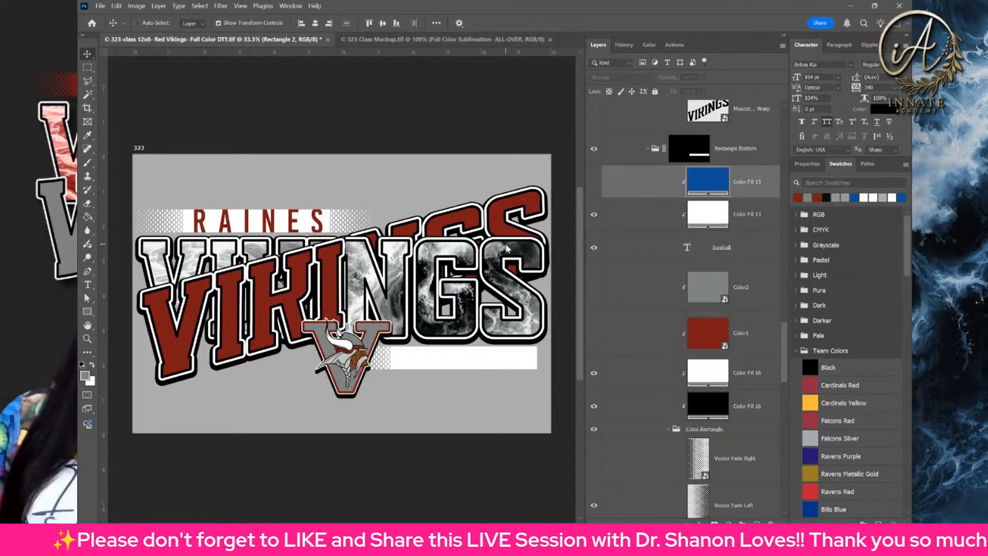
pyautogui.click(495, 218)
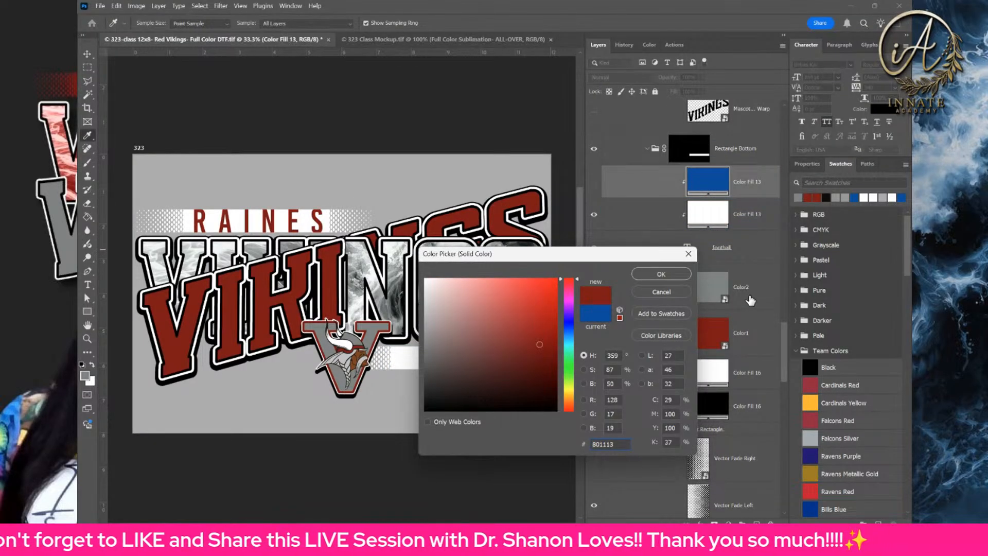
pyautogui.click(661, 275)
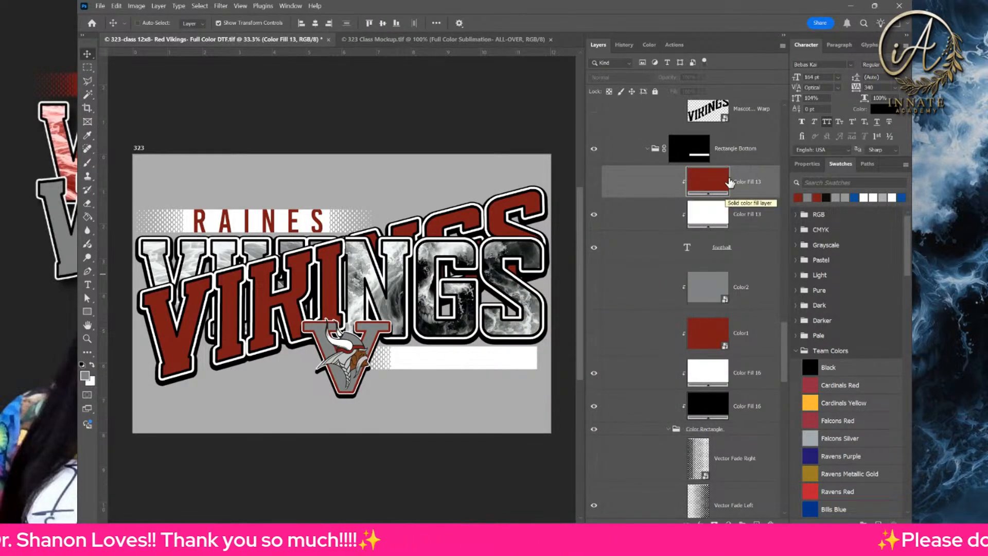
pyautogui.click(695, 206)
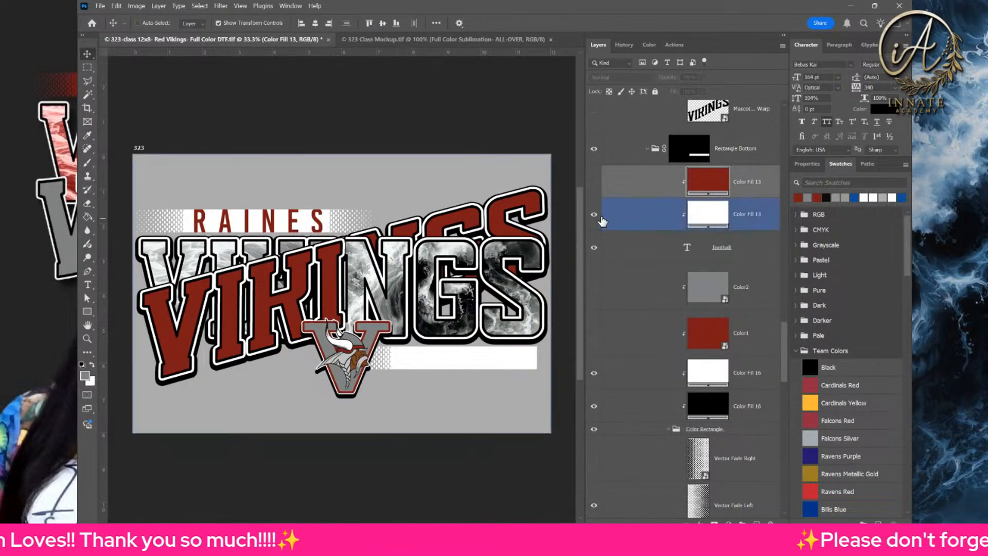
pyautogui.click(594, 184)
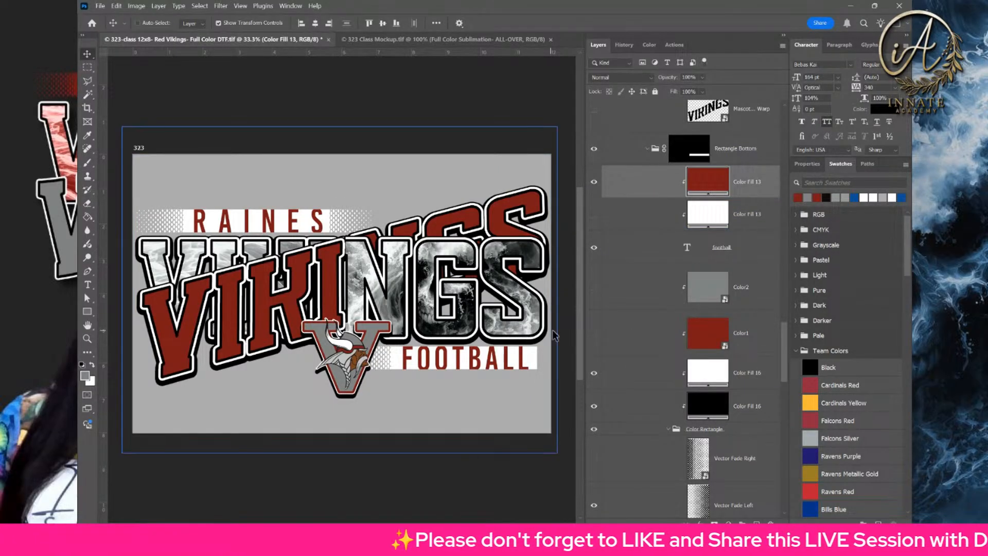
pyautogui.click(605, 381)
# - Select the 323 12x8 group and save the full color DTF document
pyautogui.scroll(6, 640, 323)
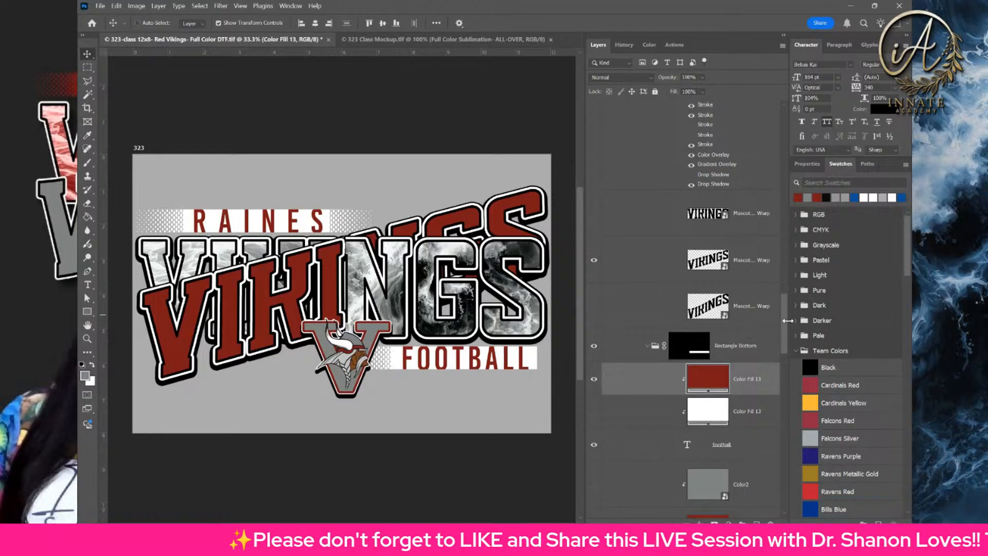
pyautogui.moveTo(783, 317); pyautogui.dragTo(783, 118)
pyautogui.click(699, 122)
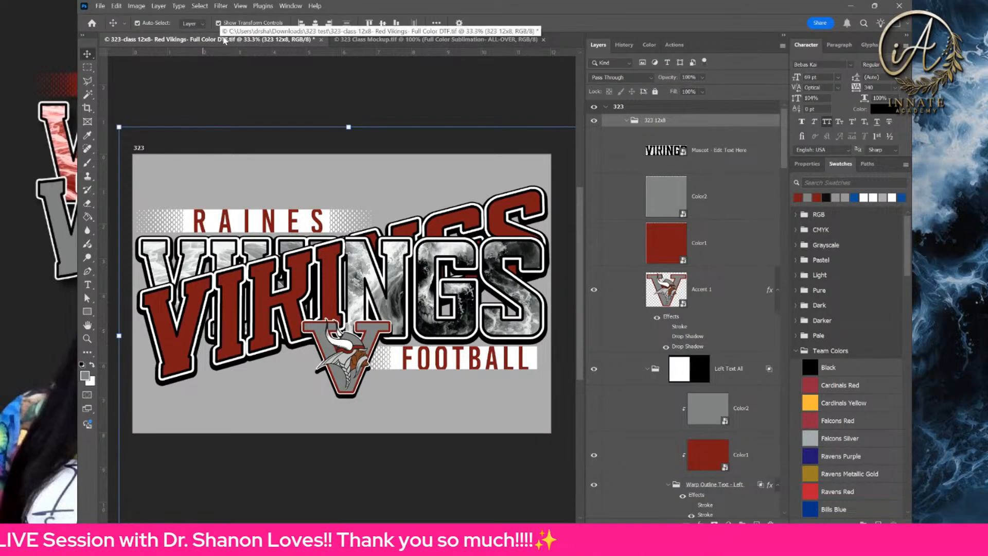
pyautogui.hotkey('ctrl', 's')
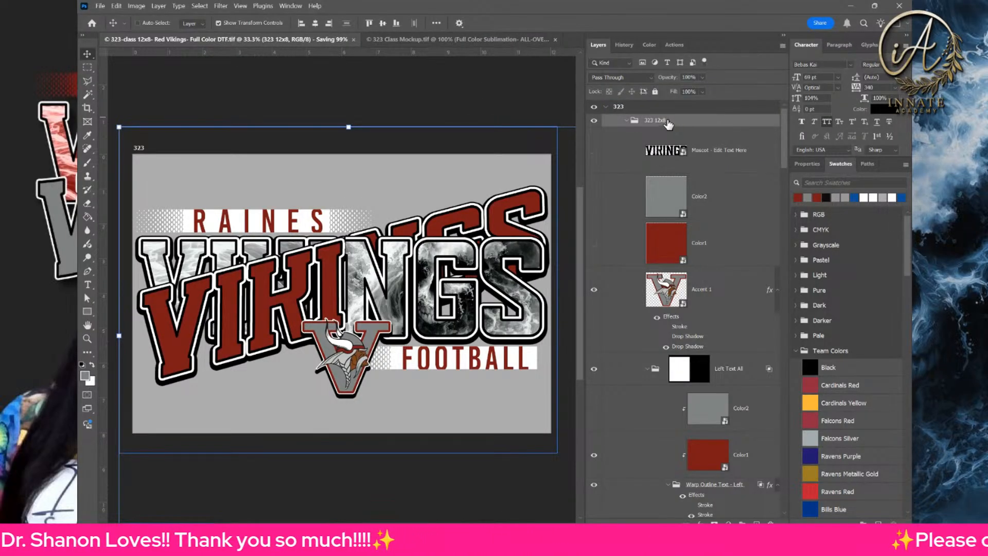
# - Quick-export the 323 12x8 group as a PNG named 323 12x8 Red Vikings DTF in the 323 Red Vikings folder
pyautogui.rightClick(668, 124)
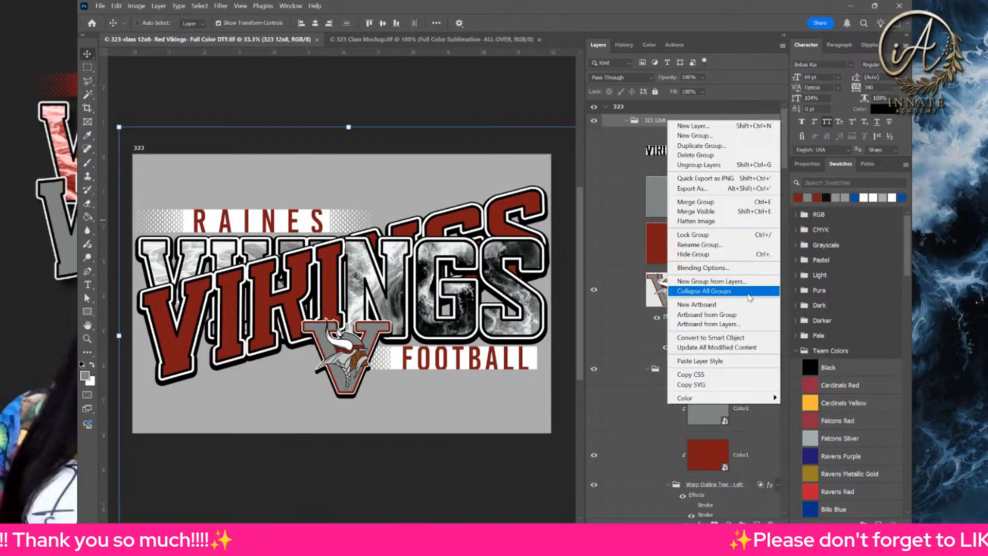
pyautogui.click(708, 178)
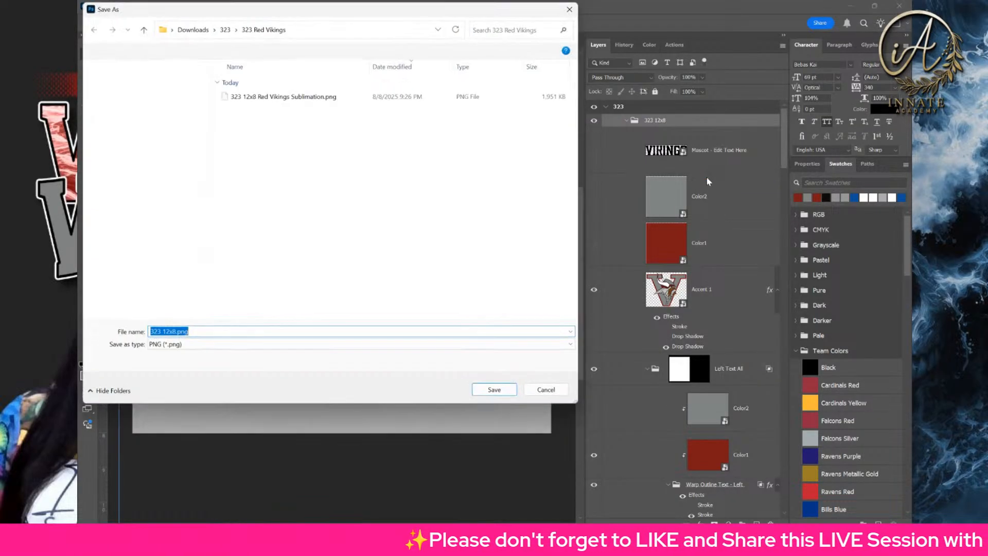
pyautogui.click(290, 97)
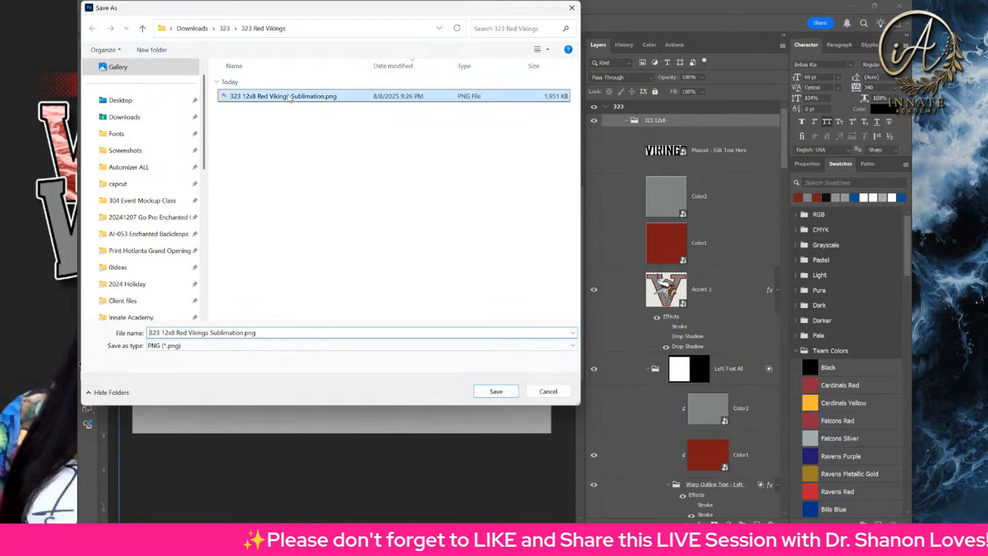
pyautogui.click(221, 333)
pyautogui.doubleClick(233, 332)
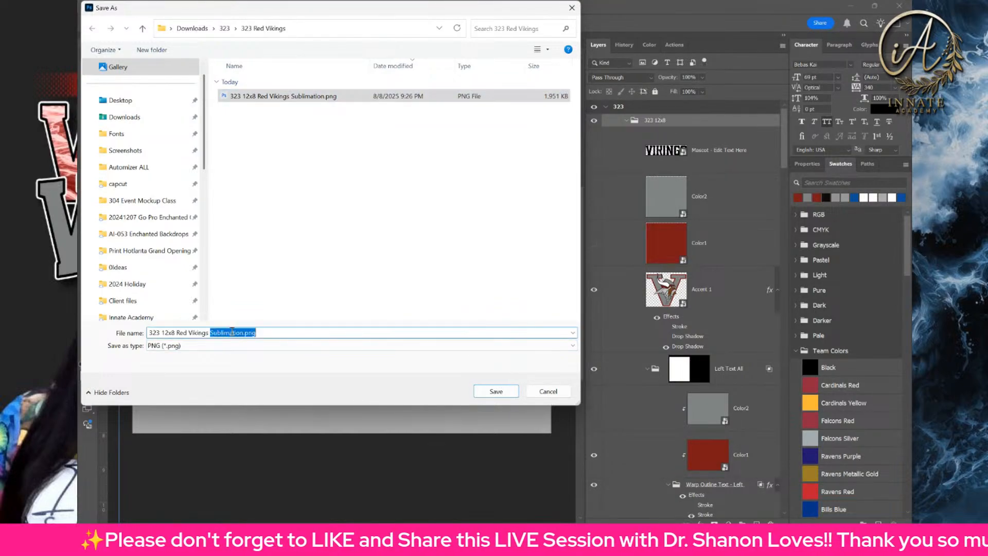
pyautogui.write('DTF')
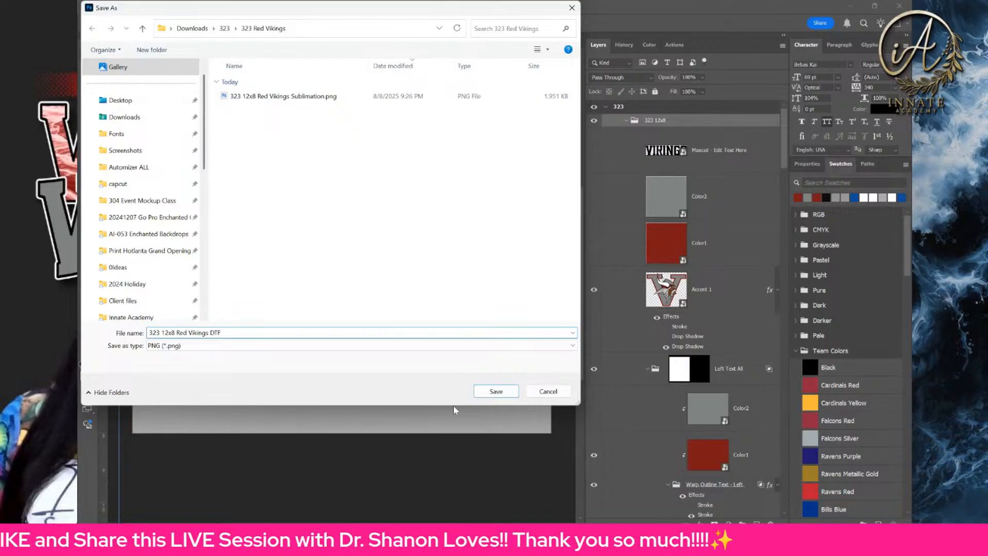
pyautogui.click(495, 390)
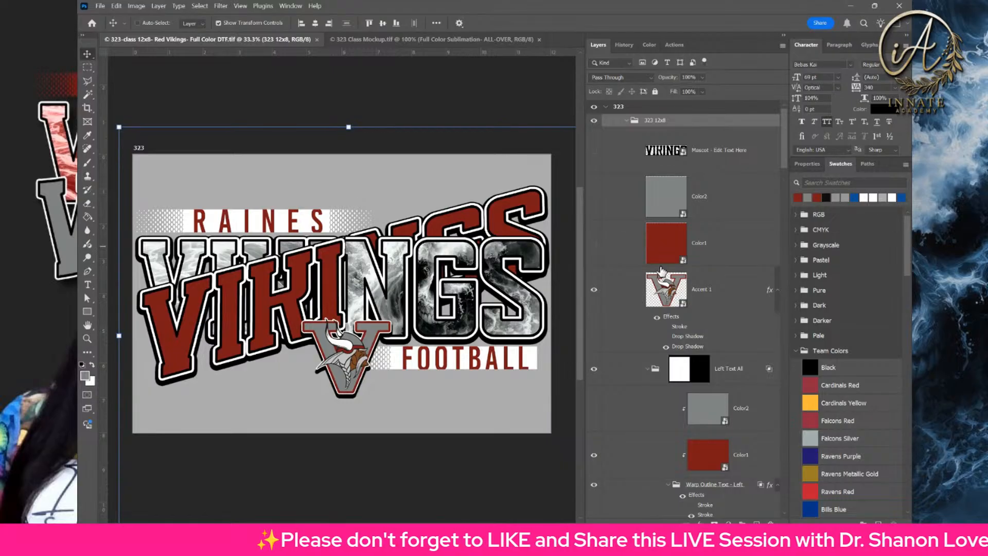
# - Open the Accent 1 smart object, move the Vikings logo layer above the 2 color black and white screen print group, and hide and collapse that group
pyautogui.click(664, 284)
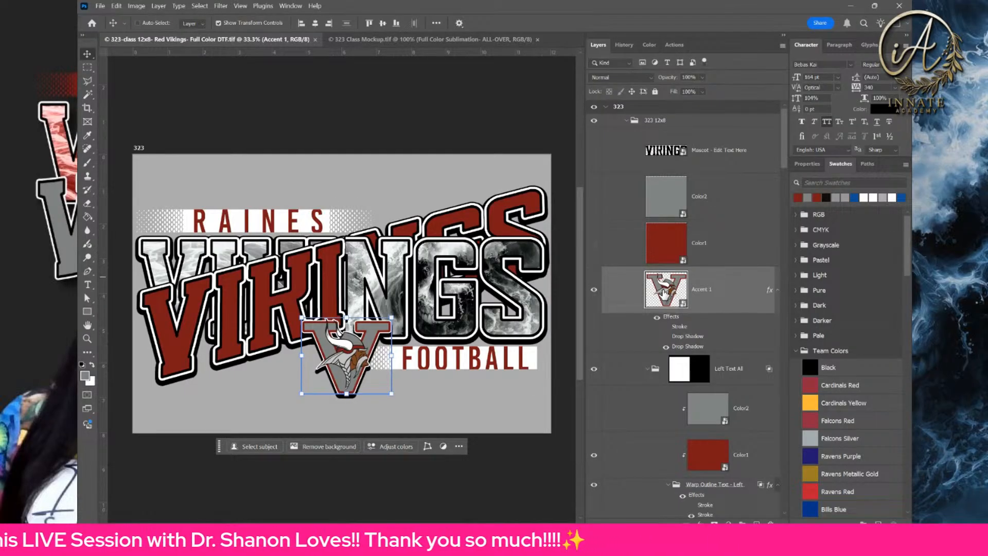
pyautogui.doubleClick(664, 293)
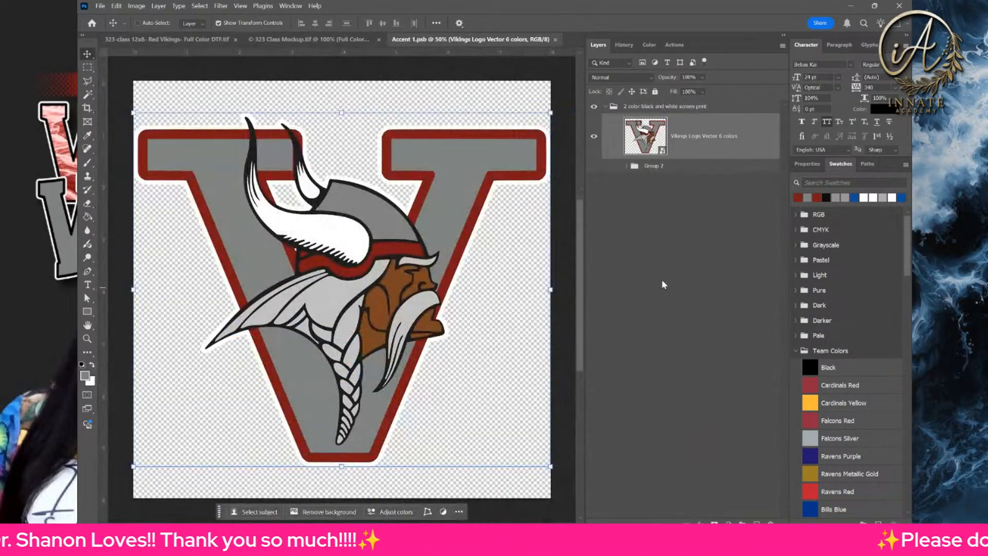
pyautogui.rightClick(711, 133)
pyautogui.click(697, 133)
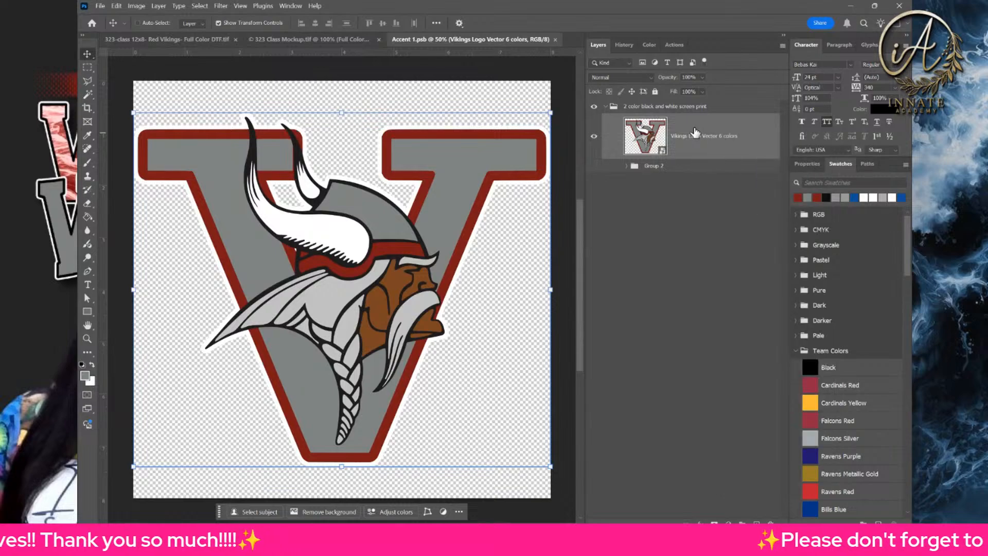
pyautogui.click(610, 108)
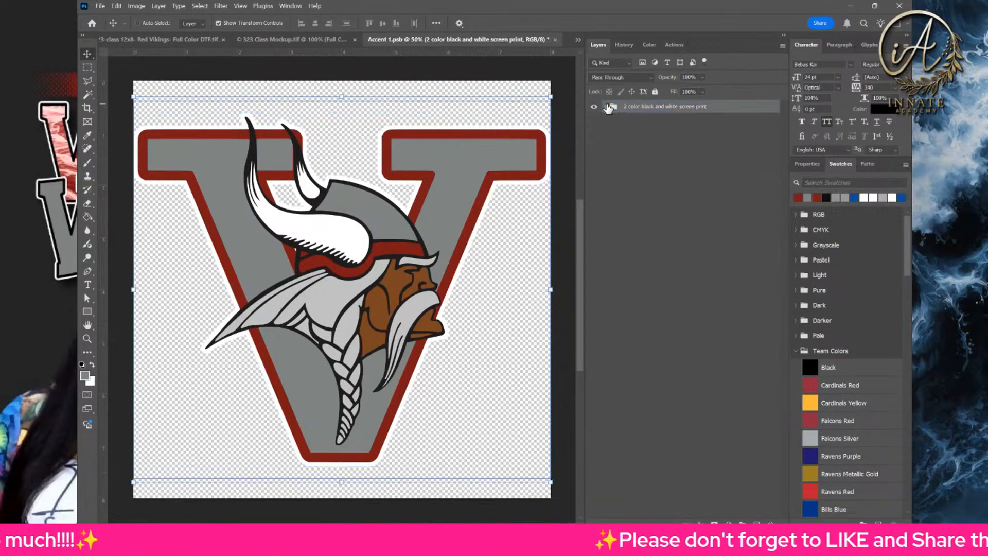
pyautogui.moveTo(653, 132); pyautogui.dragTo(672, 101)
pyautogui.click(594, 152)
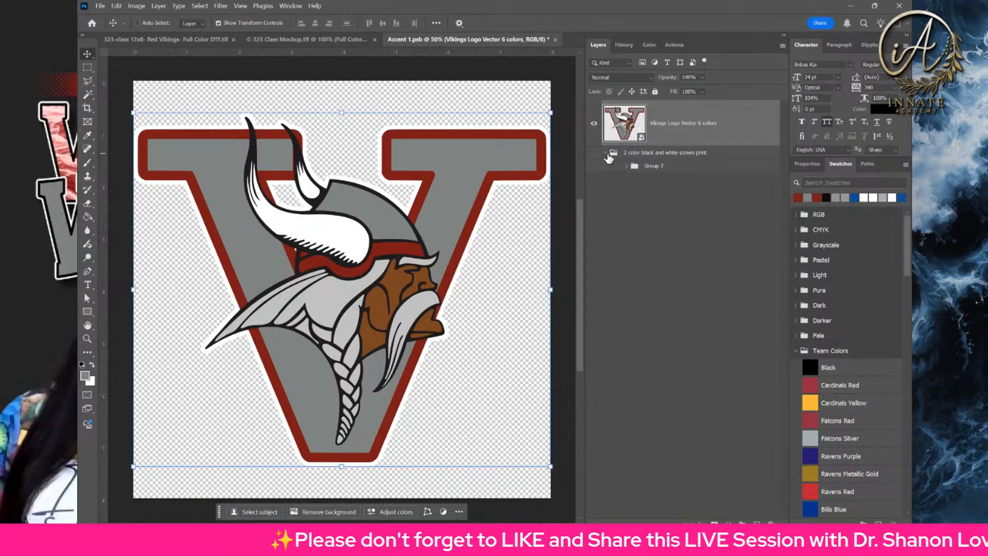
pyautogui.click(606, 152)
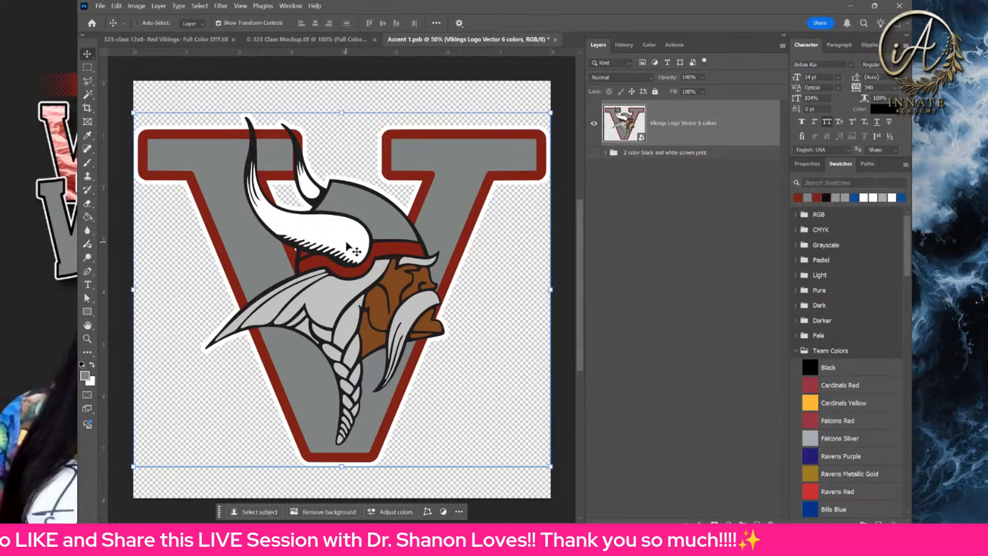
# - Duplicate the Vikings Logo Vector 6 colors layer and hide the lower copy as a backup
pyautogui.rightClick(662, 136)
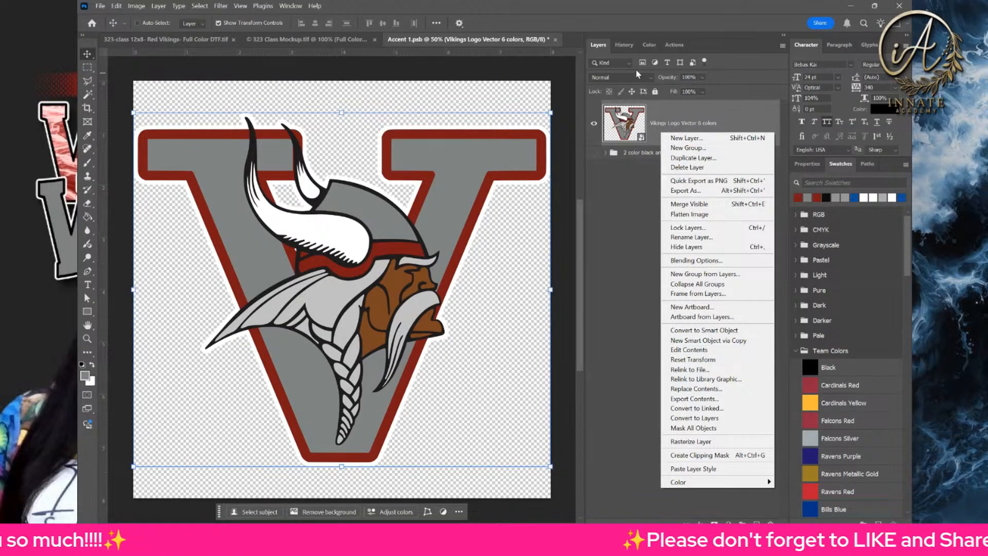
pyautogui.click(657, 127)
pyautogui.rightClick(659, 125)
pyautogui.click(688, 151)
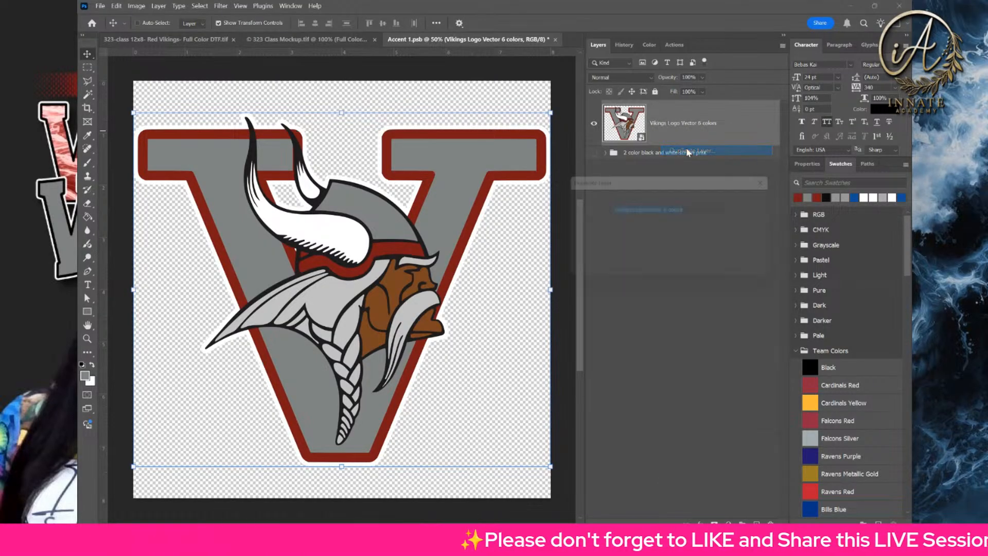
pyautogui.press('Return')
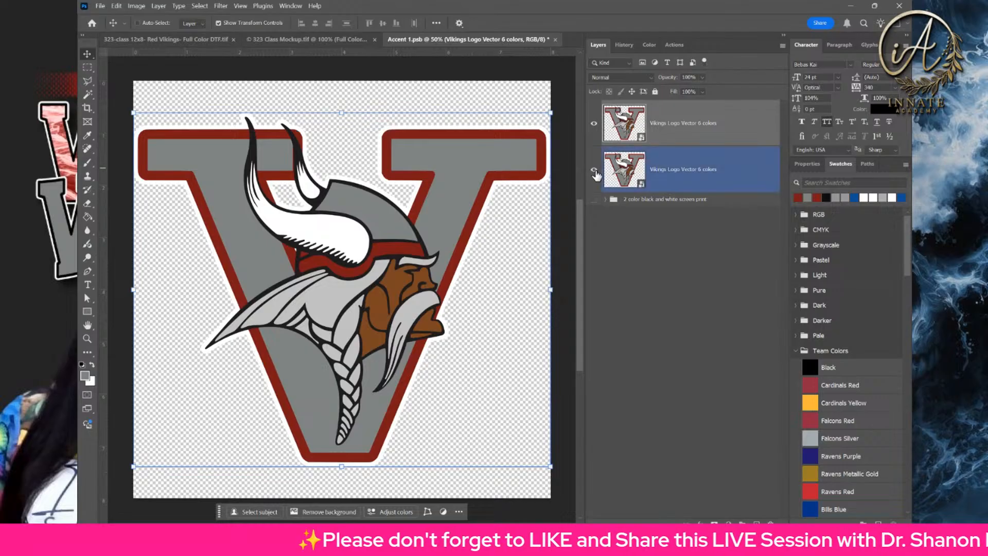
pyautogui.click(594, 170)
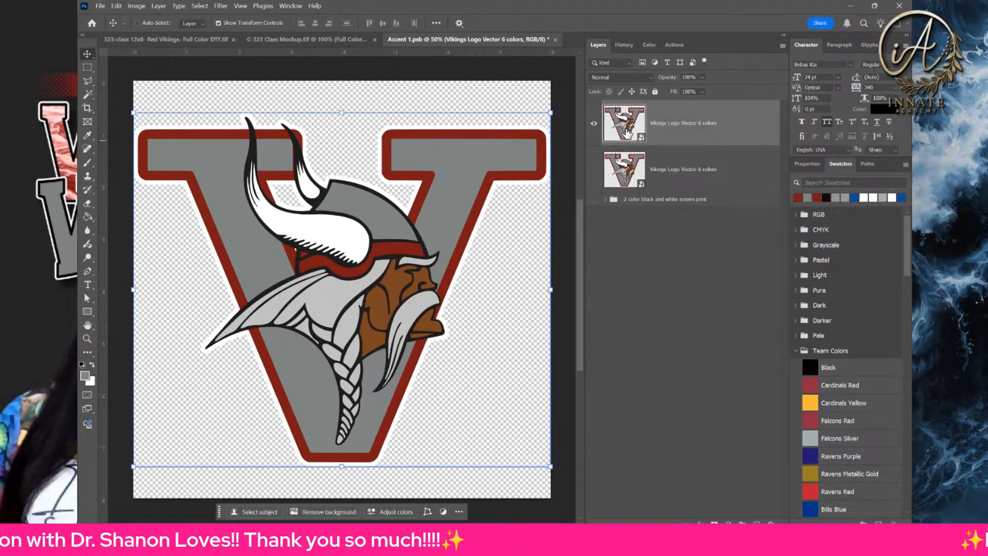
# - Activate the Magic Wand and review the shirt mockup and full color DTF documents, returning to the Accent 1 logo
pyautogui.click(87, 95)
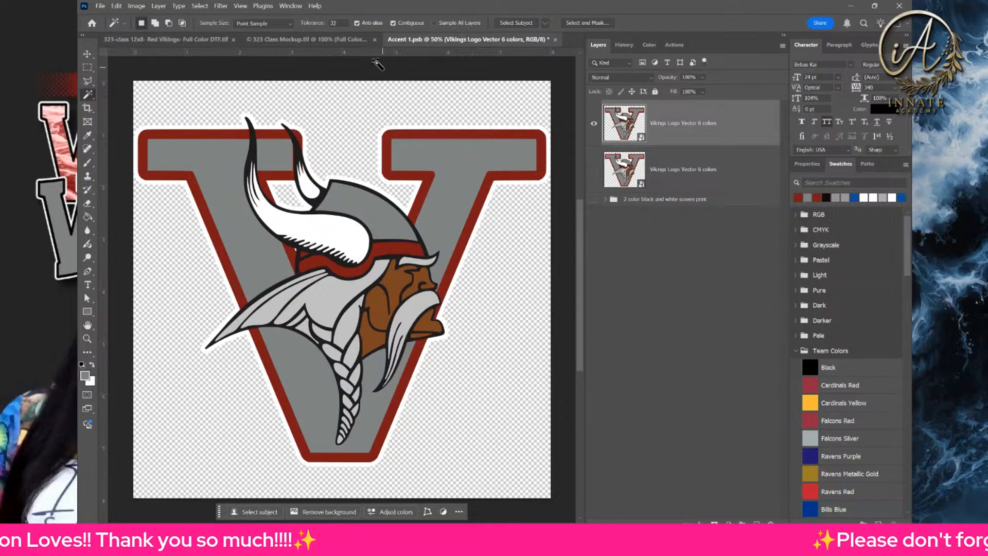
pyautogui.click(308, 40)
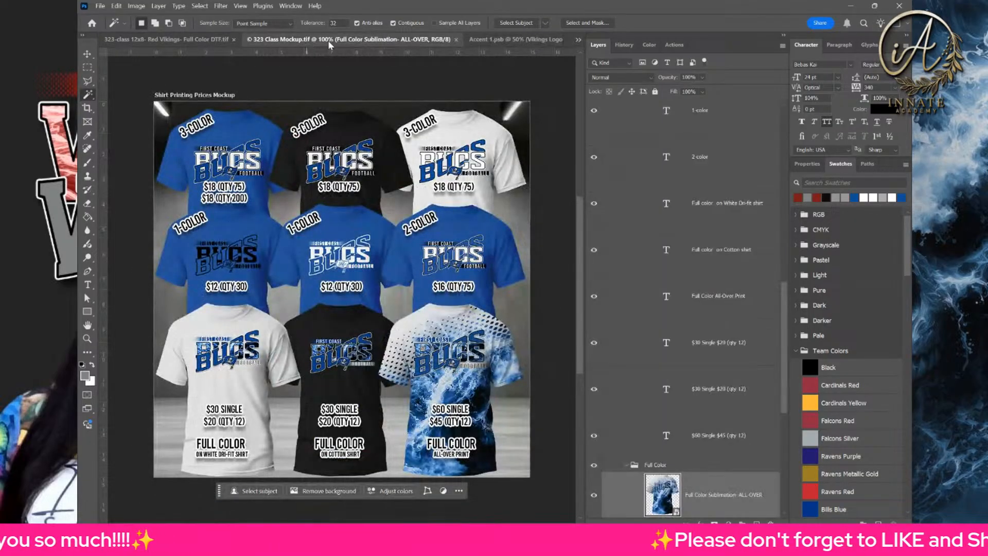
pyautogui.click(168, 41)
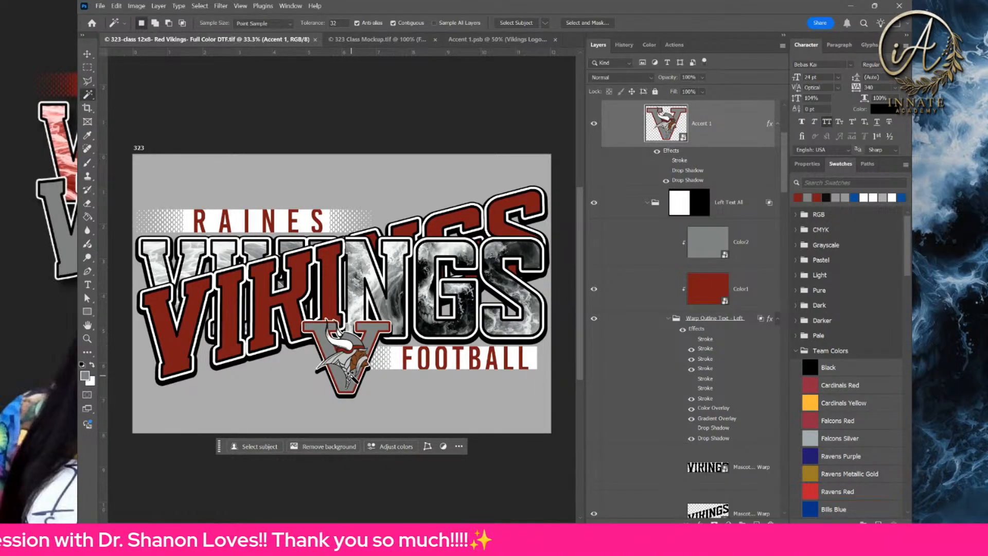
pyautogui.click(449, 40)
# - Turn off Contiguous for the Magic Wand and select all the dark gray areas of the Vikings logo
pyautogui.click(461, 162)
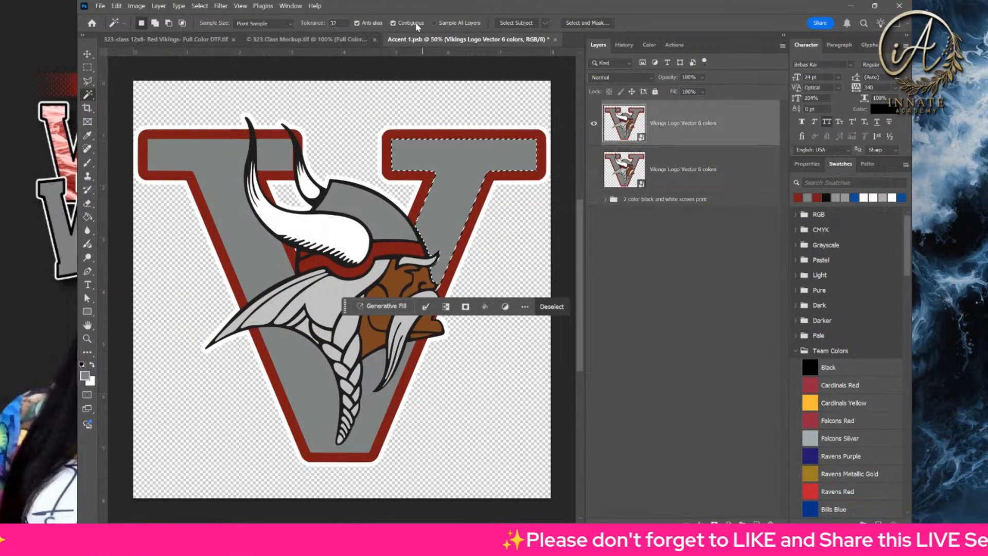
pyautogui.click(394, 23)
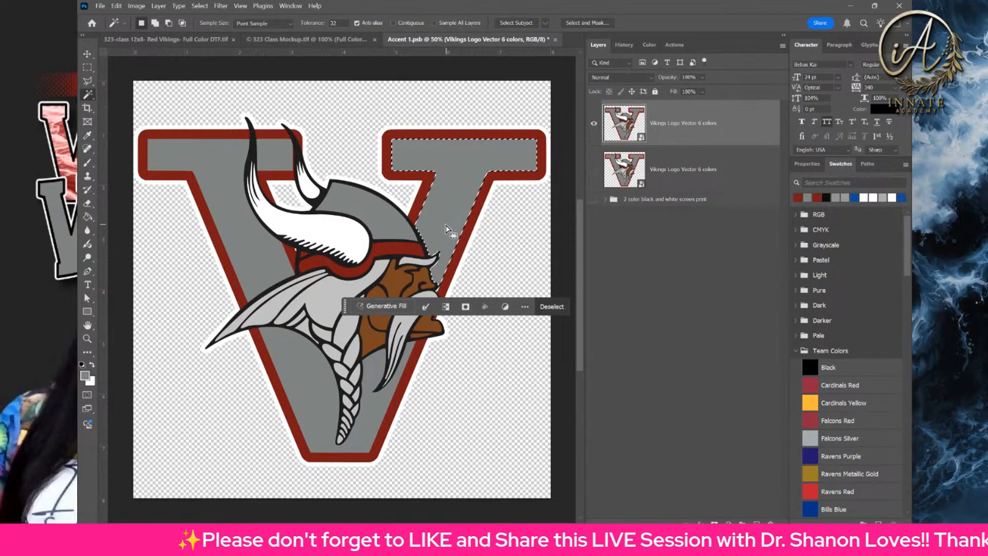
pyautogui.click(209, 161)
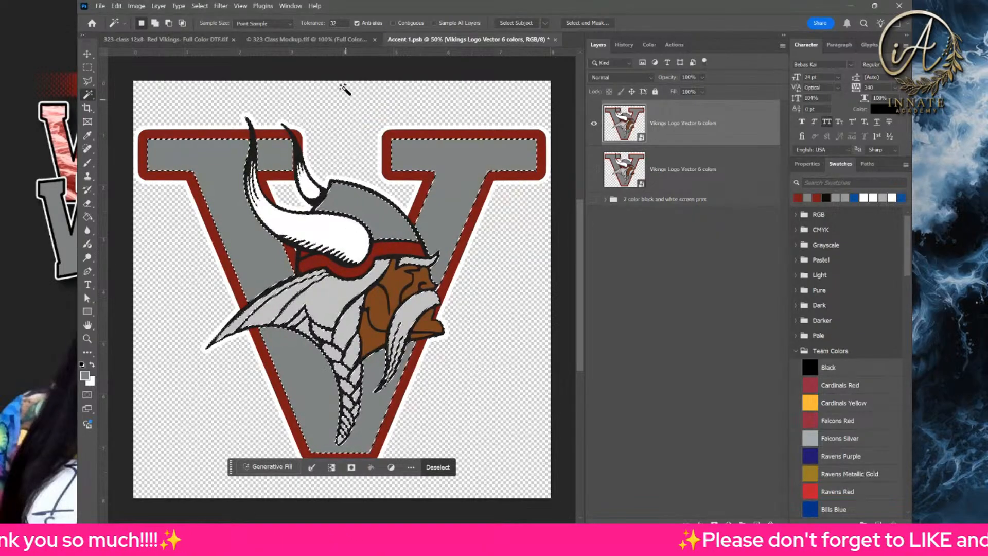
# - Set the Magic Wand tolerance to 12, test it by reselecting the logo's dark gray areas, and clear the selection
pyautogui.doubleClick(334, 24)
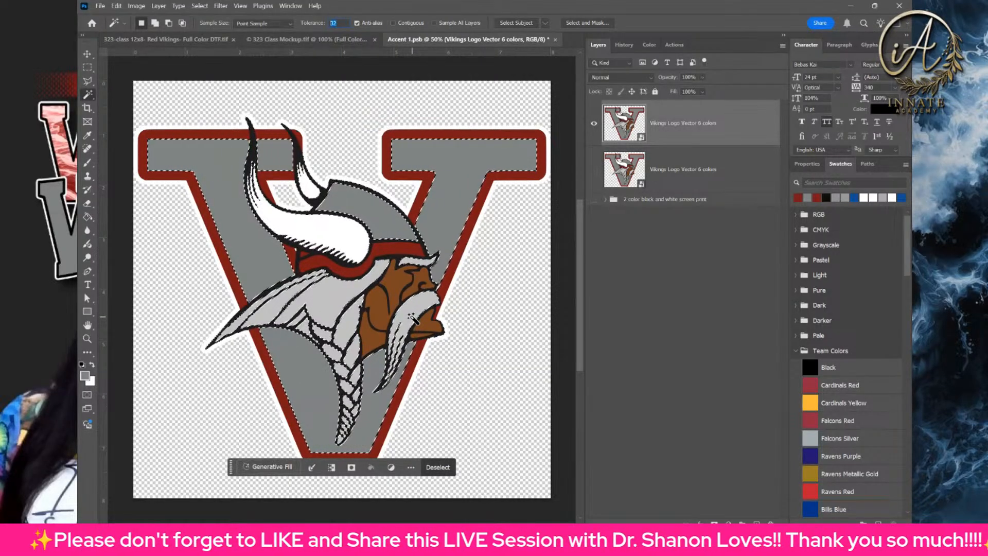
pyautogui.write('12')
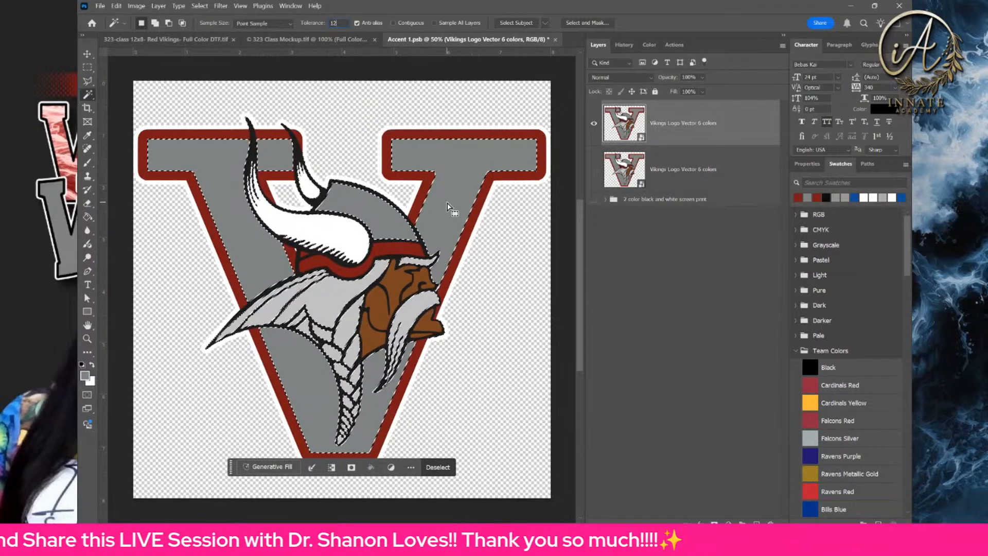
pyautogui.hotkey('ctrl', 'd')
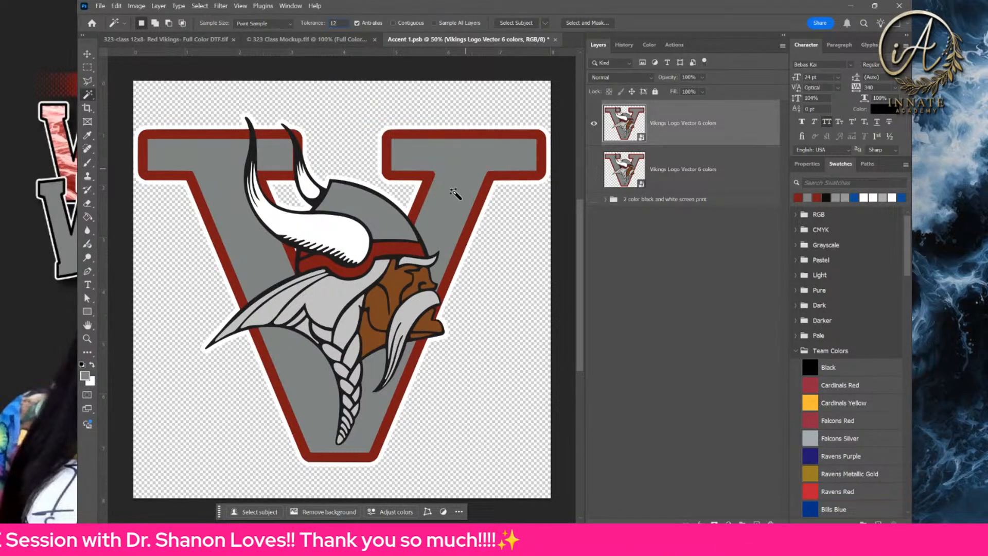
pyautogui.click(463, 169)
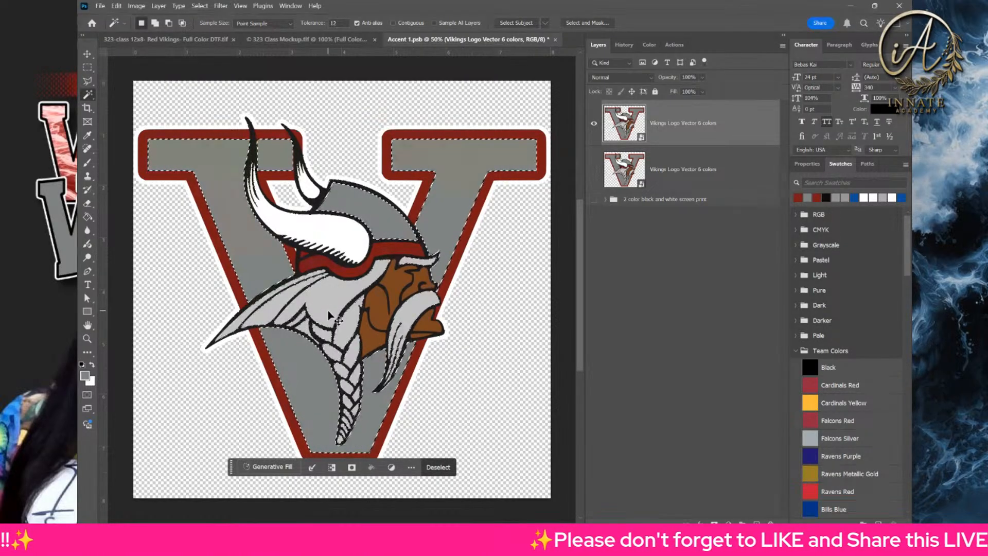
pyautogui.hotkey('ctrl', 'd')
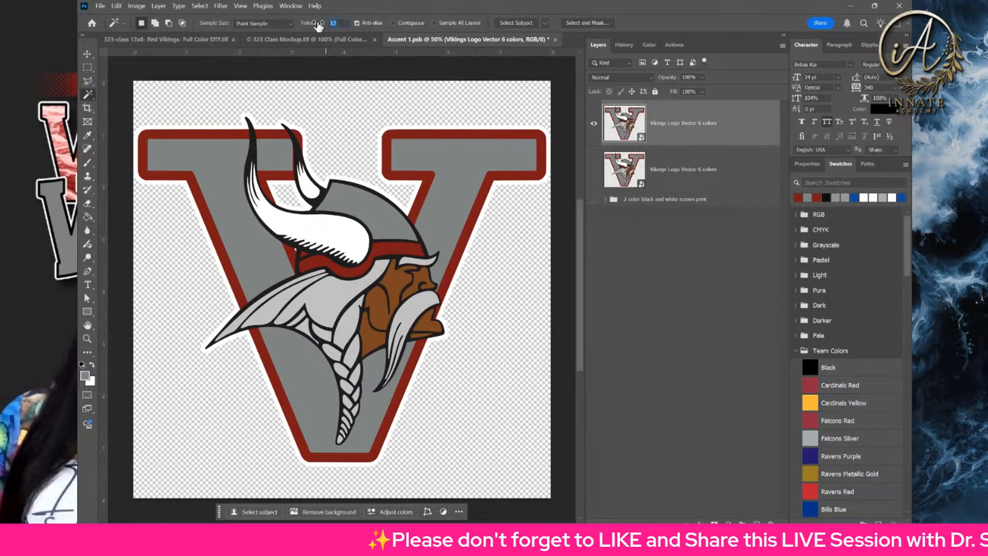
# - Test the Magic Wand on the light gray areas at tolerance 6, and on the dark gray and red areas at tolerance 21
pyautogui.click(331, 306)
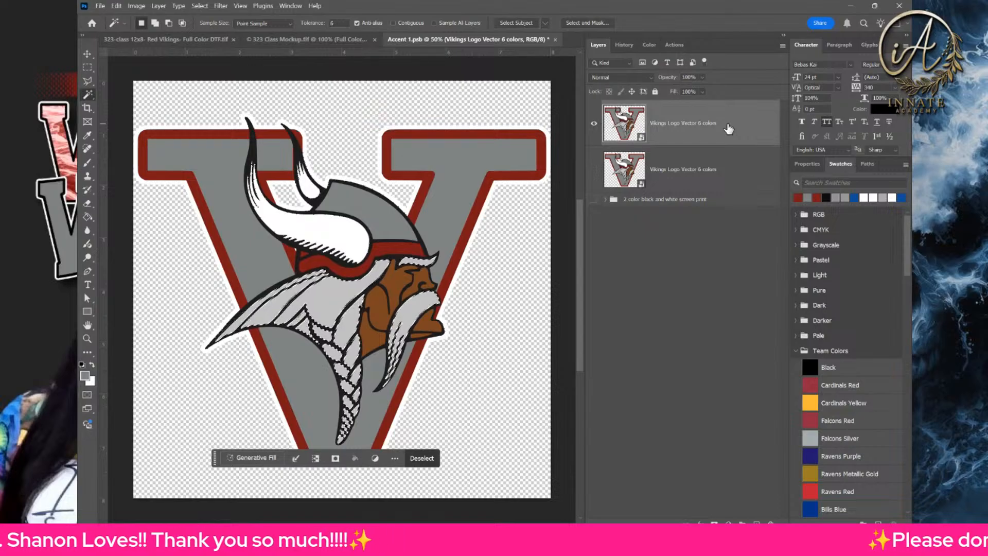
pyautogui.hotkey('ctrl', 'd')
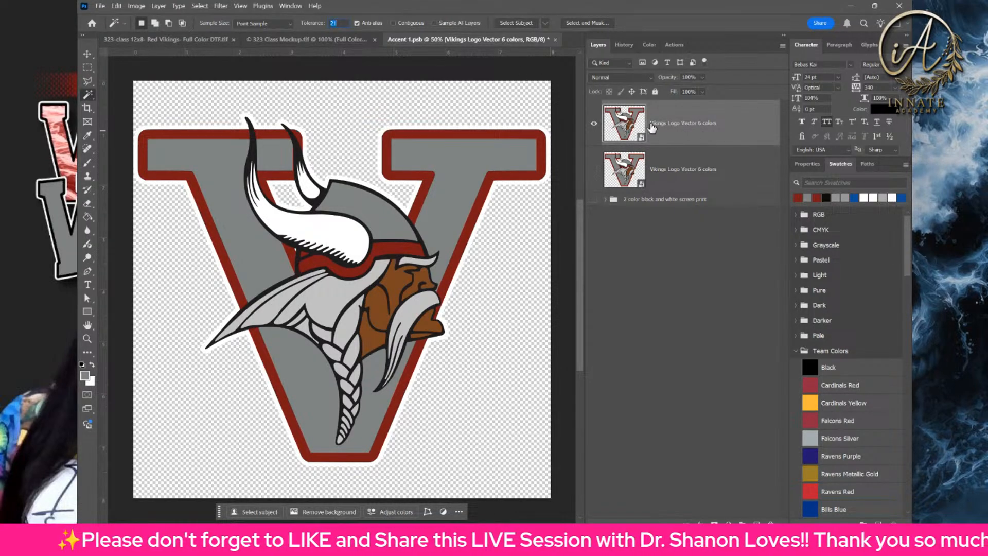
pyautogui.click(451, 165)
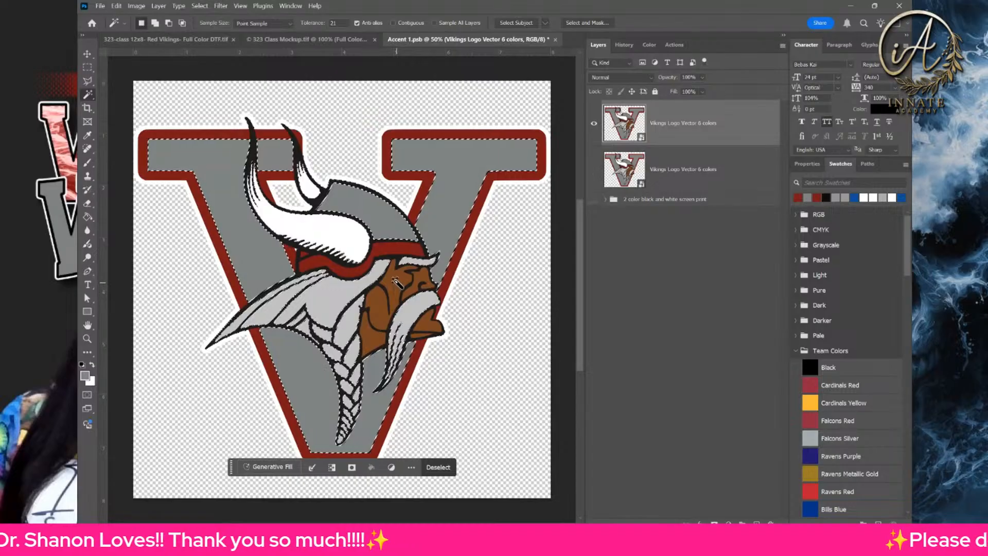
pyautogui.click(383, 251)
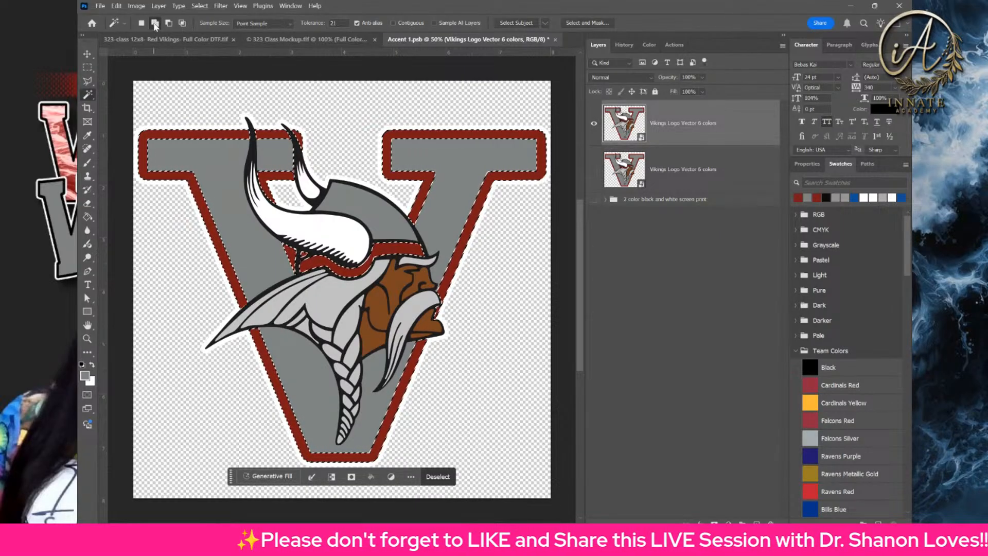
# - Switch the Magic Wand to Add to Selection, test it by adding the dark gray areas to the red ones, and clear the selection
pyautogui.click(155, 25)
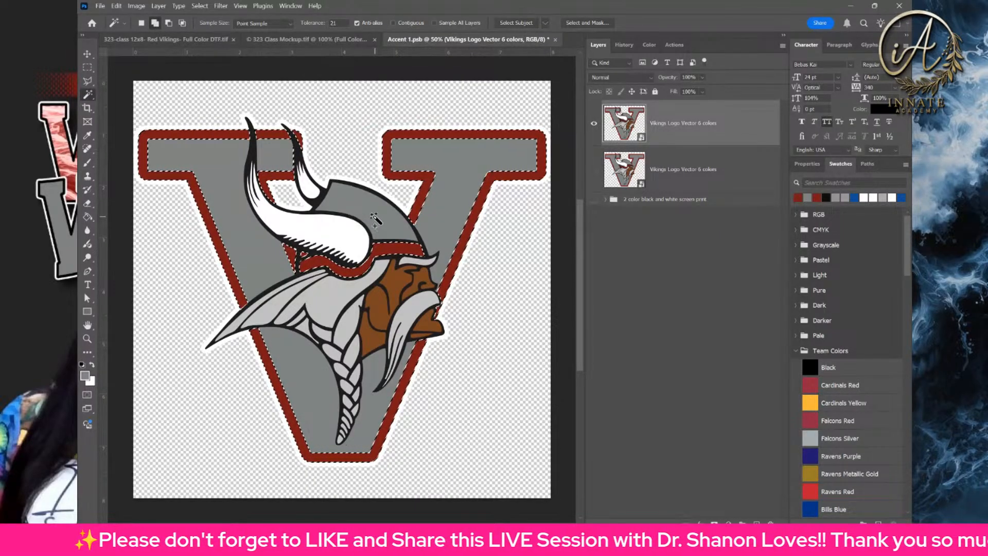
pyautogui.click(377, 222)
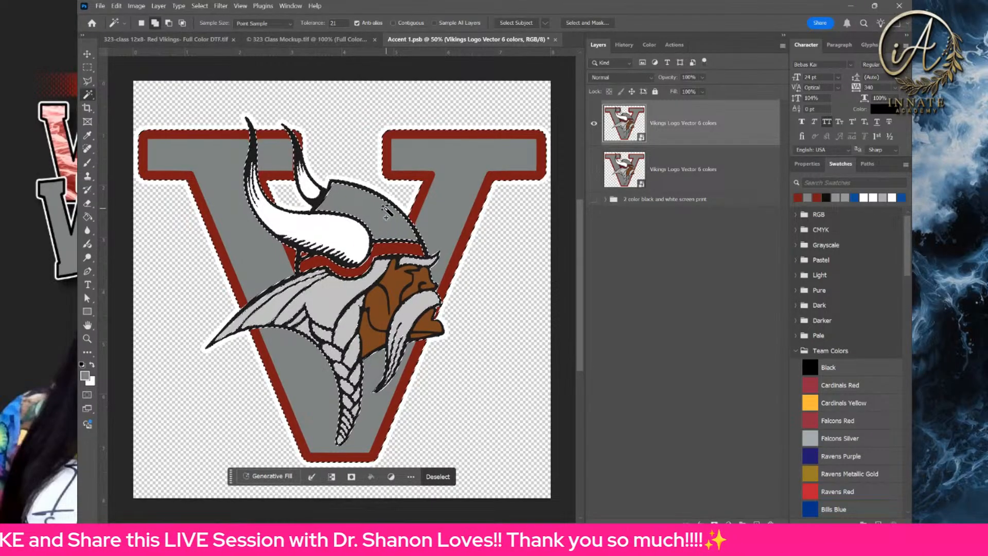
pyautogui.hotkey('ctrl', 'd')
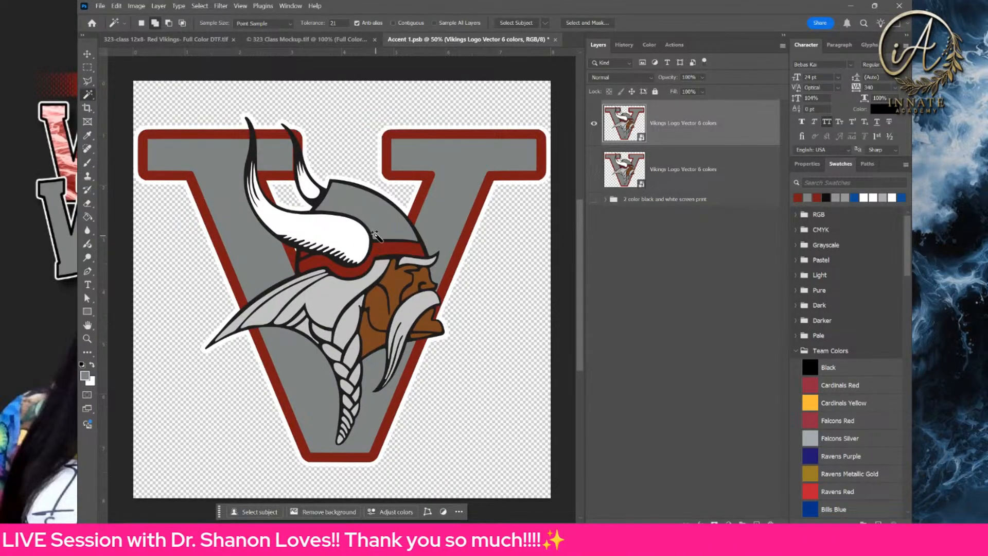
# - Select all the dark gray areas of the Vikings logo and cover them with a white (ffffff) Solid Color fill layer
pyautogui.click(449, 180)
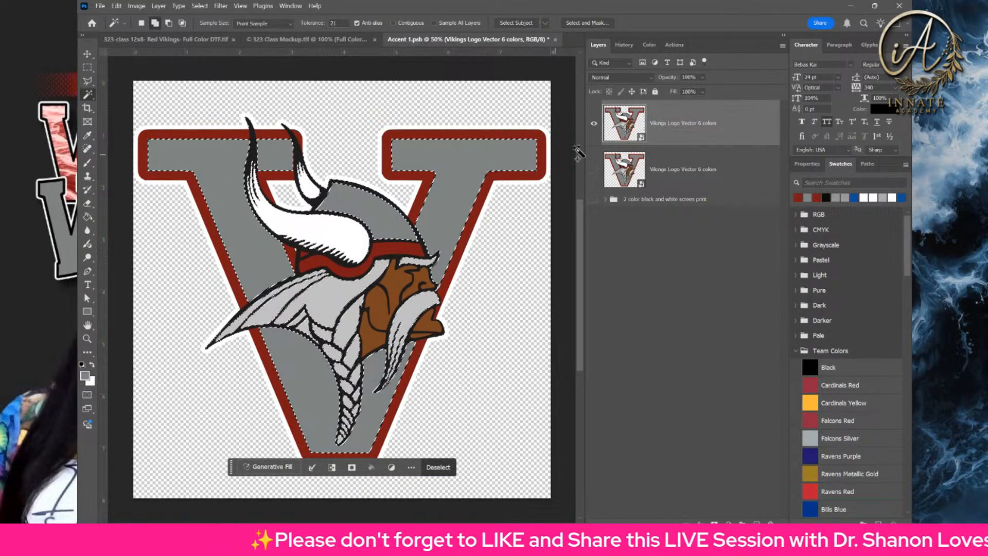
pyautogui.click(728, 524)
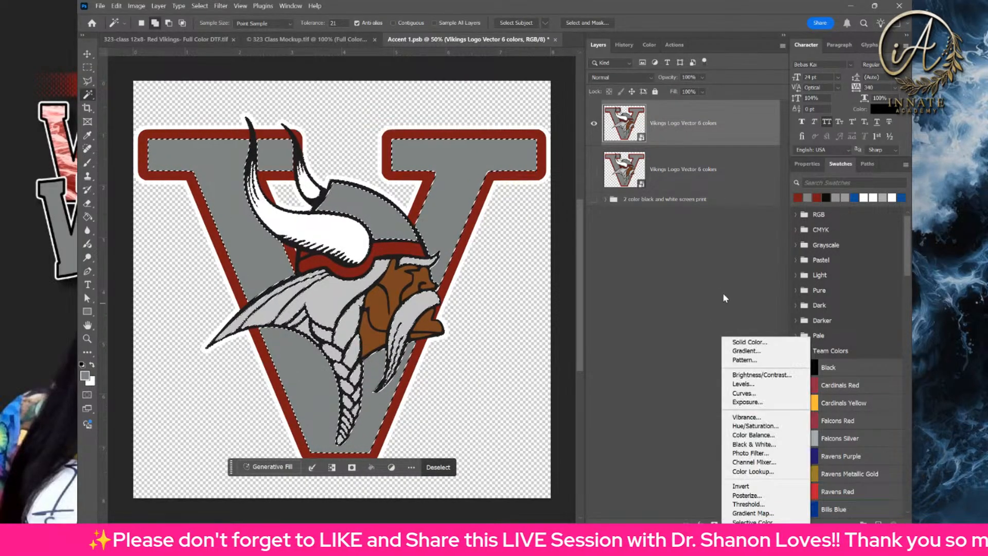
pyautogui.click(744, 342)
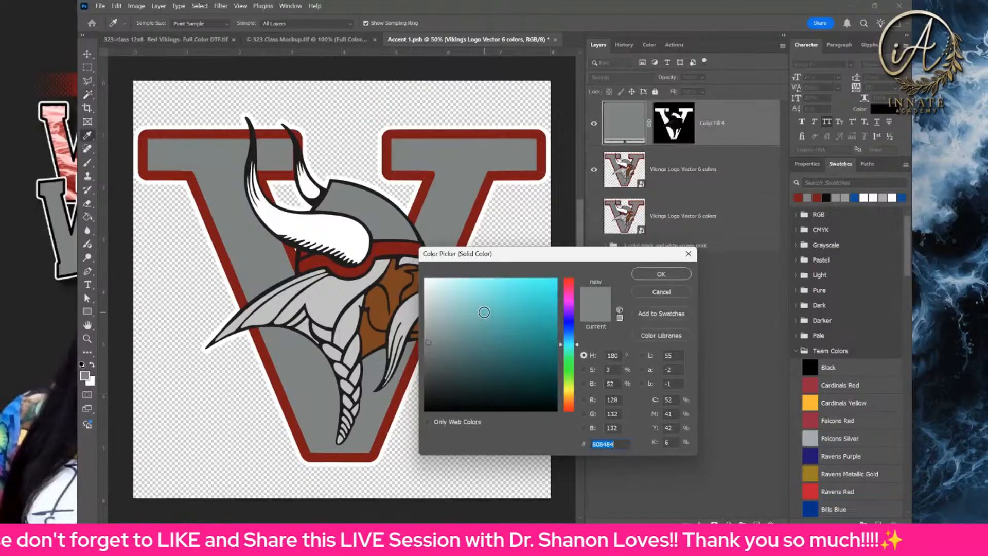
pyautogui.moveTo(432, 285); pyautogui.dragTo(423, 276)
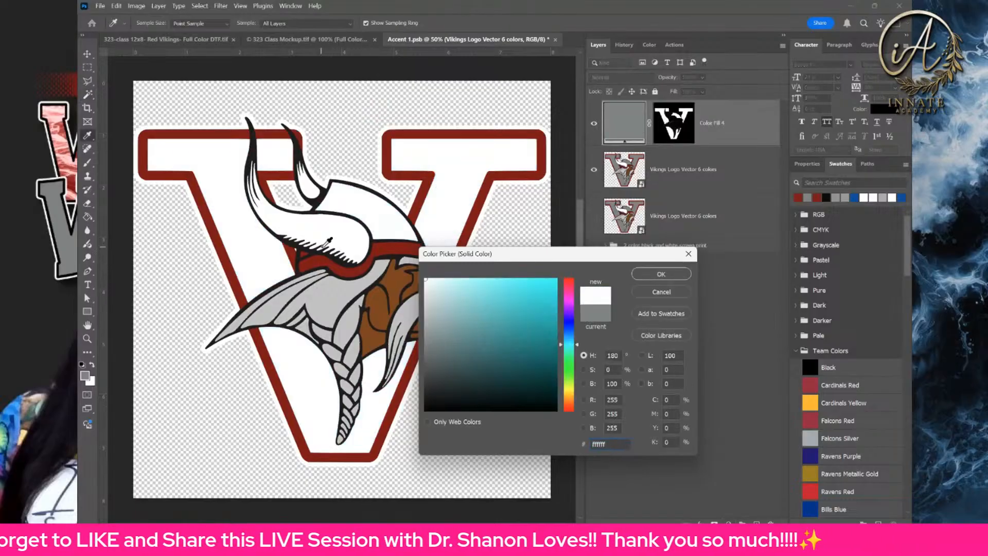
pyautogui.click(656, 277)
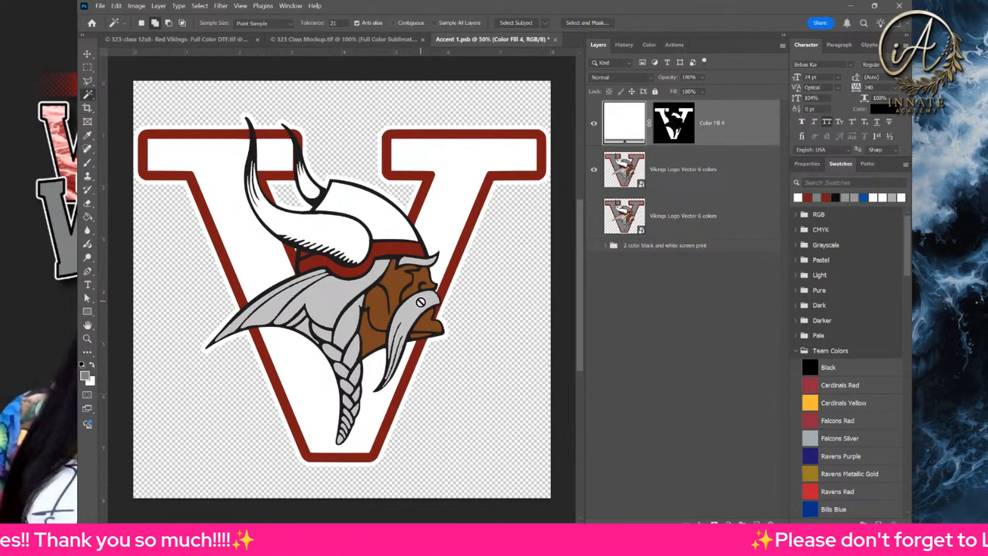
# - Select the brown face areas on the visible Vikings logo layer and cover them with a white (ffffff) Solid Color fill layer
pyautogui.click(695, 181)
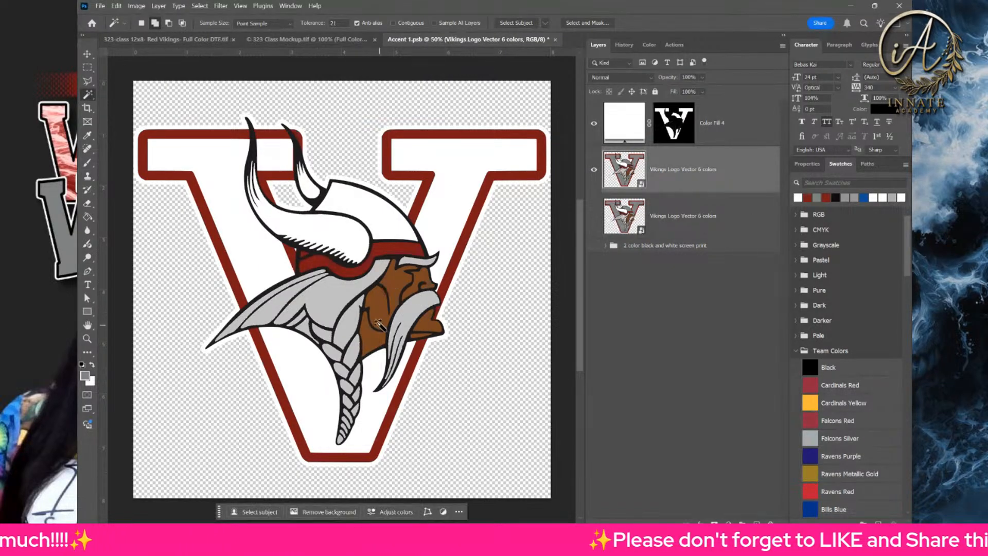
pyautogui.click(391, 292)
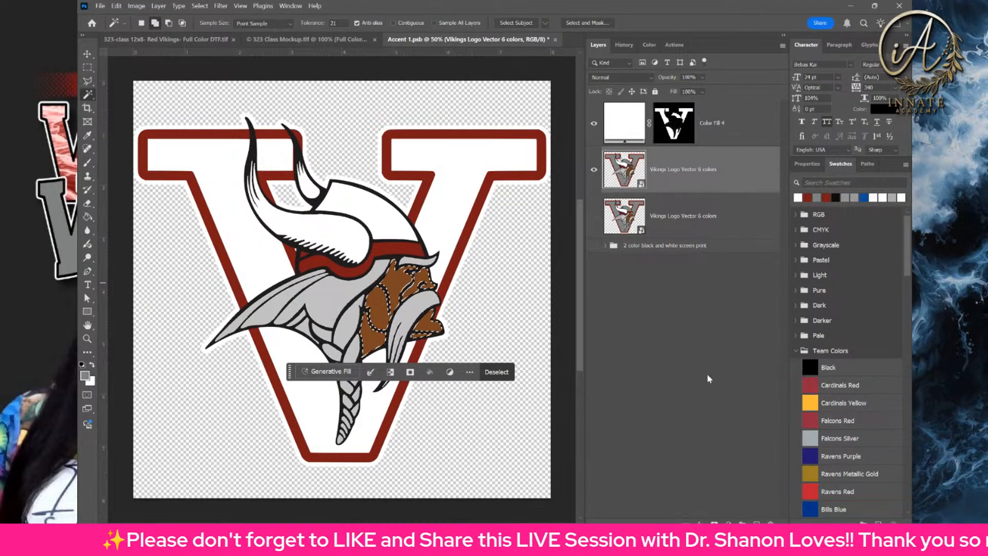
pyautogui.click(729, 524)
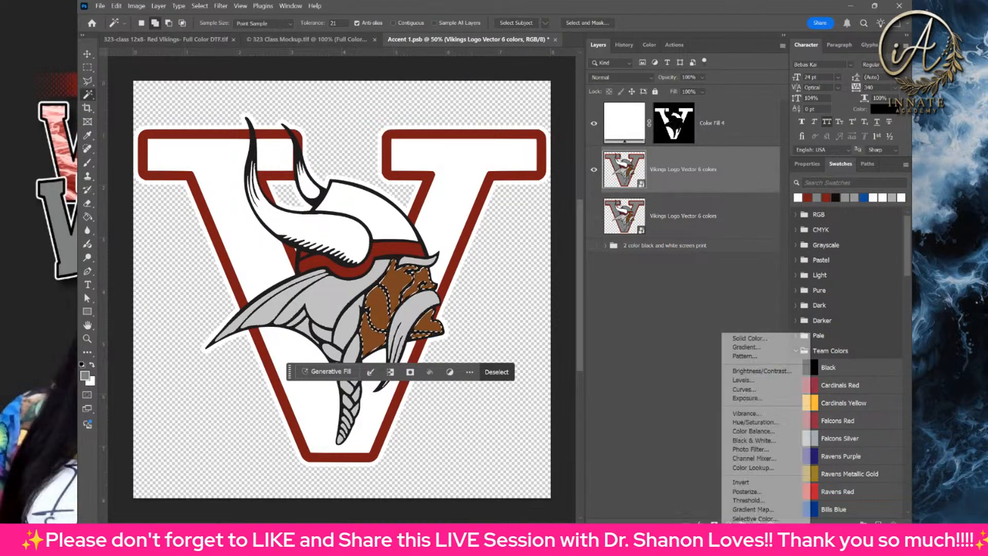
pyautogui.click(750, 339)
pyautogui.write('ffffff')
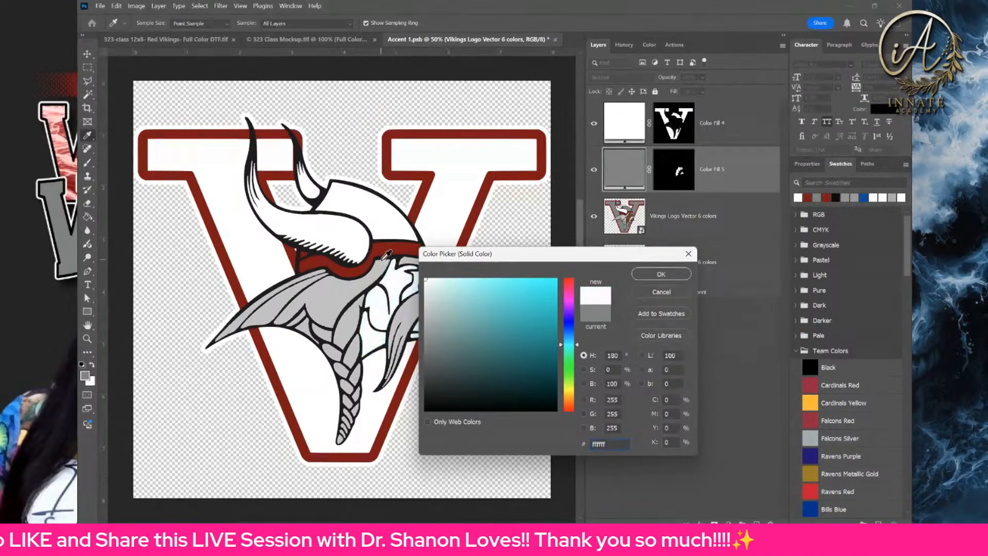
pyautogui.press('Return')
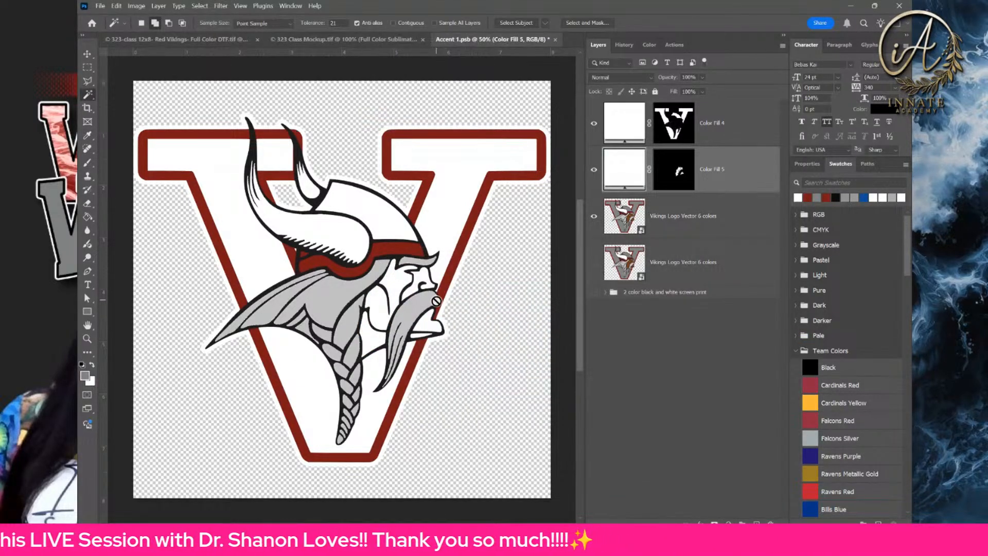
# - Select all the light gray hair, braid and mustache areas on the visible Vikings logo layer
pyautogui.click(679, 216)
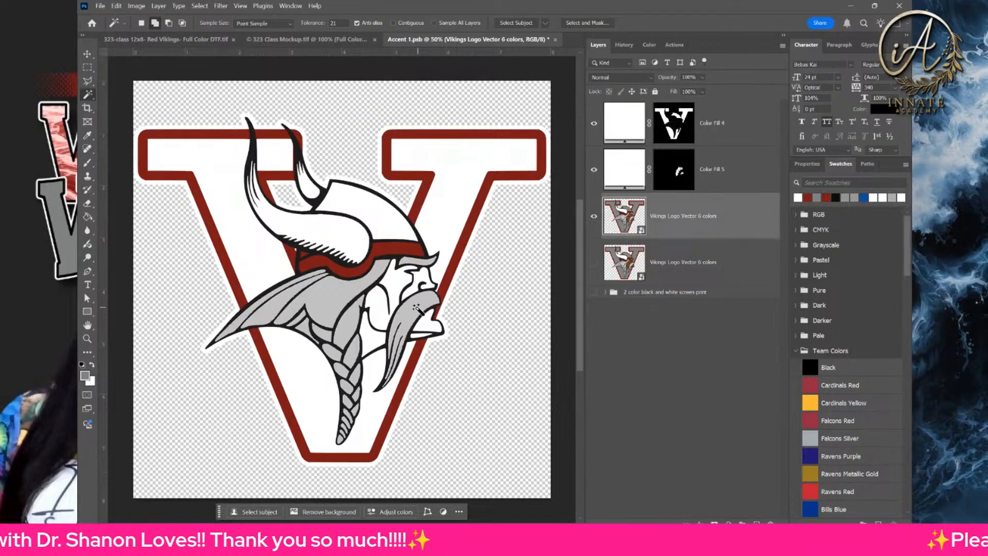
pyautogui.click(415, 307)
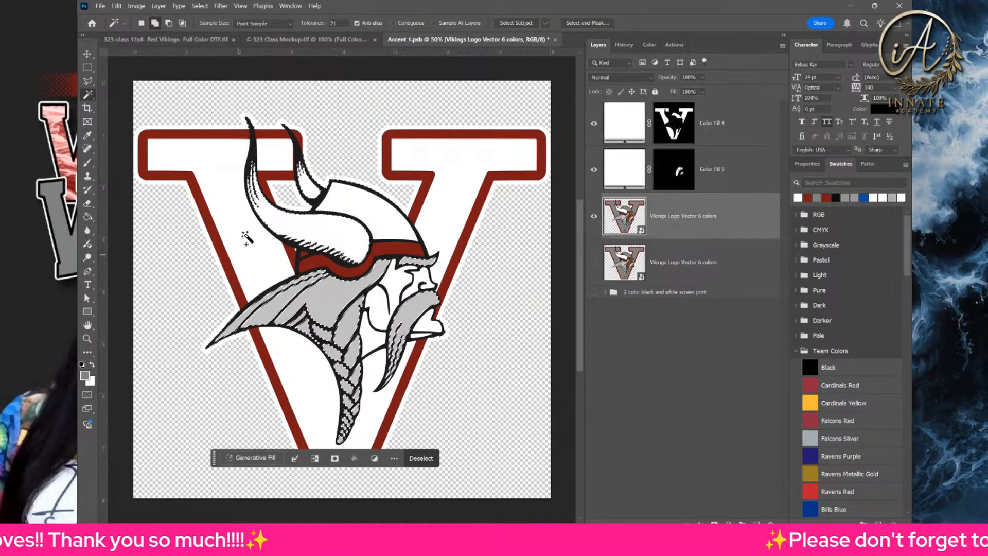
# - Add a white Solid Color fill layer over the selected gray hair, beard and braid areas of the Viking logo
pyautogui.click(729, 524)
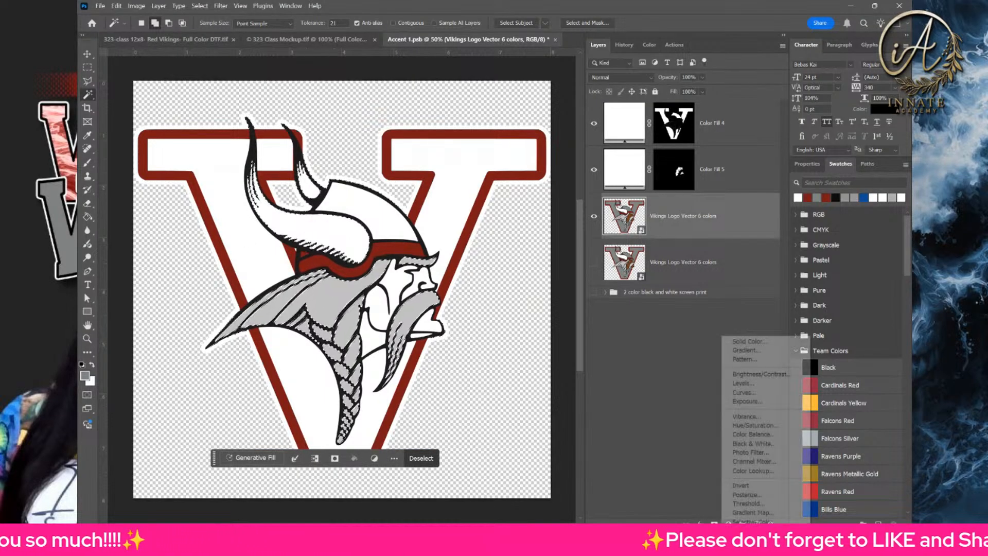
pyautogui.click(779, 340)
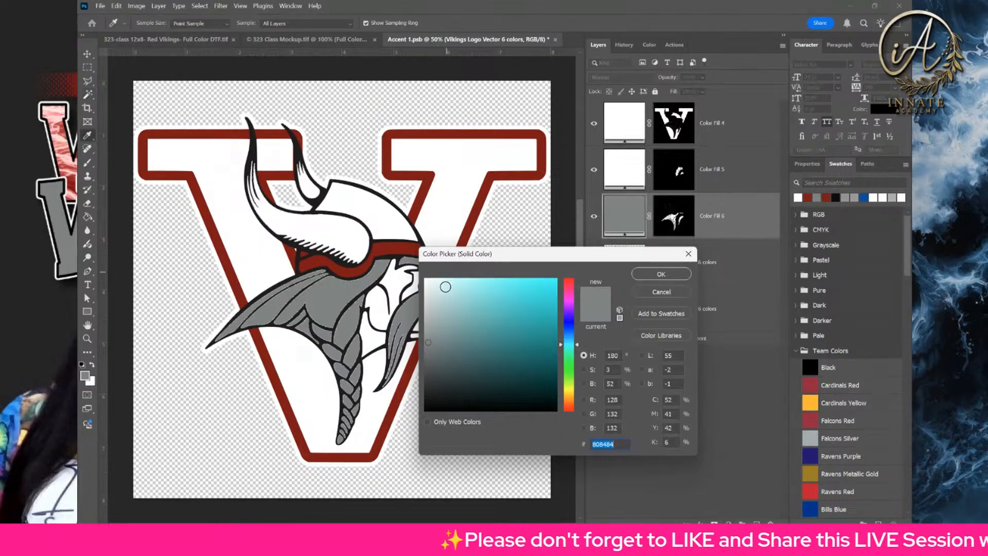
pyautogui.click(658, 274)
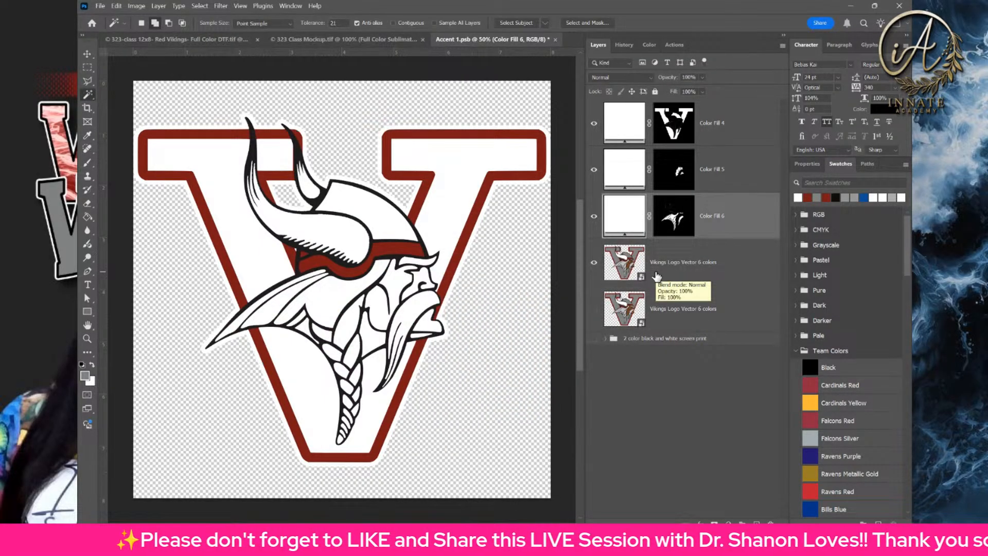
# - Select the dark red V outline and helmet trim on the visible Vikings logo layer and cover them with a Solid Color fill of #201c1e
pyautogui.click(662, 268)
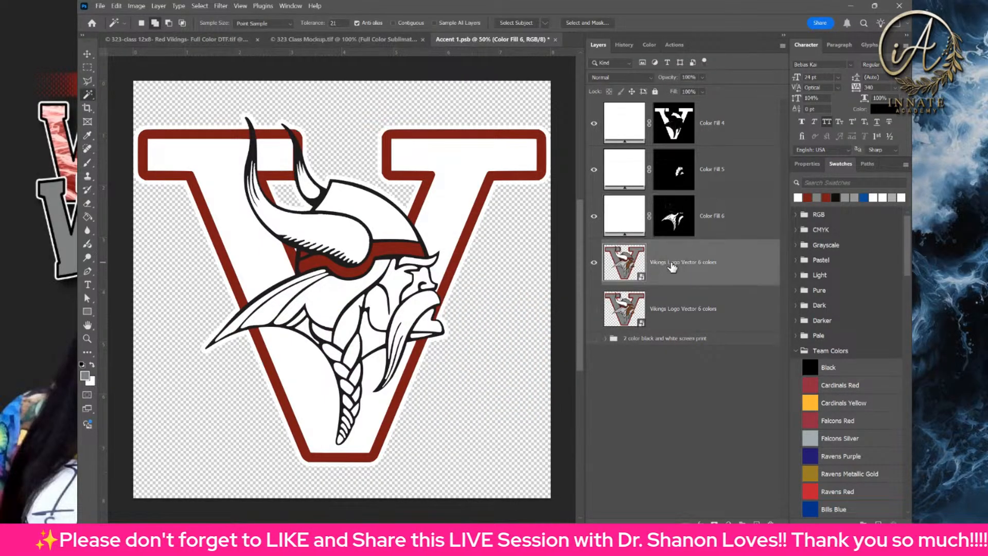
pyautogui.click(407, 254)
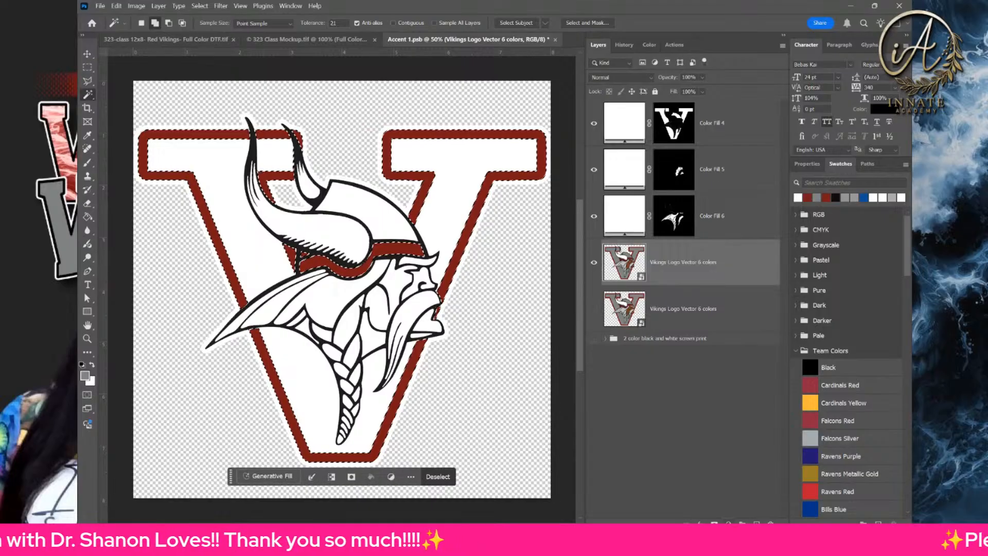
pyautogui.click(728, 524)
pyautogui.click(748, 339)
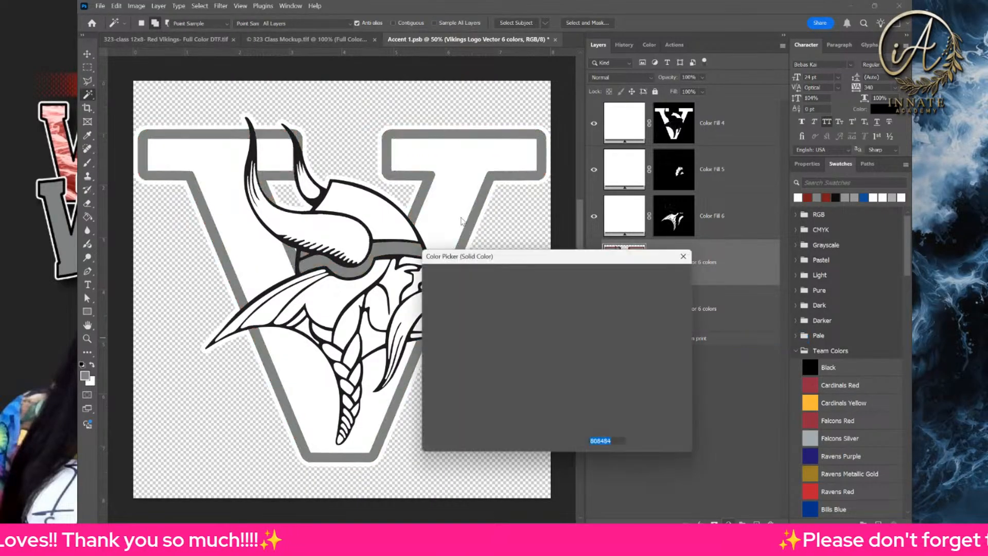
pyautogui.moveTo(446, 302); pyautogui.dragTo(406, 444)
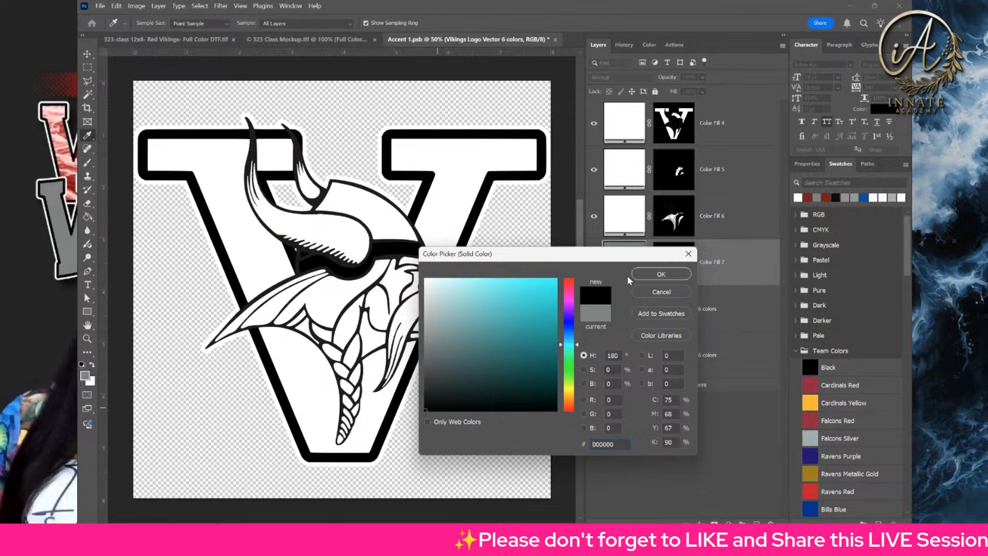
pyautogui.click(376, 260)
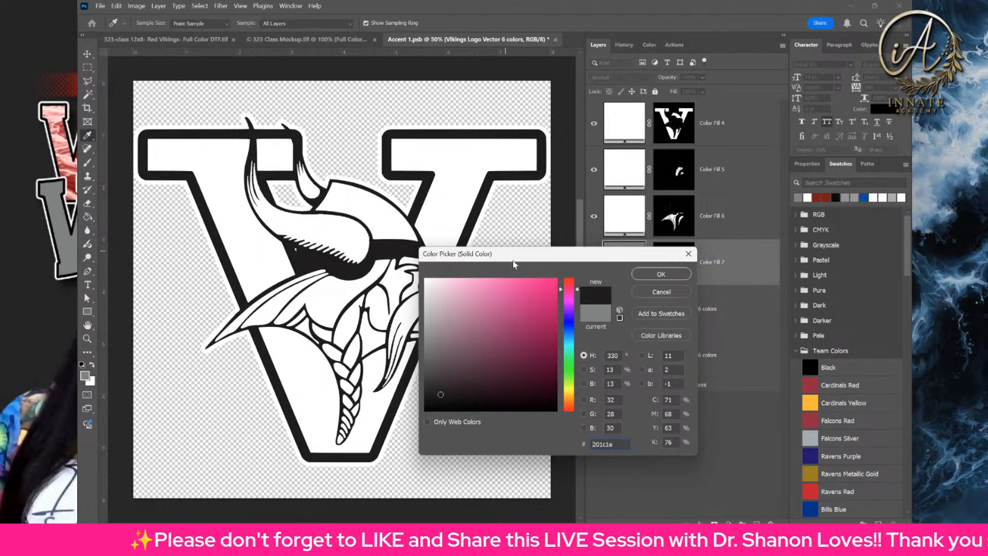
pyautogui.click(661, 274)
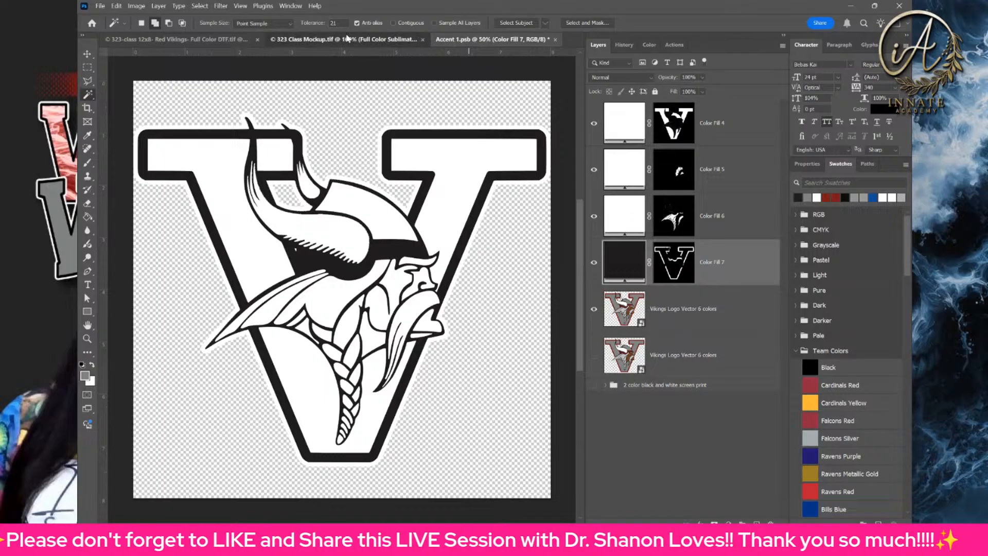
# - Reorder the open documents so the mockup comes first, and hide the gray Color Fill 17 background in the Red Vikings design
pyautogui.click(268, 40)
pyautogui.moveTo(268, 41); pyautogui.dragTo(116, 42)
pyautogui.click(360, 40)
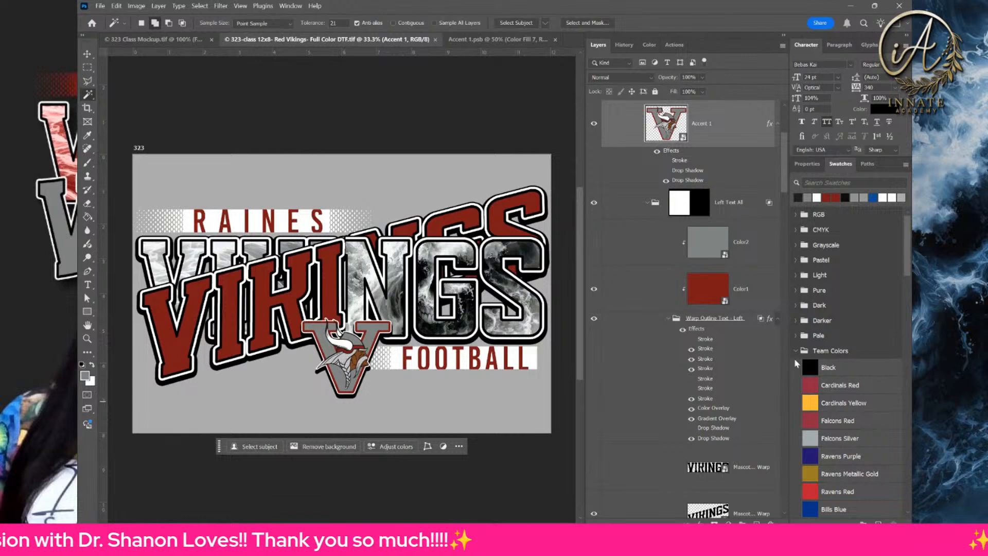
pyautogui.scroll(-3, 795, 358)
pyautogui.moveTo(780, 183); pyautogui.dragTo(768, 502)
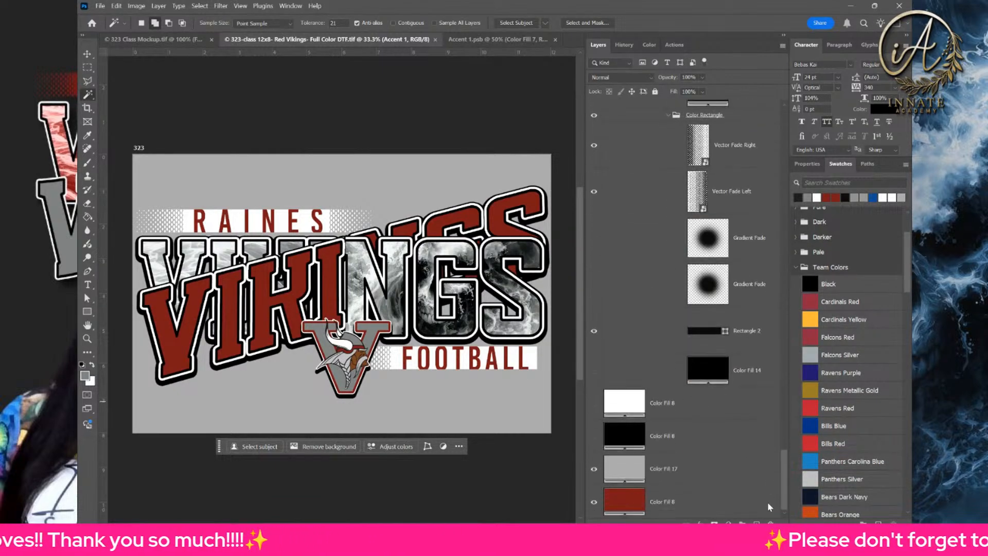
pyautogui.click(596, 476)
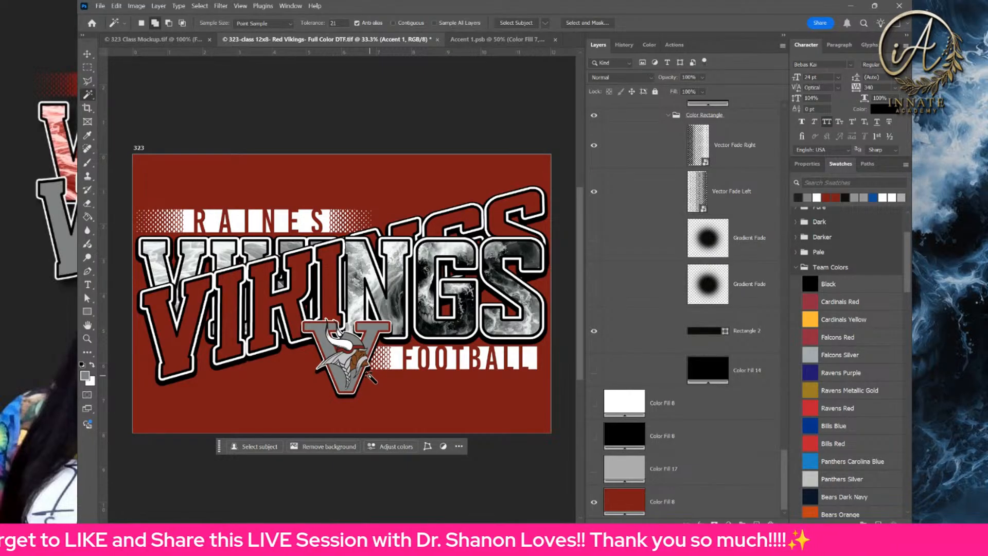
# - Compare the open documents, then save the Accent 1 smart object and close it
pyautogui.click(491, 42)
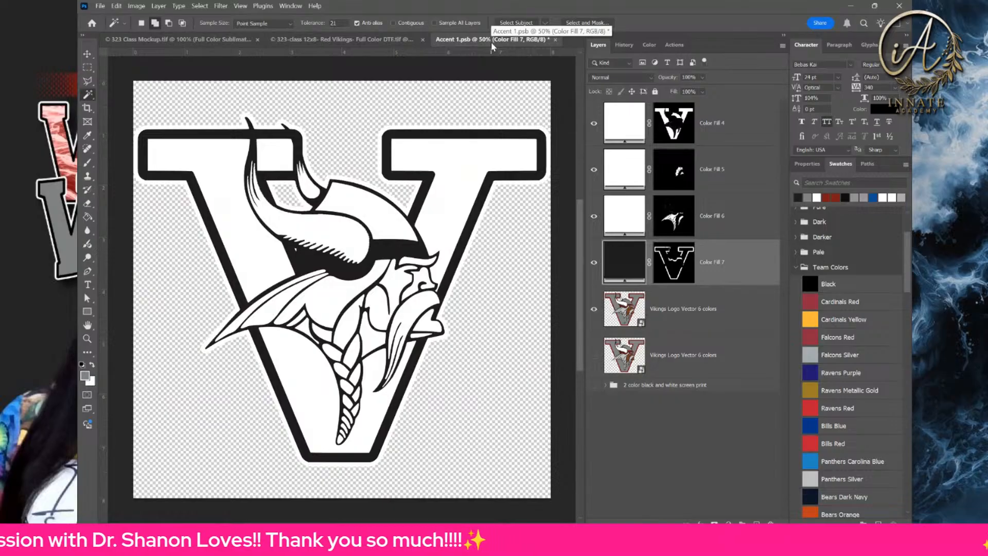
pyautogui.click(214, 44)
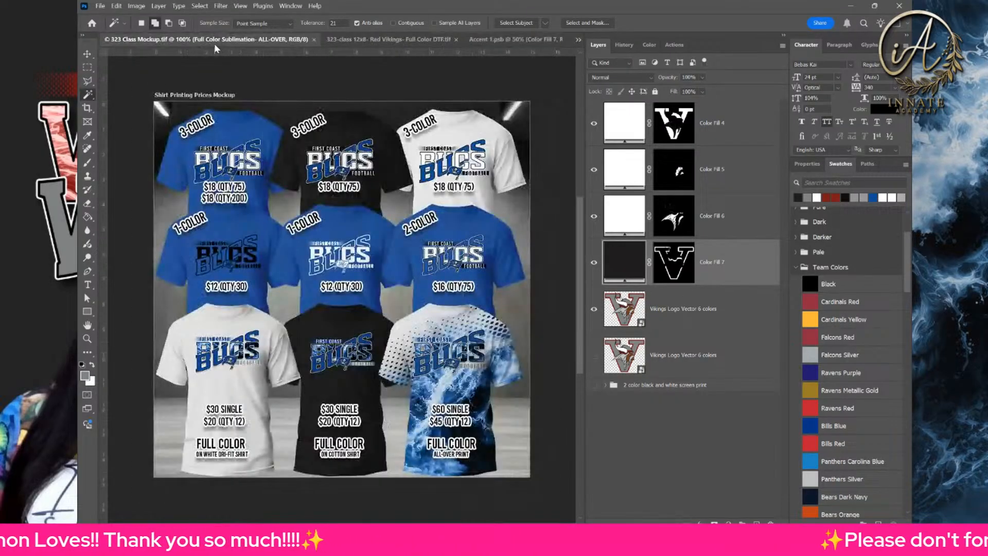
pyautogui.click(400, 42)
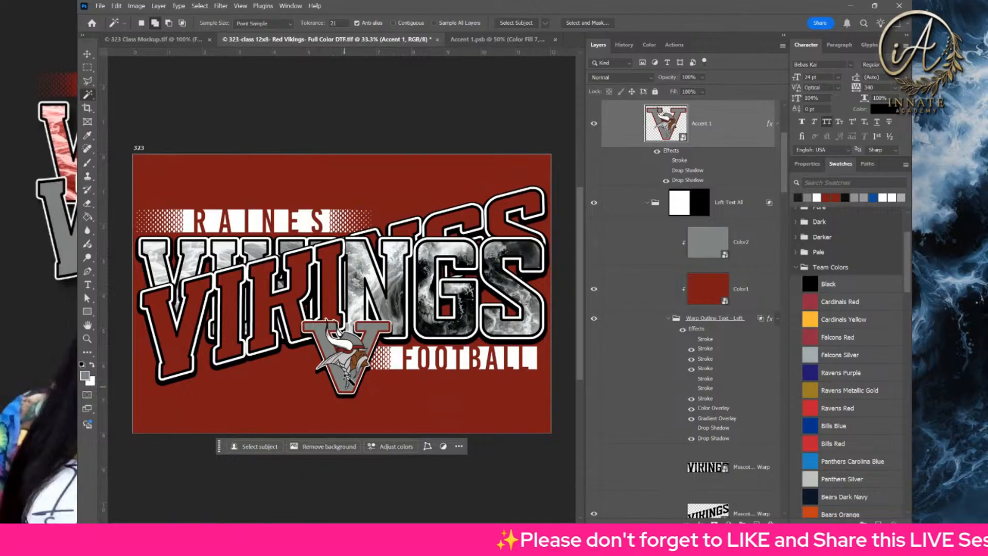
pyautogui.click(502, 41)
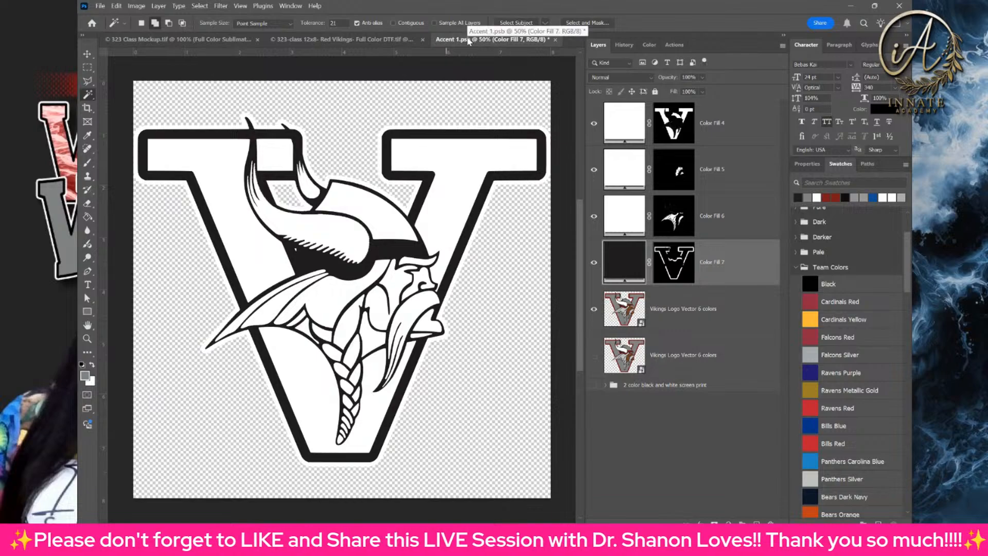
pyautogui.hotkey('ctrl', 's')
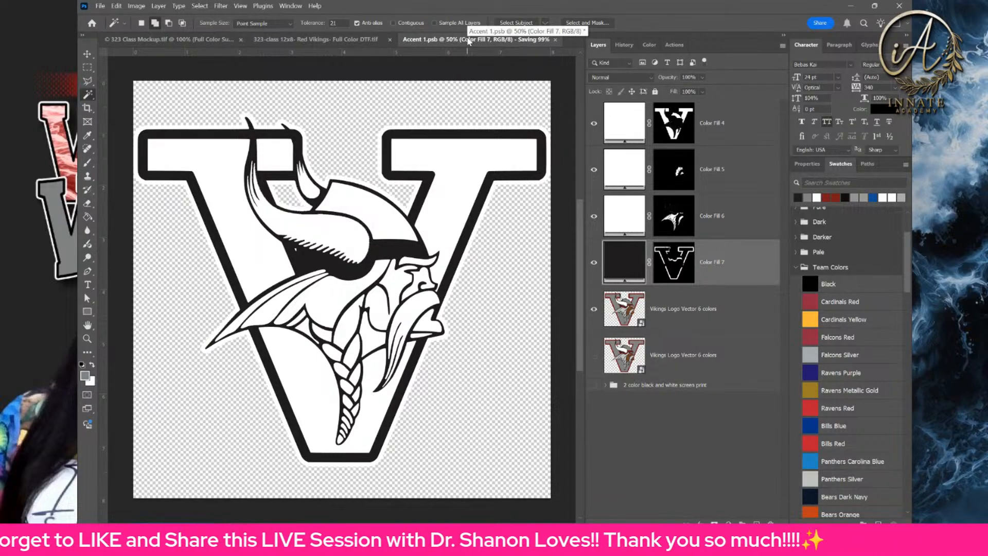
pyautogui.hotkey('ctrl', 'w')
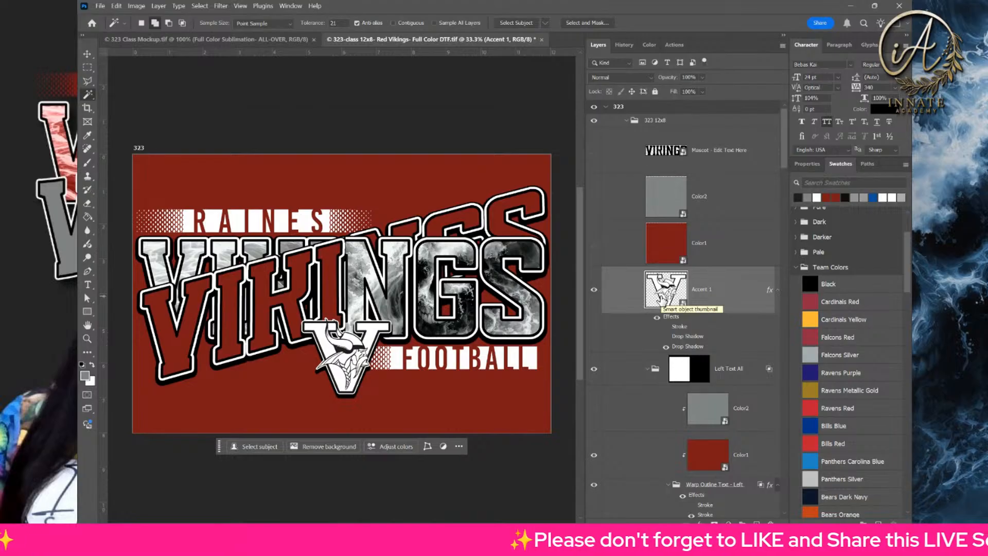
# - Select the V's white interior areas on the Accent 1 layer and fill them with a Solid Color layer of background red, #801113
pyautogui.hotkey('ctrl', '+')
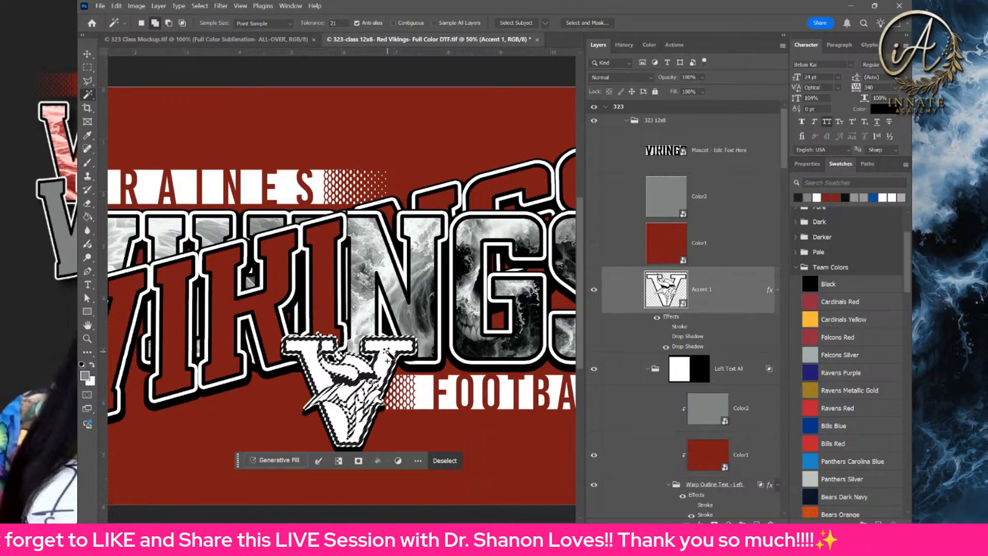
pyautogui.hotkey('ctrl', 'd')
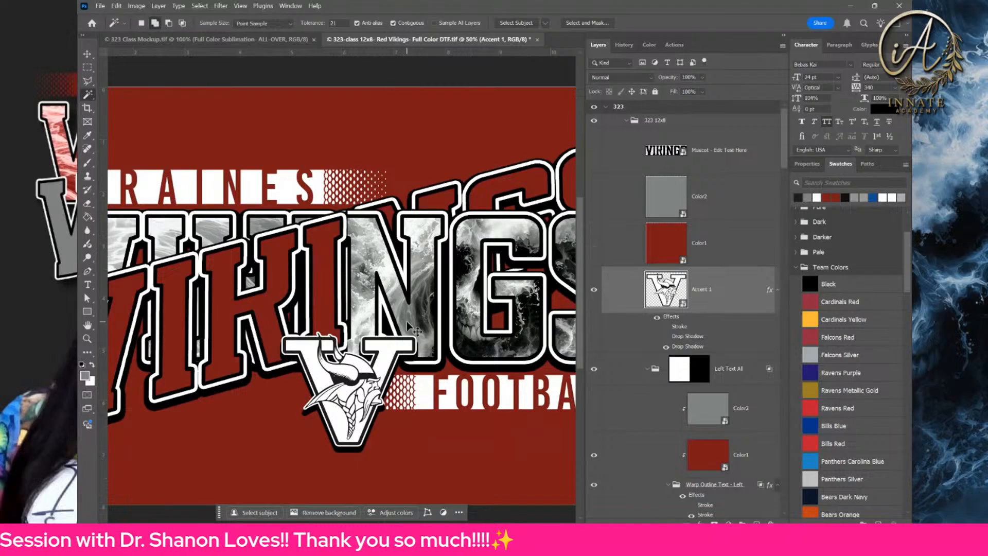
pyautogui.scroll(1, 407, 326)
pyautogui.scroll(1, 407, 326)
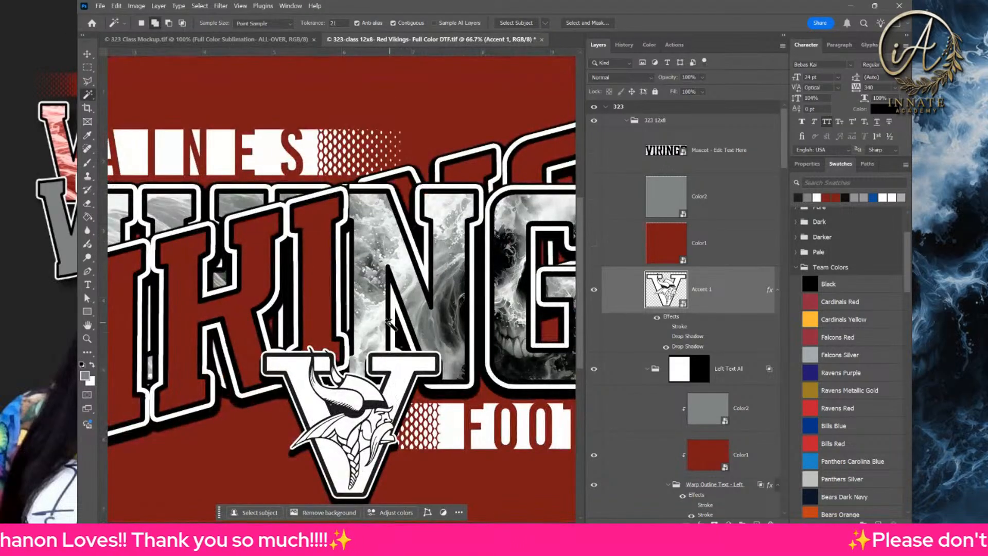
pyautogui.click(402, 343)
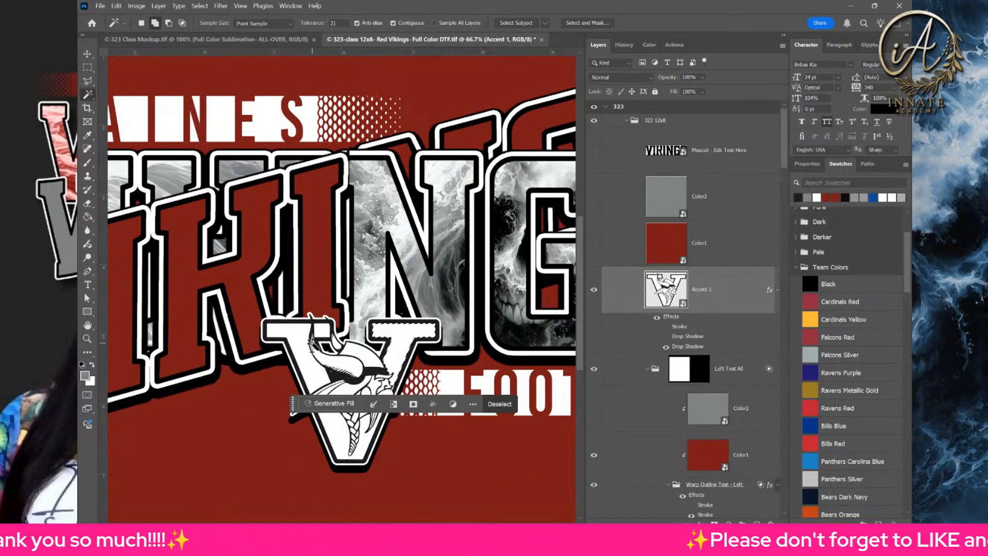
pyautogui.click(308, 330)
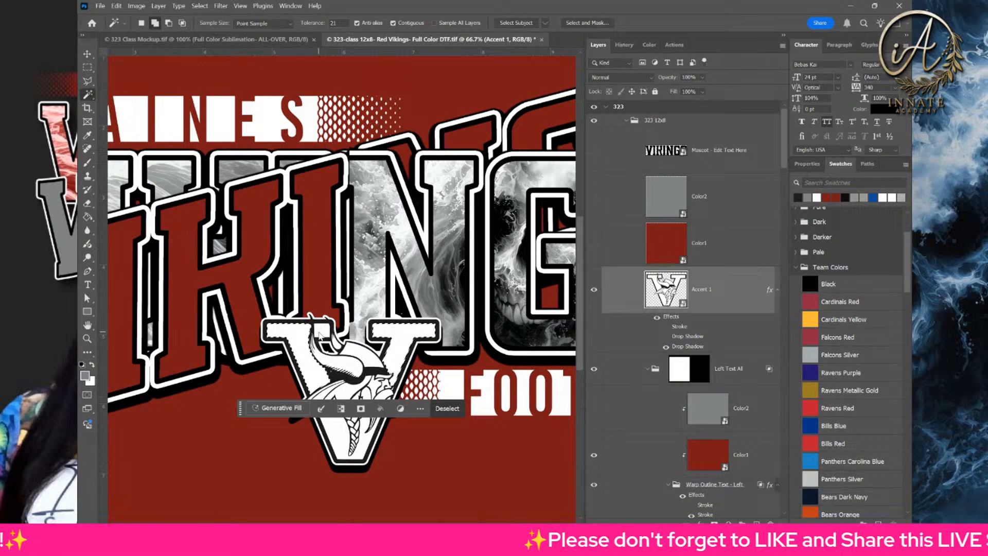
pyautogui.click(342, 423)
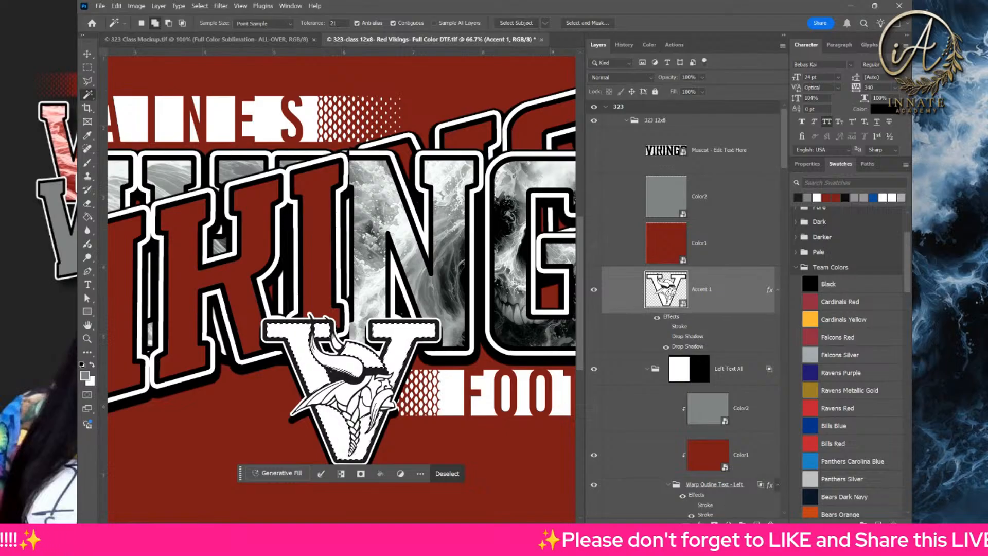
pyautogui.click(729, 521)
pyautogui.click(728, 340)
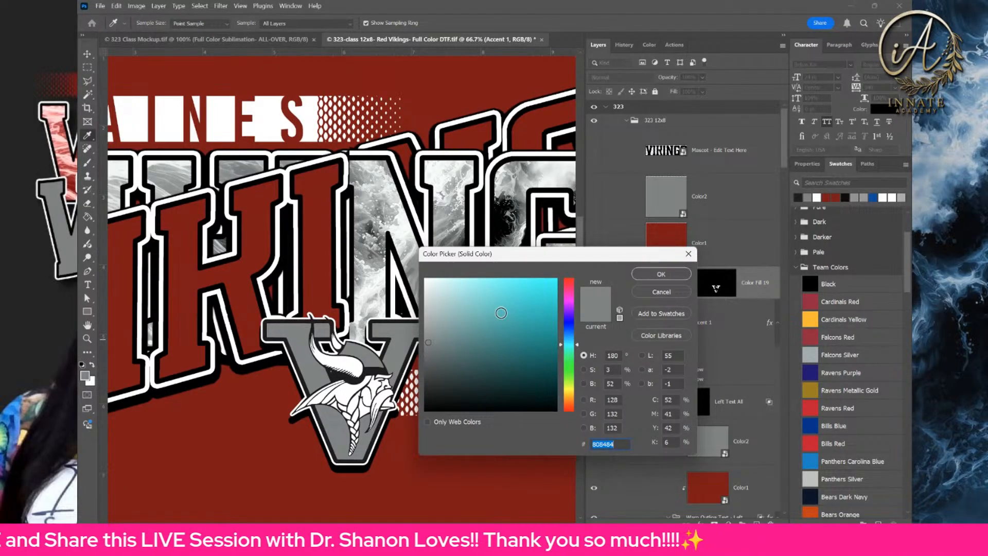
pyautogui.click(262, 431)
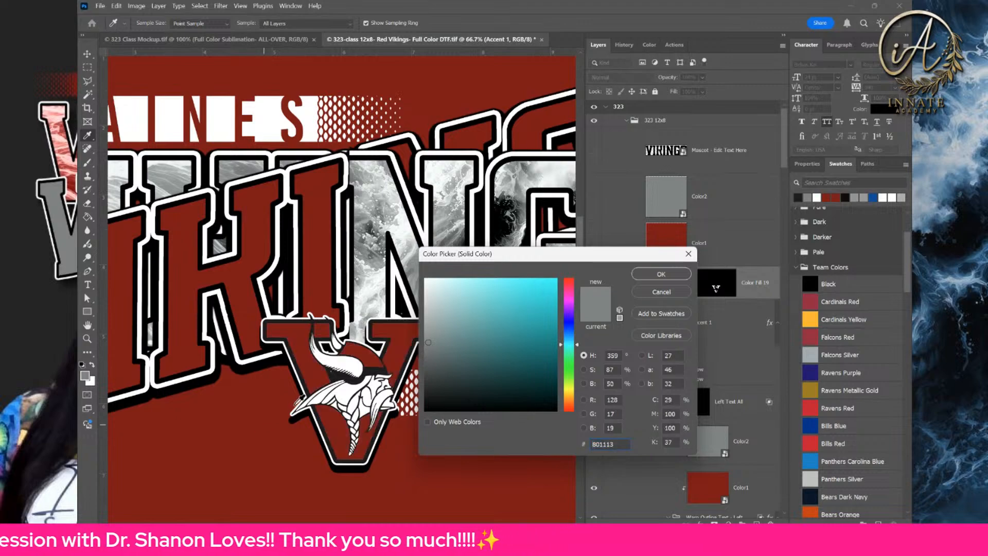
pyautogui.click(652, 280)
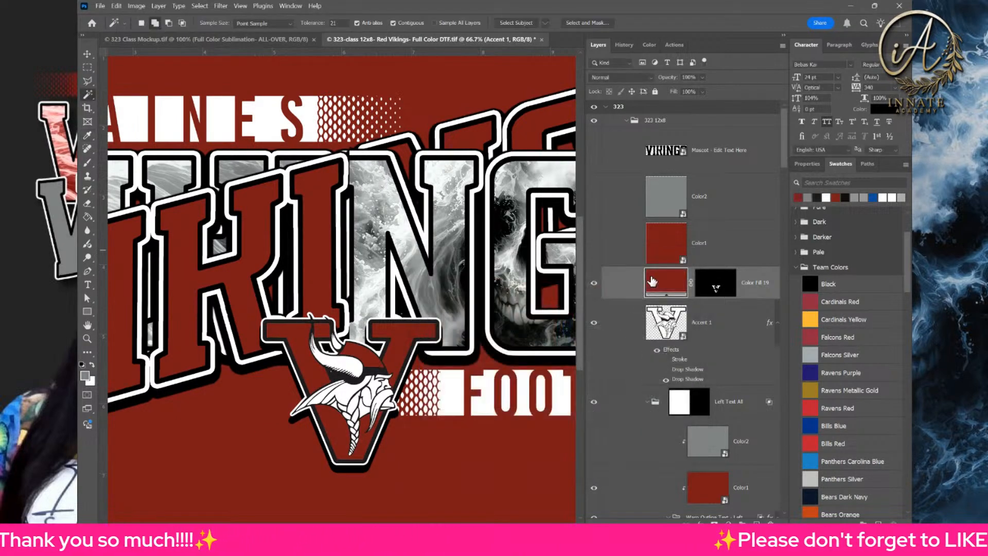
# - Remove the red from the Viking's helmet by selecting that area and filling it with black on the Color Fill 19 mask, then deselect
pyautogui.click(710, 289)
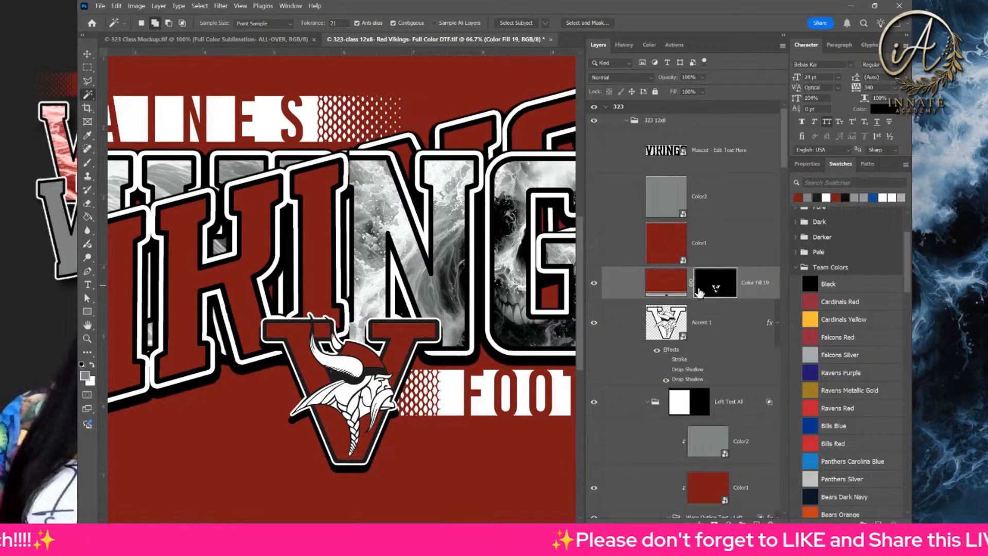
pyautogui.click(685, 315)
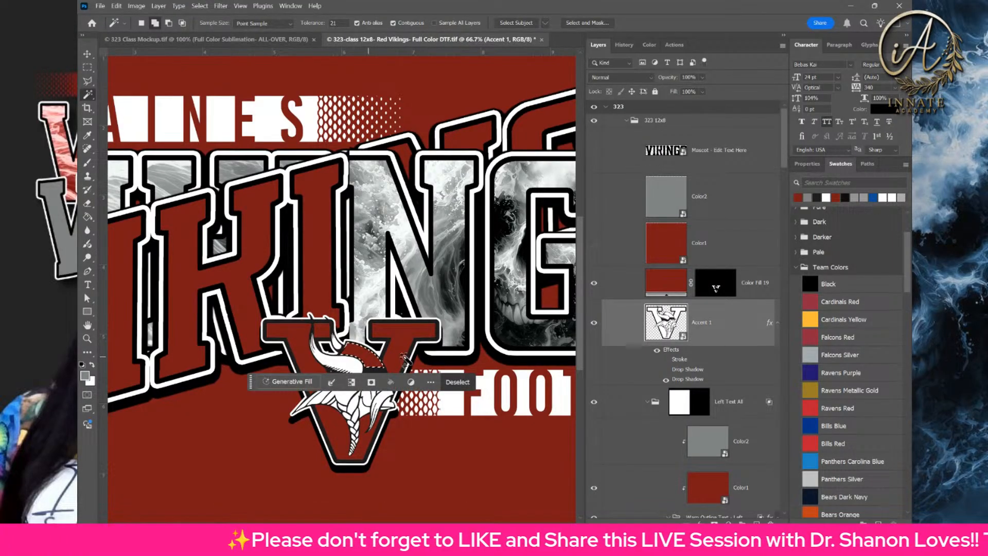
pyautogui.click(726, 289)
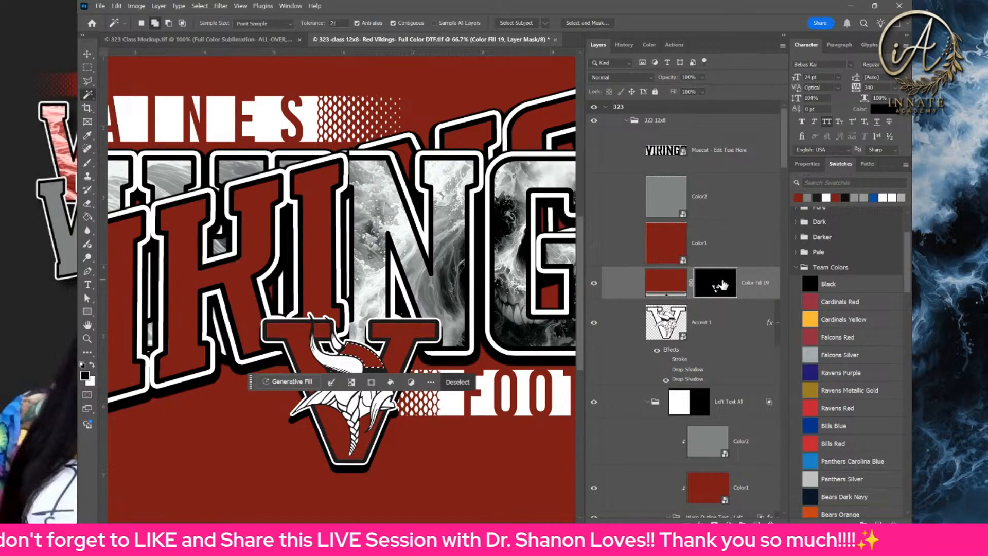
pyautogui.press('x')
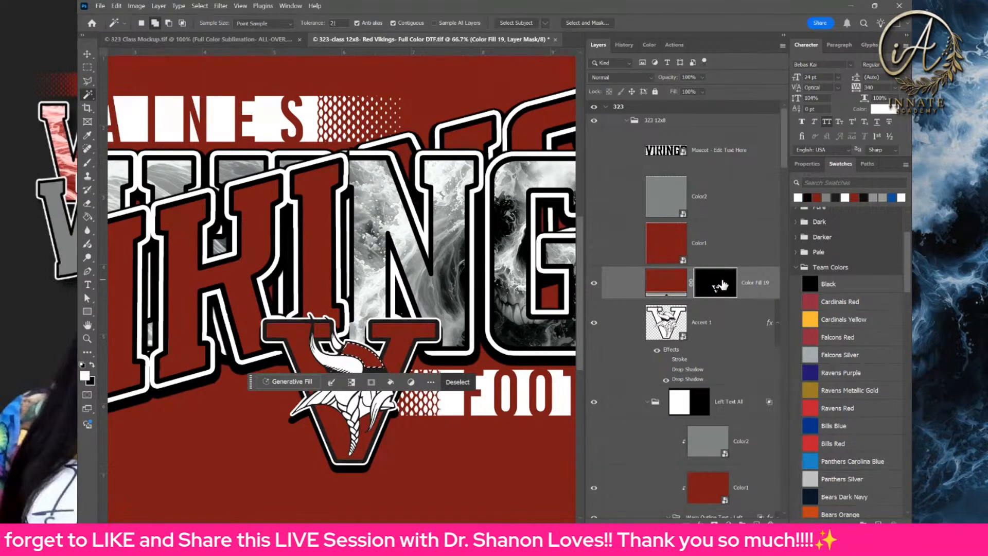
pyautogui.click(725, 320)
pyautogui.moveTo(728, 295); pyautogui.dragTo(729, 300)
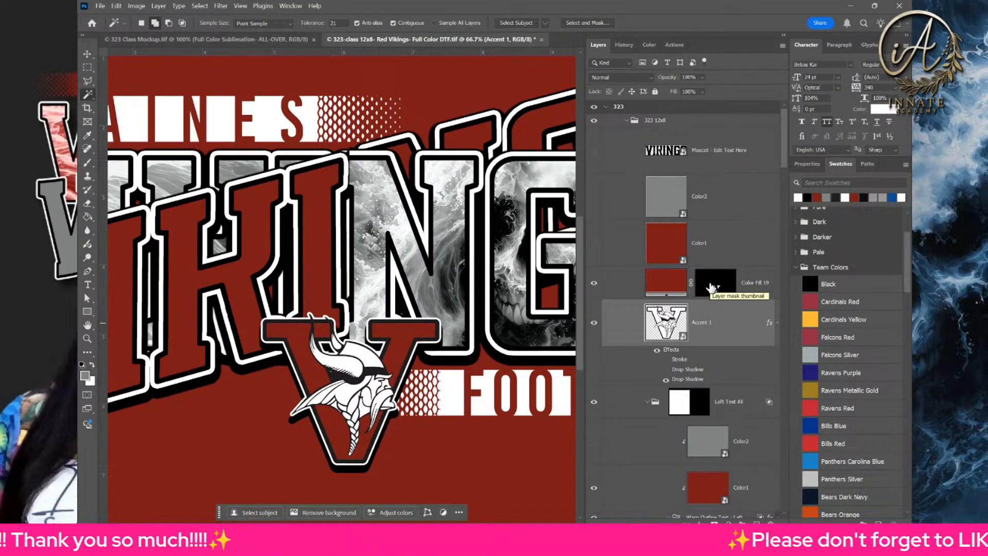
# - Show the black Color Fill 8 background behind the whole design to preview it on black
pyautogui.hotkey('ctrl', '-')
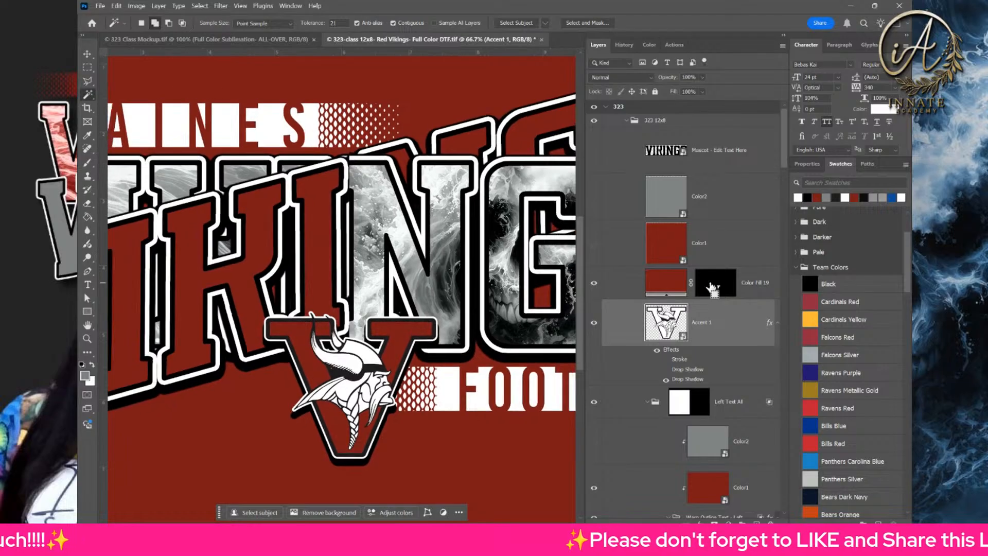
pyautogui.hotkey('ctrl', '-')
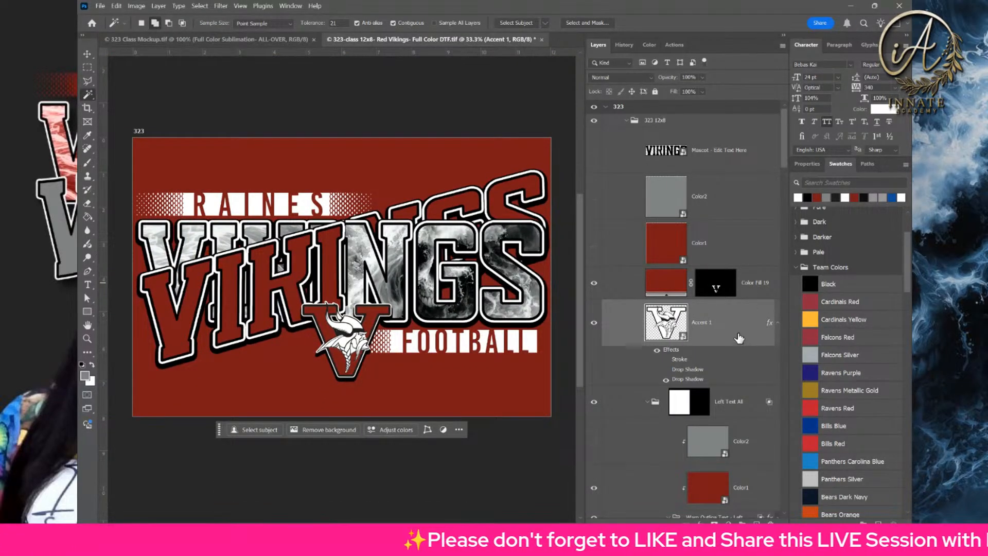
pyautogui.moveTo(783, 154); pyautogui.dragTo(784, 497)
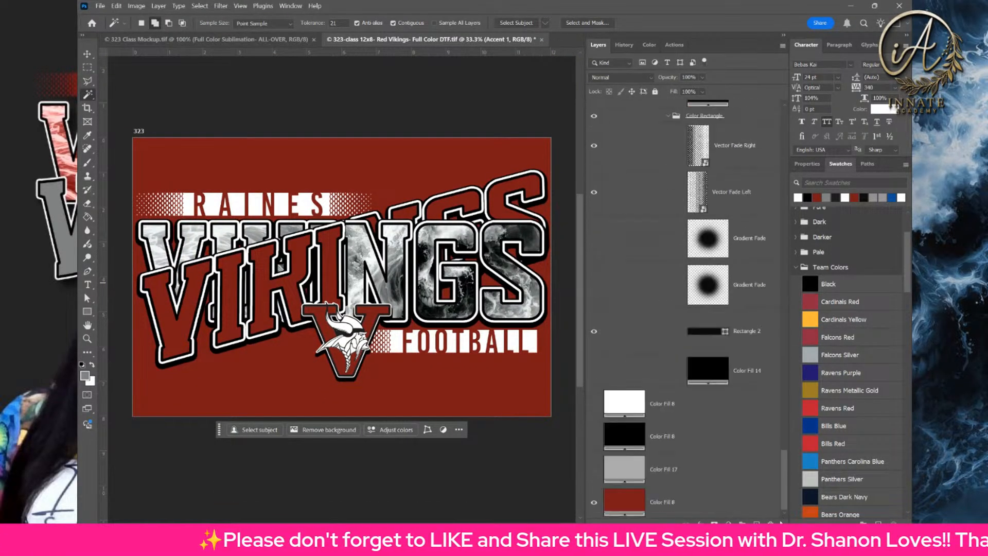
pyautogui.click(594, 437)
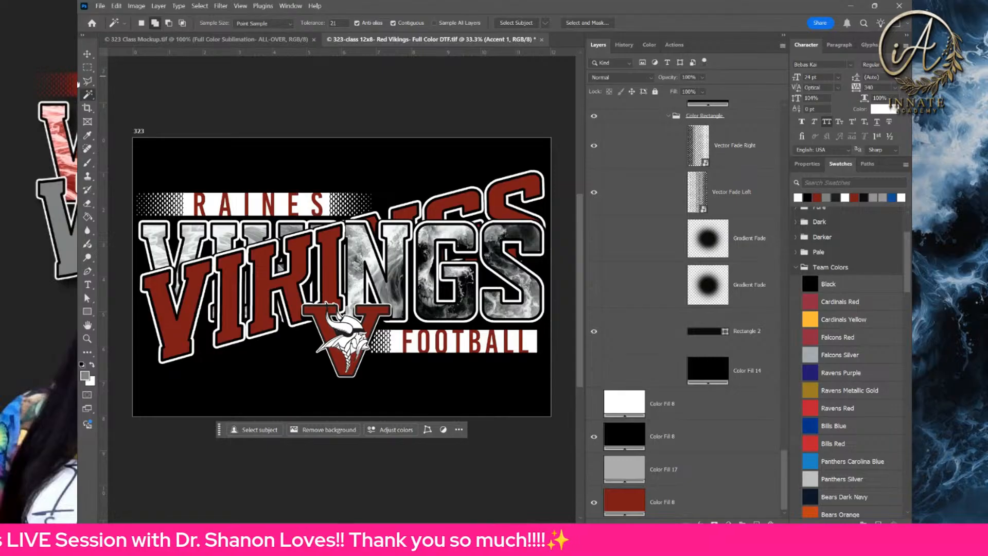
# - Find the wave-filled VIKINGS text layers and set the blend mode of the gray Color2 layer in Solid Text All to Normal
pyautogui.click(87, 54)
pyautogui.rightClick(496, 246)
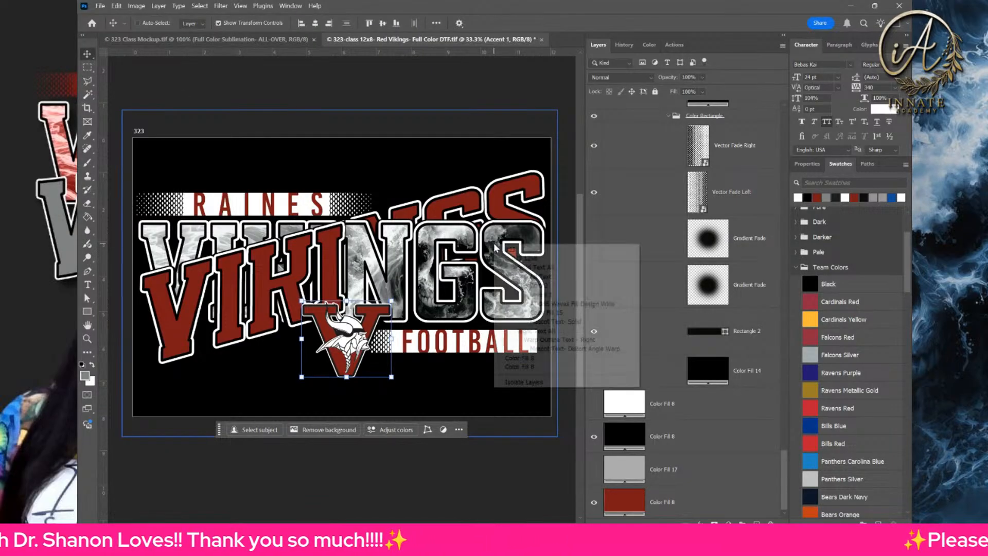
pyautogui.click(561, 304)
pyautogui.scroll(7, 681, 226)
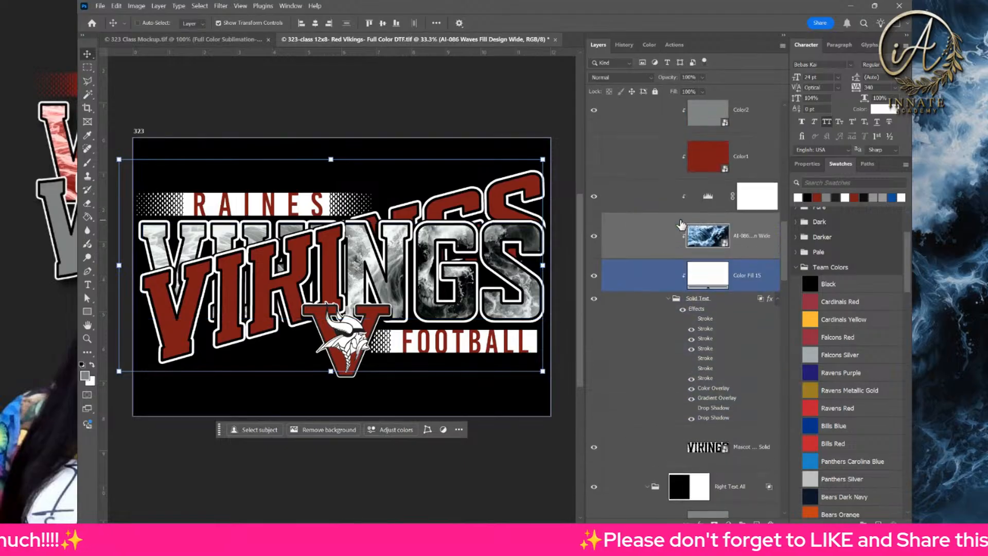
pyautogui.scroll(1, 616, 278)
pyautogui.scroll(2, 617, 278)
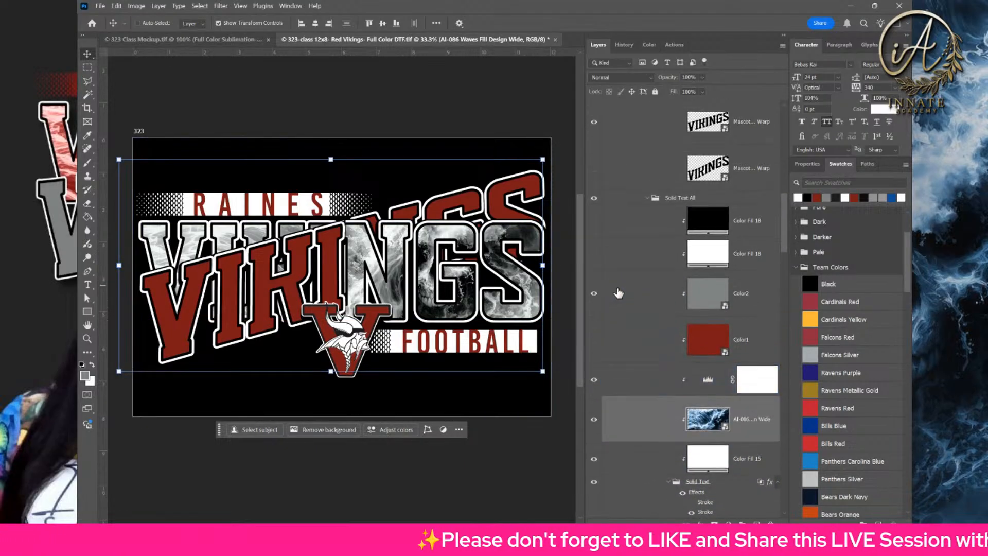
pyautogui.click(603, 294)
pyautogui.click(626, 301)
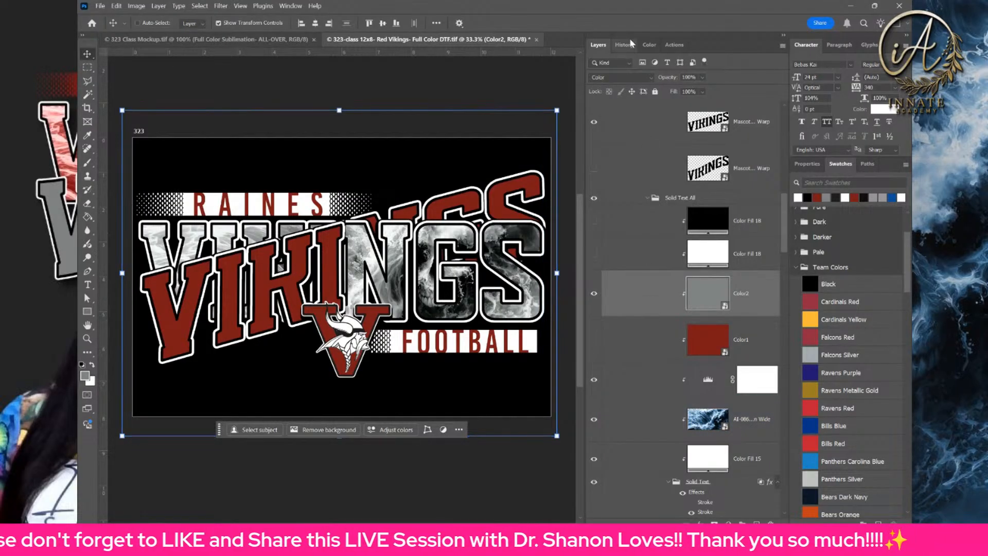
pyautogui.click(626, 83)
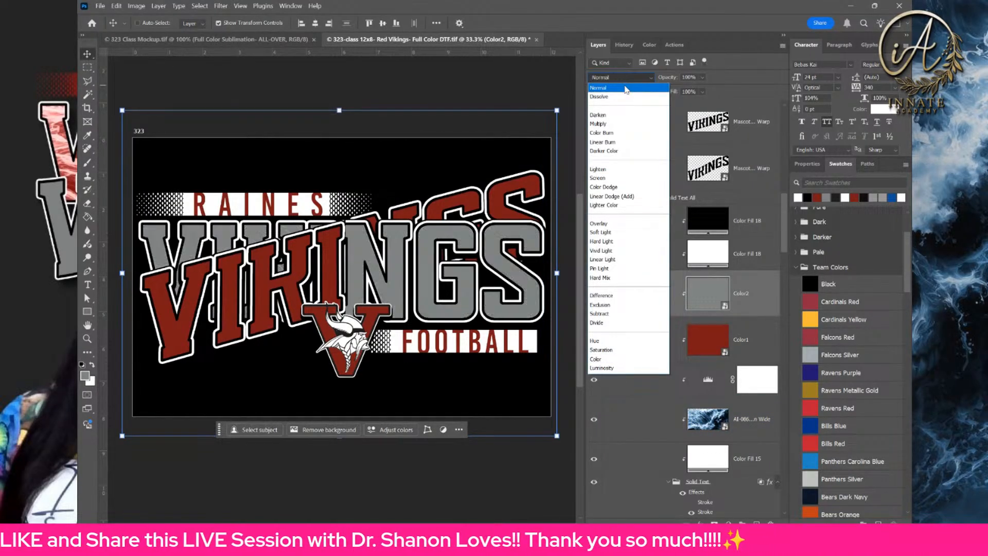
pyautogui.click(626, 88)
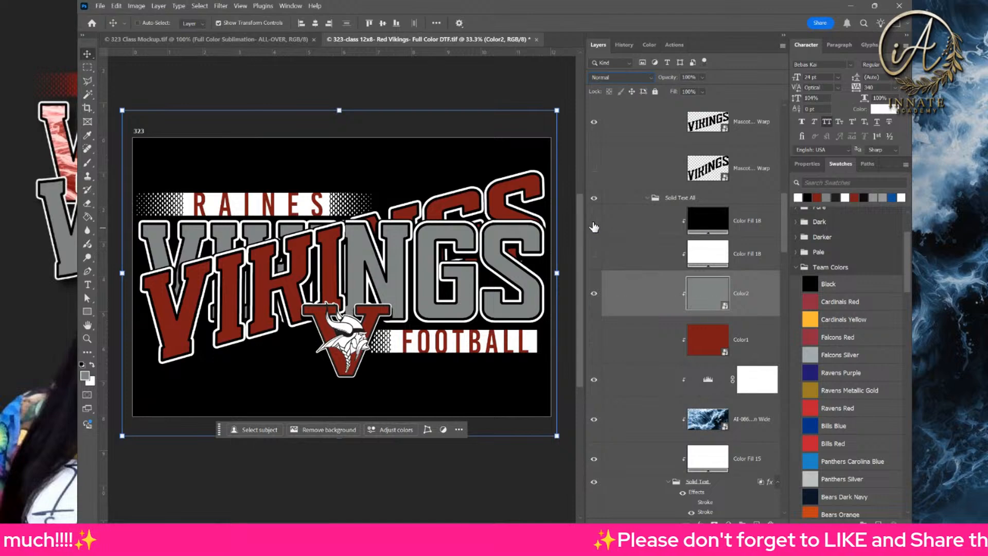
# - Try the black Color Fill 18 on the straight VIKINGS text, then hide it and show the white Color Fill 18 instead
pyautogui.click(594, 224)
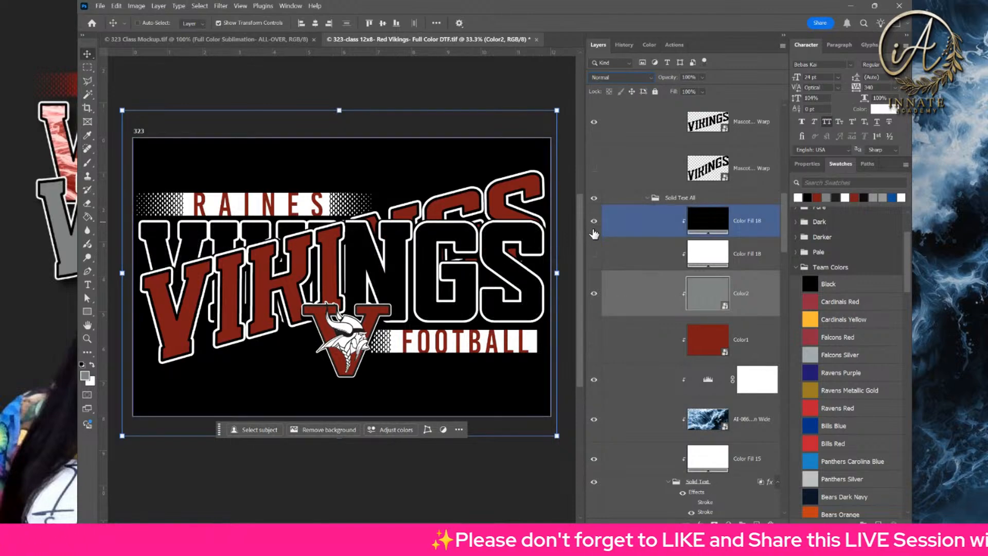
pyautogui.click(594, 225)
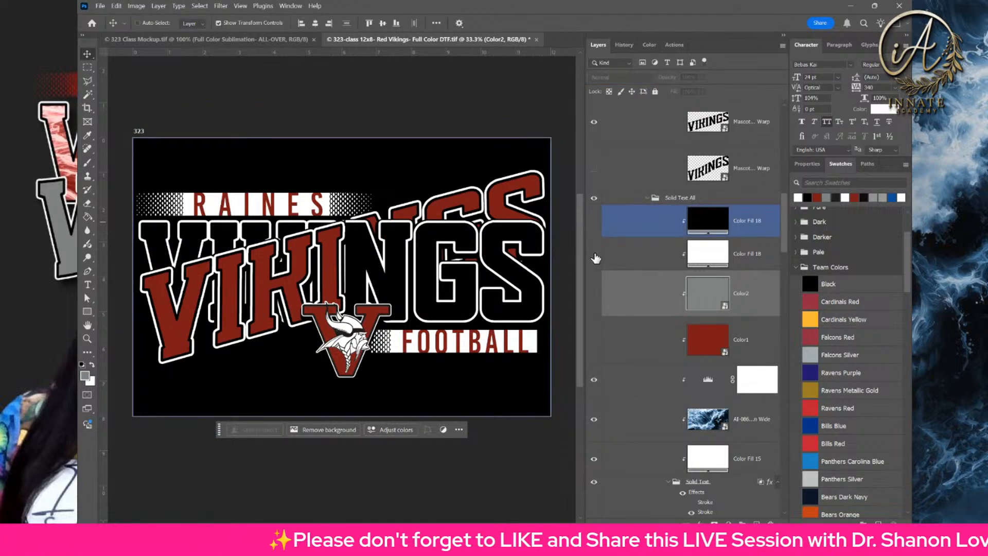
pyautogui.click(595, 257)
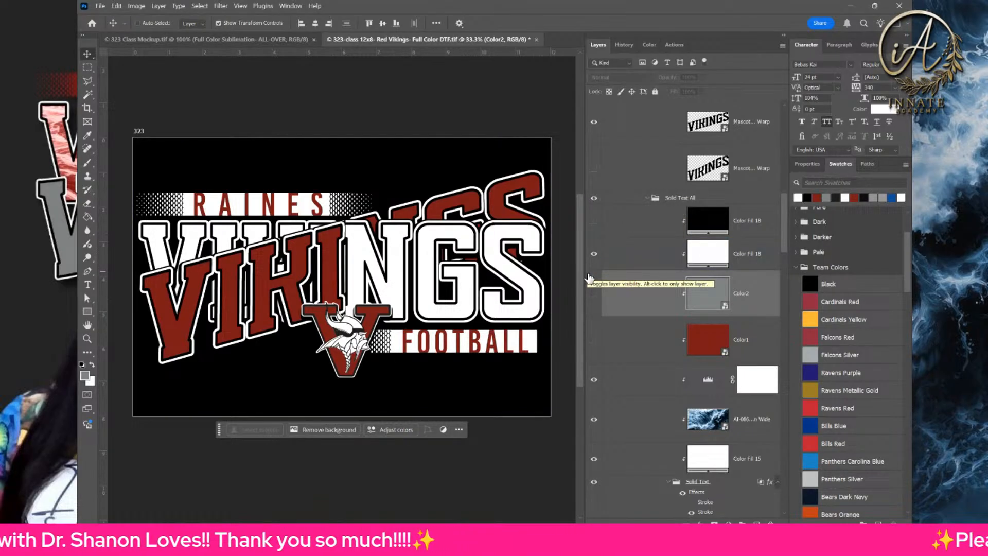
# - Hide the black Color Fill 8 background and show the gray Color Fill 17 background
pyautogui.scroll(-1, 589, 279)
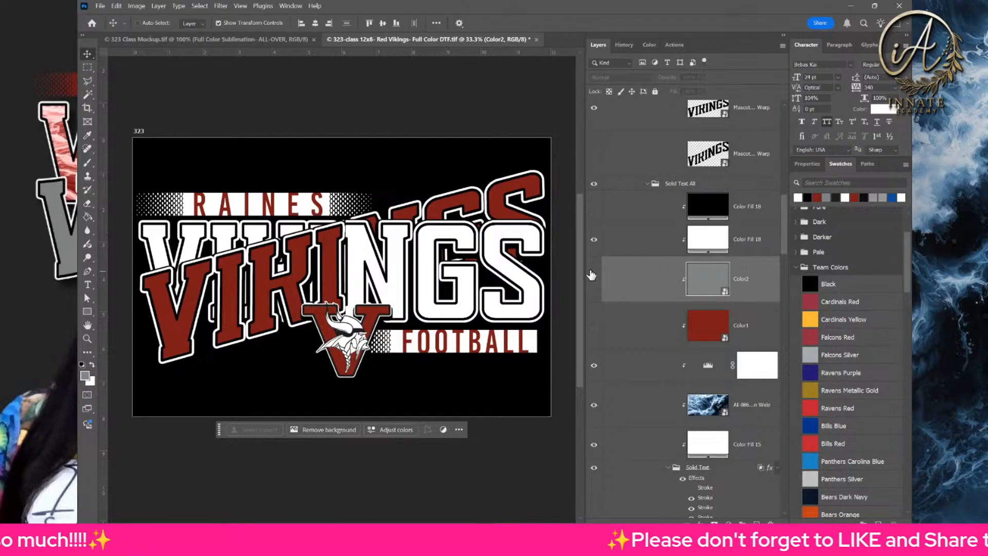
pyautogui.scroll(-5, 609, 350)
pyautogui.scroll(-5, 609, 350)
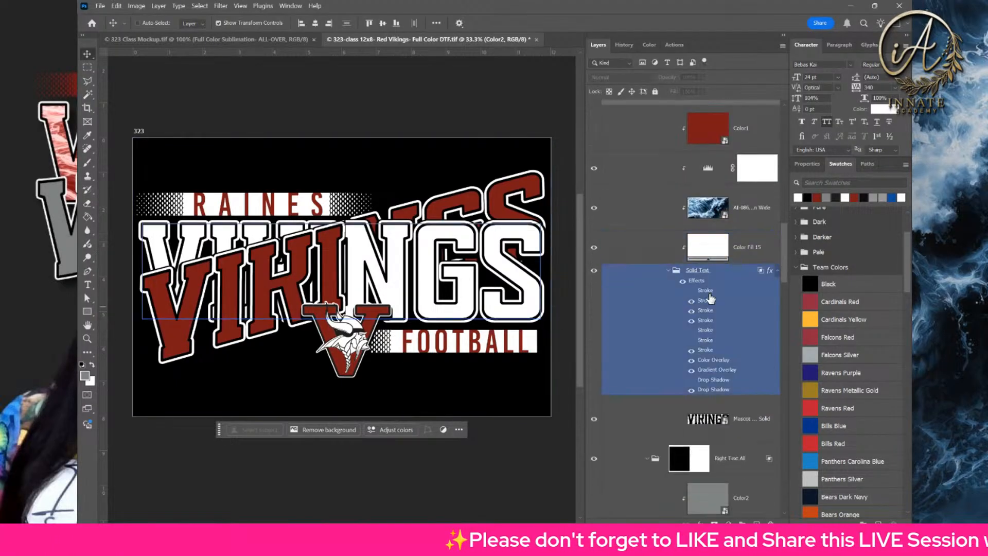
pyautogui.moveTo(783, 242); pyautogui.dragTo(776, 488)
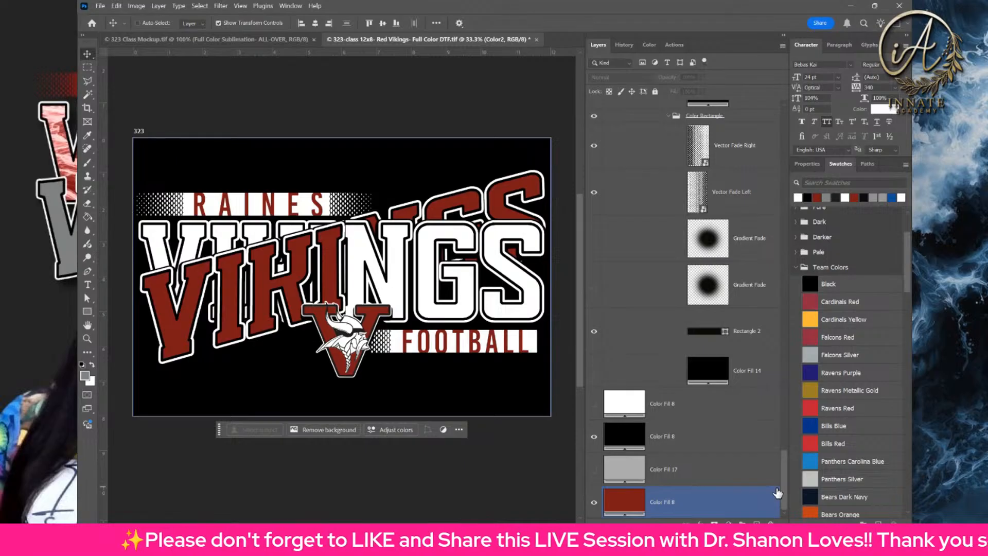
pyautogui.click(595, 439)
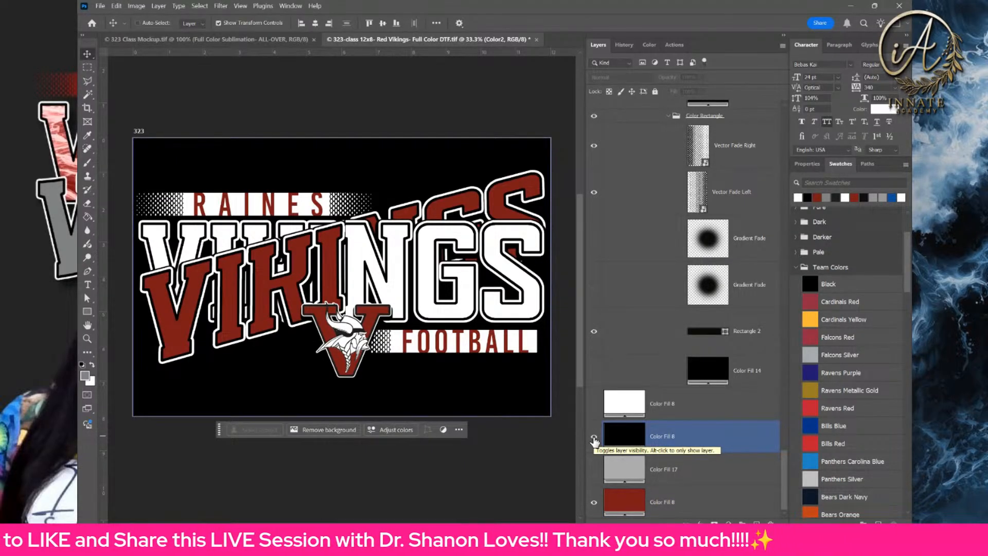
pyautogui.click(594, 439)
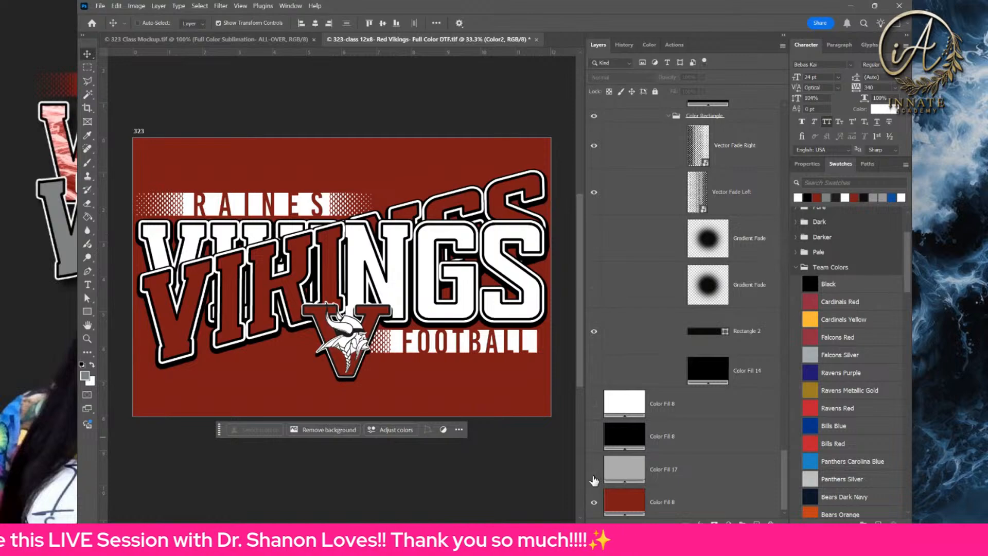
pyautogui.click(593, 471)
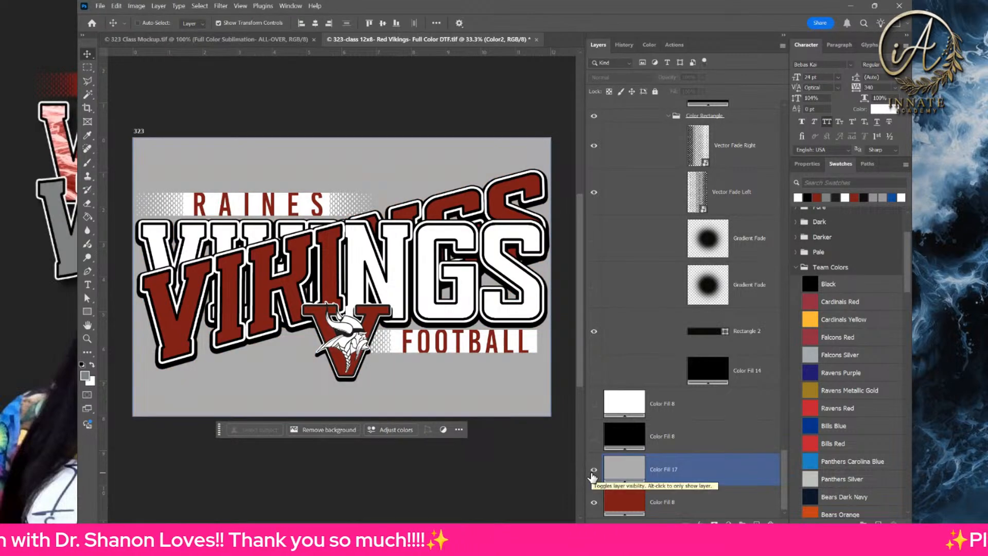
# - Preview the design on the white Color Fill 8 background, then hide that layer again
pyautogui.click(596, 504)
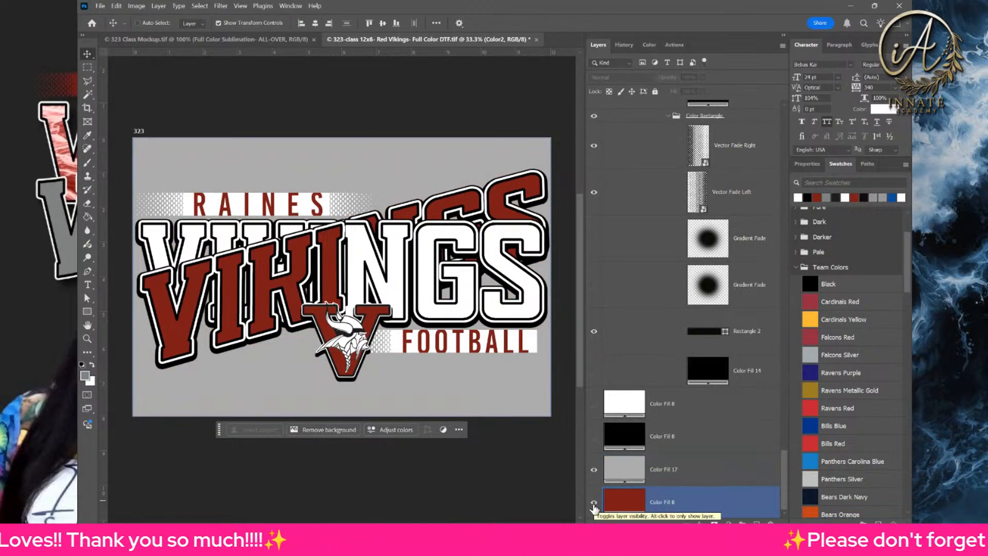
pyautogui.click(593, 404)
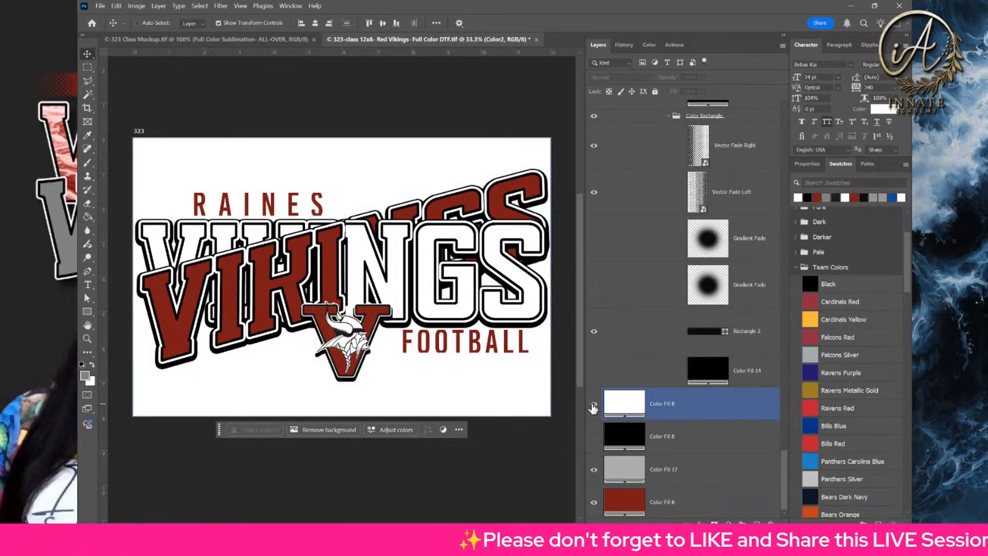
pyautogui.click(594, 405)
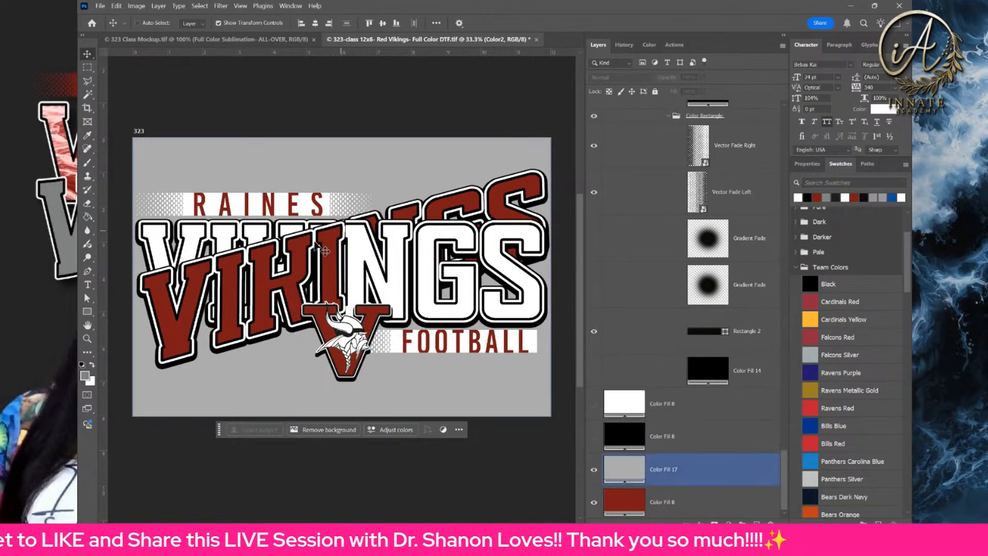
# - Save the design as a new TIFF named "323-class 12x8- Red Vikings- Screen Print 3 Color" with the default TIFF options
pyautogui.click(101, 5)
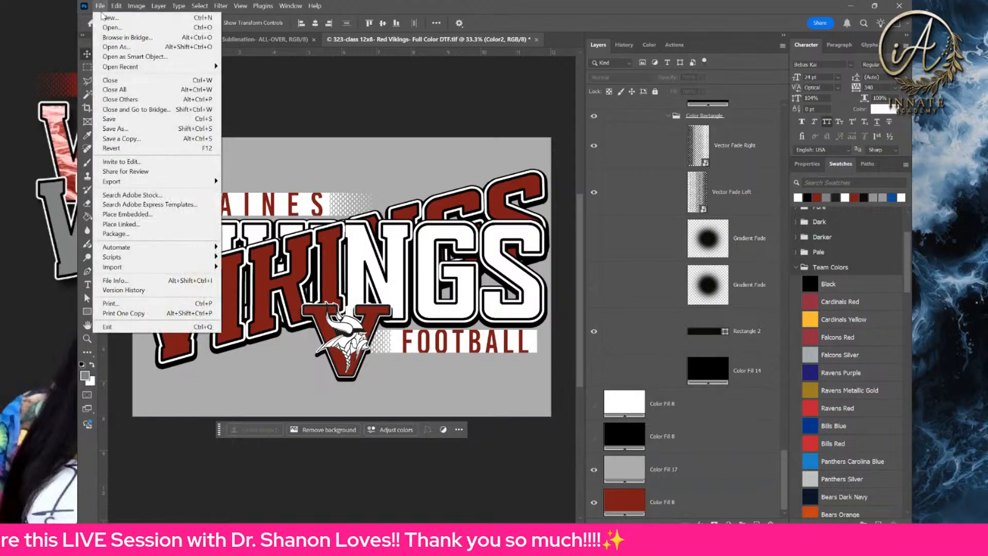
pyautogui.click(139, 134)
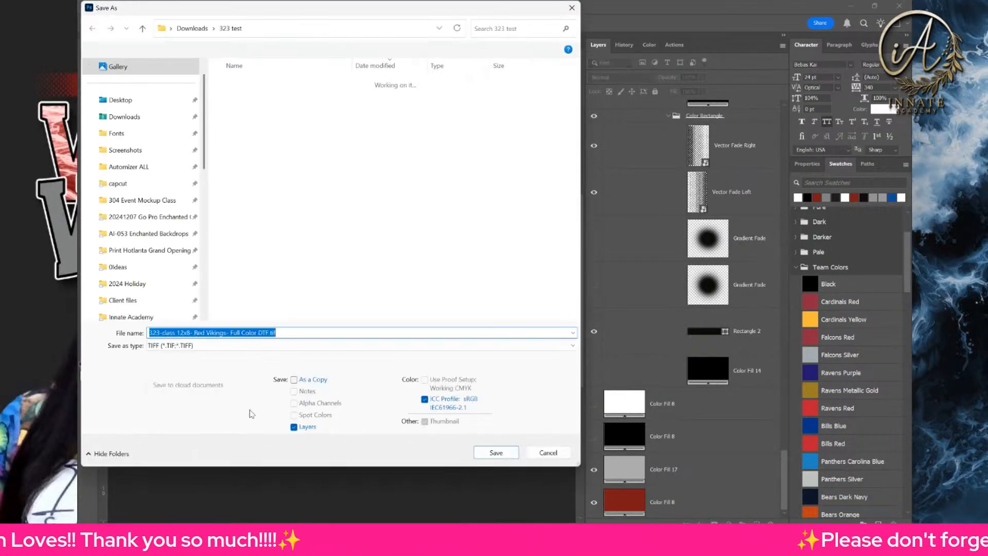
pyautogui.click(221, 333)
pyautogui.doubleClick(234, 333)
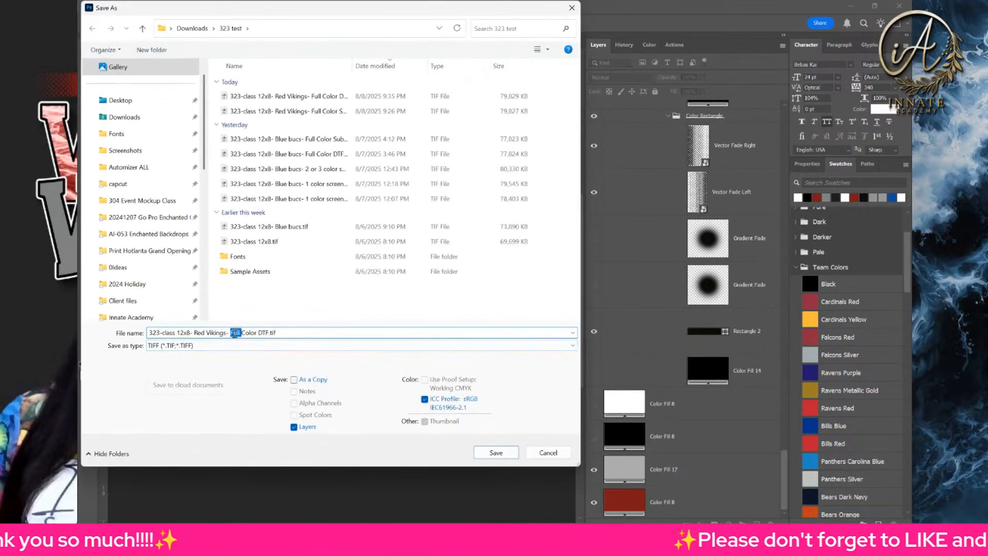
pyautogui.click(260, 333)
pyautogui.moveTo(231, 333); pyautogui.dragTo(336, 336)
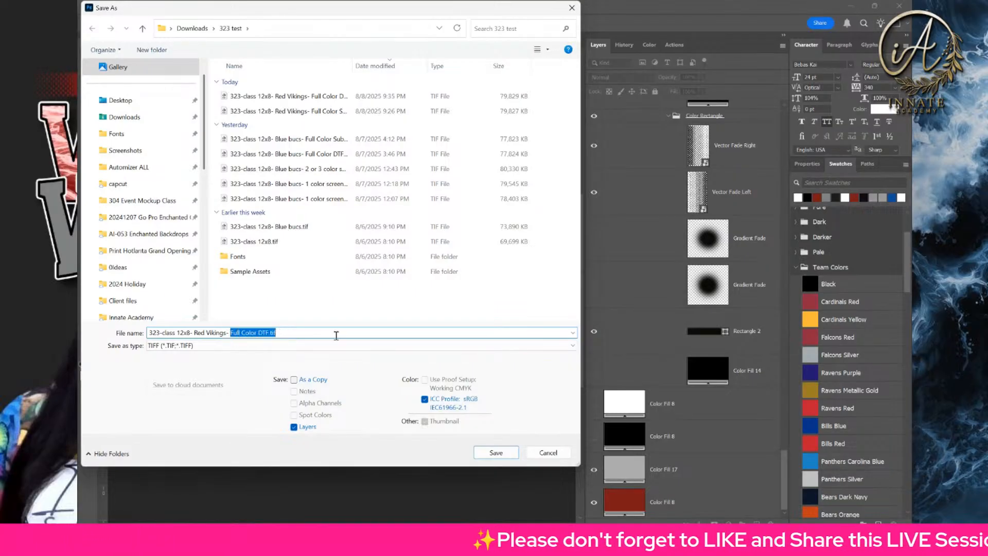
pyautogui.write('Screen Print 3')
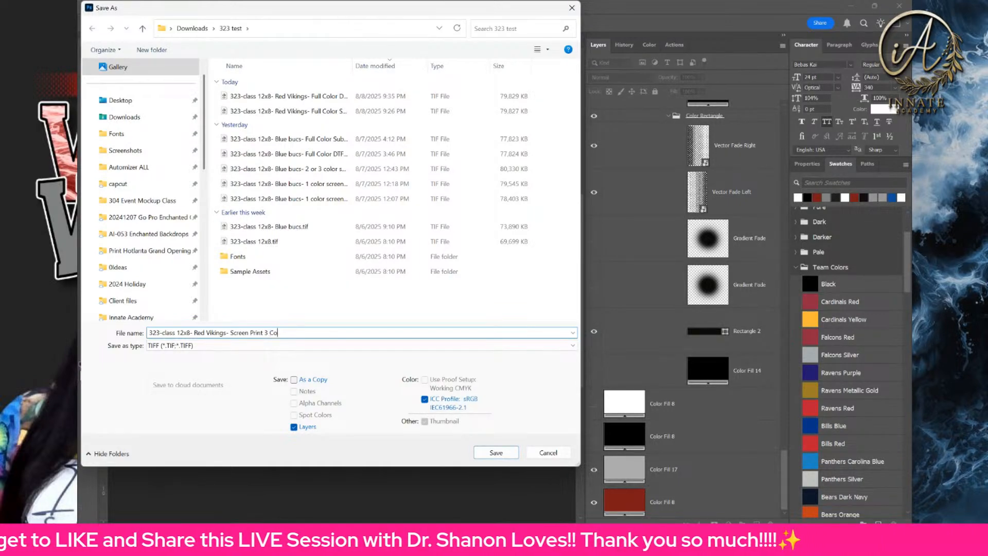
pyautogui.press('Return')
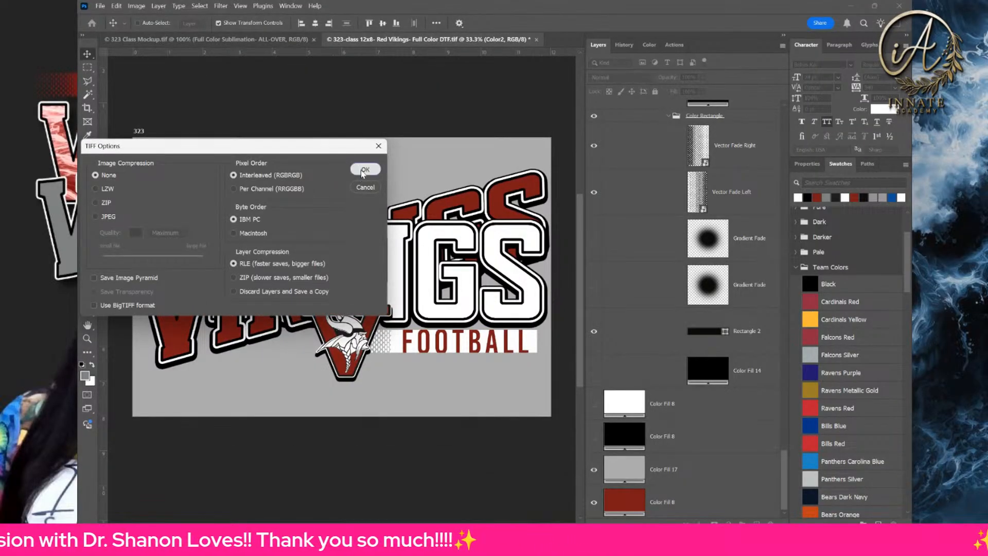
pyautogui.click(363, 169)
# - Export the 323 12x8 group as a PNG named "323 12x8 Screen Print 3 Color" in the 323 Red Vikings folder
pyautogui.scroll(4, 614, 244)
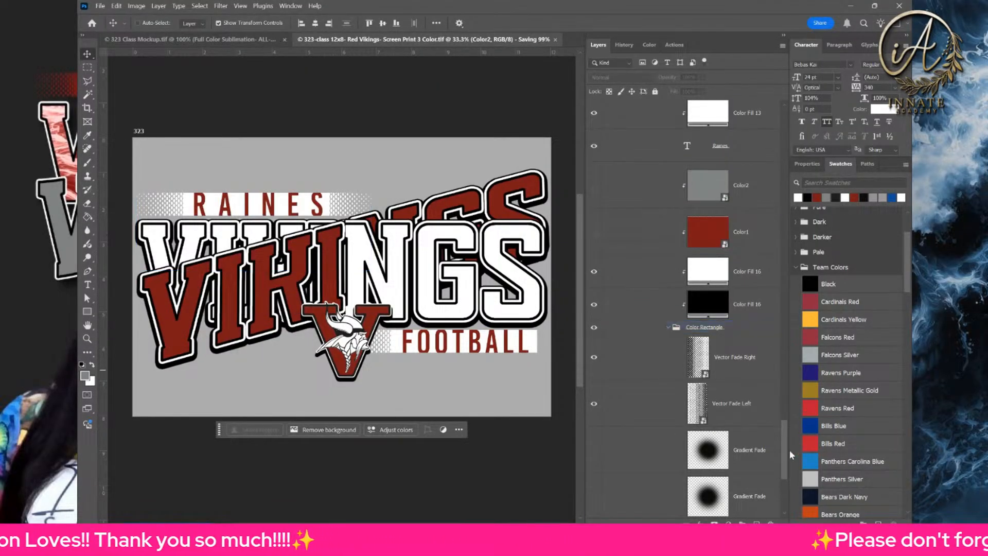
pyautogui.moveTo(786, 445); pyautogui.dragTo(786, 107)
pyautogui.click(664, 124)
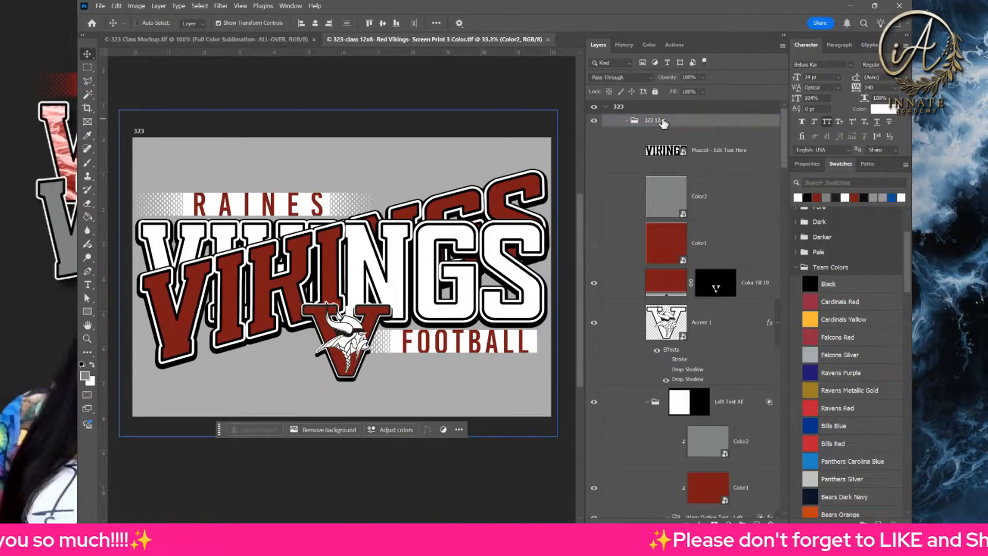
pyautogui.rightClick(664, 124)
pyautogui.click(702, 177)
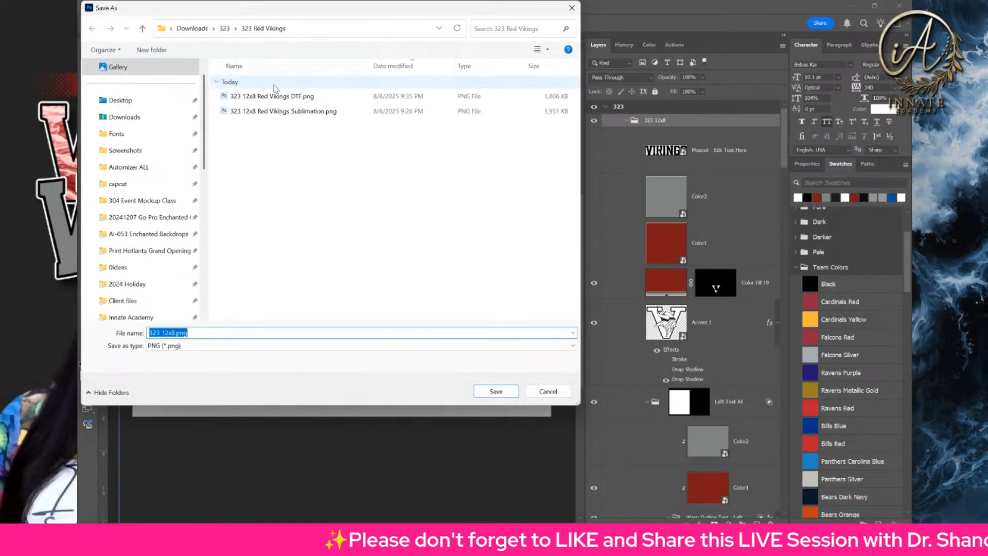
pyautogui.click(178, 333)
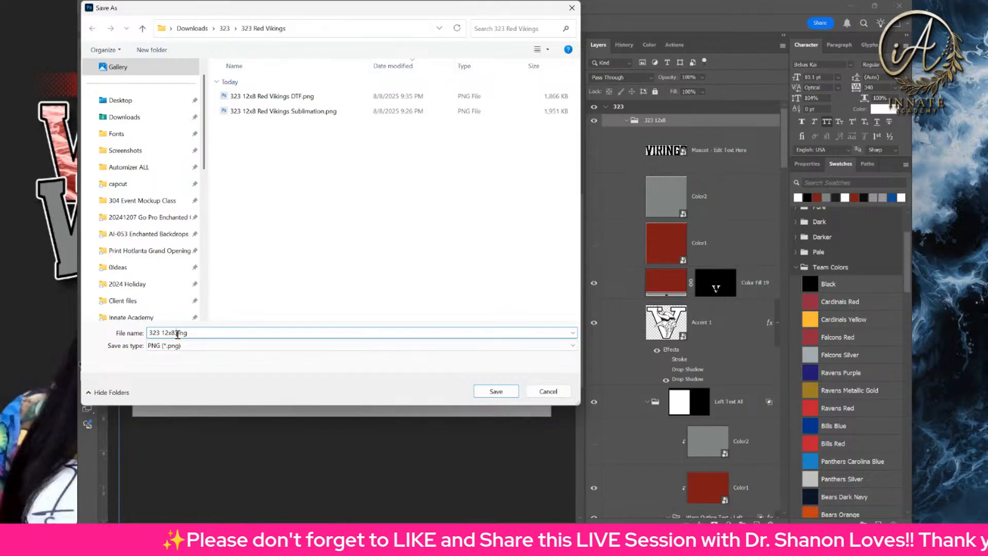
pyautogui.write('Screen Print')
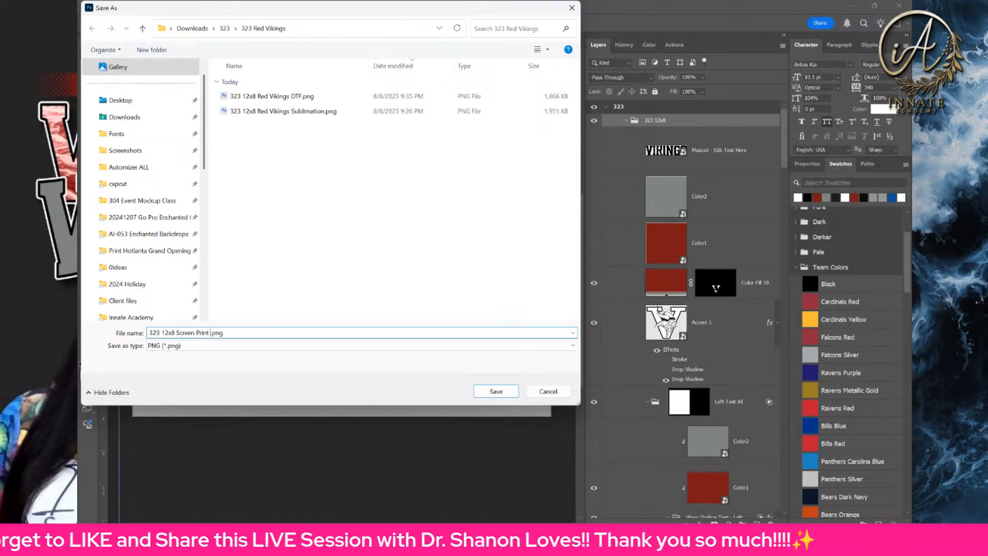
pyautogui.write(' 3 Co')
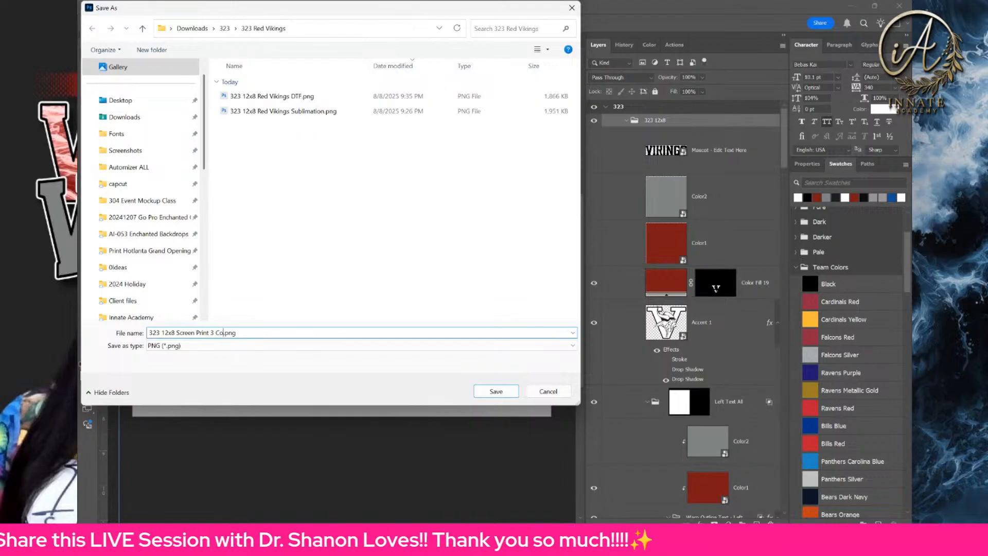
pyautogui.write('lor')
pyautogui.press('Return')
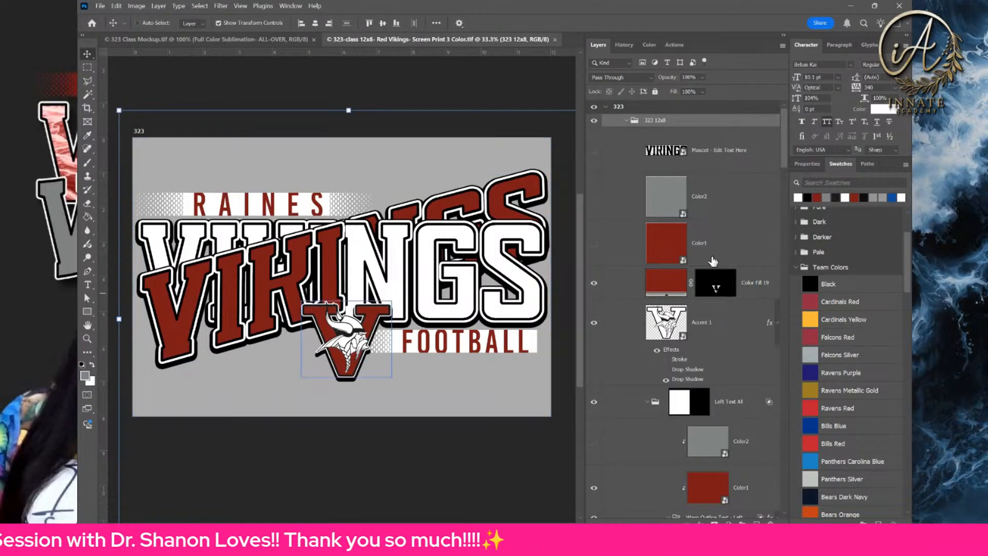
# - Hide the gray Color Fill 17 background and show the design on the red Color Fill 8 background
pyautogui.moveTo(723, 199); pyautogui.dragTo(672, 123)
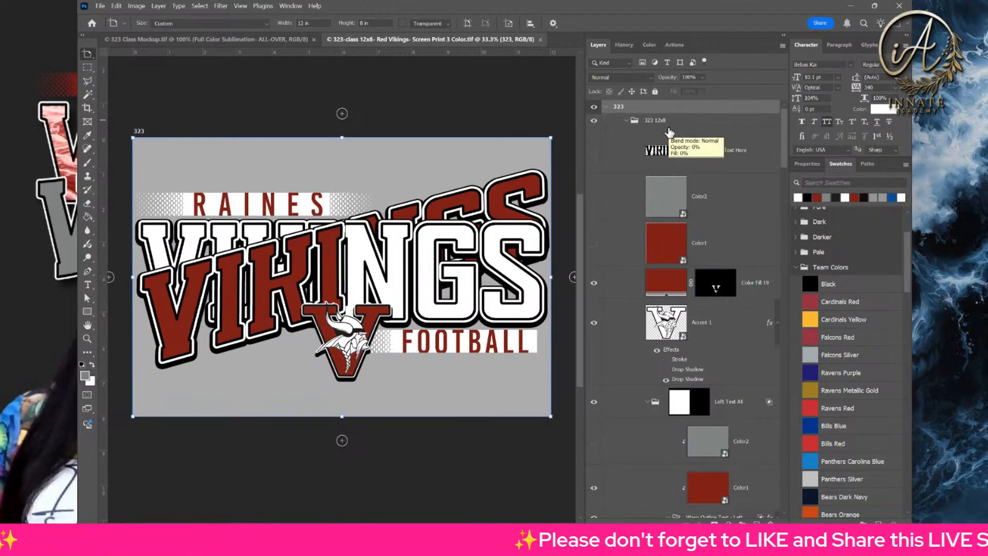
pyautogui.click(742, 205)
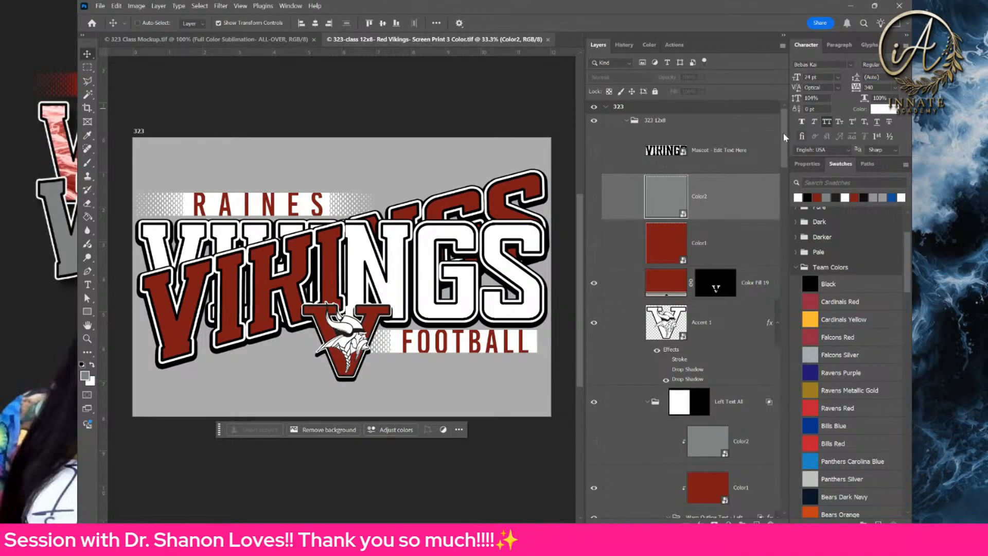
pyautogui.moveTo(786, 138); pyautogui.dragTo(793, 502)
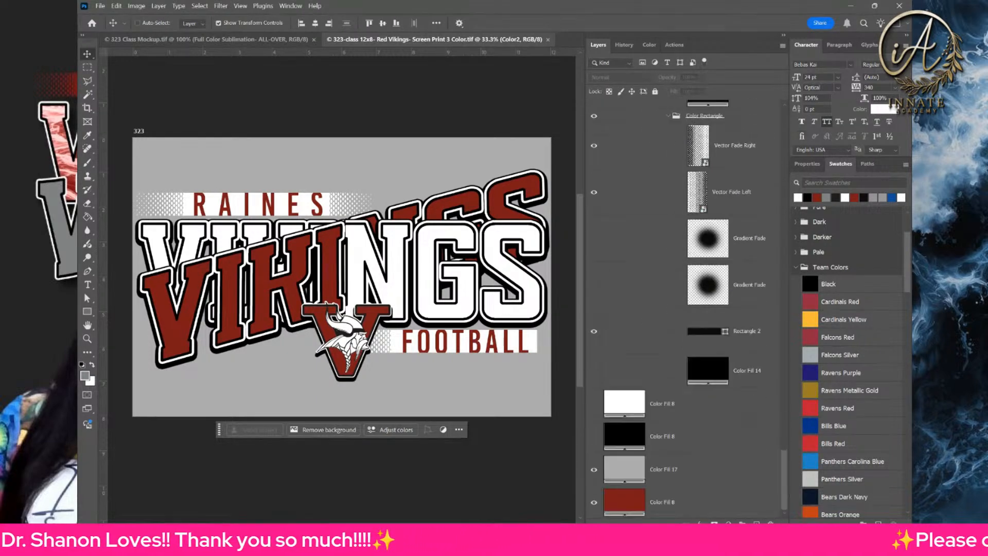
pyautogui.click(595, 472)
pyautogui.click(595, 502)
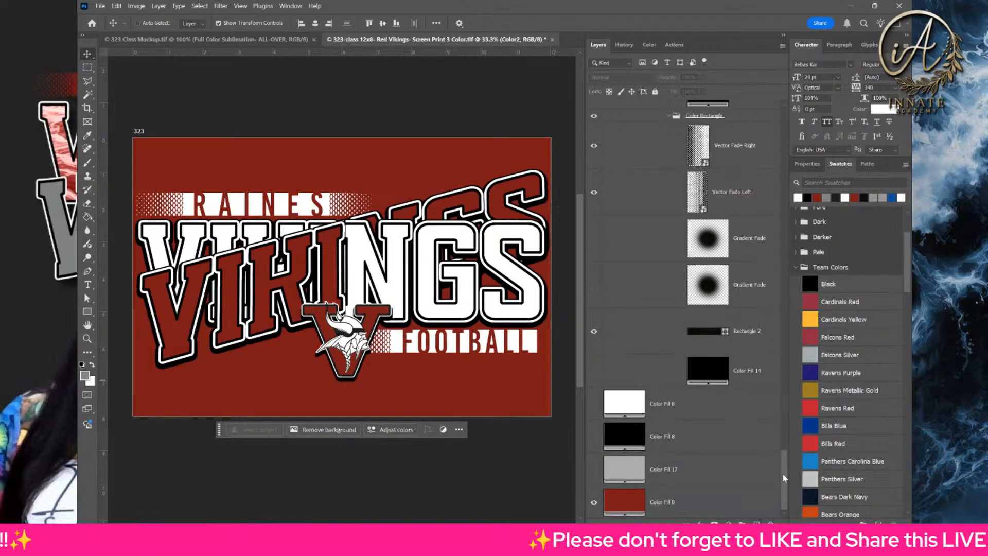
# - Select the 323 12x8 group and collapse it
pyautogui.moveTo(782, 473); pyautogui.dragTo(785, 98)
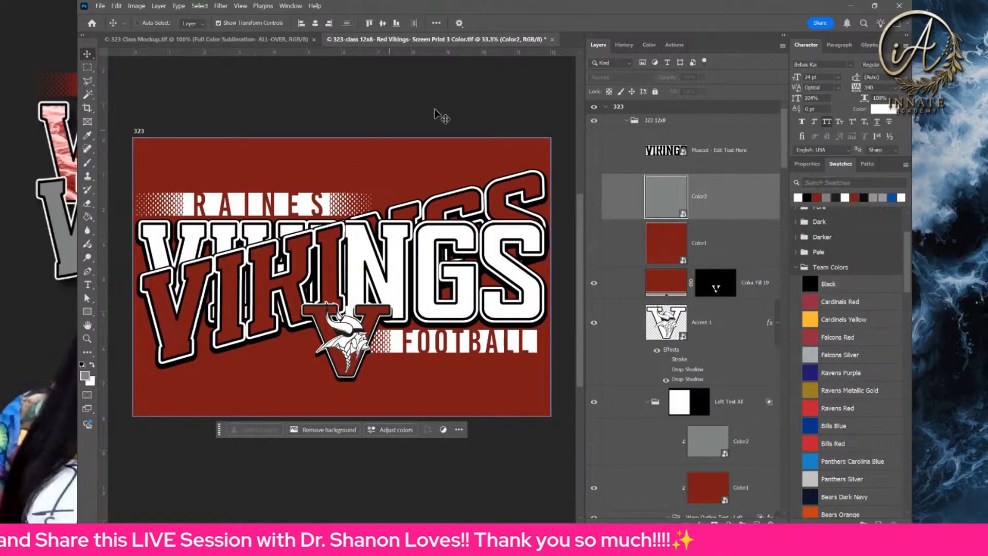
pyautogui.click(671, 109)
pyautogui.click(671, 121)
pyautogui.click(626, 121)
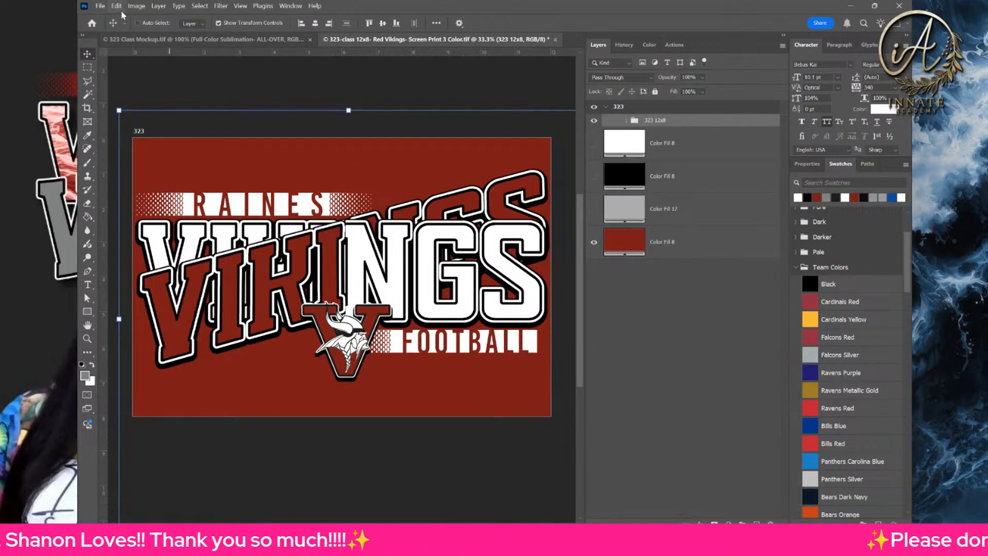
# - Place the "323 12x8 Screen Print 3 Color" PNG from the 323 Red Vikings folder as an embedded object and hide the original 323 12x8 group
pyautogui.click(100, 6)
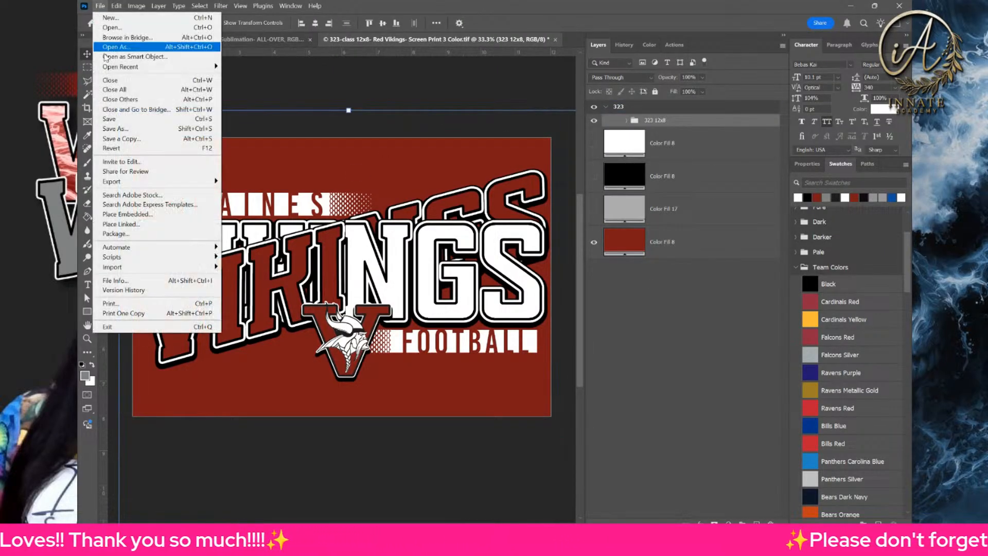
pyautogui.click(143, 221)
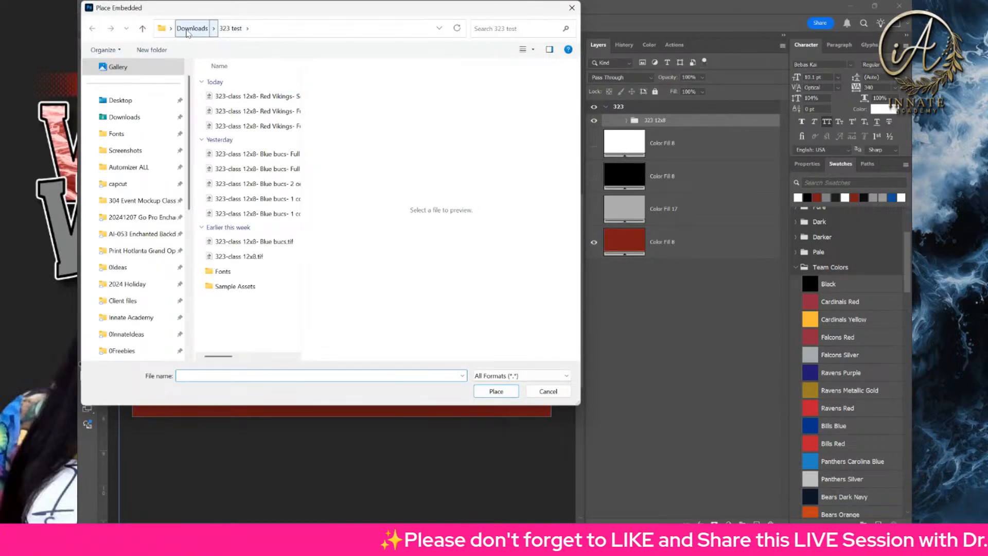
pyautogui.click(192, 29)
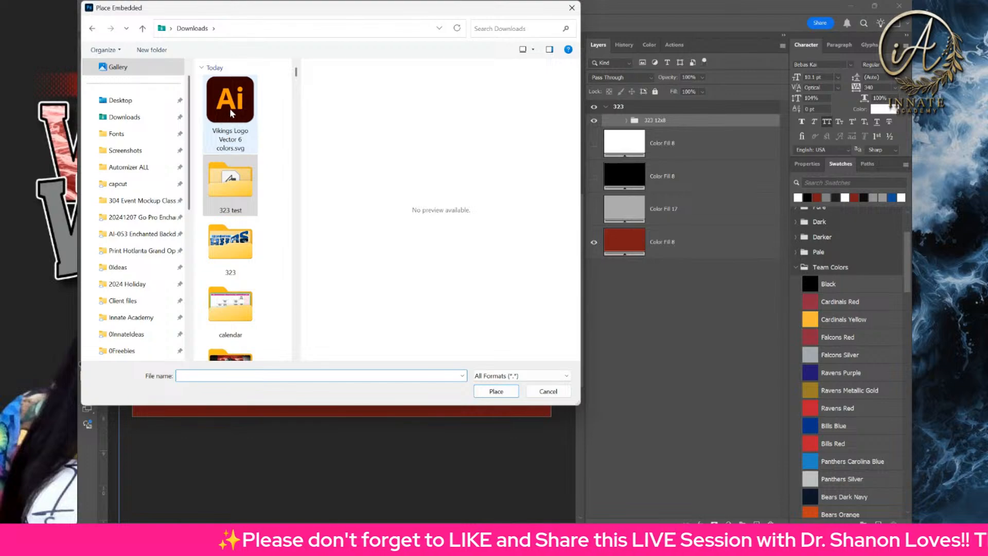
pyautogui.scroll(-2, 239, 247)
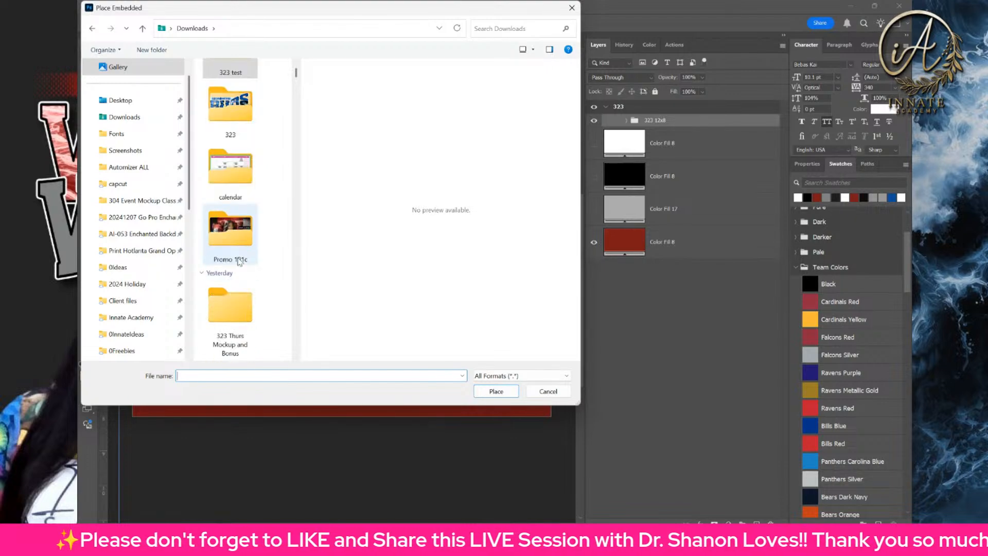
pyautogui.scroll(-3, 240, 222)
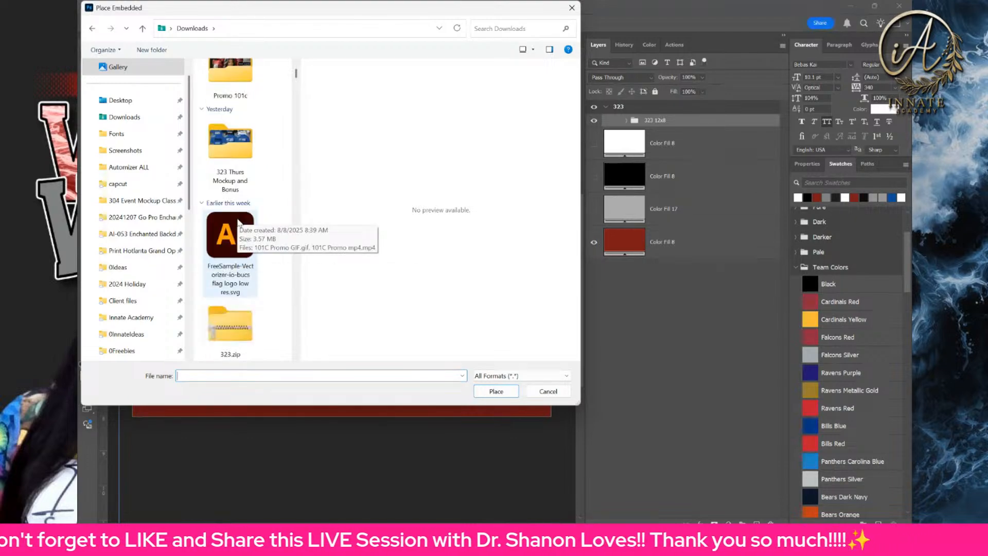
pyautogui.scroll(6, 239, 223)
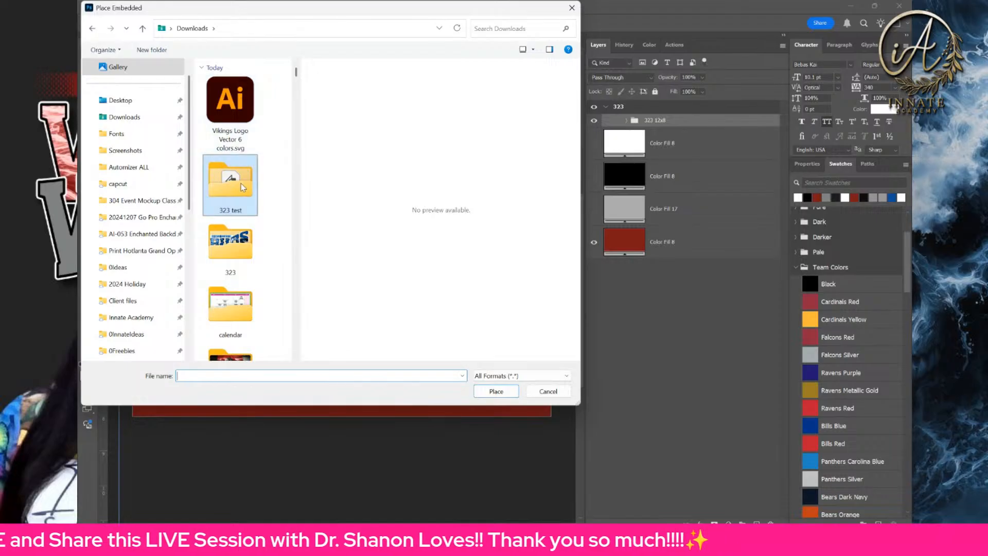
pyautogui.click(246, 250)
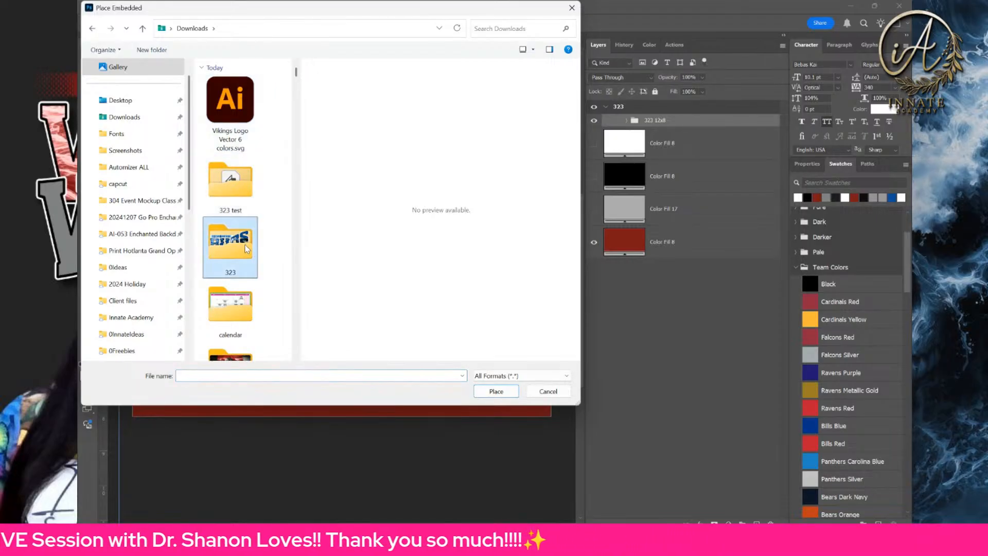
pyautogui.scroll(-2, 246, 249)
pyautogui.scroll(2, 245, 238)
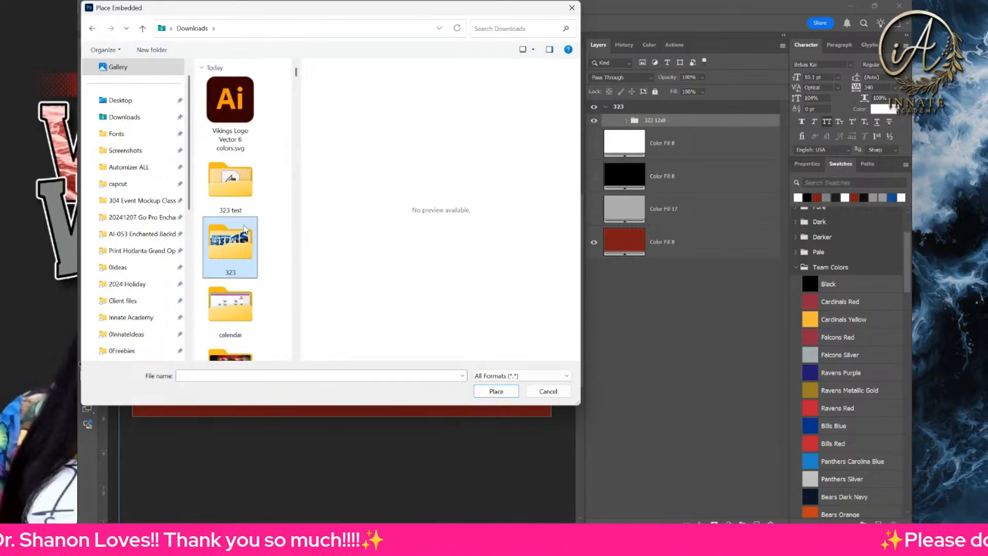
pyautogui.doubleClick(246, 239)
pyautogui.doubleClick(245, 110)
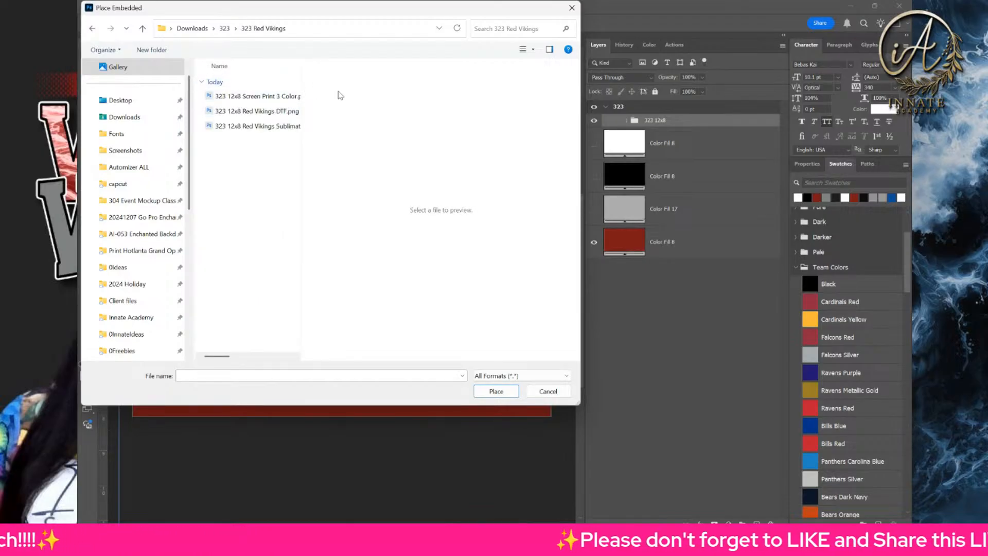
pyautogui.click(263, 98)
pyautogui.click(489, 394)
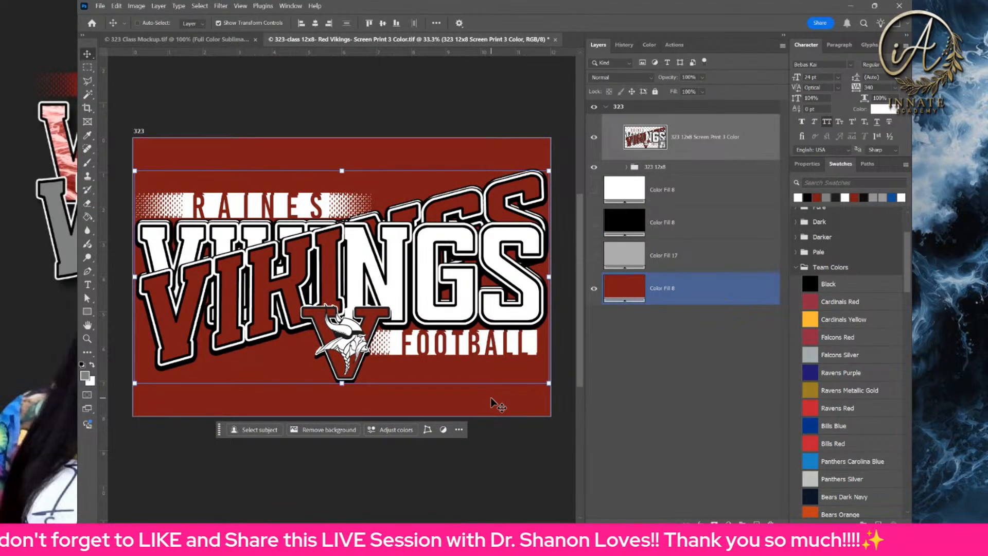
pyautogui.click(600, 168)
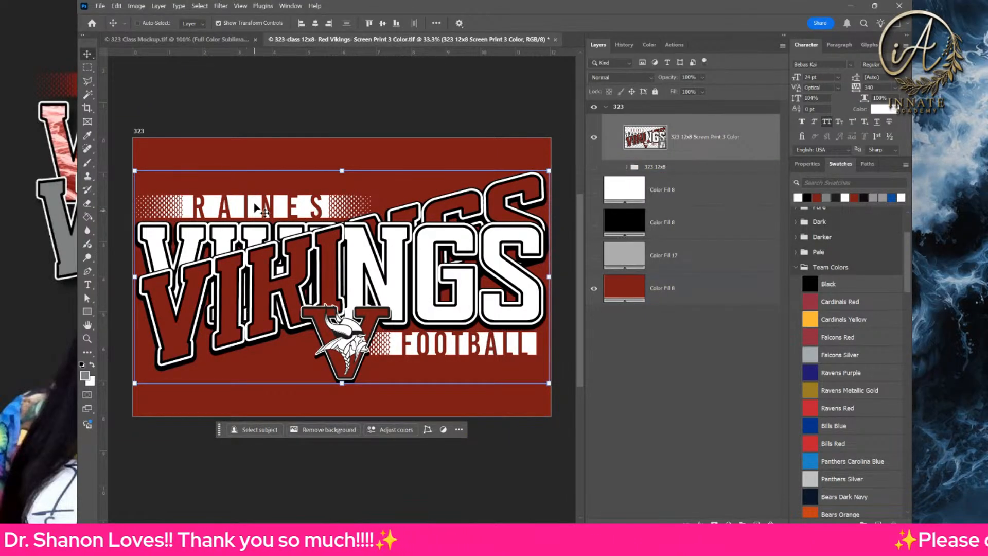
# - Select all red areas of the placed design using the Magic Wand with Contiguous off, and knock them out with an inverted layer mask
pyautogui.click(90, 93)
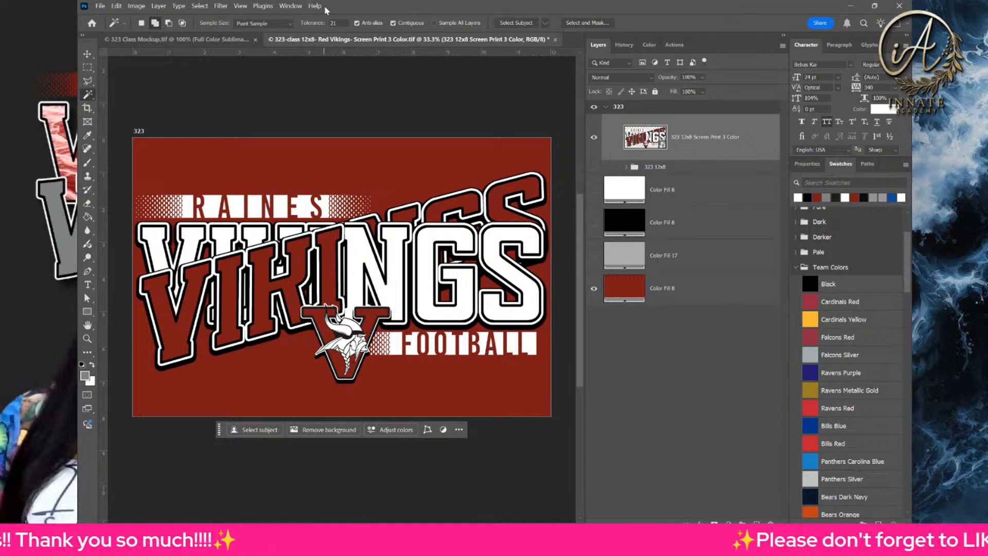
pyautogui.click(411, 24)
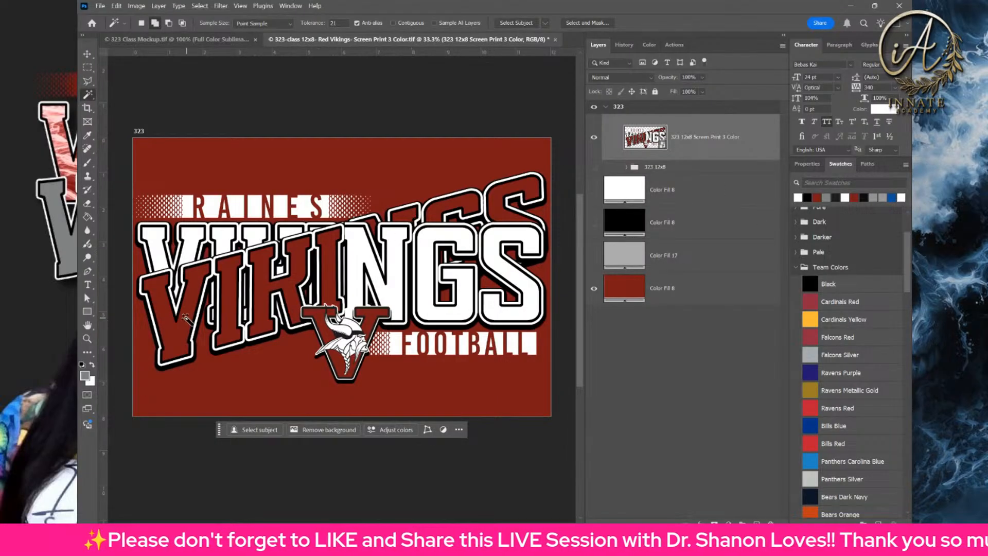
pyautogui.click(173, 339)
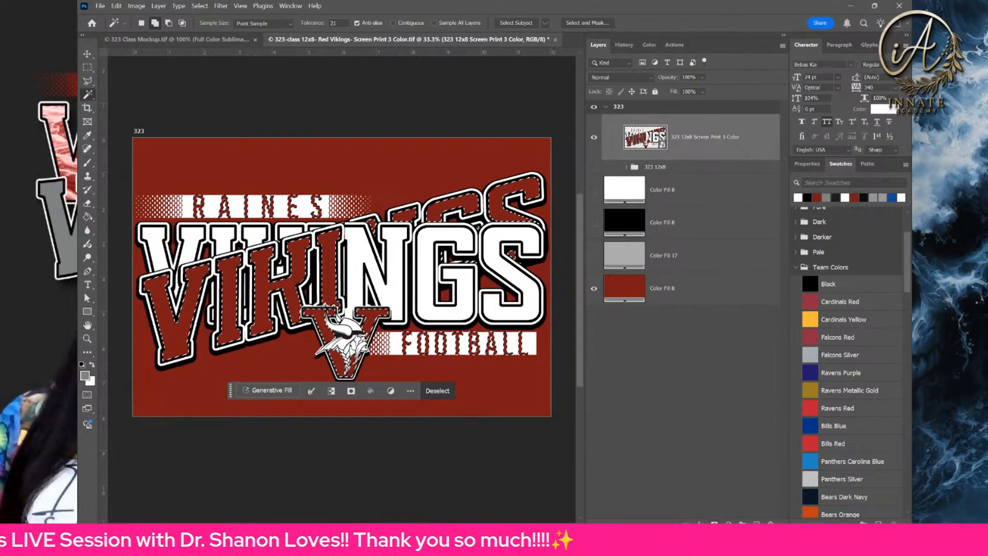
pyautogui.click(714, 523)
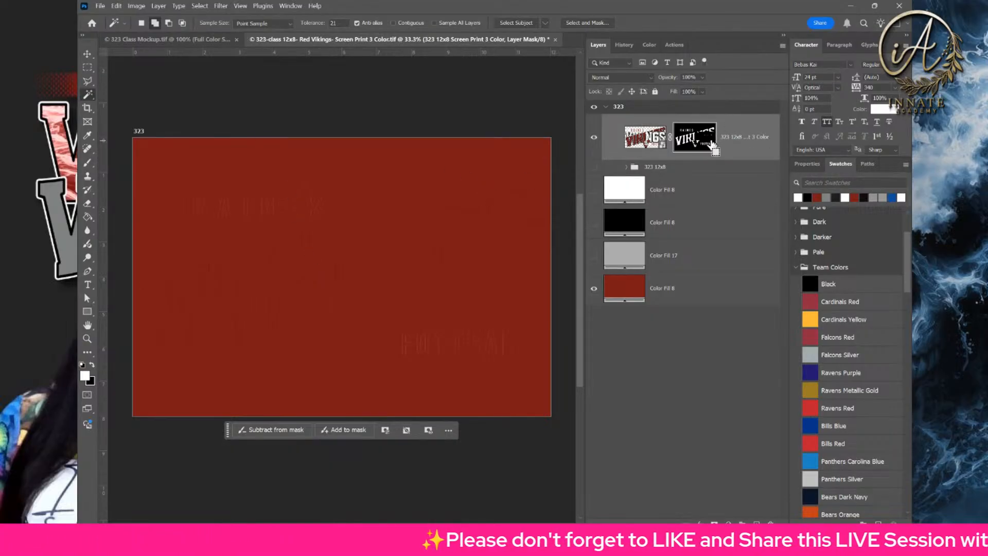
pyautogui.hotkey('ctrl', 'i')
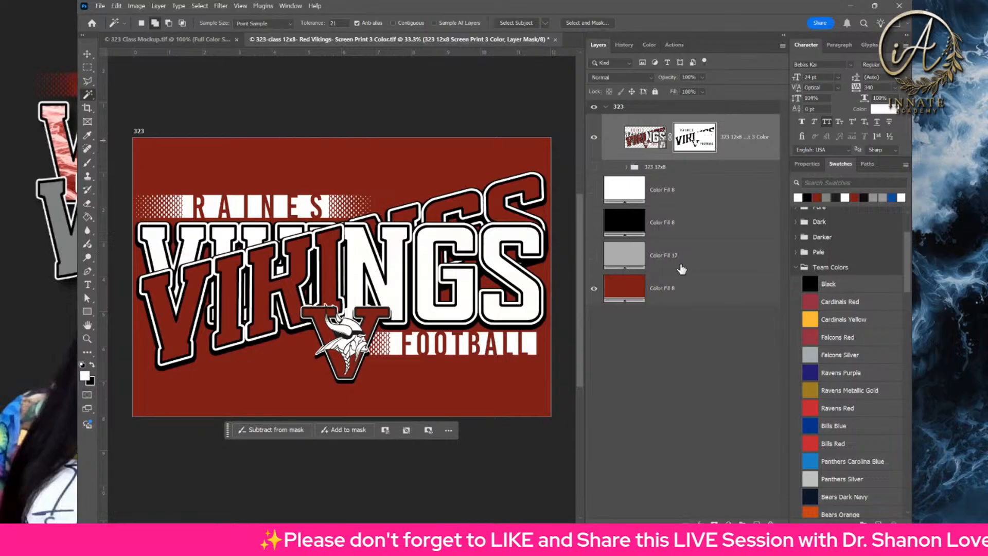
# - Toggle the red Color Fill 8 background off and on to check the knocked-out areas against transparency
pyautogui.click(594, 289)
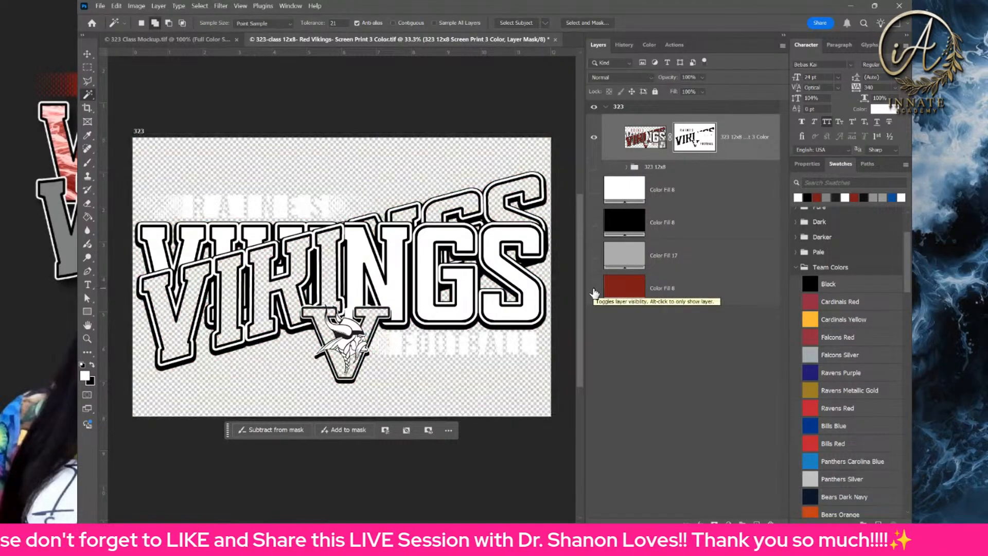
pyautogui.click(594, 291)
pyautogui.click(595, 291)
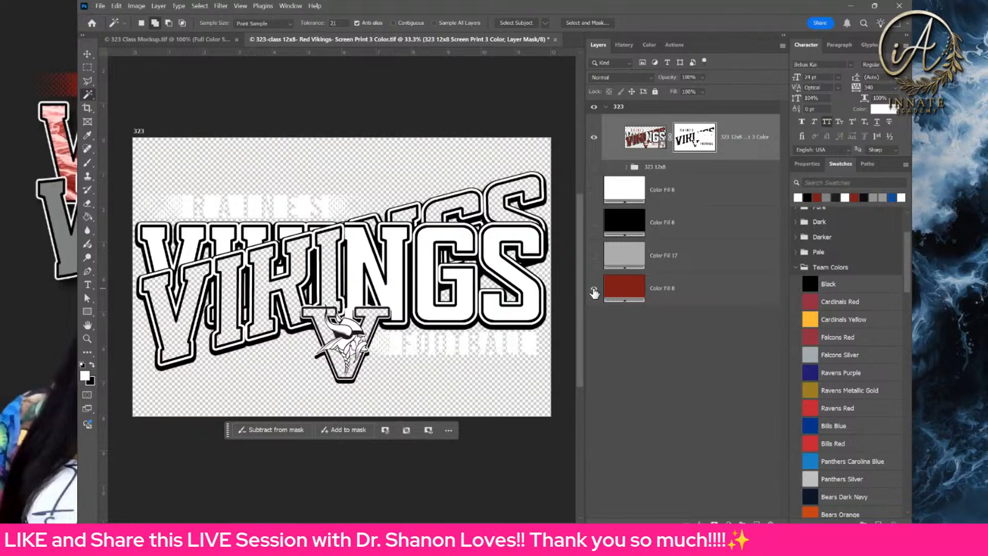
pyautogui.click(595, 291)
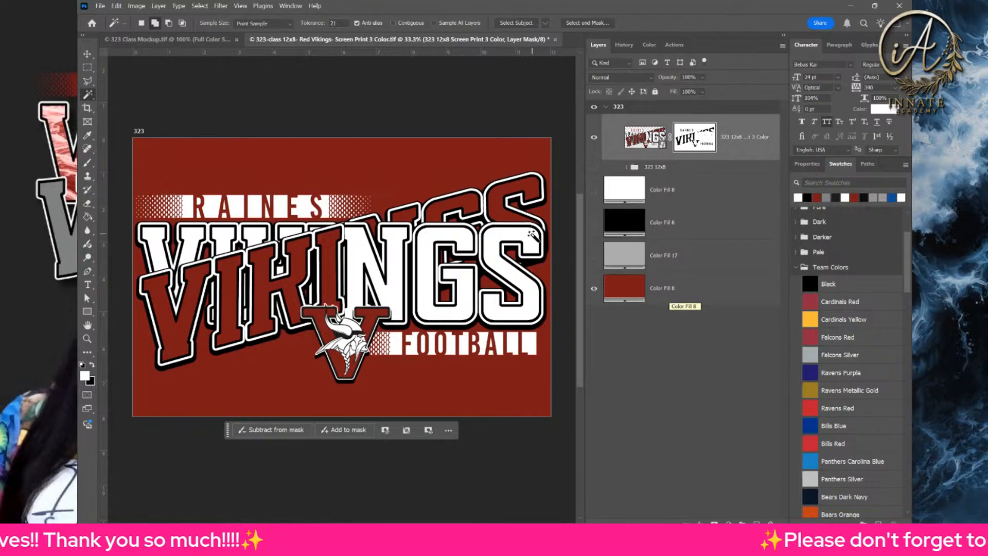
# - Preview the masked design on the gray Color Fill 17, black Color Fill 8 and white Color Fill 8 backgrounds in turn
pyautogui.click(594, 256)
pyautogui.click(595, 287)
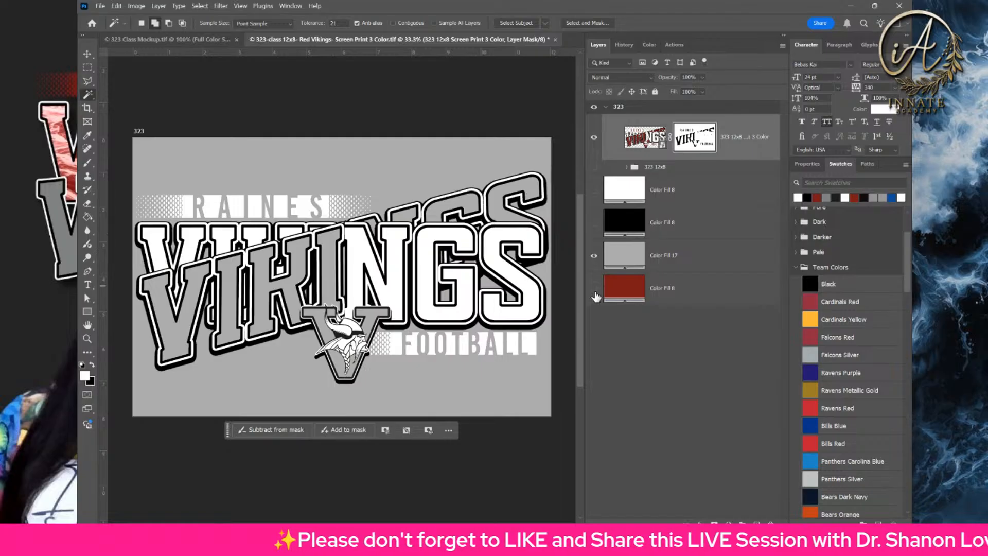
pyautogui.click(595, 259)
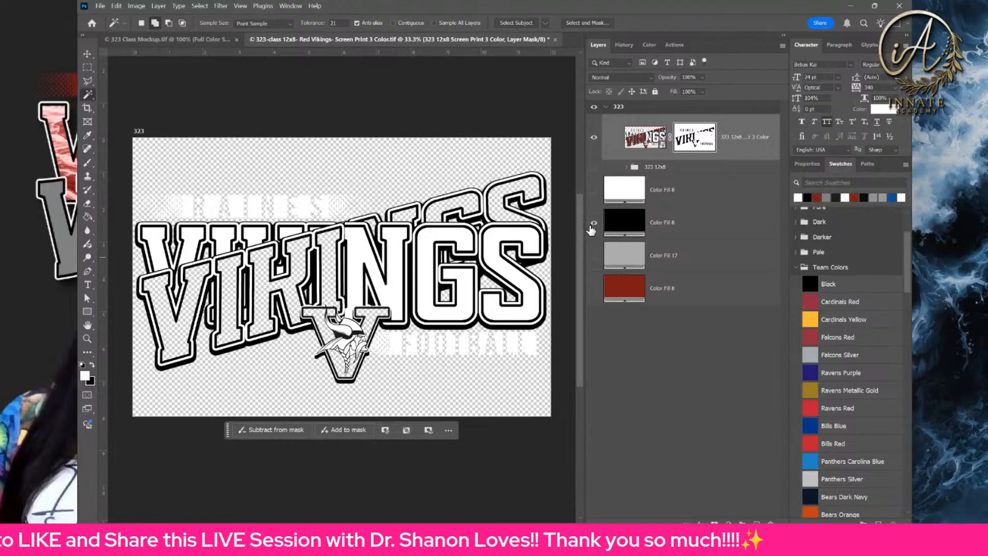
pyautogui.click(592, 229)
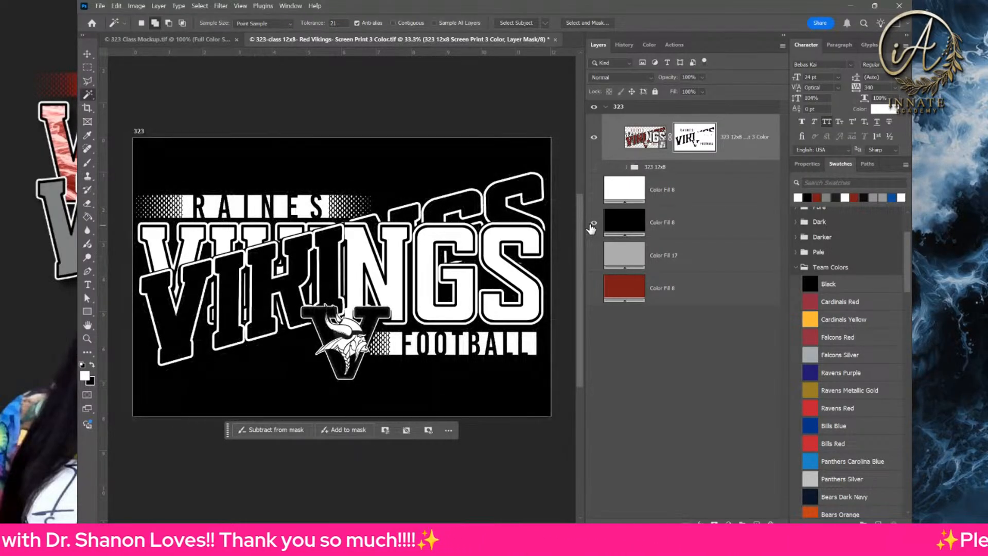
pyautogui.click(595, 226)
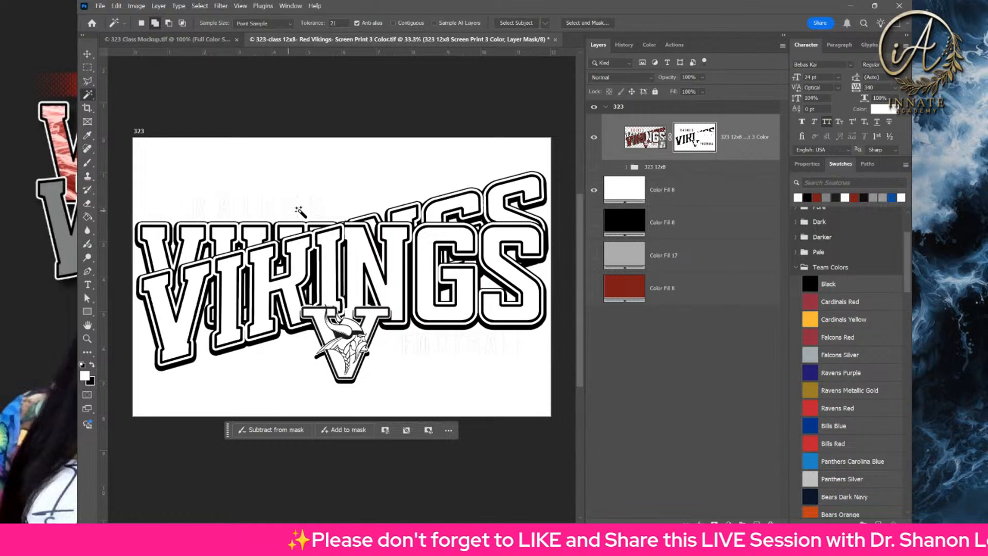
# - Preview the masked design again on the black and gray backgrounds, and return to the red Color Fill 8 background
pyautogui.click(593, 224)
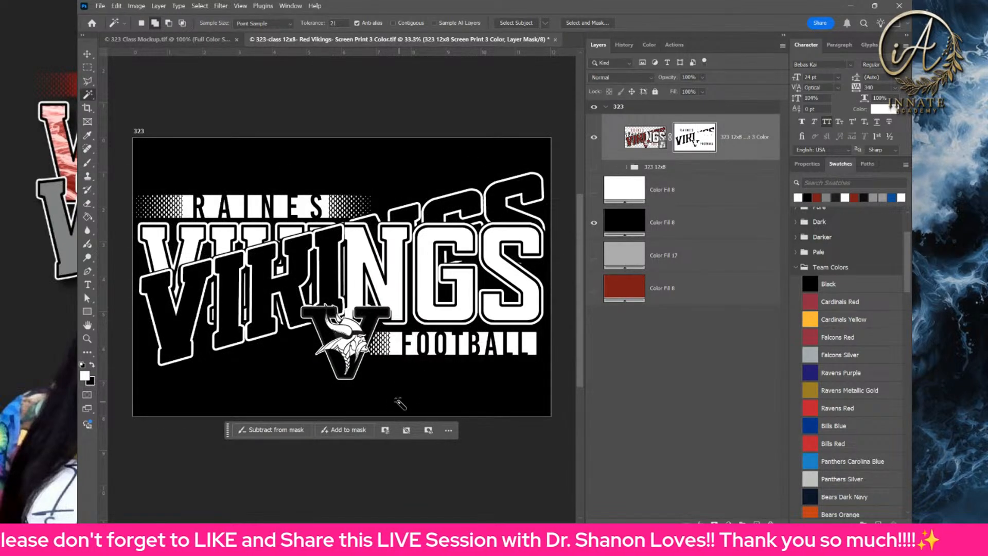
pyautogui.click(594, 222)
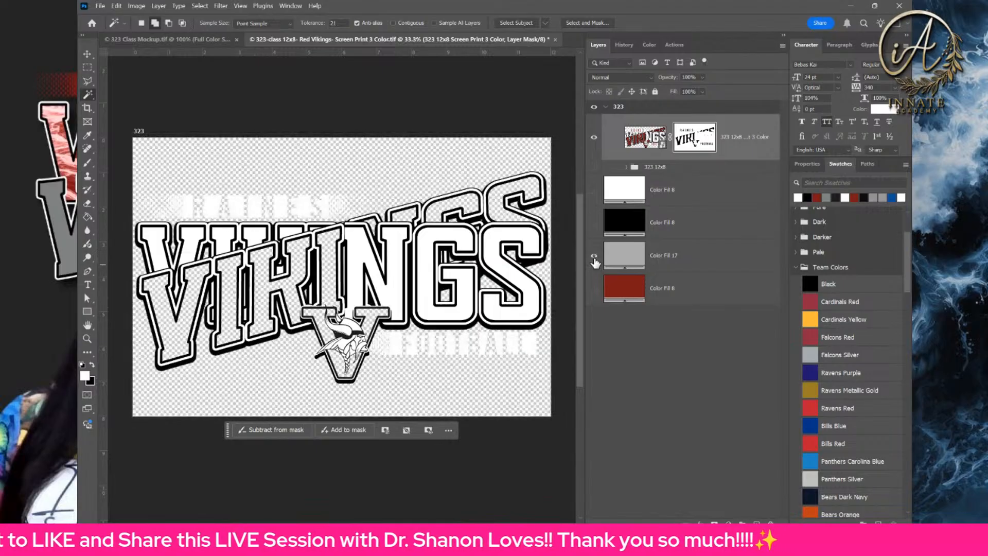
pyautogui.click(594, 257)
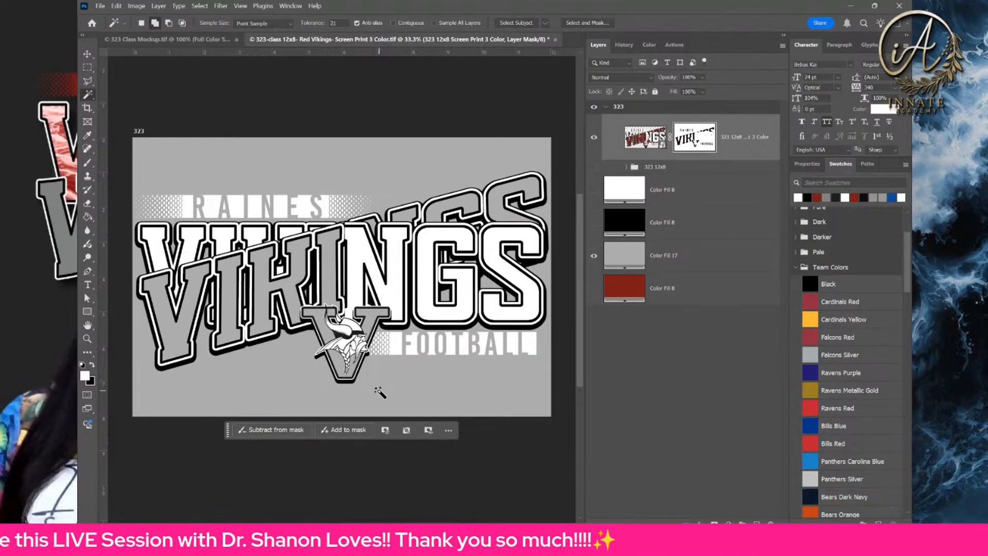
pyautogui.click(594, 256)
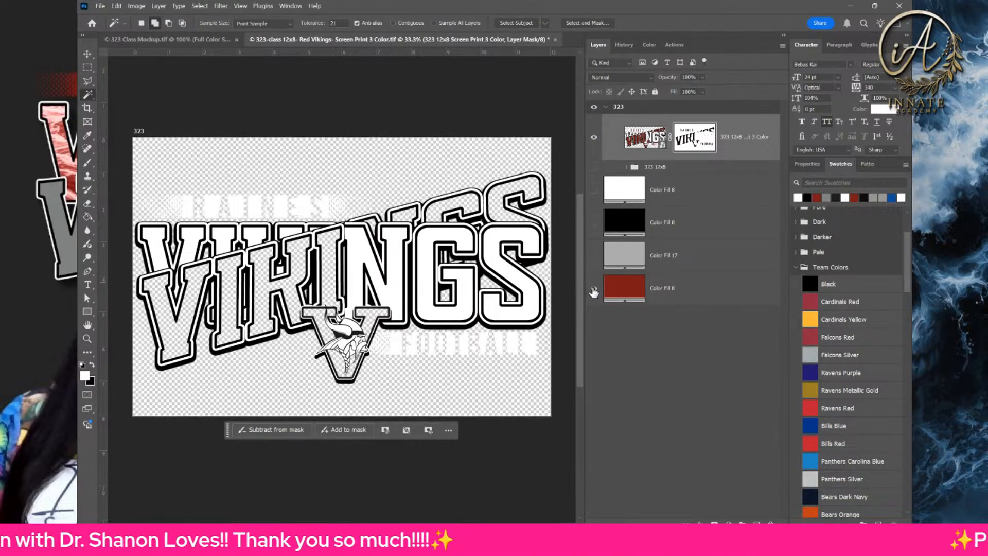
pyautogui.click(594, 289)
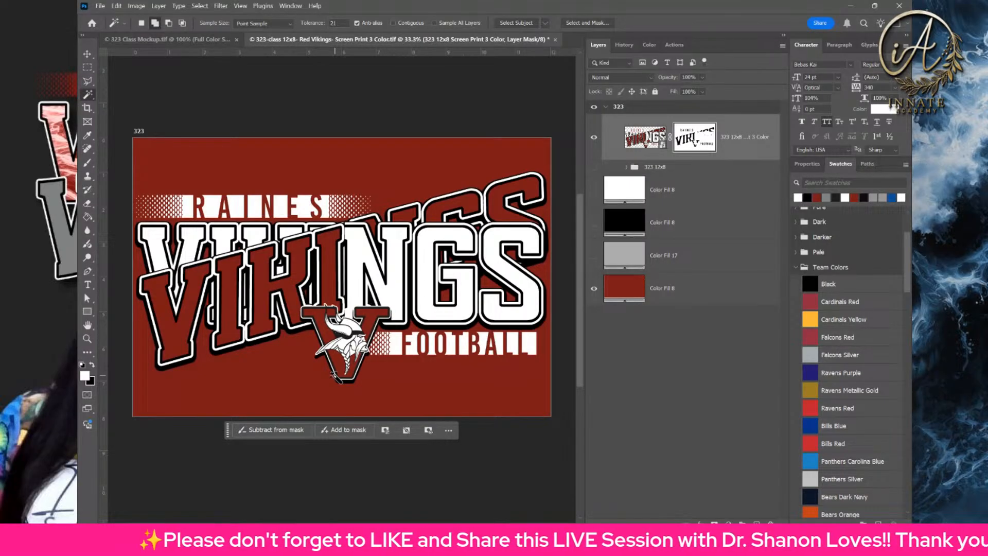
# - Quick-export the masked 323 12x8 Screen Print 3 Color layer as a PNG named 323 12x8 Screen Print 2 Color.png in the 323 Red Vikings folder
pyautogui.click(744, 137)
pyautogui.rightClick(743, 139)
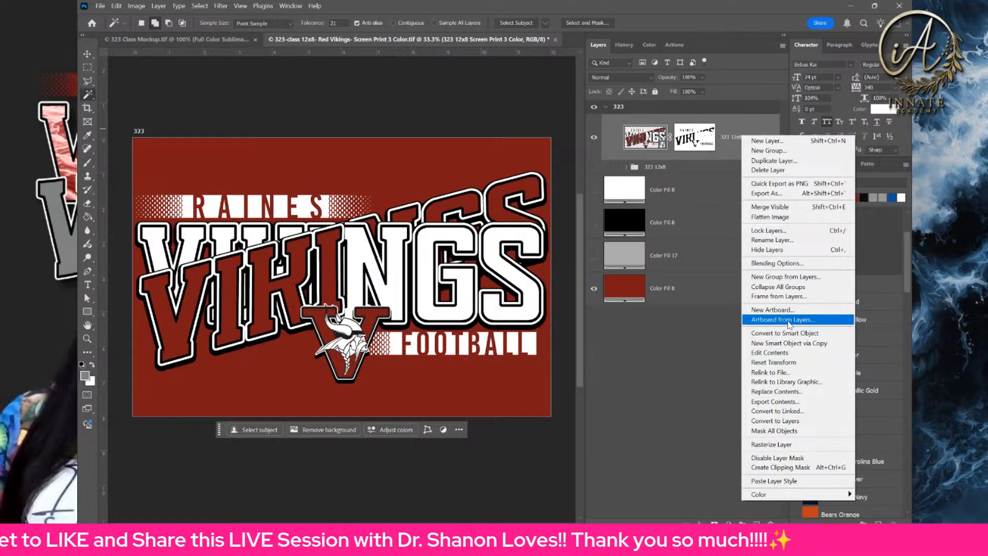
pyautogui.click(766, 185)
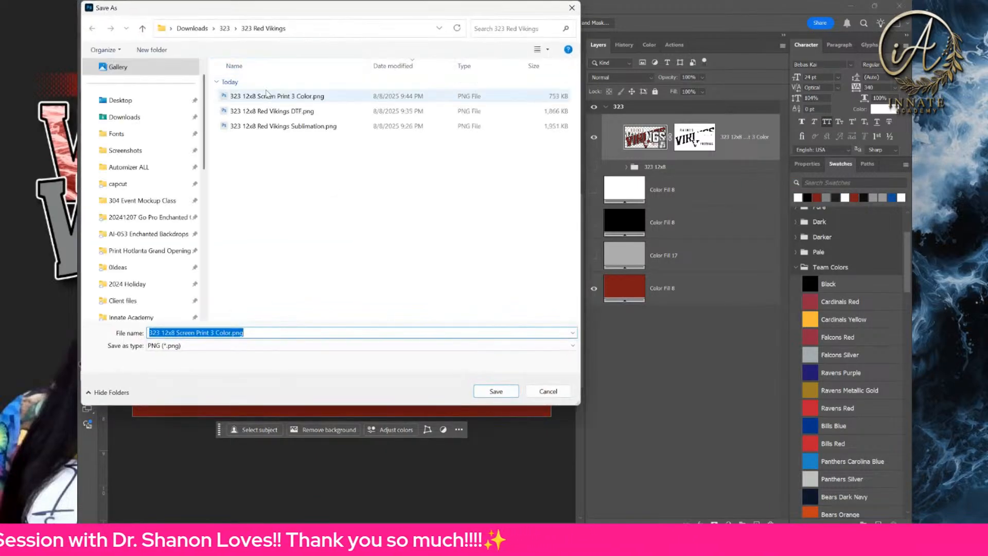
pyautogui.click(271, 96)
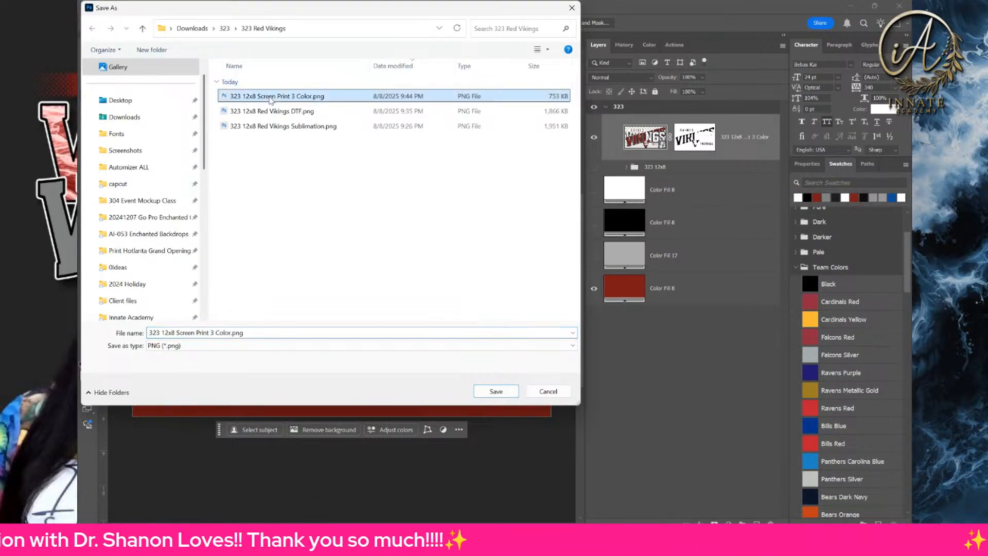
pyautogui.click(225, 347)
pyautogui.click(222, 336)
pyautogui.click(257, 336)
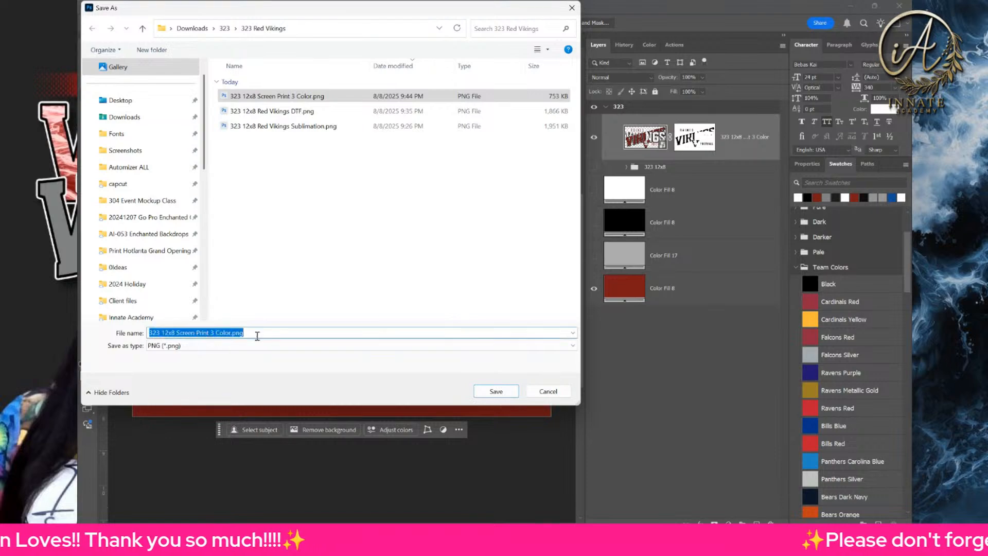
pyautogui.click(269, 331)
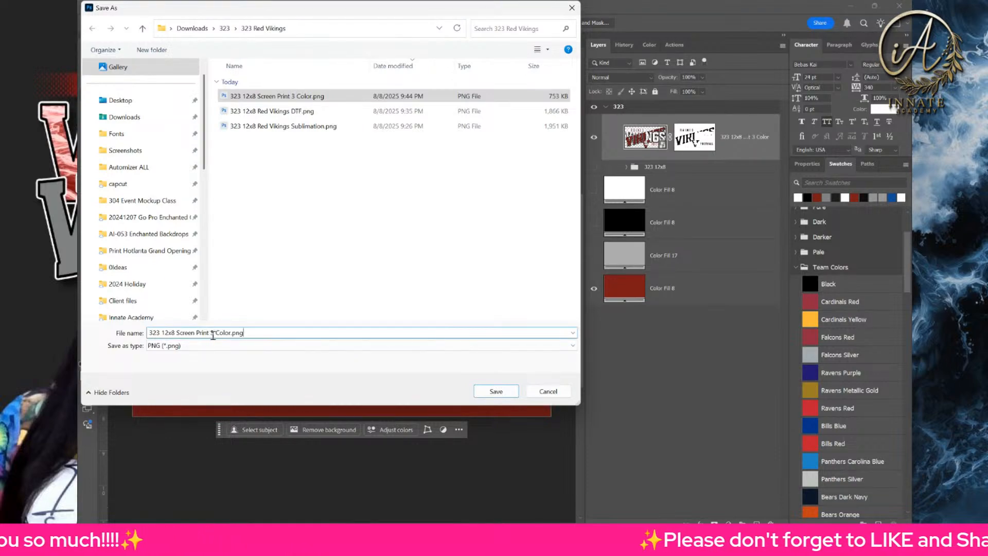
pyautogui.moveTo(210, 333); pyautogui.dragTo(254, 332)
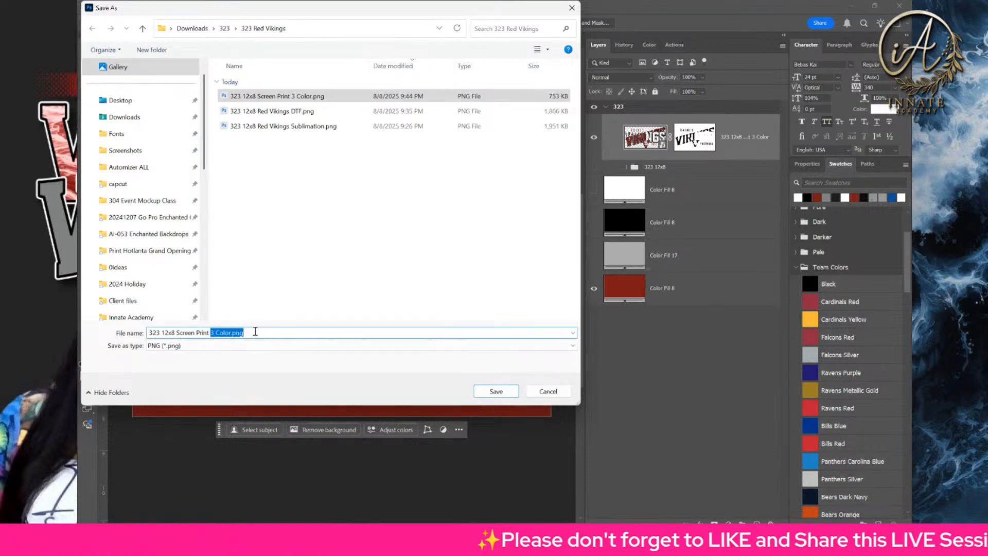
pyautogui.click(225, 331)
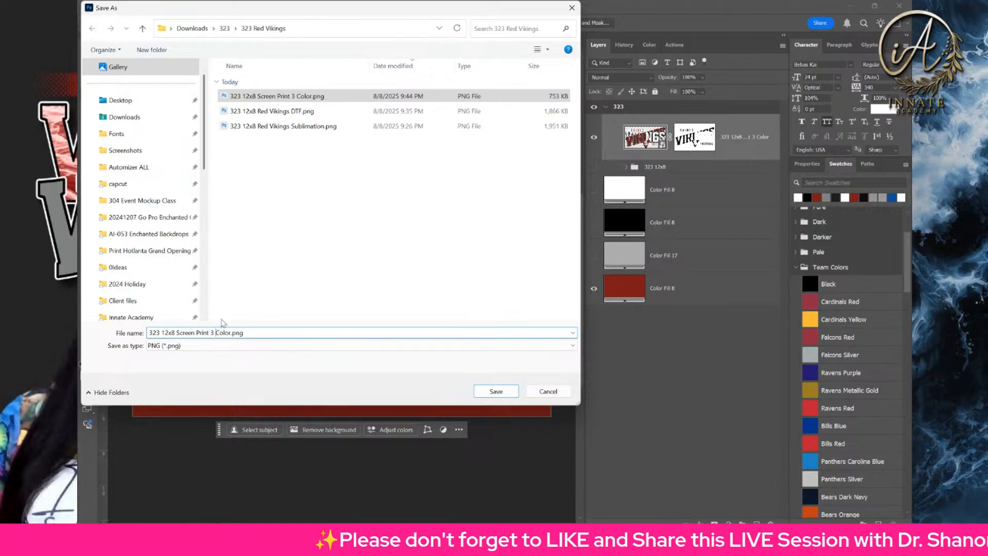
pyautogui.press('BackSpace')
pyautogui.write('2')
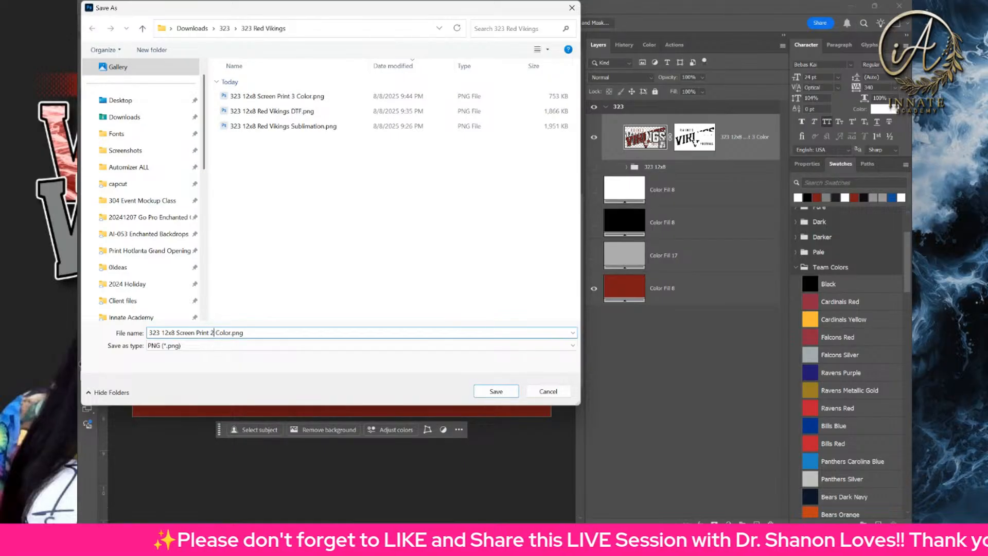
pyautogui.press('Return')
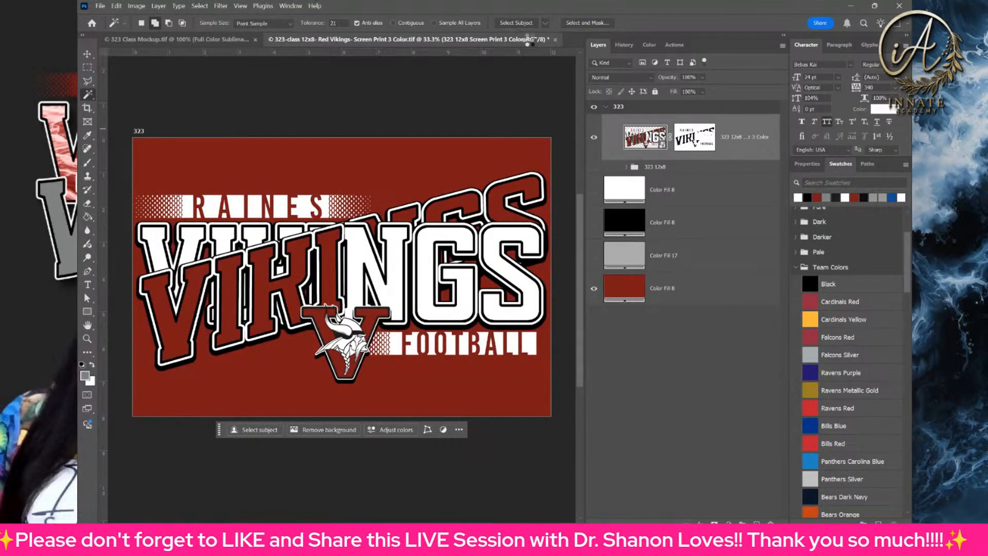
# - Close the Red Vikings Screen Print 3 Color document with its changes saved, and take a closer look at the class mockup
pyautogui.click(555, 40)
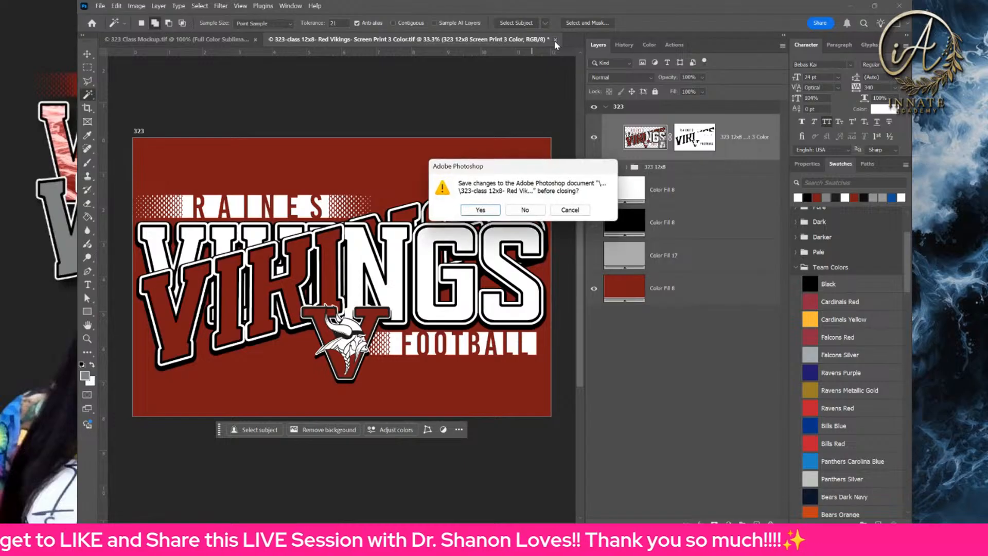
pyautogui.click(481, 209)
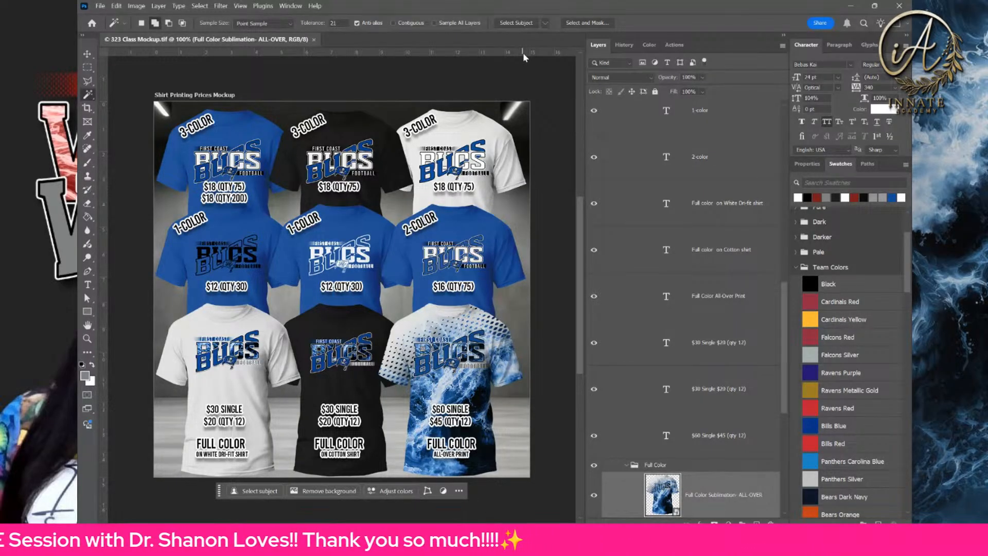
pyautogui.hotkey('ctrl', '+')
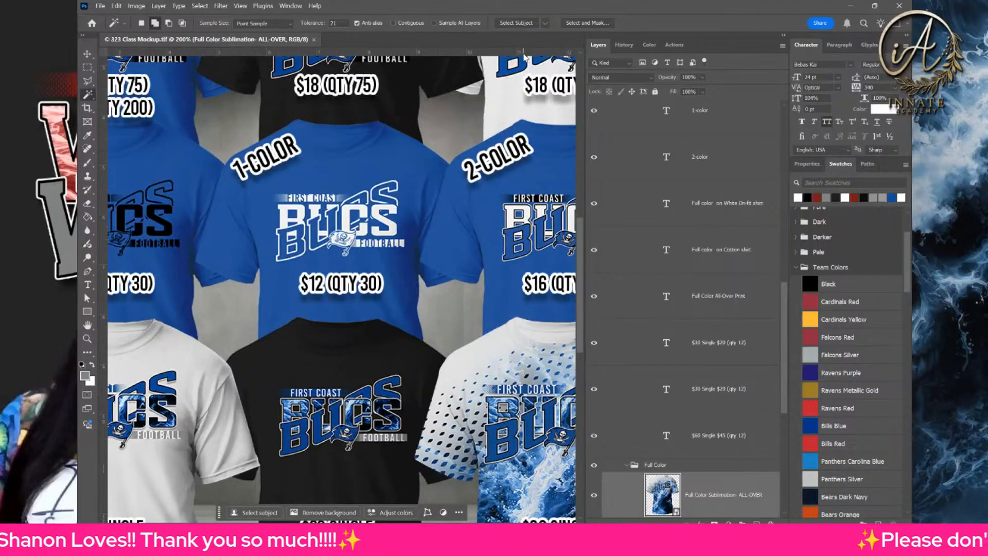
pyautogui.hotkey('ctrl', '-')
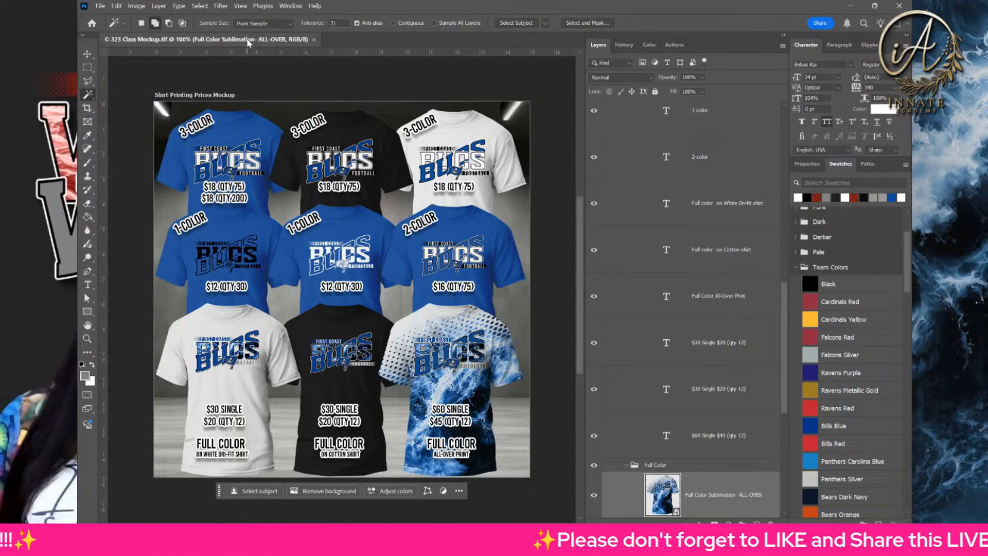
# - Reopen the recent Red Vikings Screen Print 3 Color file, hide the masked design layer and show the 323 12x8 group
pyautogui.click(100, 6)
pyautogui.moveTo(144, 70)
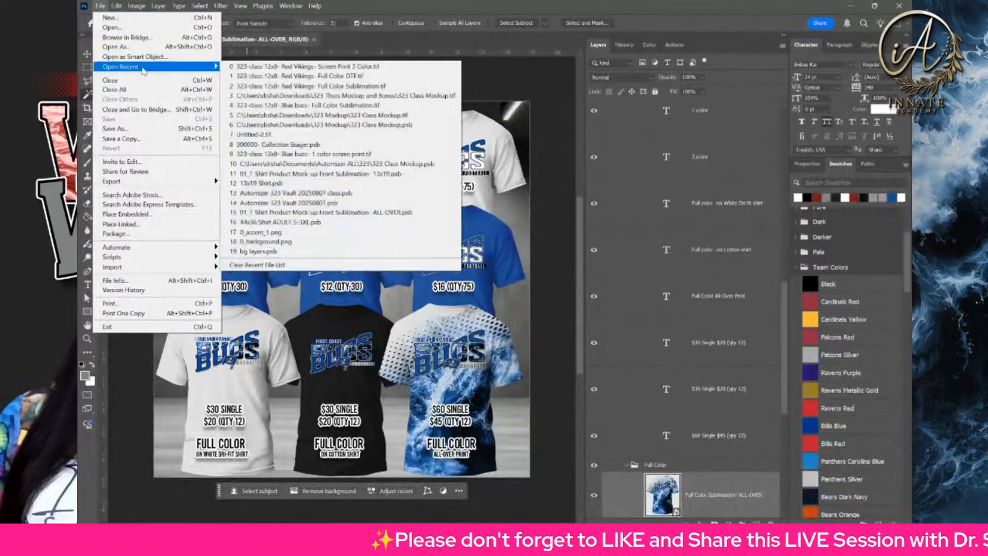
pyautogui.click(316, 67)
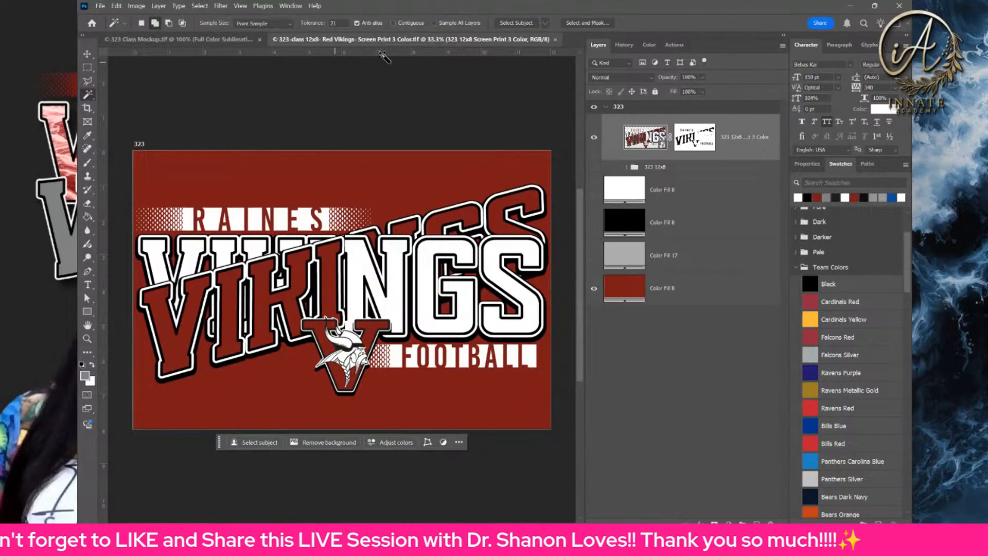
pyautogui.click(595, 138)
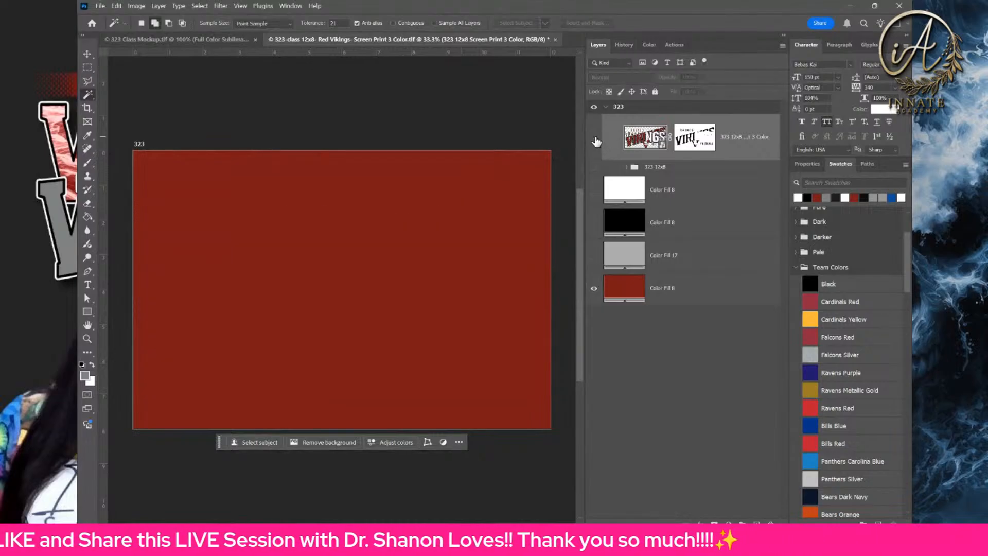
pyautogui.click(594, 169)
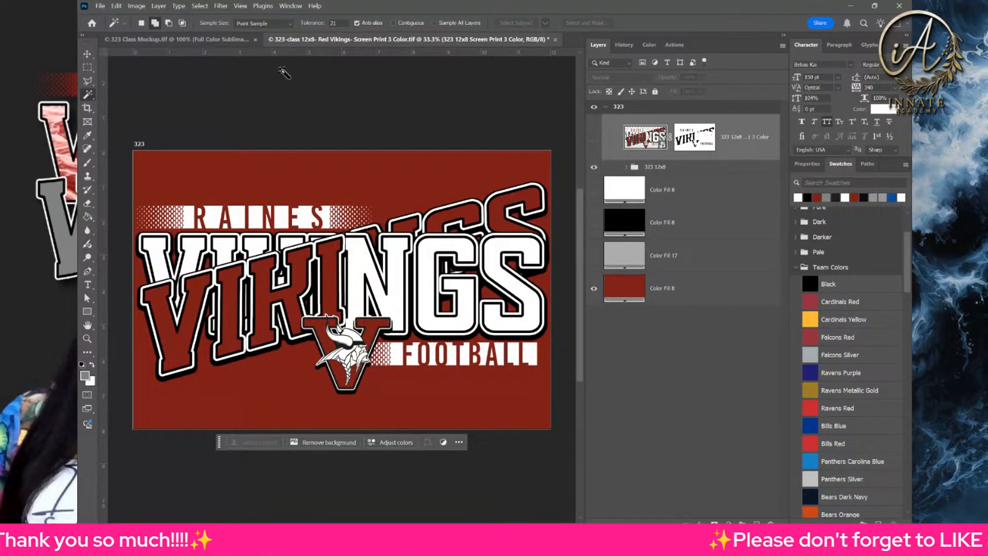
# - Save the document as a new layered TIFF named 323-class 12x8- Red Vikings- Screen Print 1 Color.tif with the default TIFF options
pyautogui.click(694, 170)
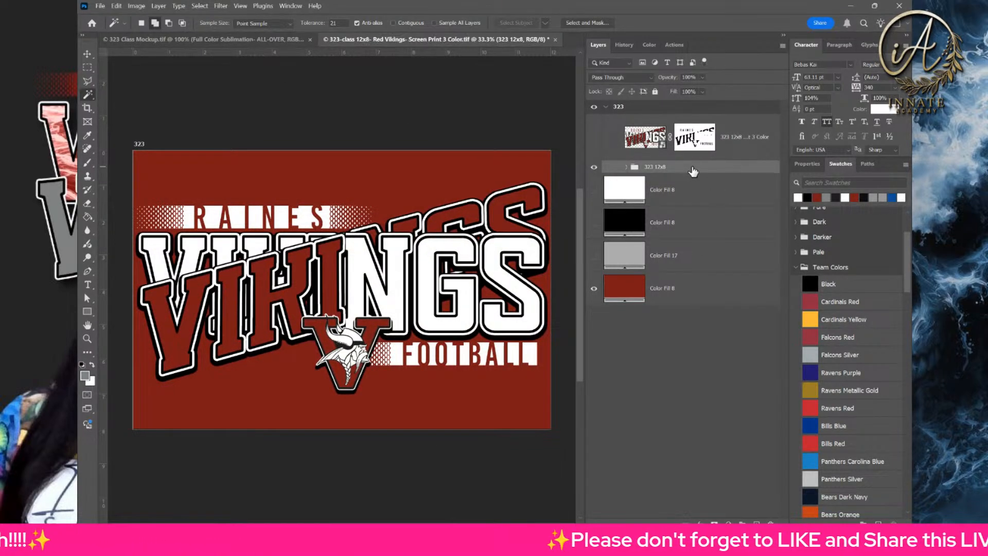
pyautogui.click(102, 6)
pyautogui.click(127, 130)
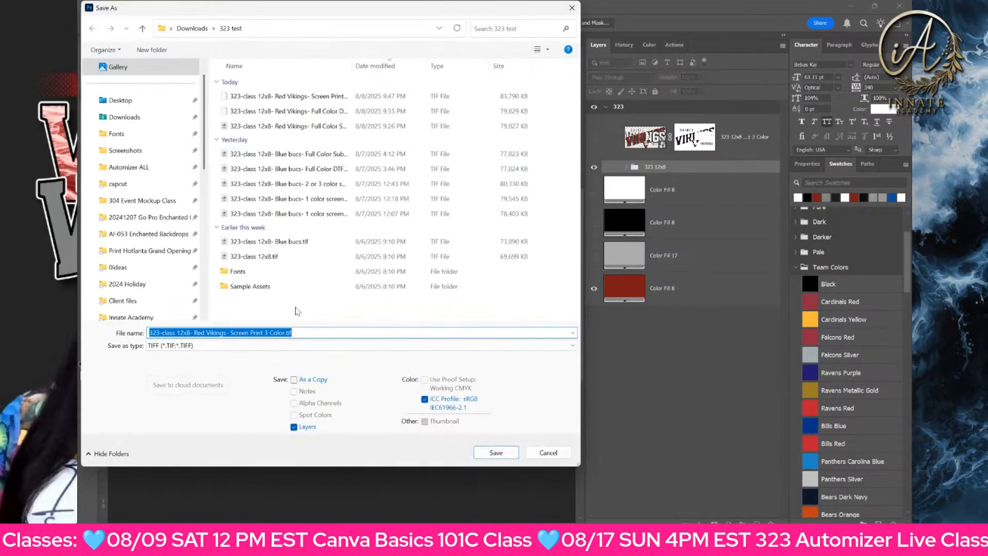
pyautogui.click(275, 333)
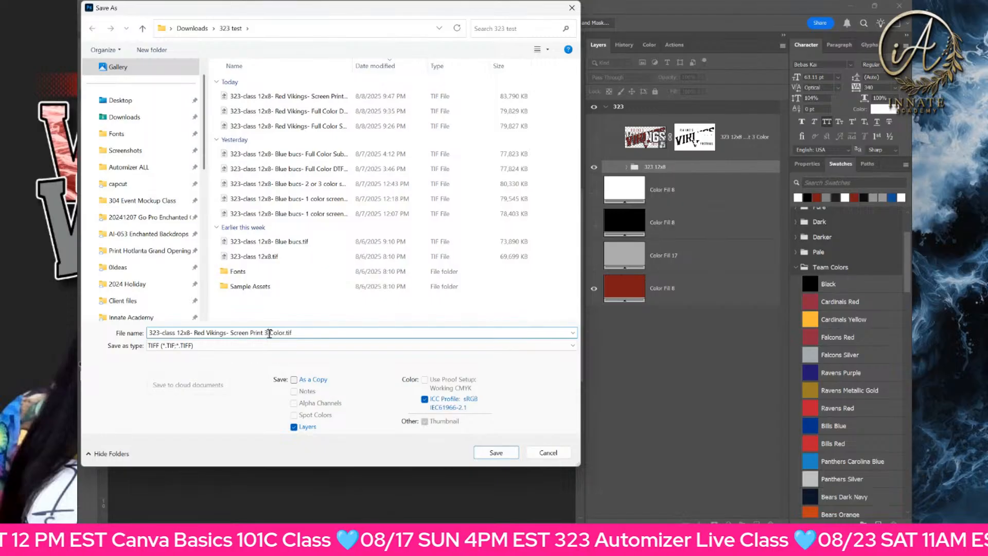
pyautogui.press('BackSpace')
pyautogui.write('1')
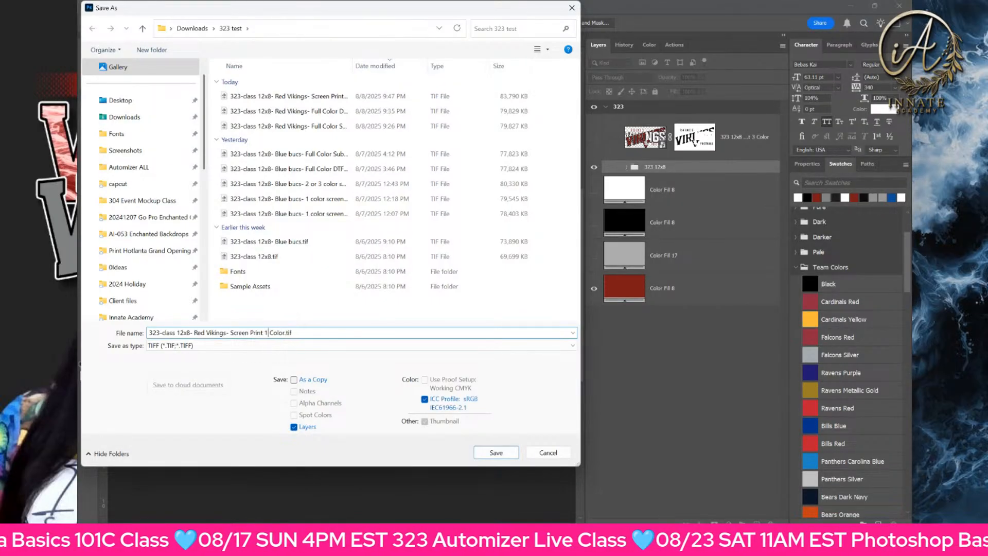
pyautogui.click(503, 454)
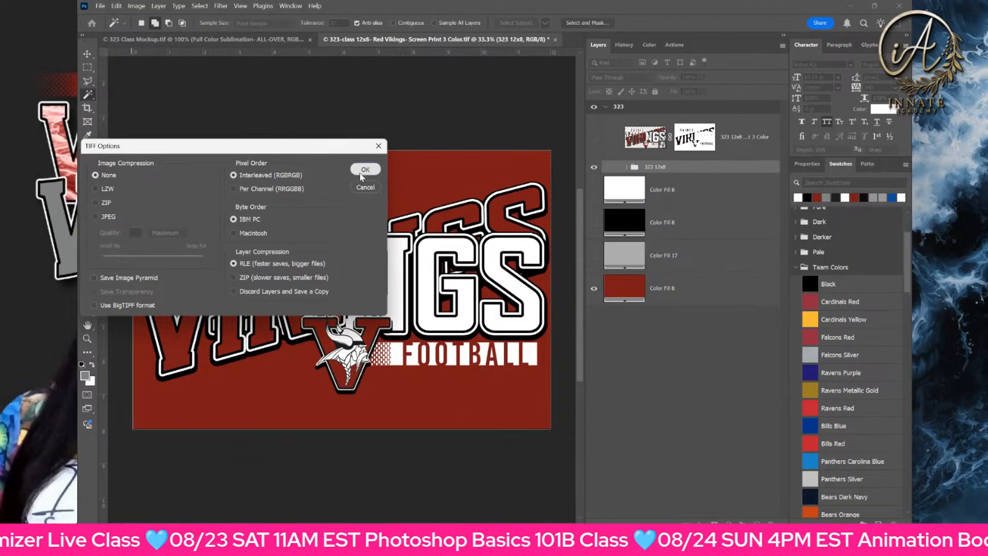
pyautogui.click(359, 172)
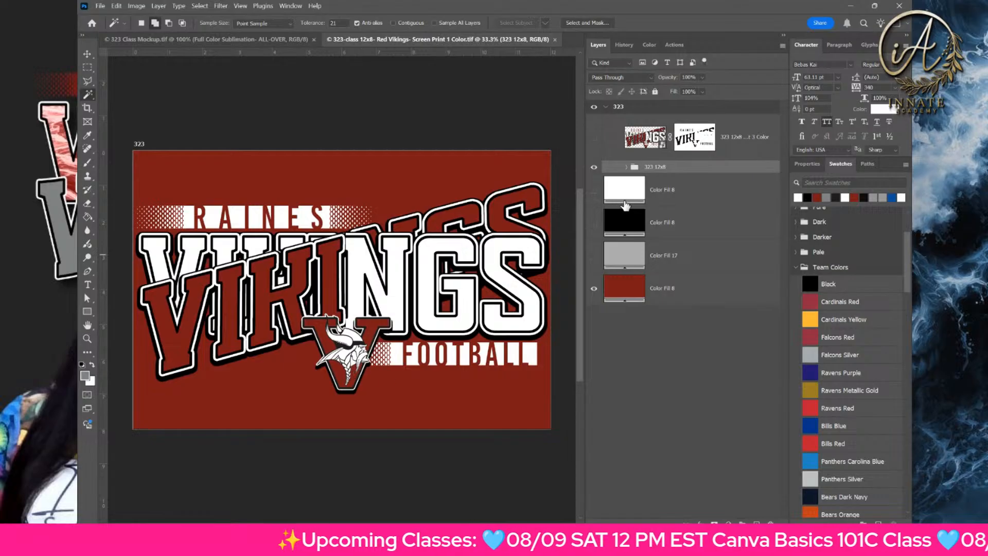
# - Expand the 323 12x8 group, hide the red Color Fill 19 over the V logo, and look through the remaining layers
pyautogui.click(645, 148)
pyautogui.click(627, 167)
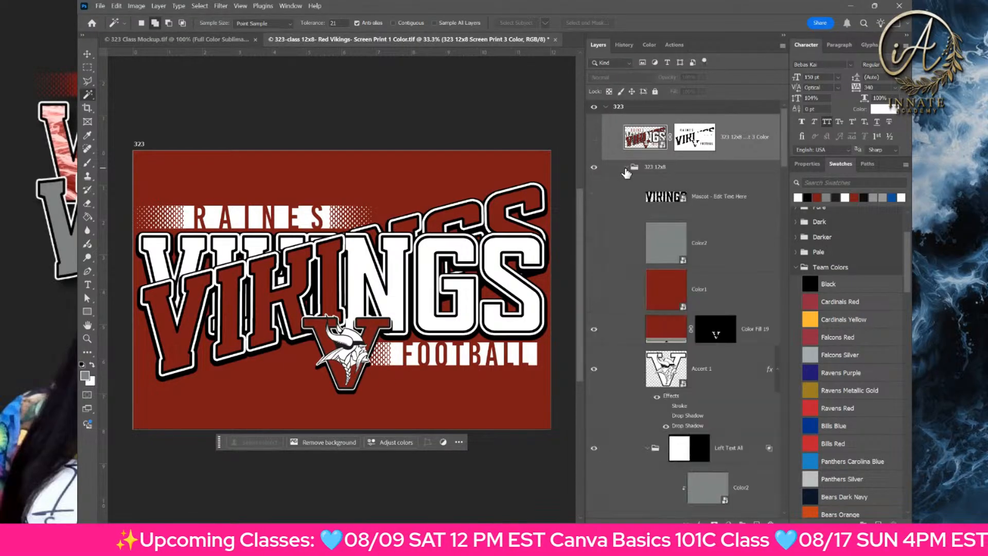
pyautogui.click(654, 387)
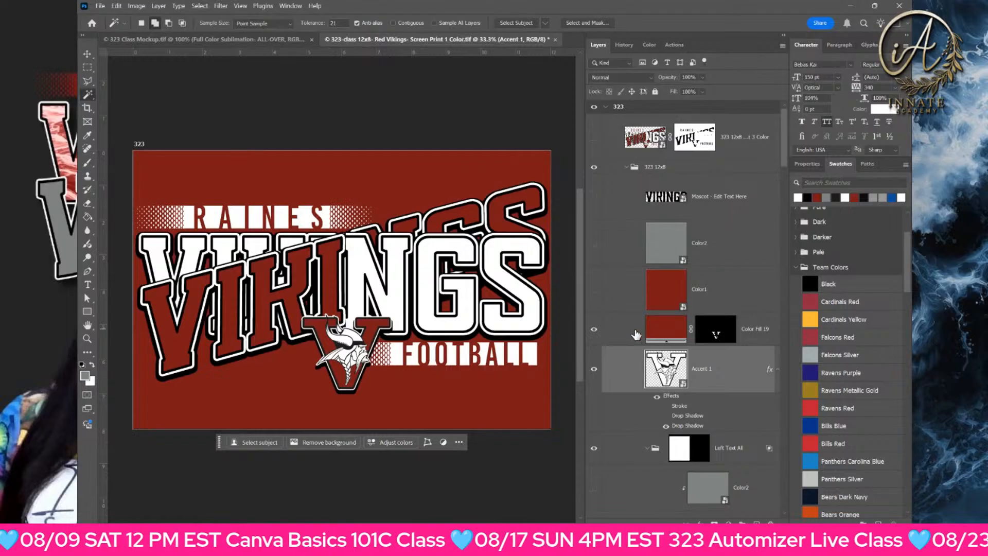
pyautogui.click(595, 331)
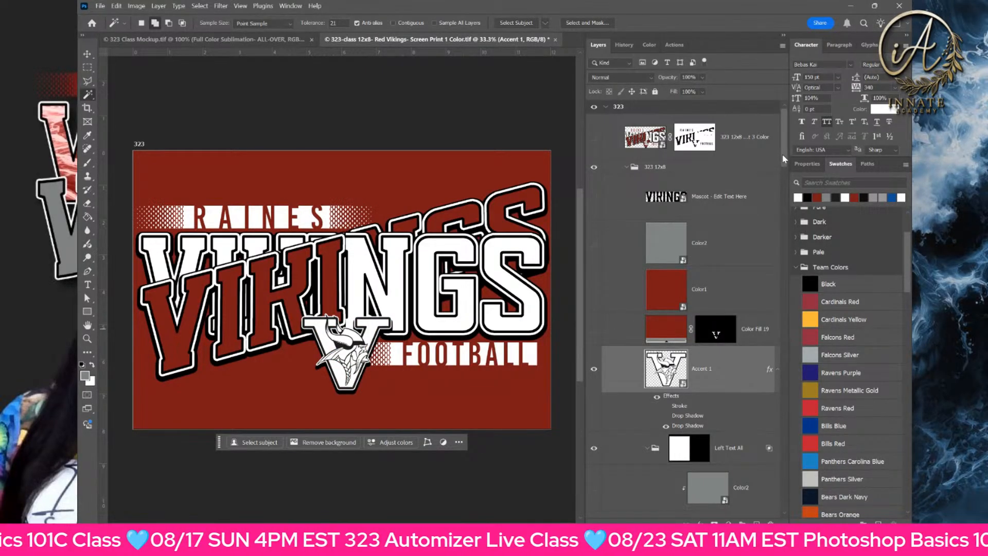
pyautogui.scroll(-5, 787, 359)
pyautogui.scroll(-8, 788, 359)
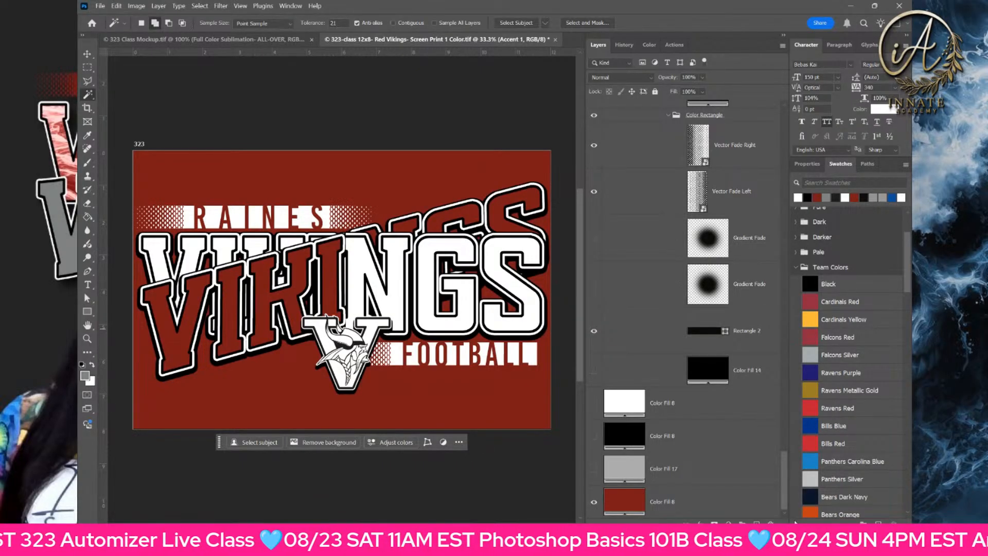
pyautogui.moveTo(783, 497); pyautogui.dragTo(751, 115)
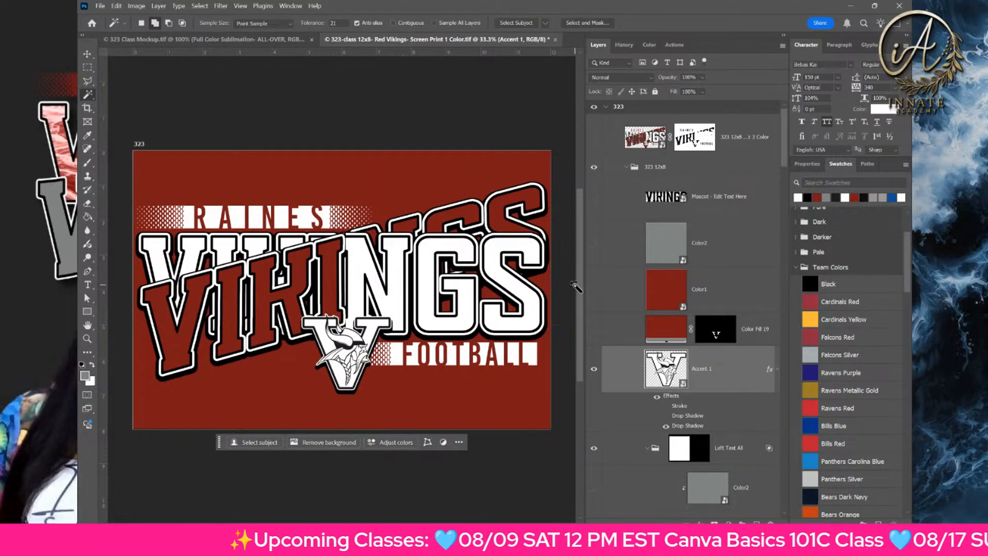
# - Select the Mascot Text- Solid layer from the straight VIKINGS lettering with the Move tool, and toggle its visibility off and on to identify it
pyautogui.click(87, 53)
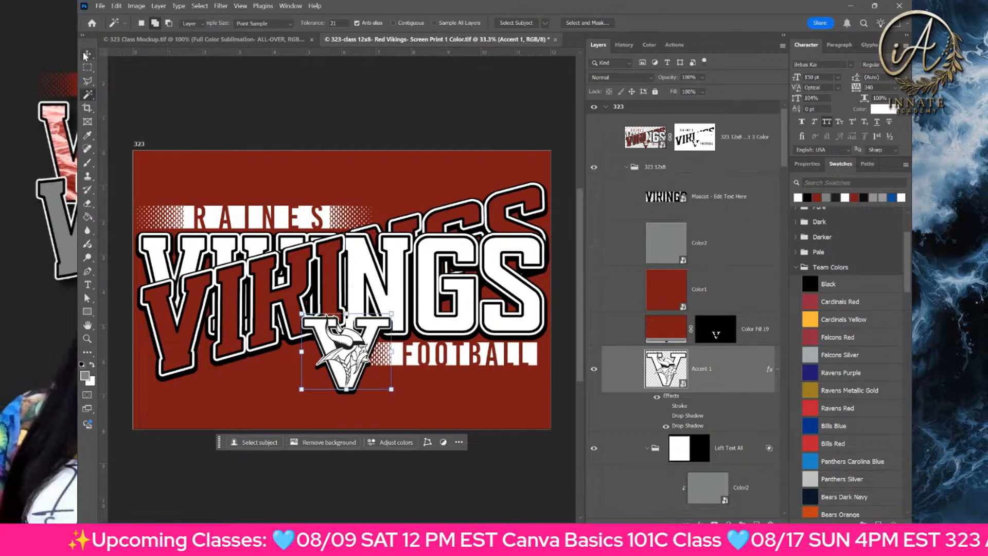
pyautogui.rightClick(228, 244)
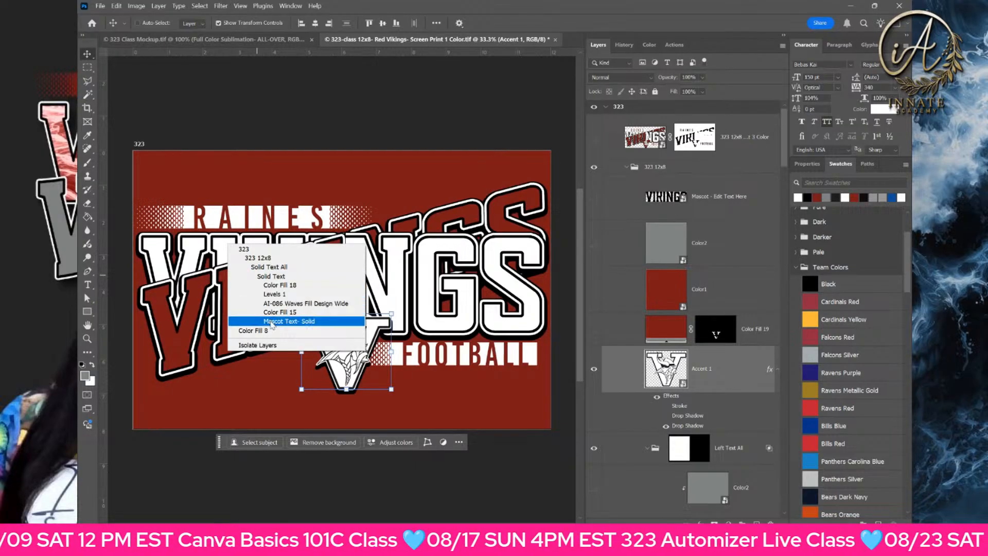
pyautogui.click(278, 321)
pyautogui.scroll(-3, 675, 366)
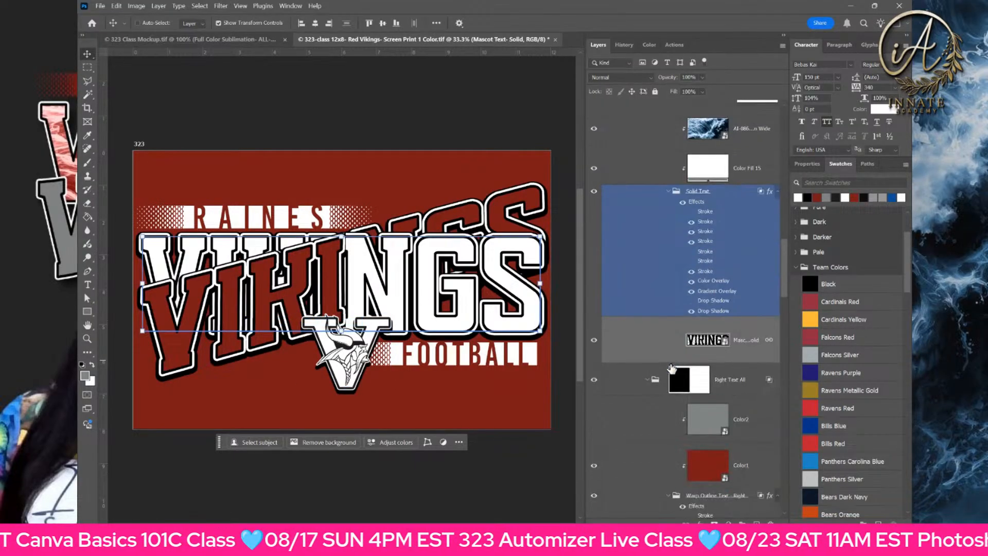
pyautogui.click(596, 344)
pyautogui.click(595, 344)
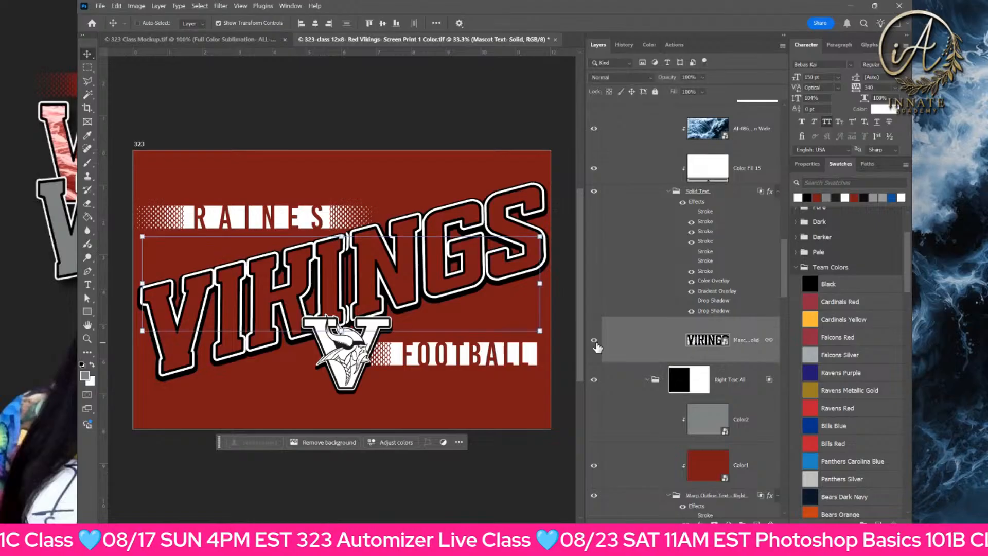
# - Recolor the Solid Text group's black inside stroke to the background's dark red, leaving the unused top stroke disabled
pyautogui.click(754, 288)
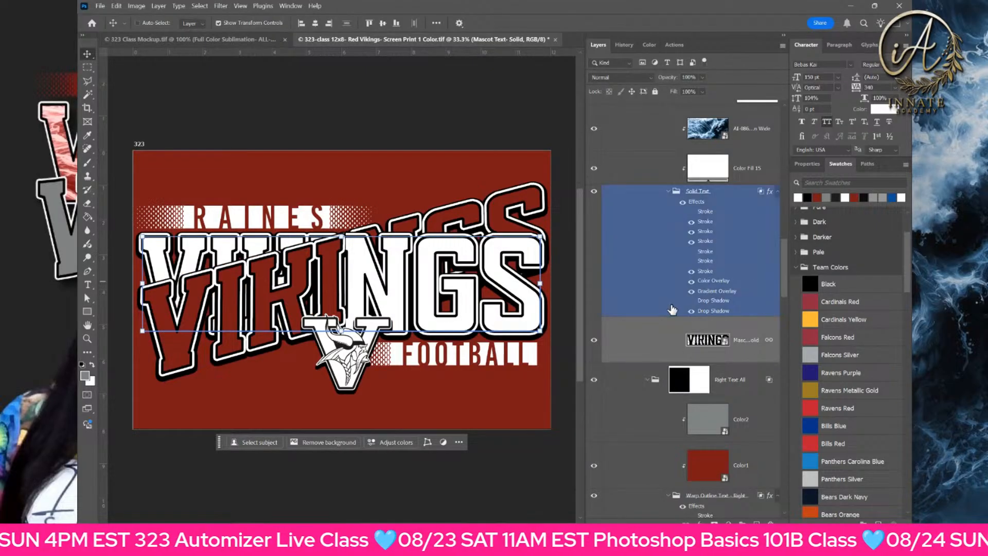
pyautogui.click(692, 229)
pyautogui.click(691, 223)
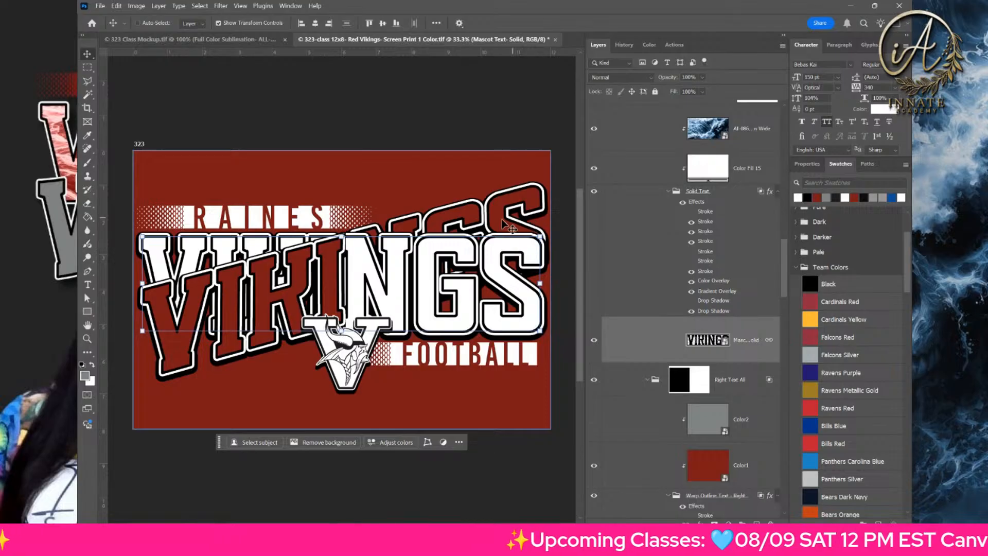
pyautogui.click(703, 230)
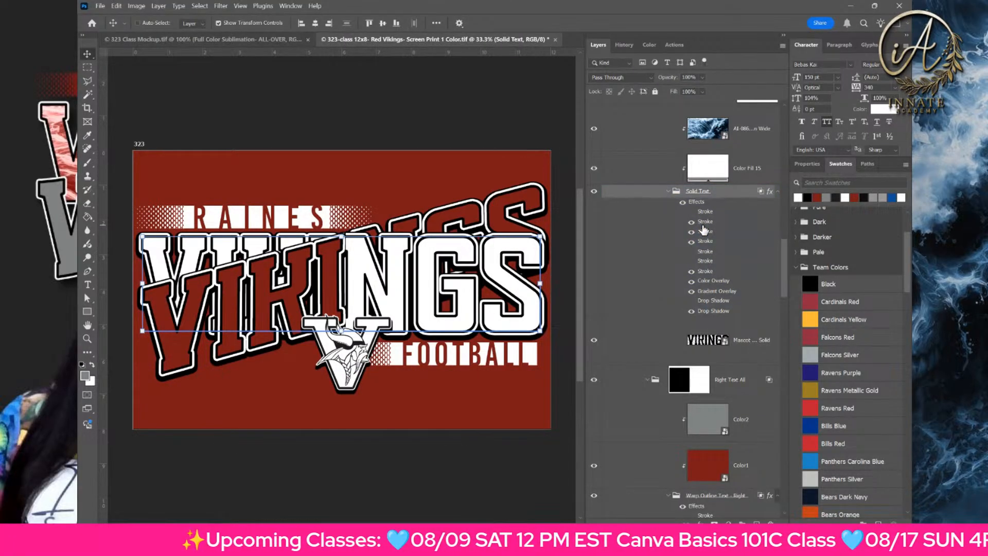
pyautogui.doubleClick(703, 230)
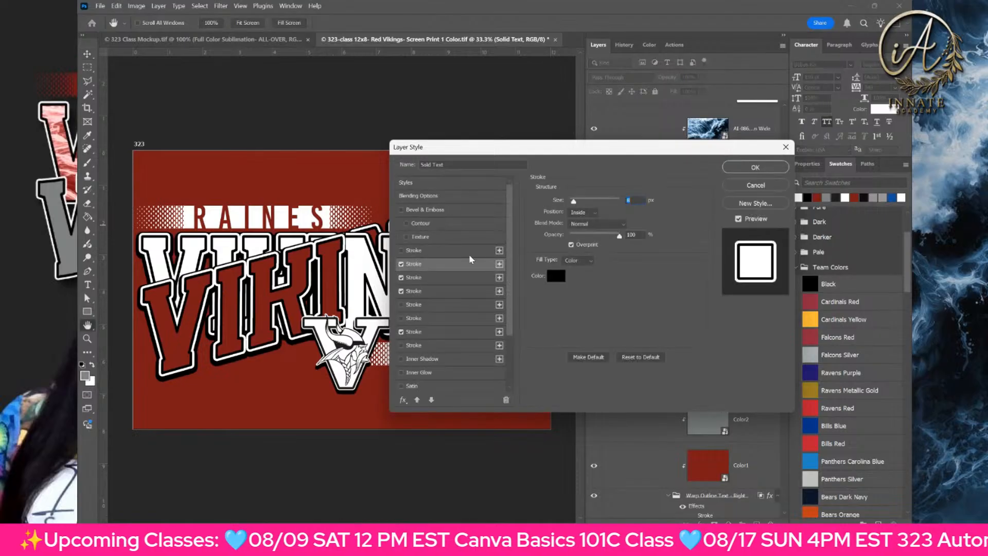
pyautogui.click(421, 251)
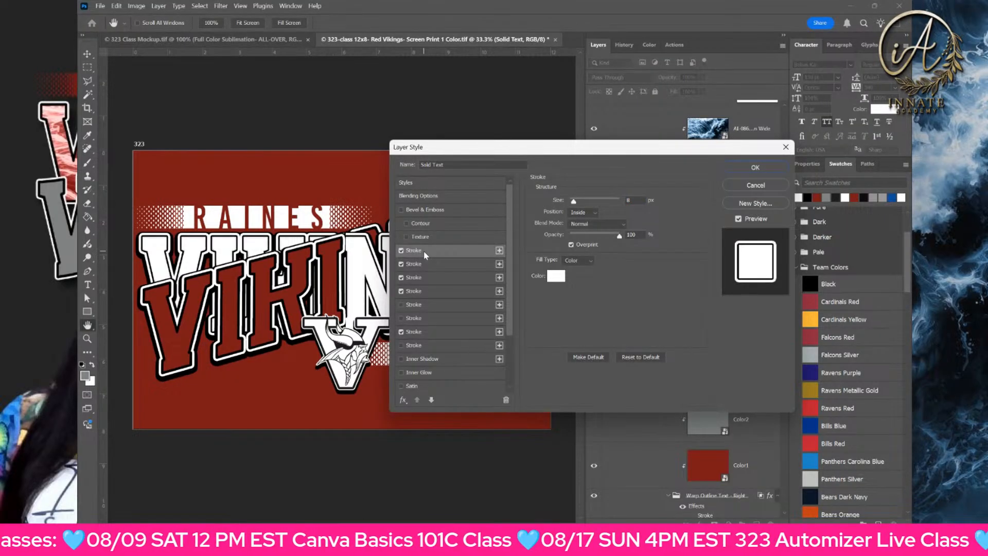
pyautogui.click(401, 251)
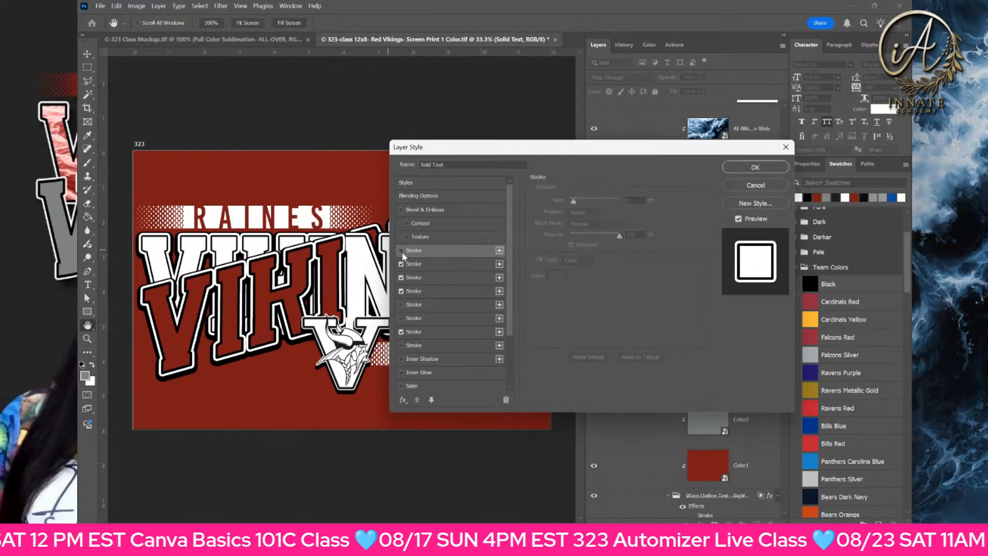
pyautogui.click(425, 267)
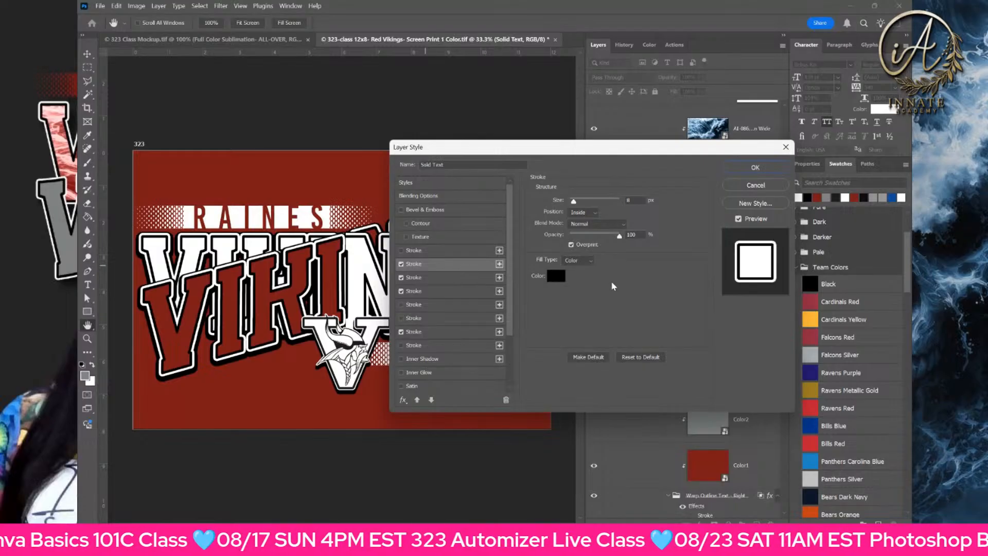
pyautogui.click(557, 278)
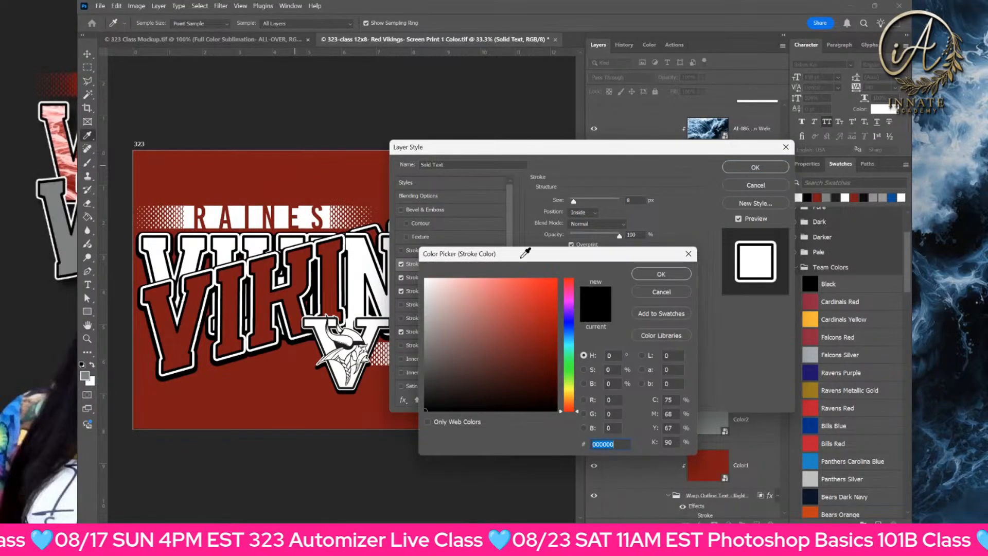
pyautogui.hotkey('ctrl', 'v')
pyautogui.click(664, 275)
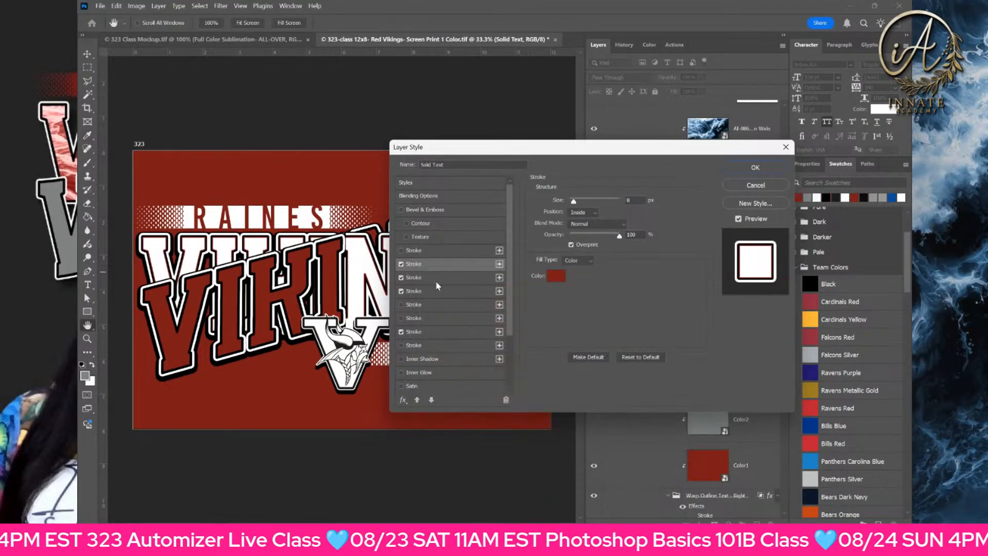
# - Change the Solid Text group's 12 px outside stroke to dark red 801113, sampled from the design background
pyautogui.click(435, 281)
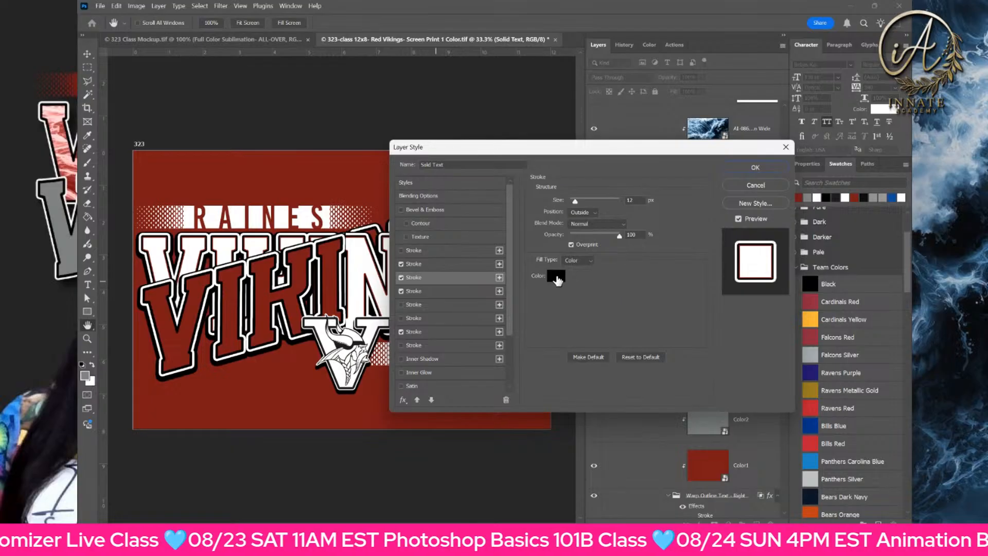
pyautogui.click(556, 278)
pyautogui.click(324, 175)
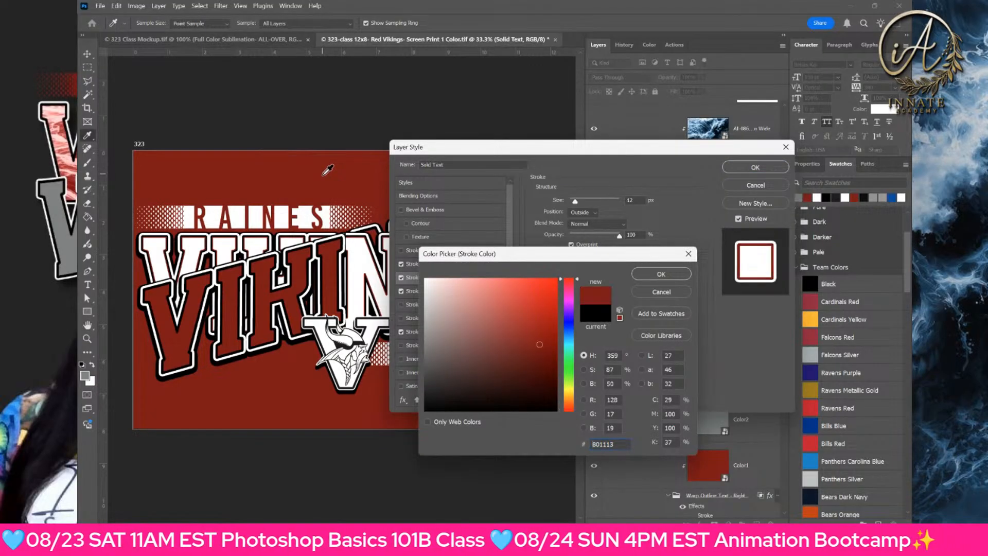
pyautogui.click(662, 274)
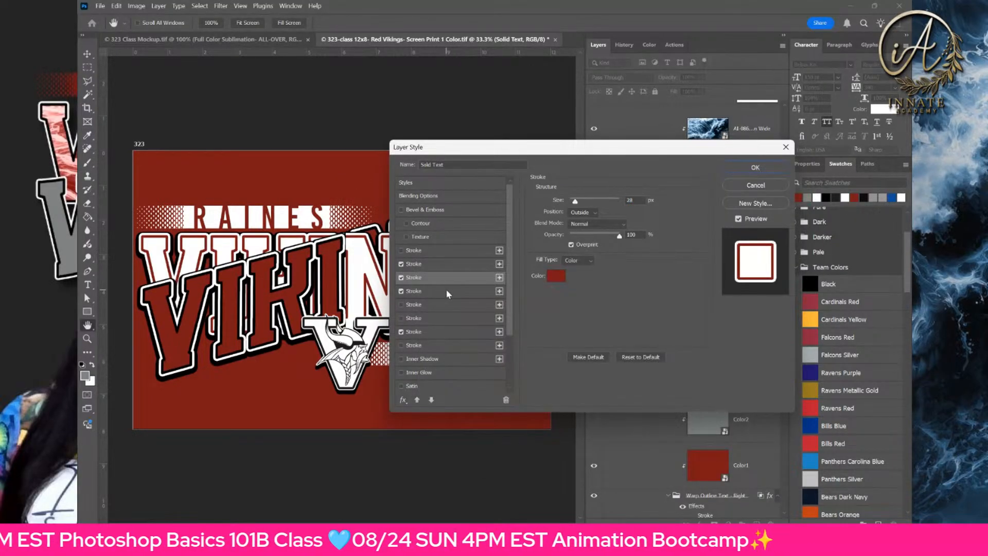
# - Check the Solid Text group's remaining white strokes, disable its active drop shadow and apply the layer style
pyautogui.click(448, 292)
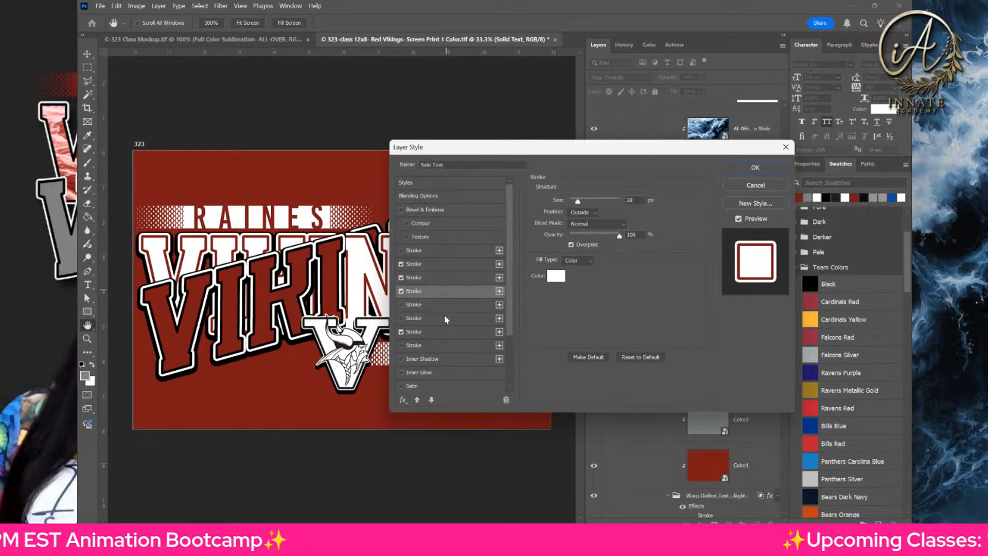
pyautogui.click(438, 332)
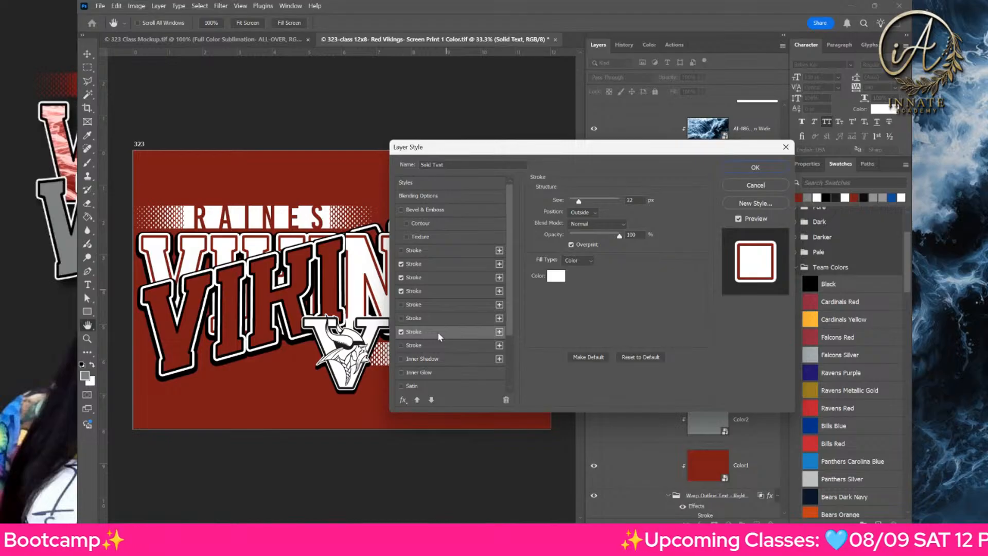
pyautogui.moveTo(483, 153); pyautogui.dragTo(486, 416)
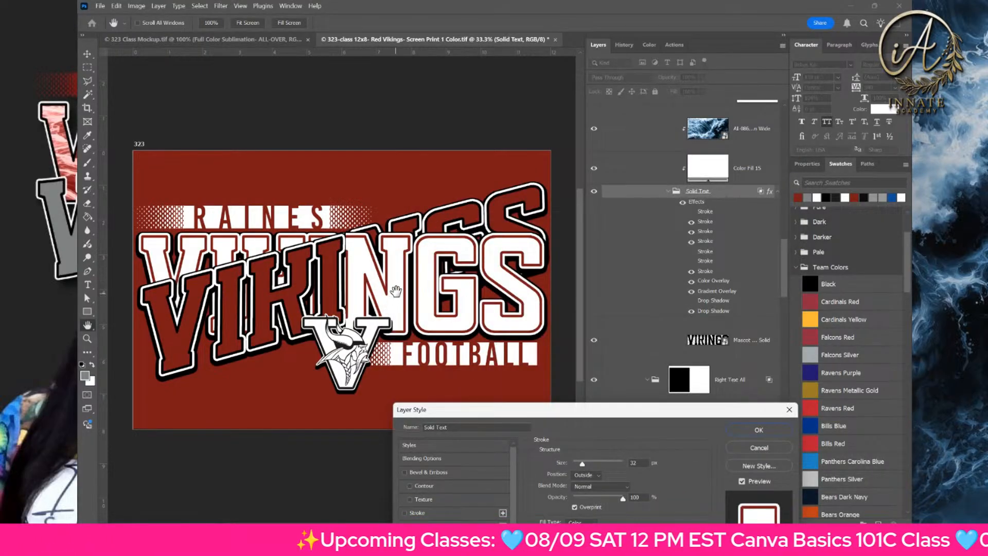
pyautogui.moveTo(664, 413)
pyautogui.mouseDown()
pyautogui.moveTo(583, 322)
pyautogui.moveTo(667, 141)
pyautogui.mouseUp()
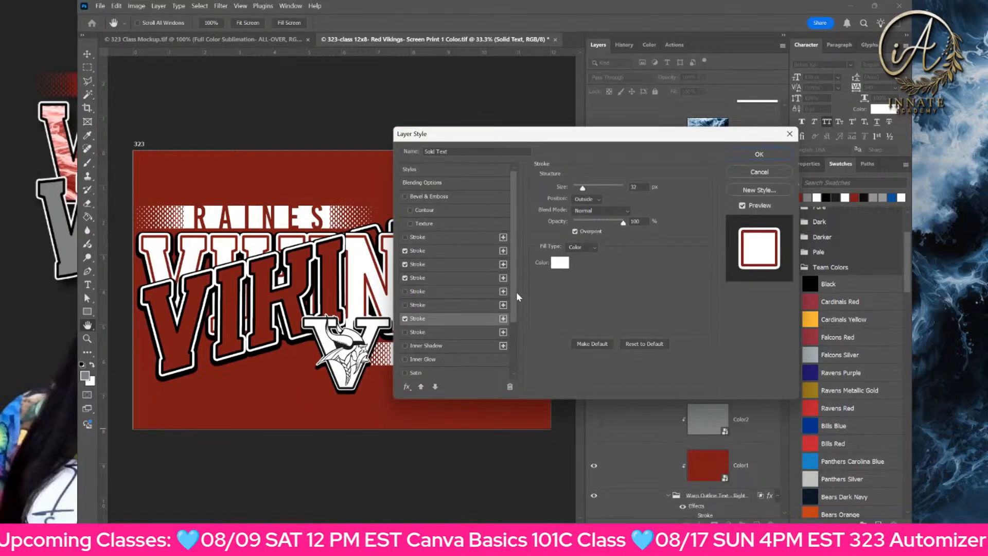
pyautogui.scroll(-3, 514, 302)
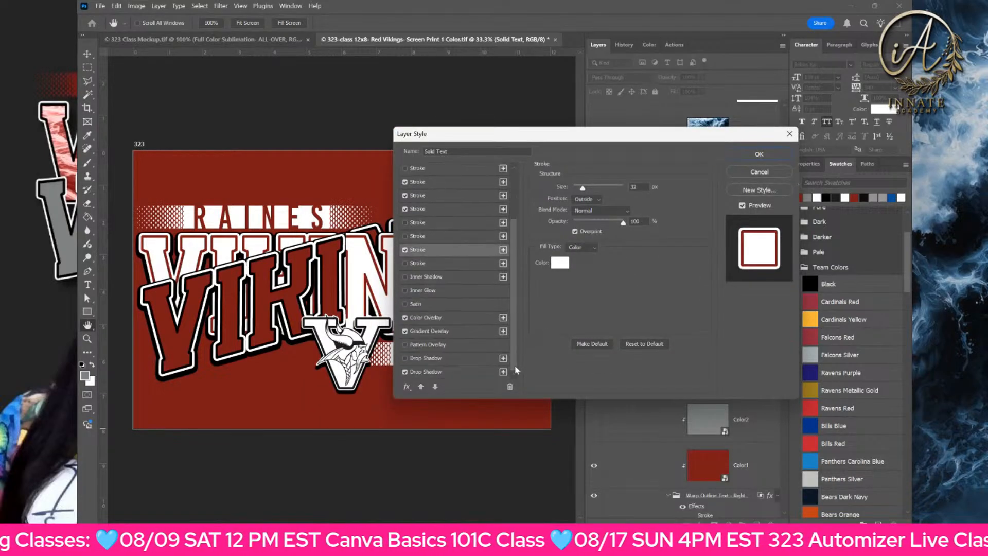
pyautogui.click(405, 372)
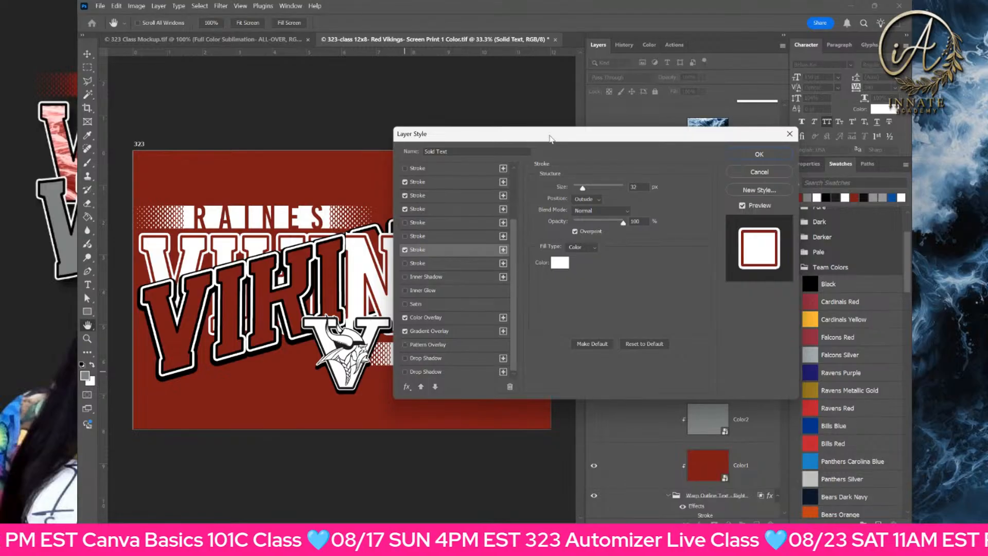
pyautogui.moveTo(549, 138); pyautogui.dragTo(469, 120)
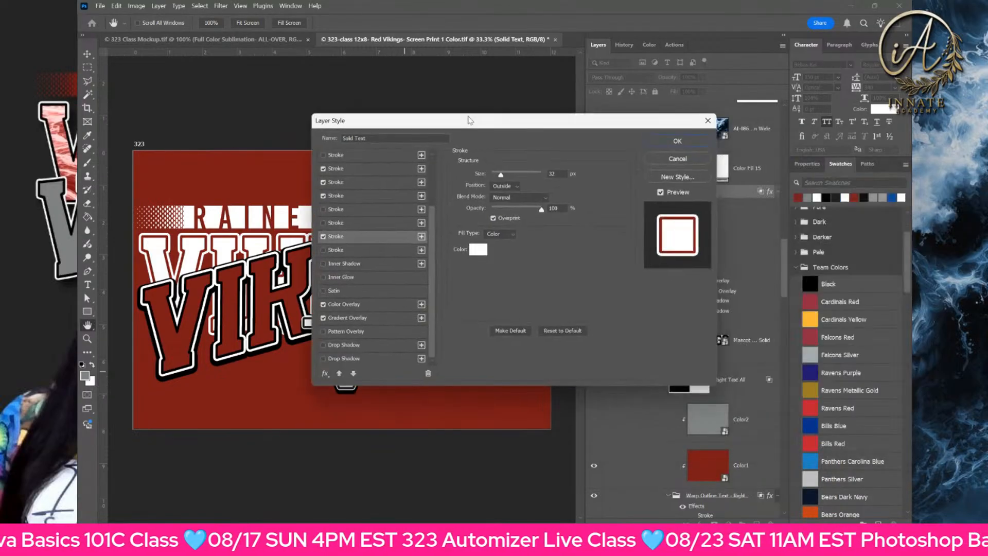
pyautogui.click(667, 143)
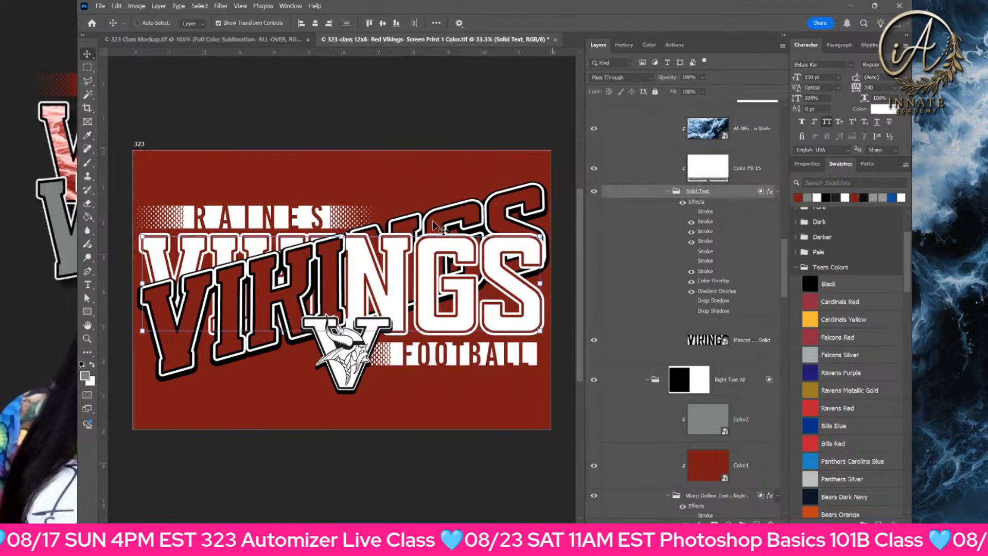
# - Locate the left half of the slanted VIKINGS text and disable the active drop shadow on its Warp Outline Text - Left group
pyautogui.rightClick(436, 225)
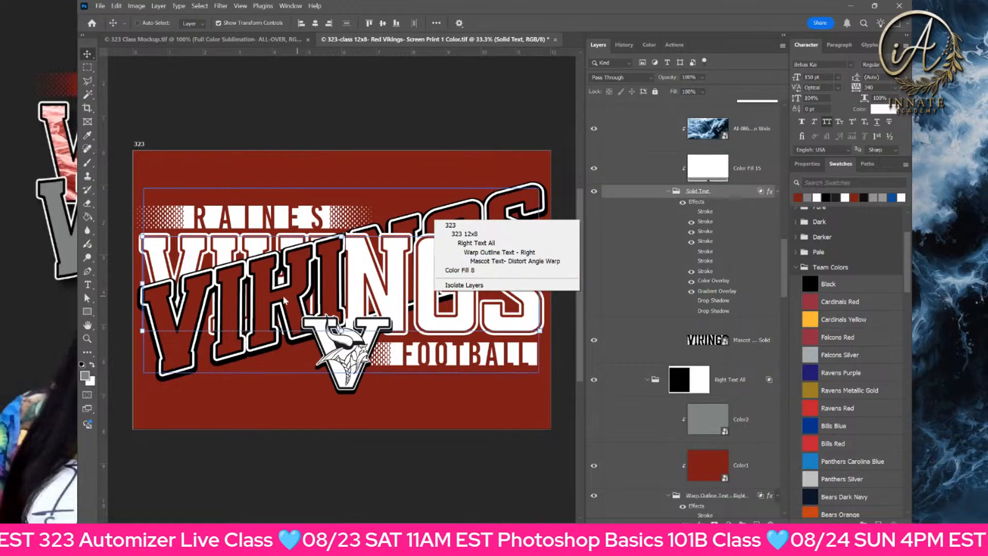
pyautogui.rightClick(176, 365)
pyautogui.click(218, 406)
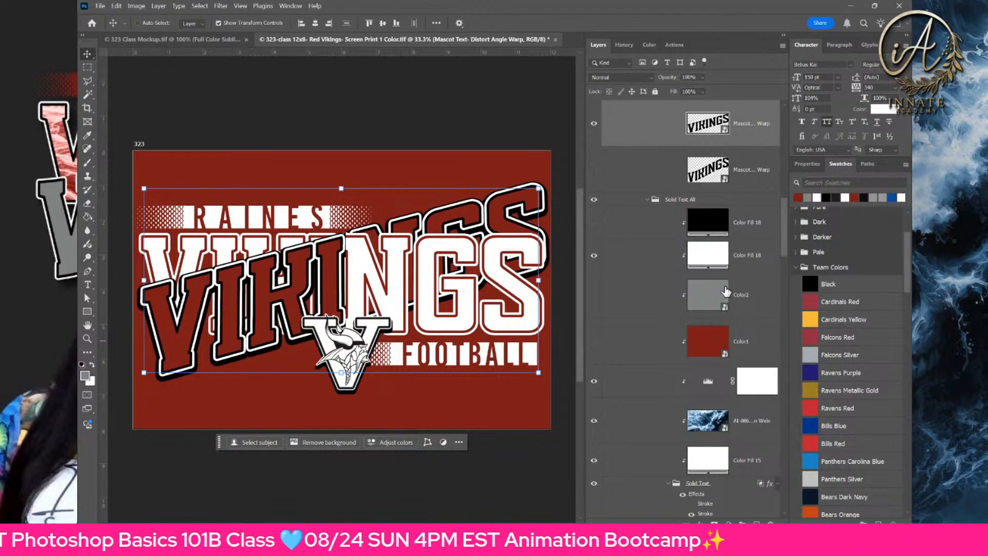
pyautogui.scroll(5, 726, 292)
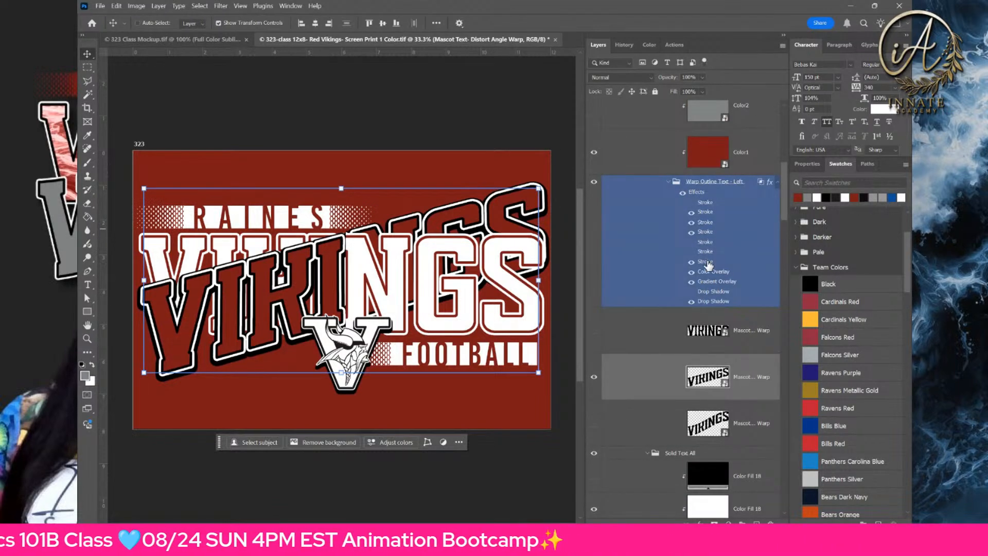
pyautogui.click(715, 303)
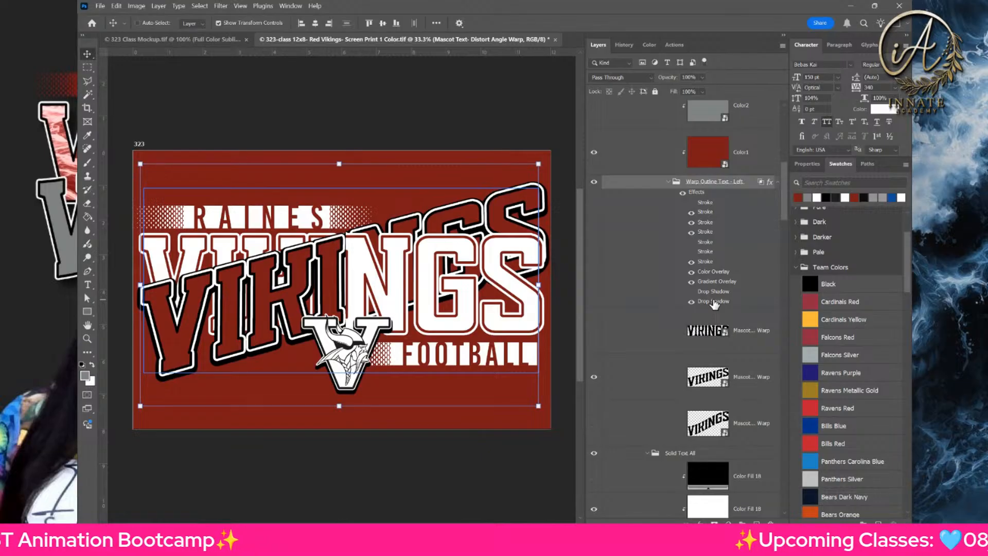
pyautogui.doubleClick(714, 302)
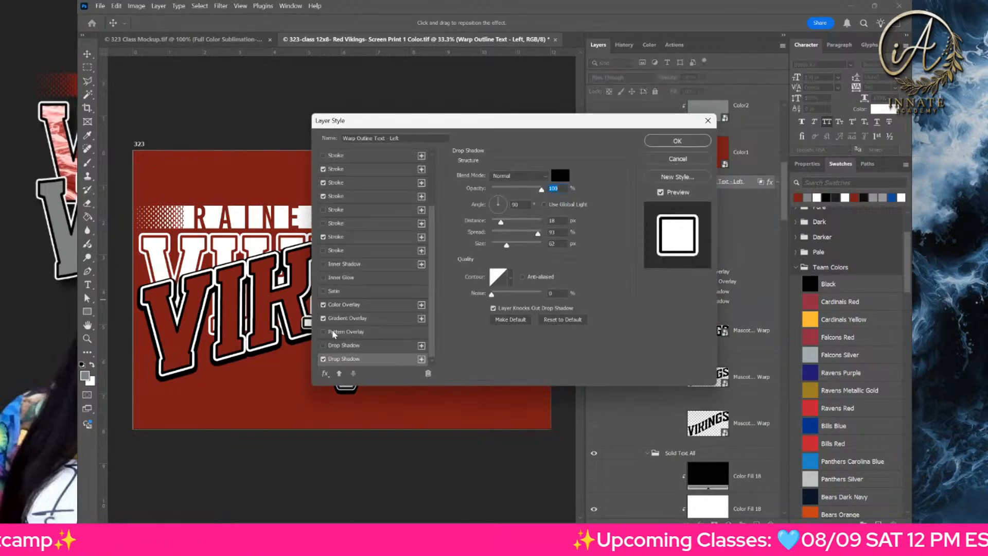
pyautogui.click(326, 359)
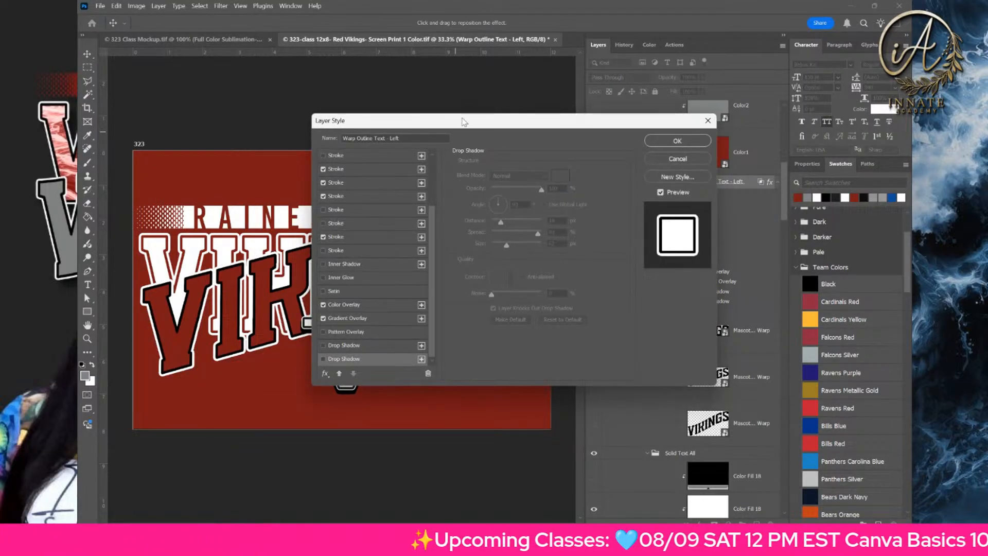
pyautogui.moveTo(465, 122); pyautogui.dragTo(634, 149)
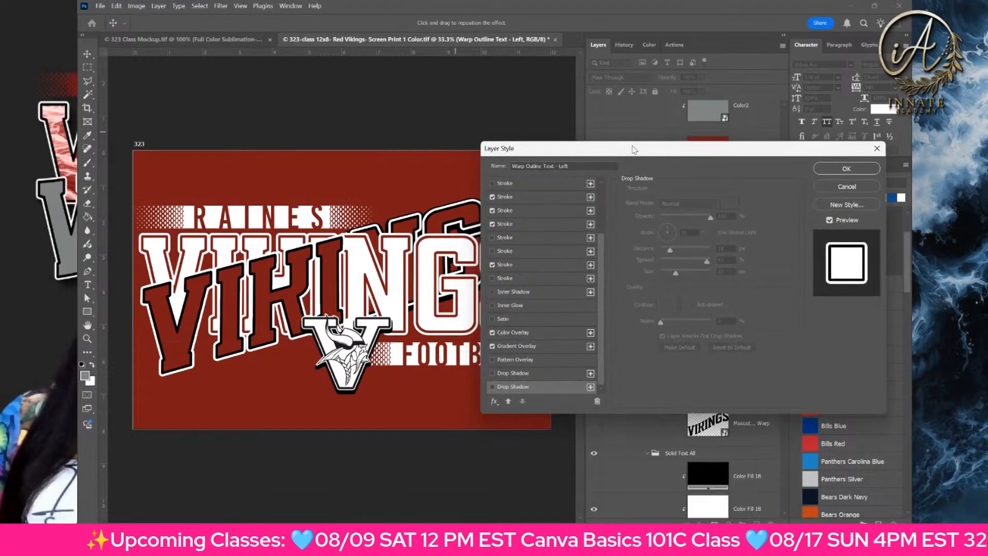
# - Disable the black inside stroke and the 12 px black outside stroke on Warp Outline Text - Left and apply the style
pyautogui.click(520, 196)
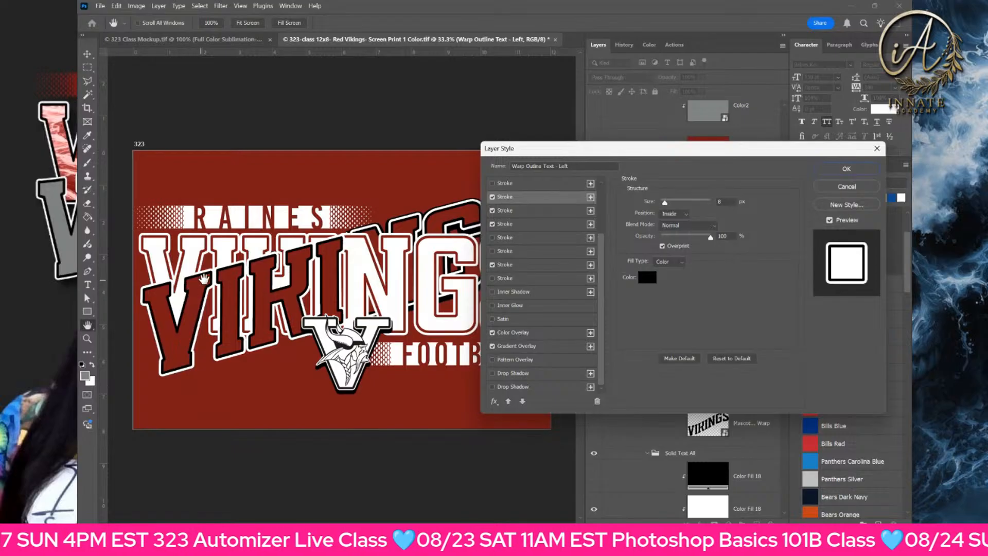
pyautogui.click(521, 217)
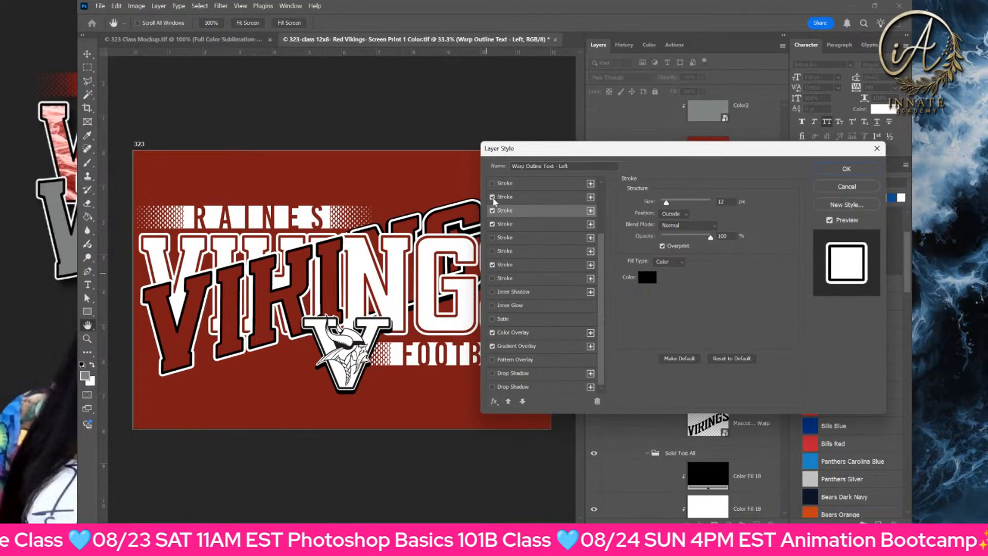
pyautogui.click(503, 199)
pyautogui.click(493, 198)
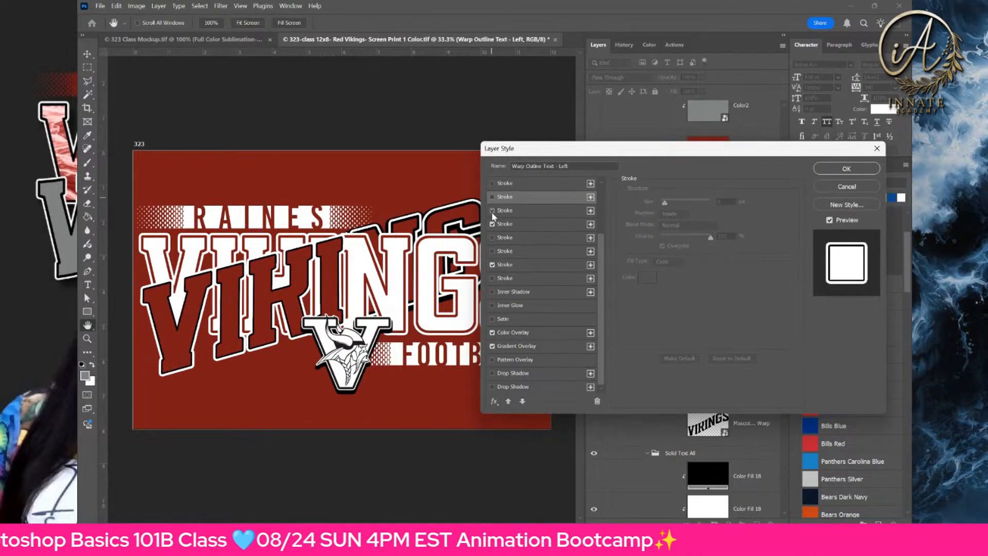
pyautogui.click(492, 212)
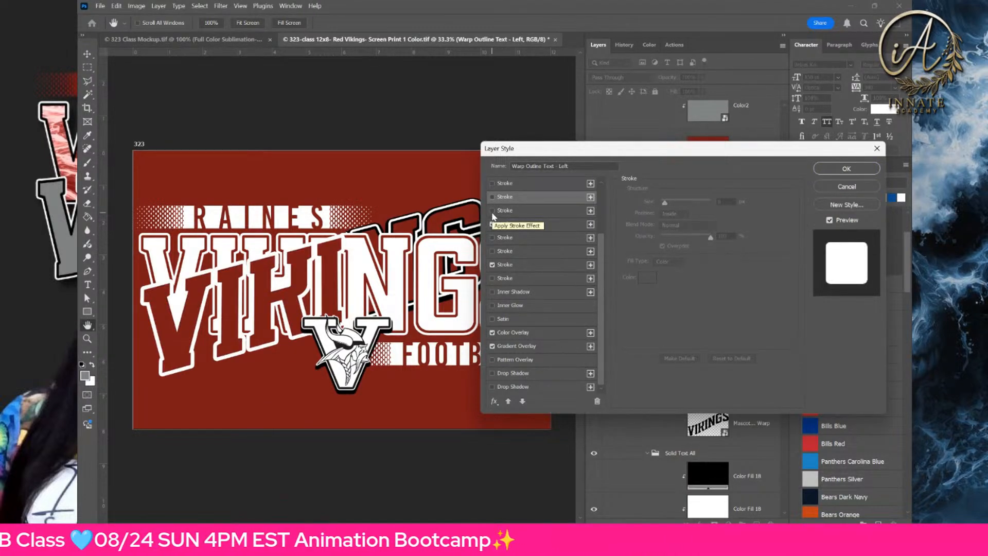
pyautogui.click(493, 223)
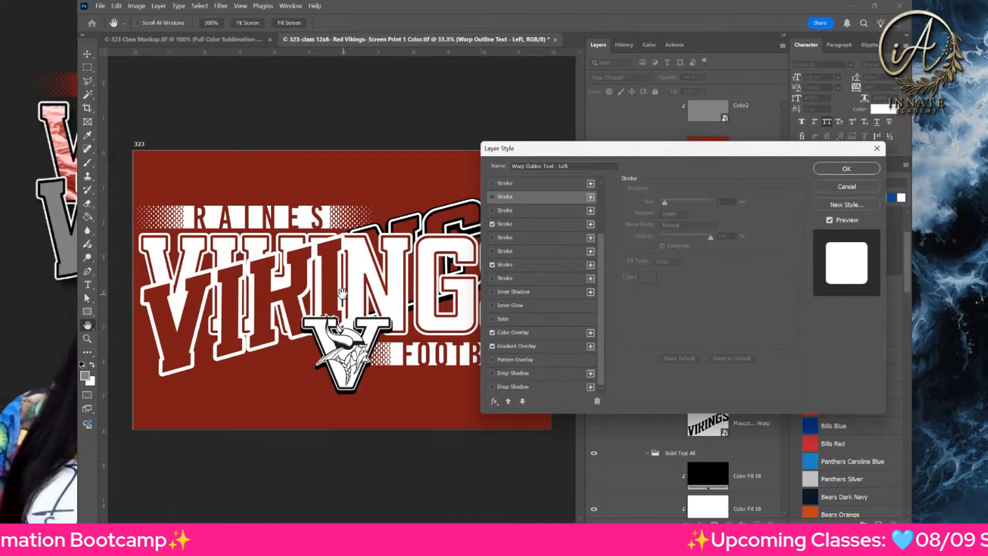
pyautogui.click(846, 169)
# - Copy the layer style of the Warp Outline Text - Left group and paste it onto the Warp Outline Text - Right group
pyautogui.rightClick(737, 182)
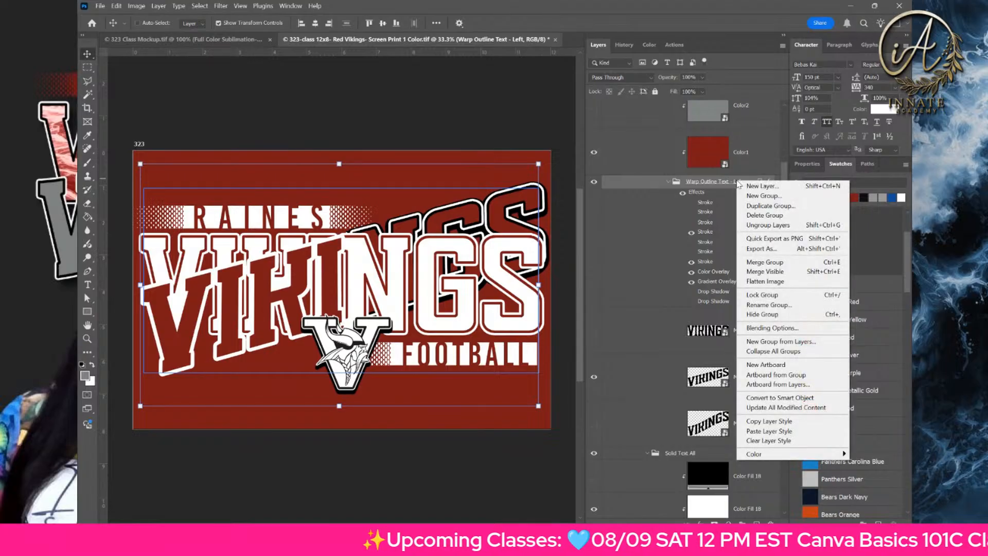
pyautogui.click(761, 410)
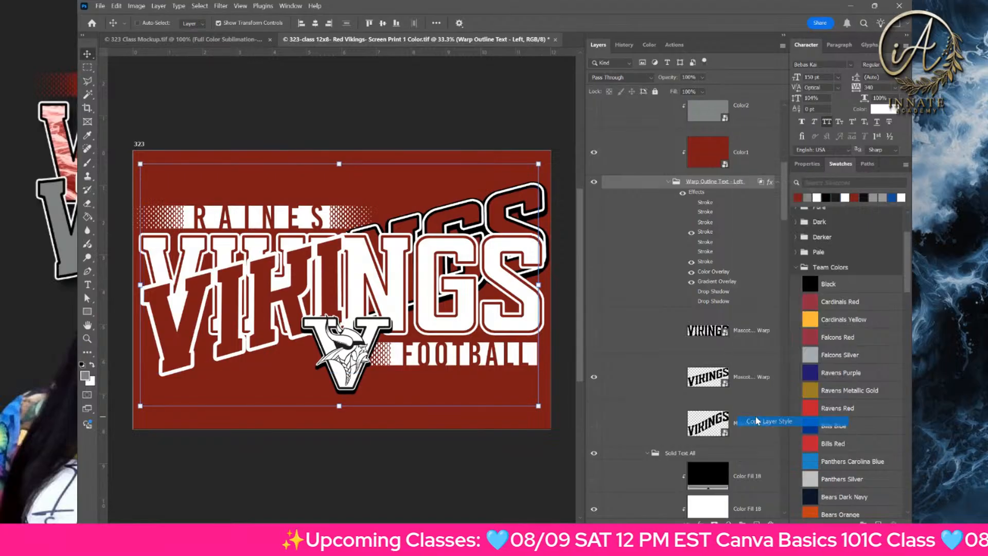
pyautogui.rightClick(501, 209)
pyautogui.click(618, 248)
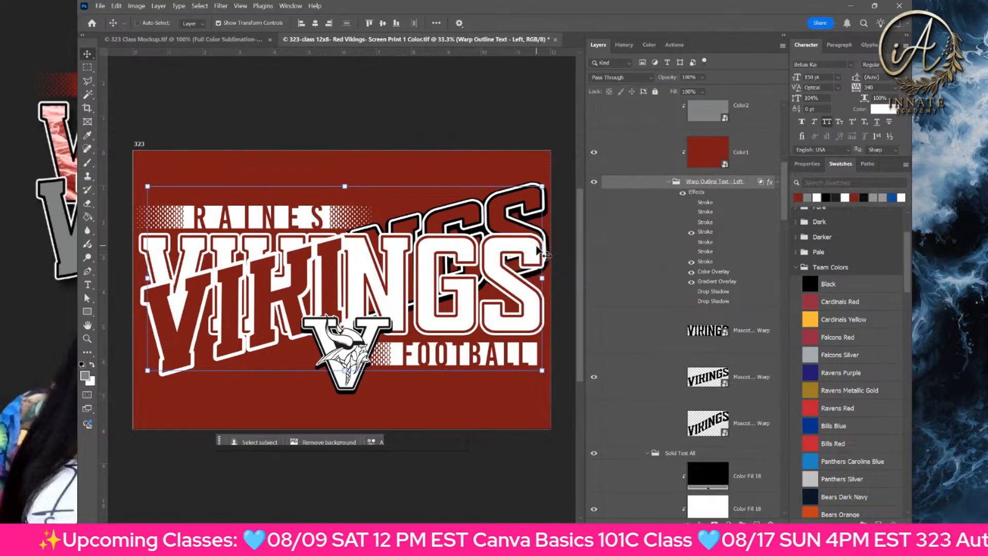
pyautogui.click(664, 272)
pyautogui.click(720, 300)
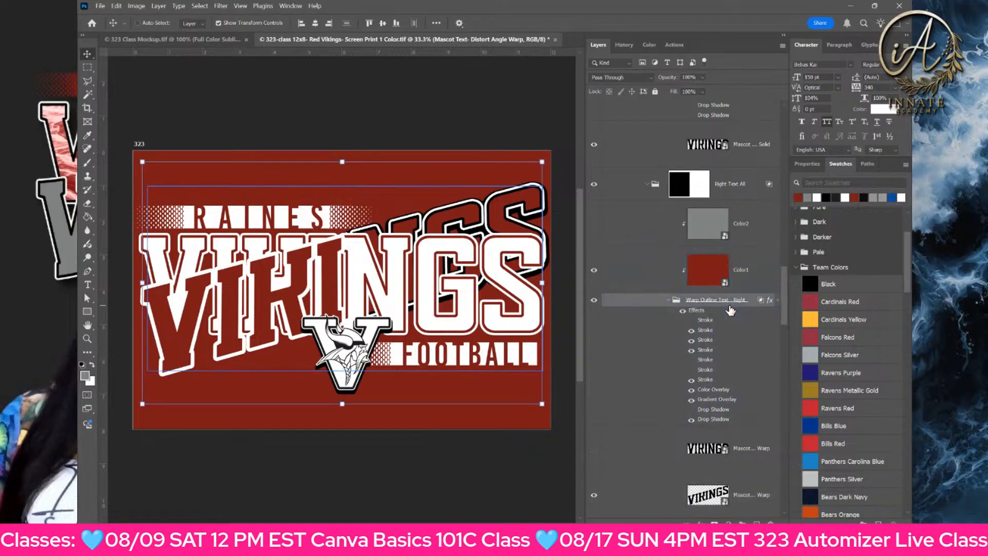
pyautogui.rightClick(729, 304)
pyautogui.click(761, 285)
pyautogui.click(760, 281)
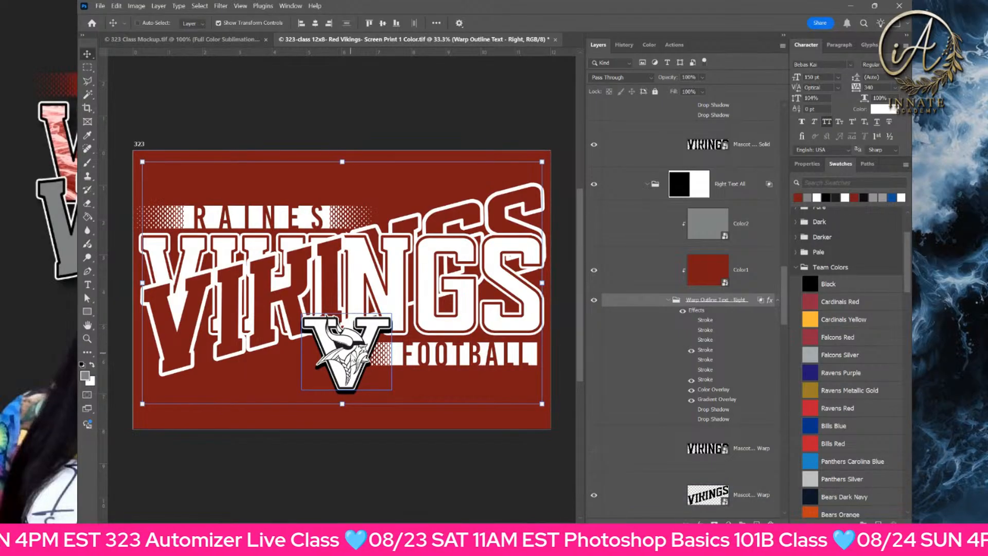
# - Select the V logo layer Accent 1, check its smart object's contents and close it again
pyautogui.rightClick(353, 358)
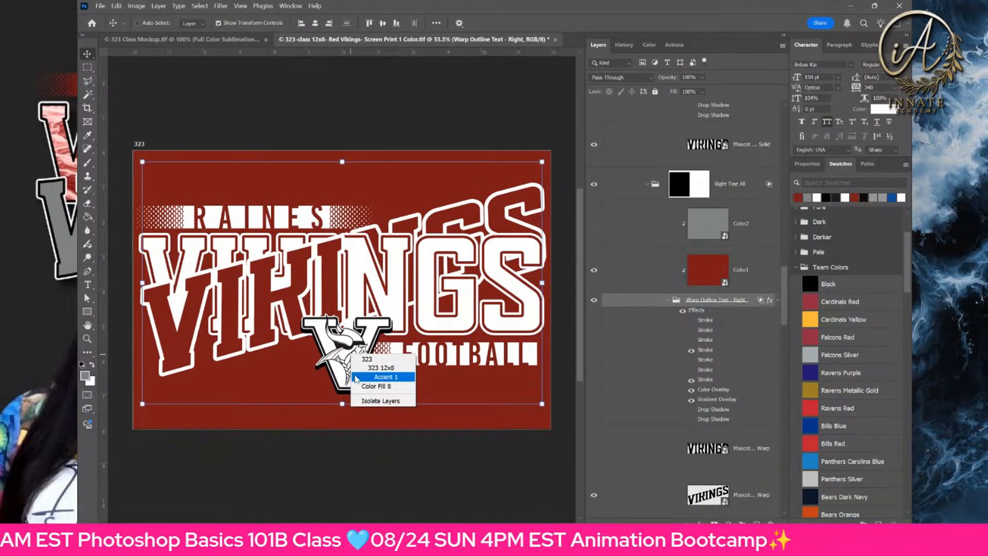
pyautogui.click(386, 377)
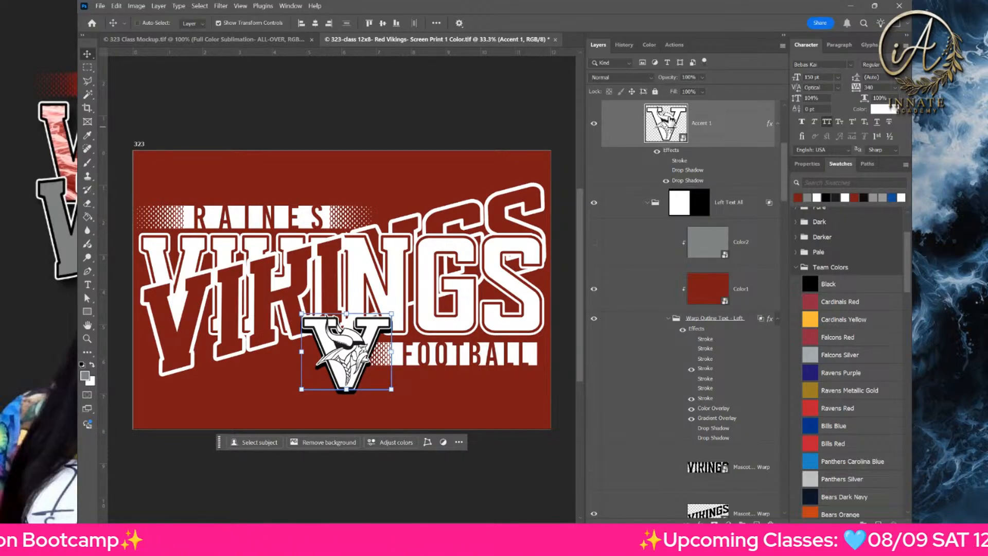
pyautogui.doubleClick(665, 121)
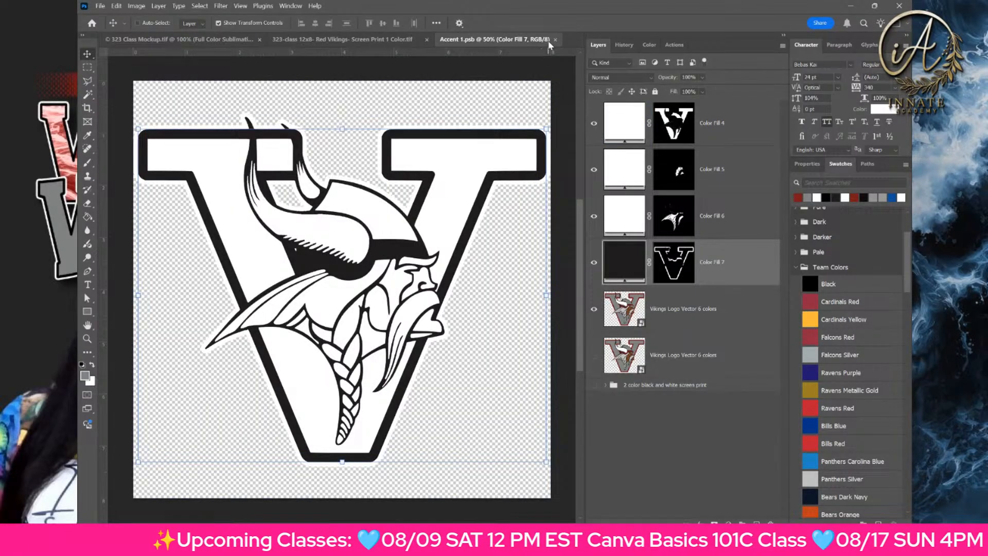
pyautogui.click(556, 39)
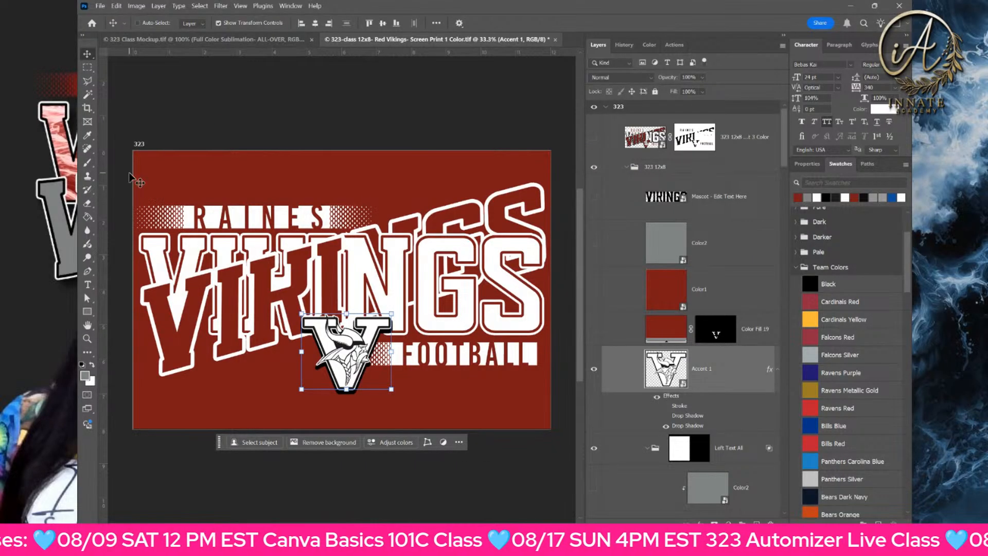
# - Select the black areas of the V logo with the Magic Wand and cover them with a dark red 801113 Solid Color fill layer
pyautogui.click(87, 94)
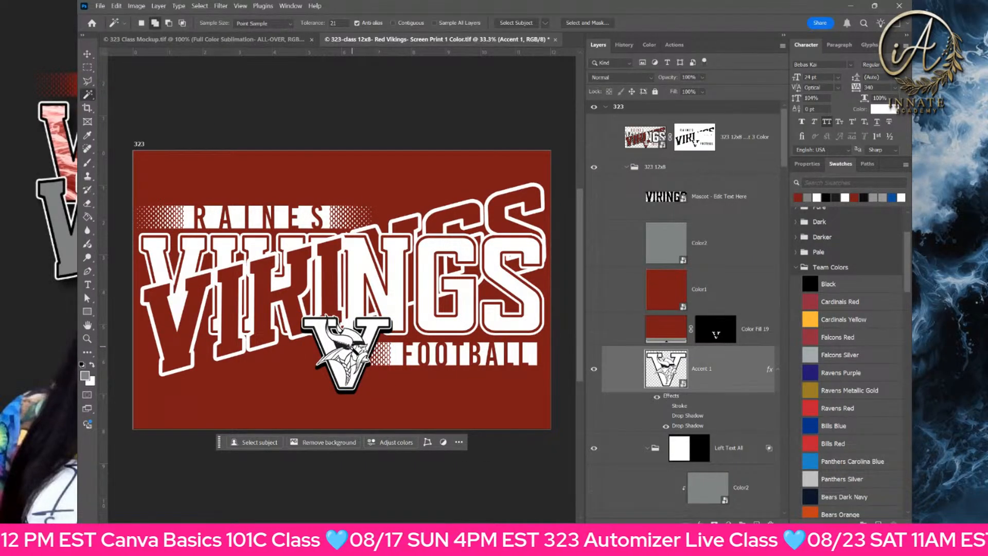
pyautogui.click(339, 348)
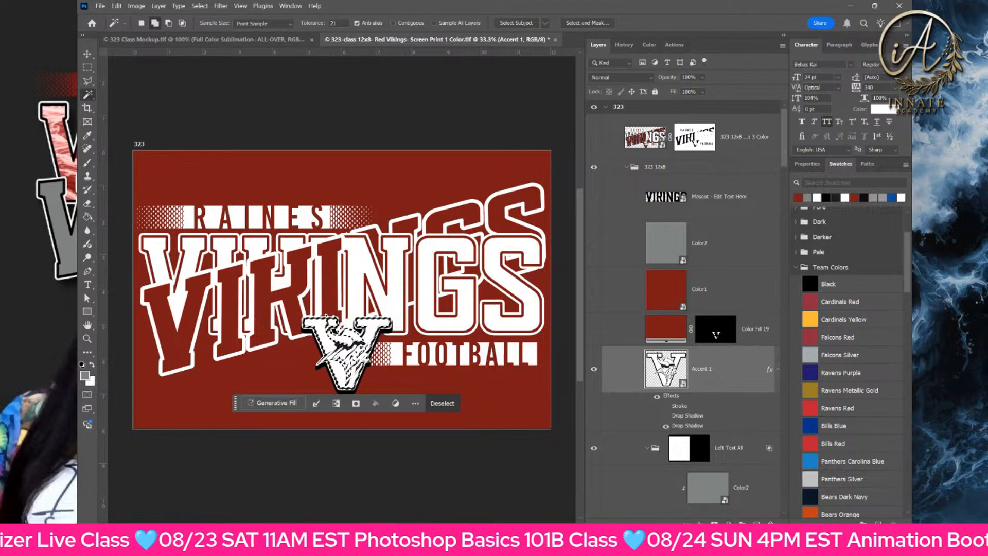
pyautogui.click(757, 524)
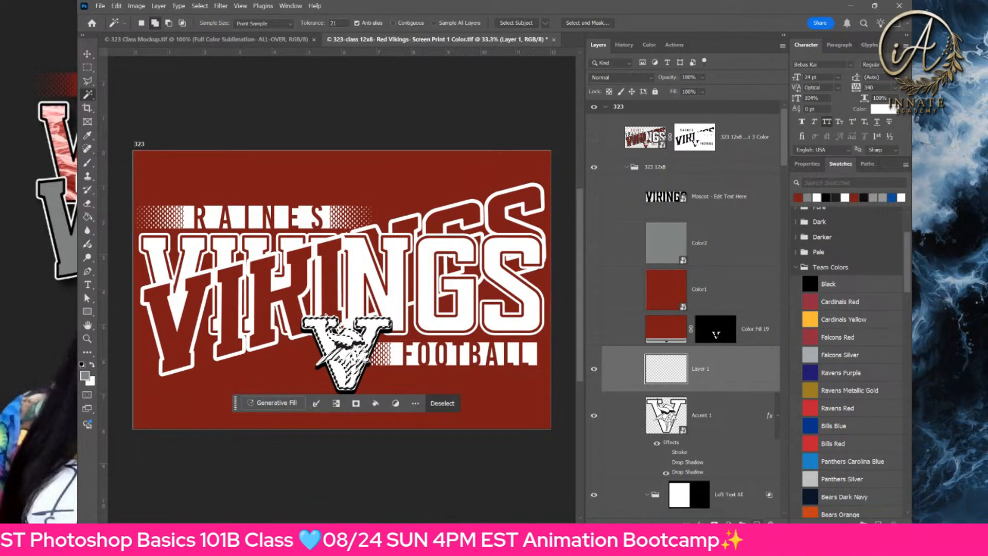
pyautogui.hotkey('ctrl', 'z')
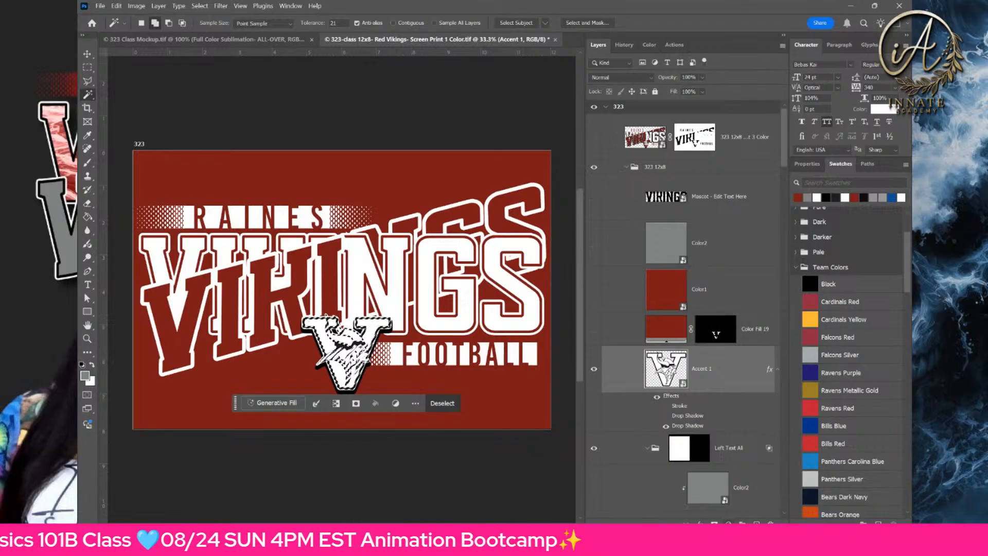
pyautogui.click(728, 524)
pyautogui.click(730, 340)
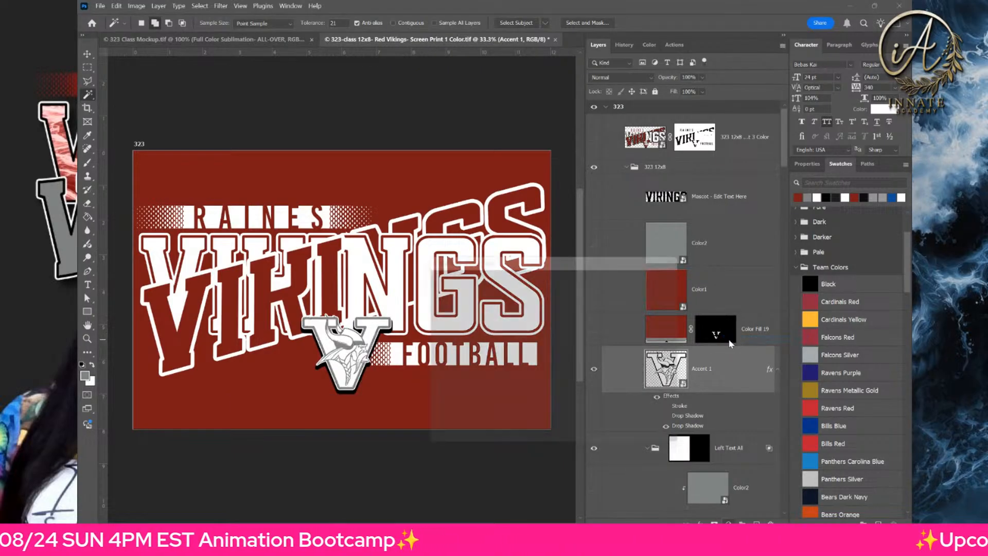
pyautogui.click(432, 168)
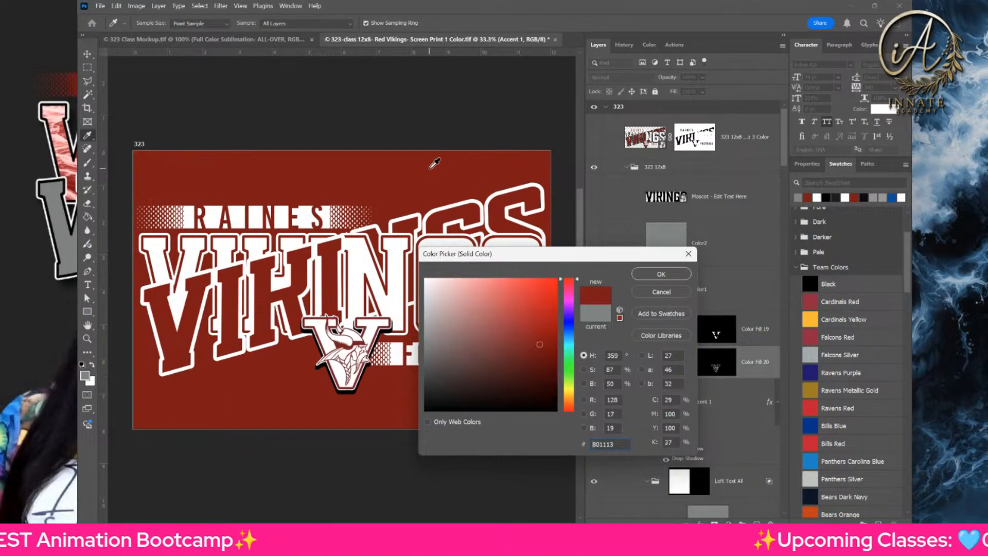
pyautogui.click(643, 277)
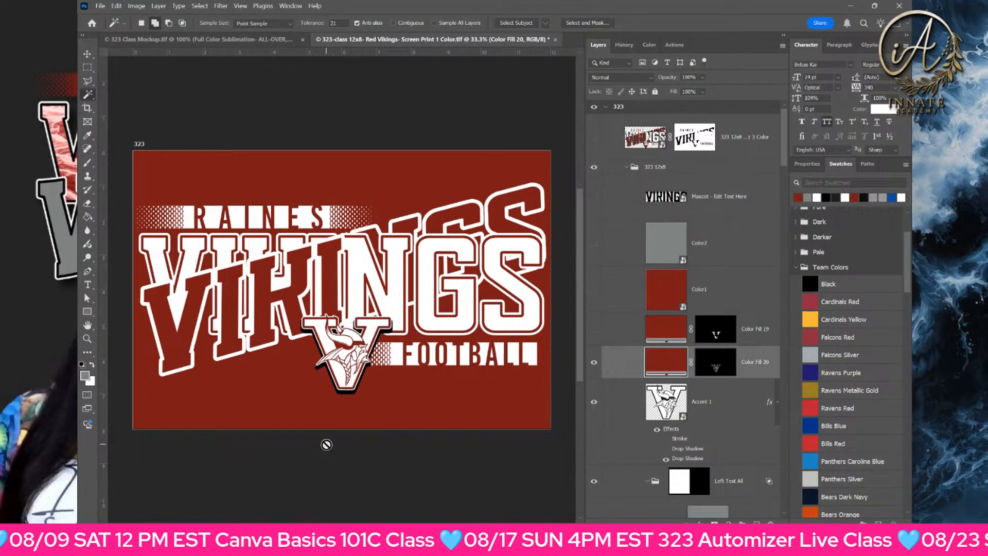
# - Disable the active drop shadow on the Accent 1 logo layer and select the 323 12x8 group
pyautogui.click(742, 148)
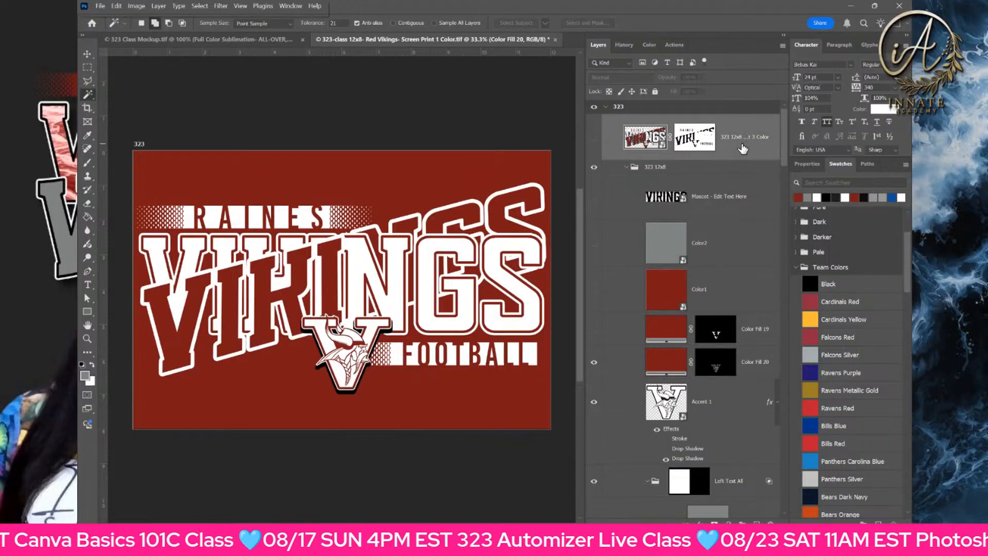
pyautogui.click(721, 407)
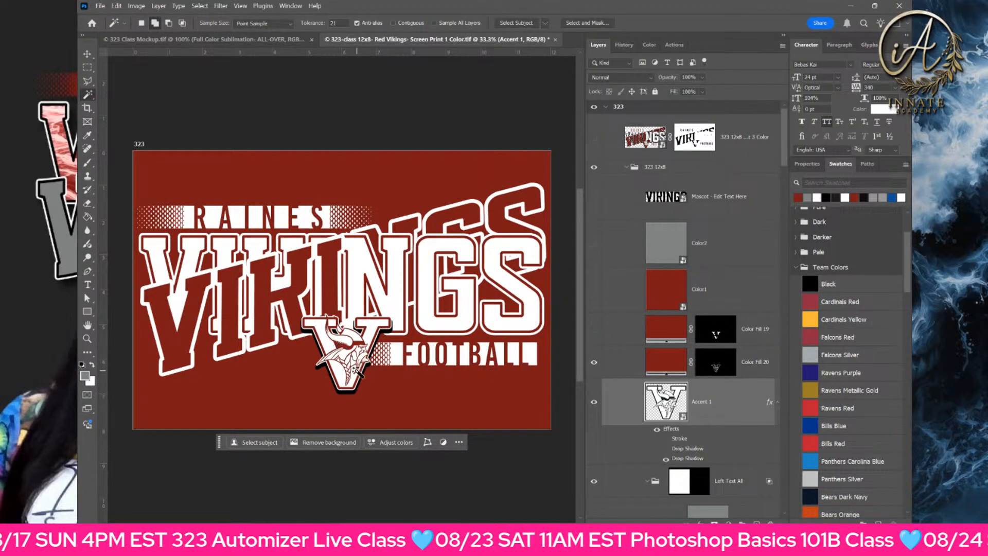
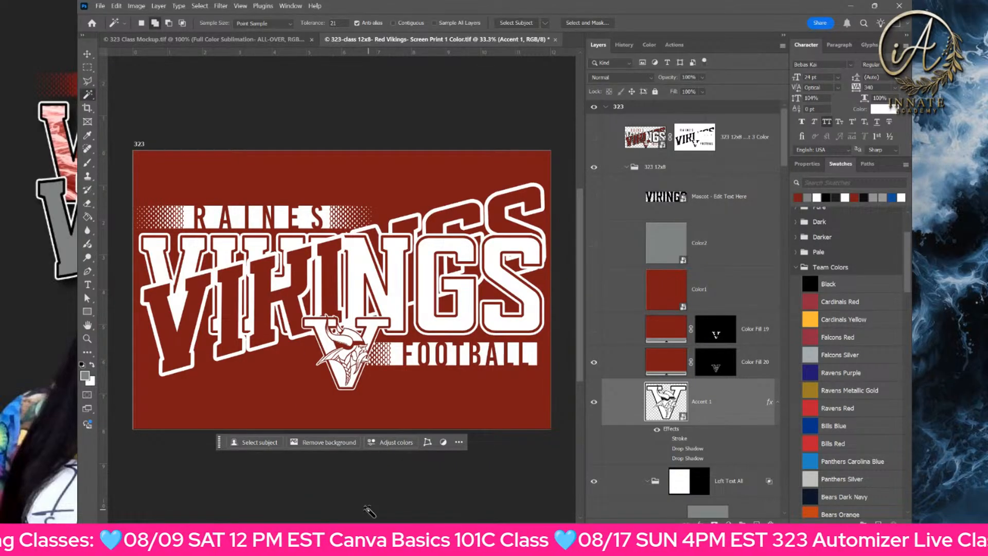
pyautogui.click(674, 196)
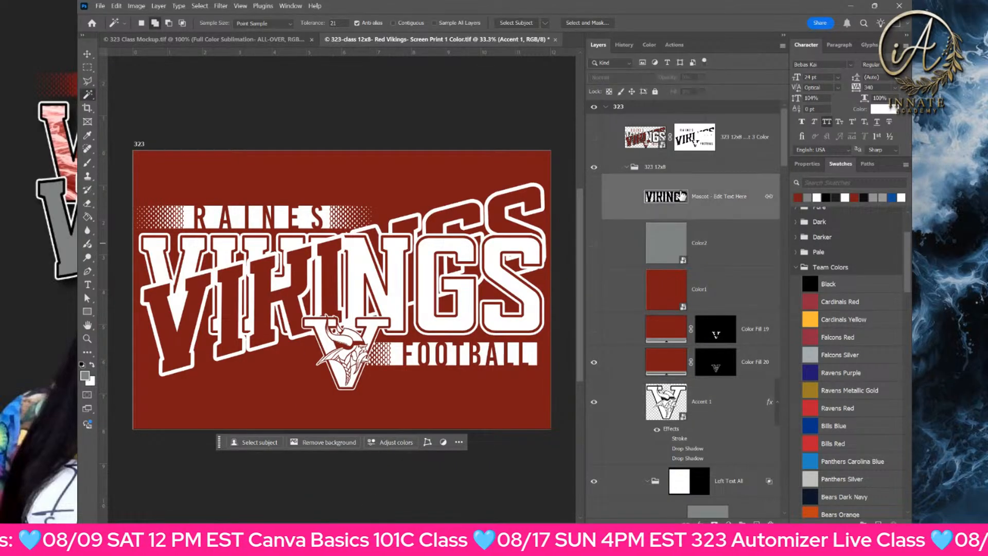
pyautogui.click(670, 166)
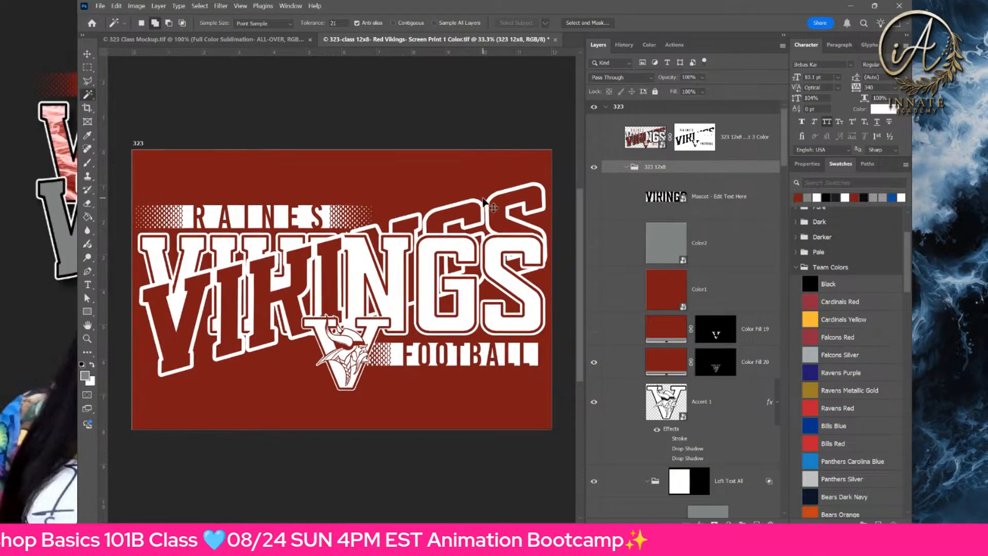
# - Examine the one-color design up close, checking the overlapping VIKINGS letters, the V logo and the FOOTBALL text
pyautogui.hotkey('ctrl', '+')
pyautogui.hotkey('ctrl', '+')
pyautogui.moveTo(434, 220); pyautogui.dragTo(168, 281)
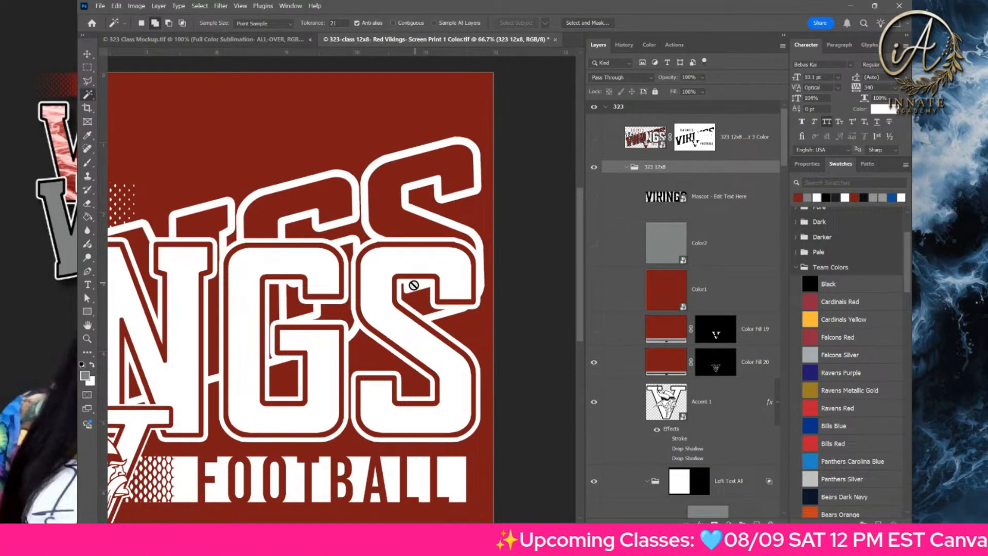
pyautogui.moveTo(340, 316); pyautogui.dragTo(480, 213)
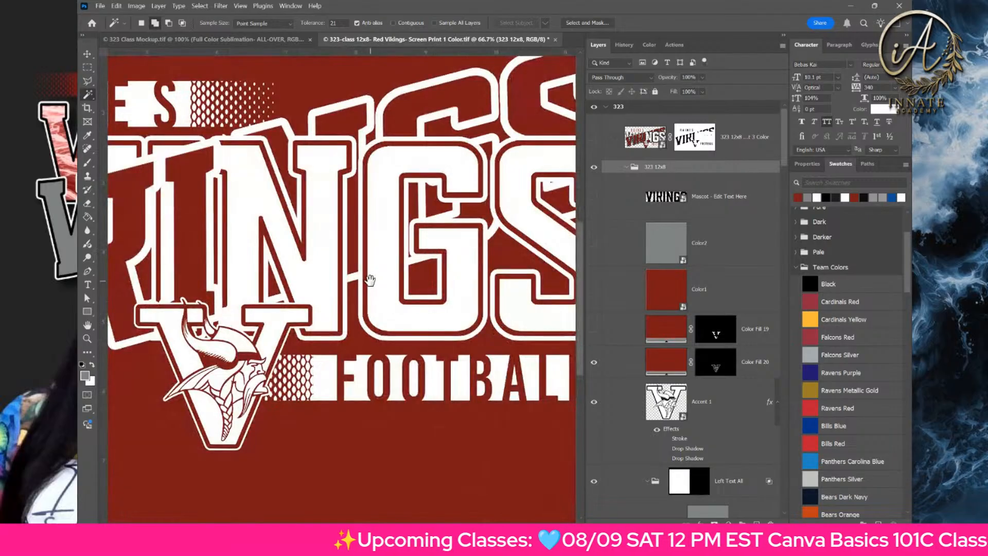
pyautogui.moveTo(369, 280); pyautogui.dragTo(406, 337)
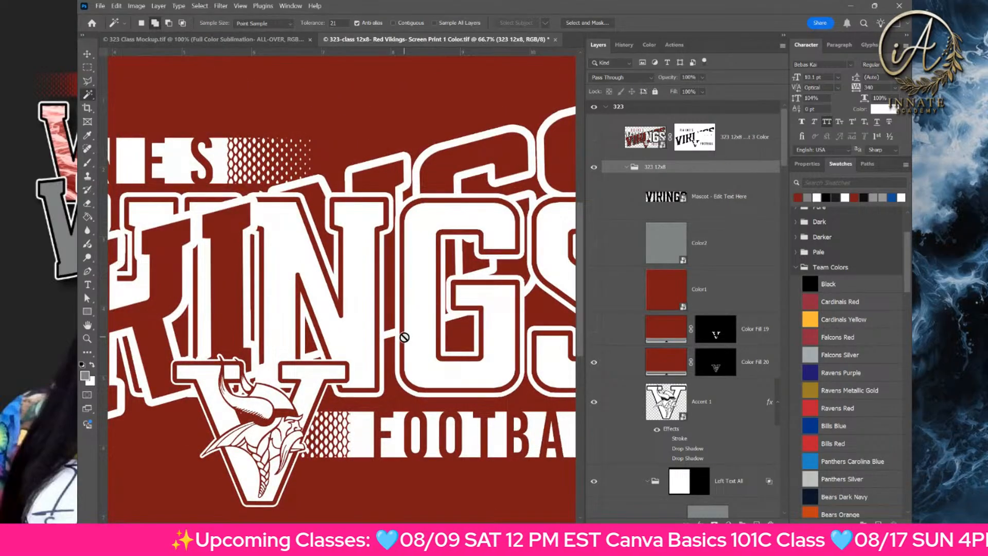
pyautogui.hotkey('ctrl', '-')
pyautogui.hotkey('ctrl', '-')
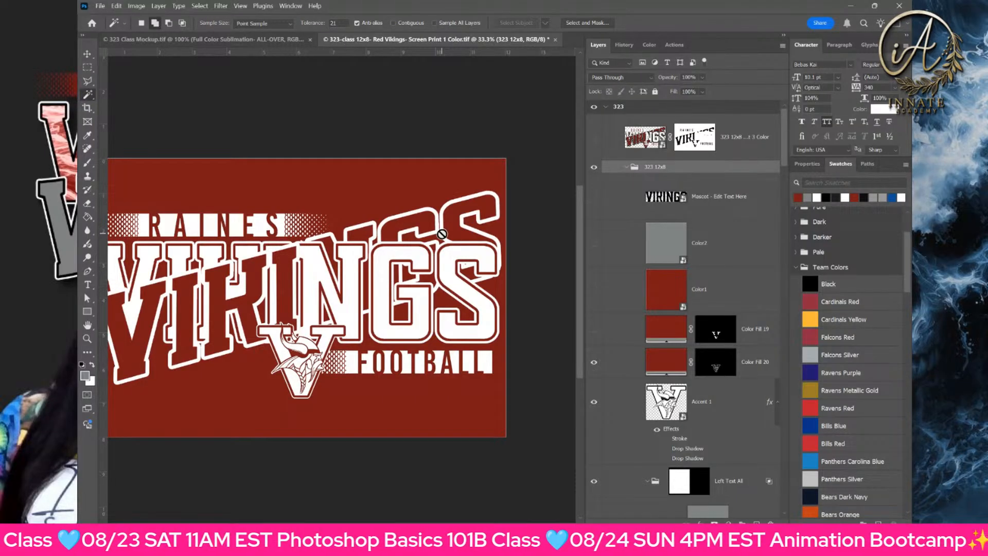
pyautogui.hotkey('ctrl', '+')
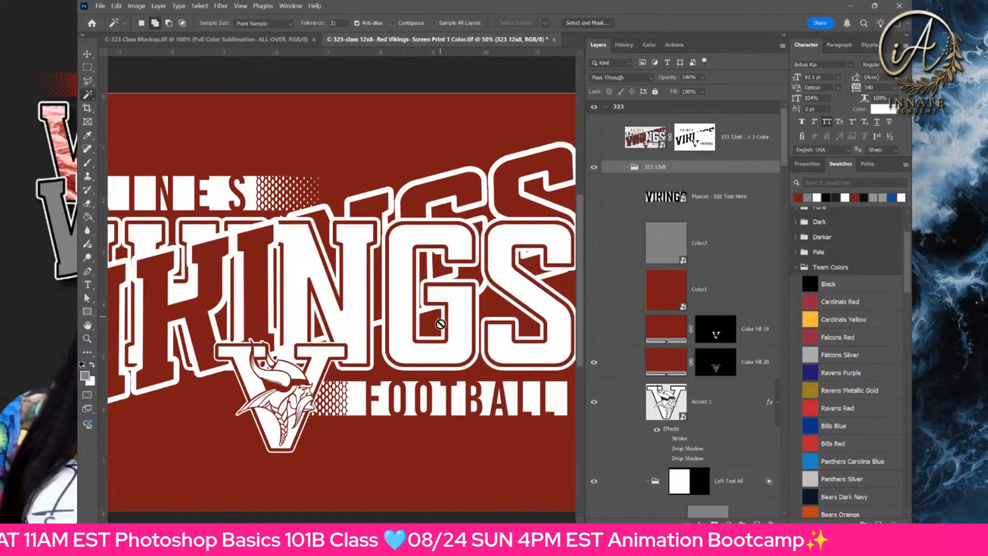
pyautogui.hscroll(5, 442, 233)
pyautogui.hscroll(-9, 342, 302)
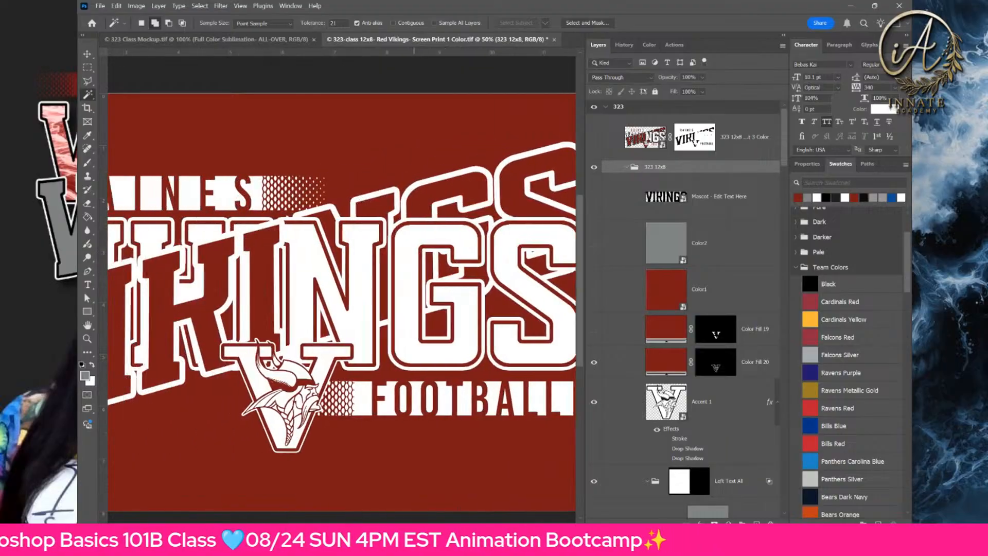
pyautogui.moveTo(390, 527)
pyautogui.mouseDown()
pyautogui.moveTo(362, 527)
pyautogui.moveTo(427, 527)
pyautogui.moveTo(418, 527)
pyautogui.mouseUp()
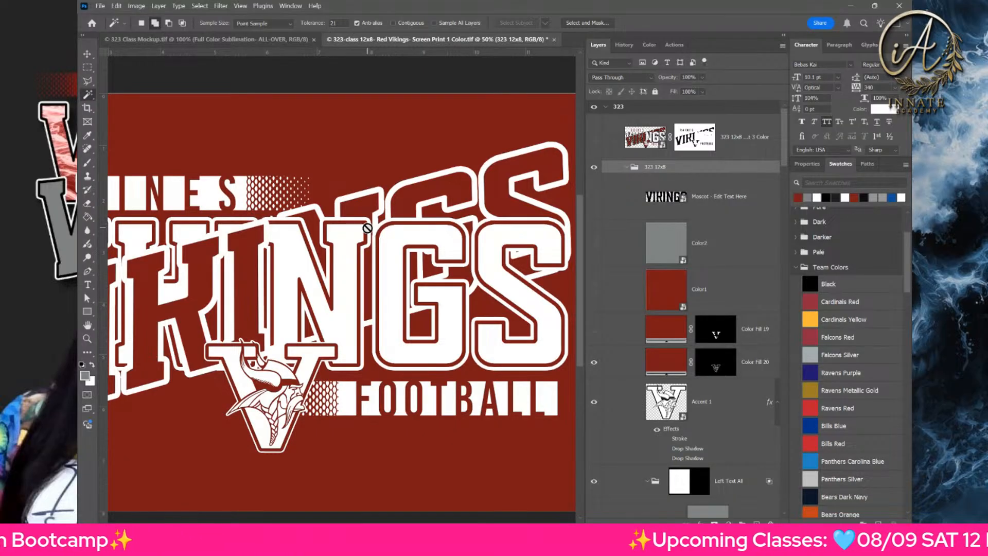
pyautogui.hotkey('ctrl', '-')
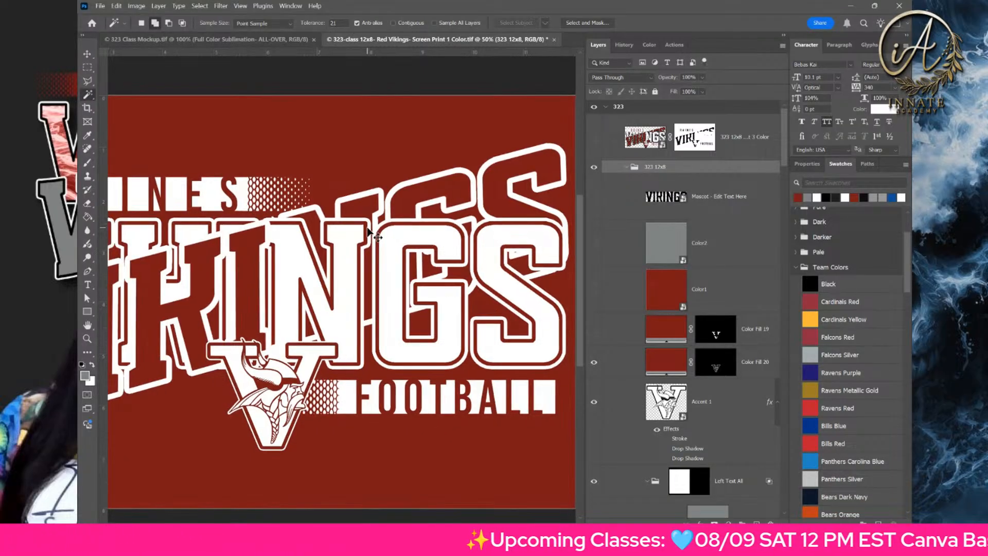
pyautogui.moveTo(334, 308); pyautogui.dragTo(374, 299)
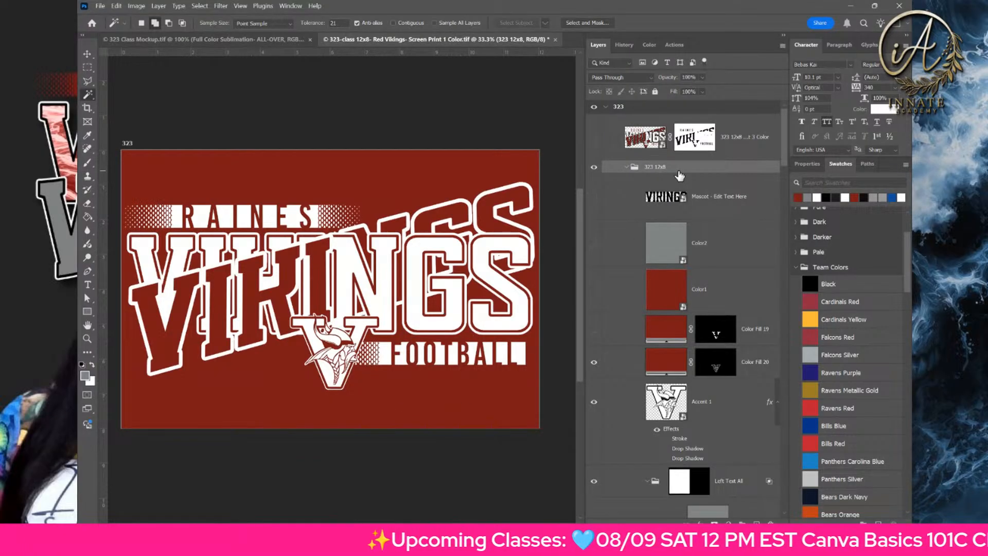
# - Export the 323 12x8 group as a PNG named "323 12x8 Screen Print 1 Color-white" in the 323 Red Vikings folder
pyautogui.rightClick(673, 169)
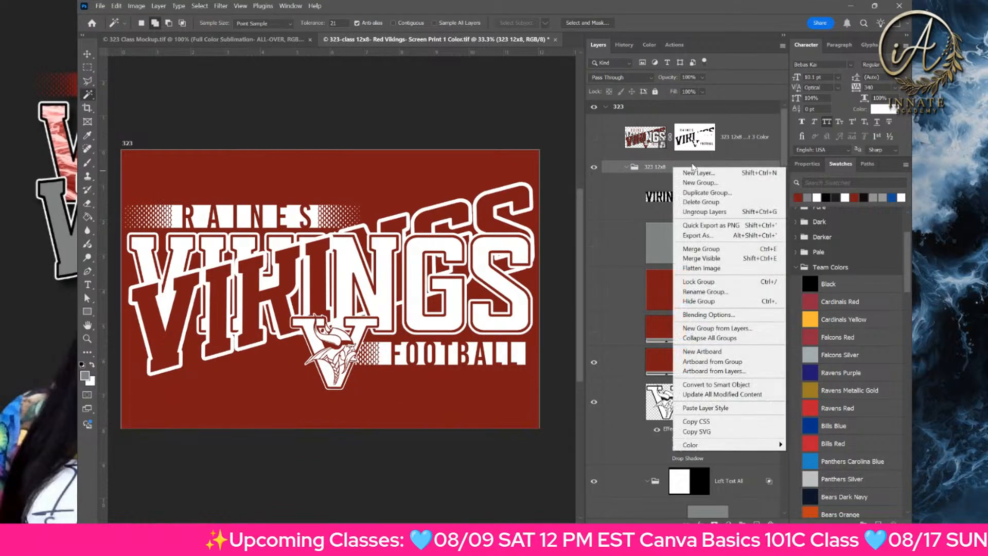
pyautogui.click(722, 225)
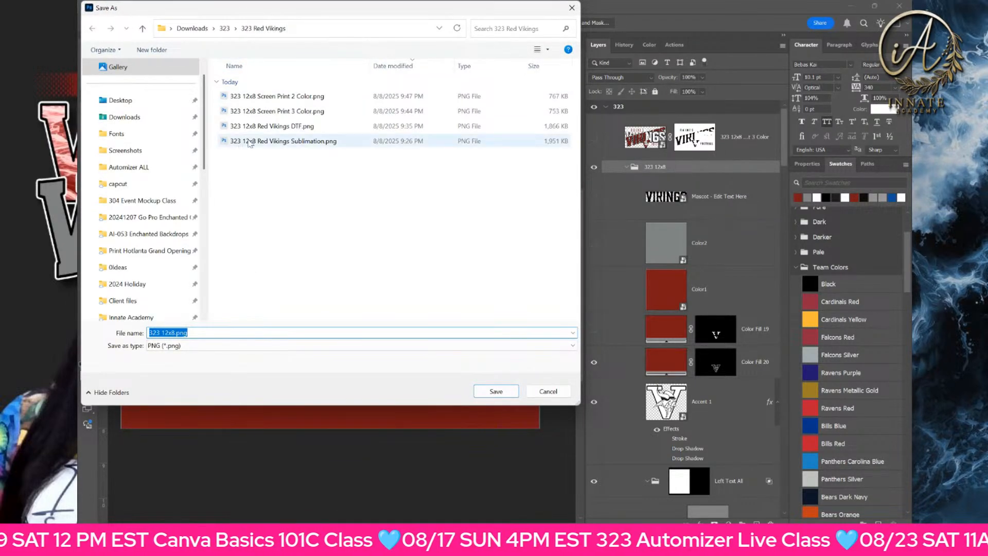
pyautogui.click(276, 97)
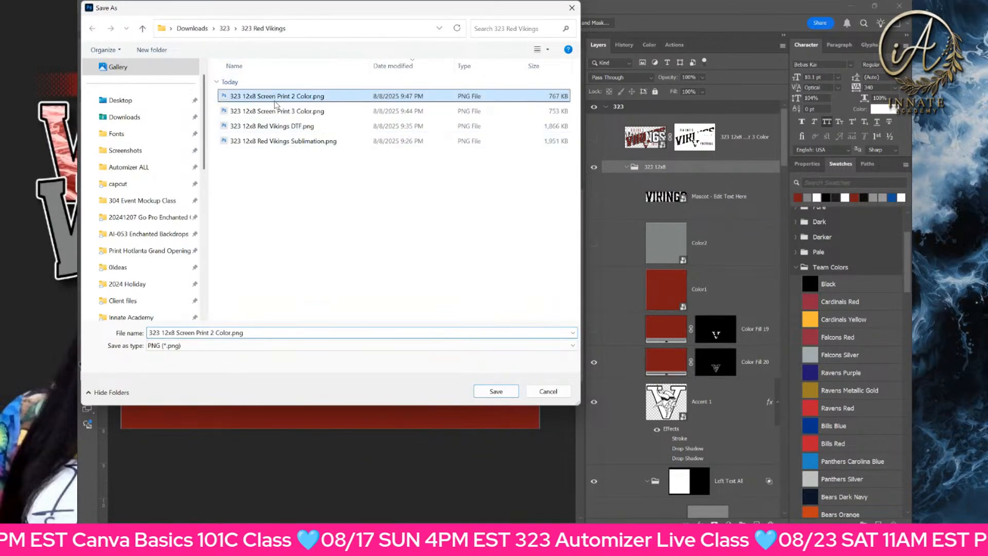
pyautogui.doubleClick(213, 332)
pyautogui.write('1')
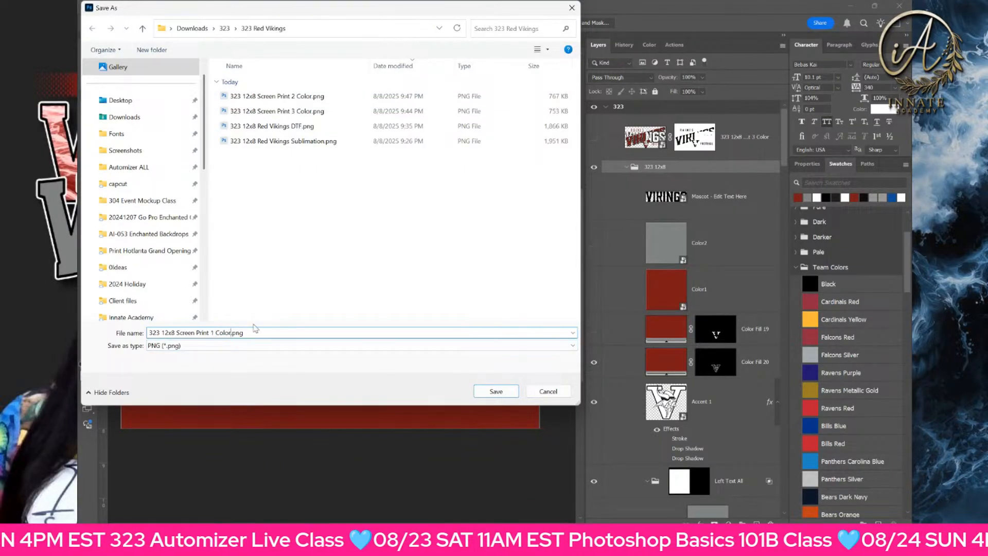
pyautogui.write('- ')
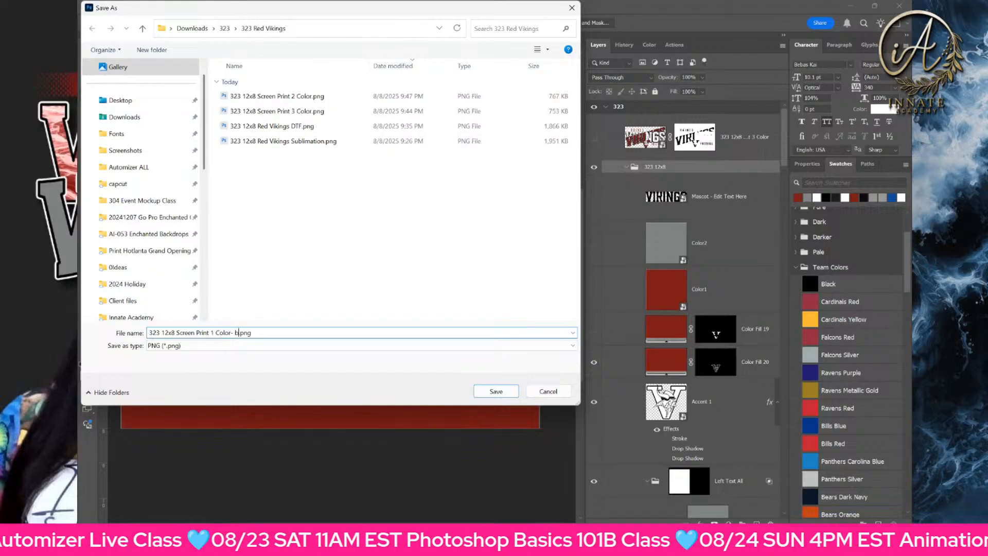
pyautogui.write('bla')
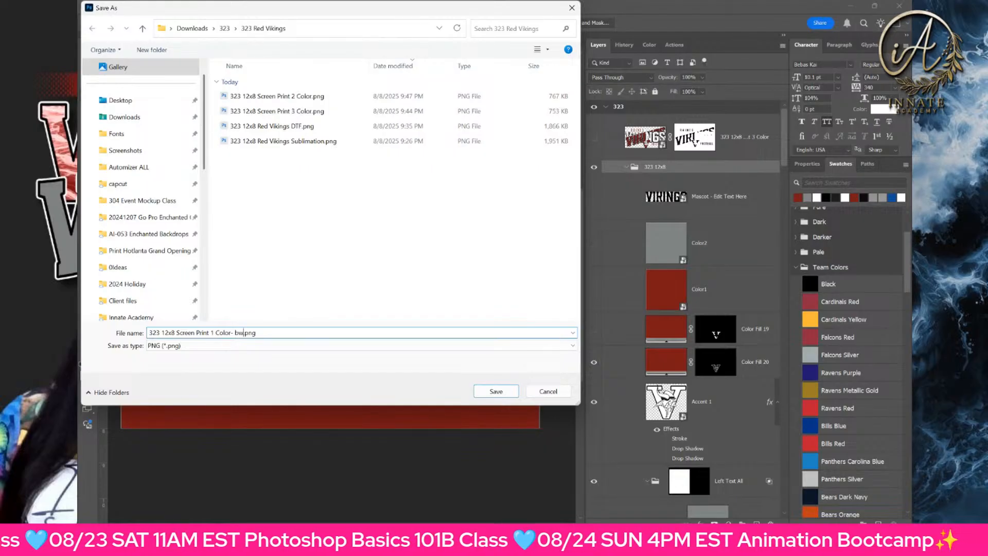
pyautogui.press('BackSpace')
pyautogui.press('BackSpace')
pyautogui.press('BackSpace')
pyautogui.press('BackSpace')
pyautogui.write('white')
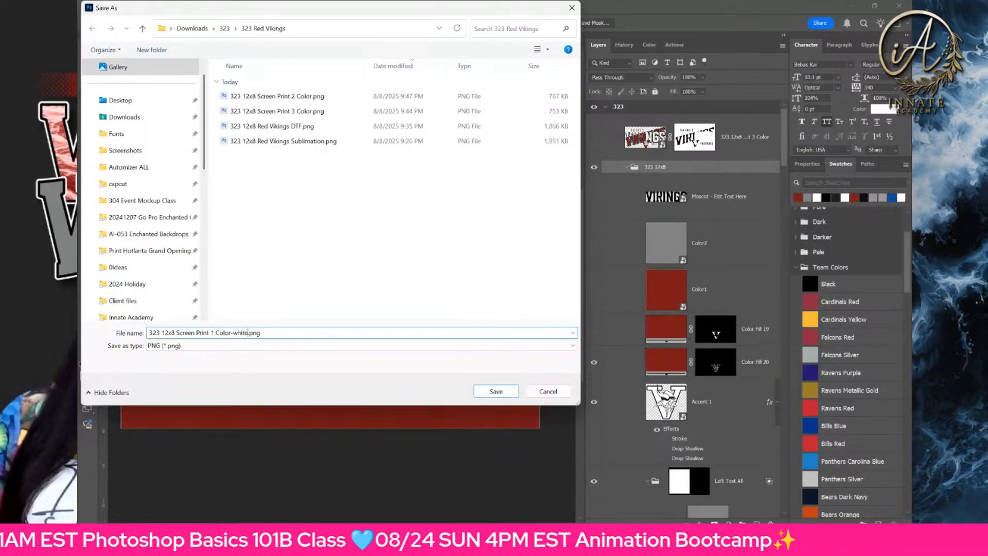
pyautogui.press('Return')
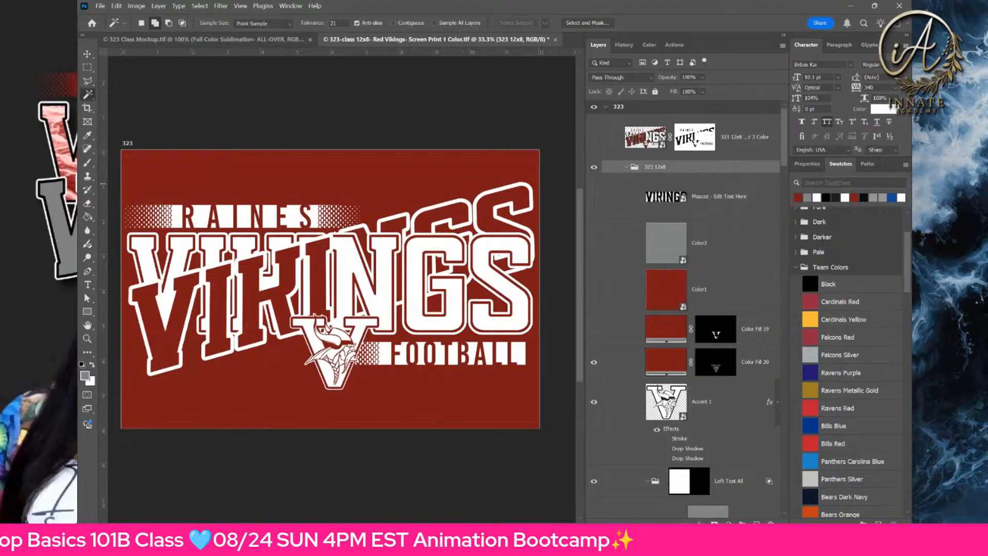
# - Switch to the Vectorizer page in the browser, open its image upload dialog and dismiss it
pyautogui.moveTo(634, 538)
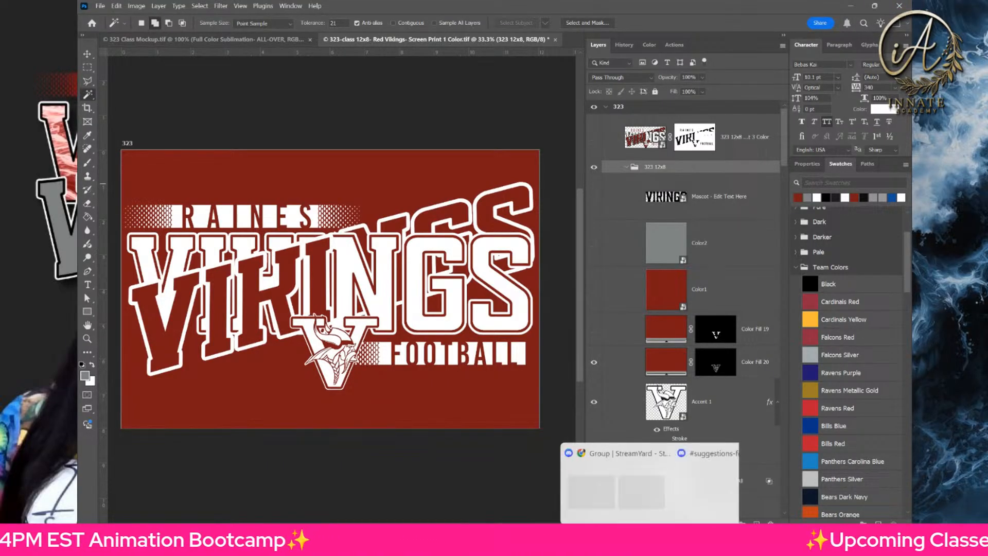
pyautogui.click(519, 538)
pyautogui.click(671, 489)
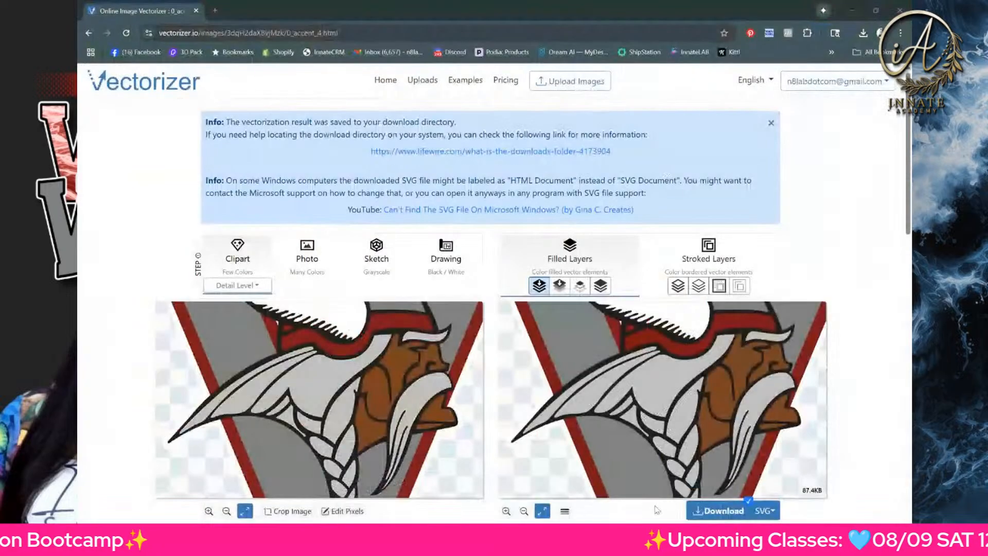
pyautogui.click(572, 87)
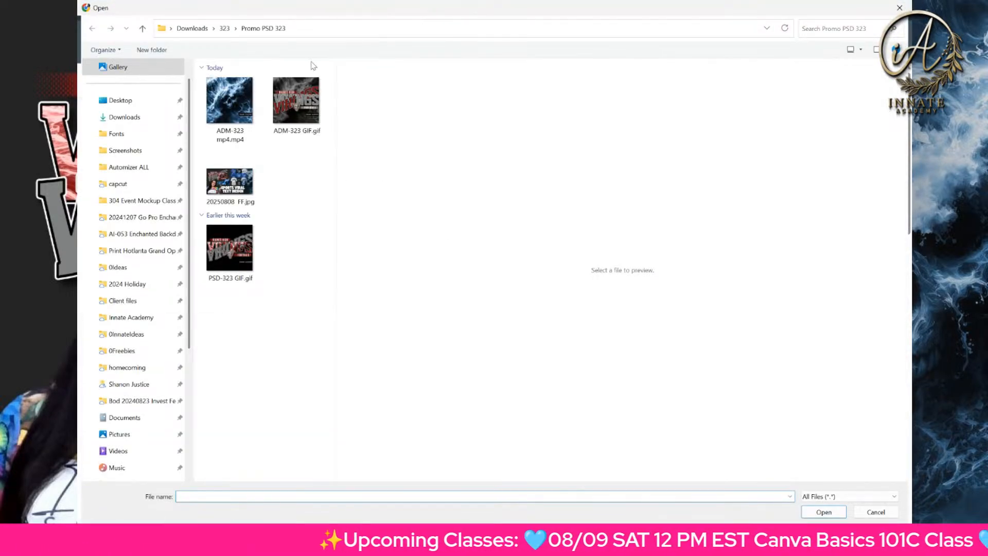
pyautogui.click(900, 8)
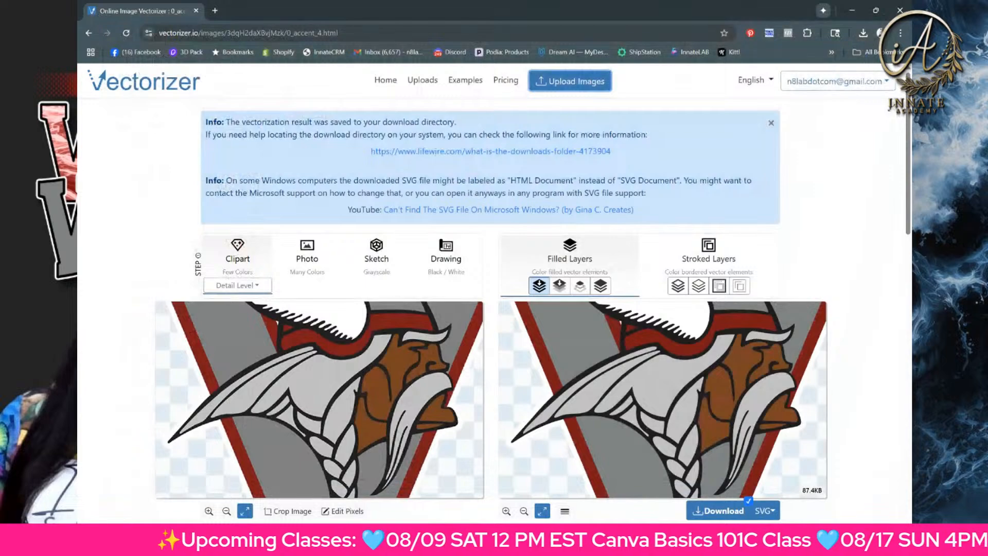
# - Switch to File Explorer and open the 323 Red Vikings folder inside Downloads > 323
pyautogui.hotkey('alt', 'Tab')
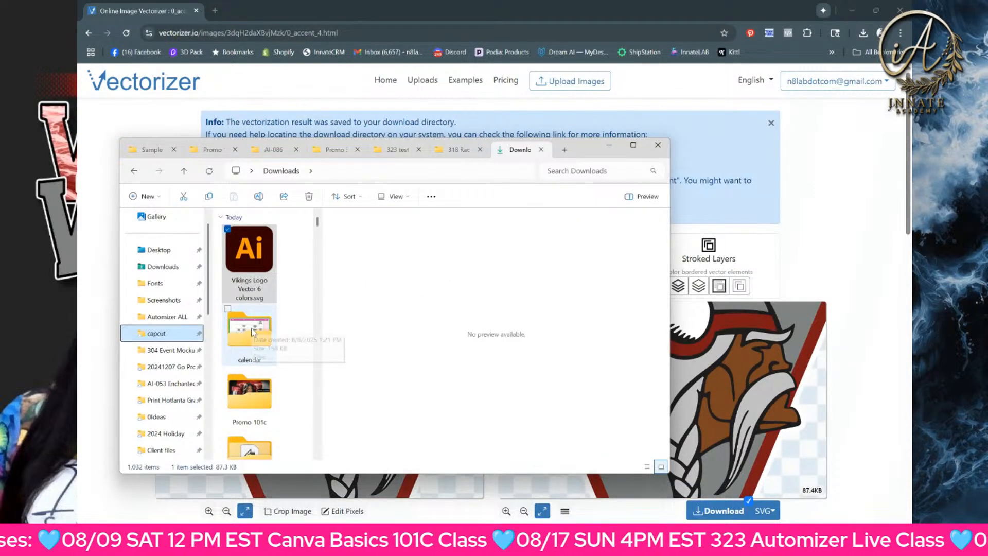
pyautogui.scroll(-2, 252, 340)
pyautogui.scroll(2, 268, 306)
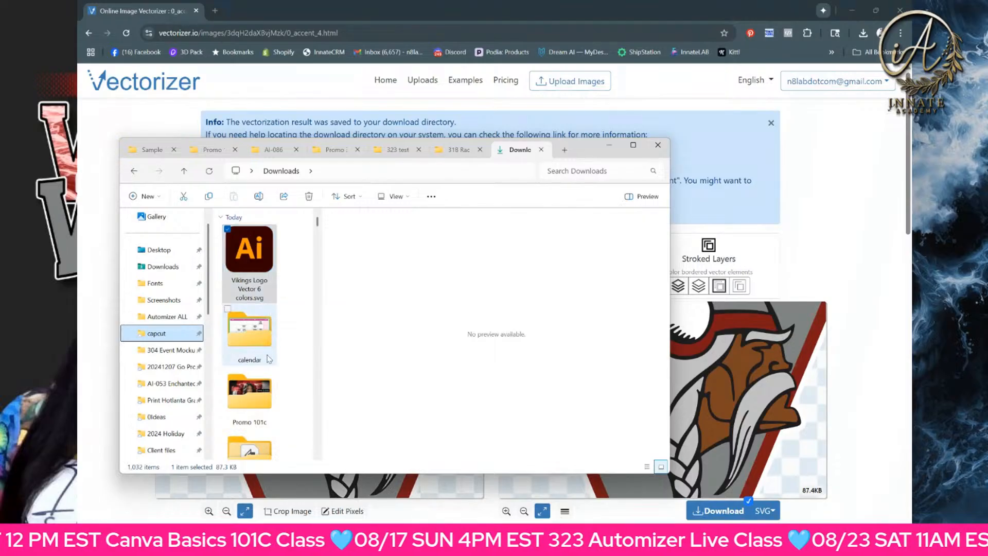
pyautogui.scroll(-5, 268, 335)
pyautogui.scroll(2, 265, 340)
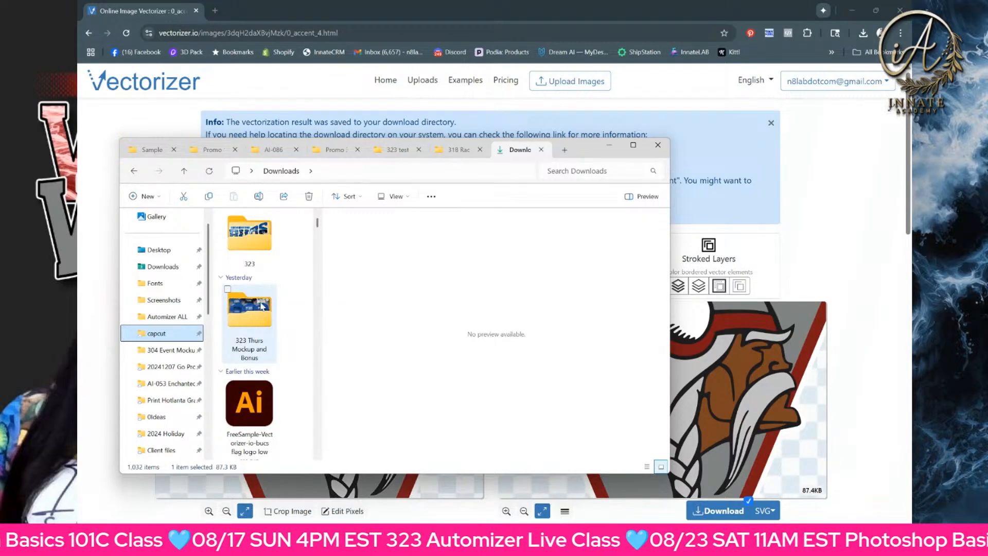
pyautogui.doubleClick(249, 238)
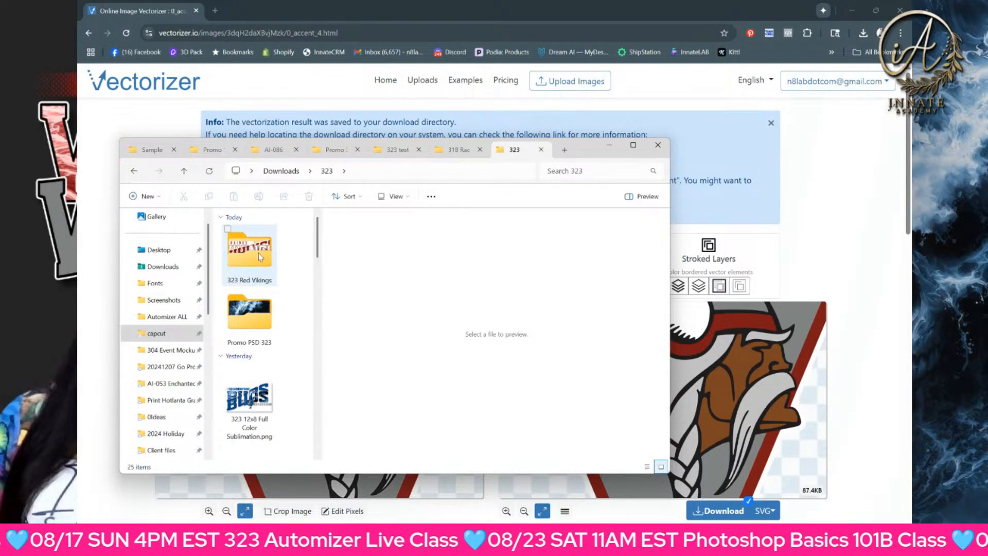
pyautogui.doubleClick(260, 256)
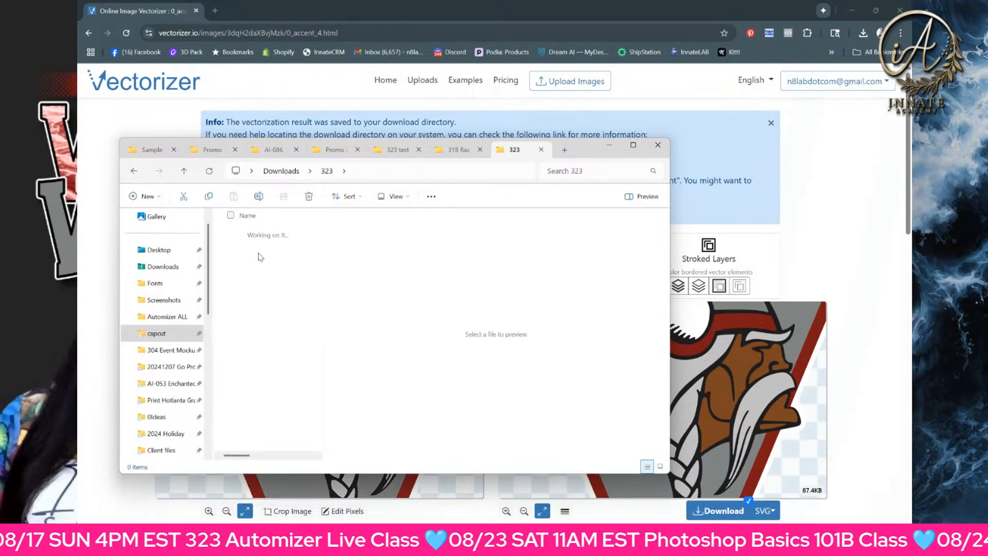
# - Show the folder's files as thumbnails and upload 323 12x8 Screen Print 1 Color-white.png to Vectorizer
pyautogui.click(392, 198)
pyautogui.click(402, 234)
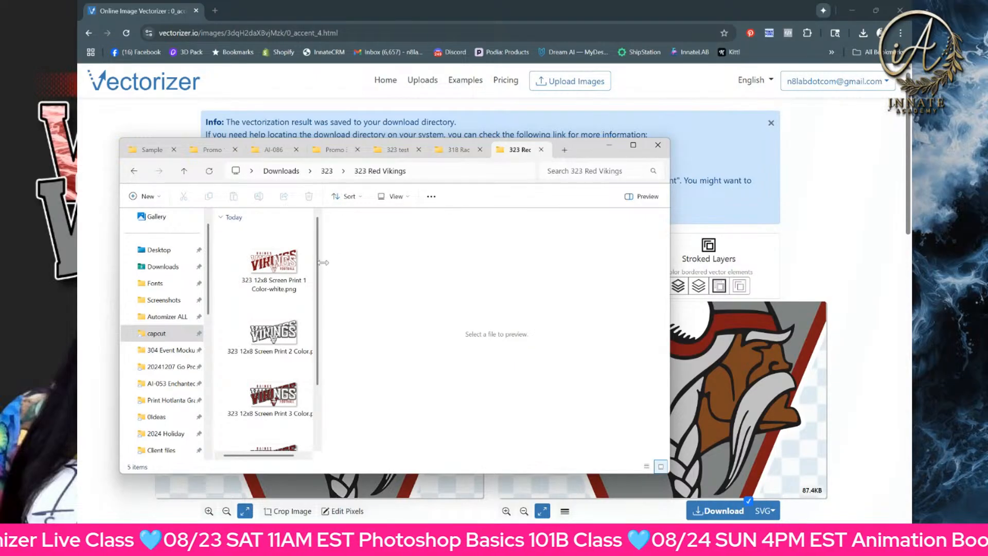
pyautogui.moveTo(322, 263); pyautogui.dragTo(392, 263)
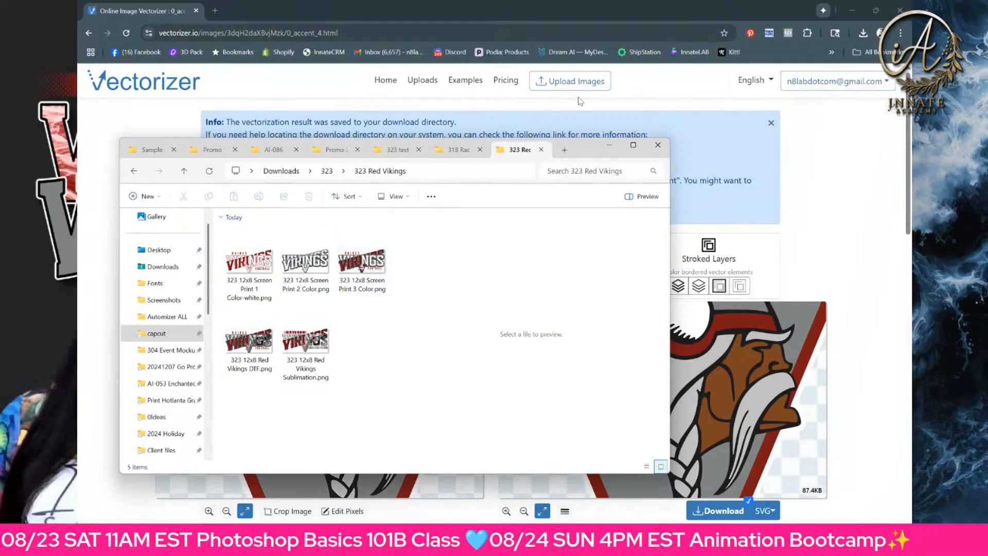
pyautogui.moveTo(585, 151); pyautogui.dragTo(78, 158)
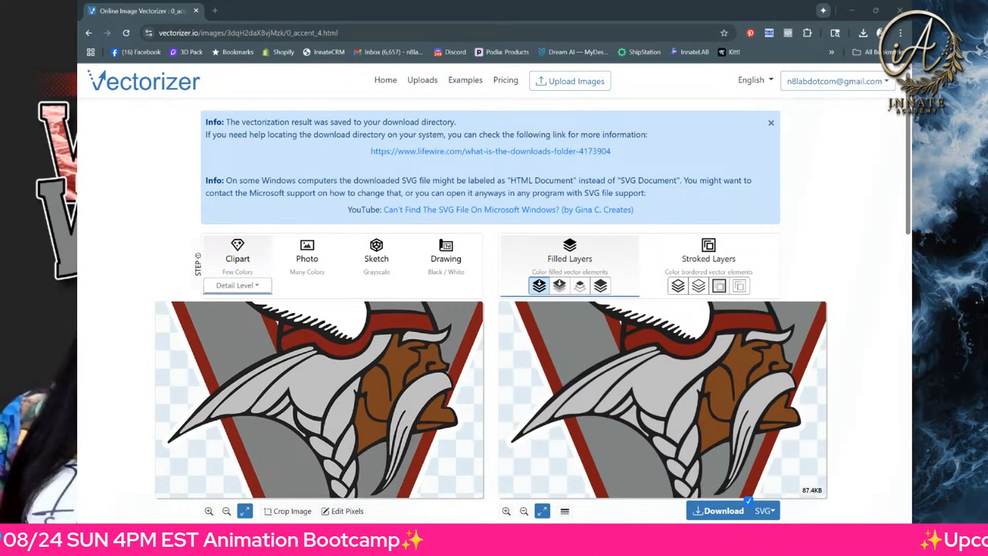
pyautogui.moveTo(78, 288); pyautogui.dragTo(462, 111)
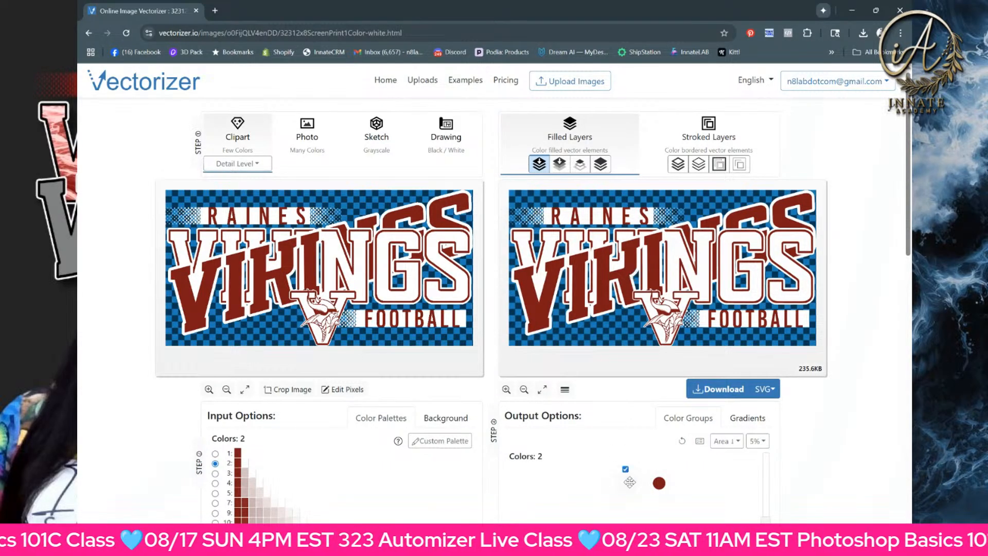
# - Exclude the dark red color group from the vector output and set the output width to 12 inches at fixed ratio
pyautogui.click(660, 483)
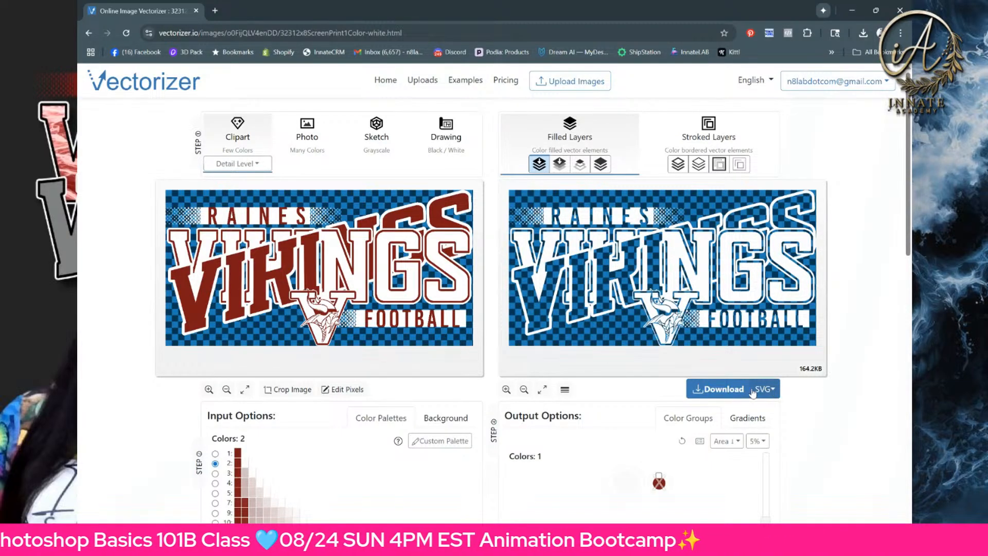
pyautogui.scroll(-6, 910, 222)
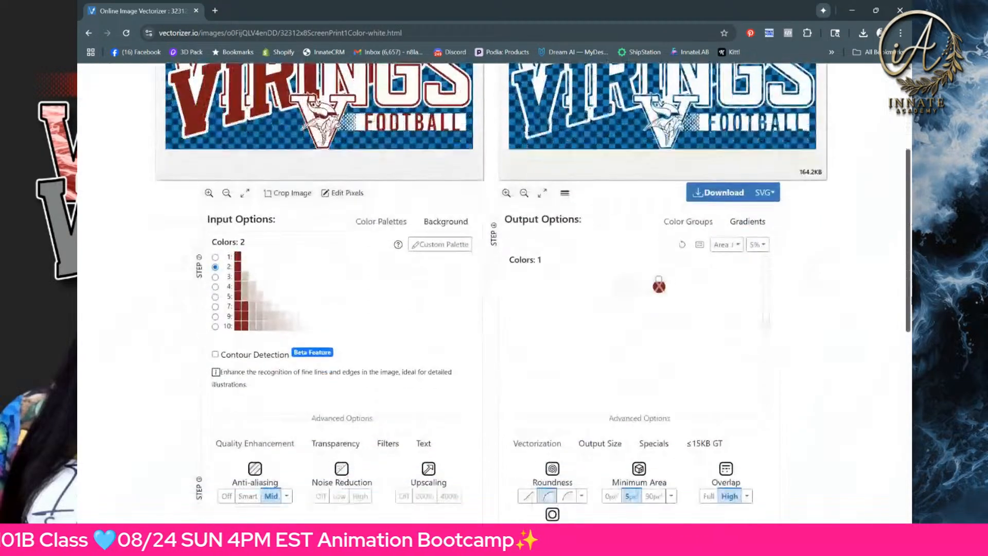
pyautogui.click(608, 304)
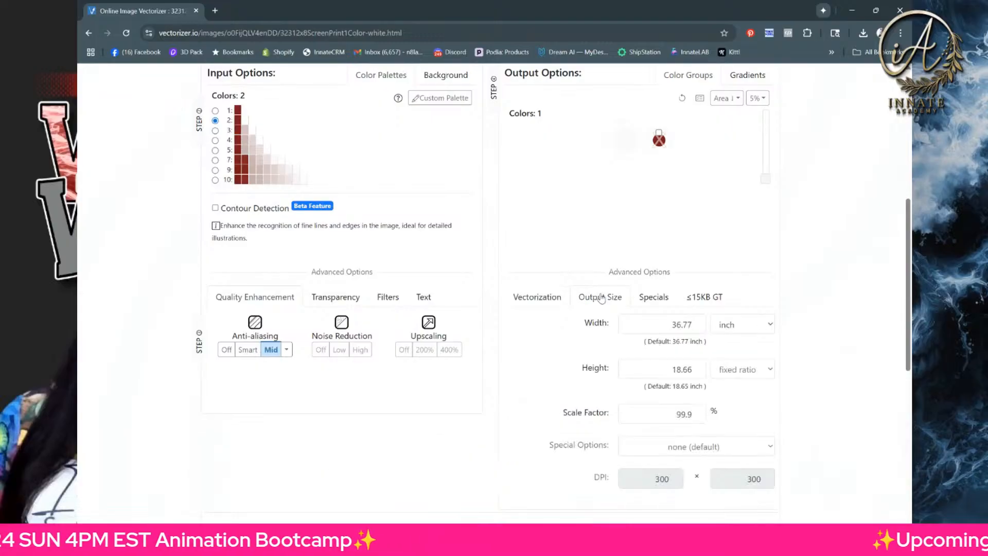
pyautogui.moveTo(668, 330); pyautogui.dragTo(710, 338)
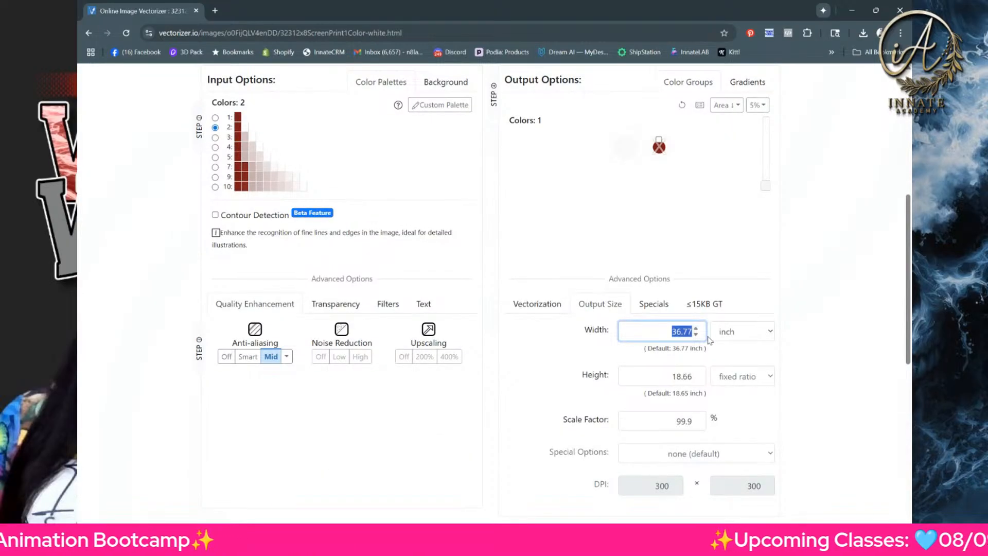
pyautogui.write('12')
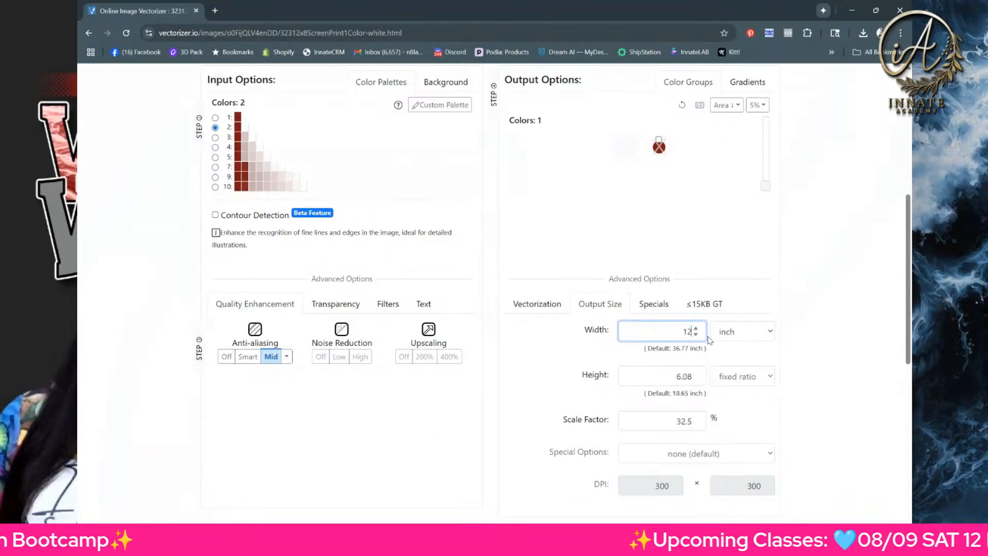
pyautogui.click(661, 376)
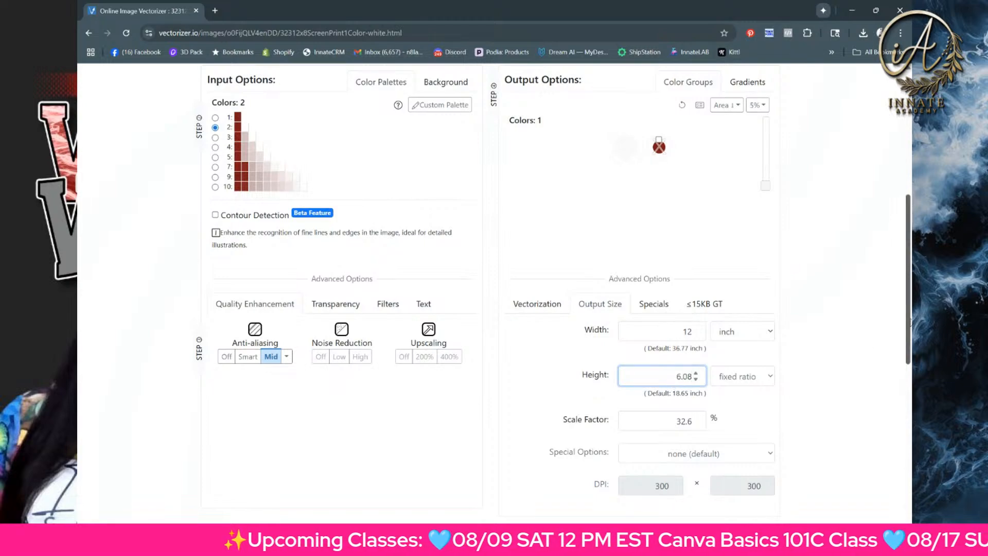
# - Compare the original and vectorized Raines Vikings previews and review the color and output size settings
pyautogui.scroll(4, 910, 244)
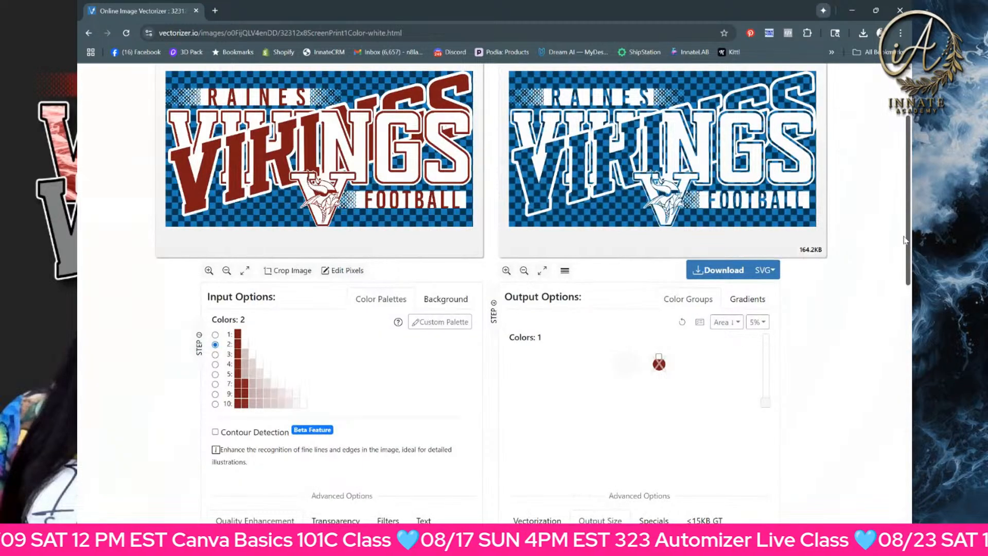
pyautogui.scroll(-4, 902, 201)
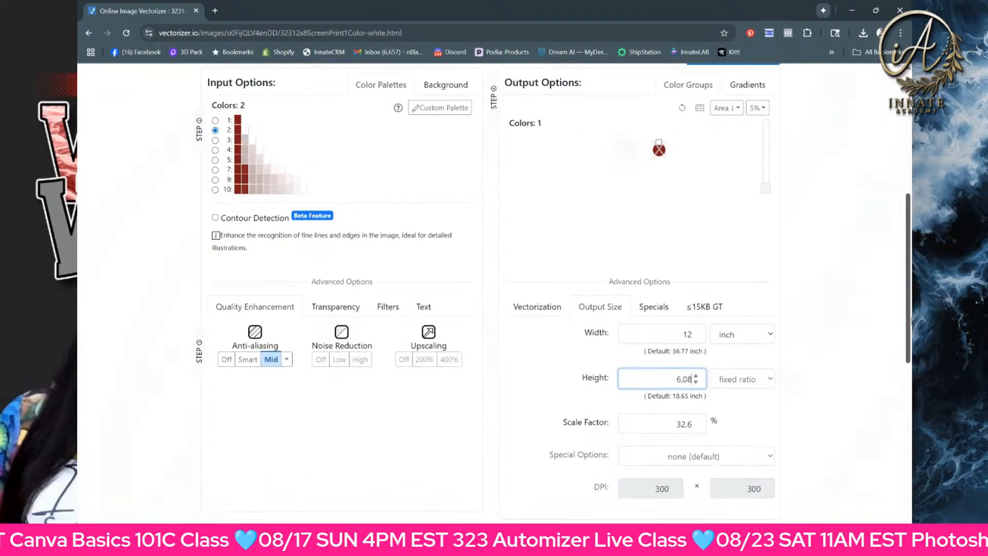
pyautogui.scroll(6, 902, 200)
pyautogui.scroll(-9, 902, 201)
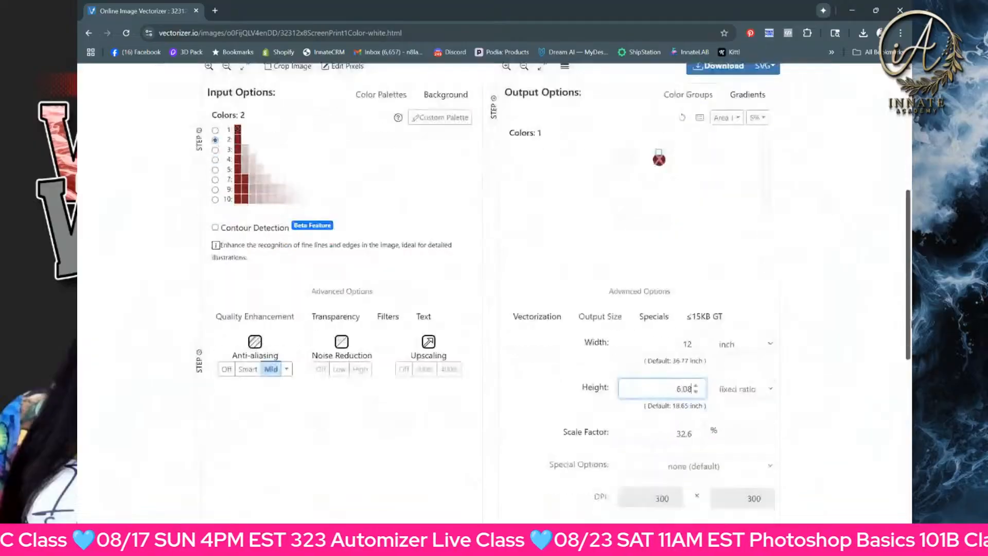
pyautogui.scroll(7, 534, 276)
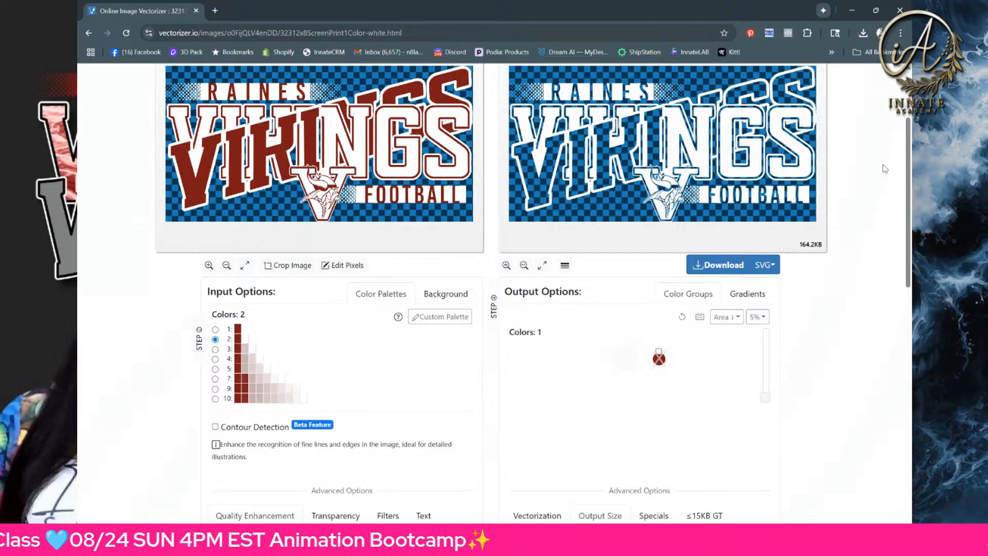
pyautogui.scroll(-1, 907, 174)
pyautogui.scroll(-3, 908, 174)
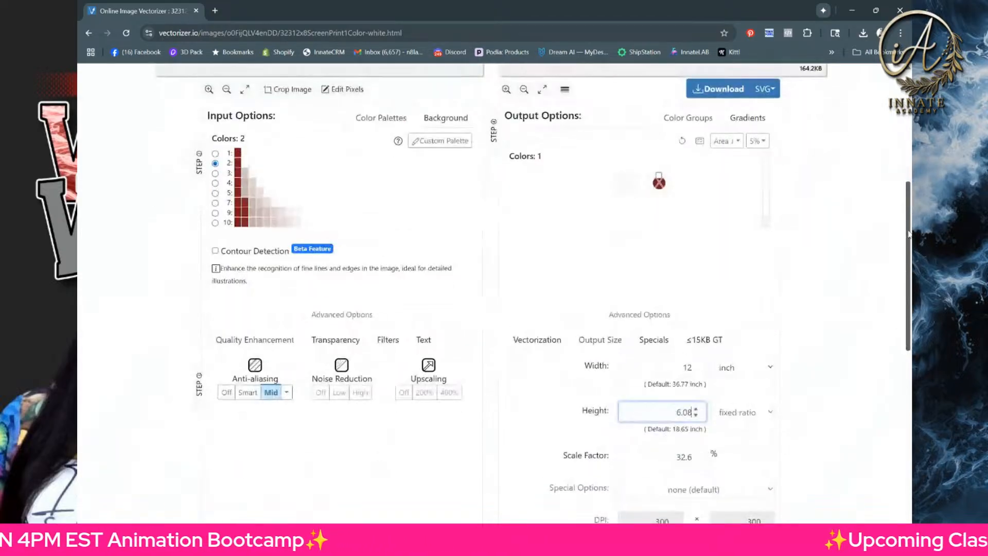
pyautogui.scroll(4, 906, 165)
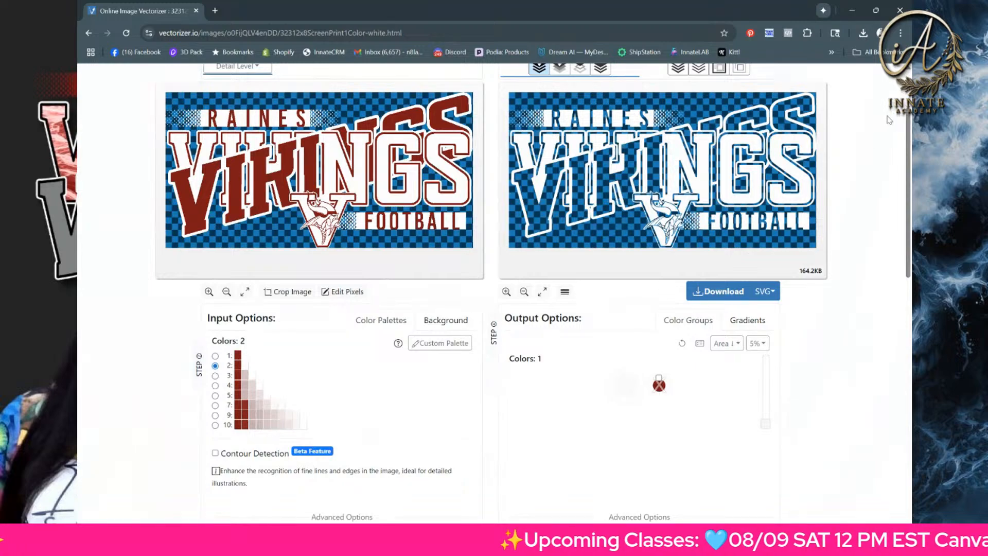
pyautogui.scroll(-2, 909, 135)
pyautogui.scroll(-1, 910, 136)
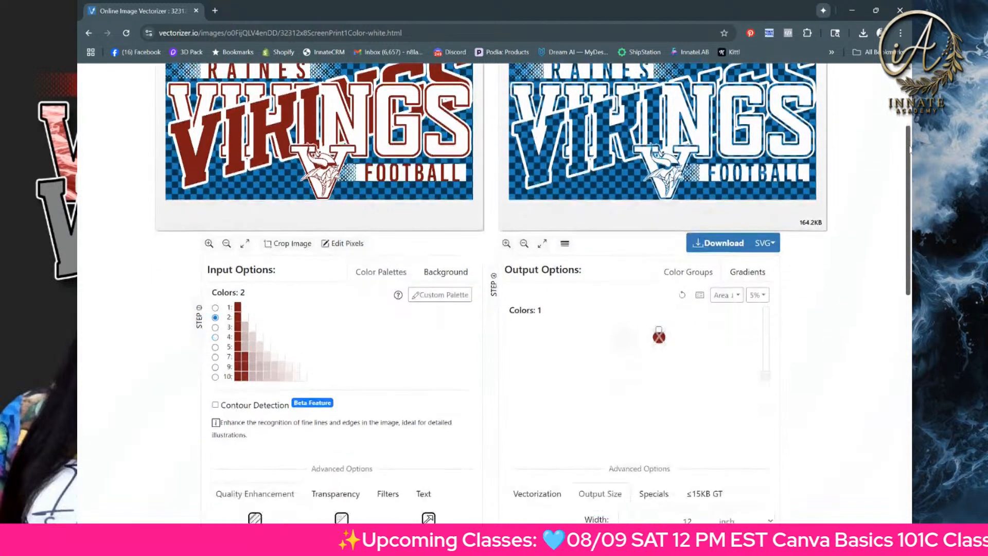
pyautogui.scroll(3, 910, 136)
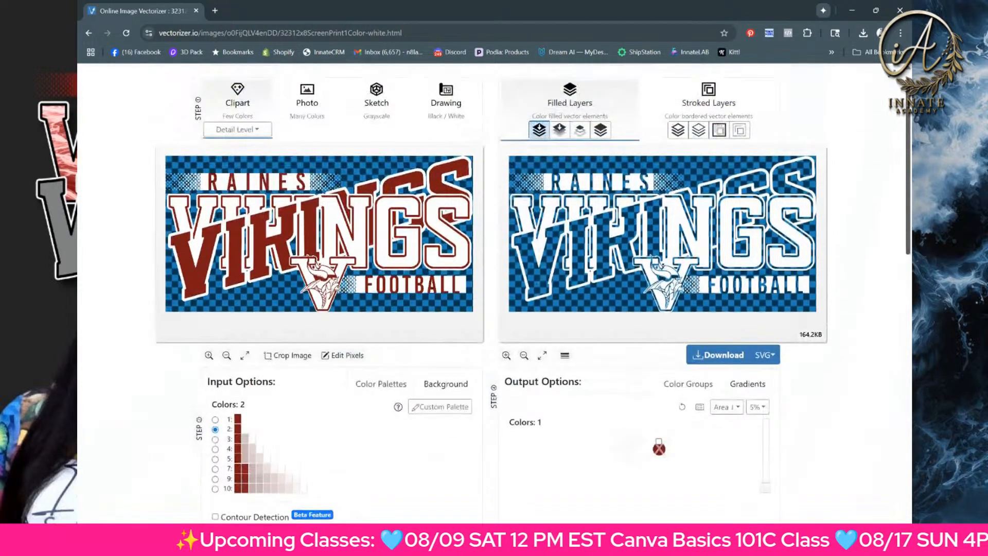
# - Download the vectorized design as 323 12x8 Screen Print 1 Color-white.svg into Downloads > 323 > 323 Red Vikings
pyautogui.moveTo(909, 125); pyautogui.dragTo(909, 123)
pyautogui.scroll(1, 909, 123)
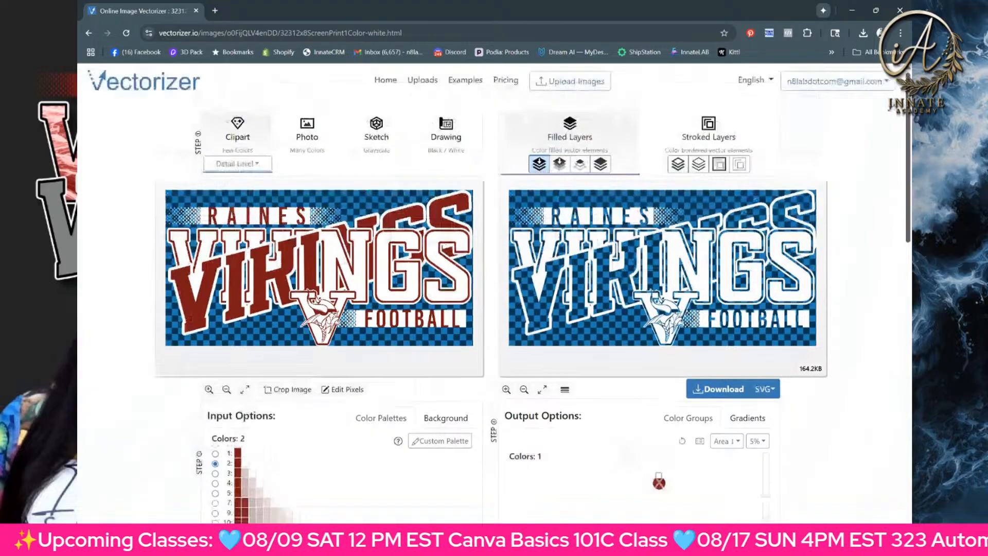
pyautogui.scroll(-2, 909, 123)
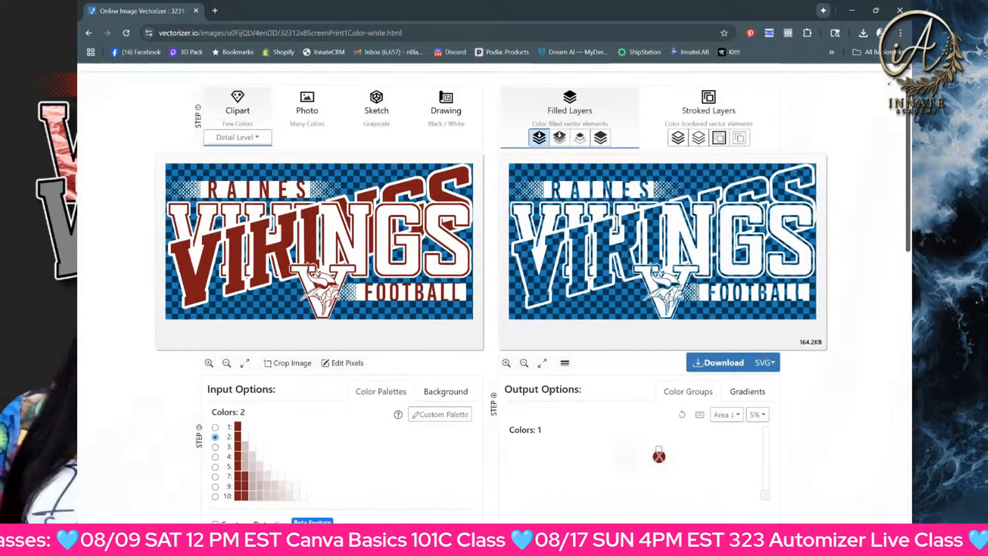
pyautogui.scroll(-2, 909, 124)
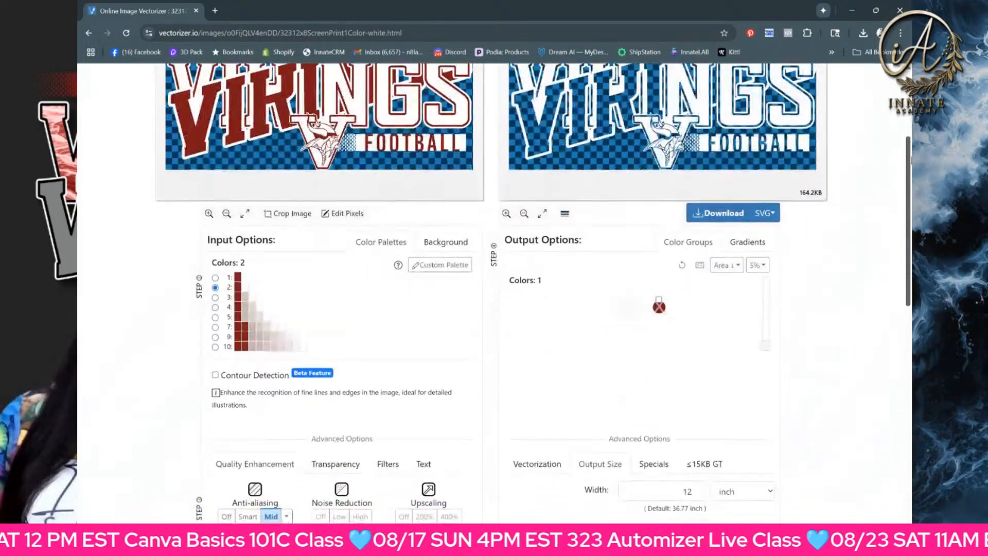
pyautogui.scroll(2, 909, 123)
pyautogui.scroll(-5, 909, 123)
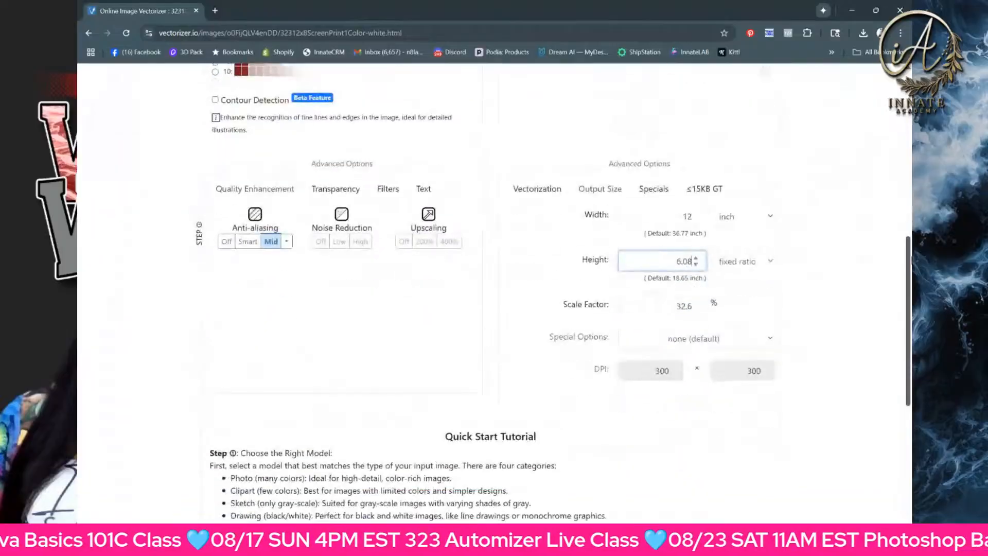
pyautogui.scroll(6, 910, 123)
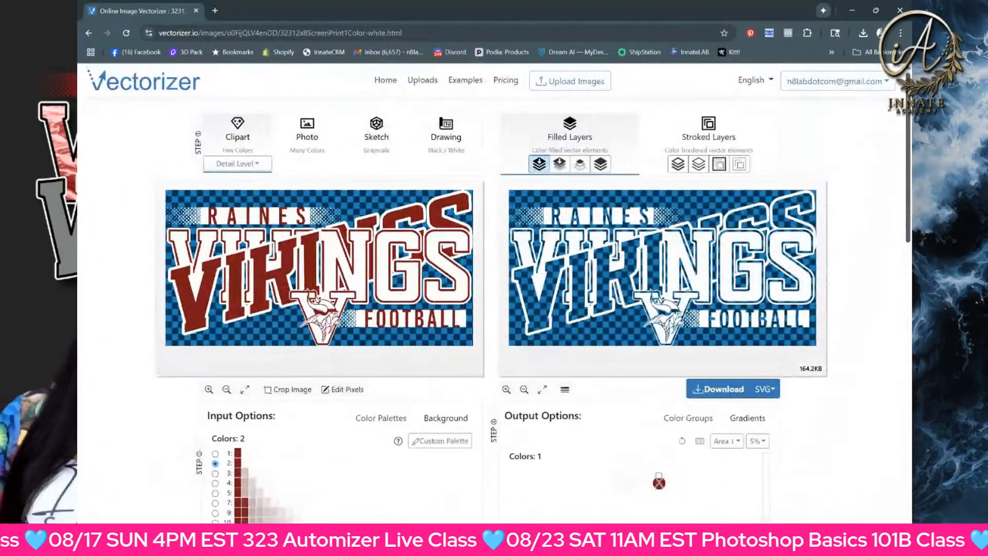
pyautogui.click(709, 390)
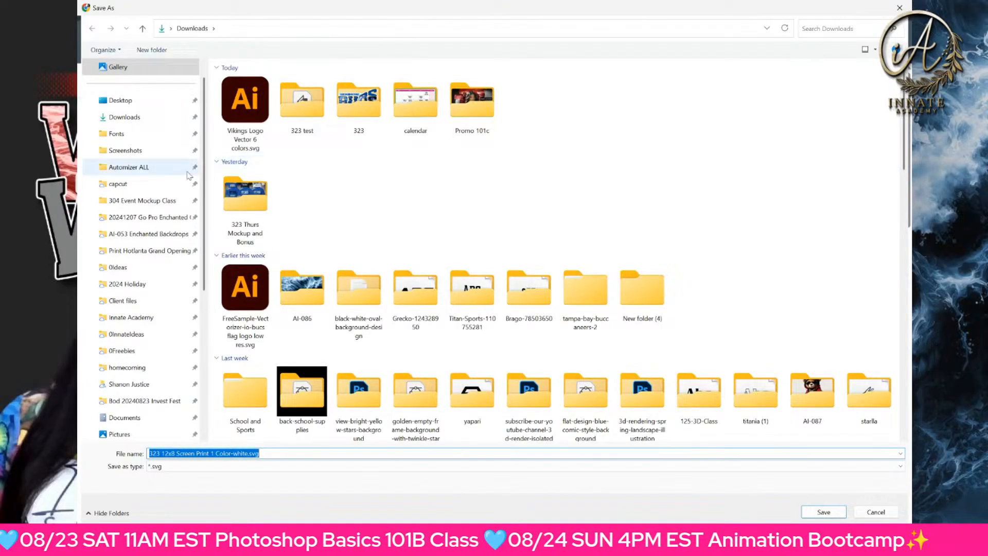
pyautogui.doubleClick(383, 107)
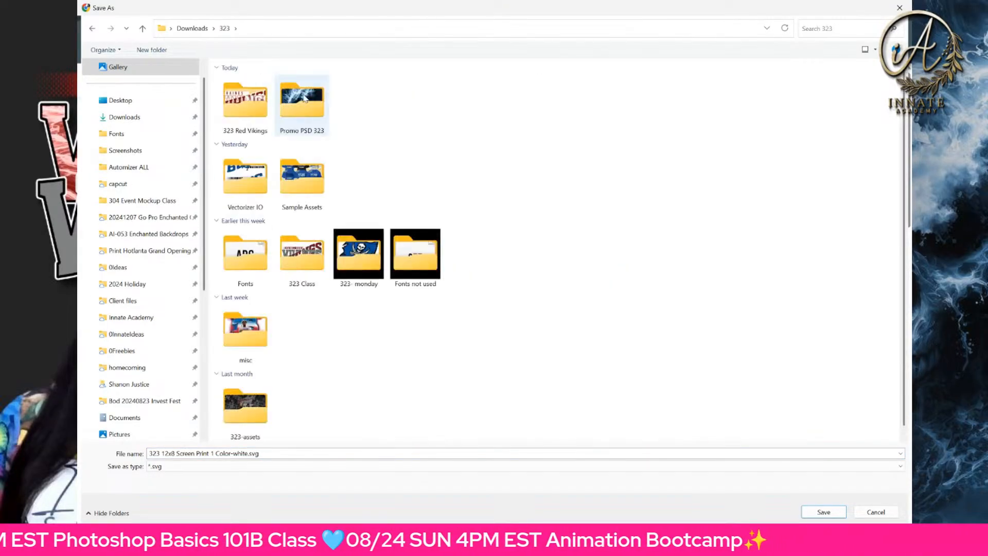
pyautogui.doubleClick(264, 106)
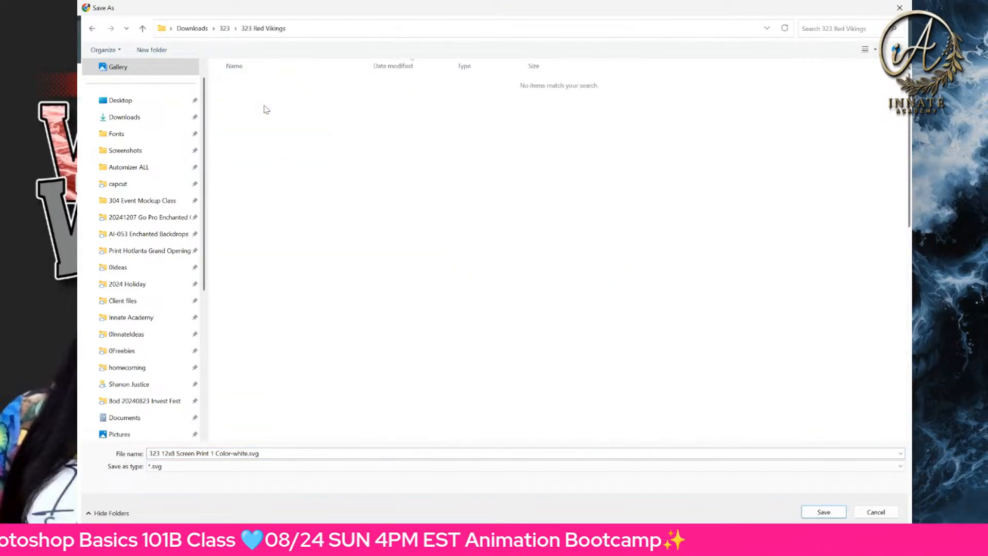
pyautogui.click(268, 455)
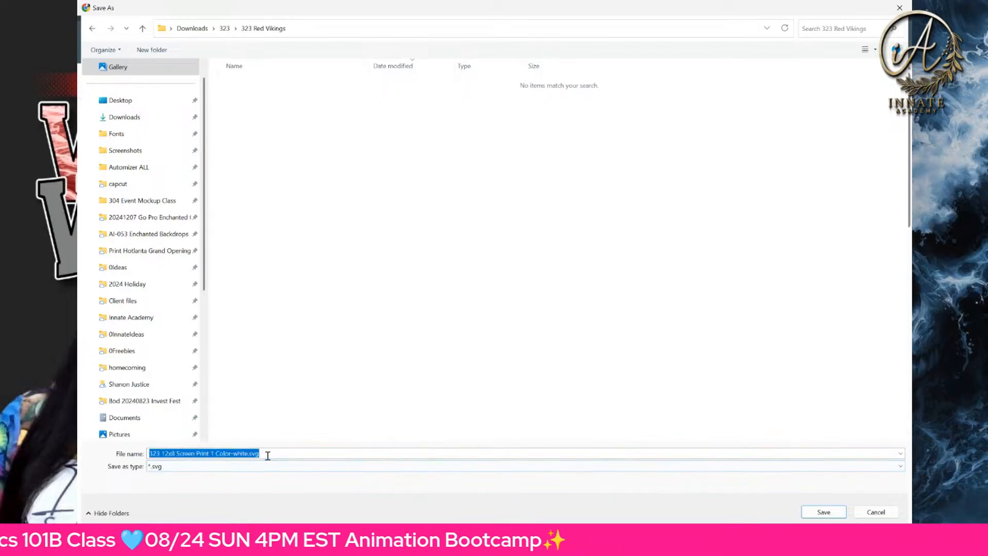
pyautogui.click(824, 512)
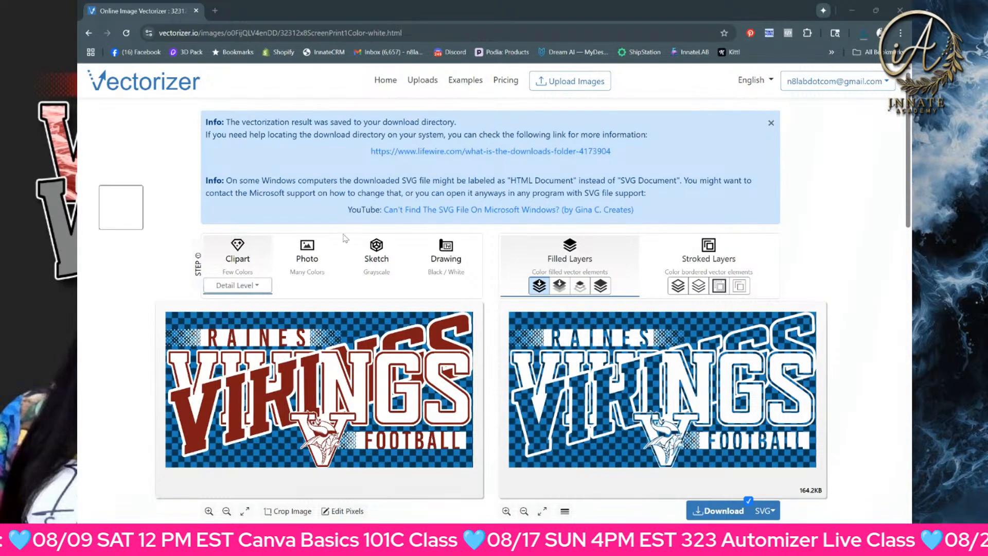
# - Upload the 323 12x8 Screen Print 2 Color image to Vectorizer and set its output width to 12 inches
pyautogui.moveTo(347, 238); pyautogui.dragTo(490, 187)
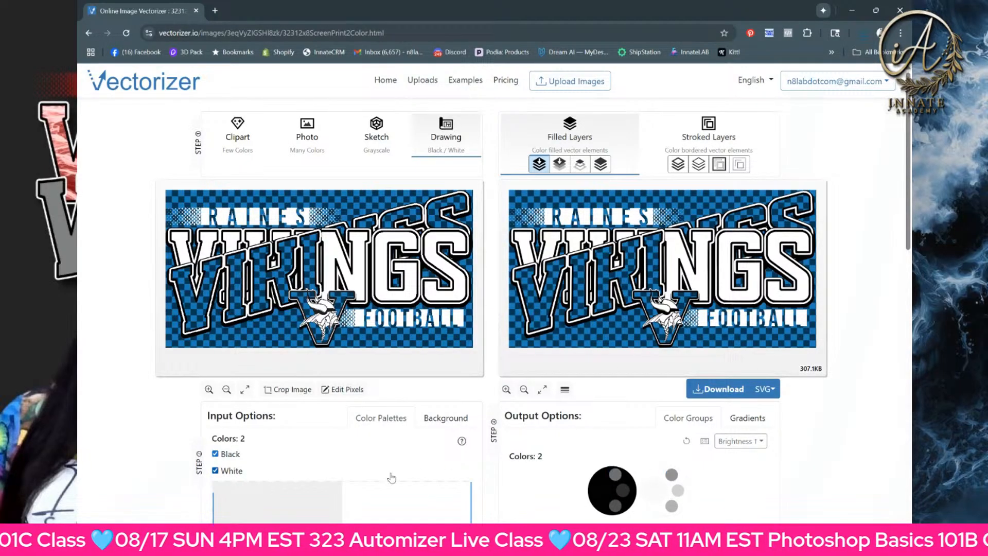
pyautogui.scroll(-4, 131, 446)
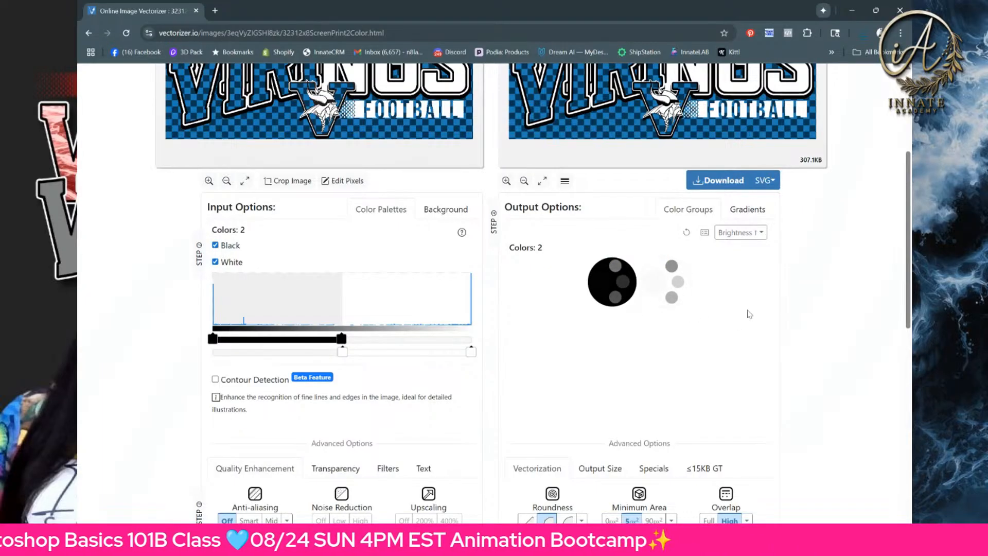
pyautogui.scroll(2, 741, 312)
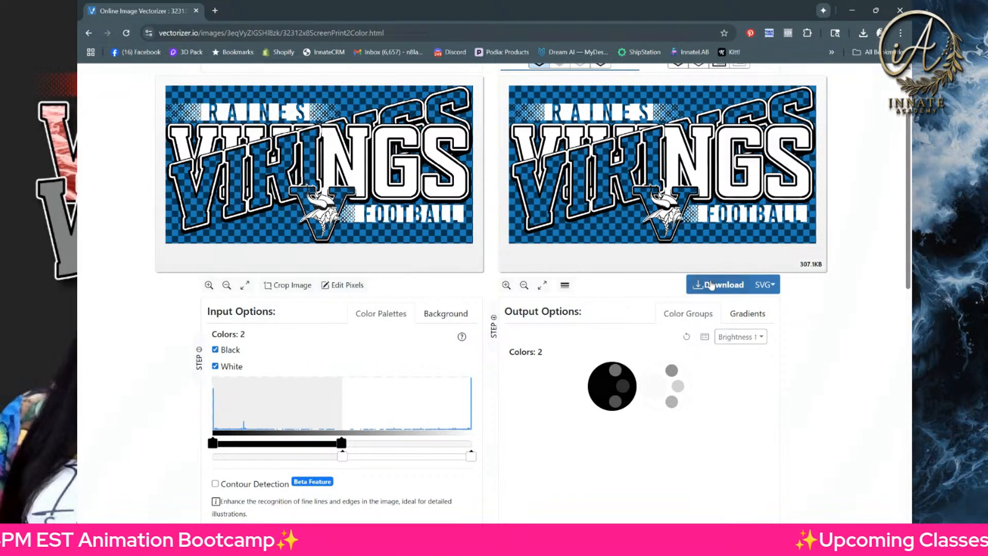
pyautogui.scroll(-4, 907, 238)
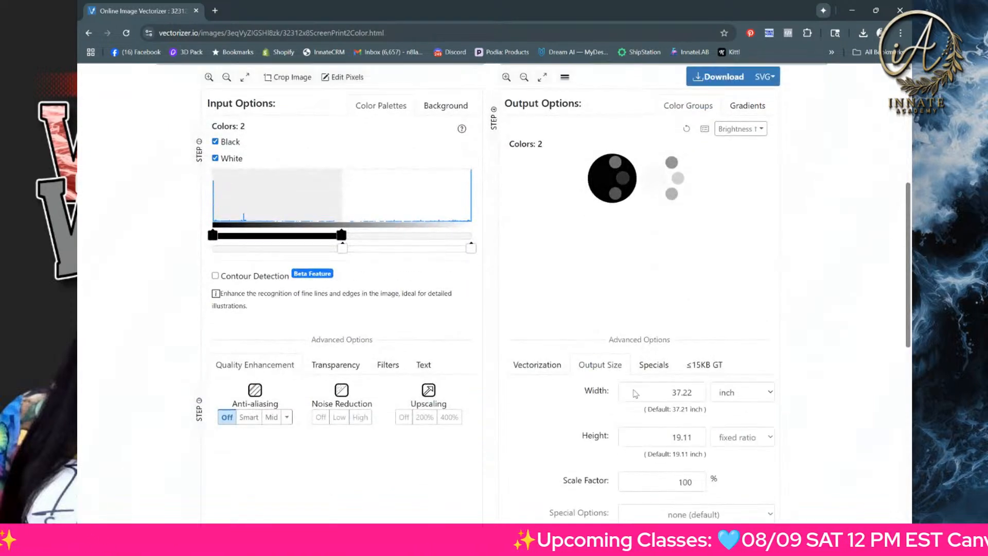
pyautogui.doubleClick(664, 392)
pyautogui.write('12')
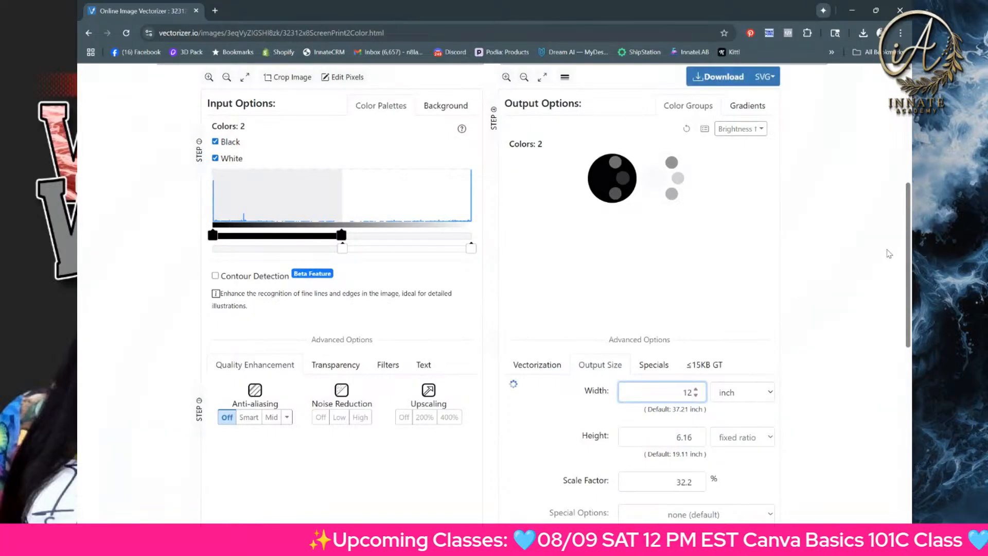
# - Download the two-color vector result as SVG and check its output size settings
pyautogui.moveTo(908, 260); pyautogui.dragTo(900, 205)
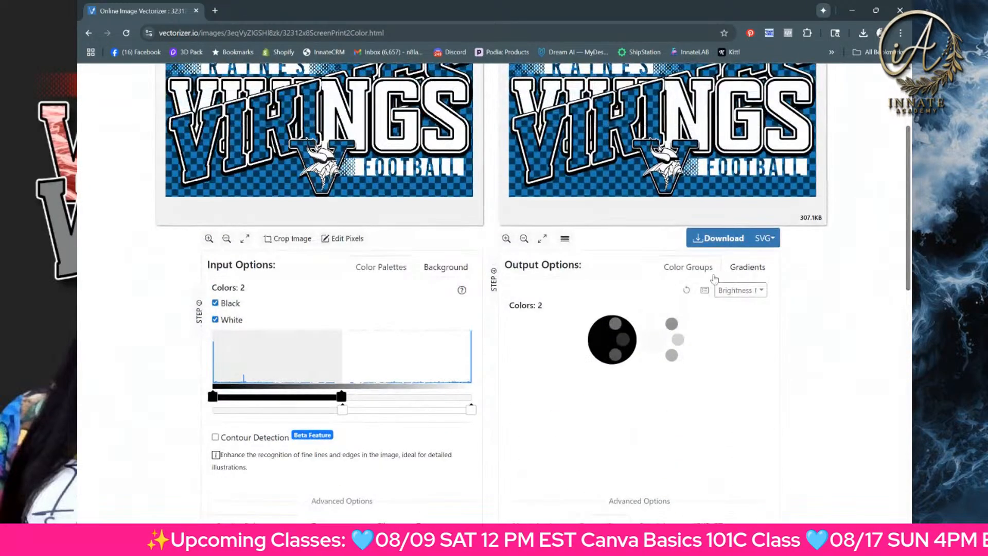
pyautogui.click(709, 240)
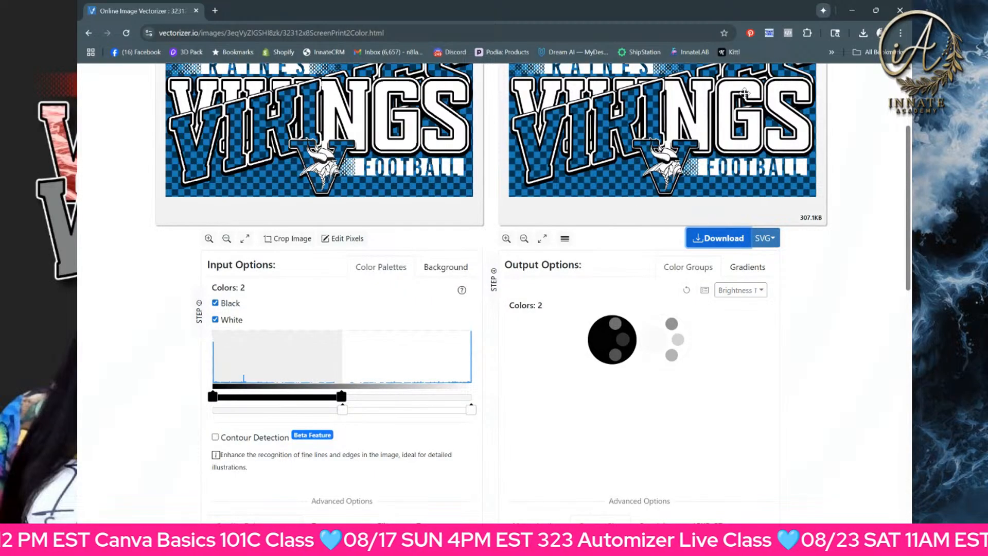
pyautogui.moveTo(907, 188); pyautogui.dragTo(909, 153)
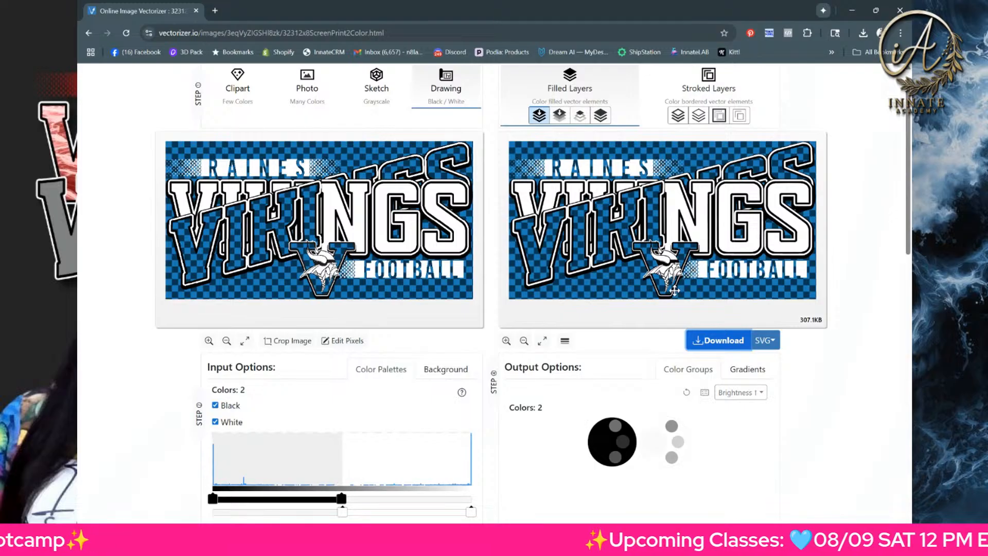
pyautogui.scroll(-10, 659, 427)
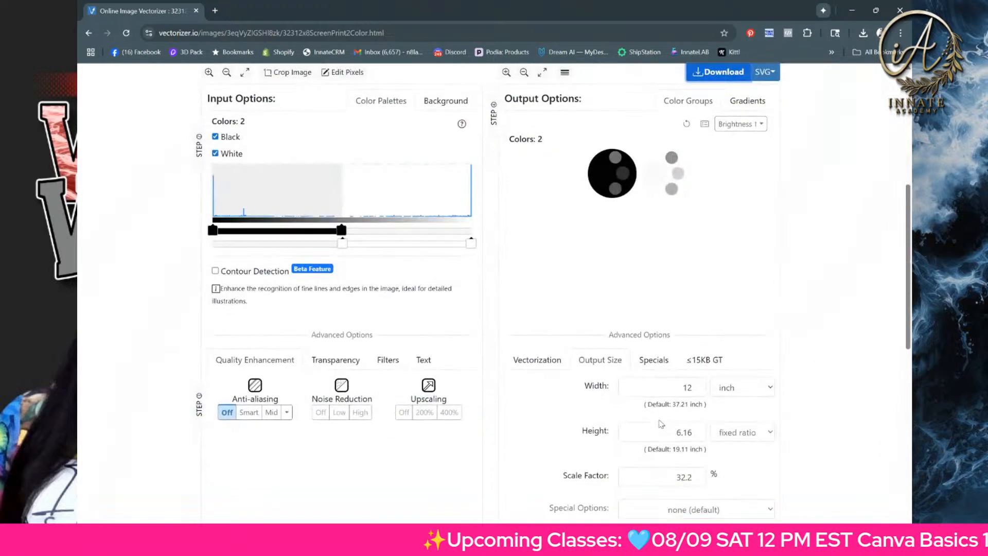
pyautogui.scroll(10, 661, 421)
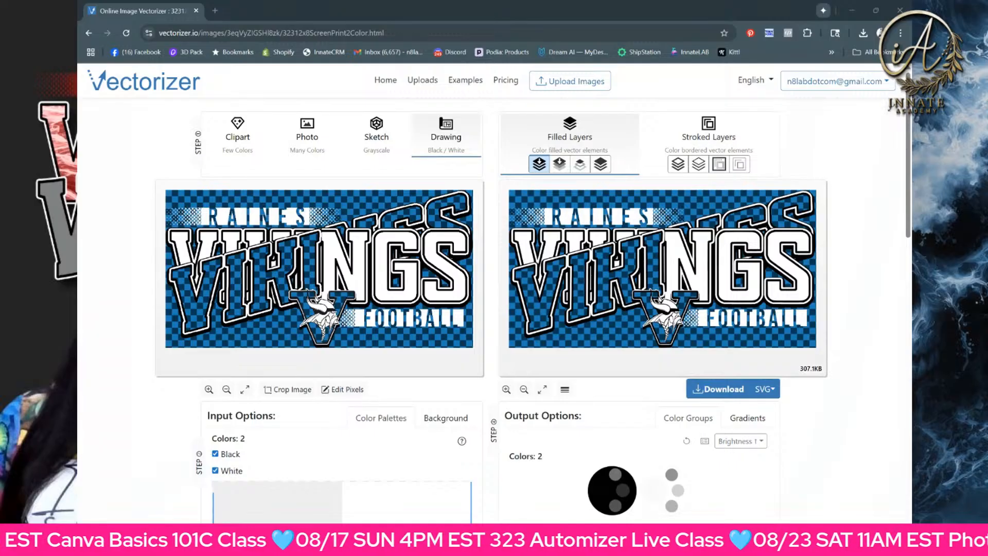
# - Load the 1 Color-white image again, exclude its dark red color group and set the white group's fill to #000000
pyautogui.moveTo(601, 234); pyautogui.dragTo(603, 239)
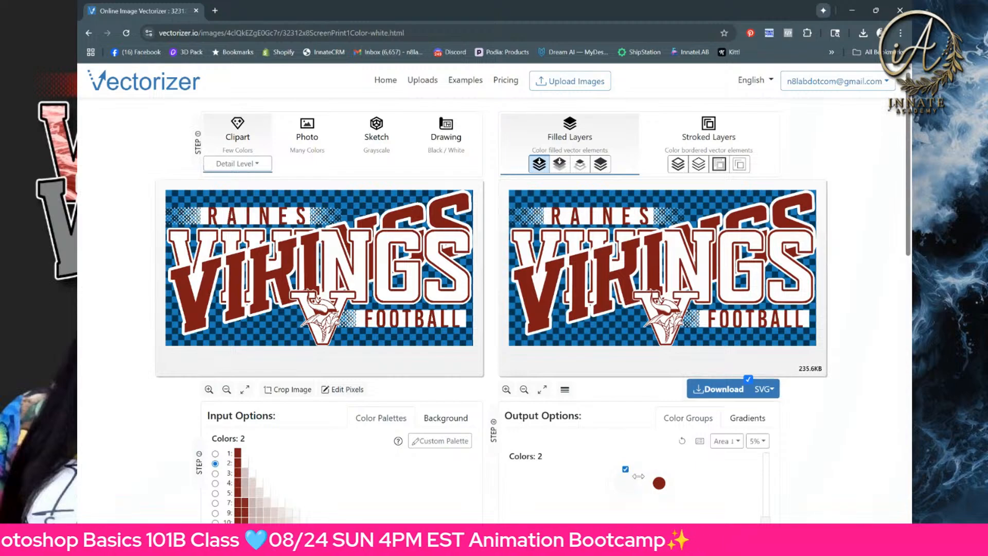
pyautogui.scroll(-2, 638, 476)
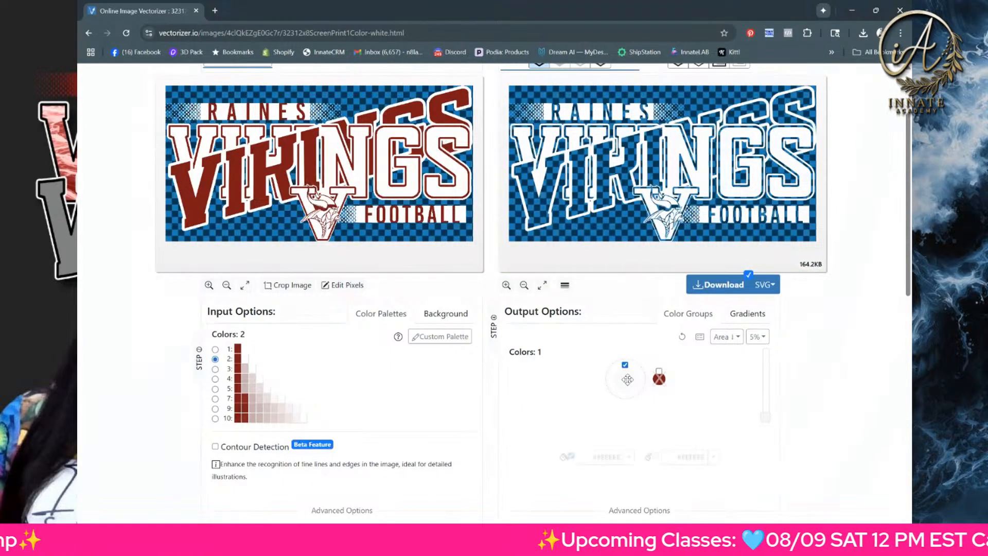
pyautogui.click(627, 379)
pyautogui.click(601, 458)
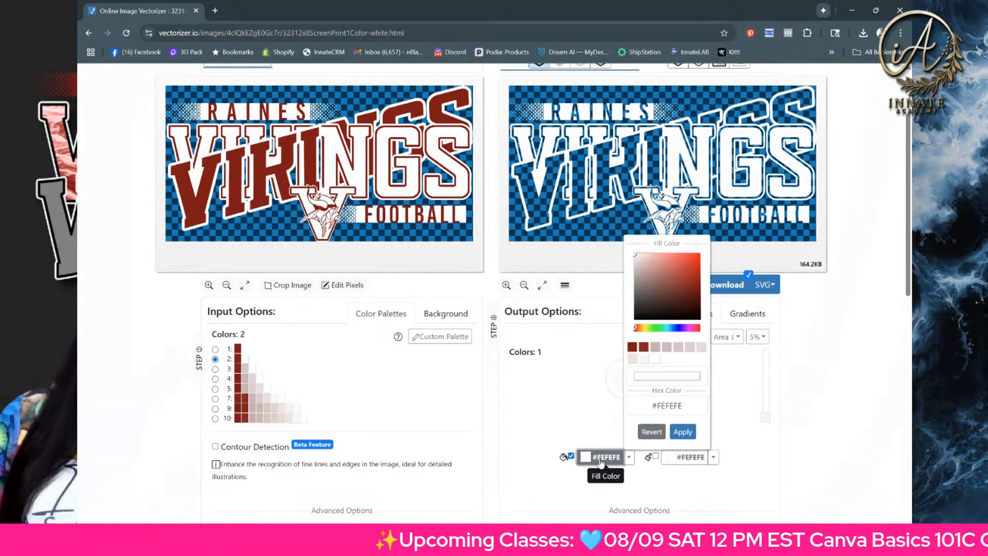
pyautogui.moveTo(659, 406); pyautogui.dragTo(702, 406)
pyautogui.write('000000')
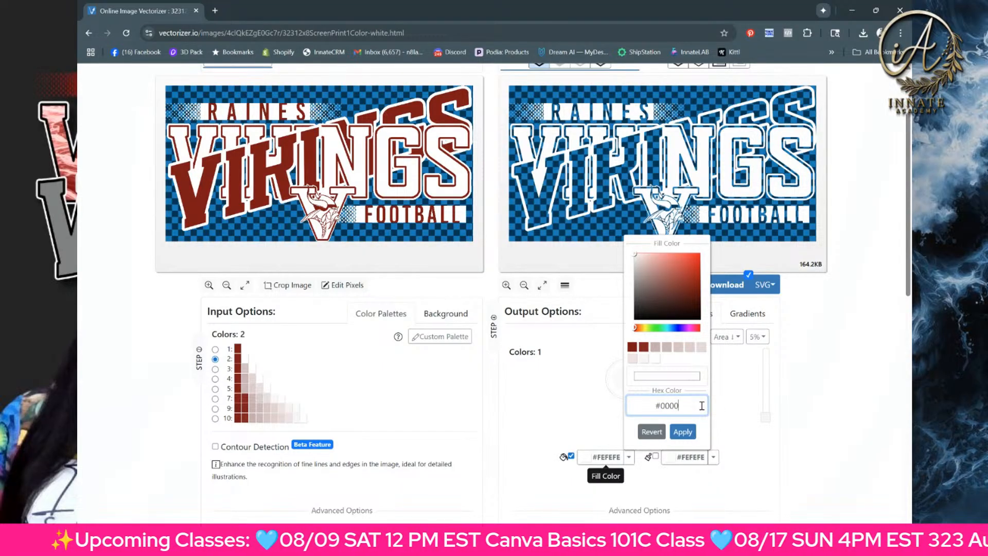
pyautogui.click(696, 432)
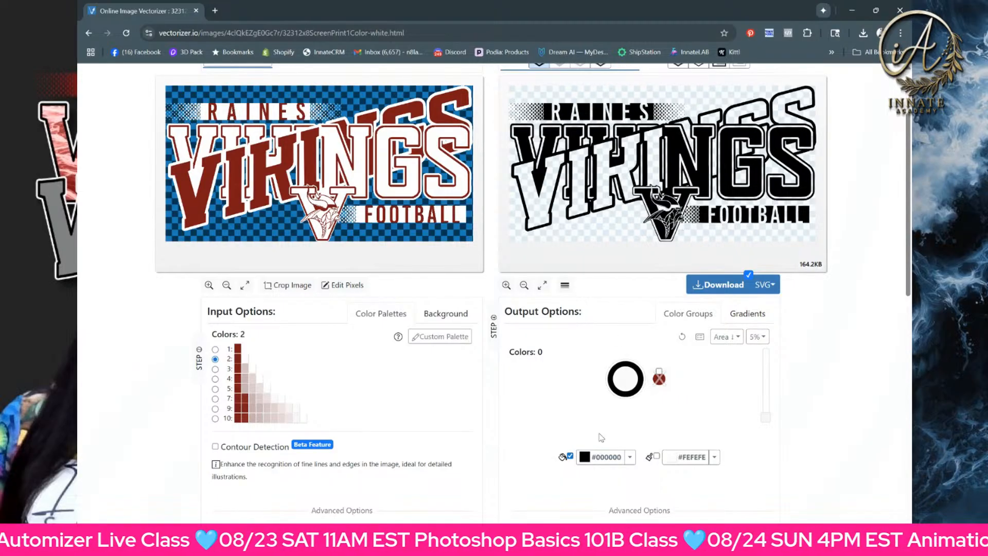
# - Switch to Photoshop and compare the V logo with the Color Fill 20 layer hidden and shown
pyautogui.click(463, 540)
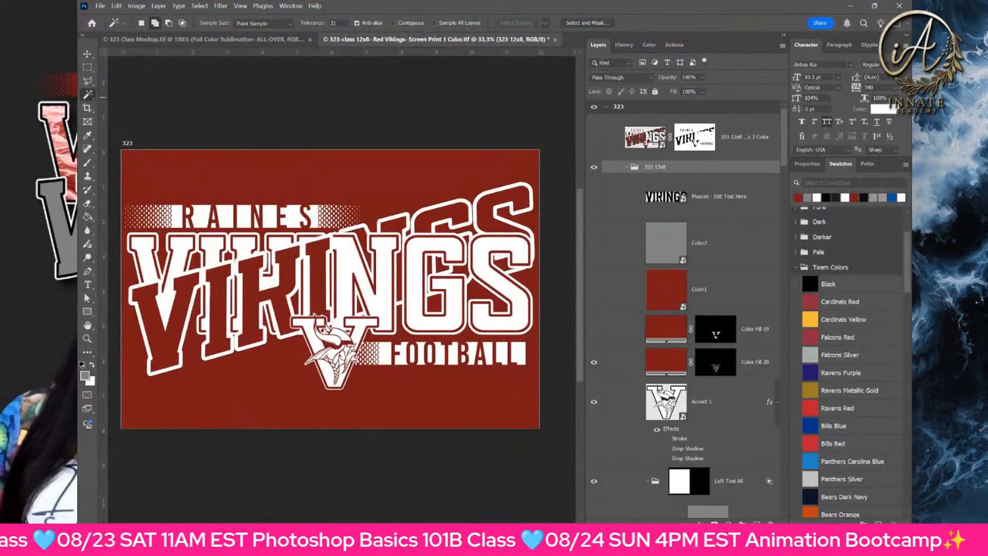
pyautogui.click(87, 54)
pyautogui.click(719, 422)
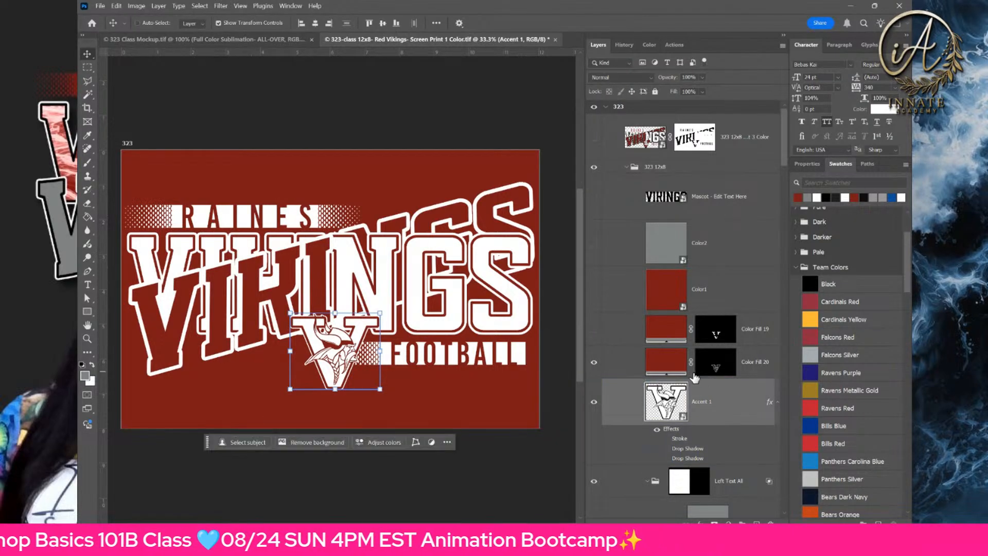
pyautogui.click(607, 363)
pyautogui.click(593, 368)
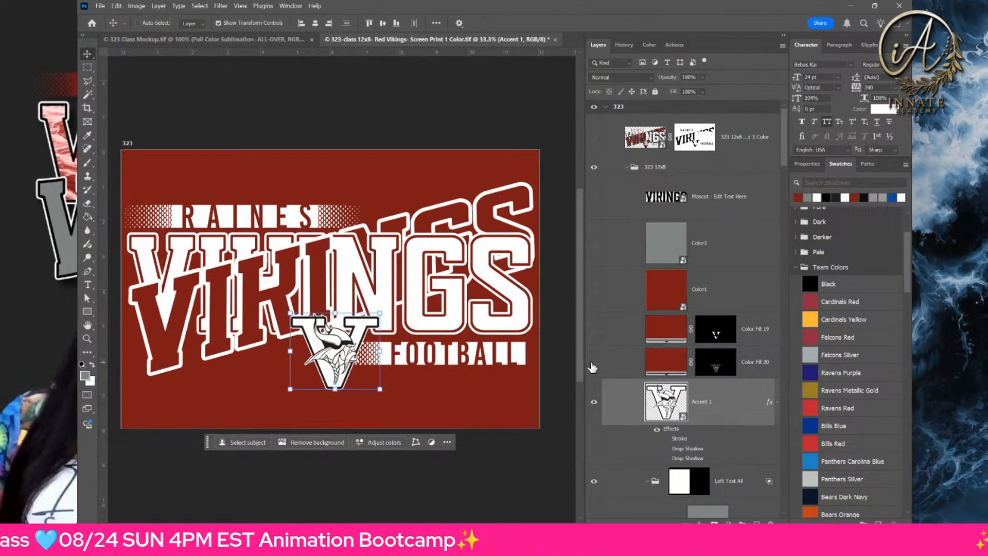
pyautogui.click(593, 366)
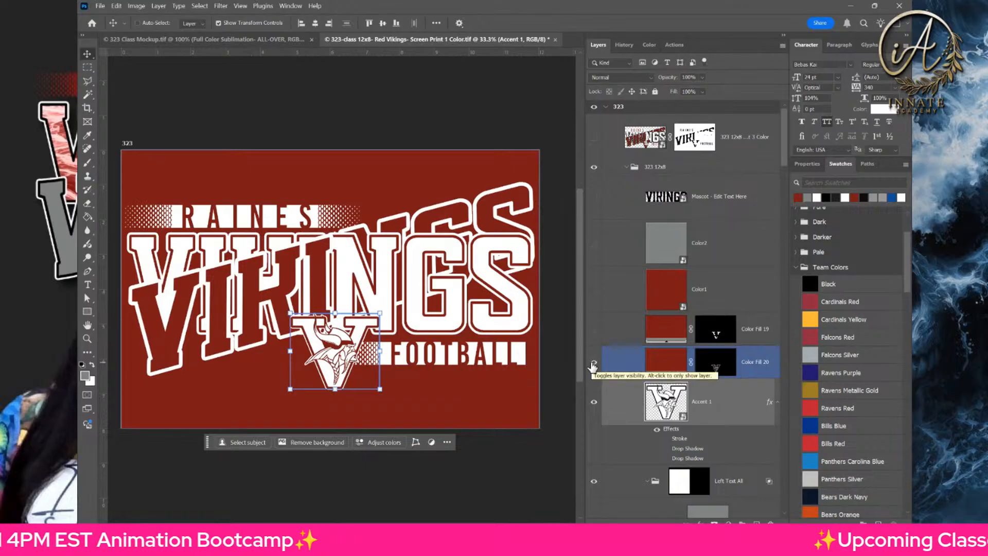
# - Duplicate the Accent 1 logo layer to the top of the 323 artboard's layer stack
pyautogui.click(703, 407)
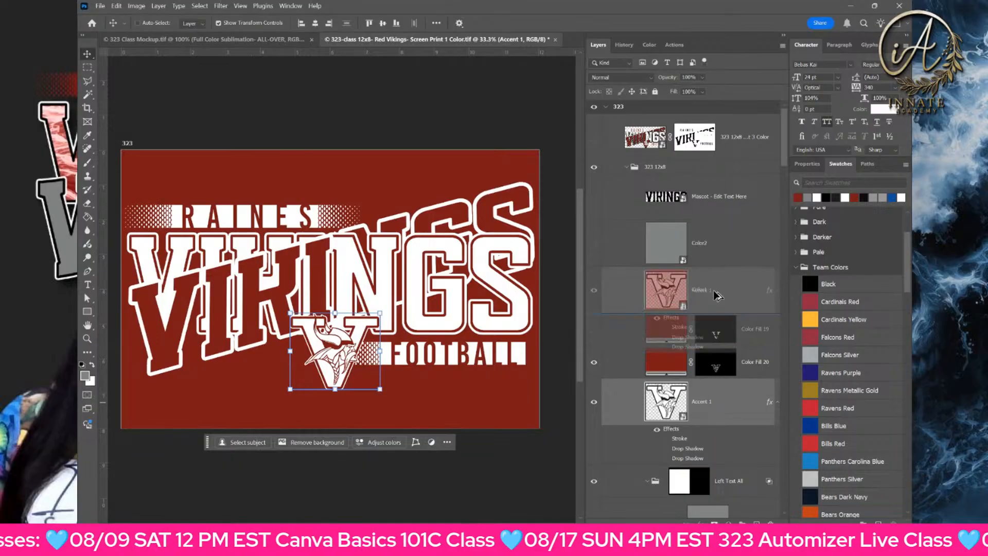
pyautogui.moveTo(677, 113); pyautogui.dragTo(676, 140)
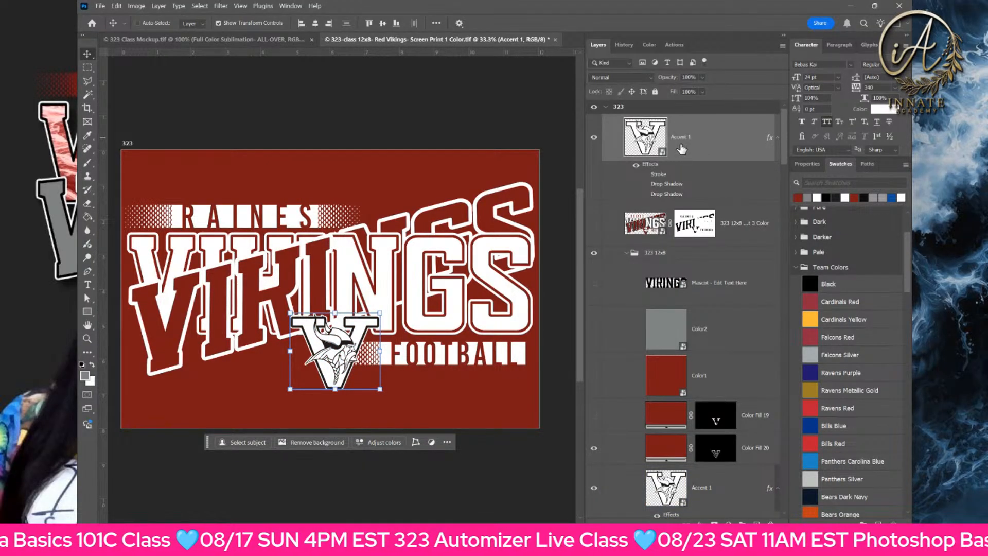
# - Collapse the 323 12x8 group and add a solid color fill layer in #000000 directly above it
pyautogui.click(663, 255)
pyautogui.click(658, 255)
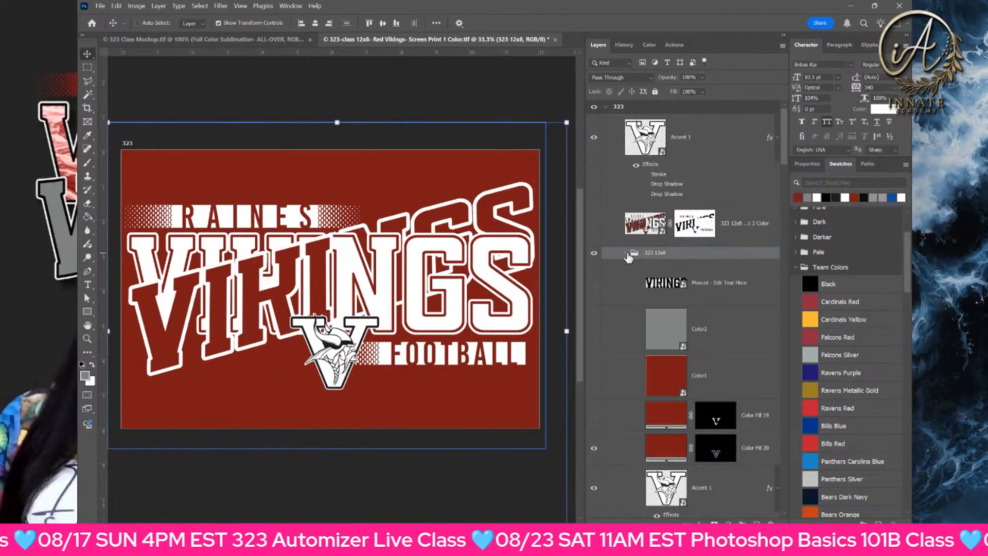
pyautogui.click(627, 253)
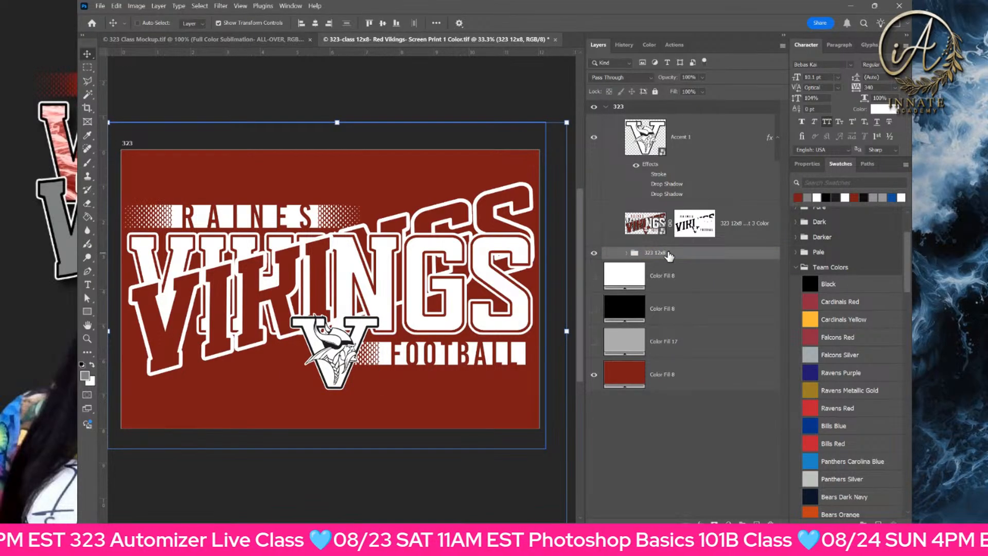
pyautogui.click(729, 523)
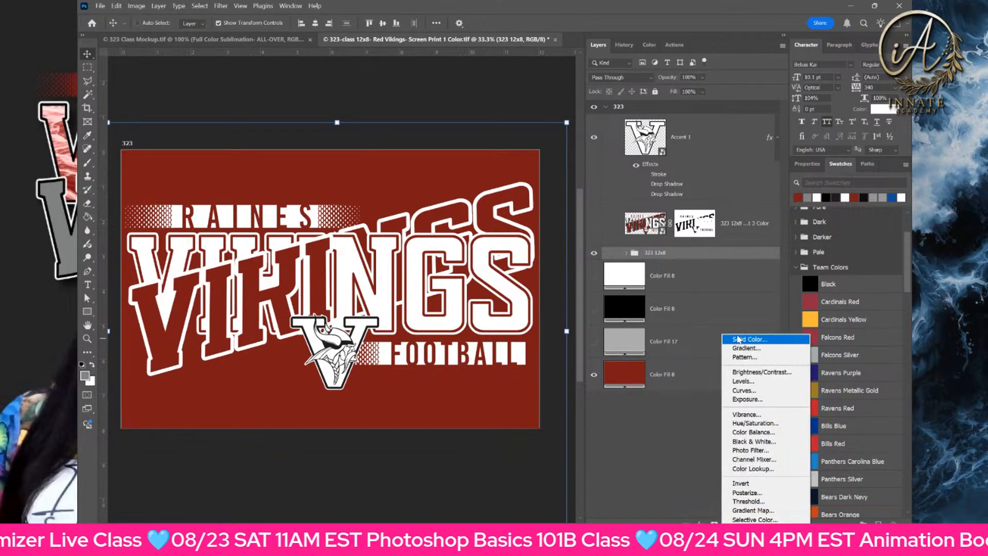
pyautogui.click(741, 340)
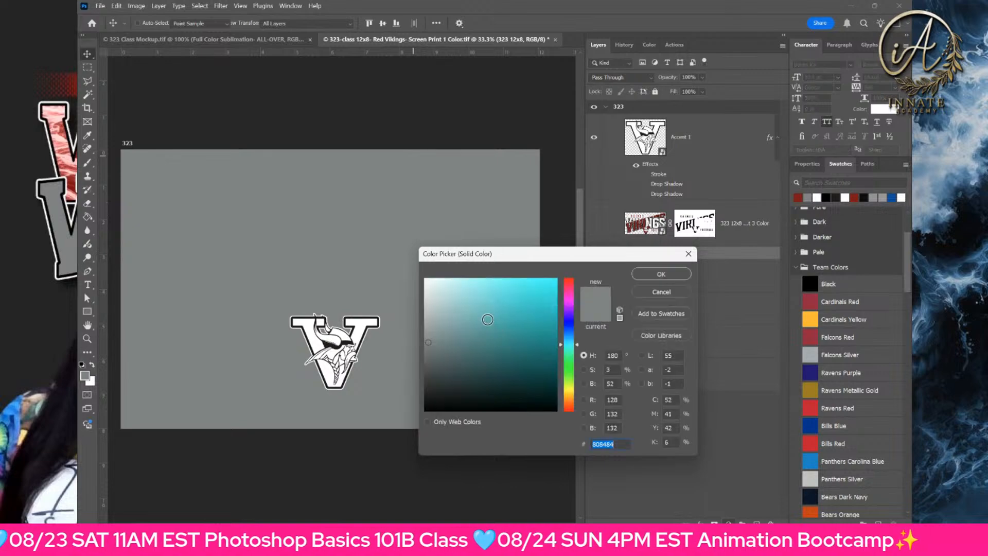
pyautogui.moveTo(428, 364); pyautogui.dragTo(392, 438)
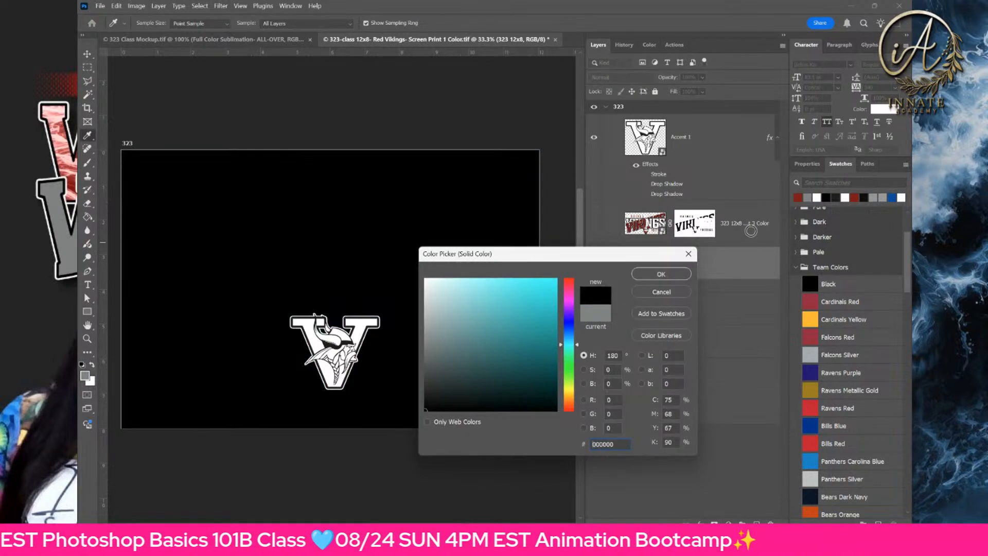
pyautogui.click(680, 276)
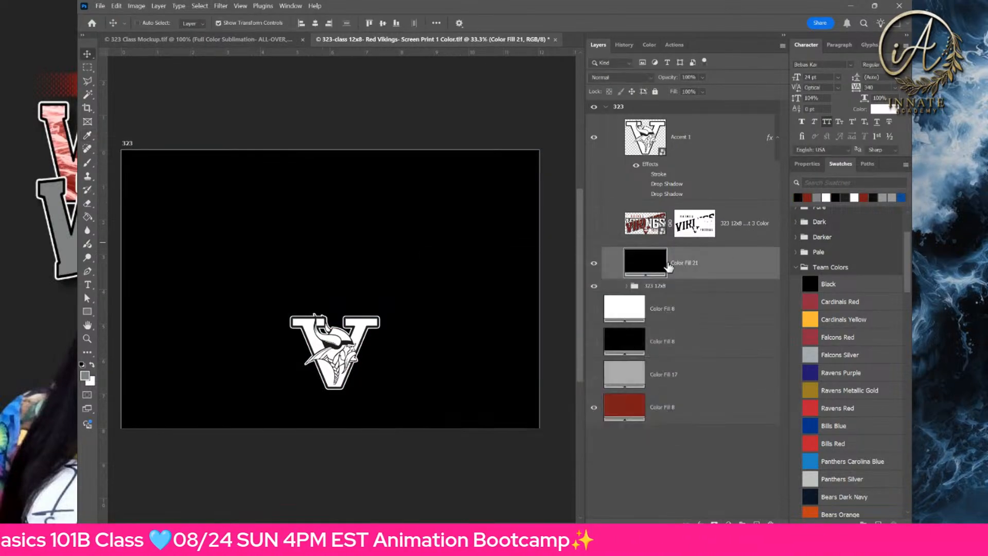
# - Clip the new black fill layer to the 323 12x8 group and try other blend modes such as Pin Light on it
pyautogui.rightClick(689, 262)
pyautogui.click(731, 464)
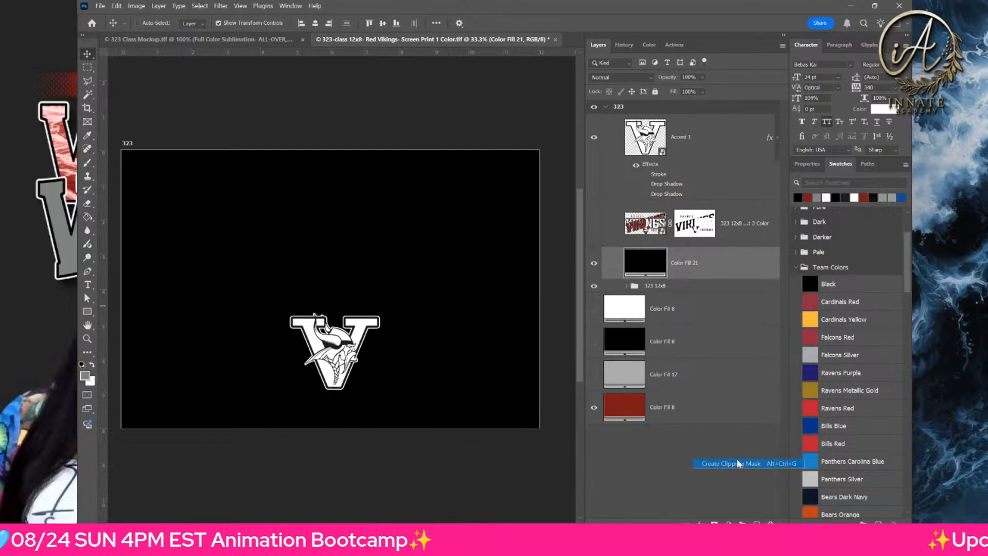
pyautogui.click(609, 77)
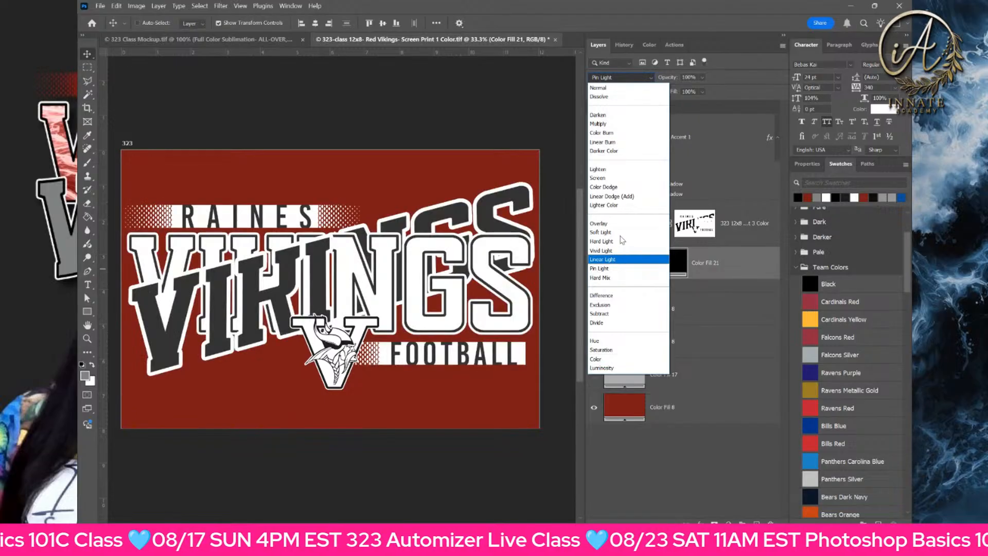
pyautogui.click(736, 273)
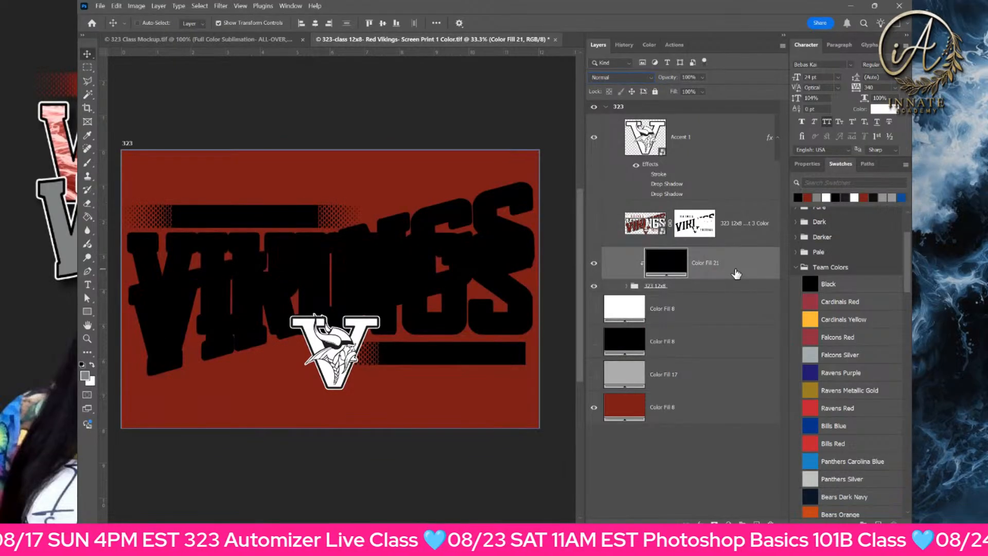
# - Hide the black fill, place the 323 12x8 Screen Print 1 Color-white vector over the design, and hide the 323 12x8 group
pyautogui.click(594, 263)
pyautogui.click(595, 286)
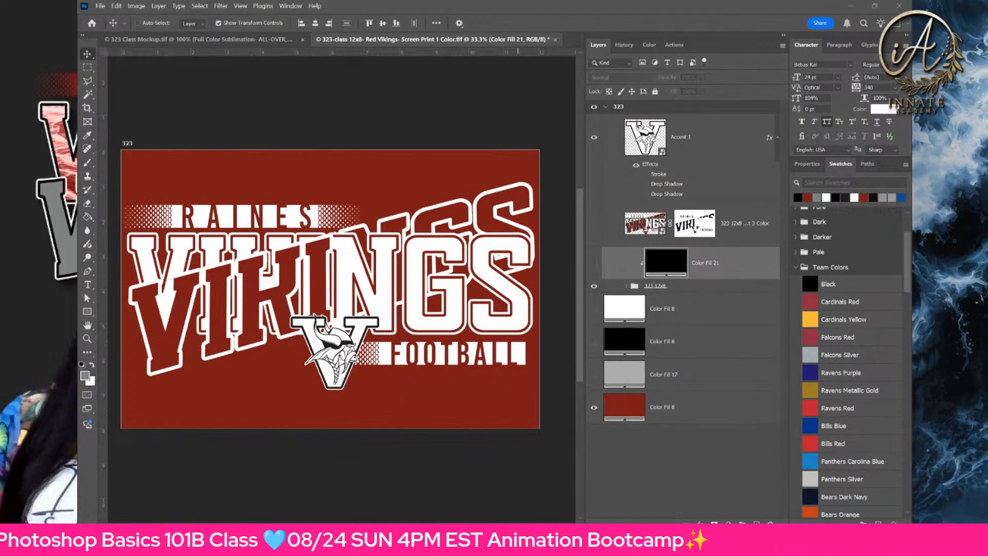
pyautogui.moveTo(409, 314); pyautogui.dragTo(410, 328)
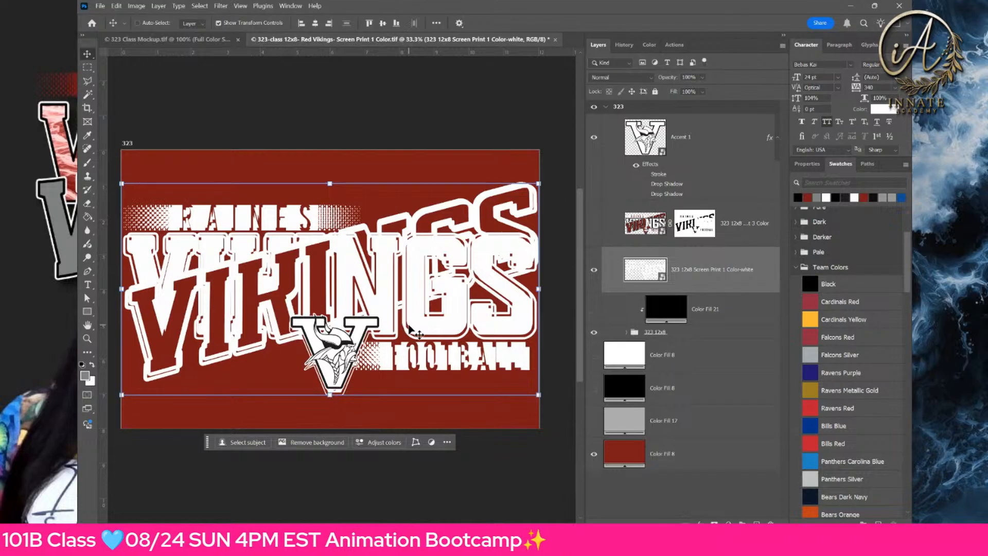
pyautogui.moveTo(383, 283); pyautogui.dragTo(383, 283)
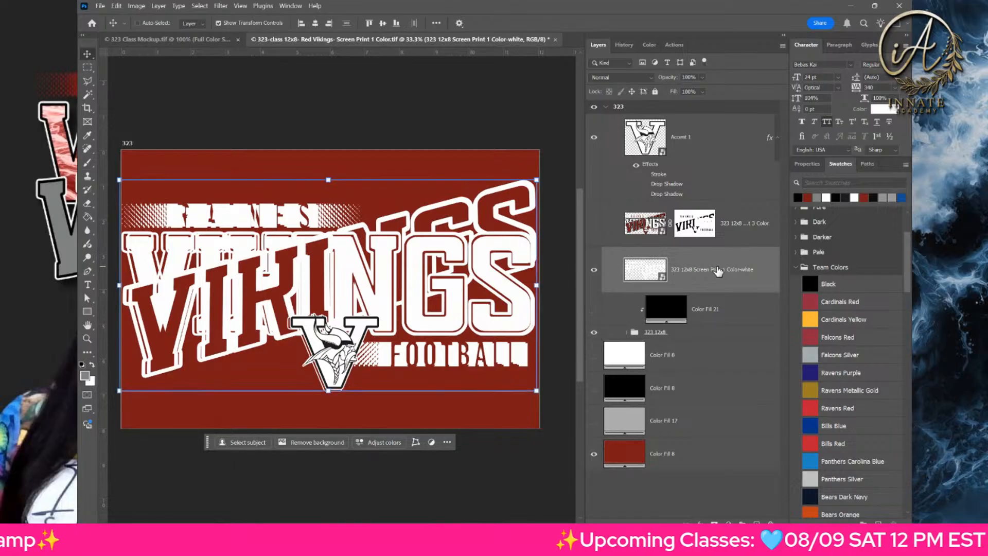
pyautogui.click(594, 332)
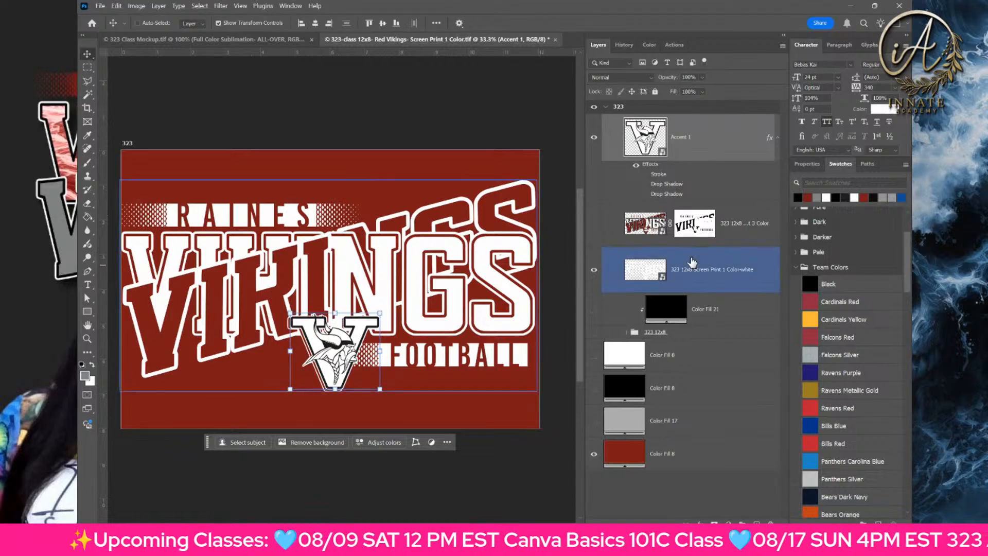
# - Move Color Fill 21 above the placed Screen Print 1 Color-white layer, clip it to that layer and show it
pyautogui.moveTo(707, 312); pyautogui.dragTo(709, 255)
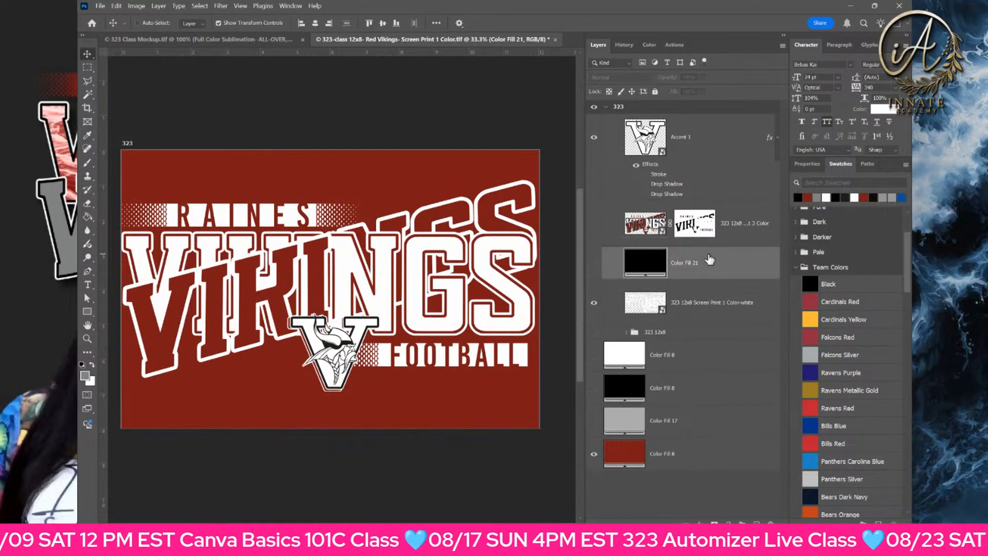
pyautogui.rightClick(708, 254)
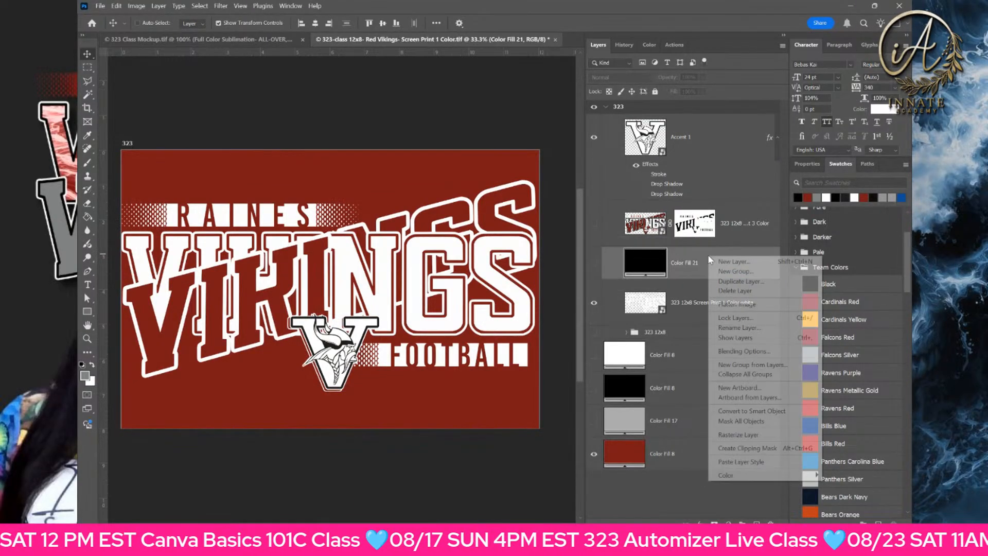
pyautogui.click(737, 449)
pyautogui.click(594, 263)
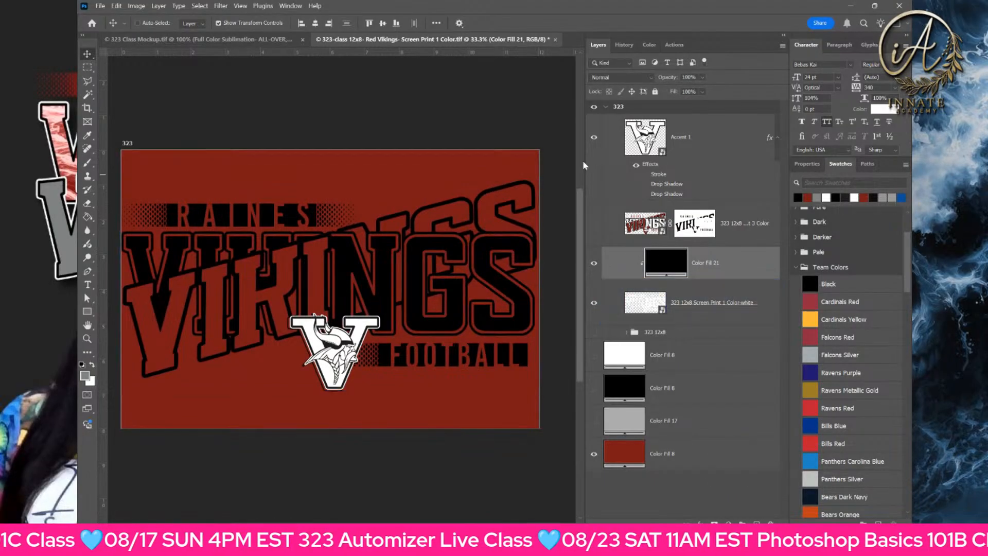
# - Compare the black one-color design with the Accent 1 logo layer hidden and shown
pyautogui.click(594, 137)
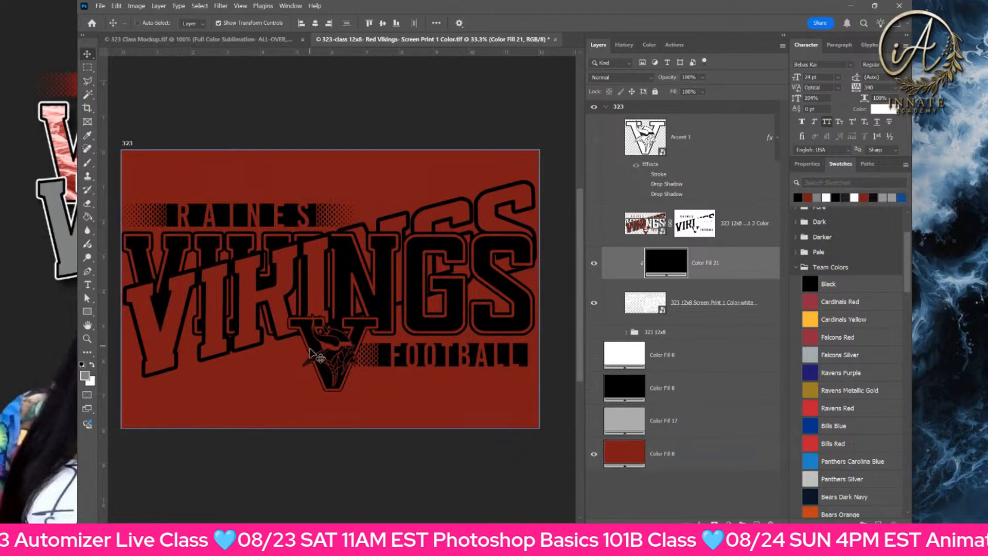
pyautogui.hotkey('ctrl', '+')
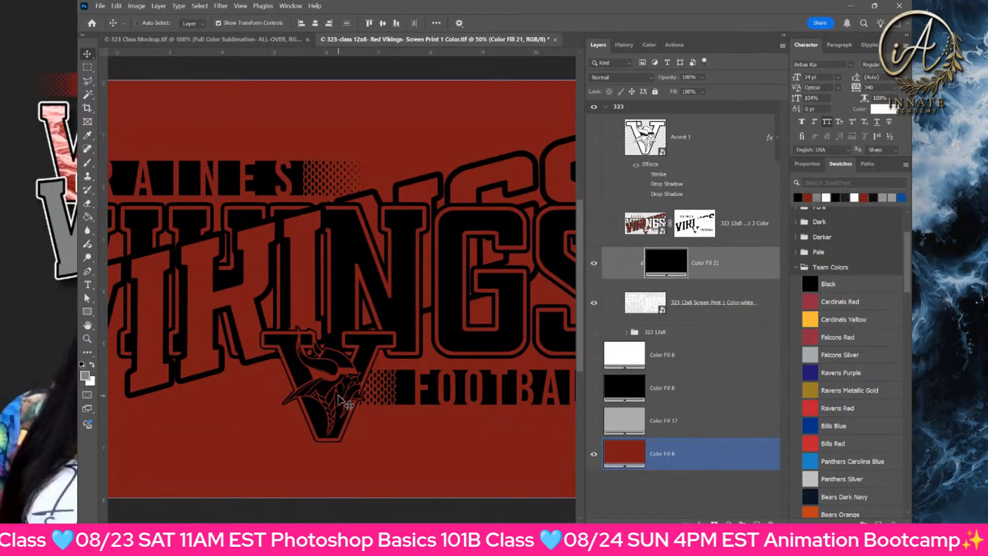
pyautogui.click(595, 138)
pyautogui.click(641, 145)
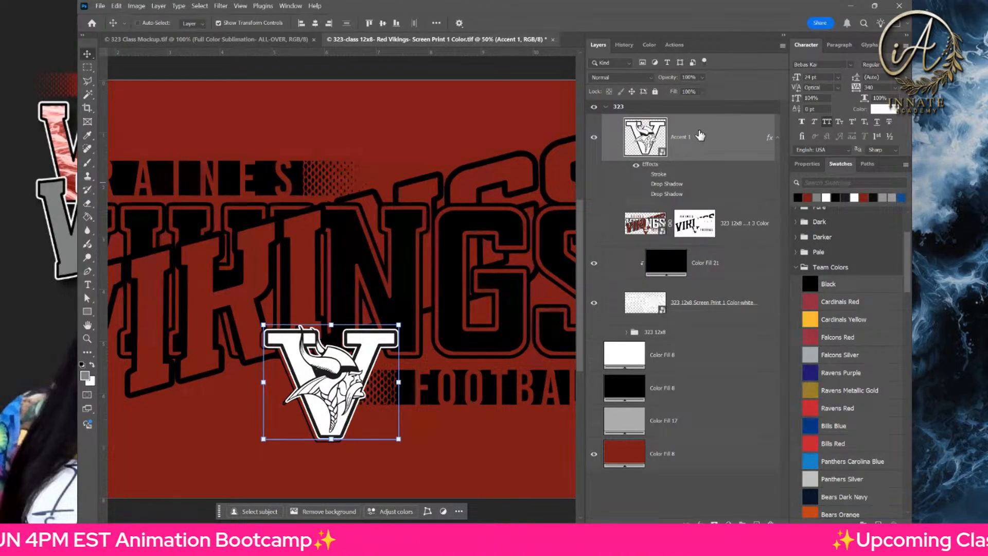
pyautogui.moveTo(705, 148); pyautogui.dragTo(702, 331)
pyautogui.click(651, 169)
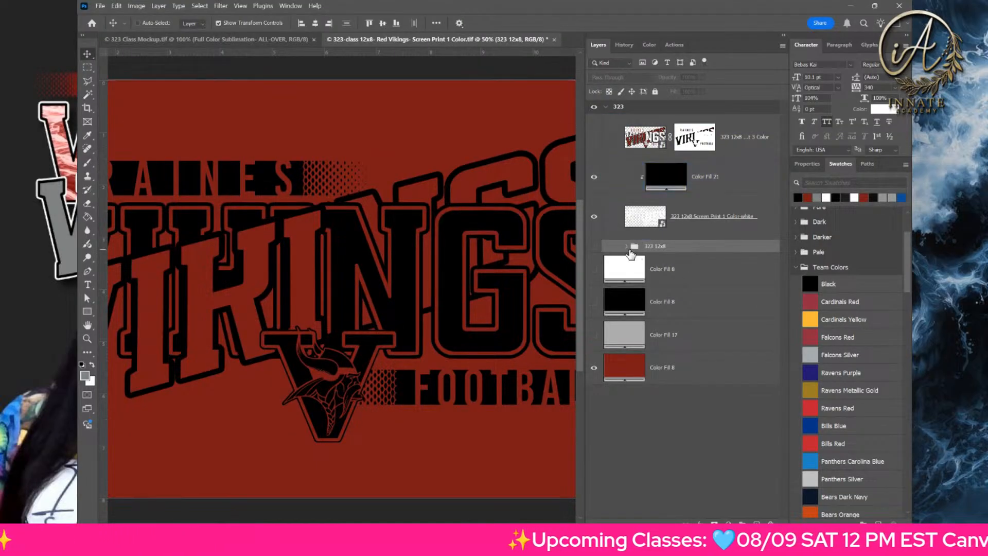
pyautogui.click(627, 246)
pyautogui.click(688, 262)
pyautogui.moveTo(689, 262); pyautogui.dragTo(682, 125)
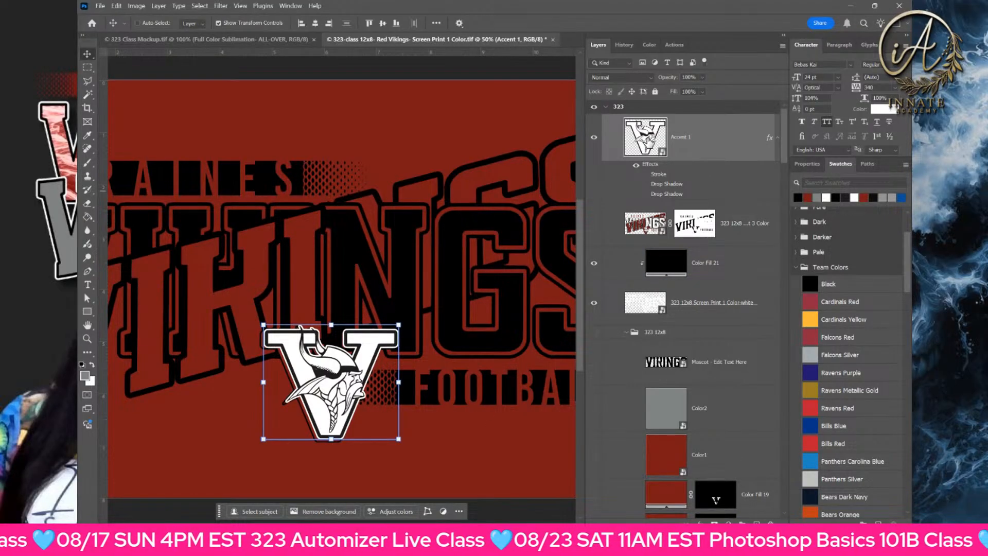
# - Open the Accent 1 smart object and group its layers from Color Fill 4 down to the visible Vikings Logo Vector 6 colors layer
pyautogui.doubleClick(649, 143)
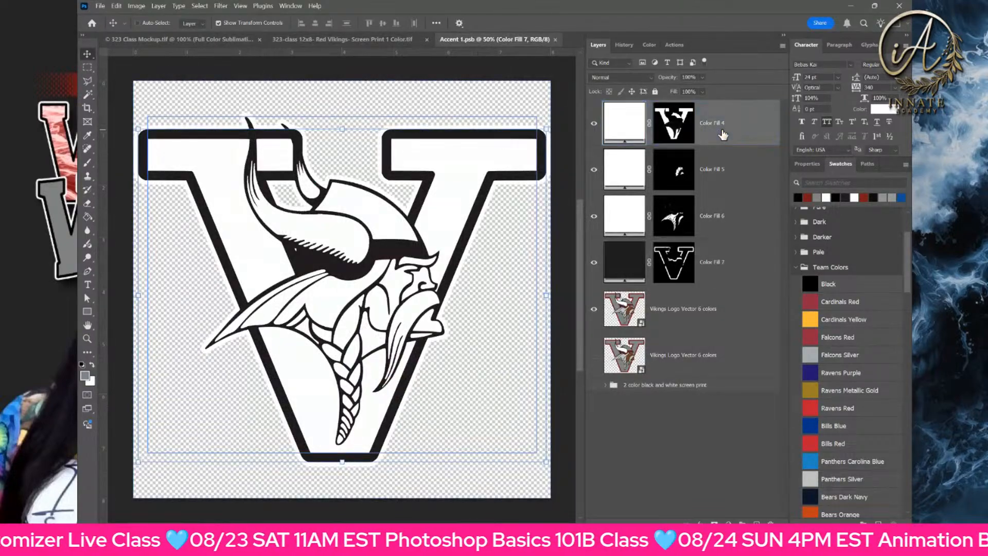
pyautogui.click(631, 282)
pyautogui.click(724, 310)
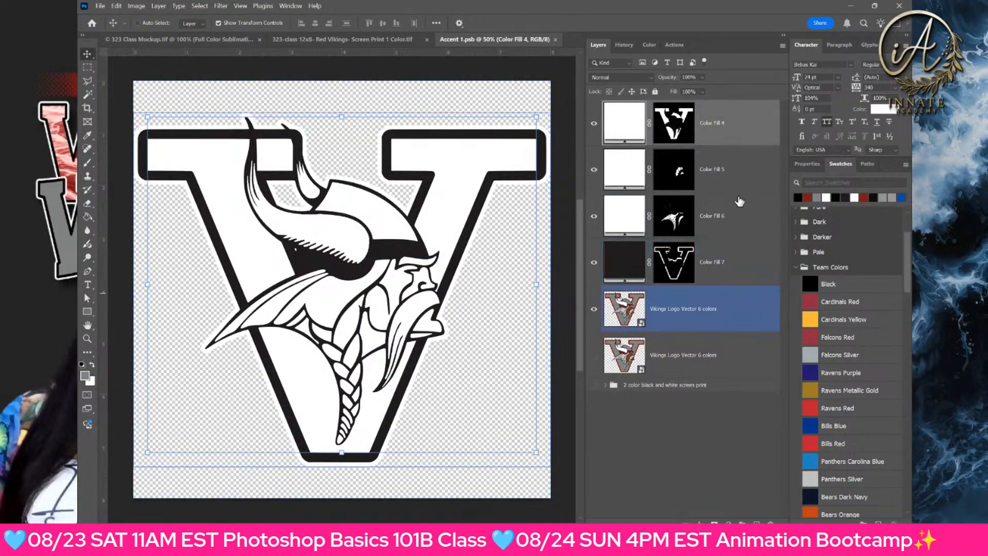
pyautogui.keyDown('shift'); pyautogui.click(722, 310); pyautogui.keyUp('shift')
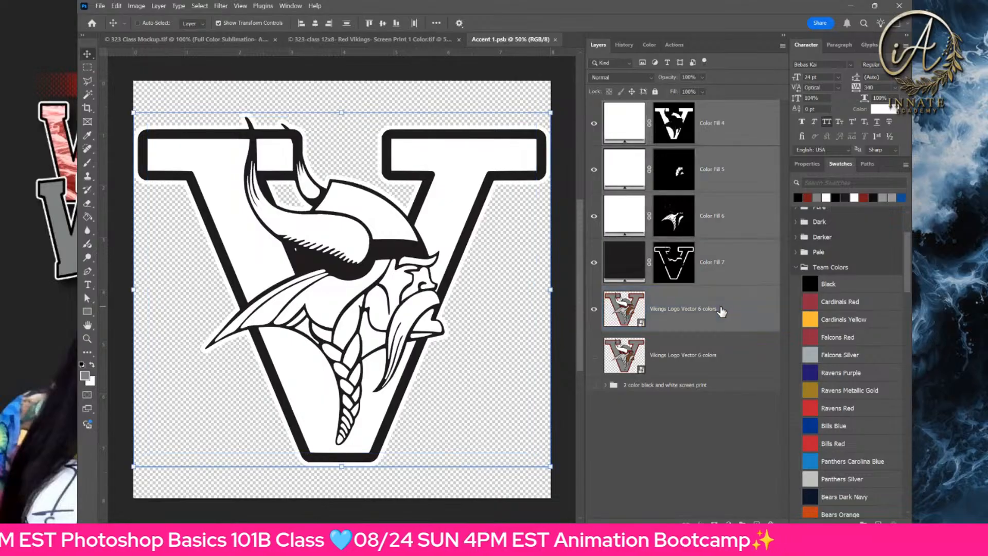
pyautogui.hotkey('ctrl', 'g')
# - Duplicate Group 3, hide the original group and expand the copy
pyautogui.rightClick(686, 106)
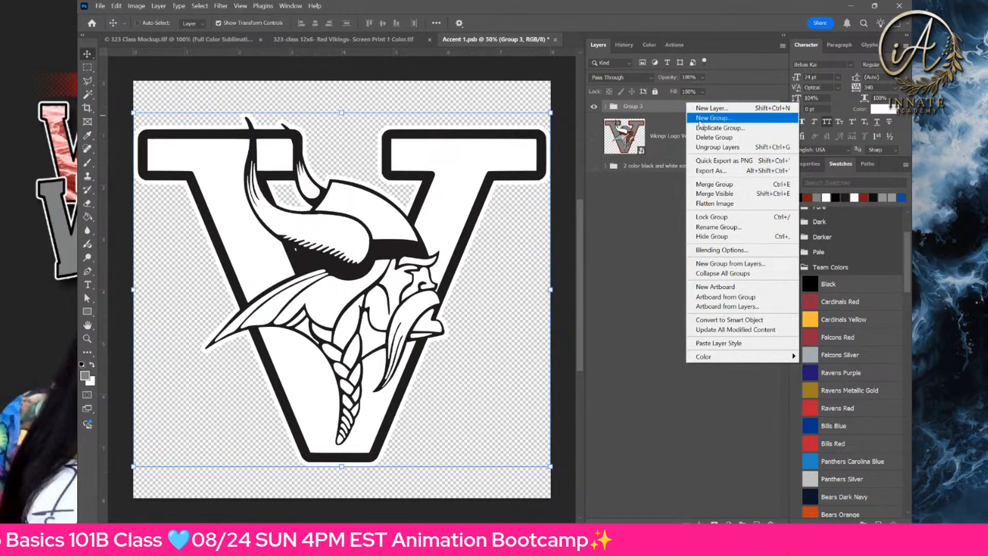
pyautogui.click(700, 123)
pyautogui.press('Return')
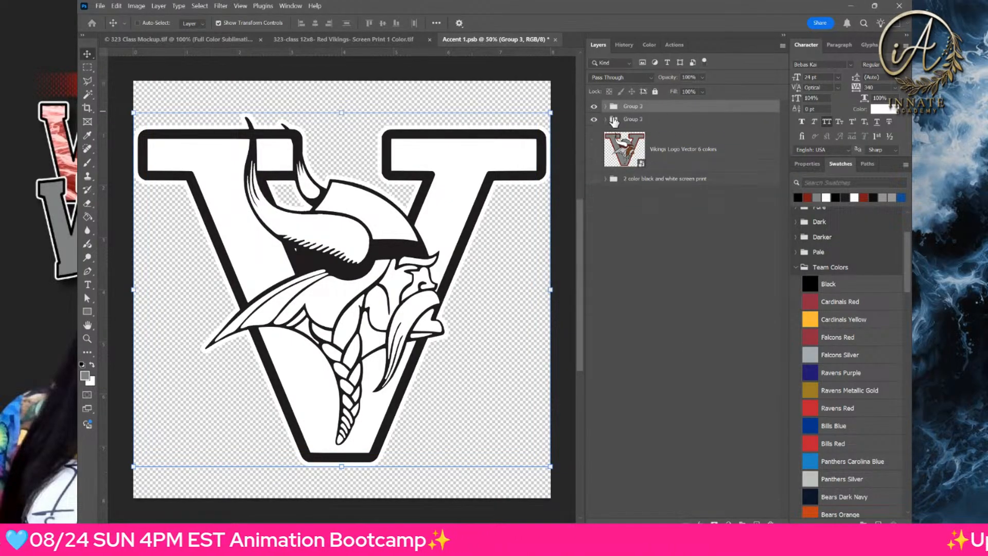
pyautogui.click(606, 107)
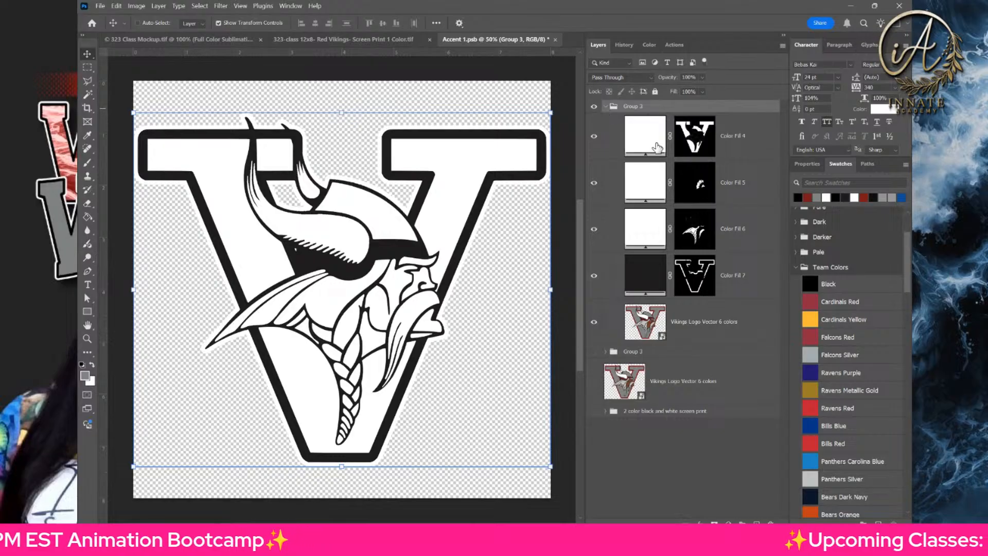
# - Set the Color Fill 4 layer's color to #000000 in the duplicated group
pyautogui.click(654, 144)
pyautogui.doubleClick(646, 136)
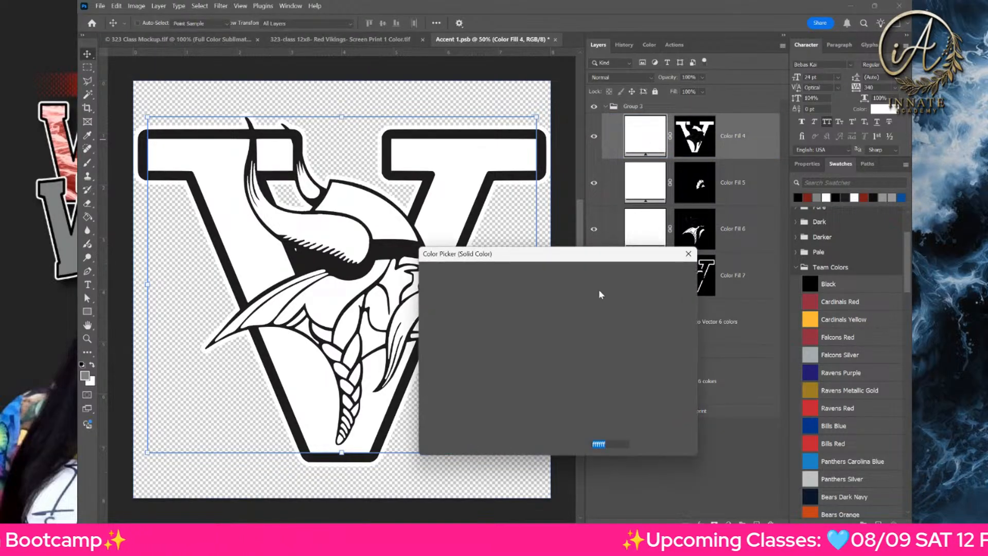
pyautogui.click(343, 461)
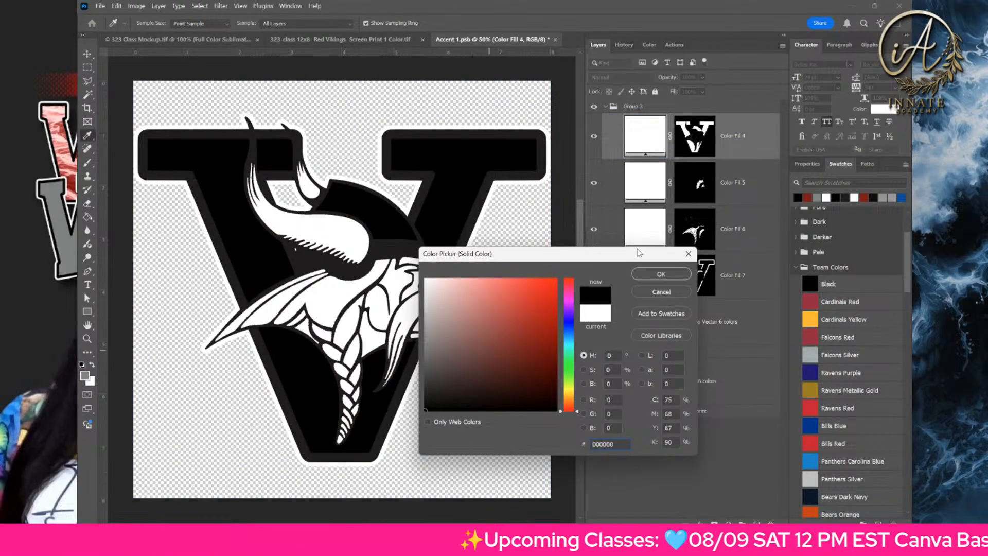
pyautogui.click(661, 274)
# - Recolor the Color Fill 5 and Color Fill 6 layers black and the Color Fill 7 layer white
pyautogui.click(648, 183)
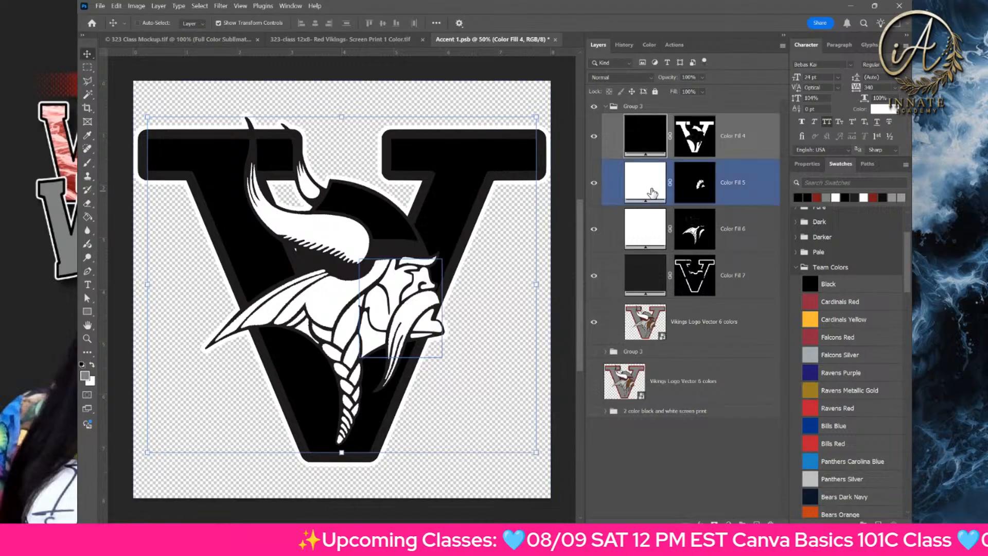
pyautogui.click(799, 197)
pyautogui.click(662, 227)
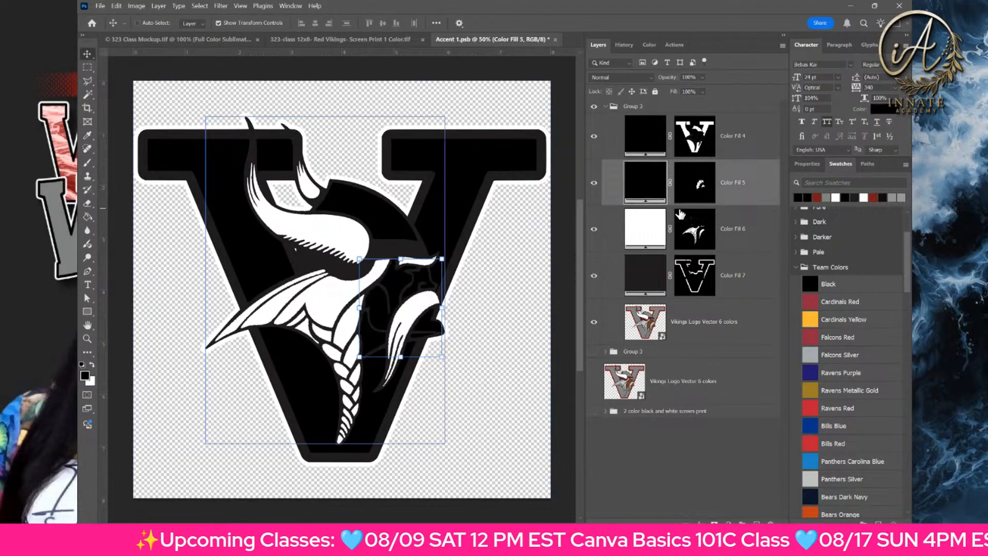
pyautogui.click(799, 198)
pyautogui.click(650, 278)
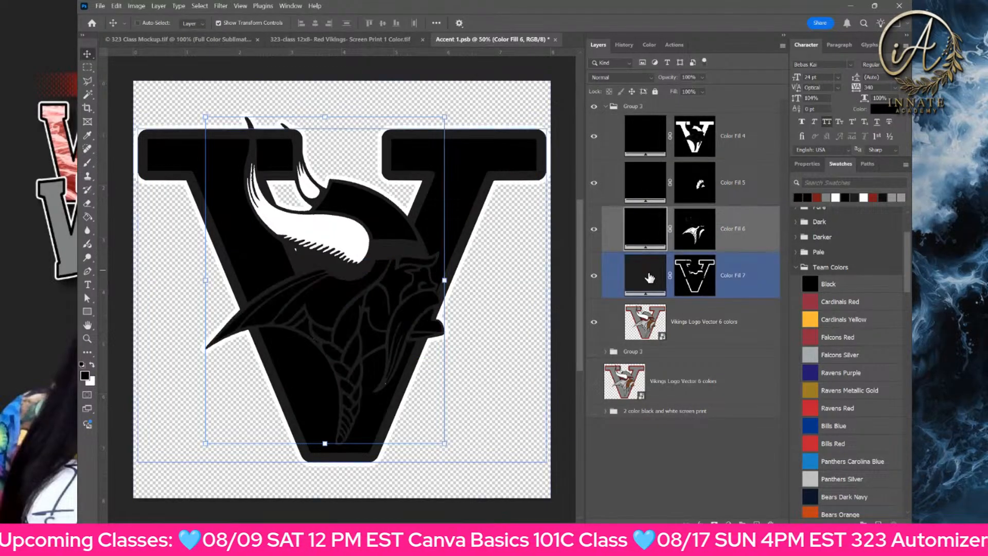
pyautogui.click(836, 198)
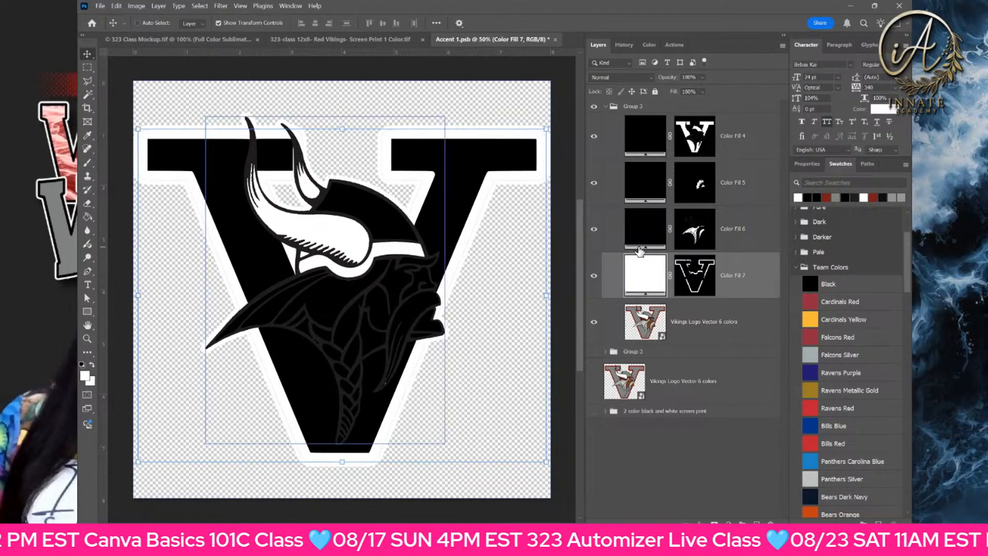
# - Add a white solid color fill above the visible Vikings Logo Vector 6 colors layer and clip it to that layer
pyautogui.click(646, 323)
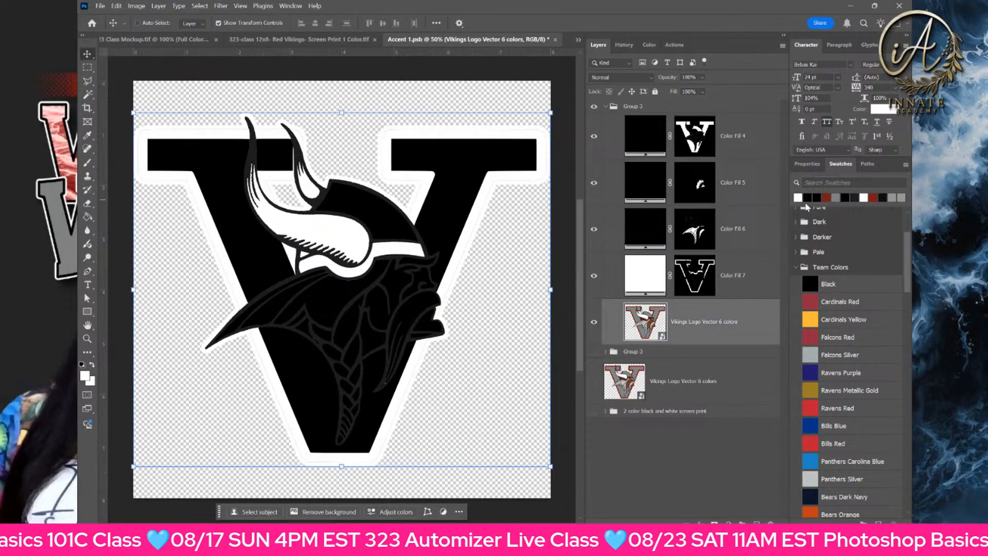
pyautogui.click(728, 524)
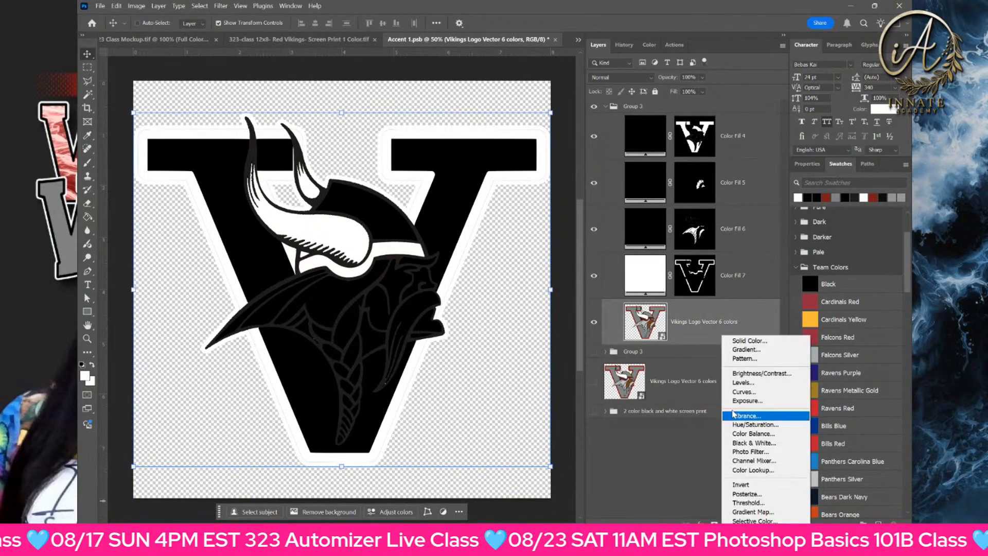
pyautogui.click(738, 341)
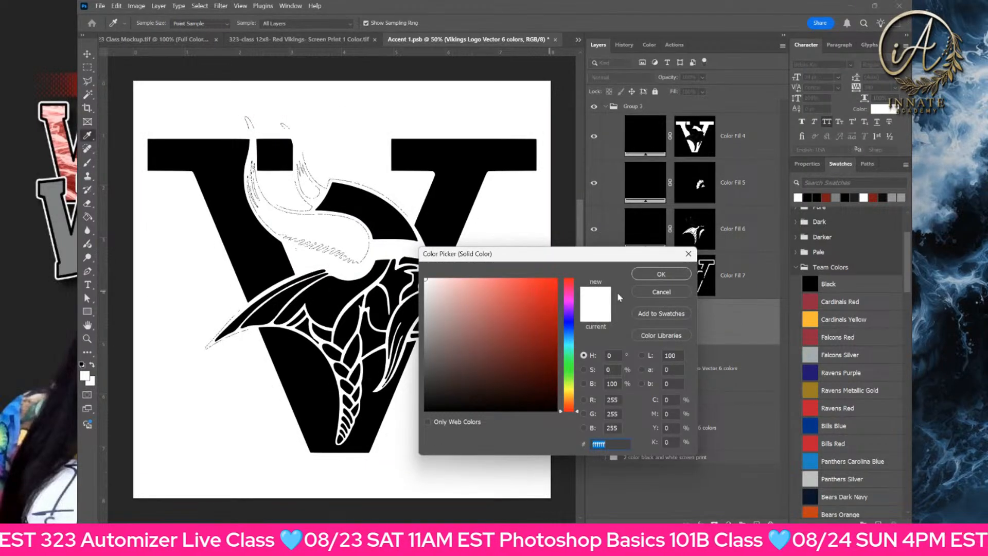
pyautogui.click(661, 275)
pyautogui.rightClick(718, 321)
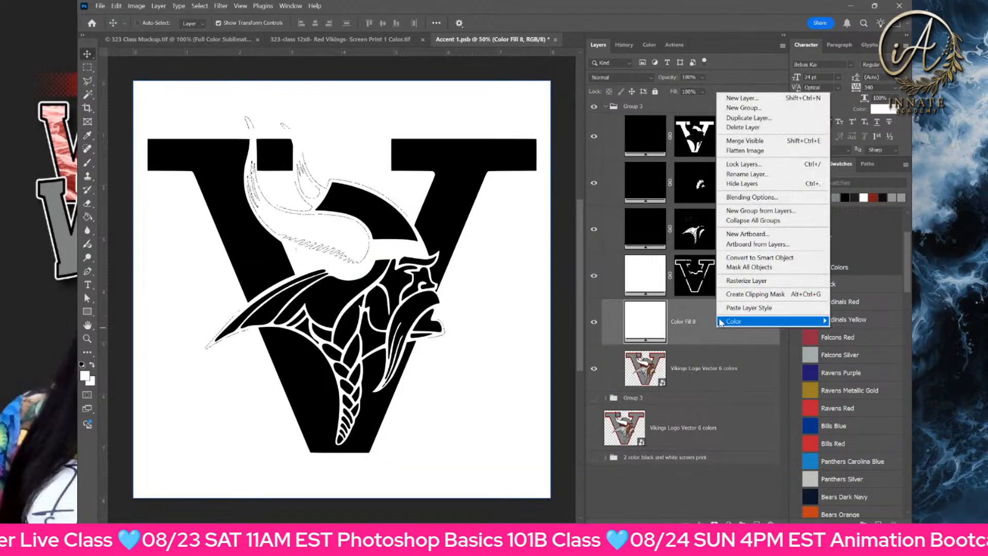
pyautogui.click(738, 294)
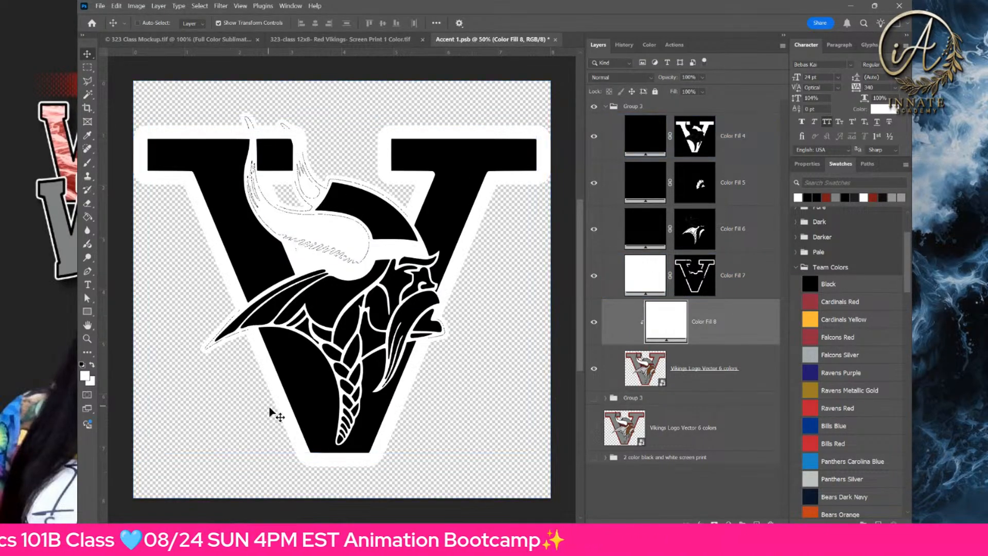
pyautogui.click(731, 285)
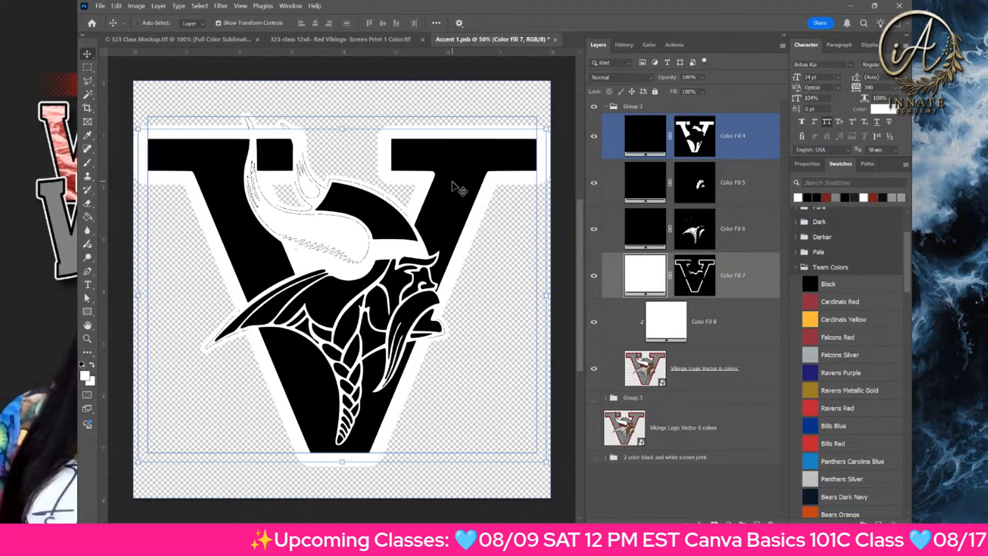
# - In the Screen Print 1 Color document, select the V logo's white areas with the Magic Wand and cover them with solid fill #801113, sampled from the background
pyautogui.click(305, 39)
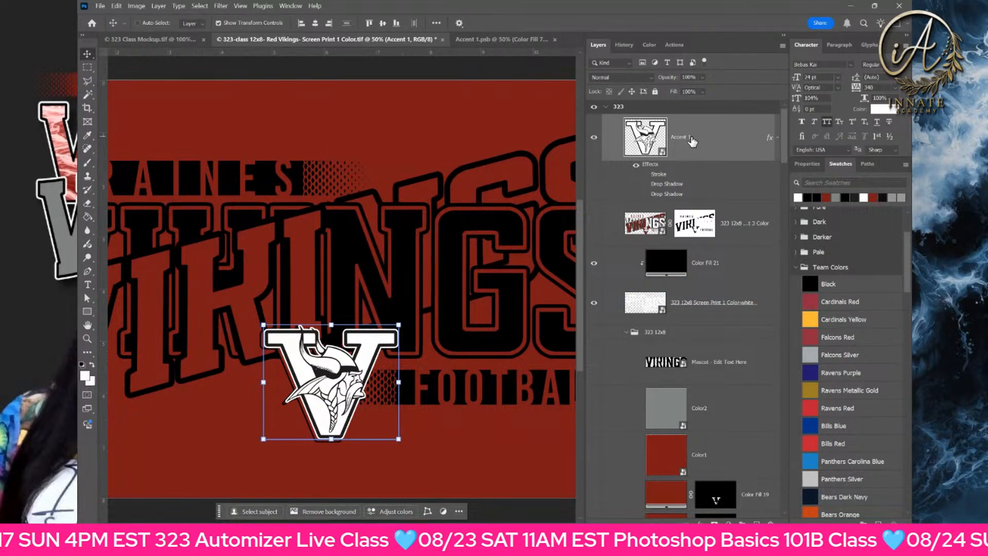
pyautogui.click(88, 98)
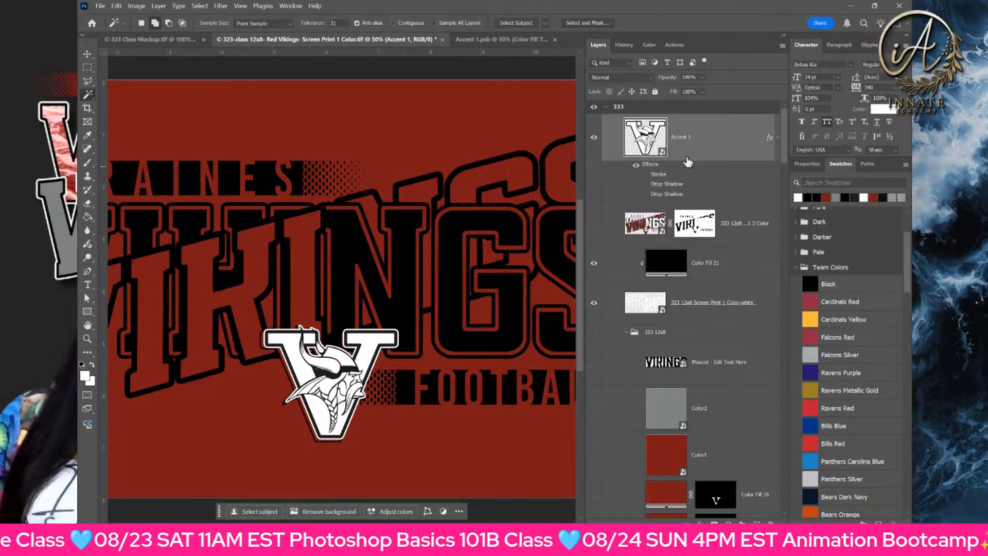
pyautogui.click(379, 349)
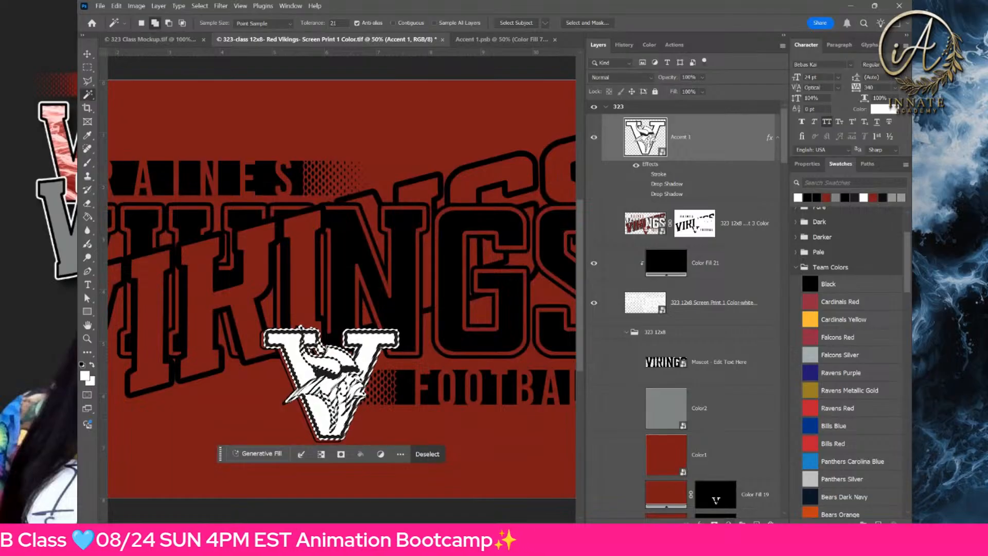
pyautogui.click(735, 518)
pyautogui.click(757, 339)
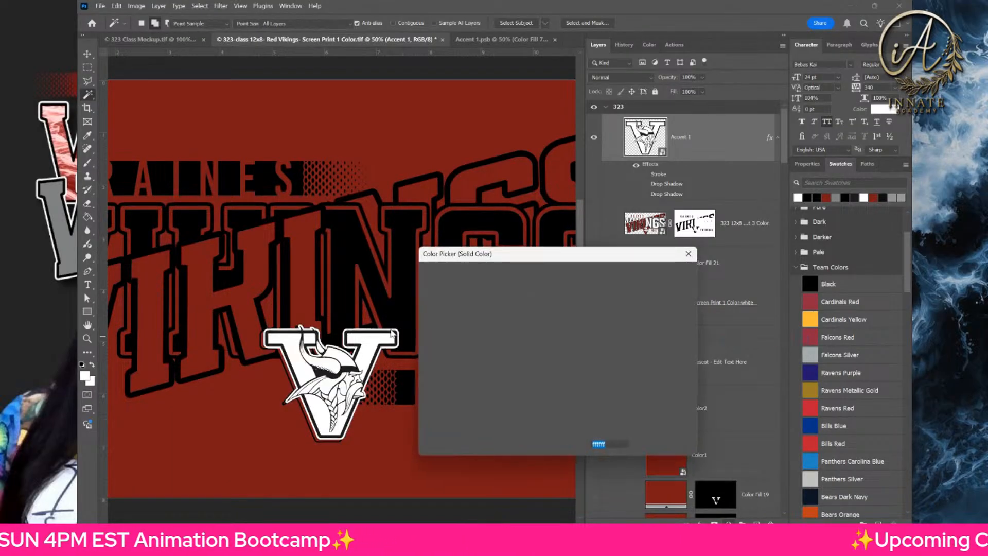
pyautogui.click(290, 470)
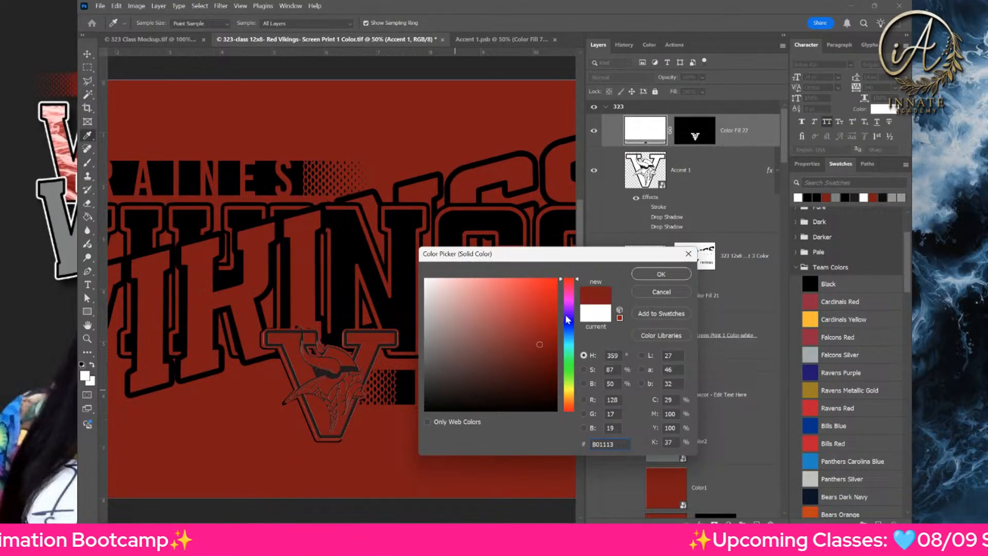
pyautogui.click(663, 273)
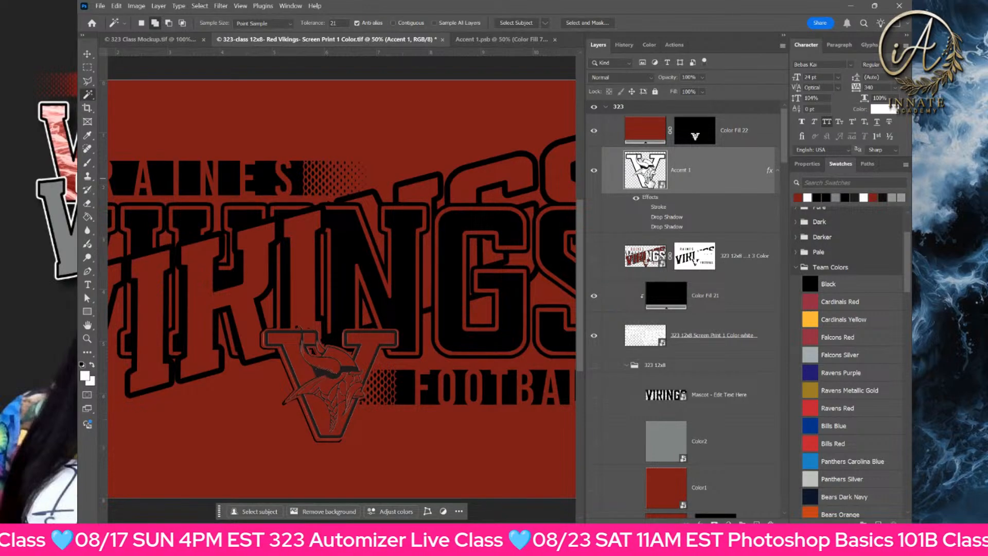
# - Reopen the Accent 1 smart object, hide and collapse the upper Group 3 copy, and show and expand the original Group 3
pyautogui.doubleClick(647, 183)
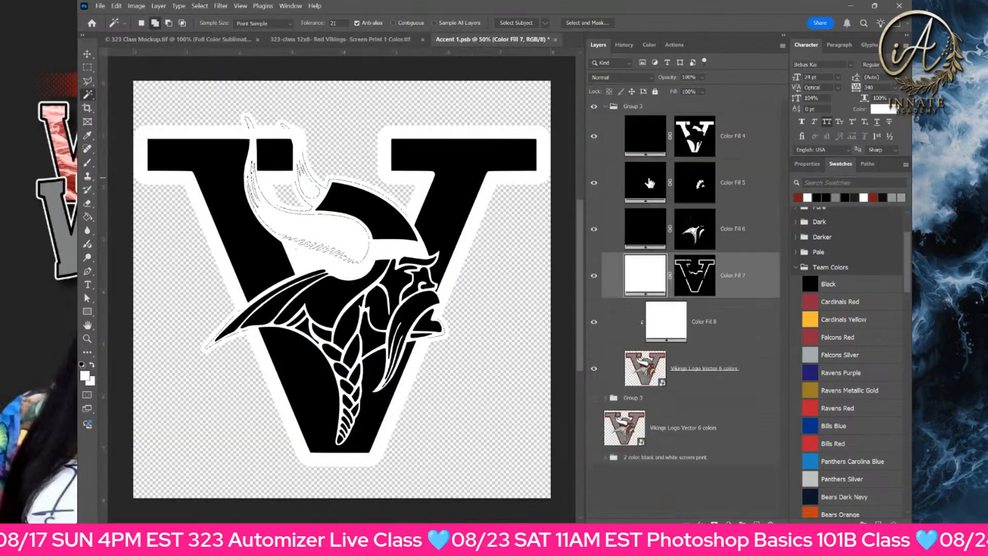
pyautogui.click(626, 108)
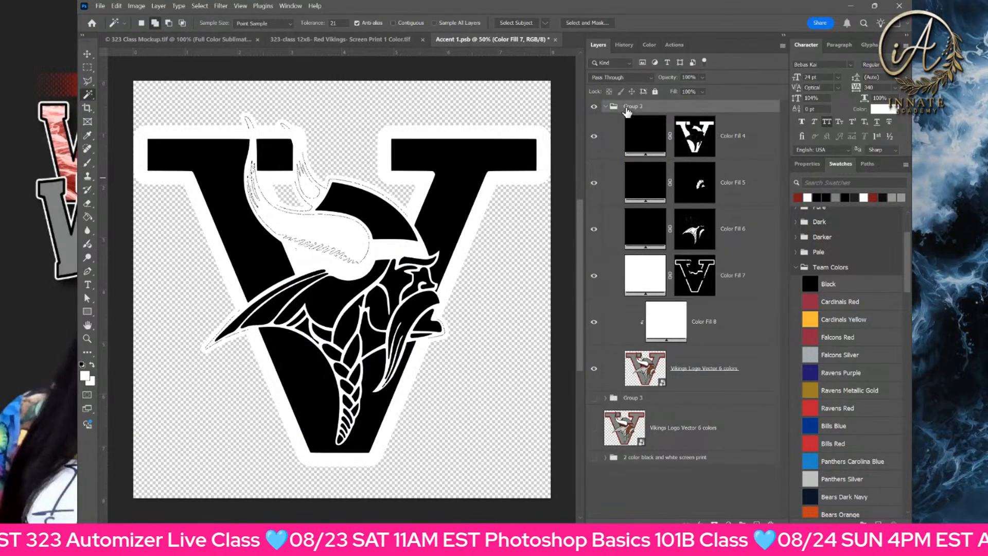
pyautogui.click(594, 106)
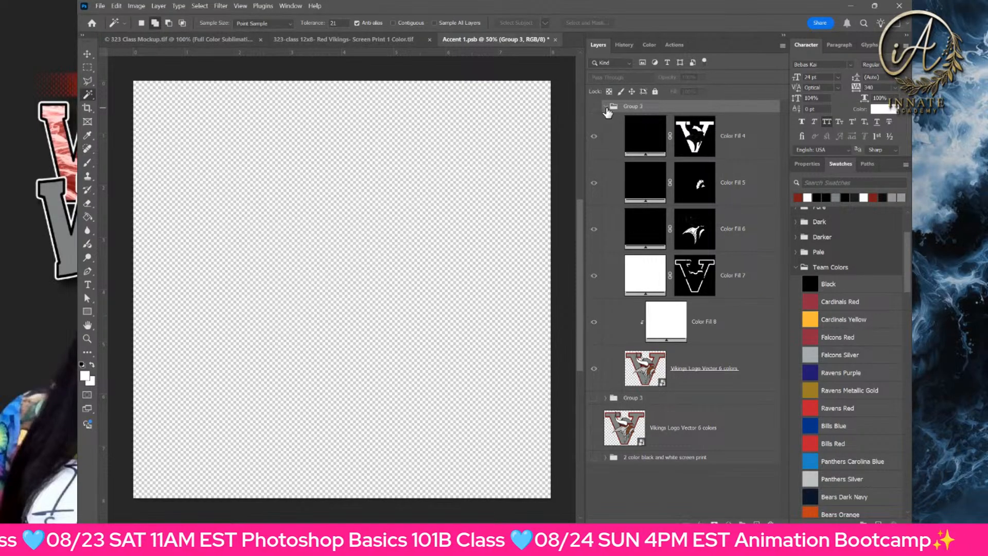
pyautogui.click(606, 106)
pyautogui.click(594, 120)
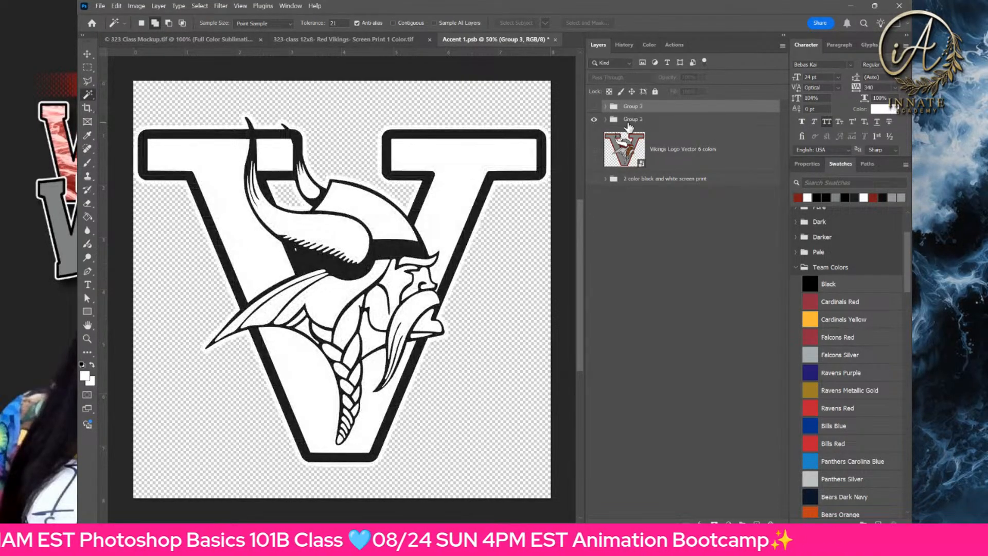
pyautogui.click(647, 122)
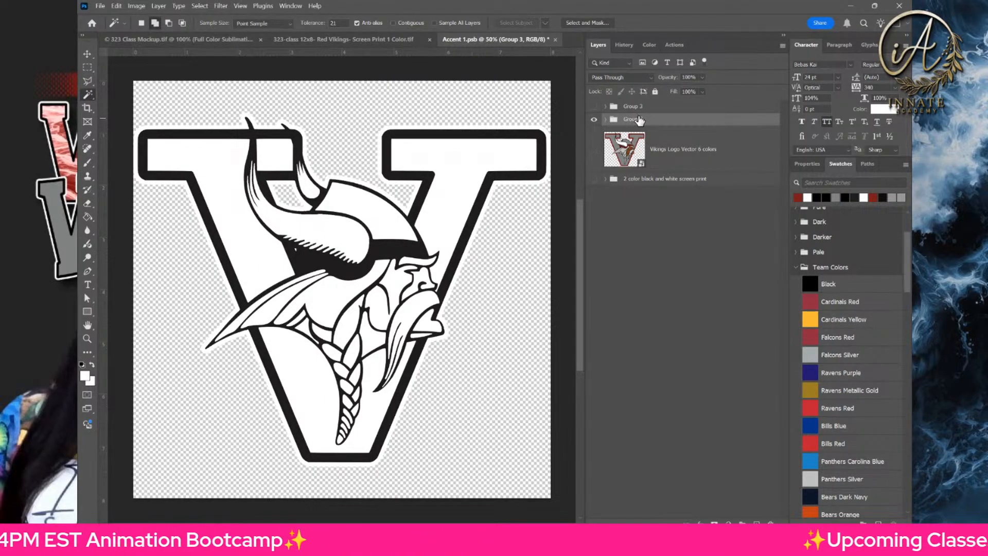
pyautogui.click(606, 120)
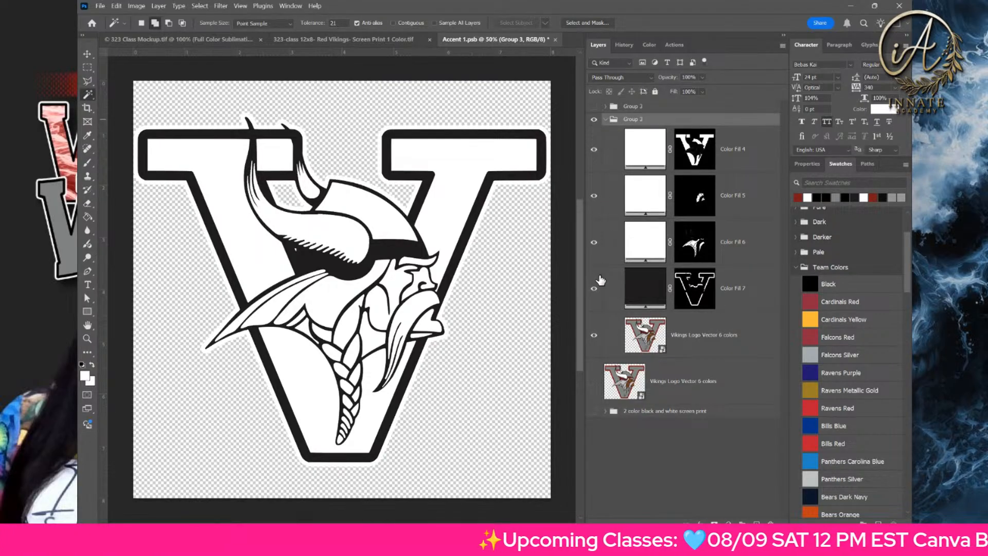
# - Select the white areas of the Vikings Logo Vector 6 colors layer, add a #000000 solid color fill, and compare the logo with and without it
pyautogui.click(651, 339)
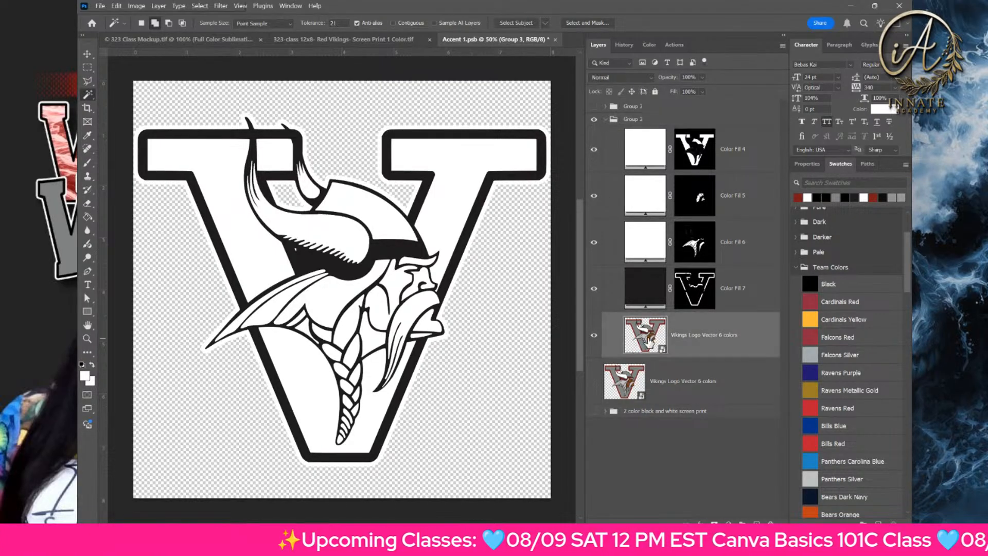
pyautogui.click(475, 240)
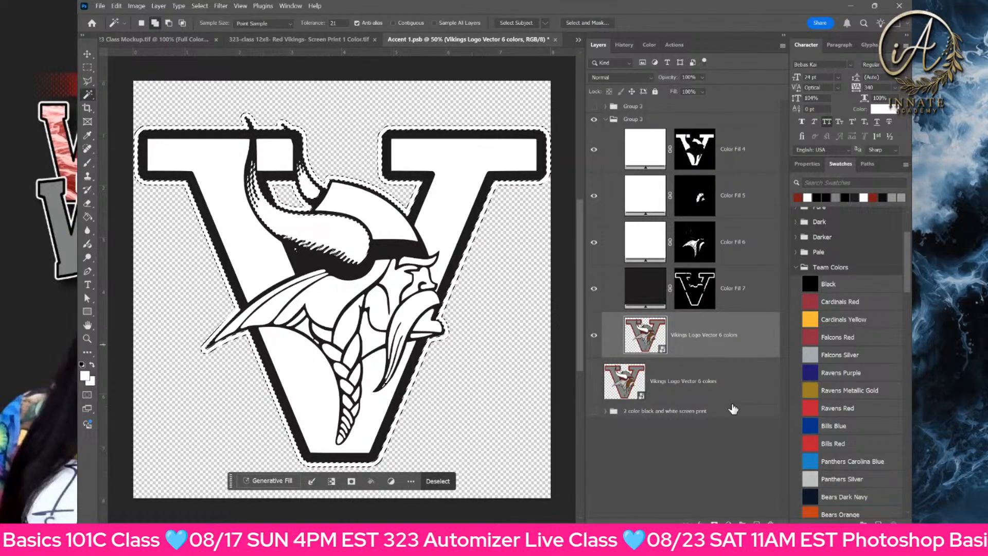
pyautogui.click(728, 525)
pyautogui.click(739, 340)
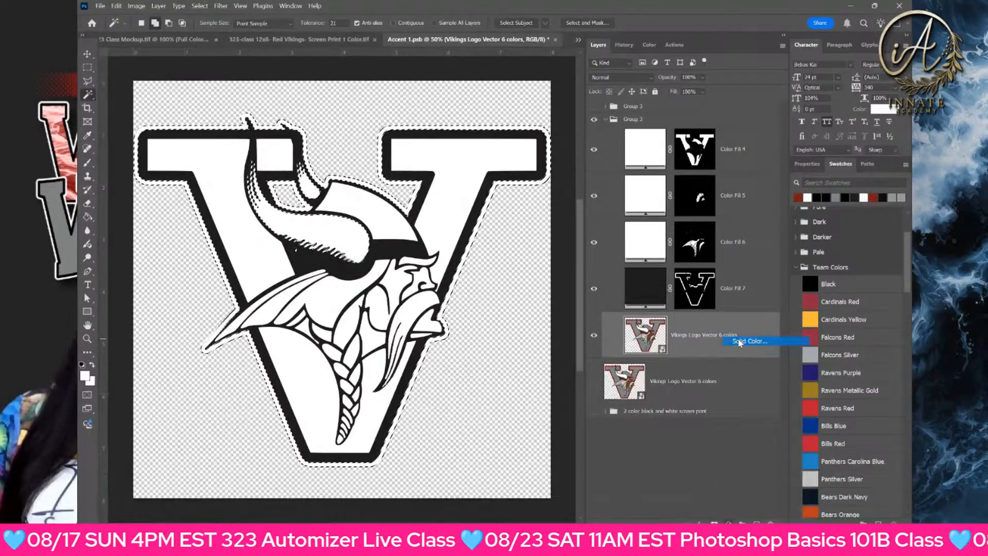
pyautogui.write('000000')
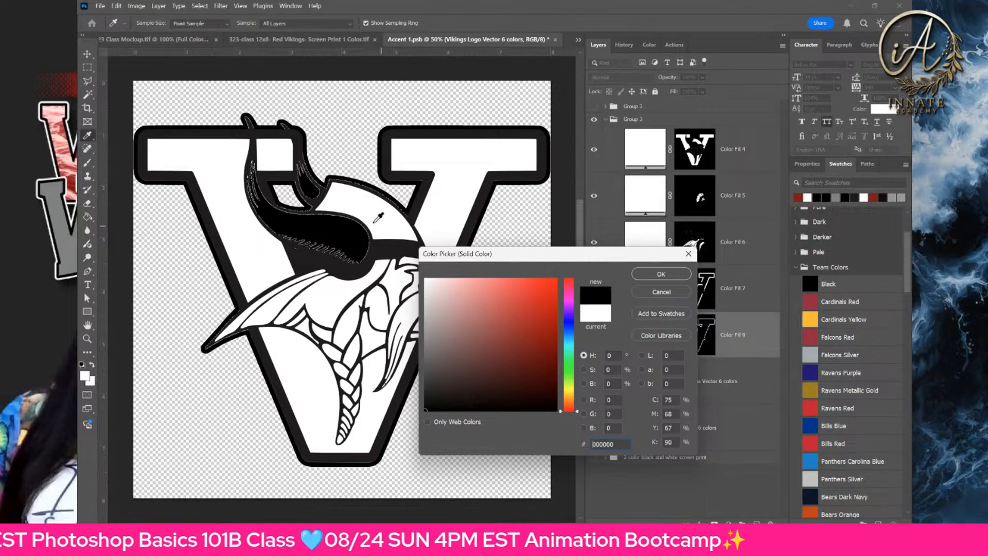
pyautogui.click(661, 273)
pyautogui.click(702, 337)
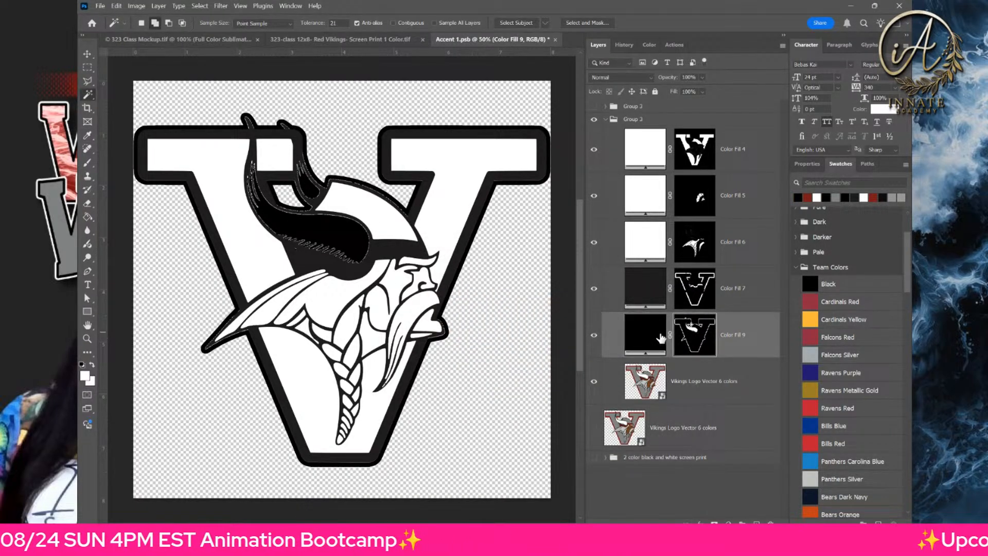
pyautogui.click(595, 336)
pyautogui.click(595, 336)
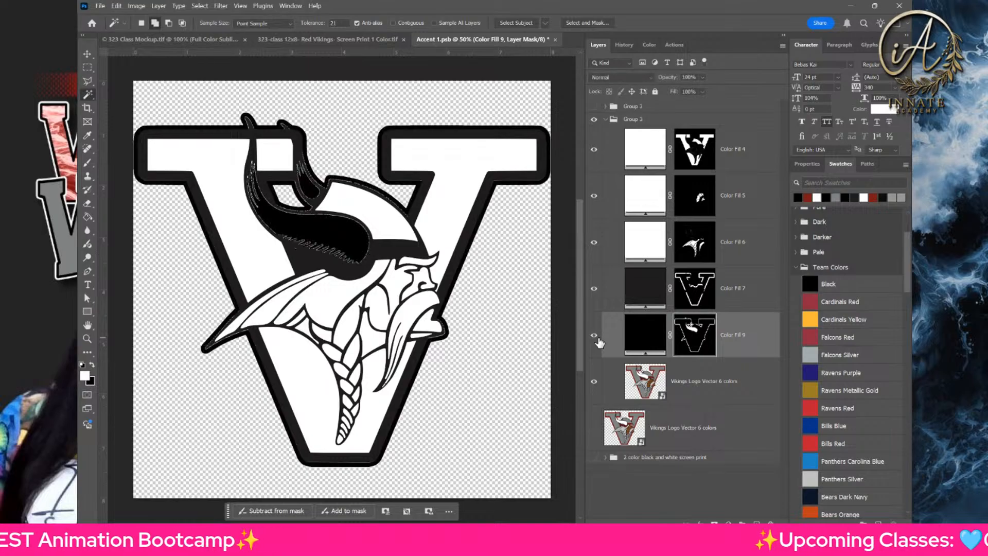
pyautogui.click(595, 336)
pyautogui.click(595, 336)
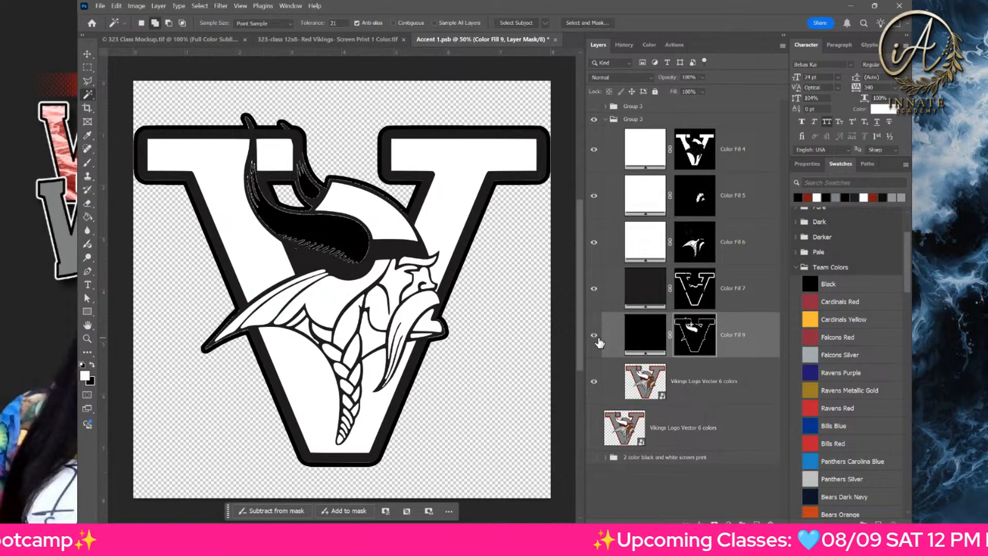
# - Set the Color Fill 7 layer's color to #000000 in the original Group 3
pyautogui.click(642, 286)
pyautogui.doubleClick(642, 287)
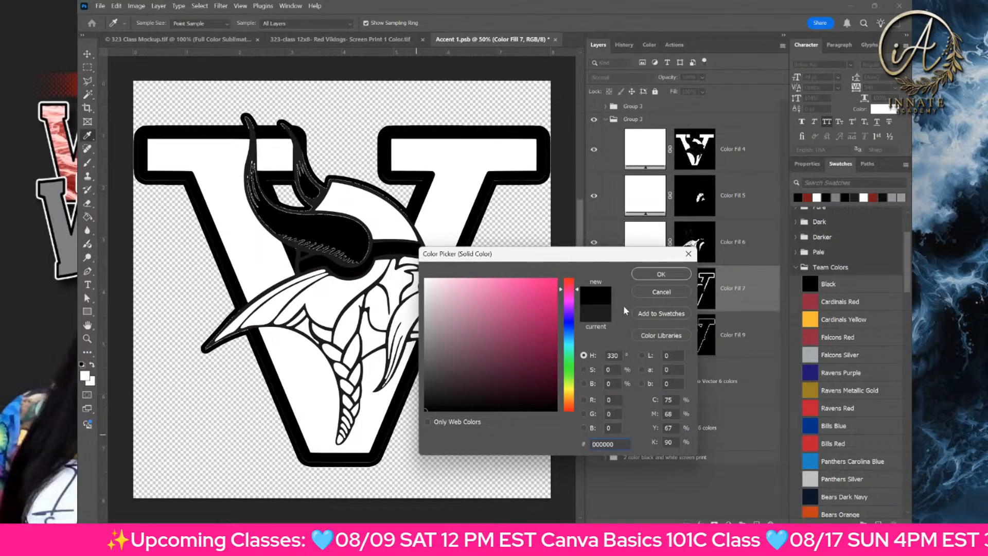
pyautogui.click(636, 274)
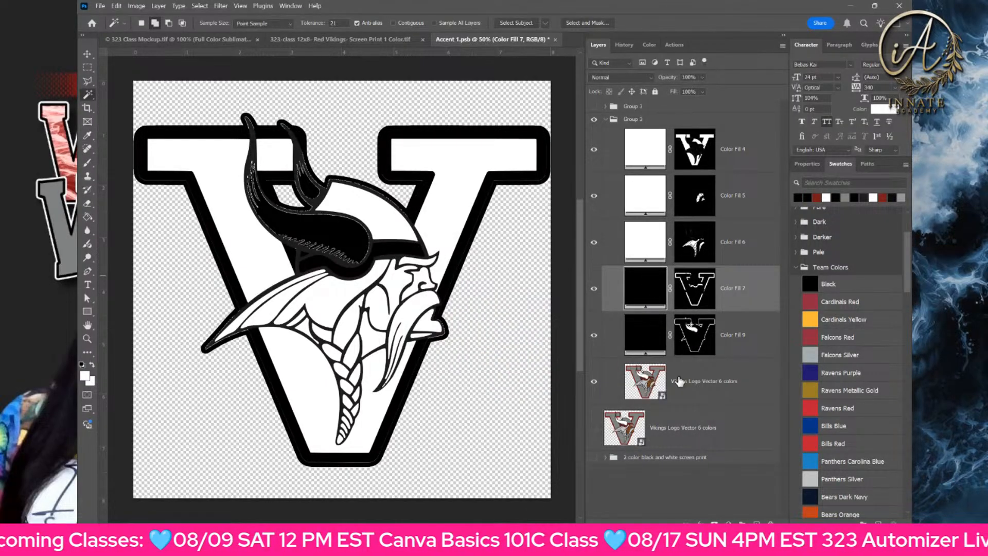
pyautogui.click(680, 381)
pyautogui.click(728, 521)
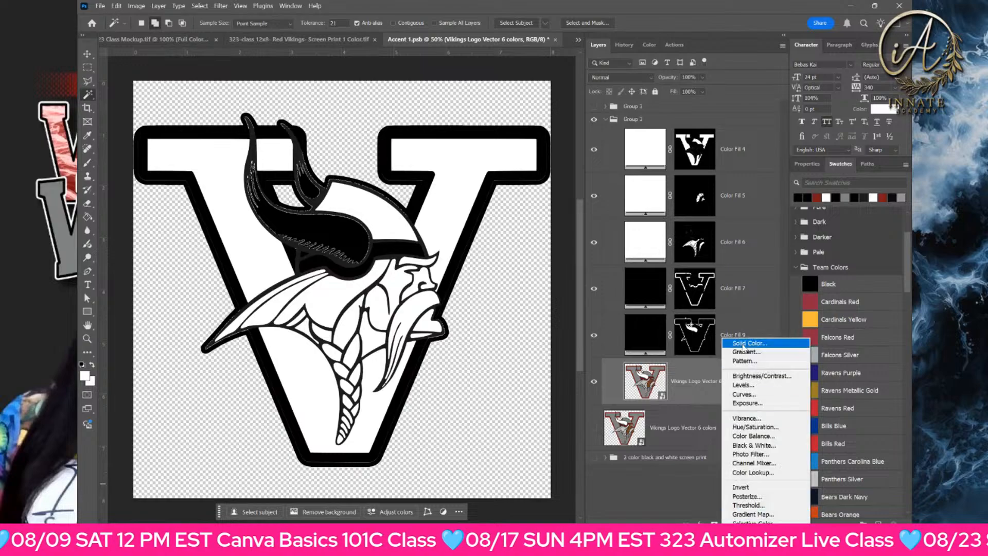
pyautogui.click(744, 345)
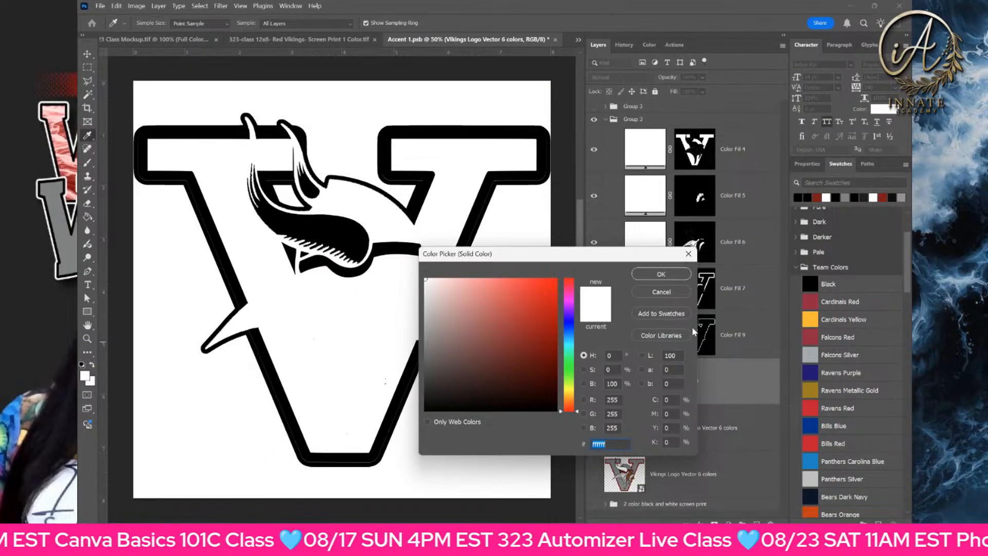
pyautogui.press('Escape')
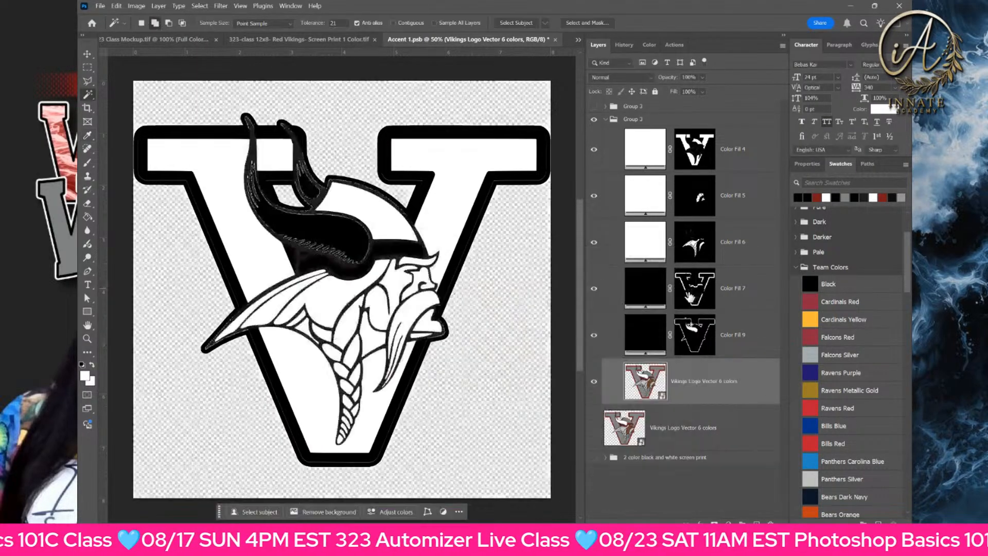
pyautogui.click(728, 281)
pyautogui.click(726, 206)
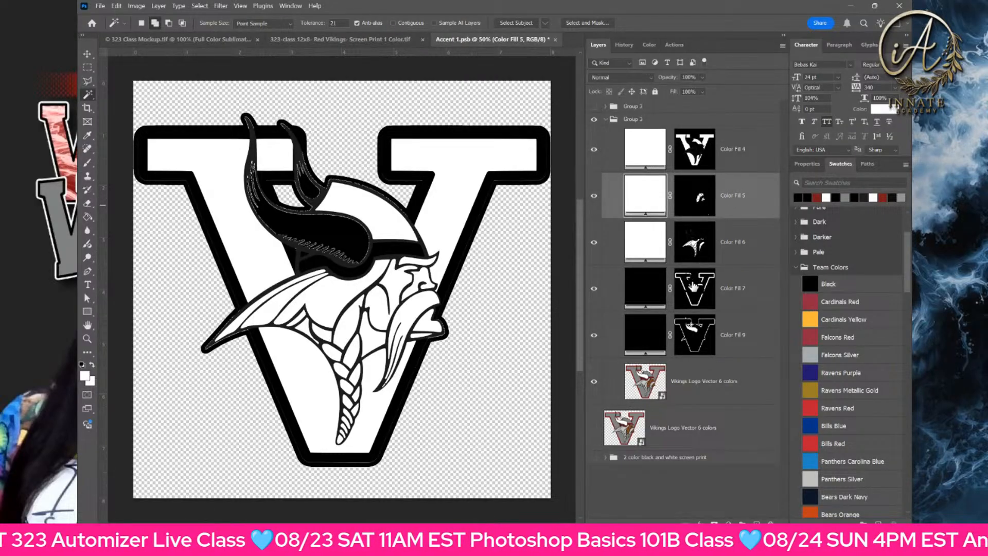
pyautogui.click(691, 332)
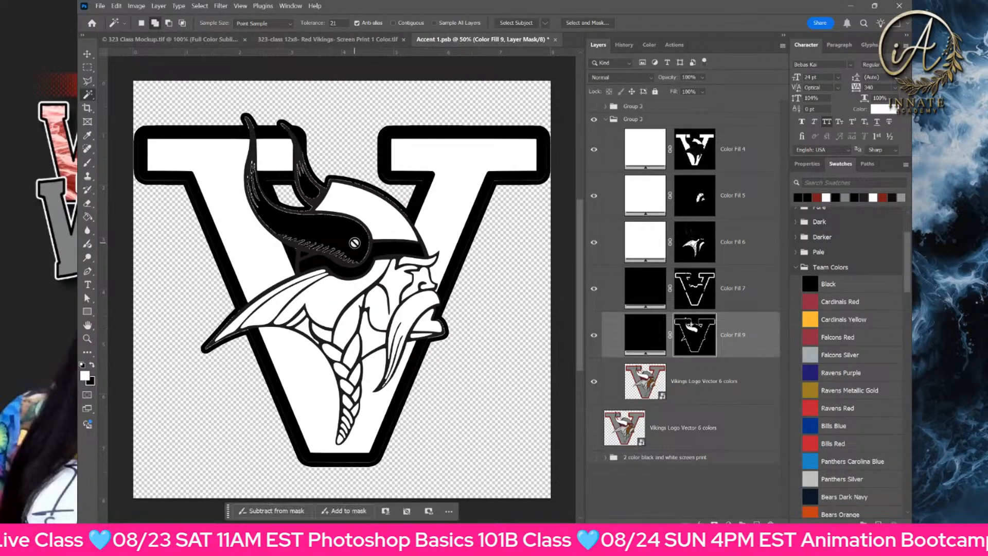
pyautogui.click(87, 56)
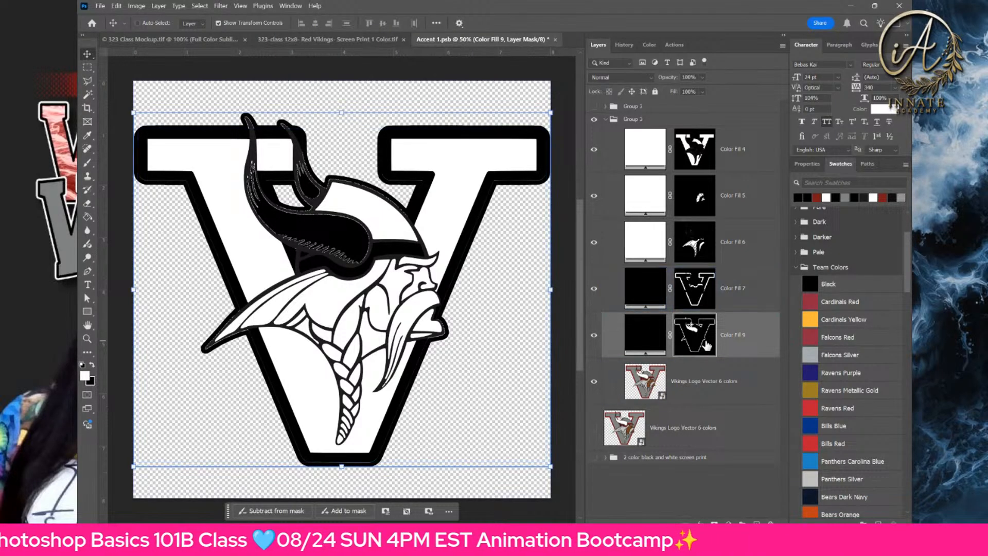
pyautogui.click(700, 382)
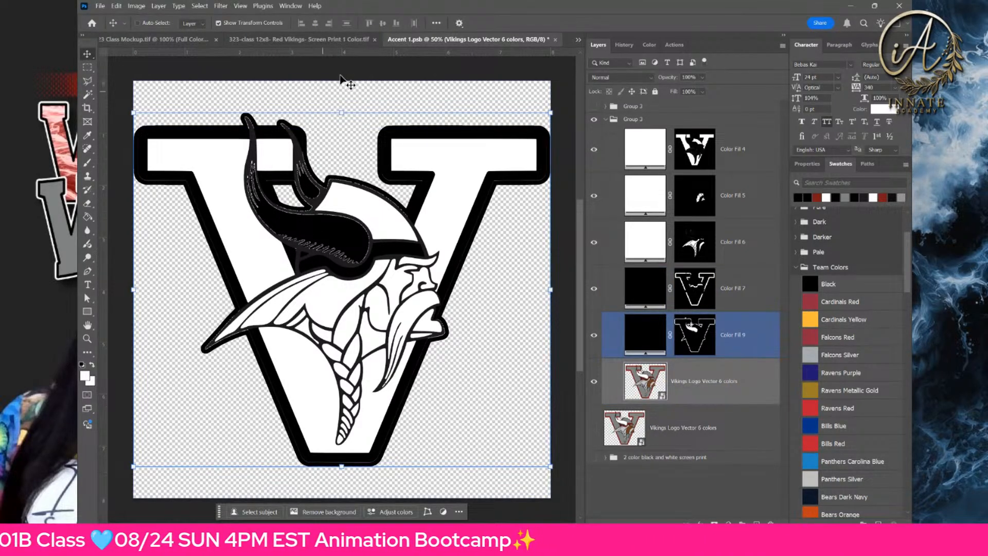
pyautogui.click(88, 94)
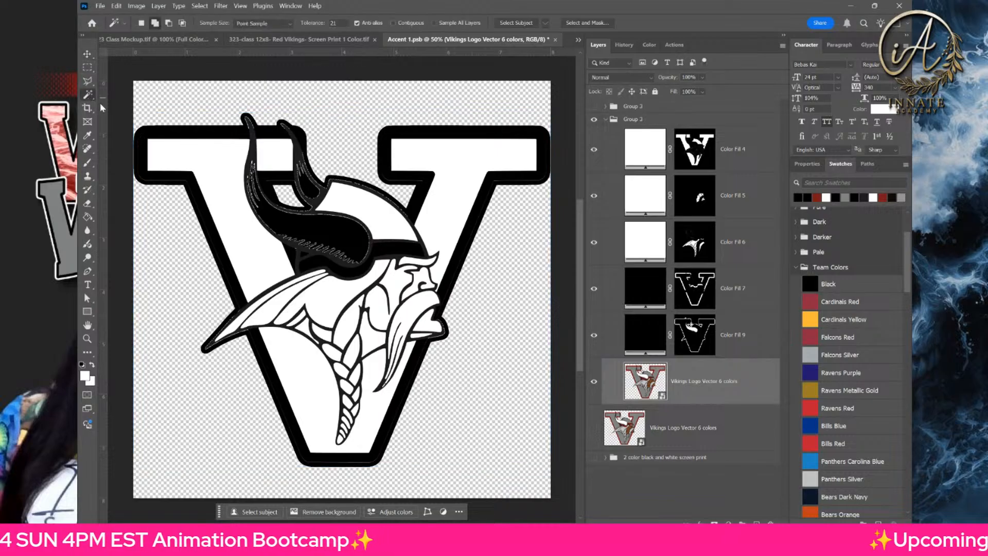
pyautogui.click(349, 246)
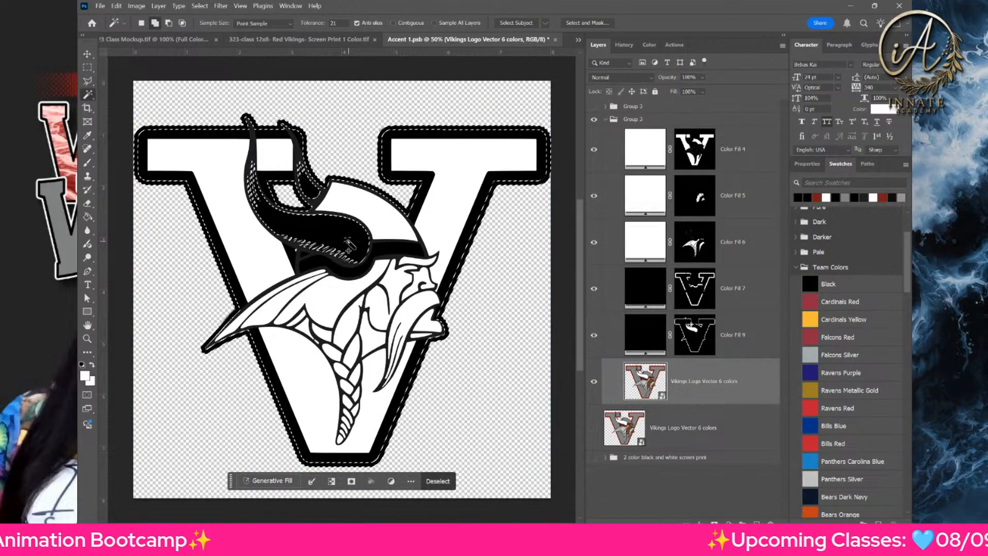
pyautogui.hotkey('ctrl', 'd')
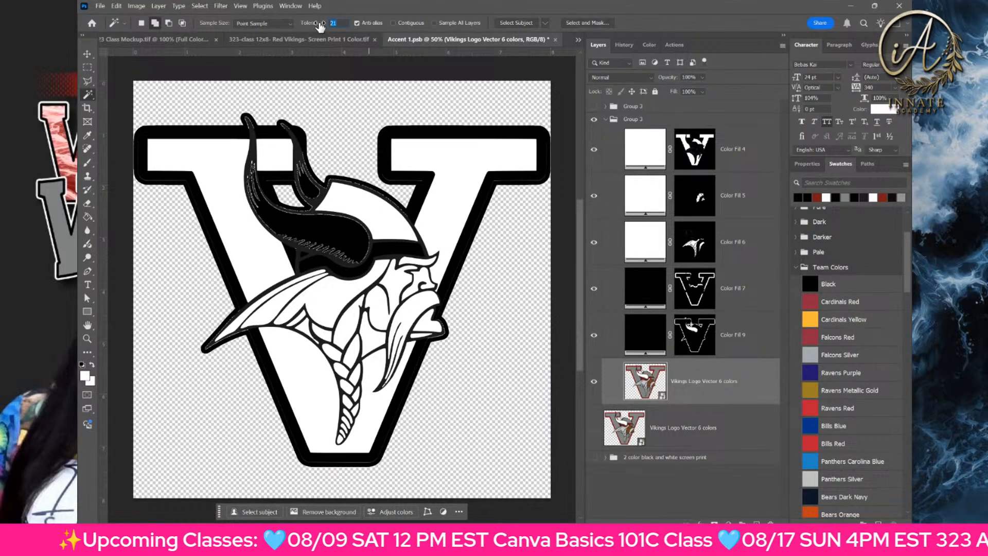
# - Using the Magic Wand at tolerance 5 with Contiguous on, select the large horn's interior and clear it from the Color Fill 9 mask
pyautogui.write('5')
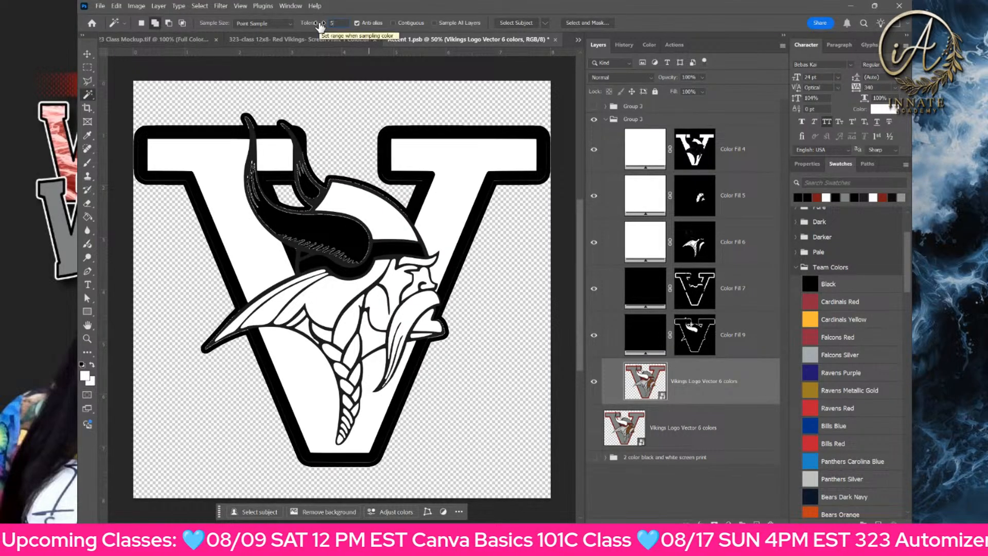
pyautogui.click(313, 230)
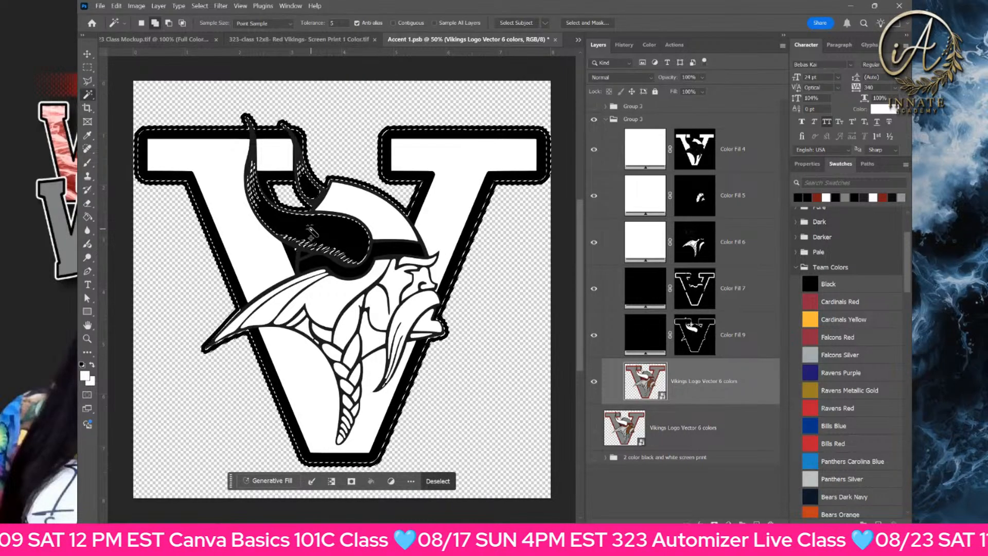
pyautogui.click(407, 24)
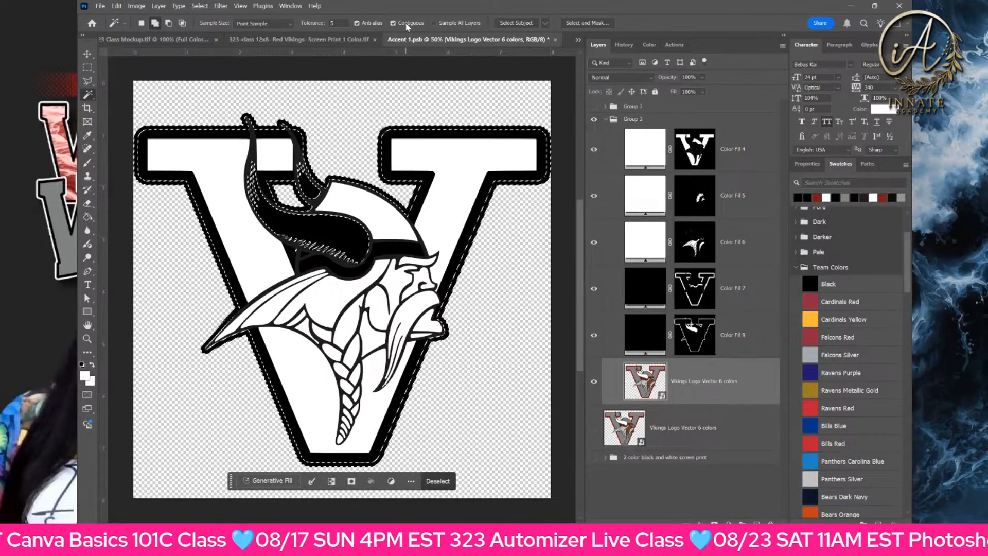
pyautogui.click(352, 234)
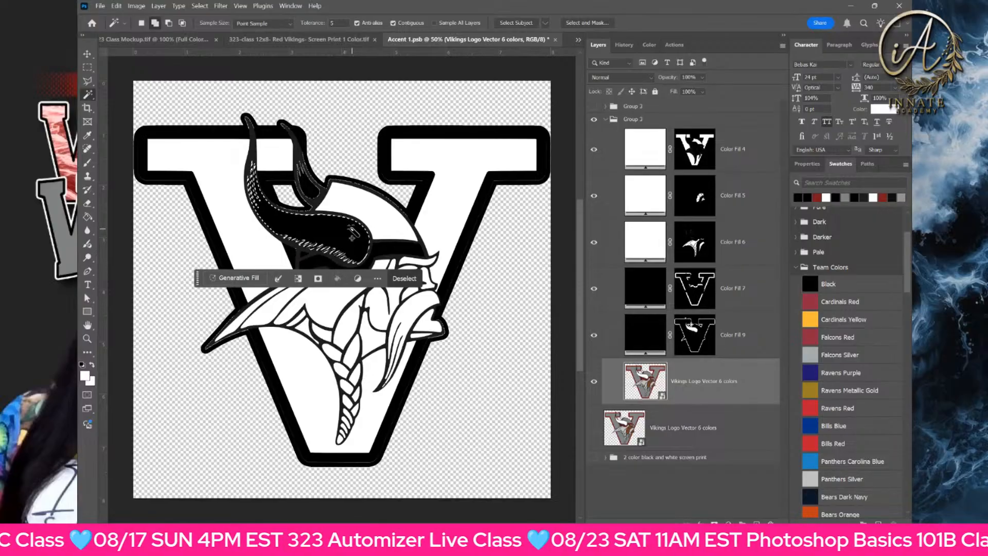
pyautogui.click(358, 235)
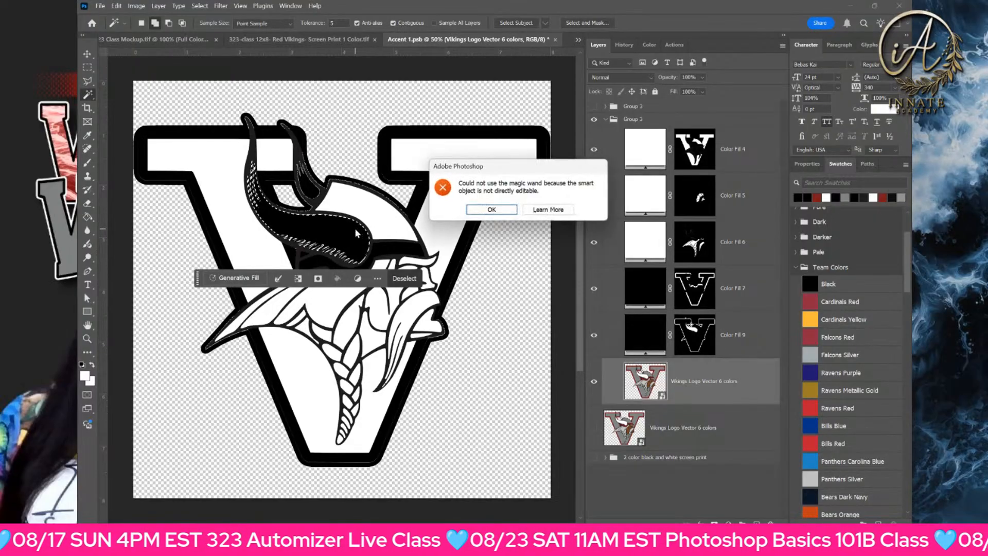
pyautogui.click(492, 214)
pyautogui.click(702, 348)
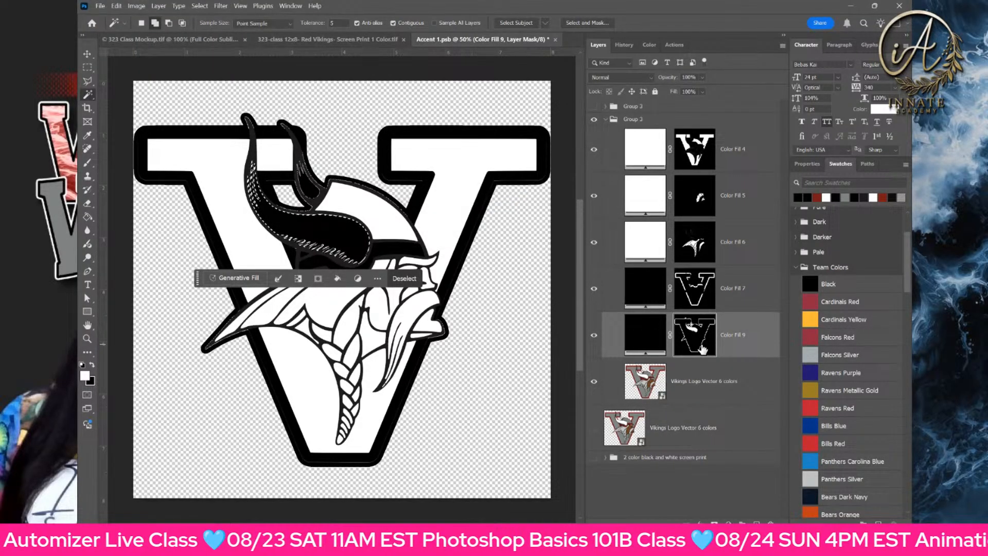
pyautogui.press('Delete')
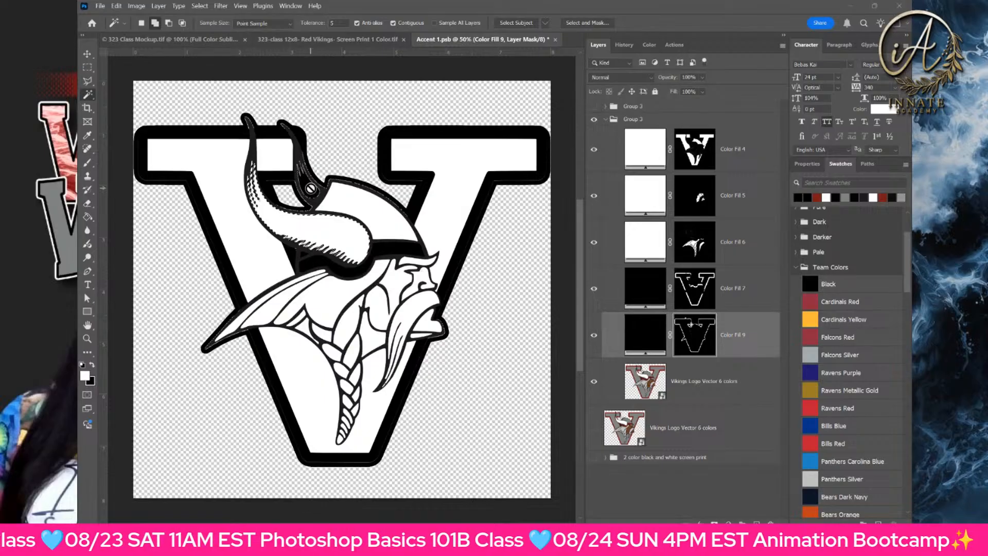
pyautogui.click(311, 188)
pyautogui.click(506, 214)
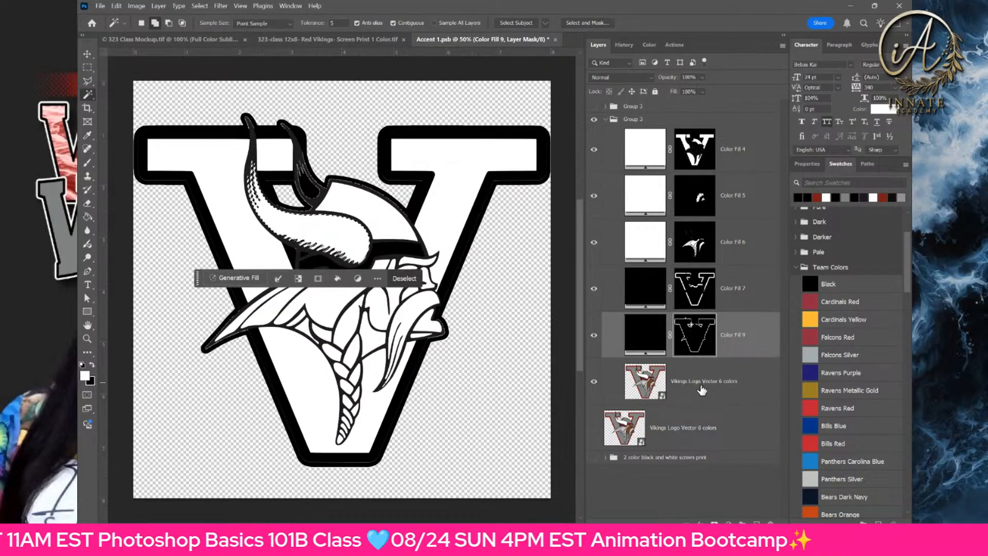
pyautogui.hotkey('alt', '[')
pyautogui.click(312, 193)
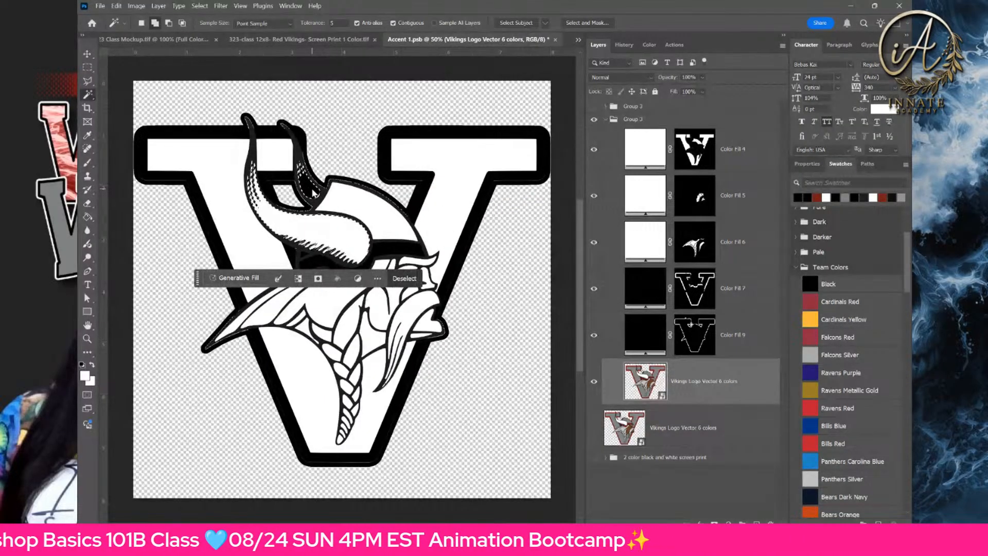
pyautogui.hotkey('ctrl', 'd')
pyautogui.press('Delete')
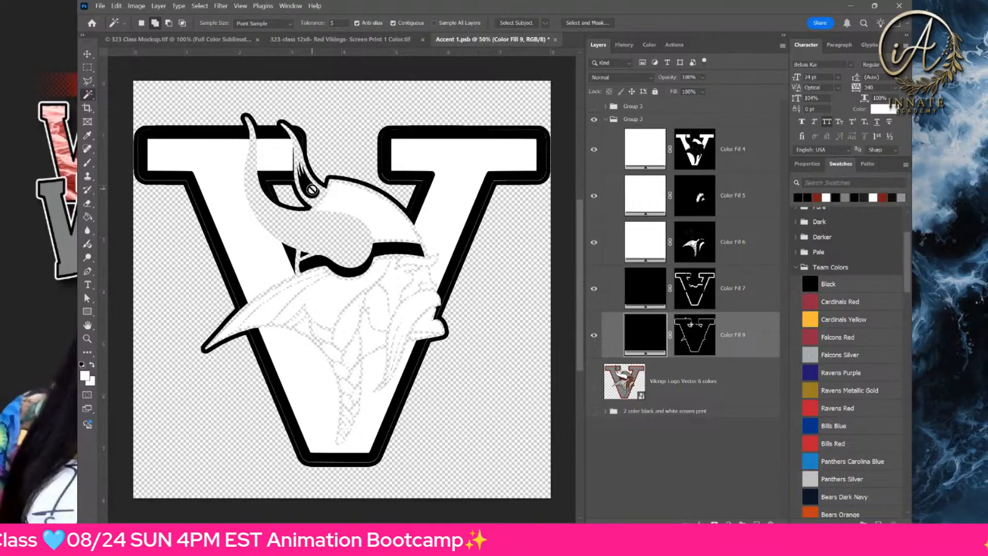
pyautogui.hotkey('ctrl', 'z')
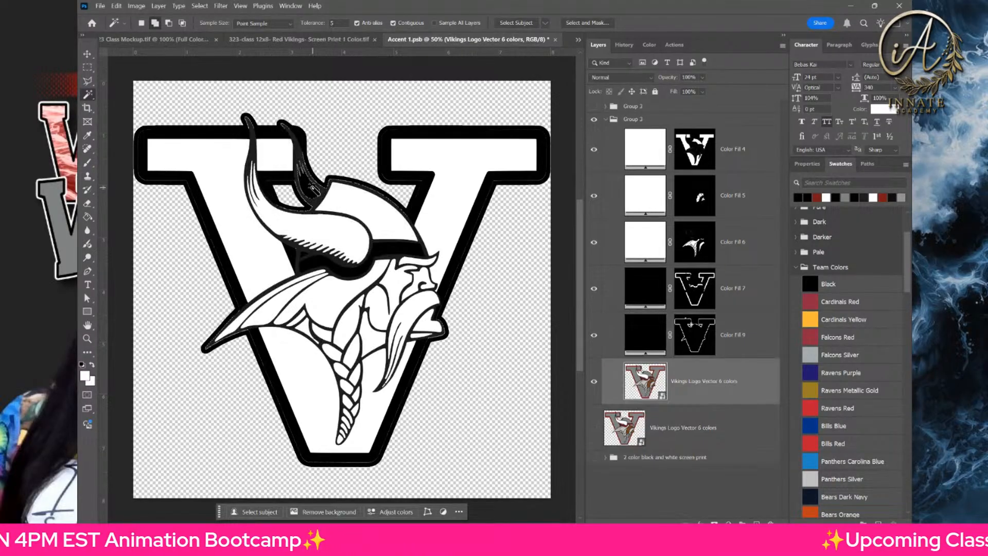
pyautogui.hotkey('ctrl', 'z')
# - Select the small horn's interior from the Vikings Logo Vector 6 colors layer, clear it from the Color Fill 9 mask, and deselect
pyautogui.click(310, 193)
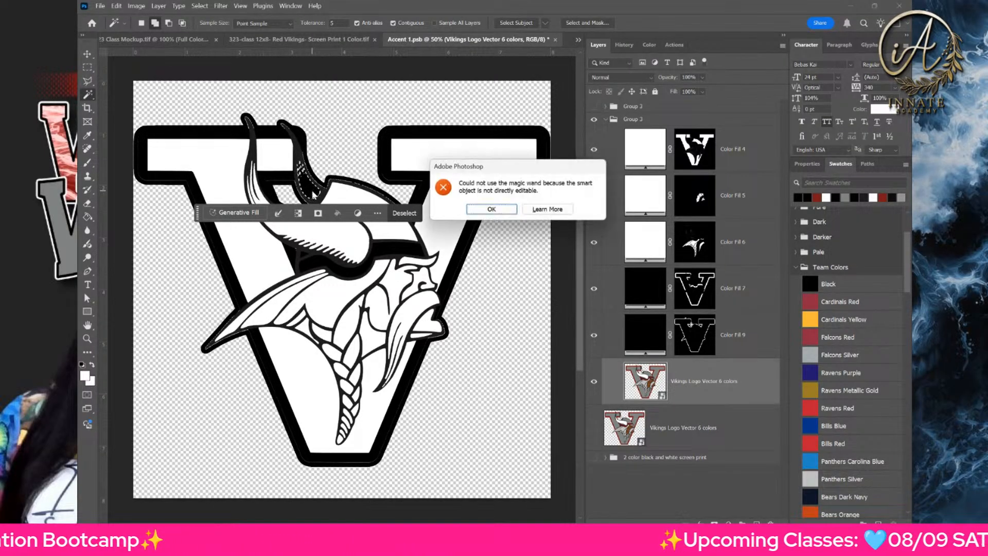
pyautogui.click(491, 210)
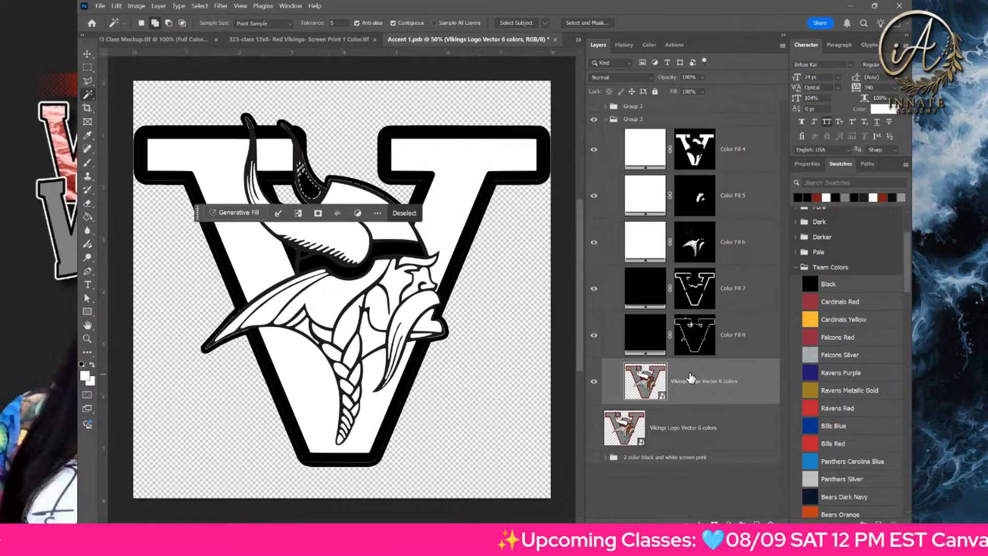
pyautogui.click(692, 340)
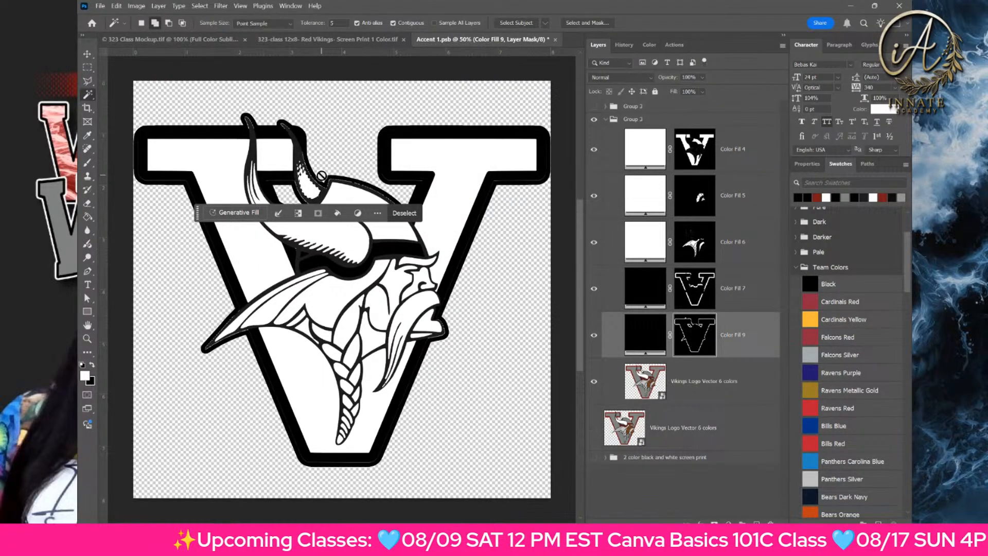
pyautogui.click(705, 390)
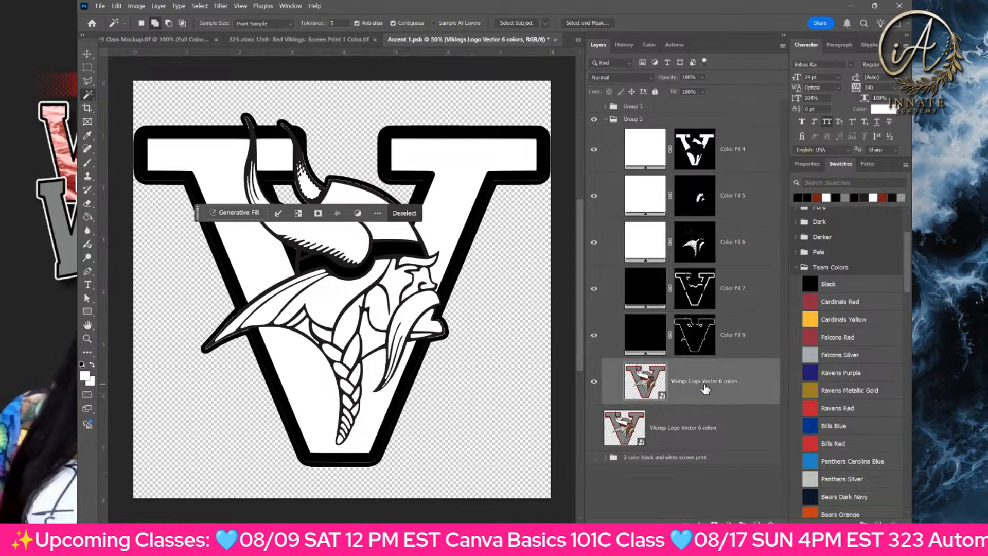
pyautogui.hotkey('ctrl', 'd')
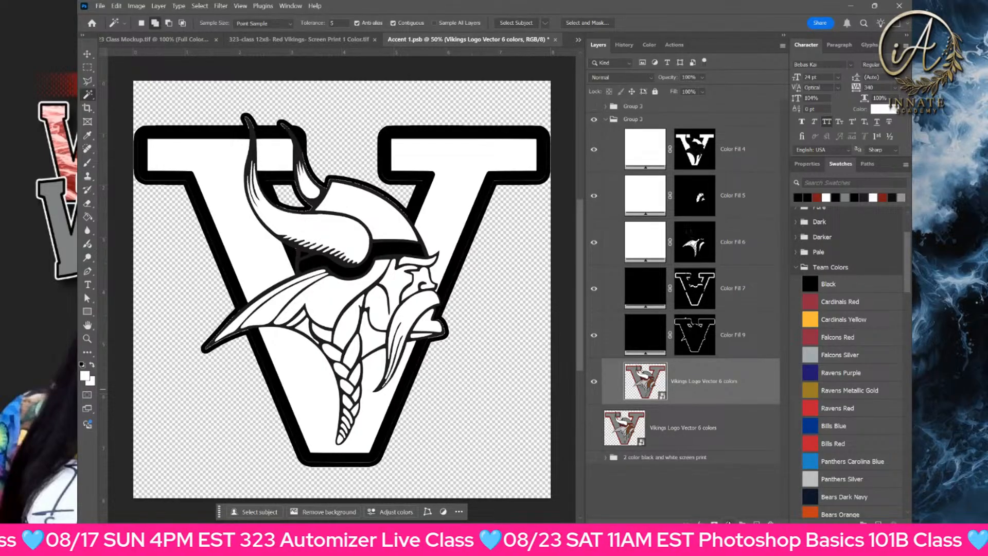
# - Set the Color Fill 9 and Color Fill 7 colors to #201c1e, sampled from the dark area beneath the large horn
pyautogui.click(651, 341)
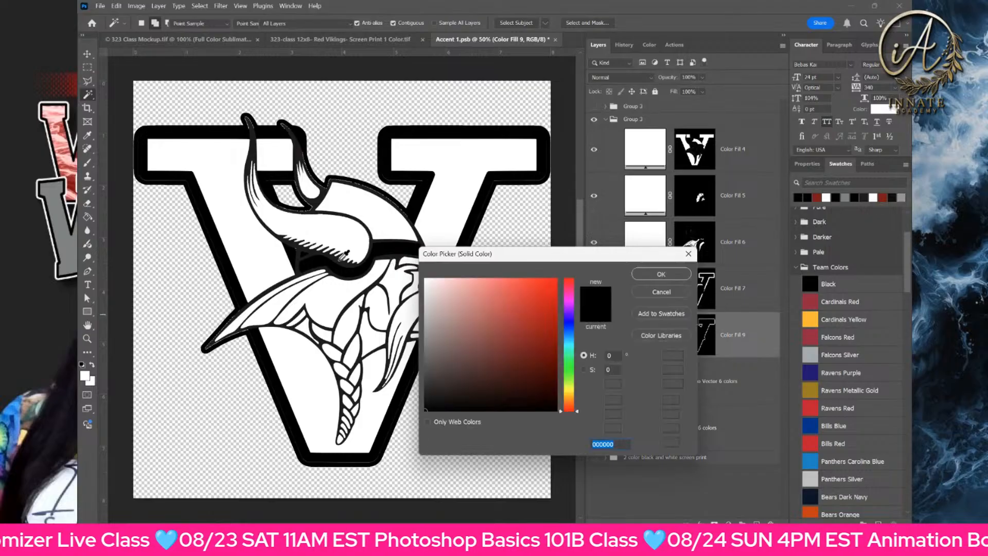
pyautogui.click(345, 258)
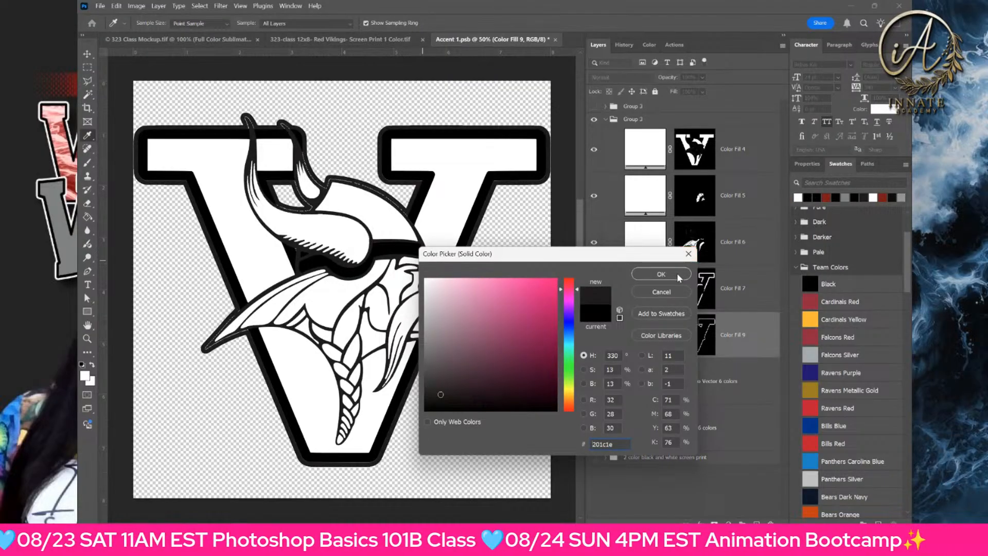
pyautogui.click(662, 274)
pyautogui.doubleClick(647, 301)
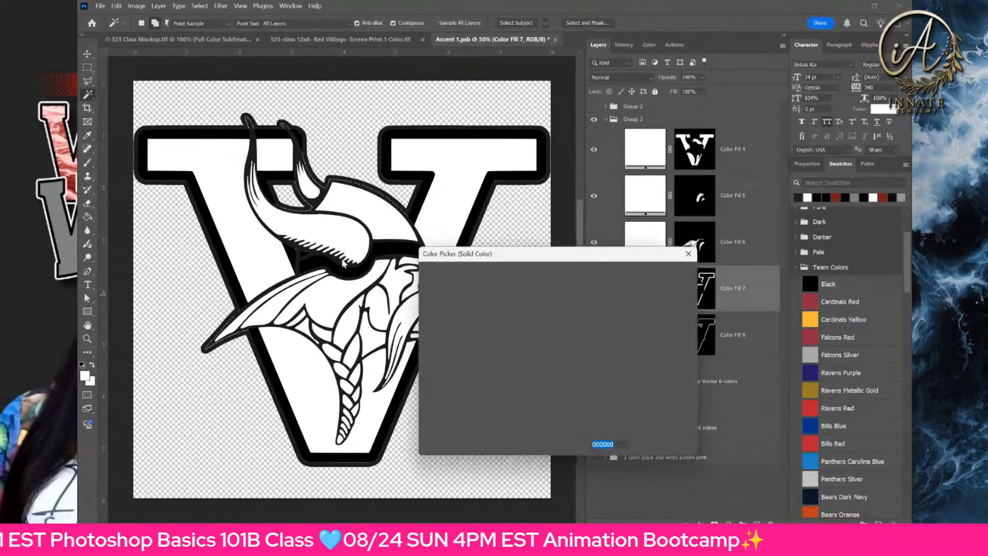
pyautogui.click(337, 258)
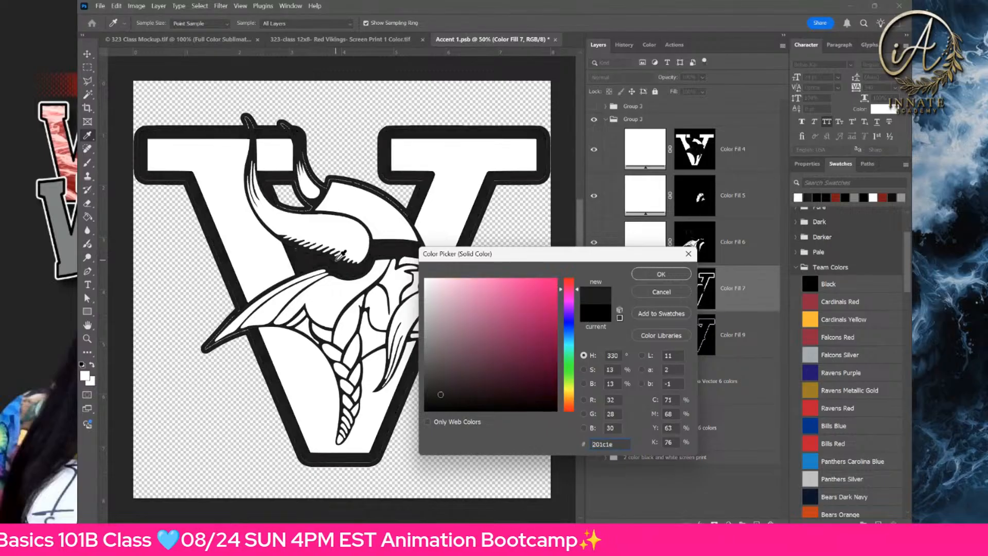
pyautogui.click(654, 273)
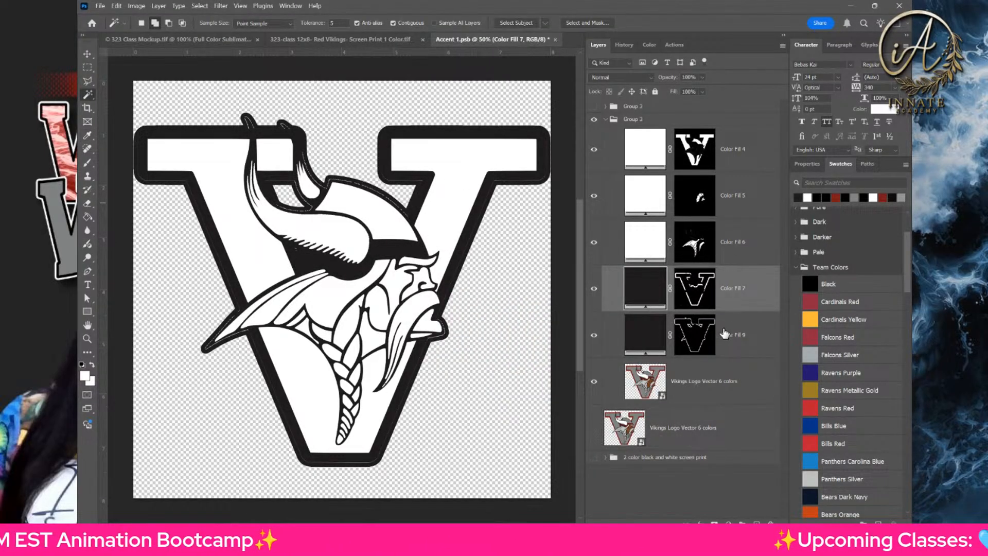
# - Compare the logo with and without Color Fill 9, and open the Stroke settings for that layer
pyautogui.click(704, 340)
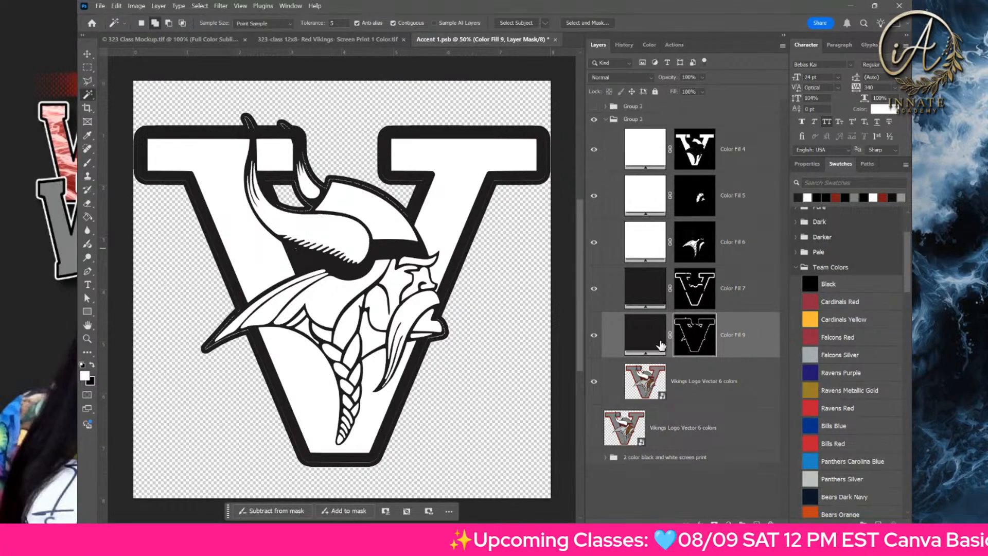
pyautogui.click(594, 337)
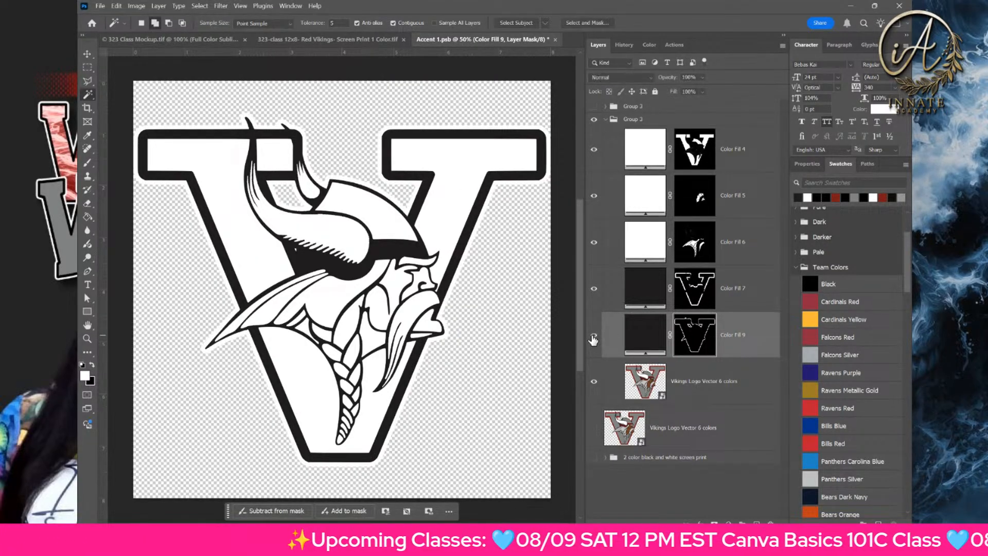
pyautogui.click(594, 337)
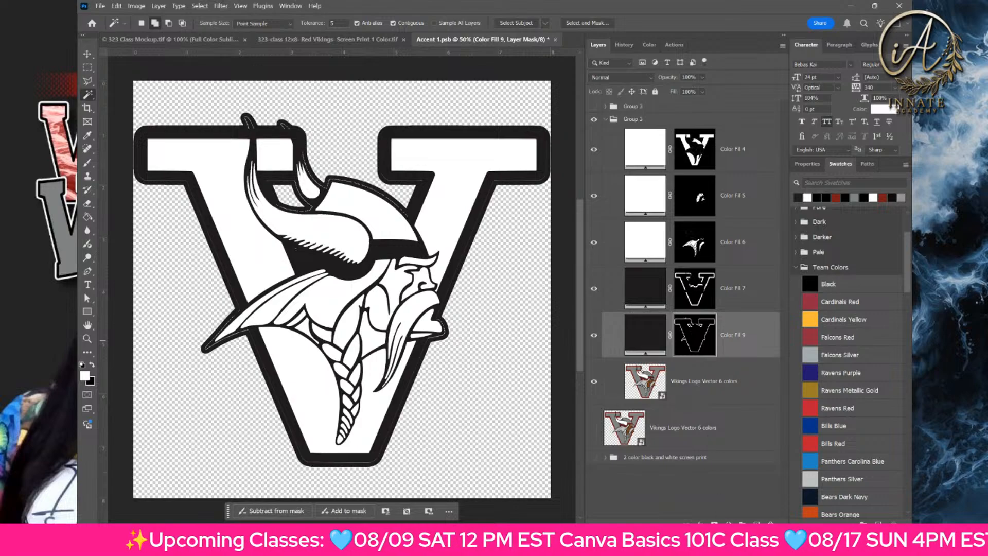
pyautogui.click(699, 524)
pyautogui.click(710, 444)
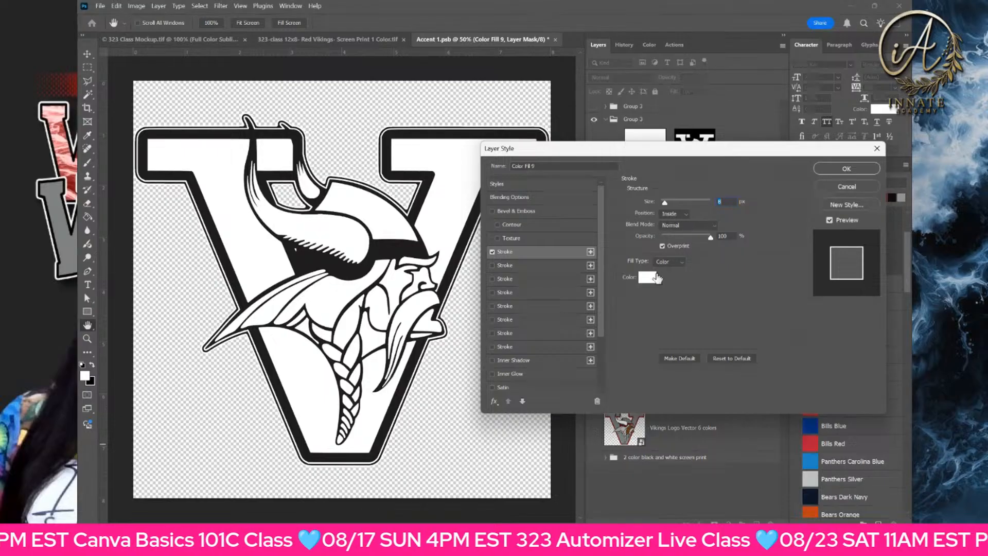
# - Make the inside stroke of Color Fill 9 black (000000) and add a second stroke of 2 px positioned outside
pyautogui.click(648, 277)
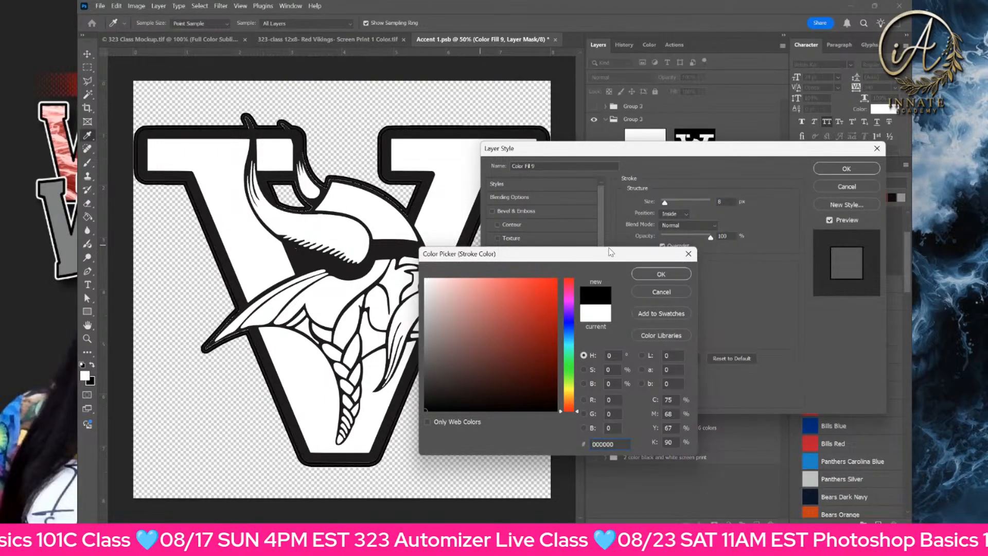
pyautogui.click(661, 274)
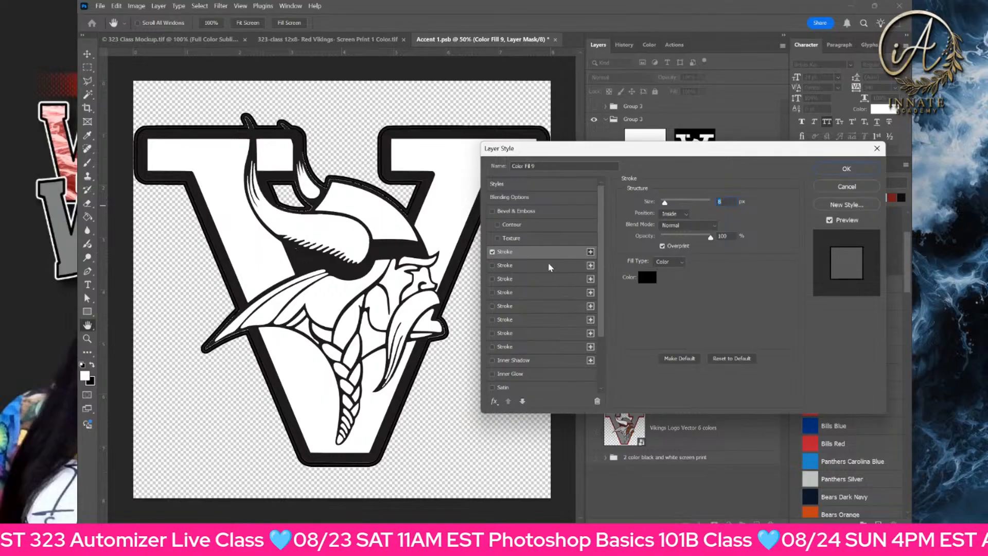
pyautogui.click(591, 251)
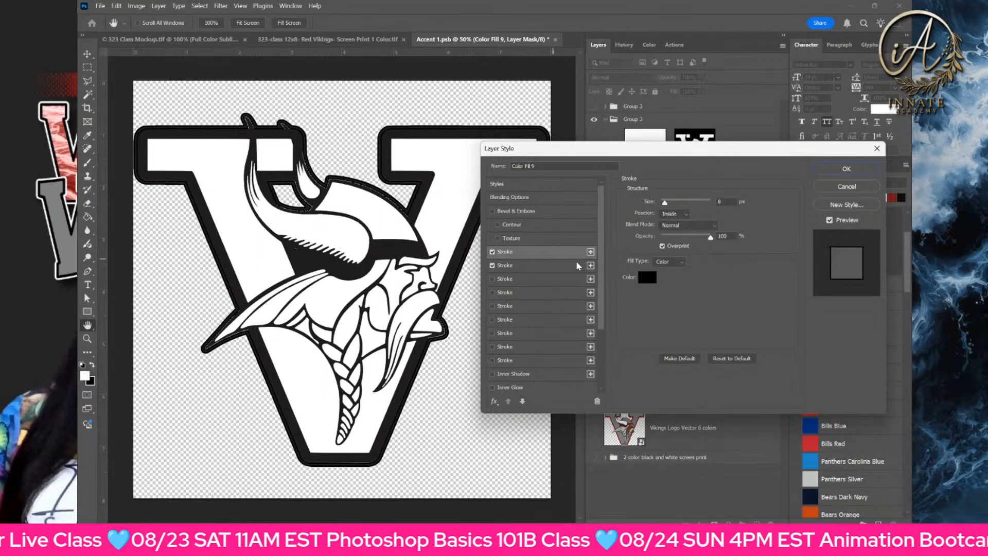
pyautogui.click(566, 265)
pyautogui.click(673, 213)
pyautogui.click(674, 225)
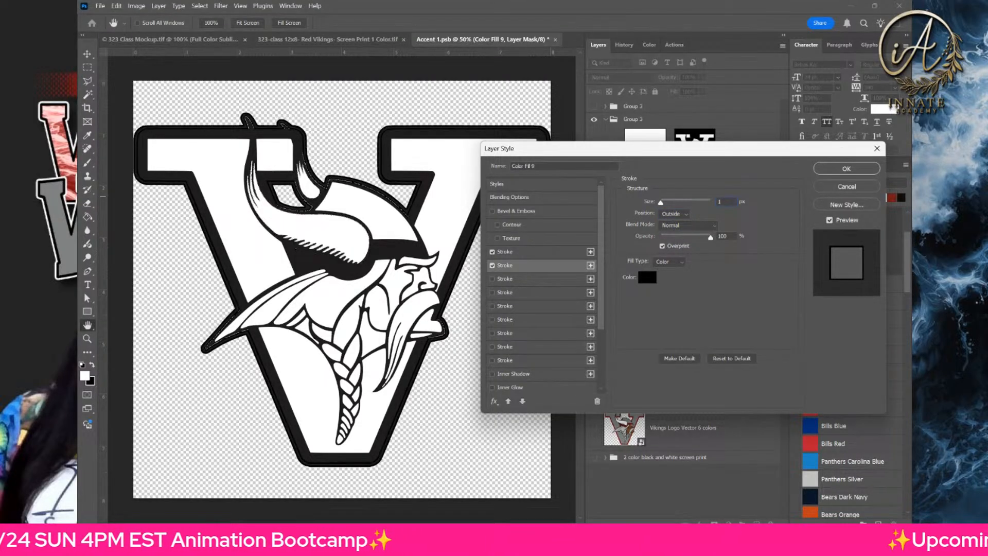
pyautogui.write('2')
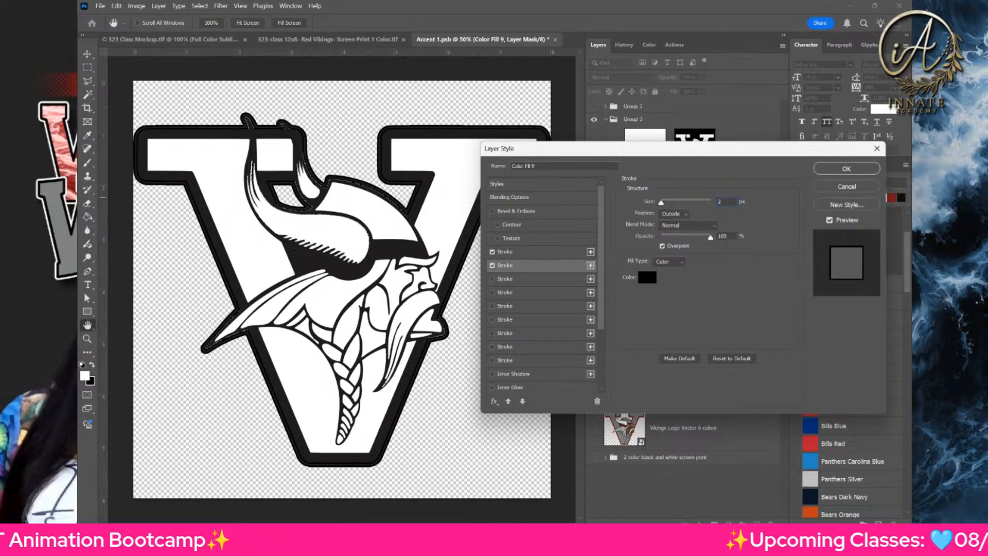
pyautogui.click(838, 170)
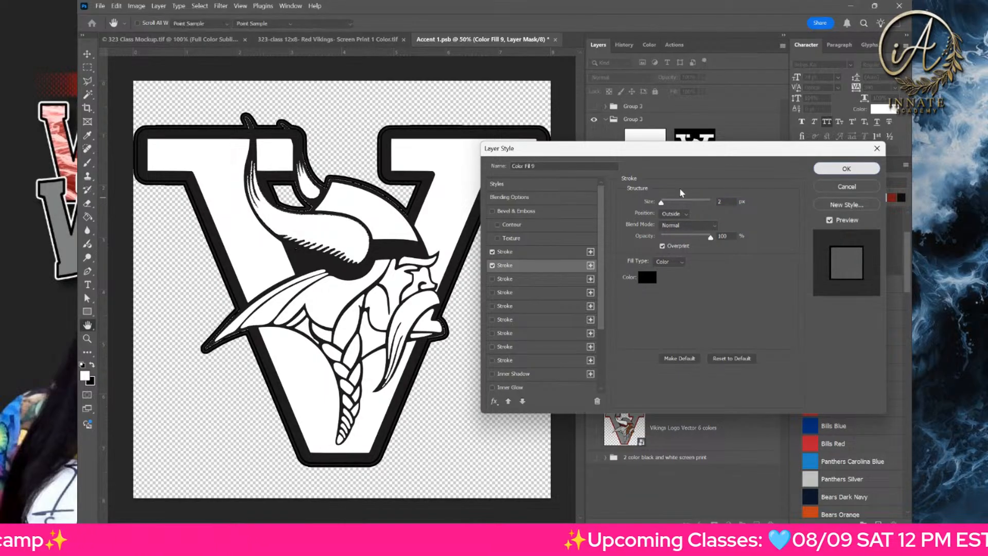
# - Move Color Fill 9 to the top of Group 3 and recolor both its strokes with the dark outline color 201c1e sampled from the logo
pyautogui.moveTo(739, 334); pyautogui.dragTo(715, 141)
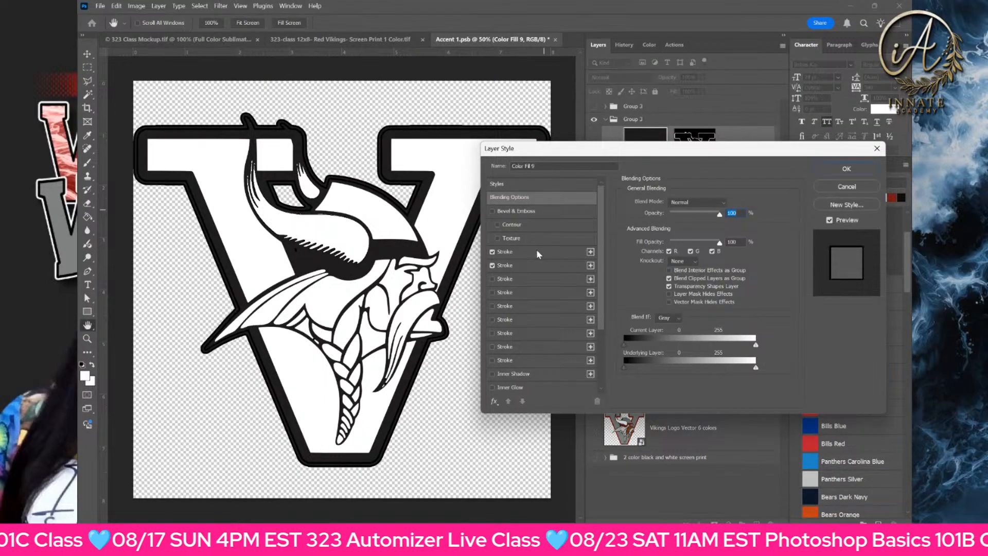
pyautogui.click(546, 252)
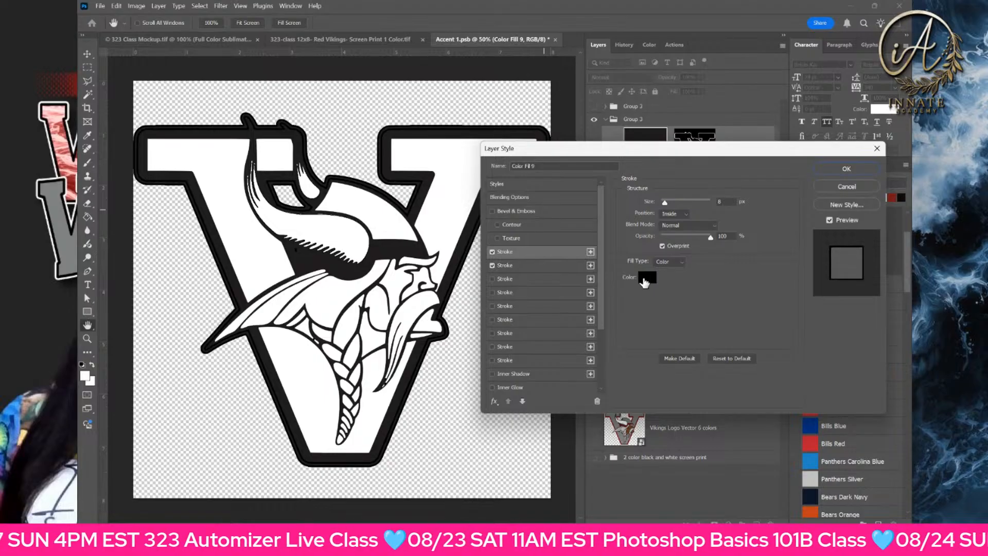
pyautogui.click(646, 278)
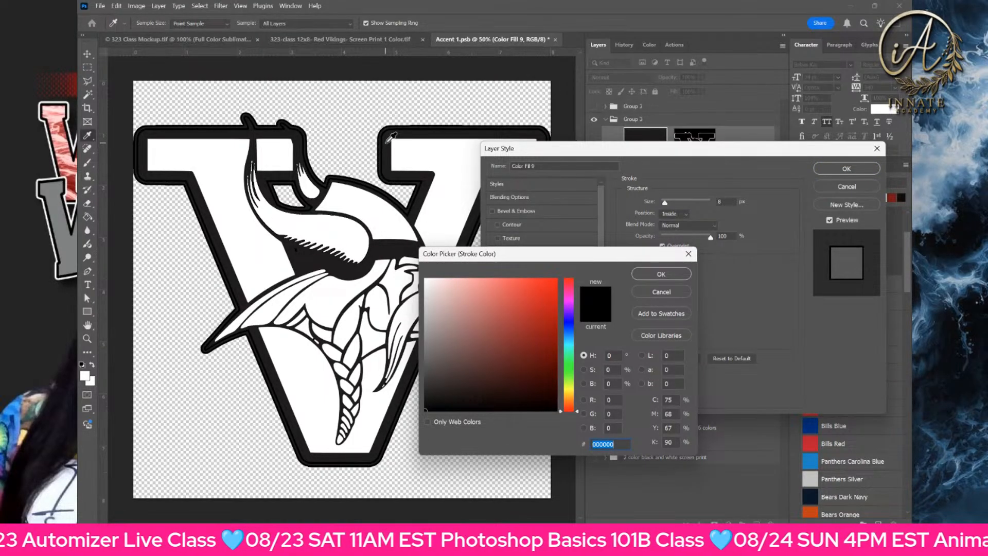
pyautogui.click(662, 271)
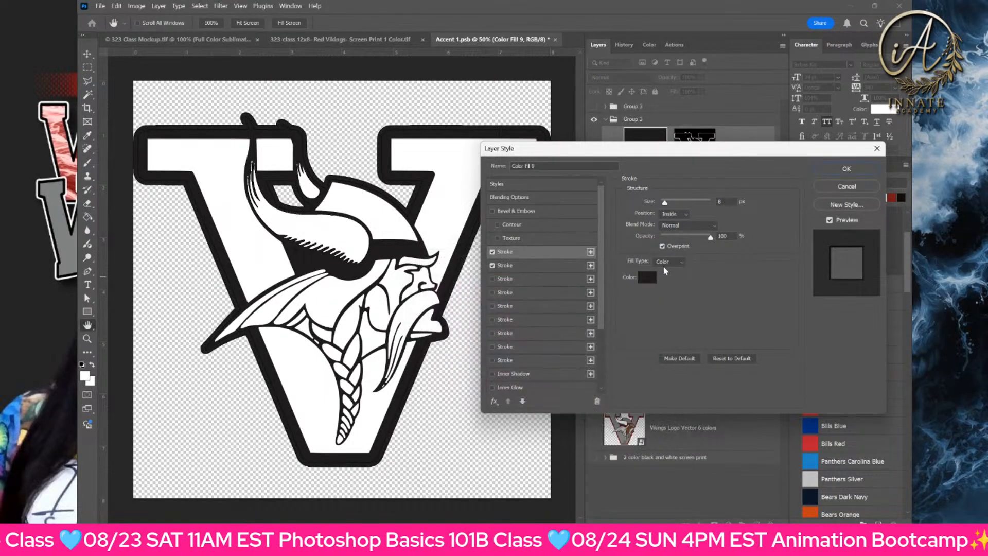
pyautogui.click(555, 266)
pyautogui.click(648, 278)
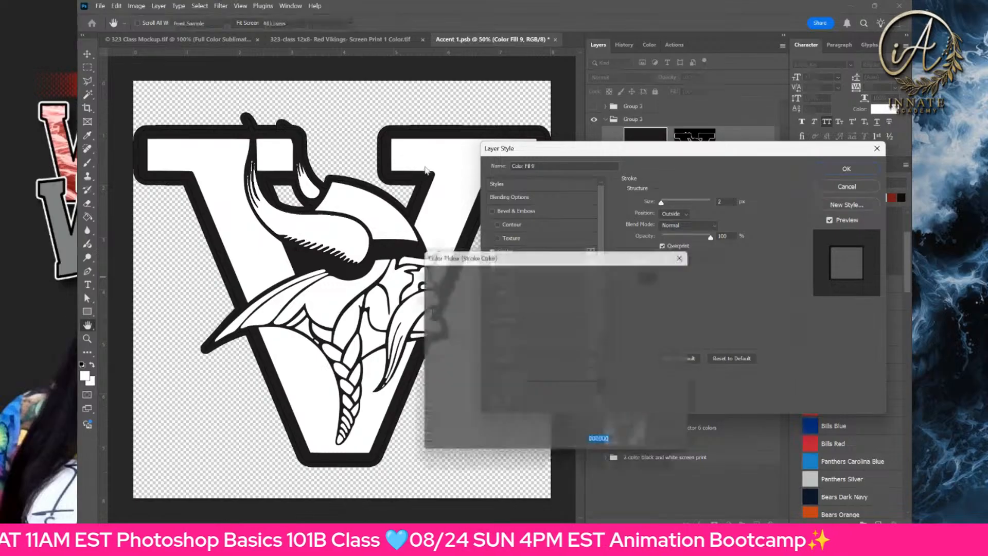
pyautogui.click(395, 135)
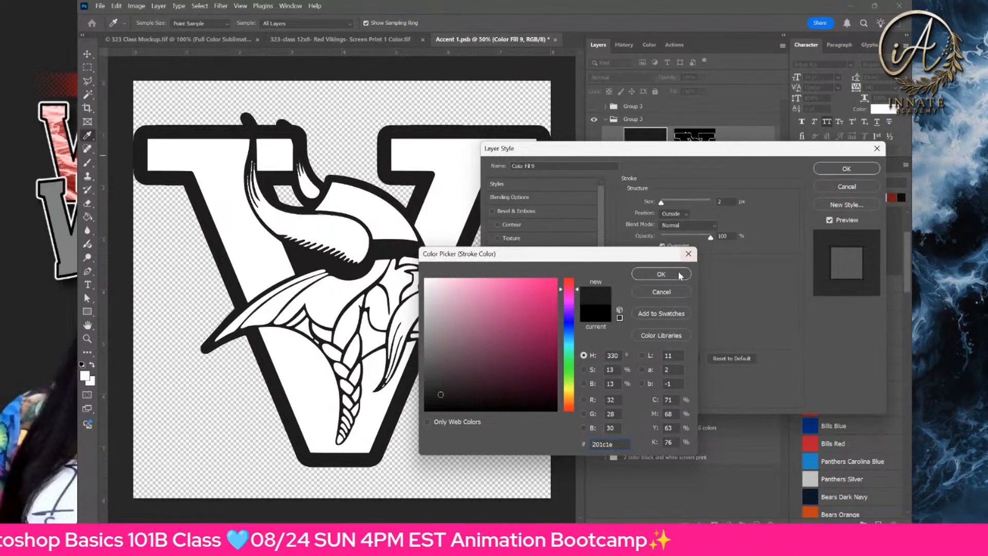
pyautogui.click(661, 273)
pyautogui.click(857, 172)
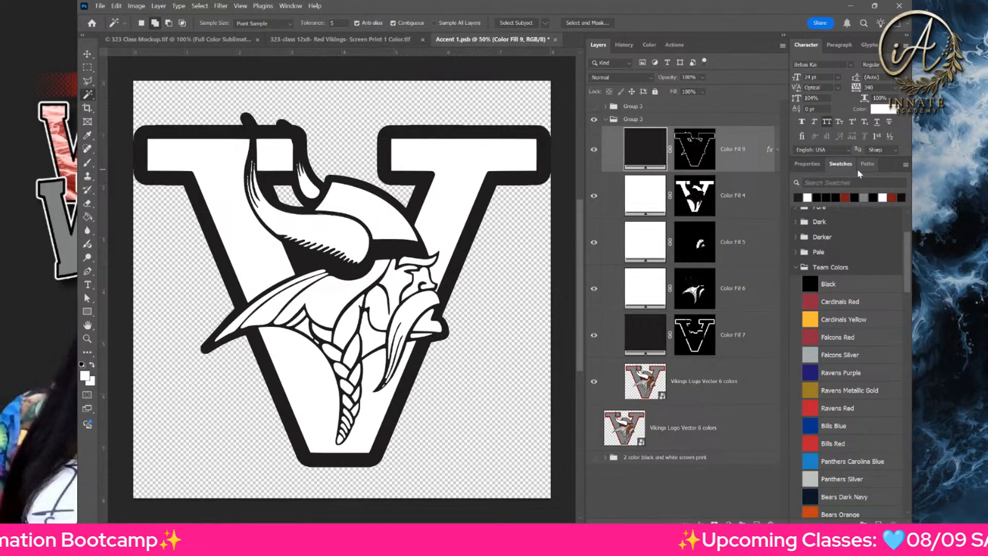
# - Save and close Accent 1.psb, and hide the Color Fill 22 layer in the screen print document
pyautogui.hotkey('ctrl', 's')
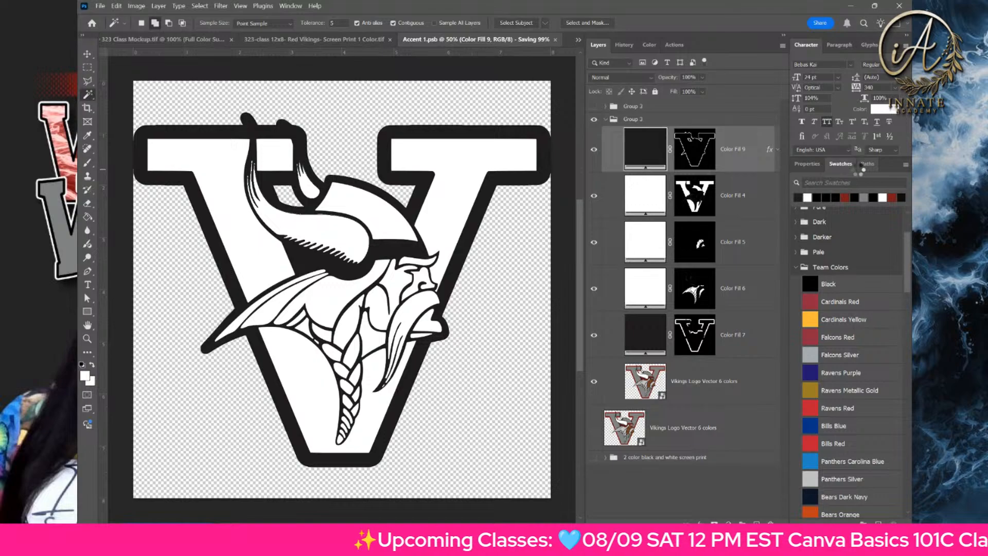
pyautogui.hotkey('ctrl', 'w')
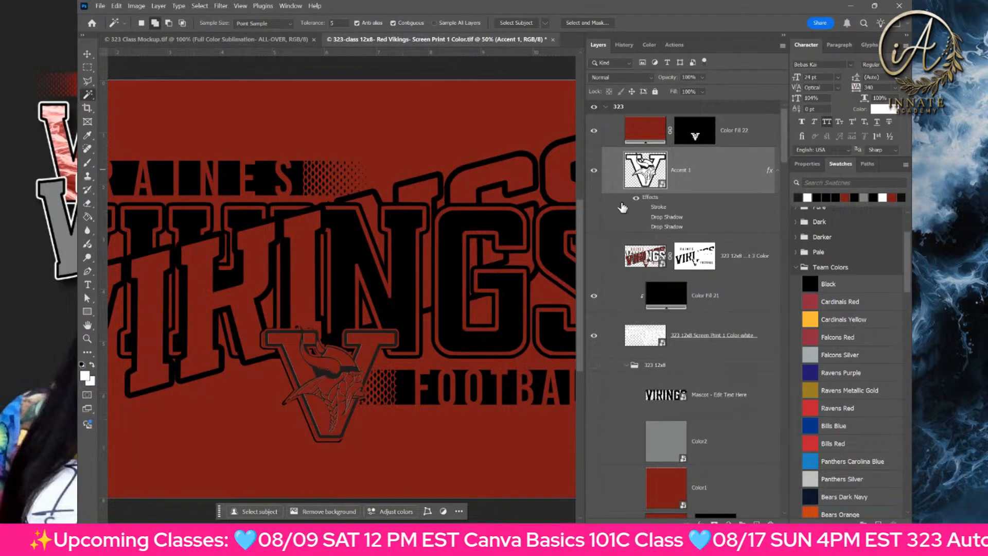
pyautogui.click(597, 136)
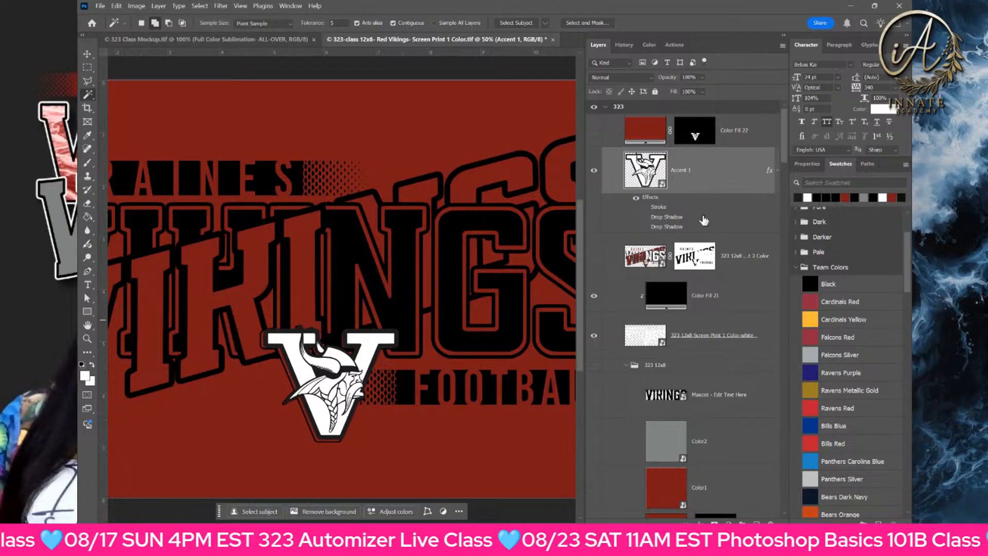
# - Enlarge the Accent 1 logo to about 34.63% and reposition it below the VIKINGS lettering beside FOOTBALL
pyautogui.click(703, 342)
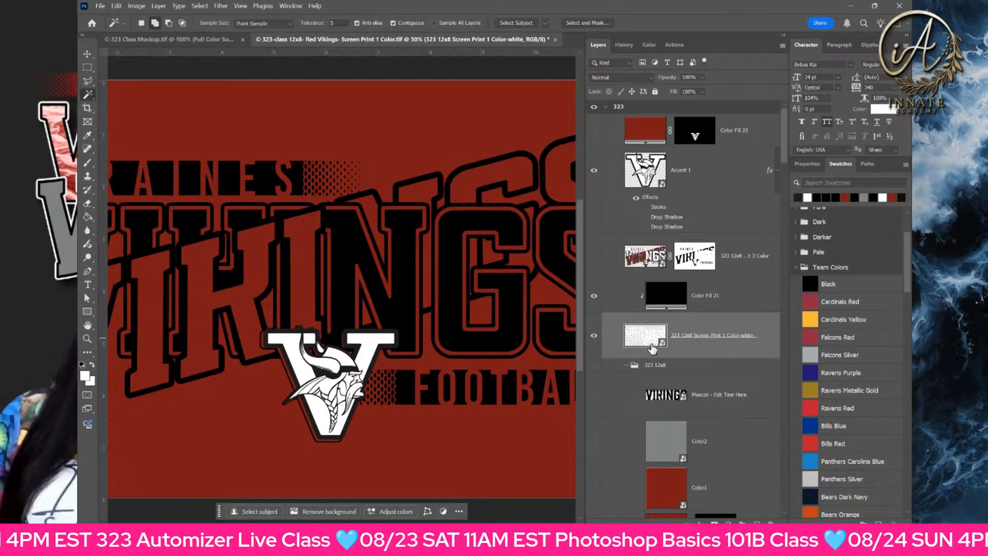
pyautogui.click(706, 182)
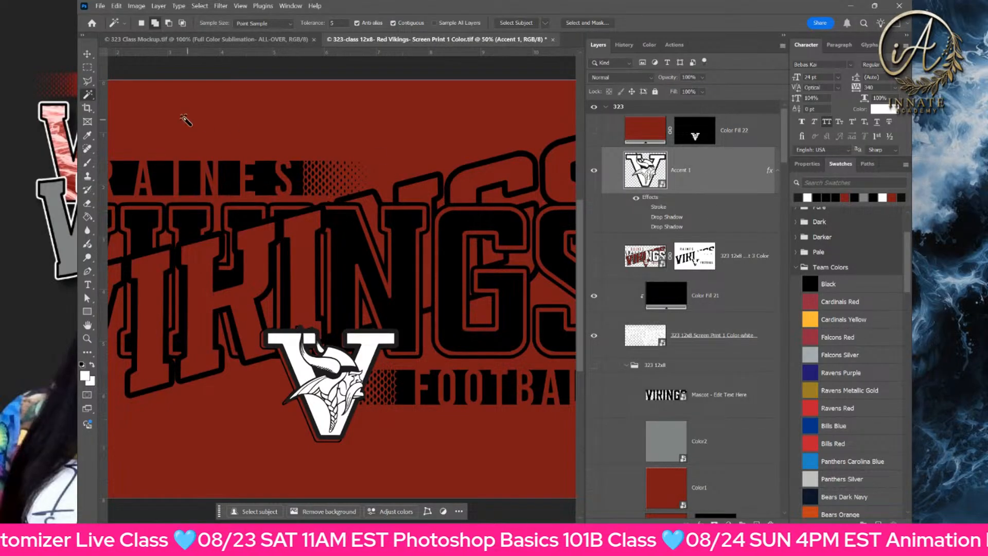
pyautogui.click(89, 56)
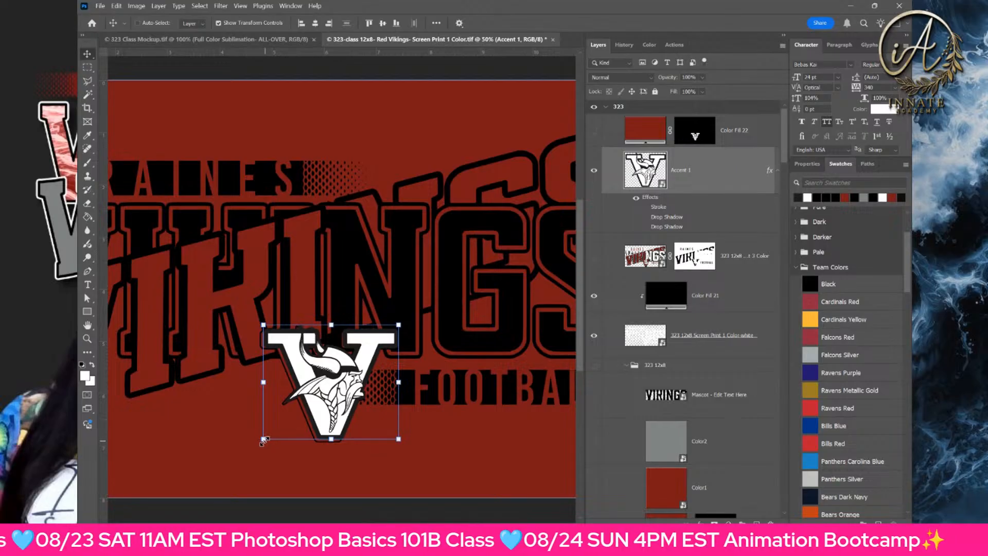
pyautogui.moveTo(261, 445); pyautogui.dragTo(259, 444)
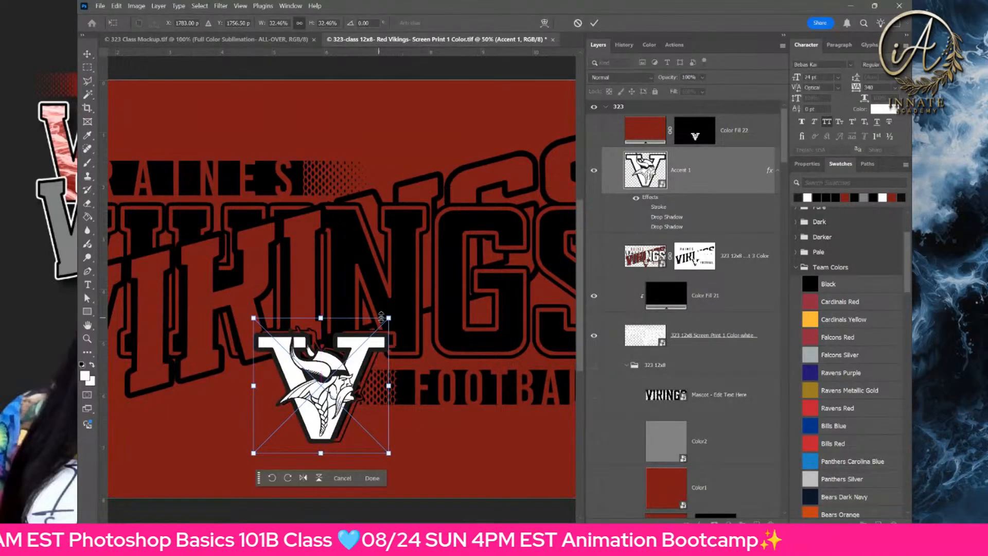
pyautogui.moveTo(388, 318); pyautogui.dragTo(415, 311)
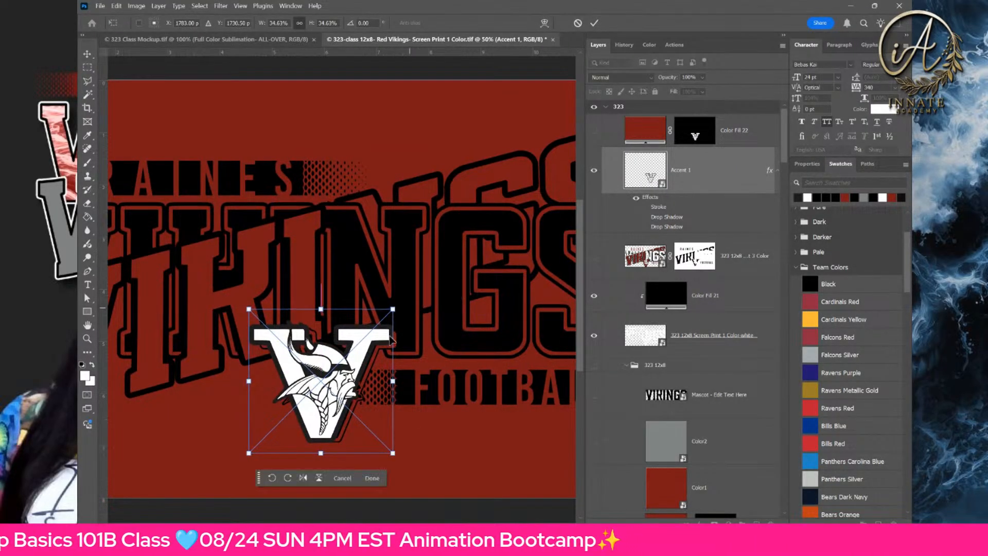
pyautogui.moveTo(379, 354); pyautogui.dragTo(386, 359)
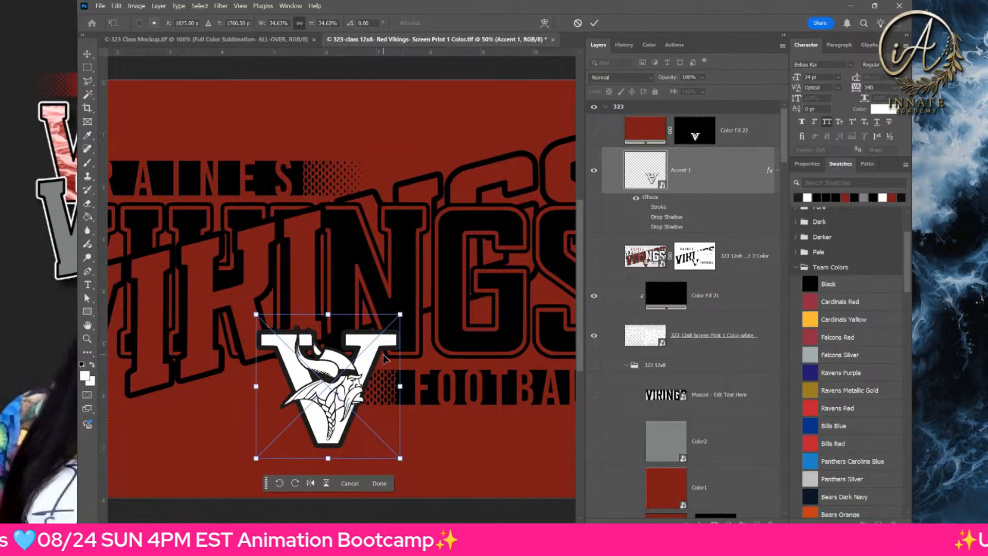
pyautogui.press('Return')
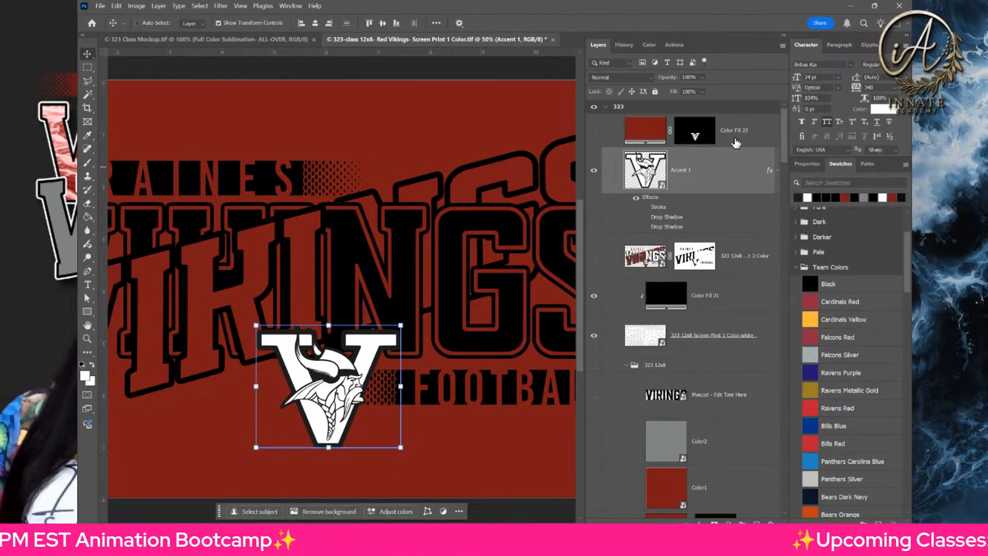
# - Delete the layer mask of Color Fill 22
pyautogui.click(731, 136)
pyautogui.rightClick(713, 138)
pyautogui.click(723, 154)
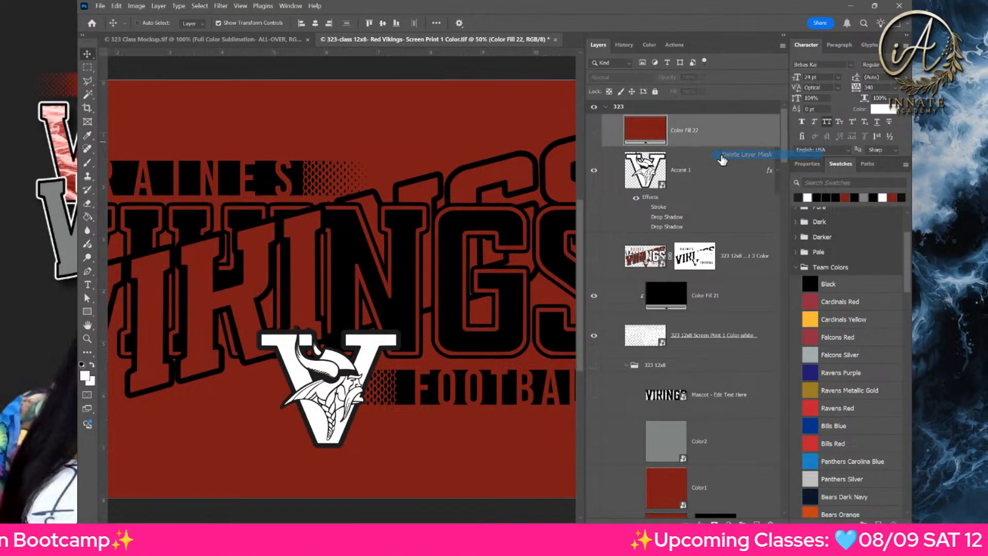
# - Select all white areas of the Accent 1 logo using the Magic Wand with Contiguous turned off
pyautogui.click(701, 170)
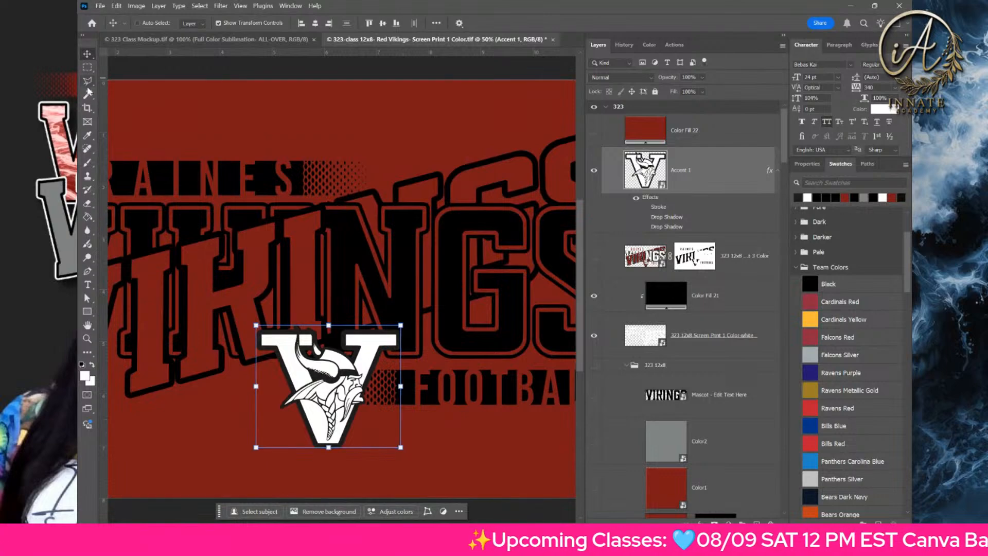
pyautogui.click(88, 94)
pyautogui.click(368, 342)
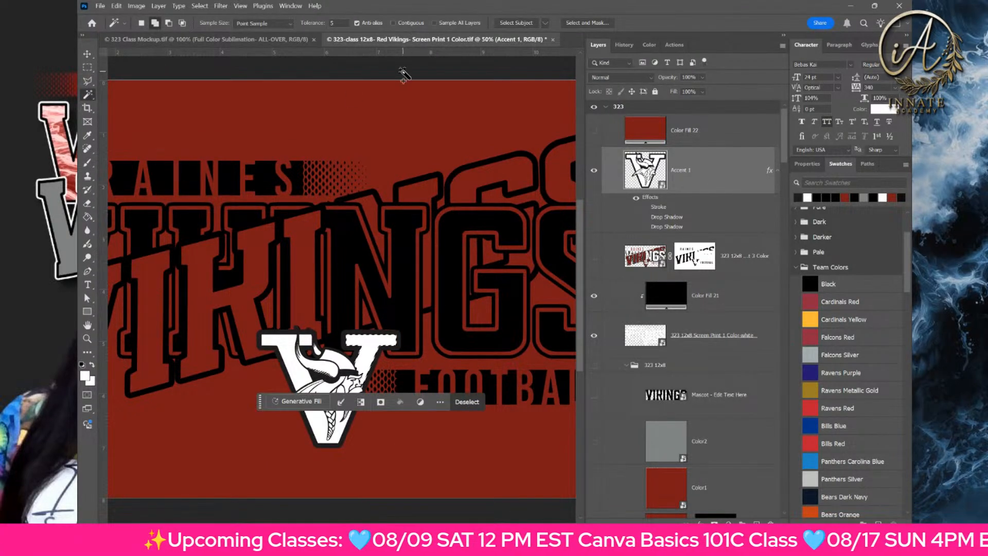
pyautogui.hotkey('ctrl', 'd')
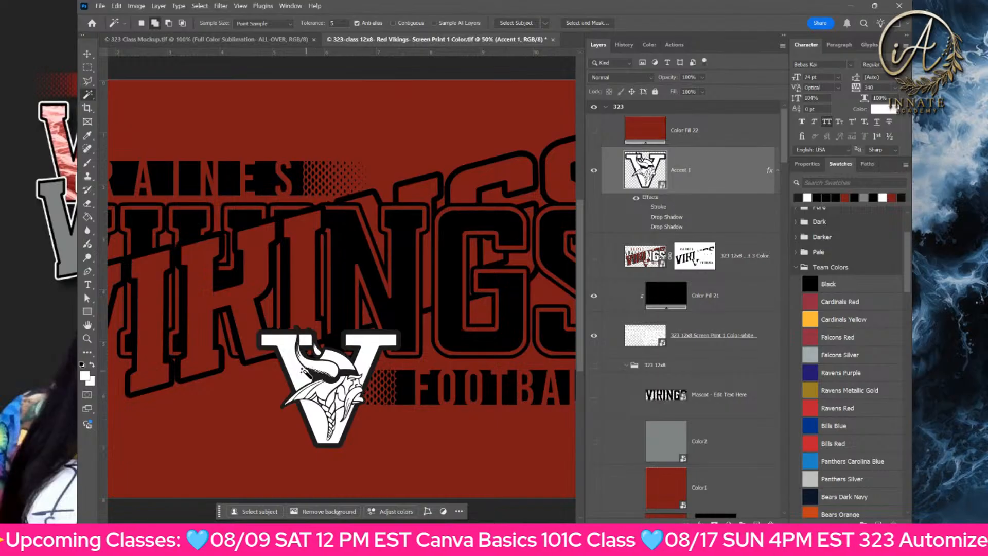
pyautogui.click(300, 380)
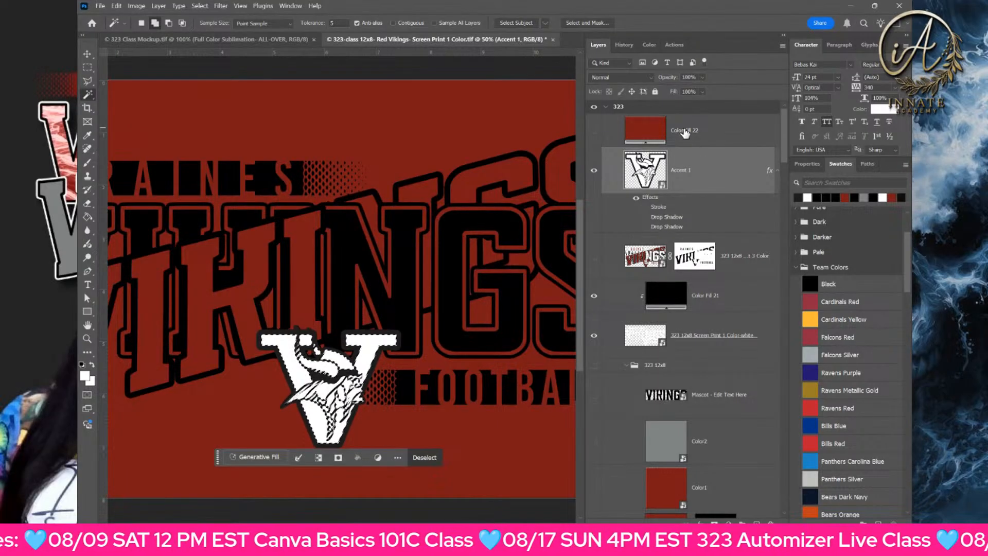
# - Show Color Fill 22 and add a layer mask to it from the selected white logo areas
pyautogui.click(594, 131)
pyautogui.click(684, 133)
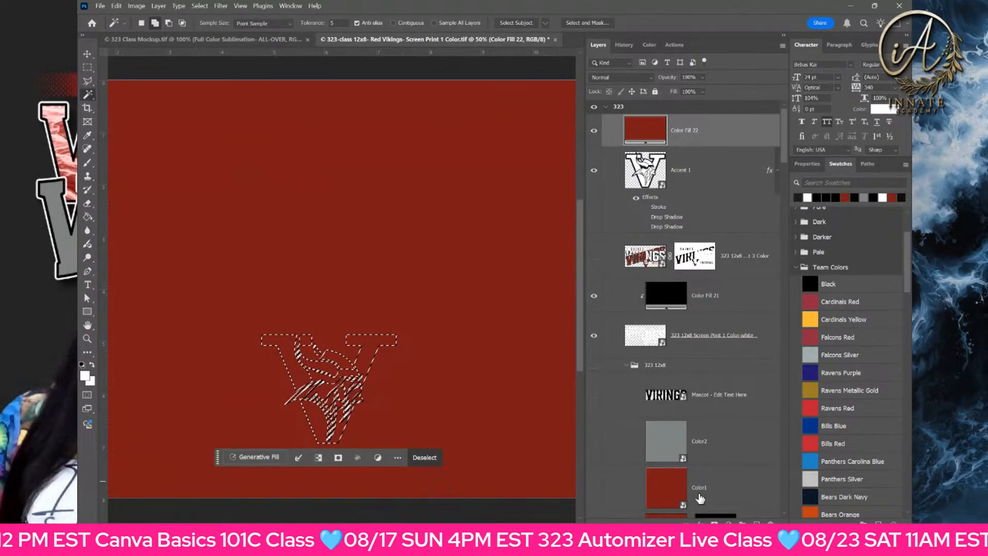
pyautogui.click(714, 524)
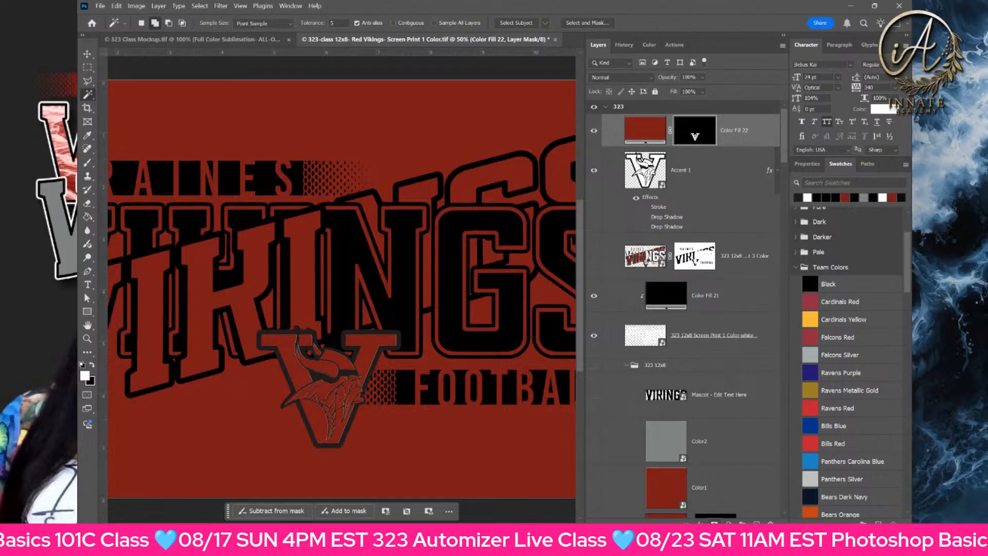
# - Duplicate the black Color Fill 21 layer directly above Accent 1 and clip the copy to the logo
pyautogui.click(670, 183)
pyautogui.click(708, 302)
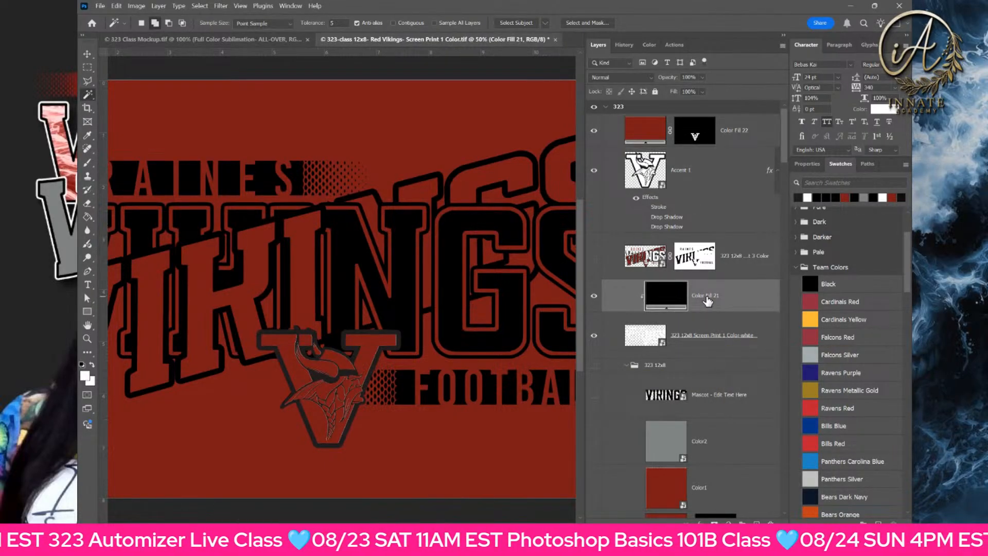
pyautogui.moveTo(708, 301); pyautogui.dragTo(696, 172)
pyautogui.rightClick(696, 173)
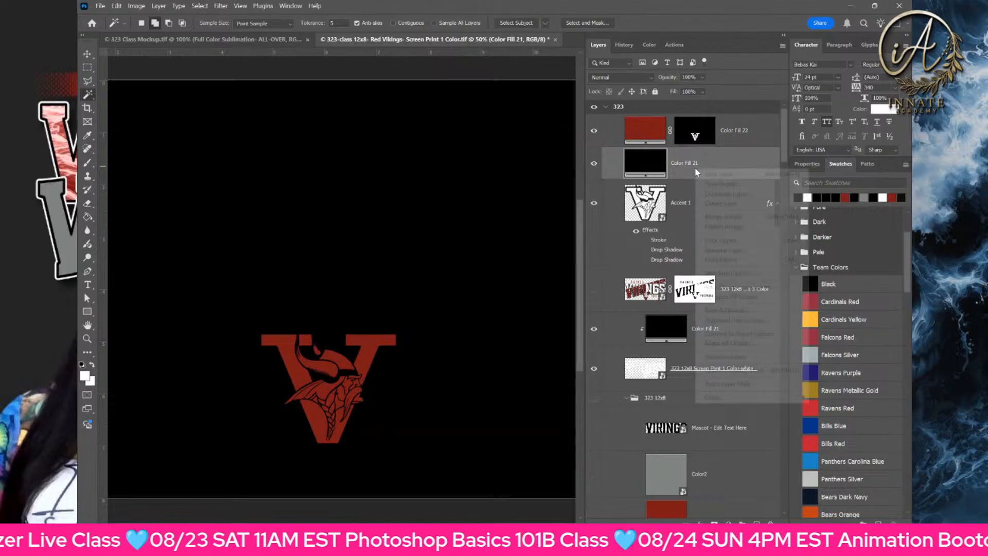
pyautogui.click(740, 374)
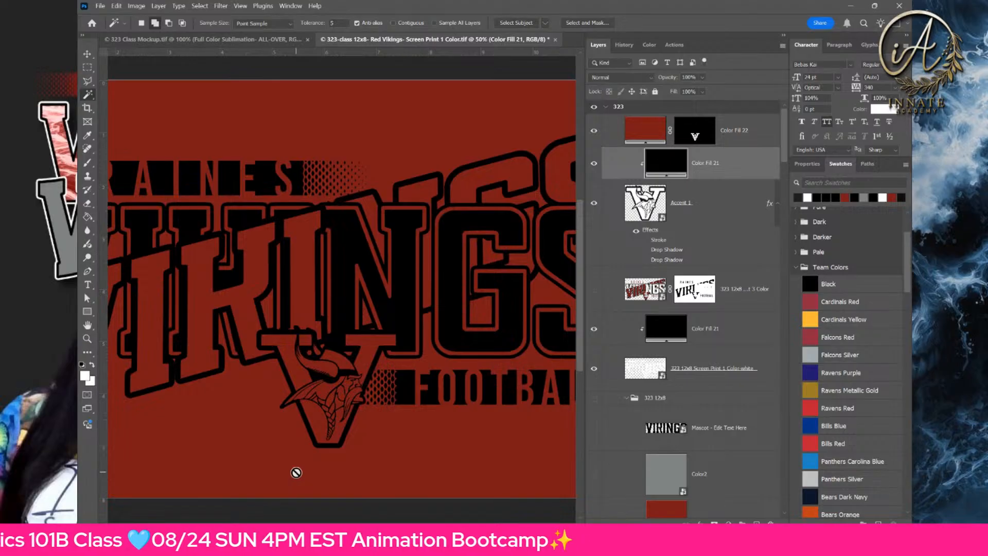
# - Group all layers from Color Fill 22 down to the 323 12x8 Screen Print 1 Color-white layer
pyautogui.hotkey('ctrl', '-')
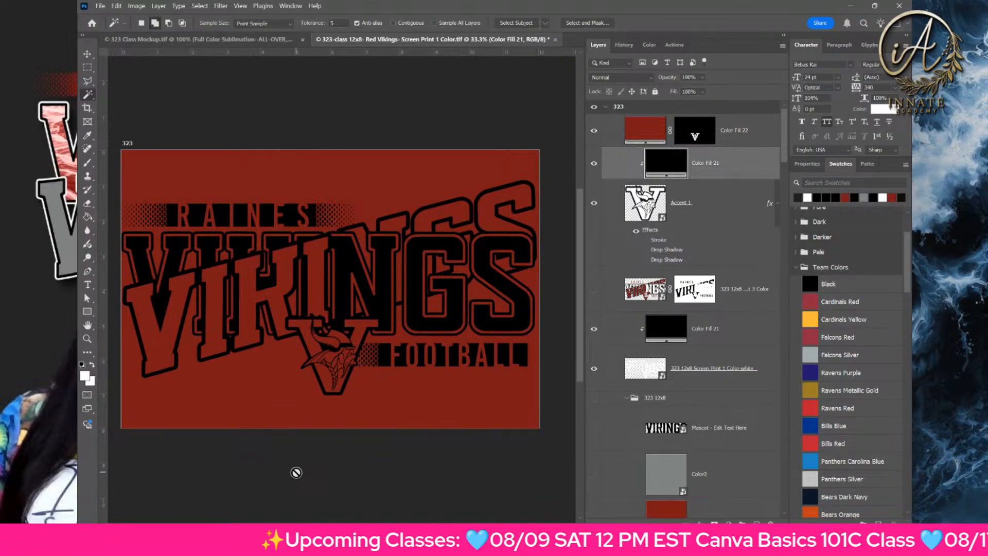
pyautogui.click(625, 120)
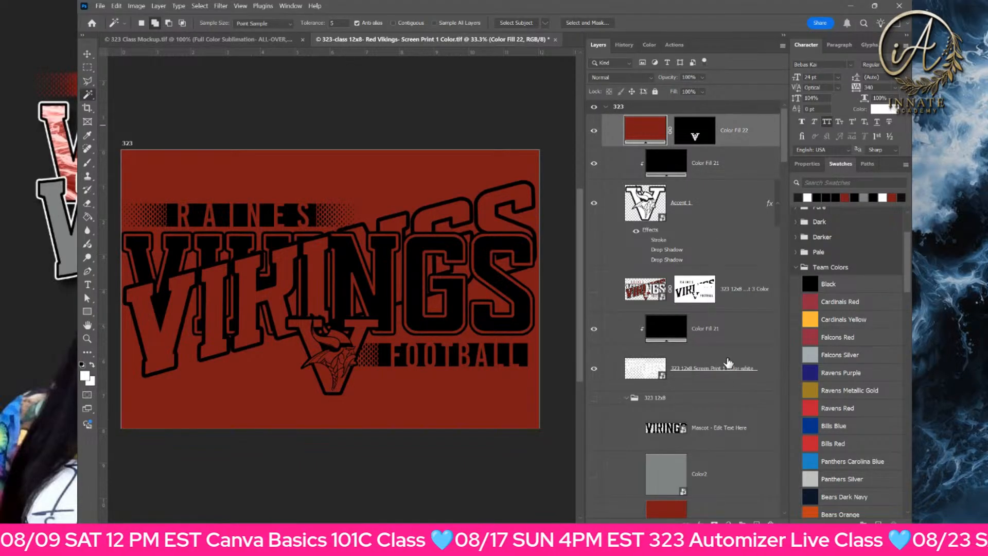
pyautogui.keyDown('shift'); pyautogui.click(727, 373); pyautogui.keyUp('shift')
pyautogui.moveTo(704, 376); pyautogui.dragTo(698, 406)
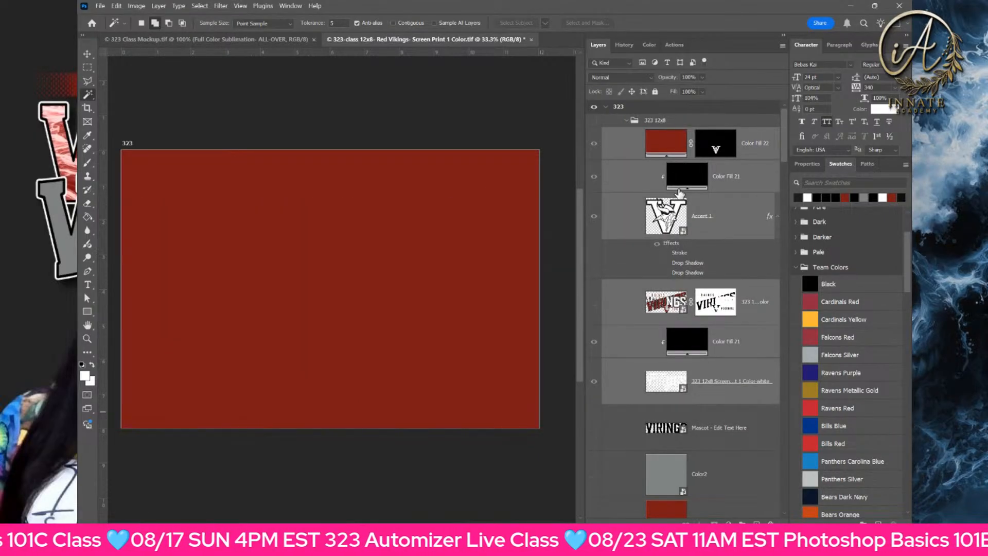
pyautogui.click(594, 121)
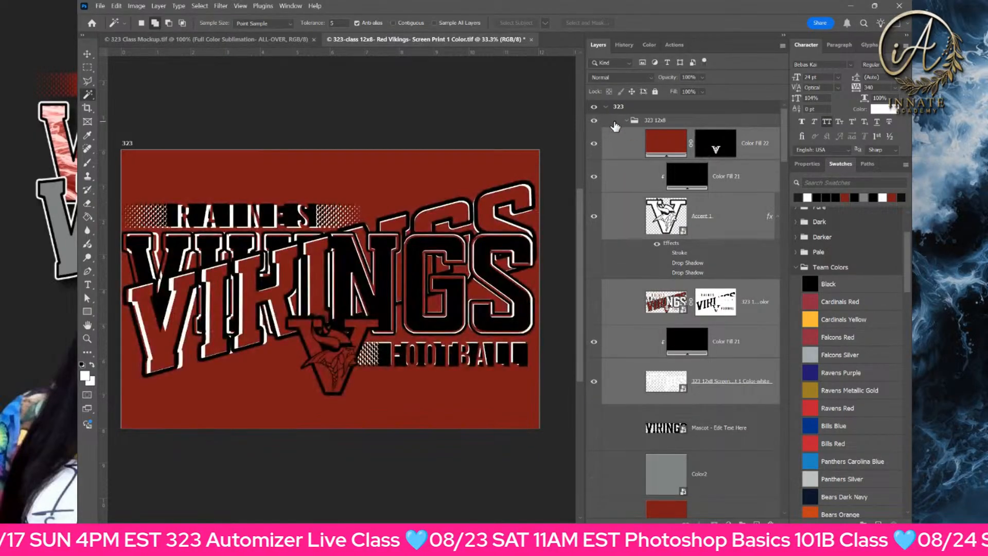
pyautogui.hotkey('ctrl', 'g')
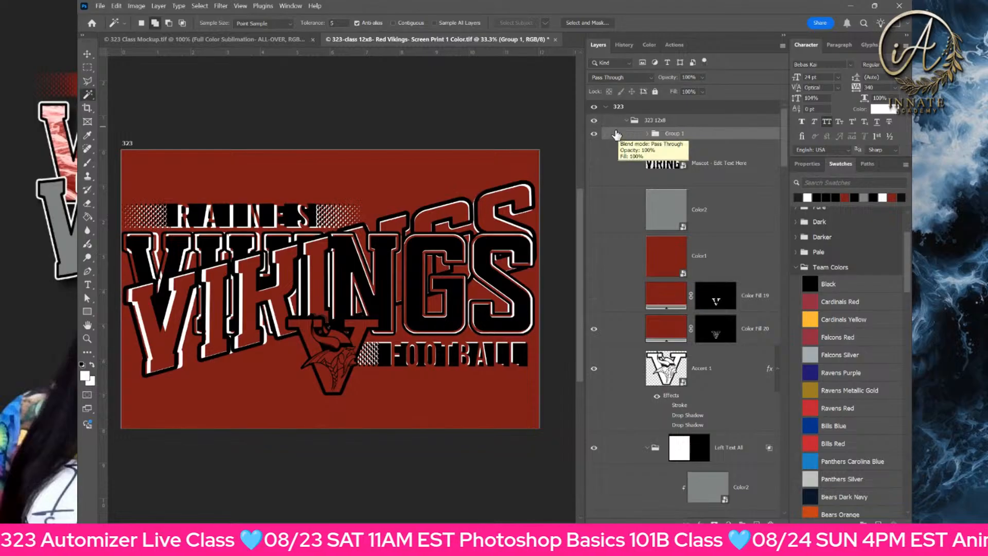
# - Move the new group out above the 323 12x8 folder with that folder hidden, and rename the group black 1 color
pyautogui.click(594, 121)
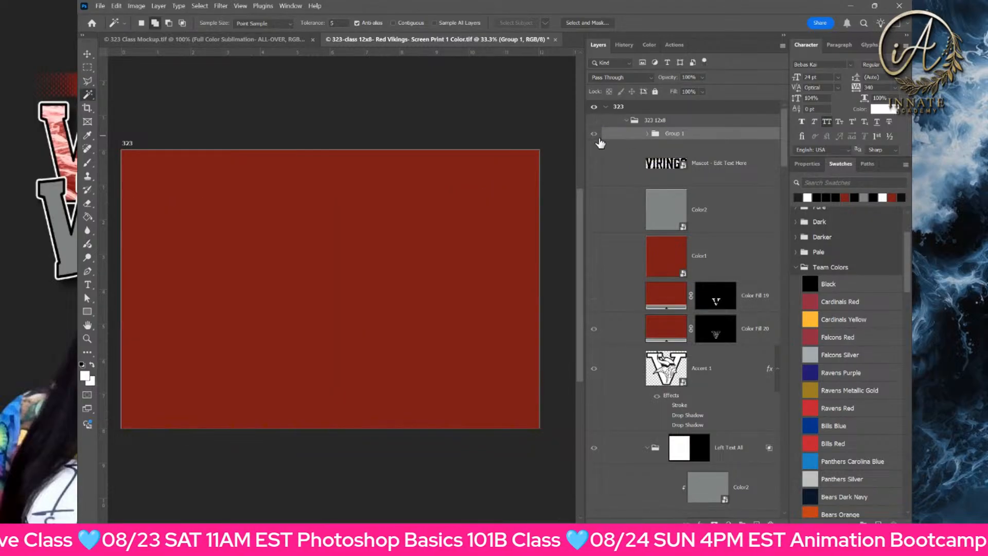
pyautogui.click(595, 134)
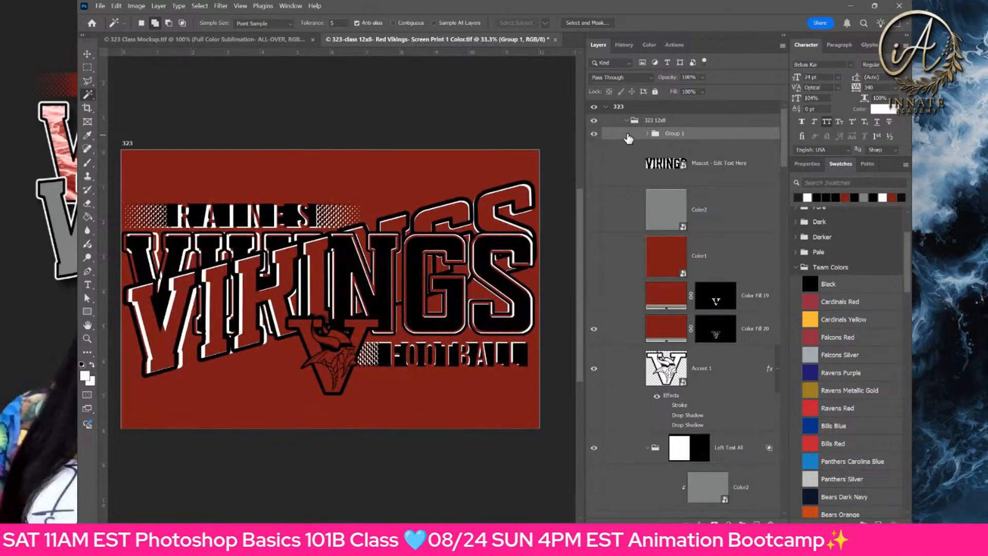
pyautogui.moveTo(628, 137); pyautogui.dragTo(624, 118)
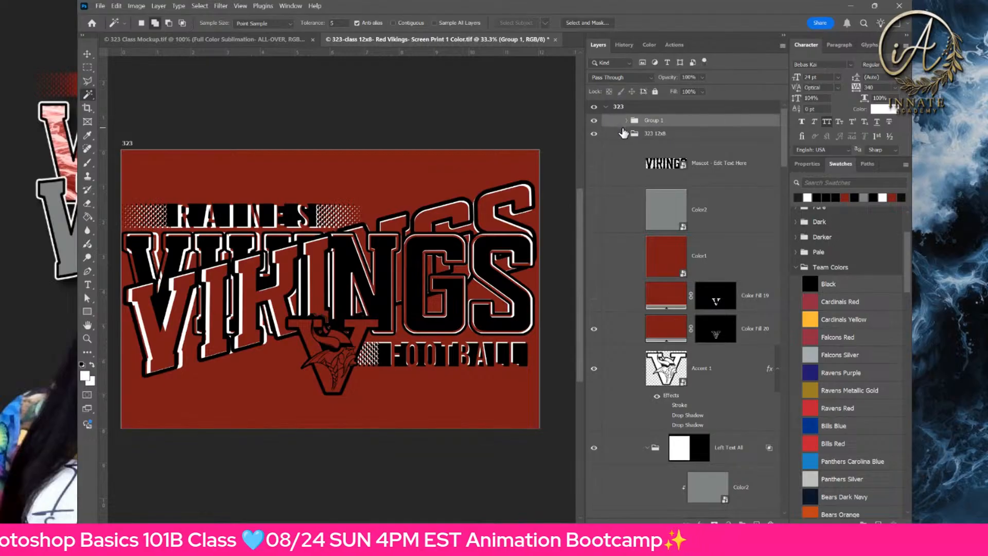
pyautogui.click(594, 135)
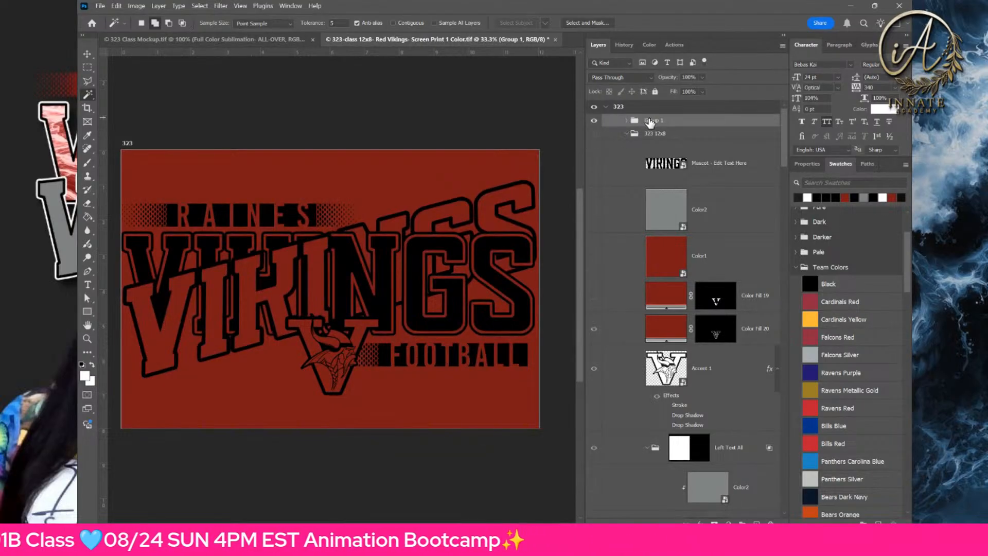
pyautogui.doubleClick(650, 121)
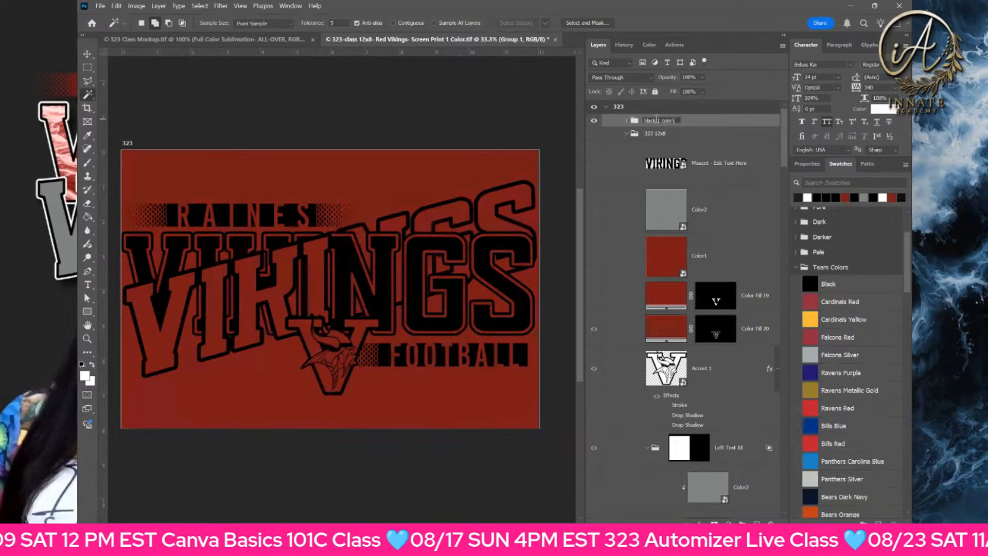
pyautogui.press('Return')
# - Quick export the black 1 color group as 323 12x8 Screen Print 1 Color-black.png in the 323 Red Vikings folder, and close the design document
pyautogui.rightClick(658, 121)
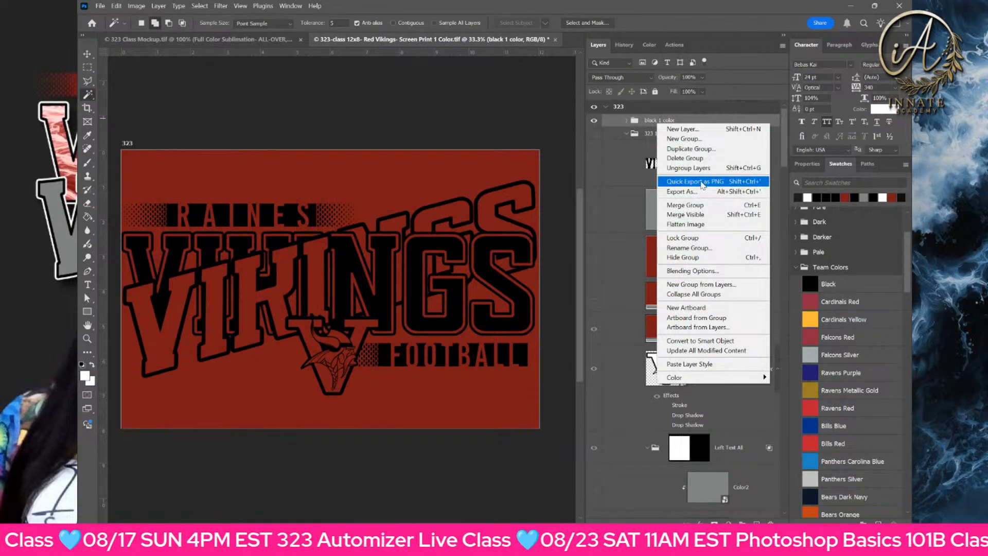
pyautogui.click(703, 182)
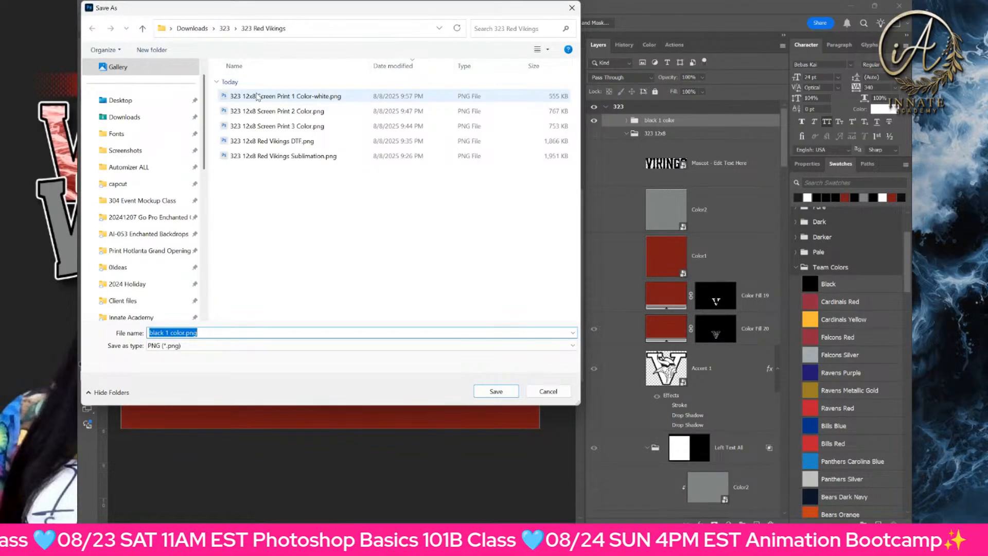
pyautogui.click(258, 97)
pyautogui.doubleClick(242, 333)
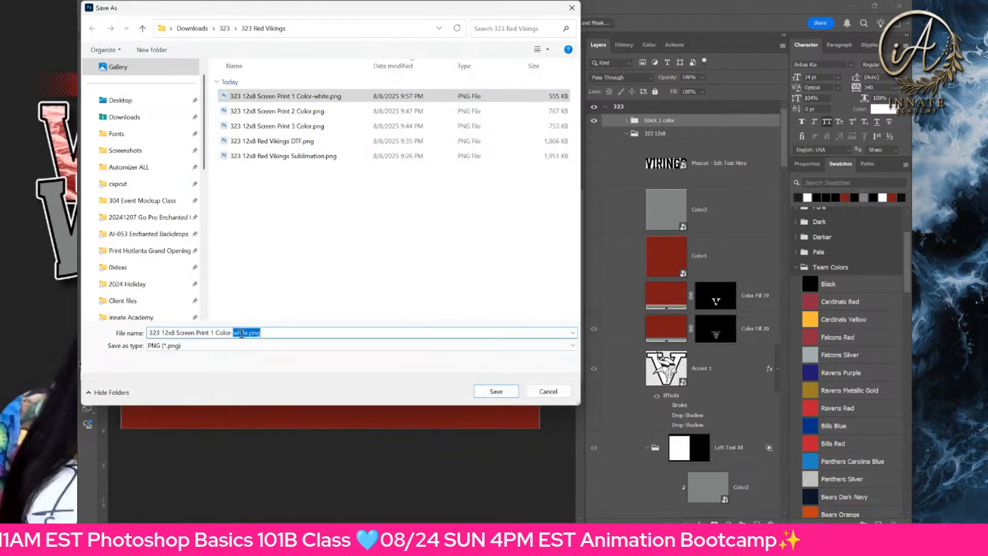
pyautogui.write('black')
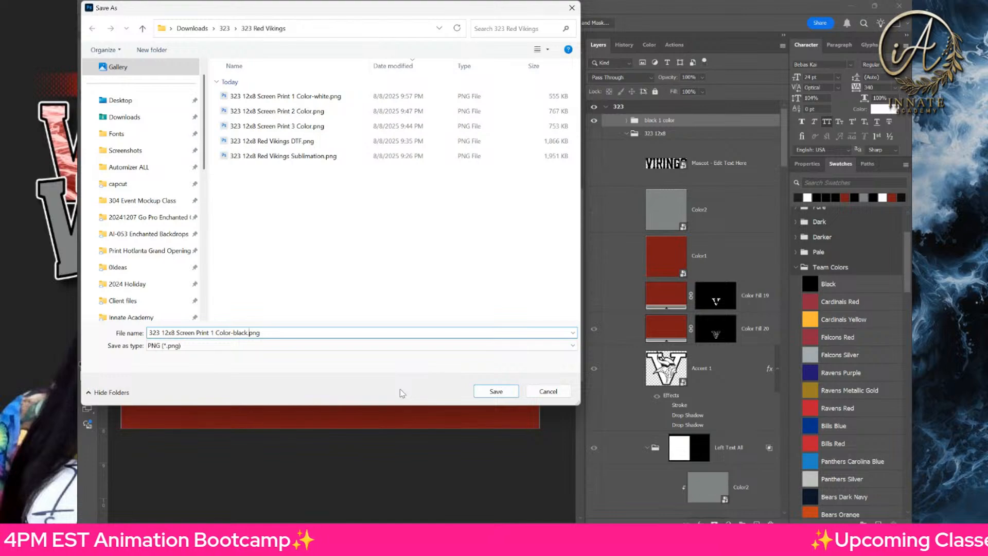
pyautogui.click(483, 392)
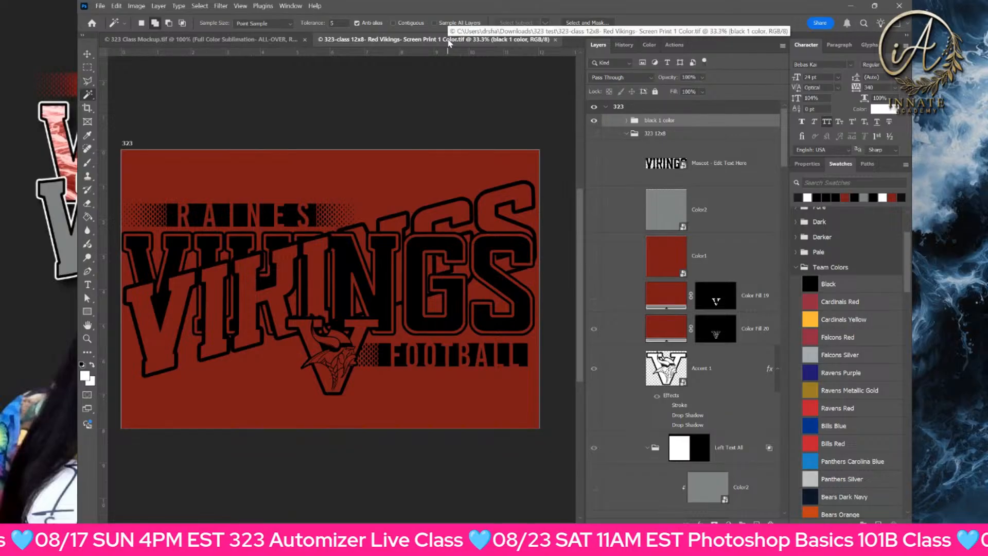
pyautogui.click(555, 40)
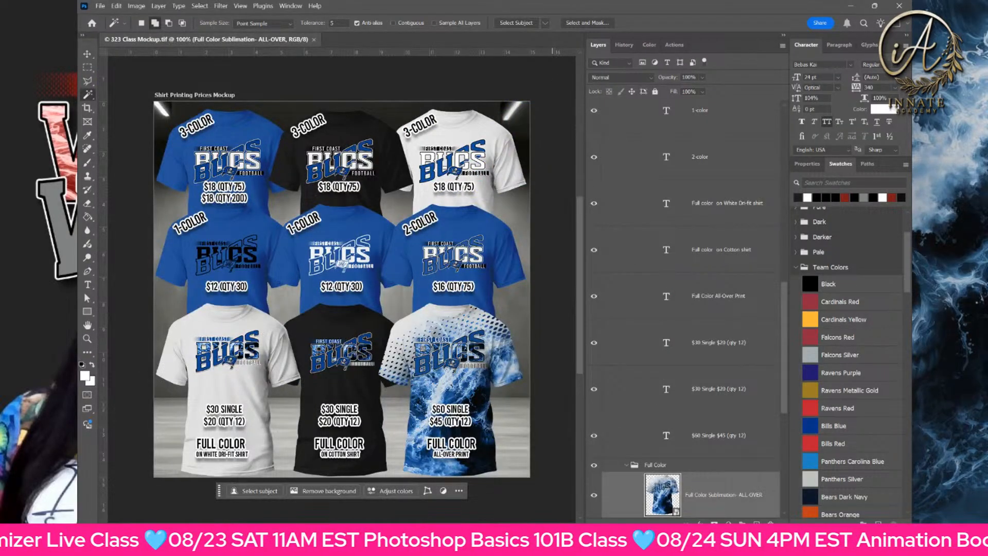
# - Switch to Vectorizer in the browser and upload the 323 12x8 Screen Print 1 Color-black PNG
pyautogui.moveTo(657, 540)
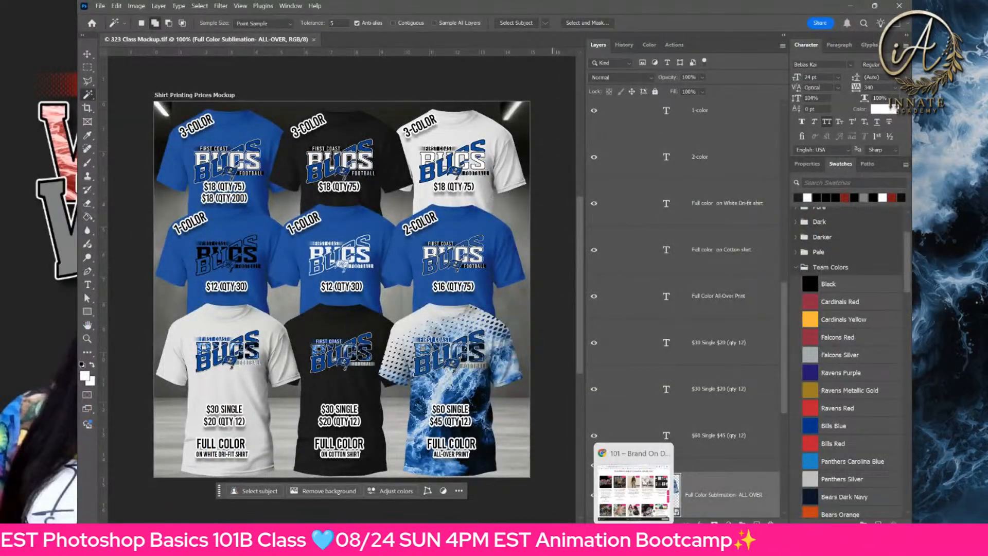
pyautogui.moveTo(518, 539)
pyautogui.click(675, 492)
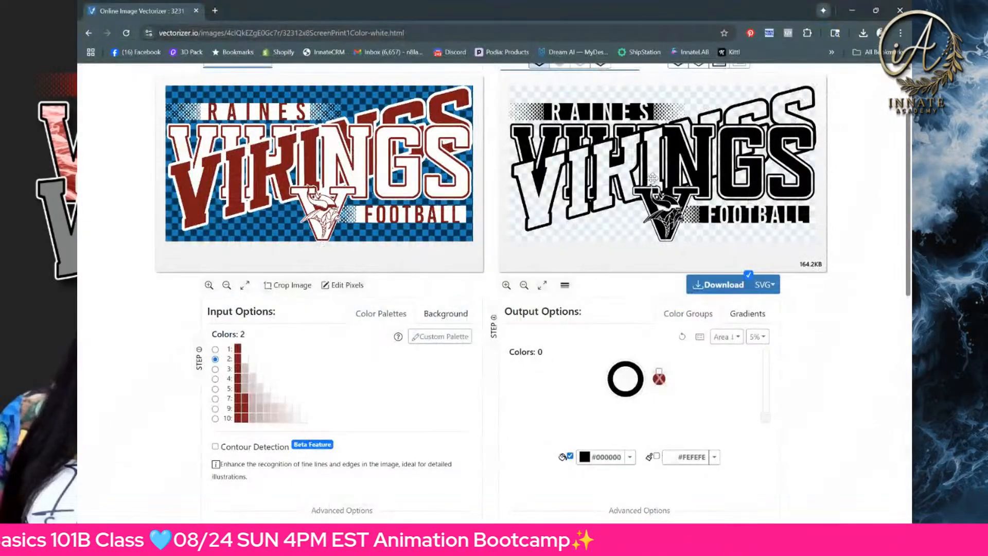
pyautogui.scroll(-3, 663, 212)
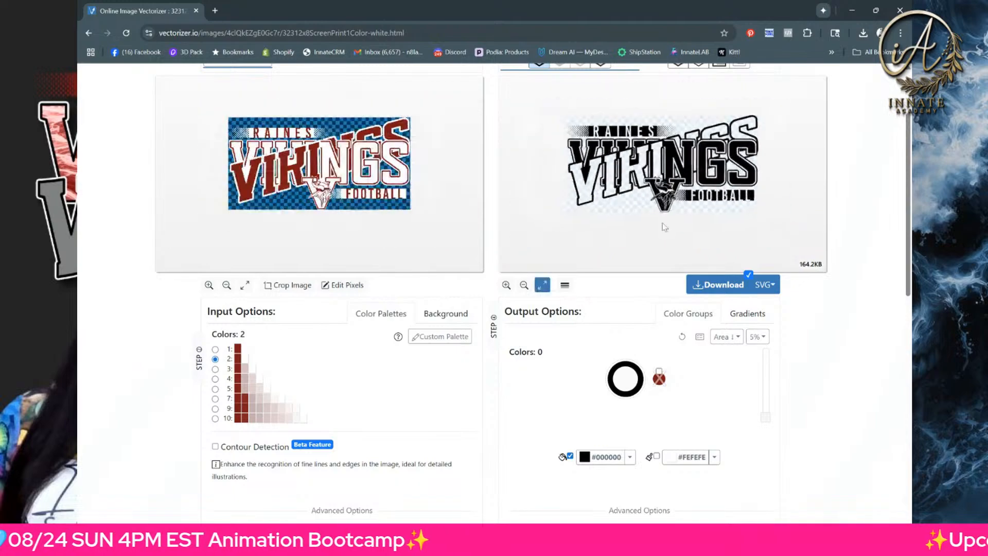
pyautogui.scroll(-2, 664, 226)
pyautogui.scroll(6, 664, 221)
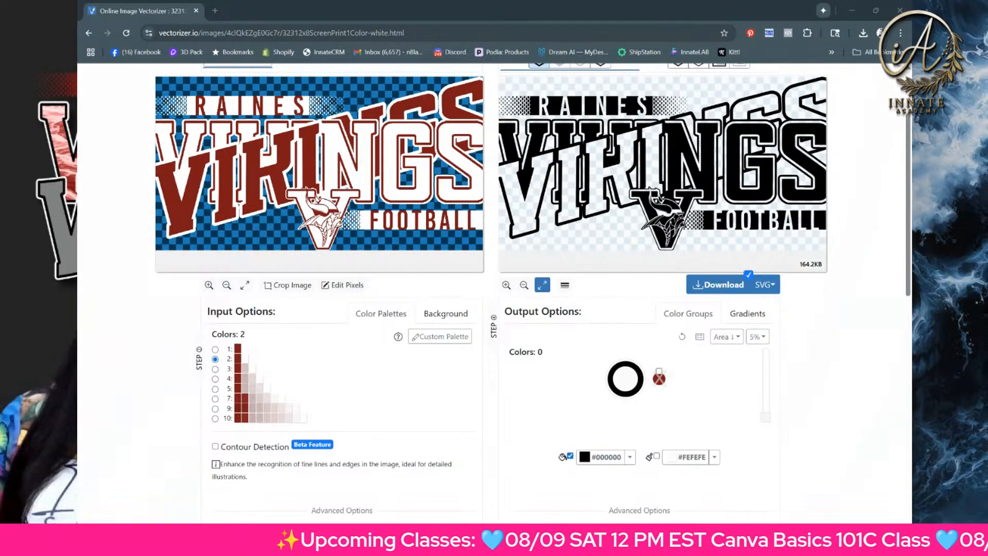
pyautogui.moveTo(90, 309); pyautogui.dragTo(713, 170)
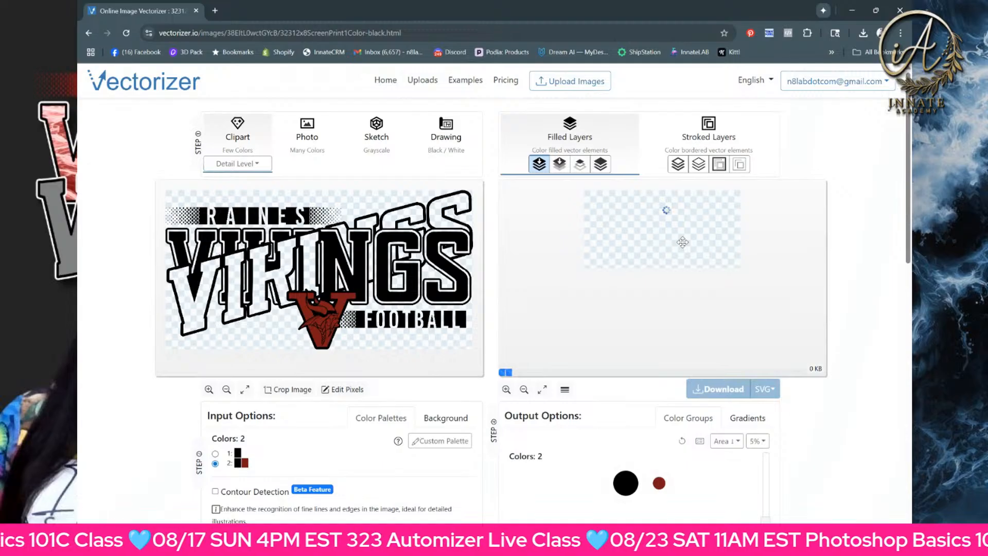
# - Exclude red from the vector's output colors and try to download it as 323 12x8 Screen Print 1 Color-black.svg
pyautogui.moveTo(664, 484)
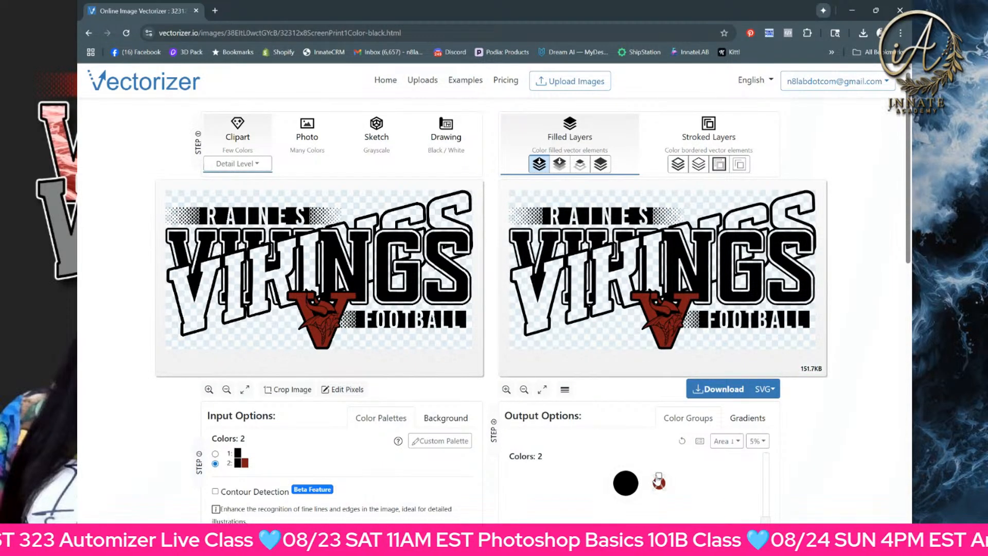
pyautogui.click(659, 477)
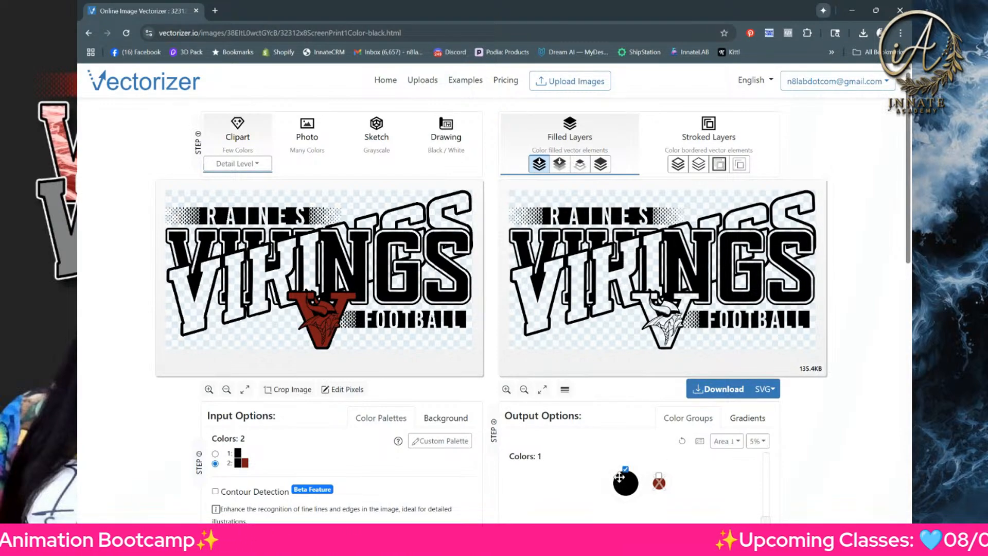
pyautogui.click(720, 392)
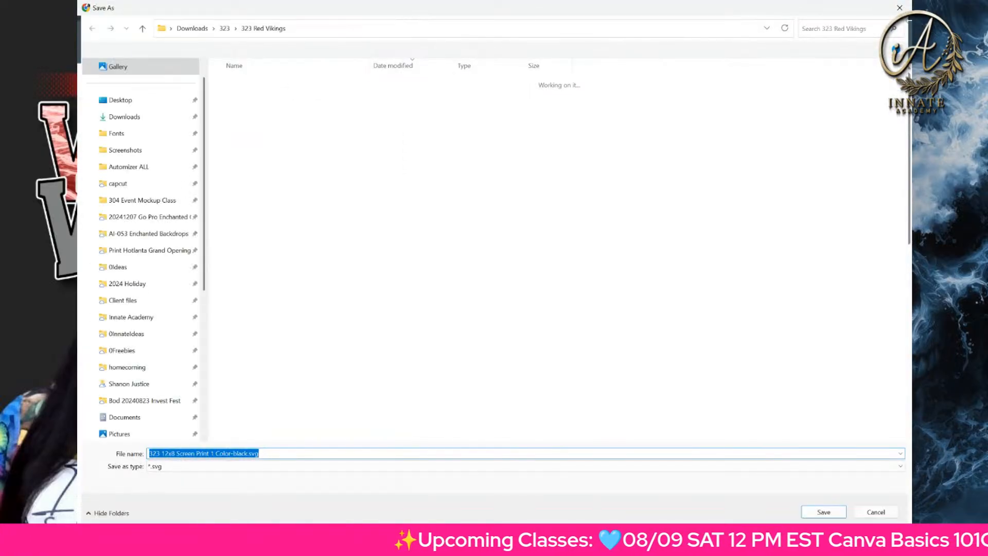
pyautogui.press('Return')
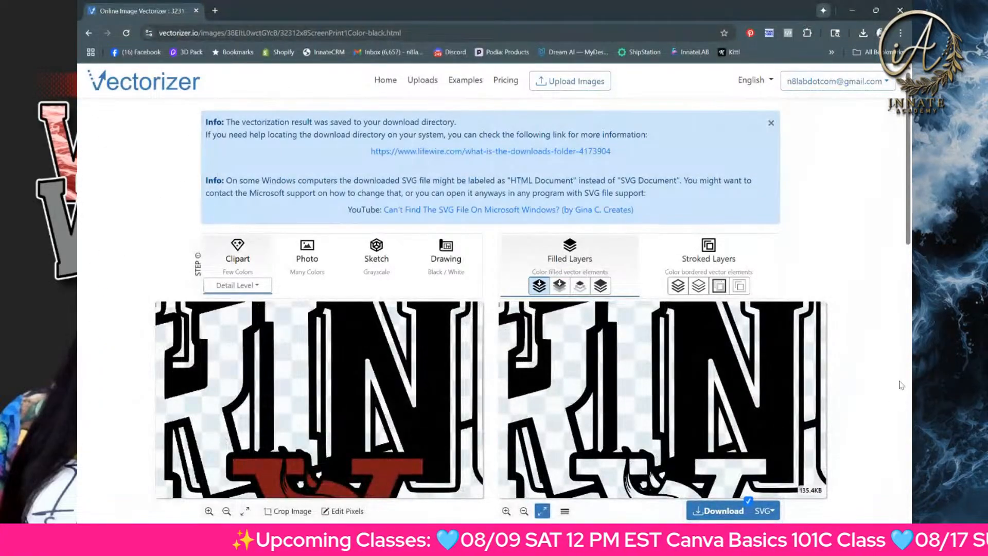
# - Set the vector's output width to 12 inches with the height at fixed ratio
pyautogui.scroll(-10, 870, 386)
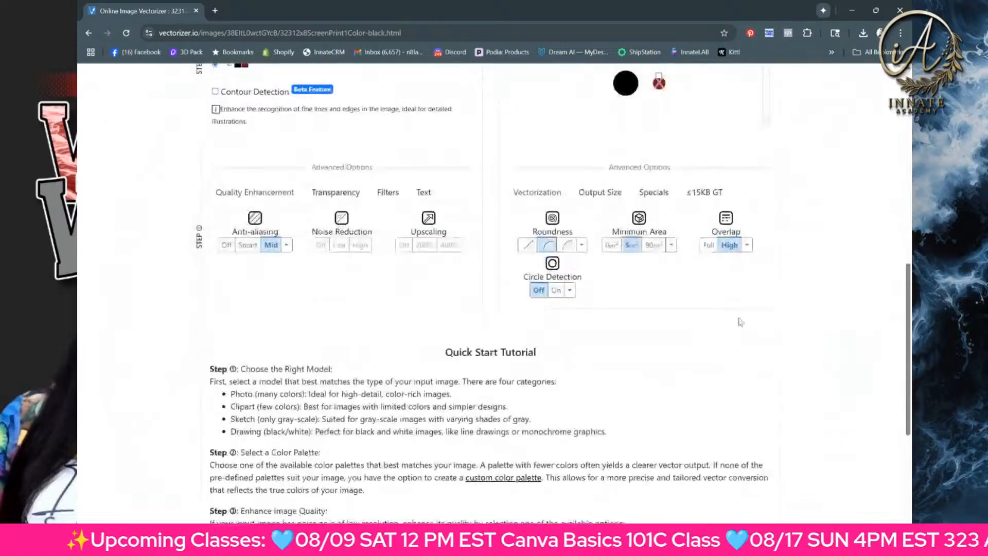
pyautogui.scroll(5, 679, 201)
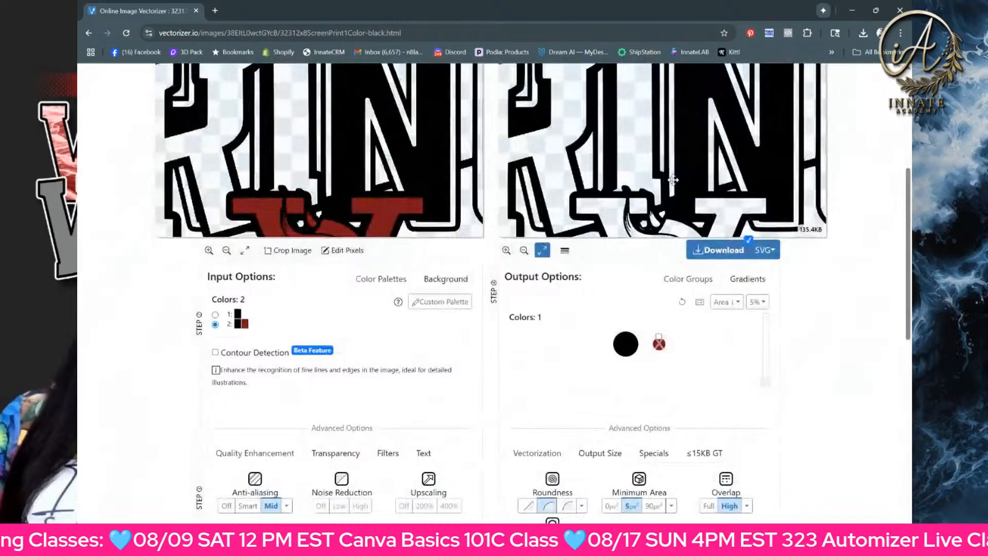
pyautogui.scroll(-6, 673, 179)
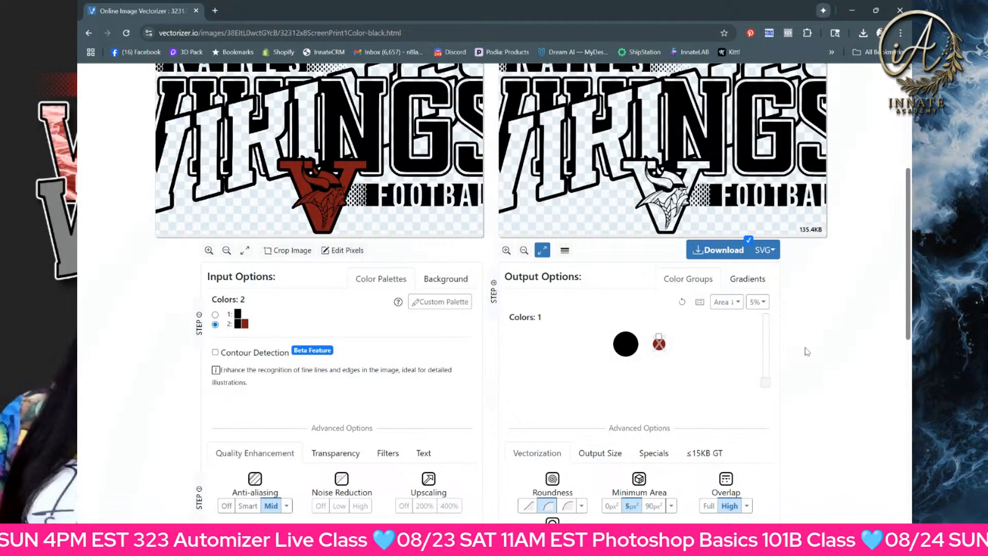
pyautogui.scroll(-5, 773, 347)
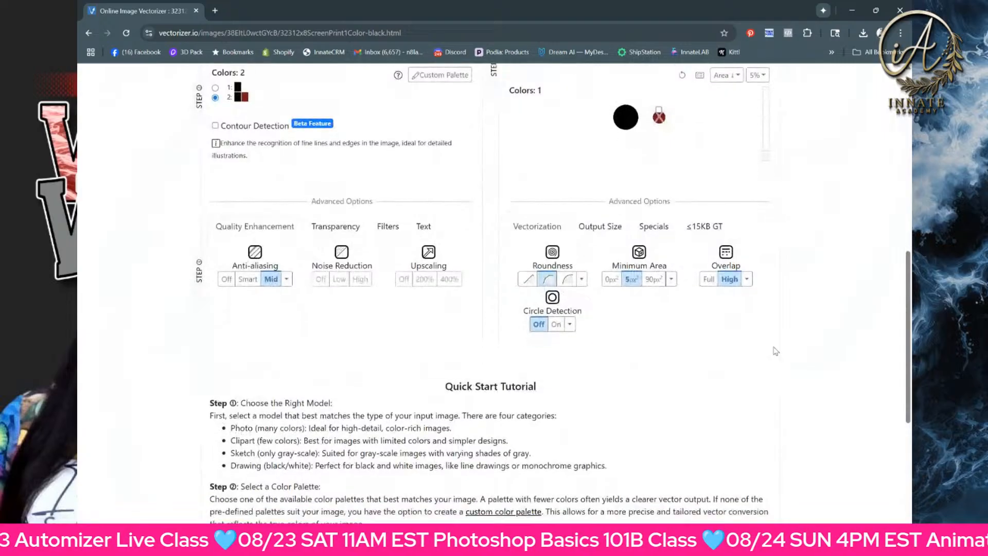
pyautogui.click(593, 193)
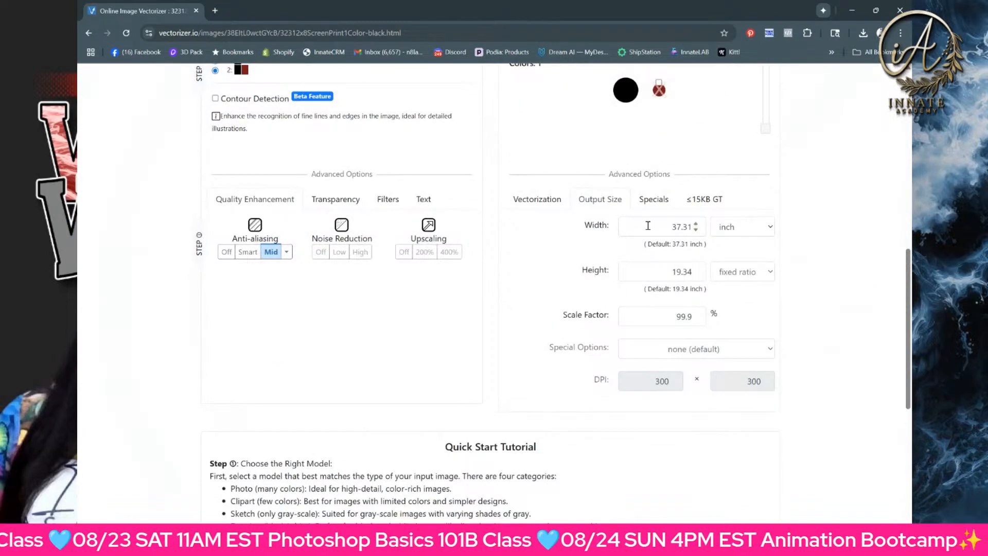
pyautogui.moveTo(648, 225); pyautogui.dragTo(757, 231)
pyautogui.write('12')
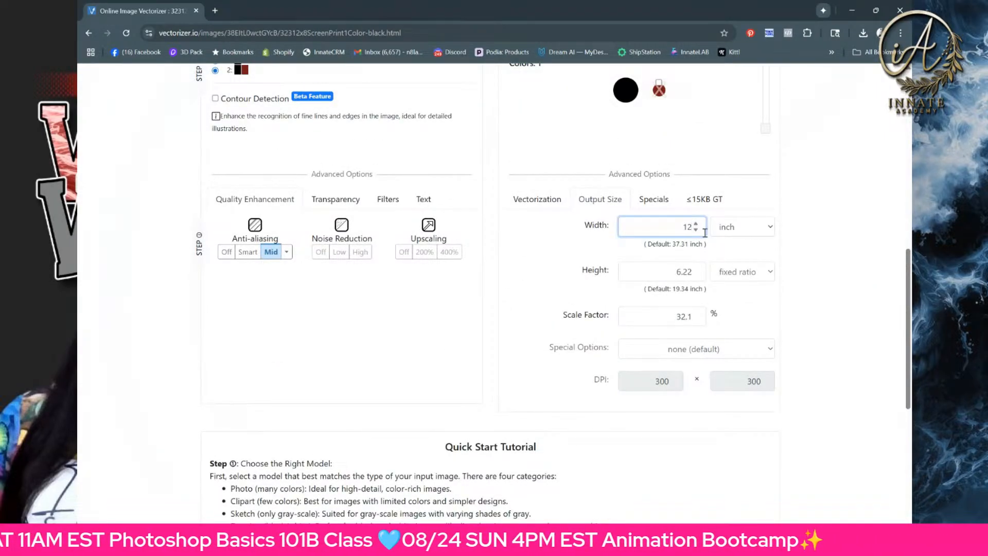
pyautogui.click(865, 379)
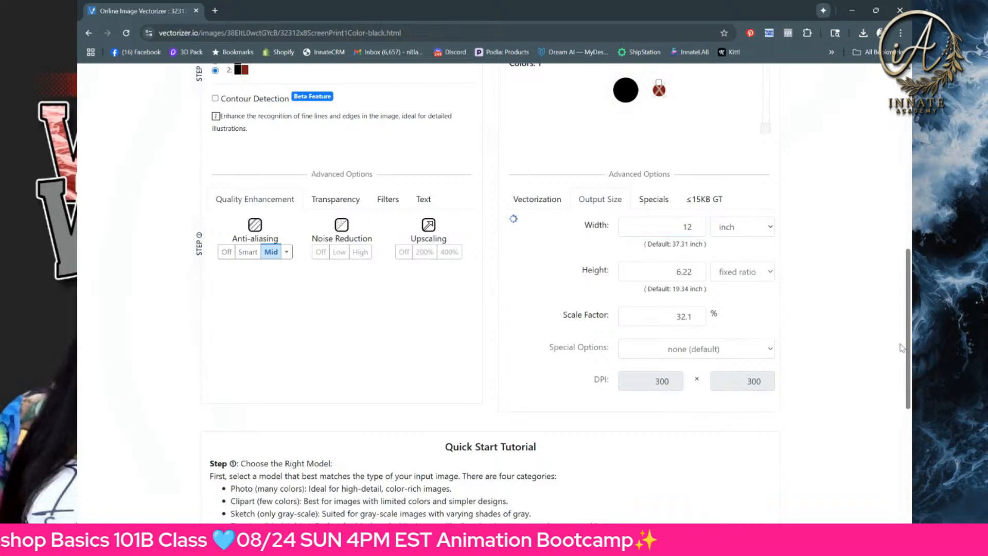
# - Download the 12-inch vector as 323 12x8 Screen Print 1 Color-black into the 323 Red Vikings folder in SVG format
pyautogui.scroll(6, 909, 331)
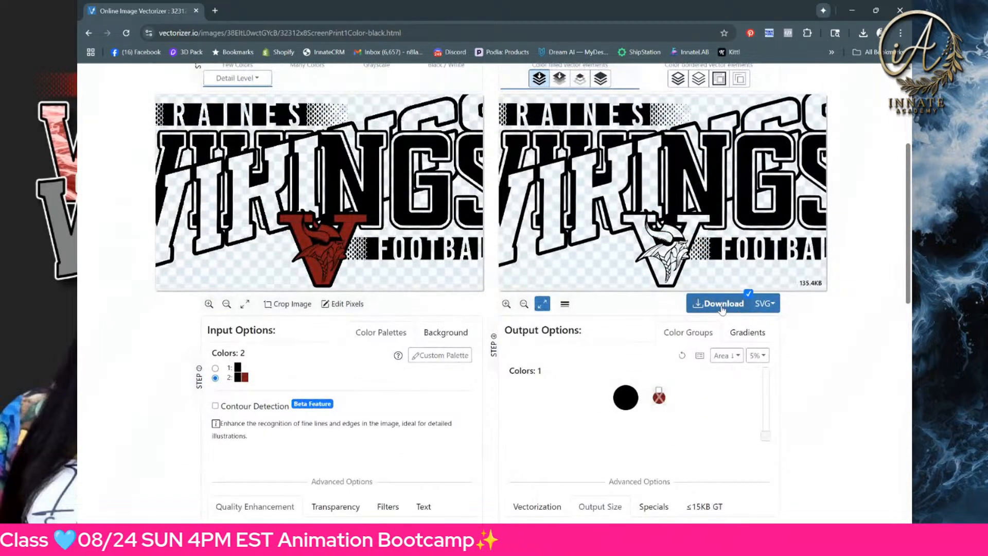
pyautogui.click(723, 308)
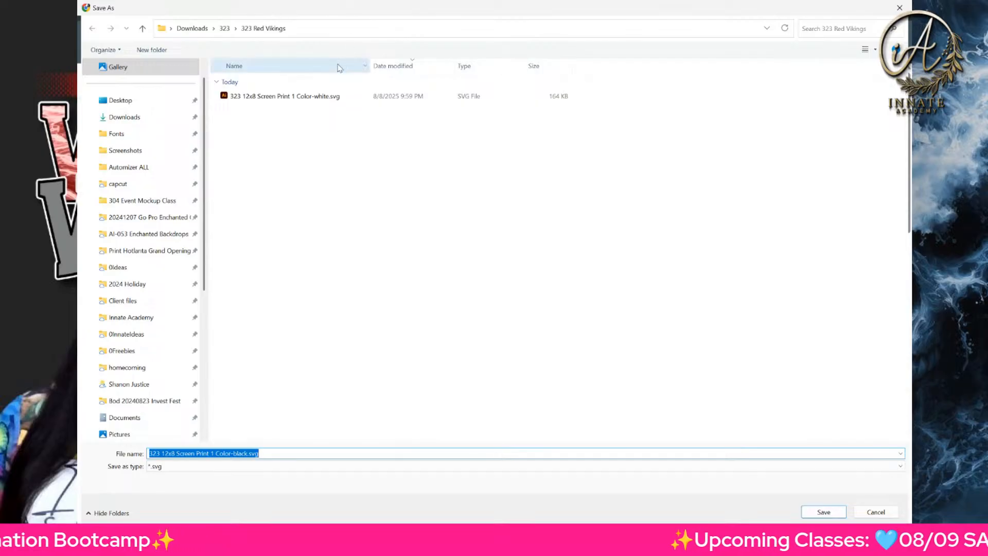
pyautogui.click(319, 95)
pyautogui.doubleClick(252, 453)
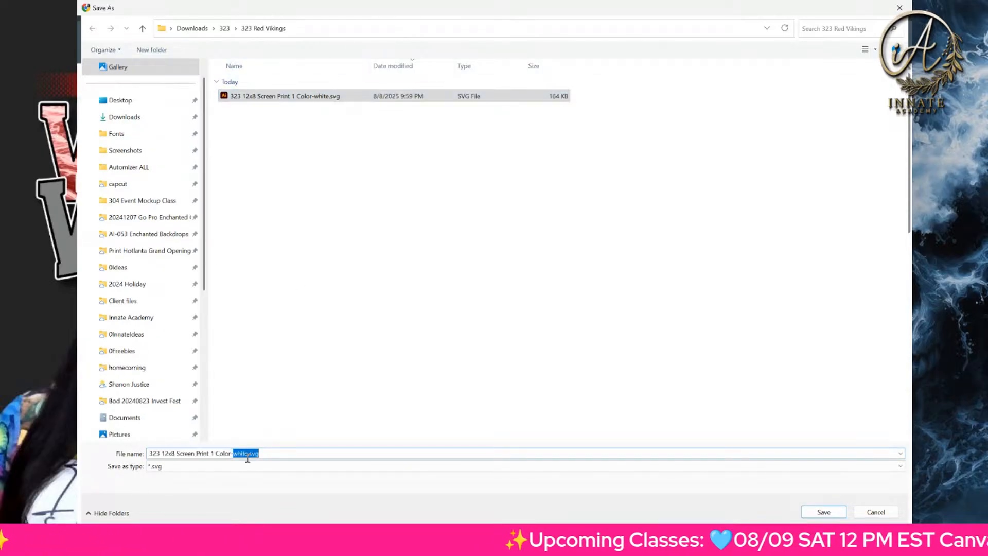
pyautogui.click(269, 452)
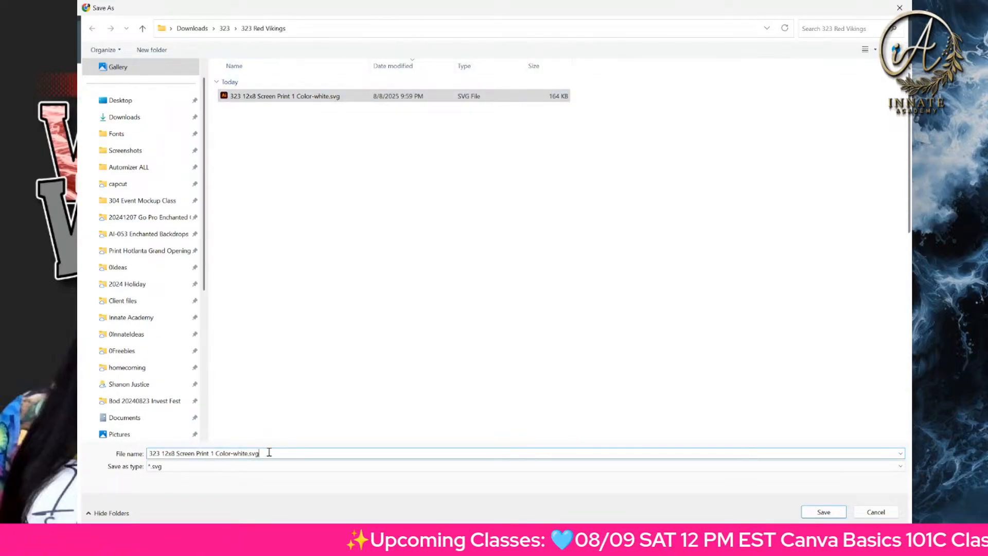
pyautogui.moveTo(269, 452); pyautogui.dragTo(230, 458)
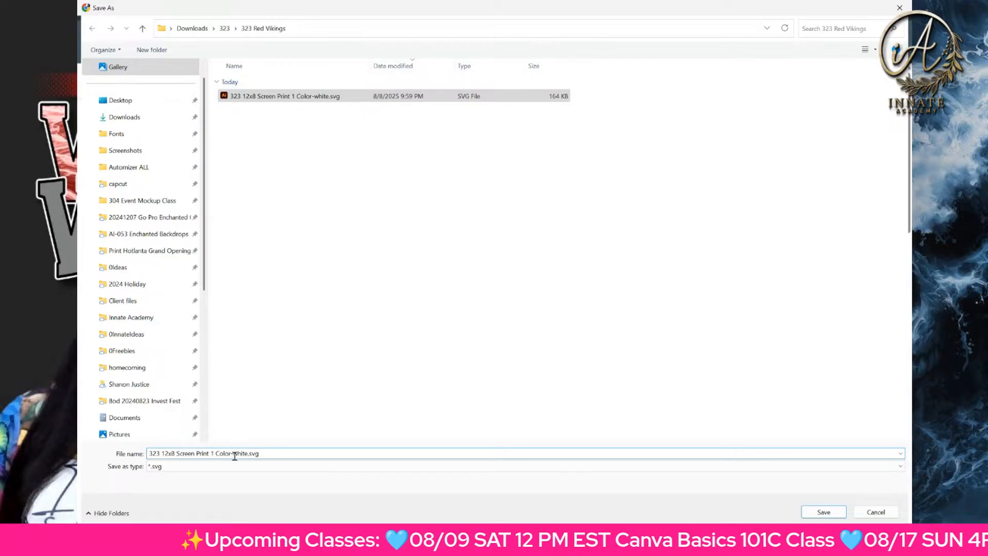
pyautogui.write('black')
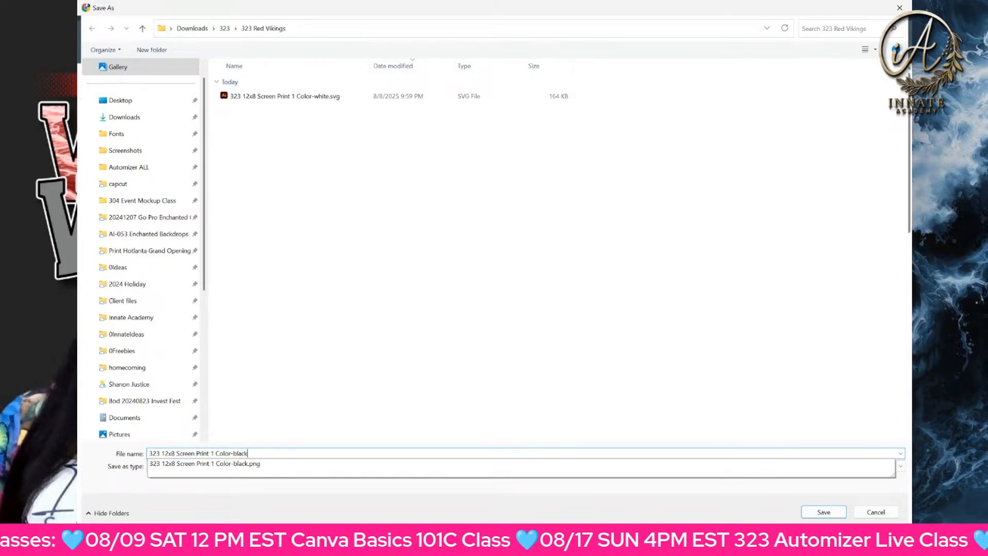
pyautogui.click(823, 512)
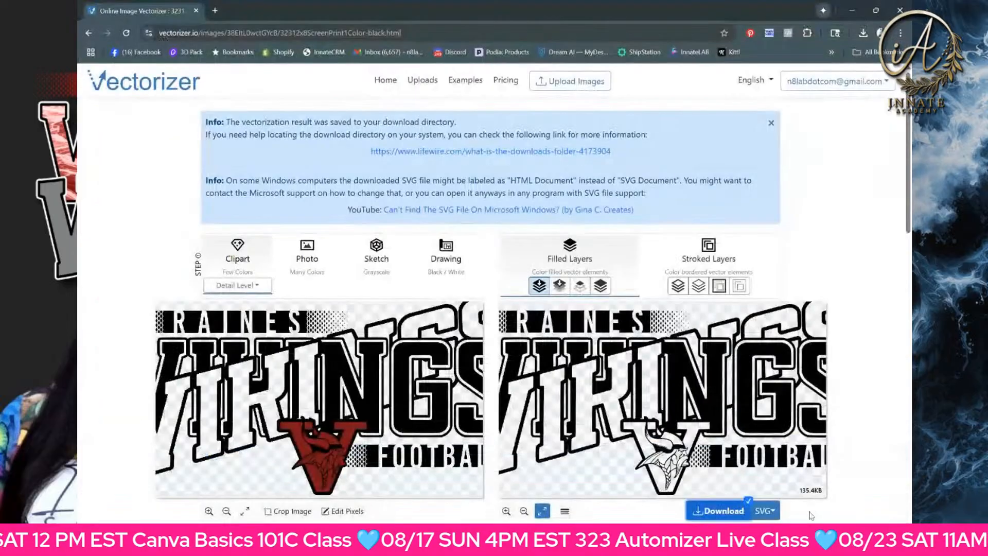
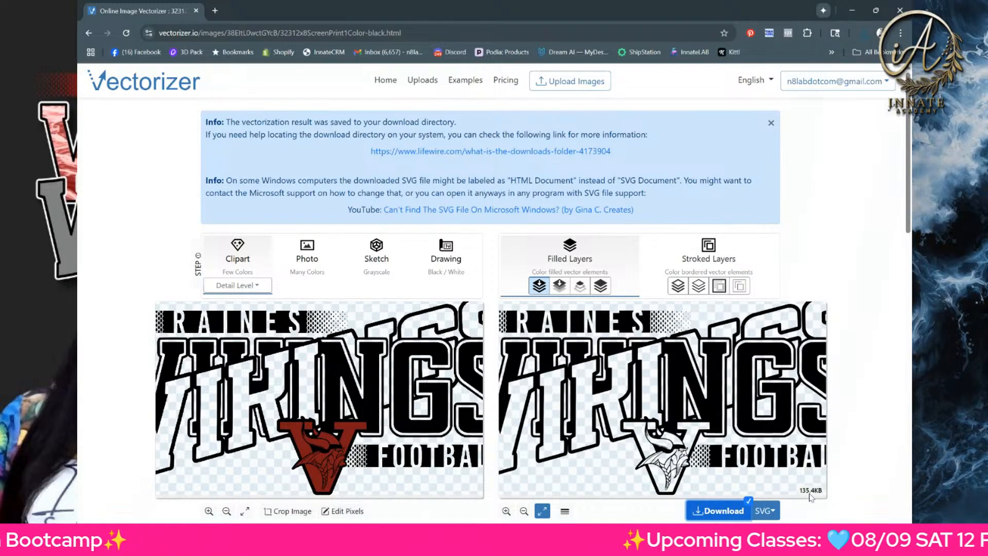
# - Switch to Photoshop and save a copy of 323 Class Mockup as 323 Class Mockup-red.tif with the default TIFF options
pyautogui.hotkey('alt', 'Tab')
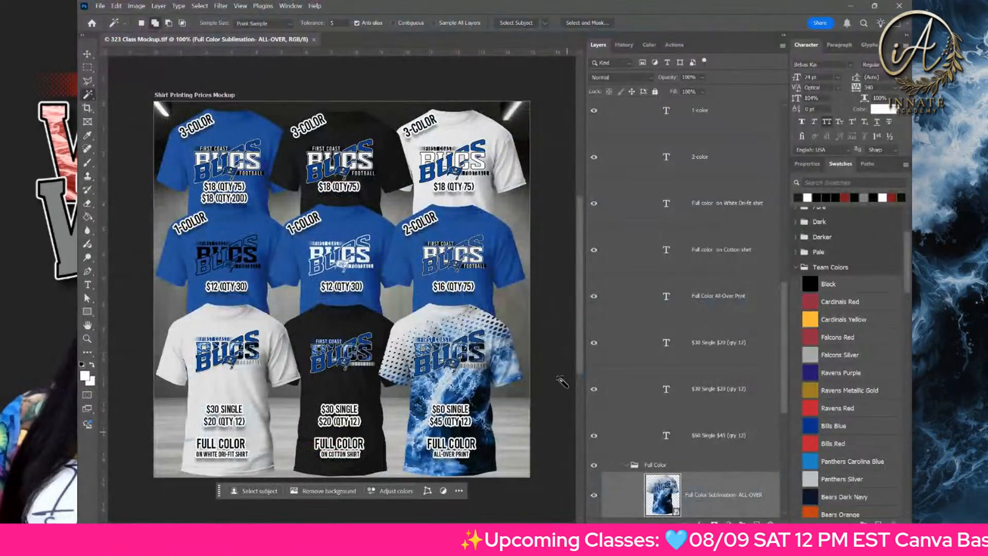
pyautogui.click(696, 262)
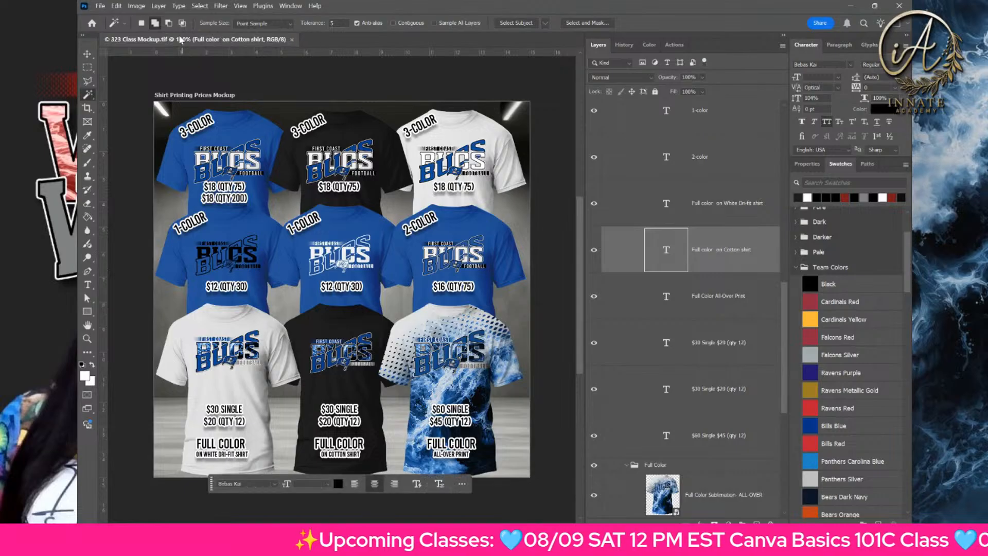
pyautogui.click(100, 6)
pyautogui.click(118, 126)
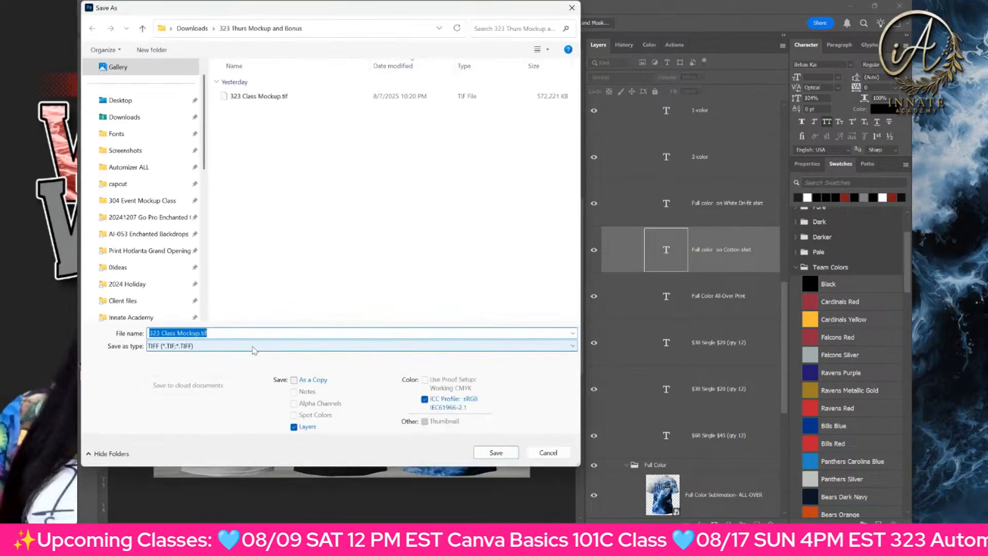
pyautogui.click(222, 332)
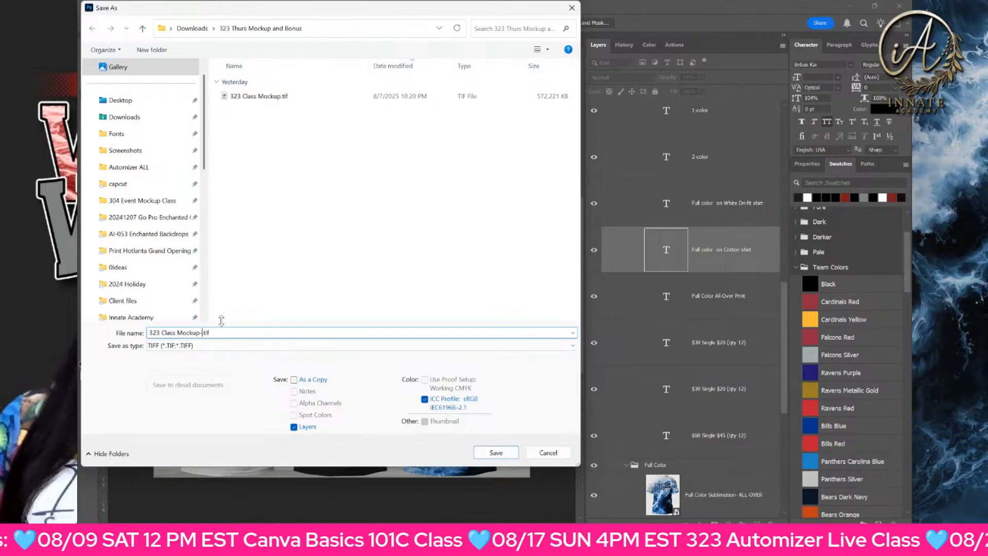
pyautogui.write('-red')
pyautogui.press('Return')
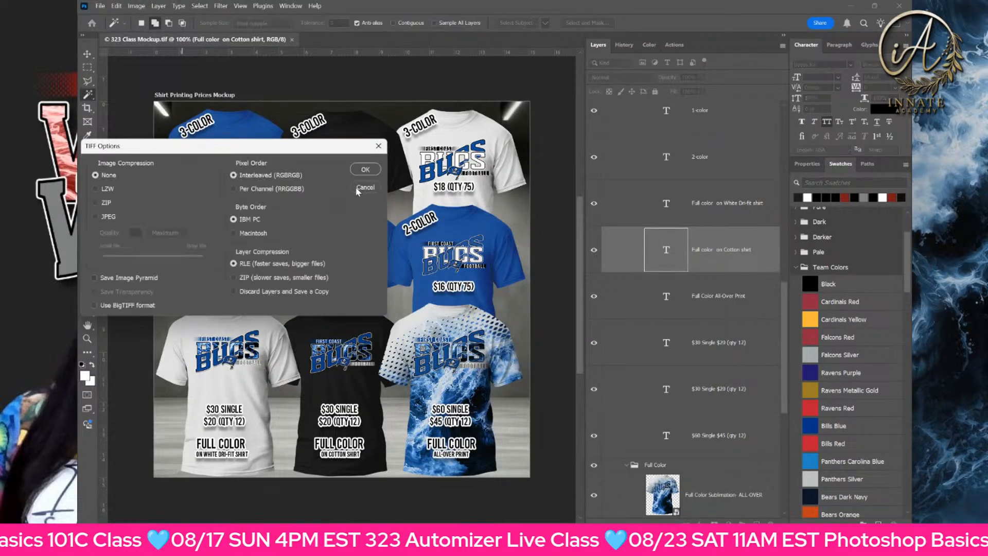
pyautogui.click(366, 171)
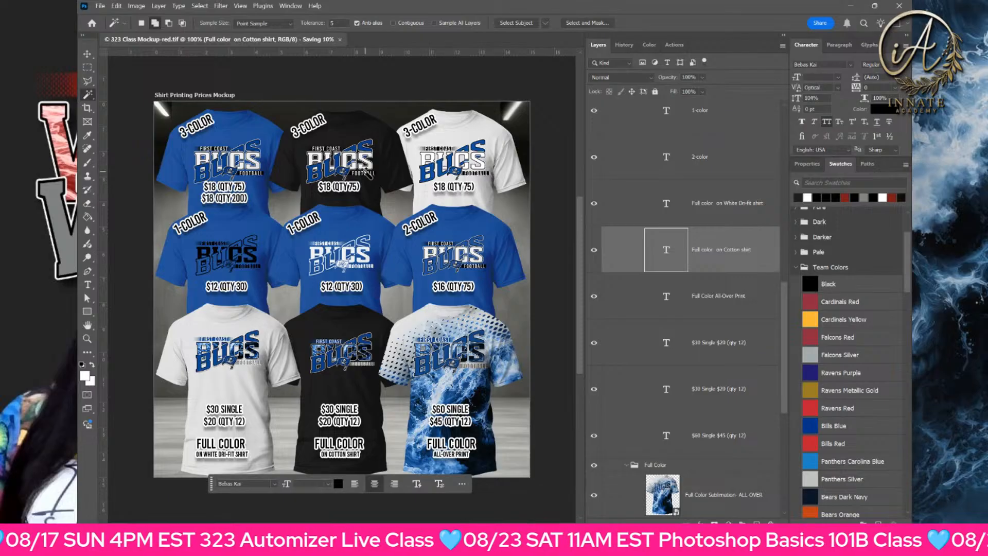
# - In the Screen Print 1 Color Black- 12x8 mockup's art smart object, place 323 12x8 Screen Print 1 Color-black, hide the Bucs art, and save and close it
pyautogui.click(88, 54)
pyautogui.rightClick(232, 248)
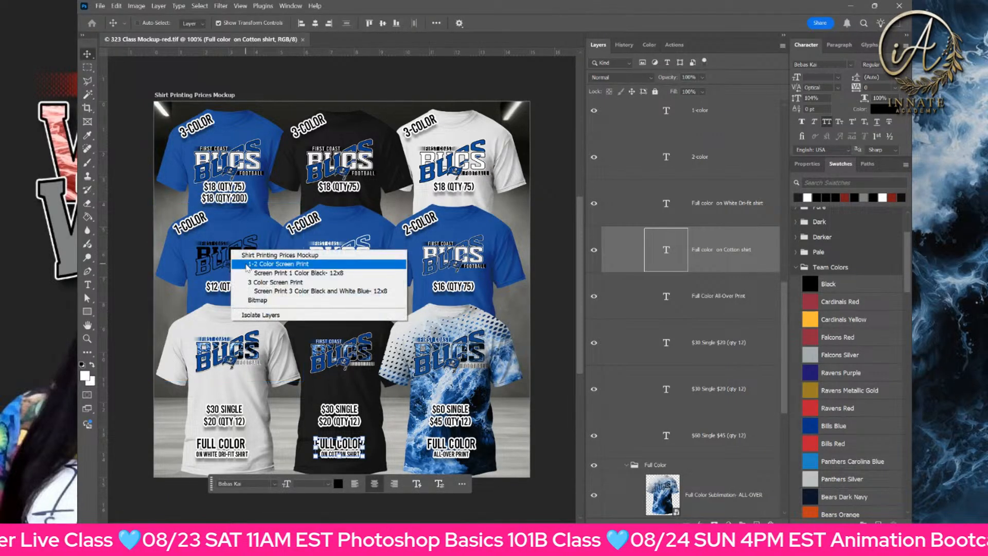
pyautogui.click(248, 271)
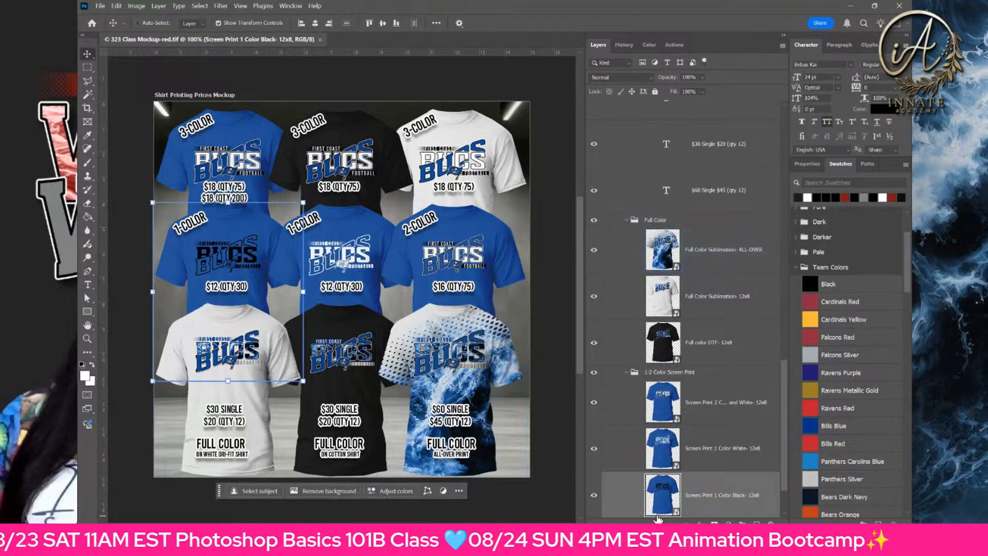
pyautogui.doubleClick(661, 488)
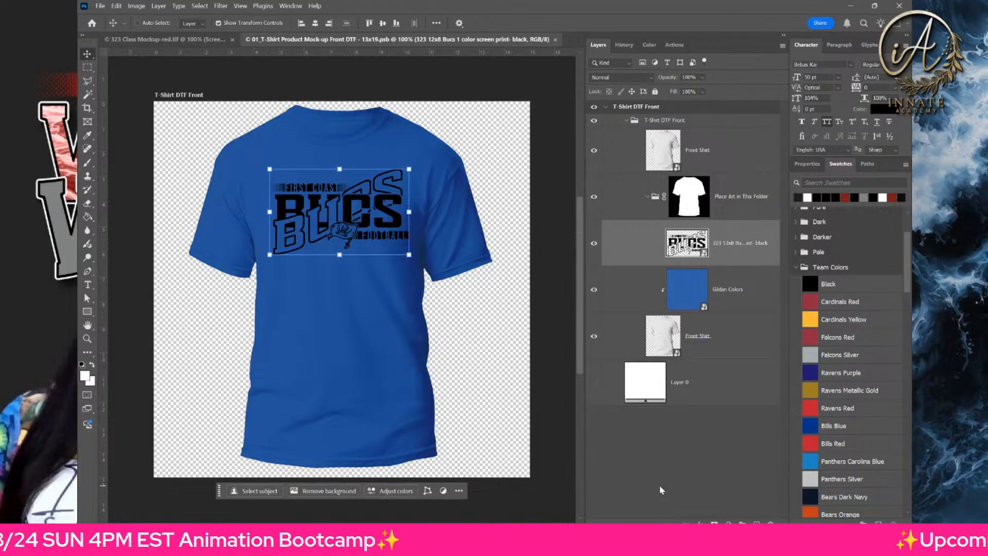
pyautogui.doubleClick(682, 255)
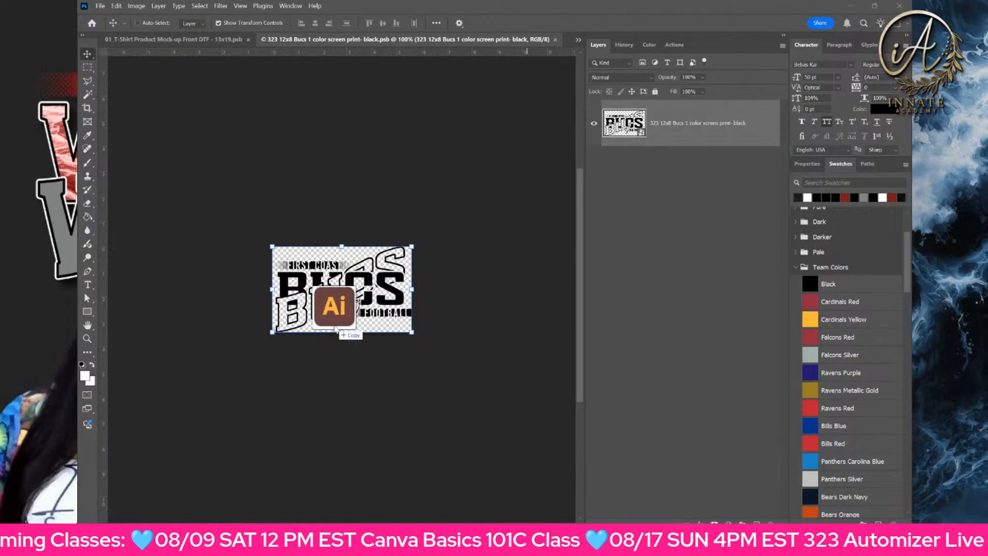
pyautogui.moveTo(333, 326); pyautogui.dragTo(363, 315)
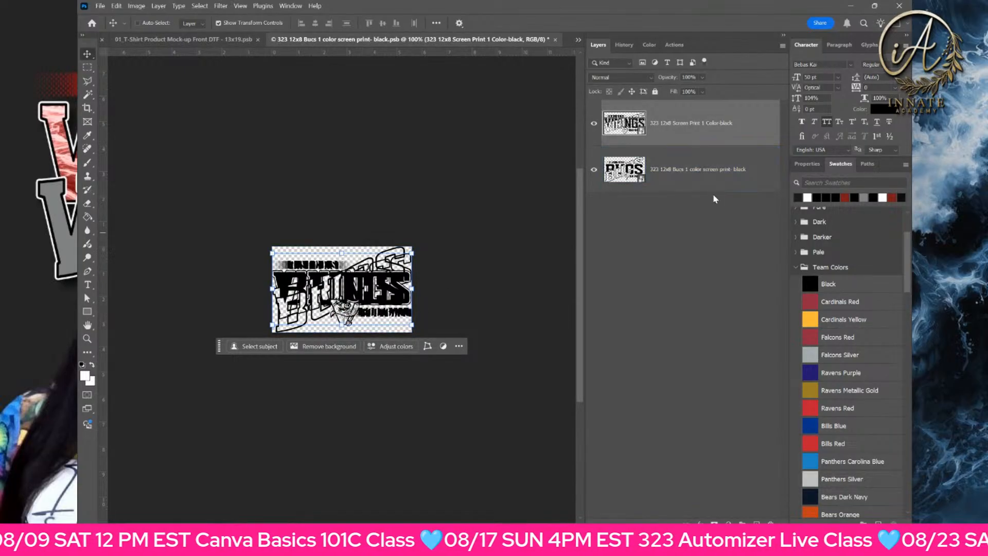
pyautogui.click(594, 169)
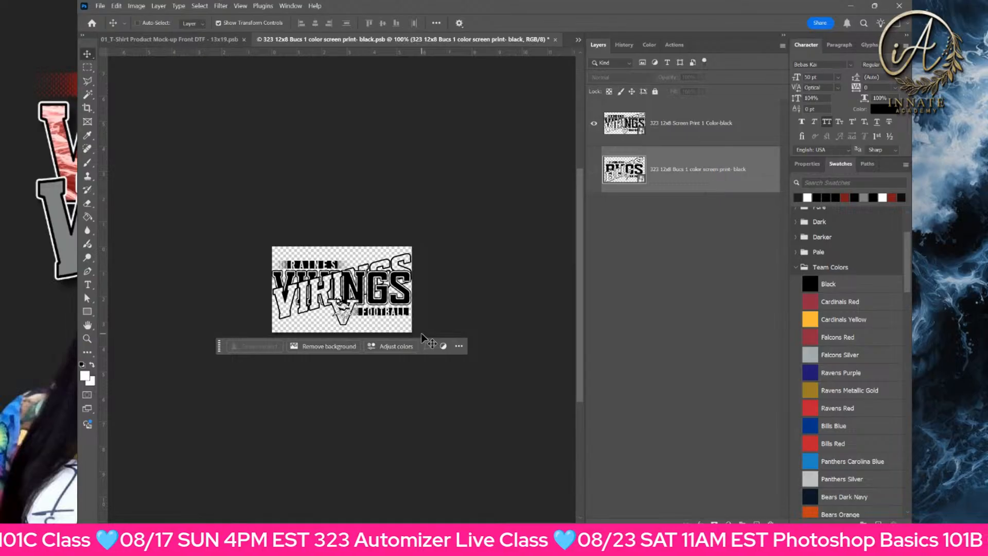
pyautogui.hotkey('ctrl', 's')
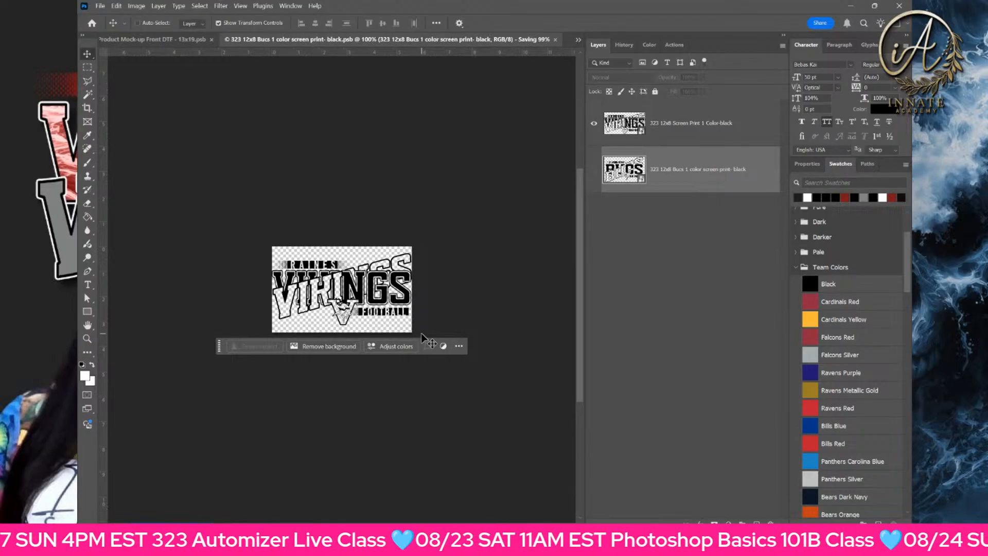
pyautogui.hotkey('ctrl', 'w')
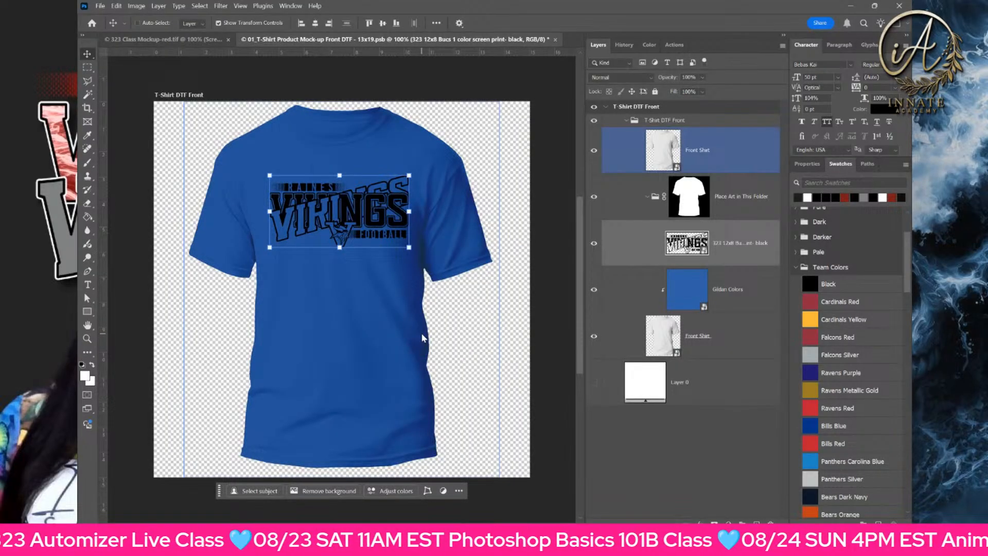
# - In Gildan Colors, show Maroon with Normal blending and hide Royal Blue, then save and close the colors and black-print shirt mockup
pyautogui.doubleClick(687, 287)
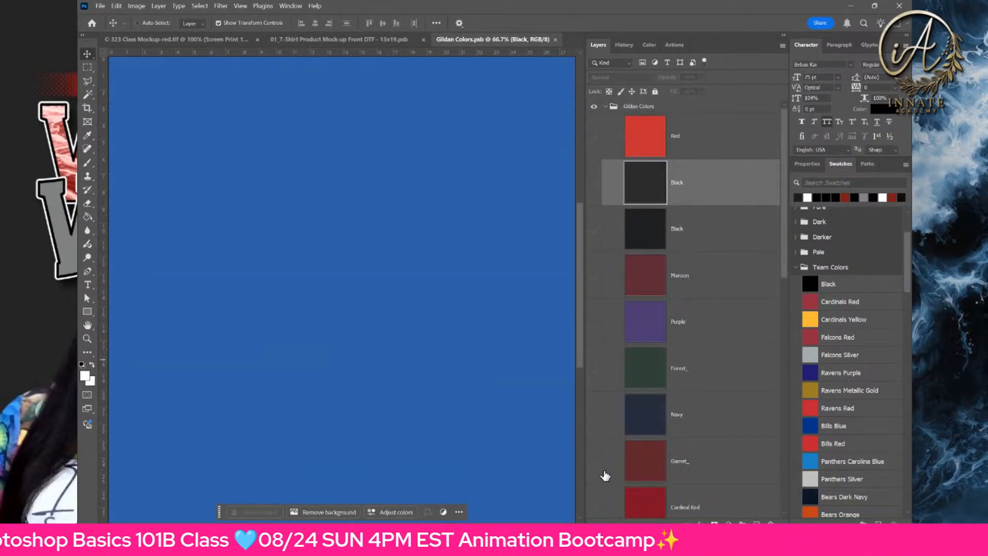
pyautogui.click(596, 276)
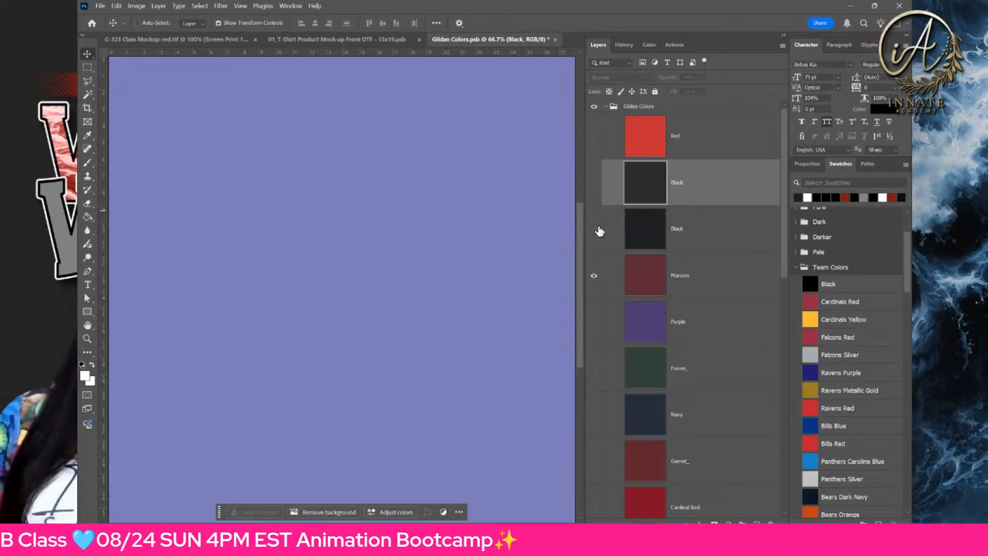
pyautogui.scroll(-2, 597, 242)
pyautogui.click(694, 224)
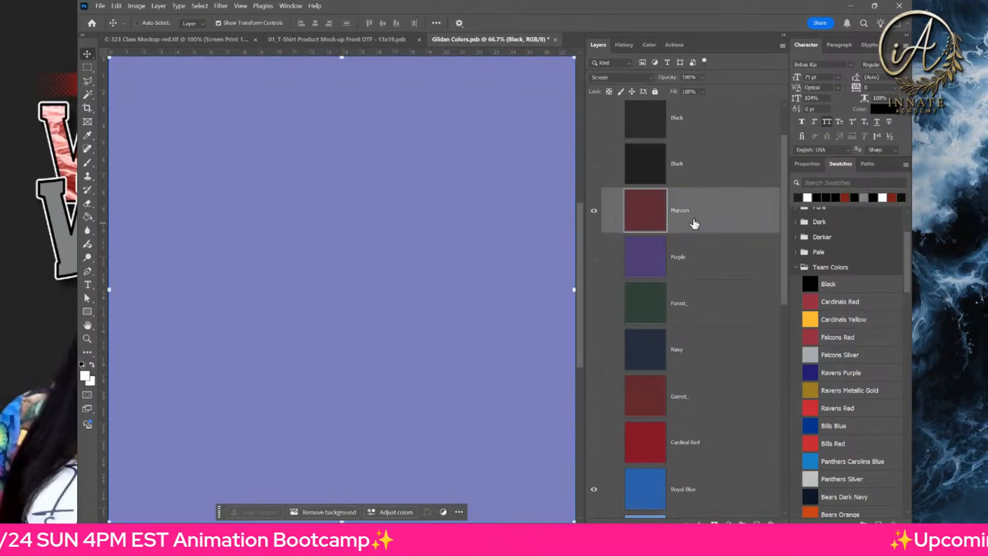
pyautogui.click(618, 77)
pyautogui.click(618, 85)
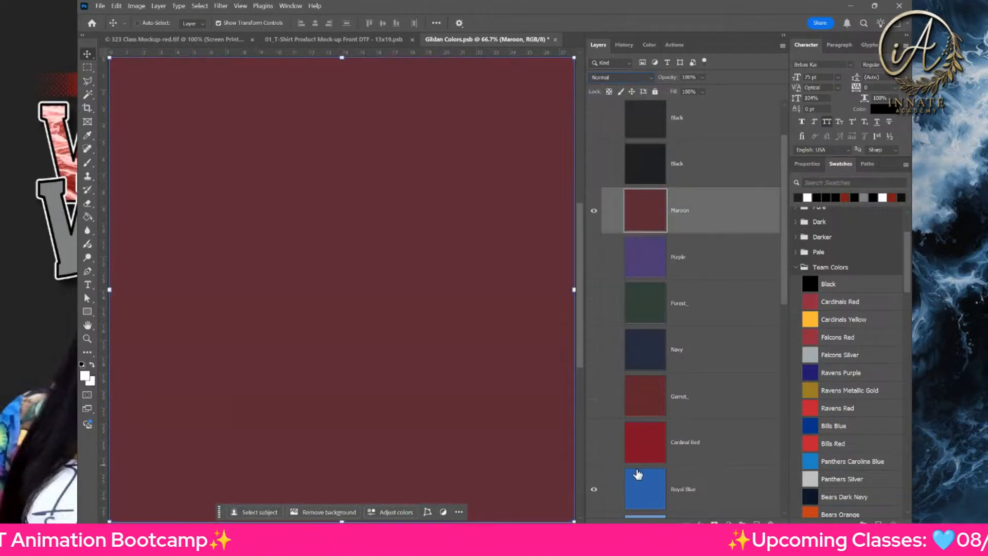
pyautogui.click(594, 490)
pyautogui.hotkey('ctrl', 's')
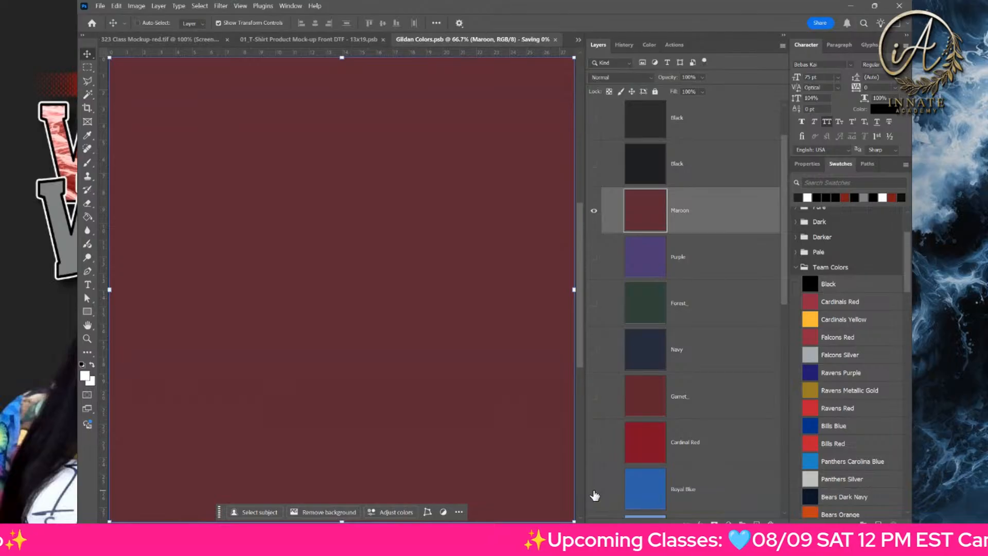
pyautogui.hotkey('ctrl', 'w')
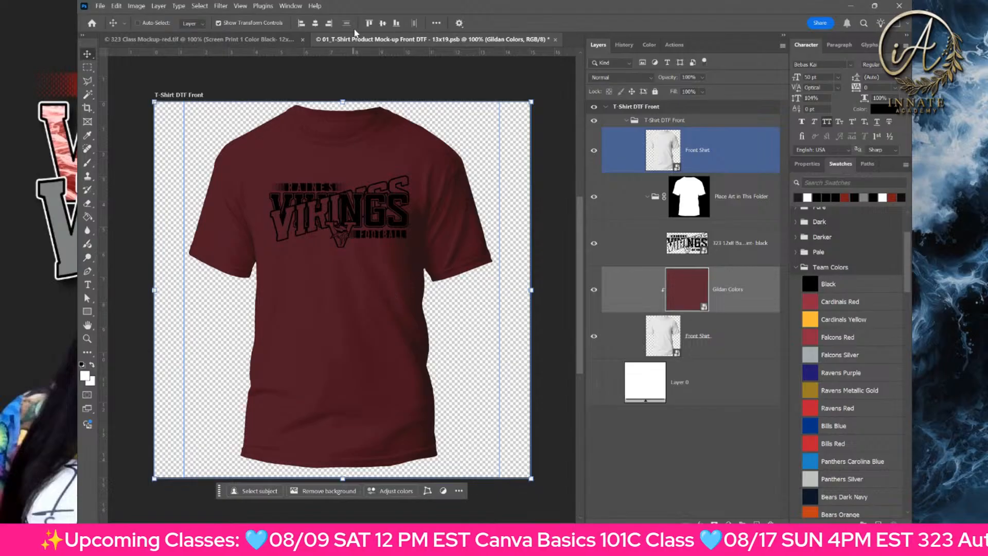
pyautogui.click(555, 39)
pyautogui.click(480, 210)
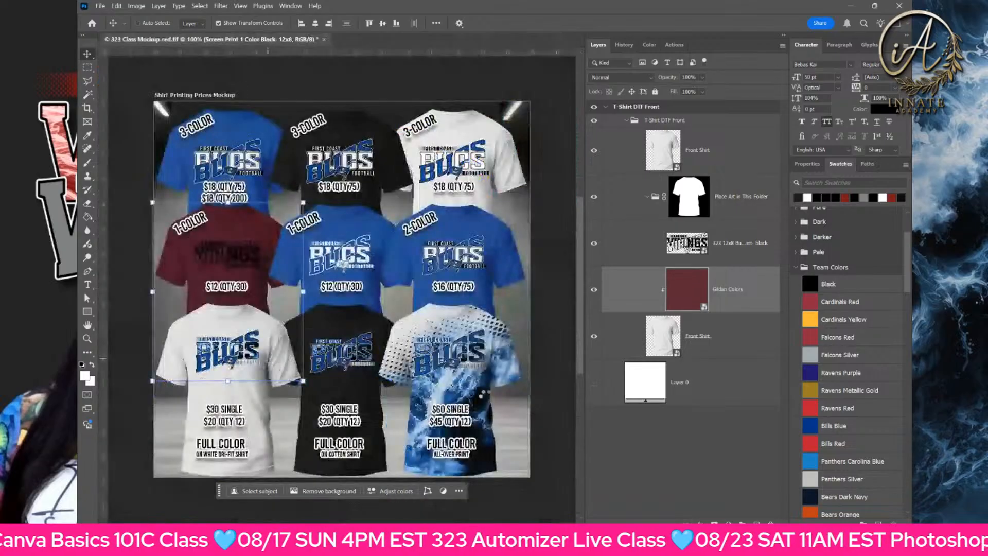
# - In the Screen Print 1 Color White- 12x8 mockup's art smart object, place 323 12x8 Screen Print 1 Color-white, hide the Bucs art, and save and close it
pyautogui.click(666, 455)
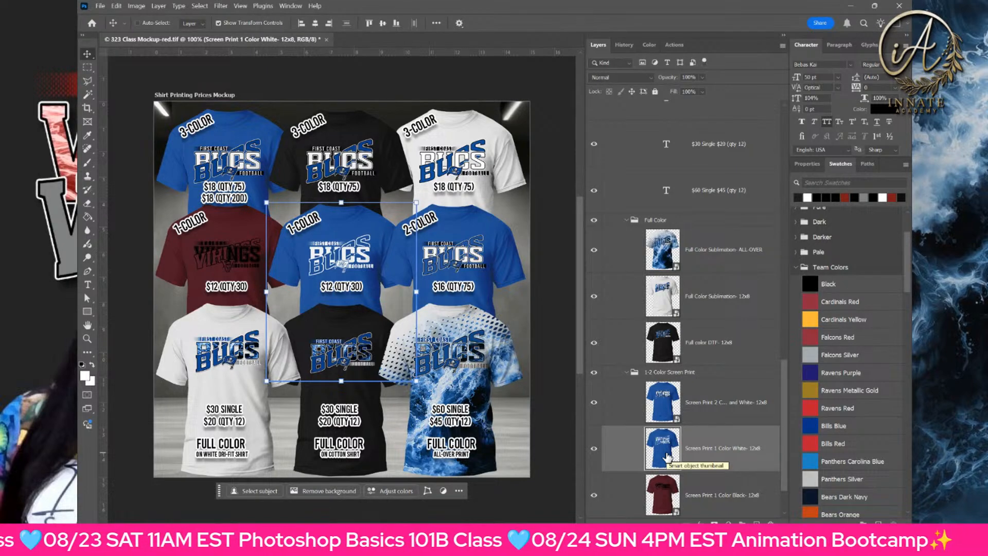
pyautogui.doubleClick(664, 451)
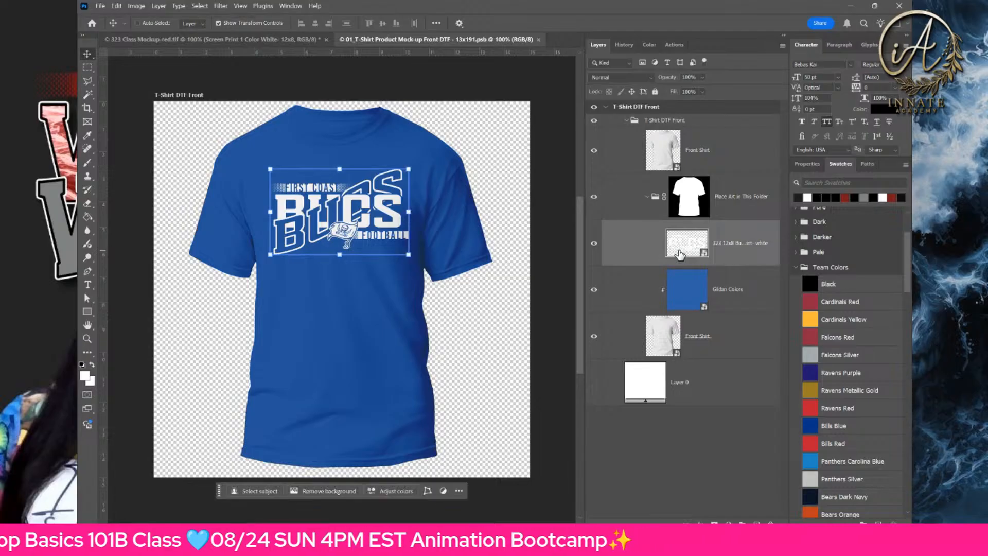
pyautogui.doubleClick(685, 243)
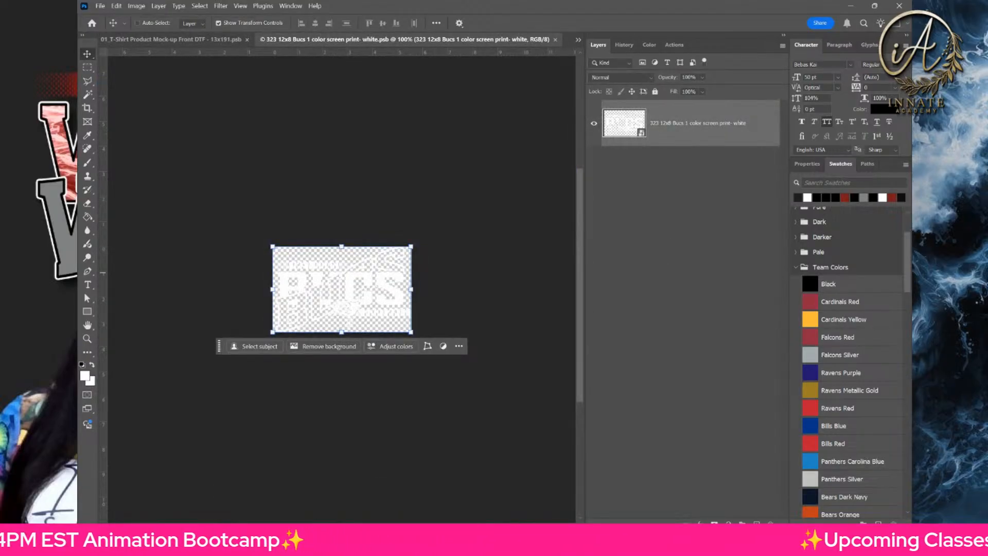
pyautogui.moveTo(443, 520); pyautogui.dragTo(382, 295)
pyautogui.click(716, 182)
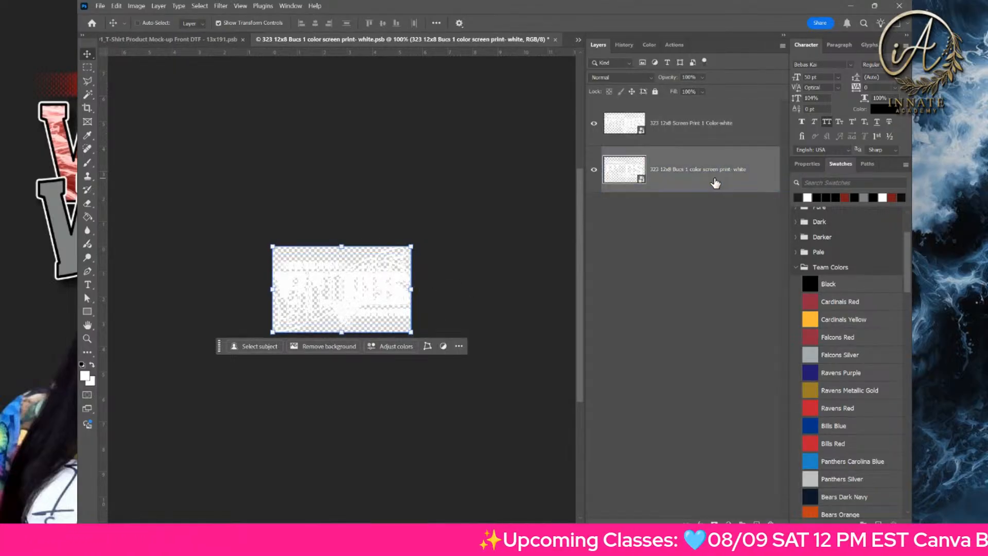
pyautogui.click(594, 171)
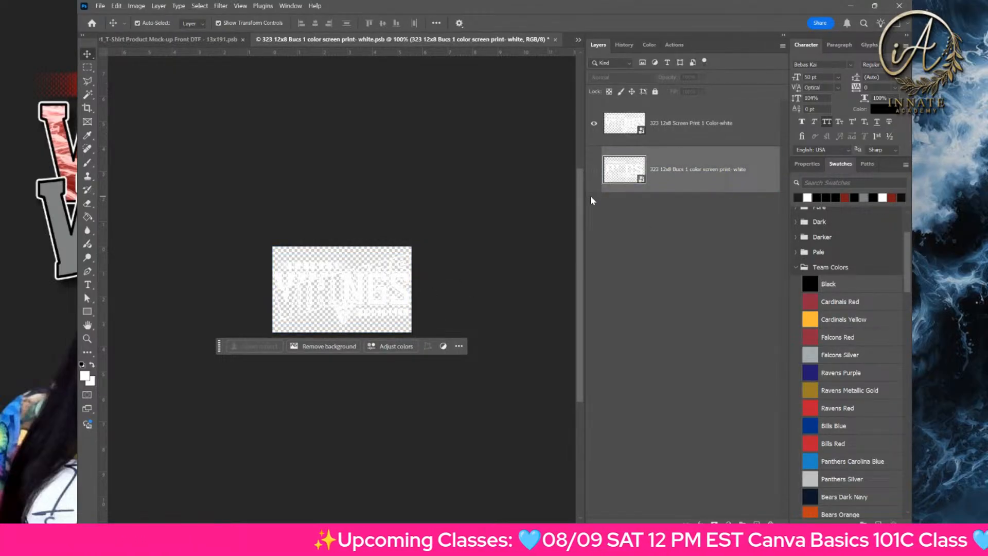
pyautogui.hotkey('ctrl', 's')
pyautogui.hotkey('ctrl', 'w')
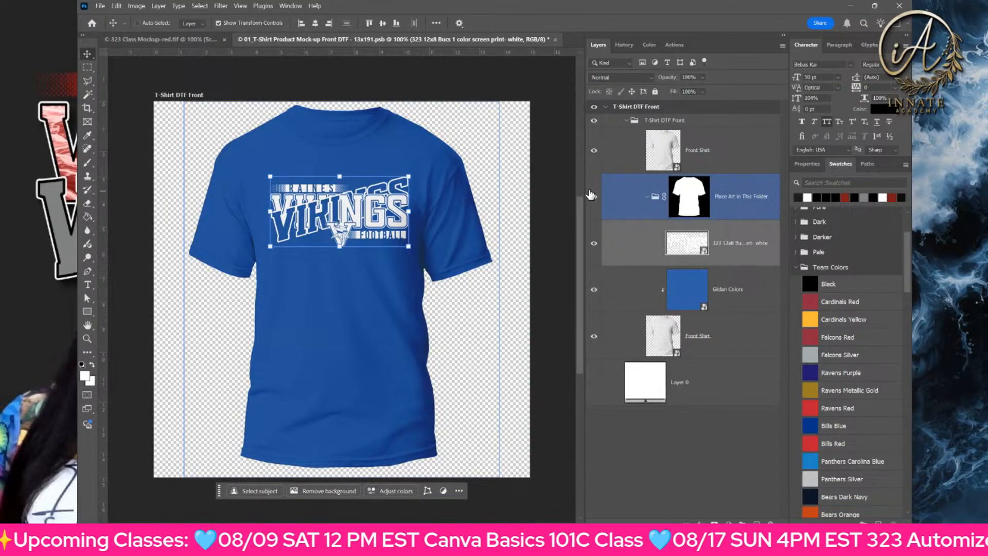
# - Save and close the Screen Print 1 Color White- 12x8 shirt mockup
pyautogui.hotkey('ctrl', 's')
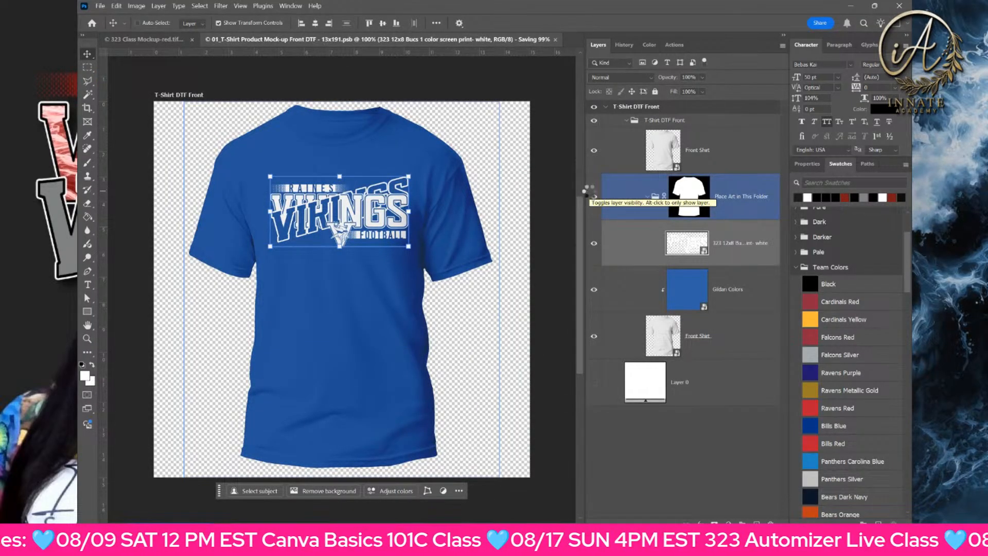
pyautogui.hotkey('ctrl', 'w')
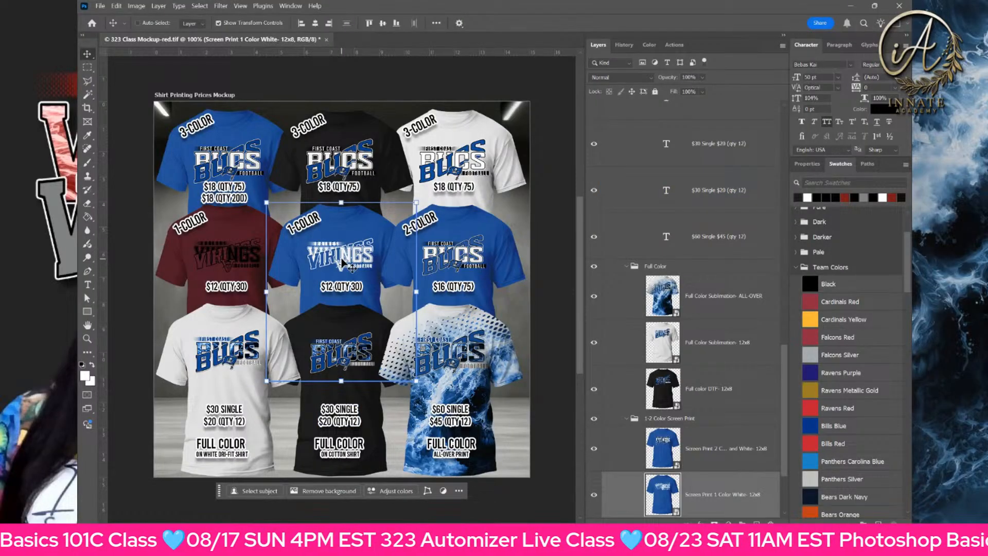
# - In the white-print shirt mockup's Gildan Colors, show Maroon and hide Royal Blue, then save and close the colors and the mockup
pyautogui.doubleClick(662, 483)
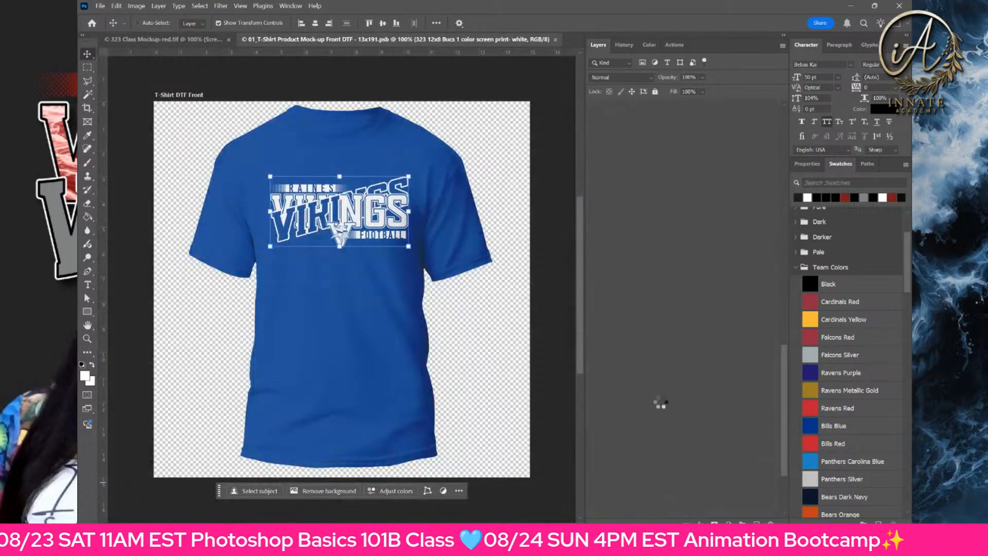
pyautogui.click(674, 298)
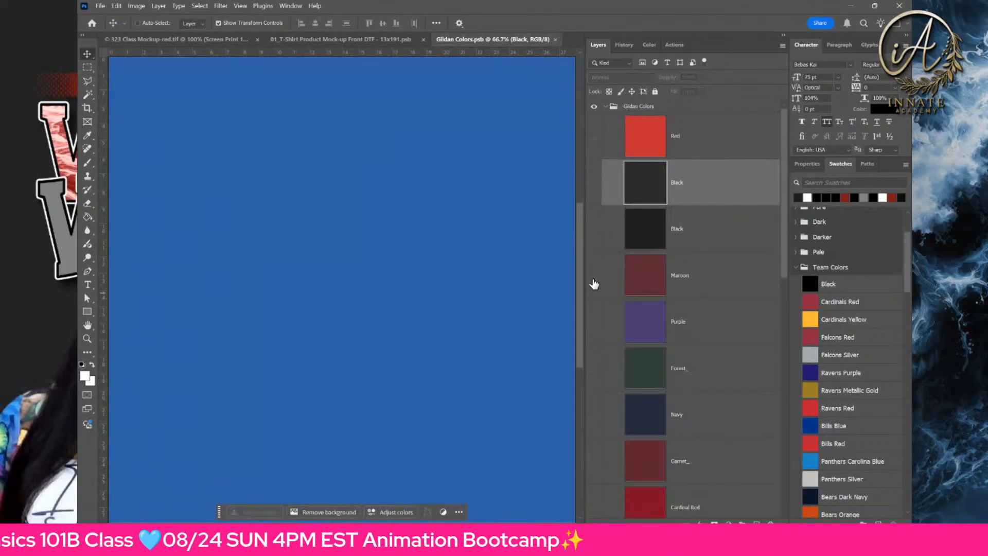
pyautogui.click(594, 280)
pyautogui.scroll(-4, 591, 370)
pyautogui.click(595, 437)
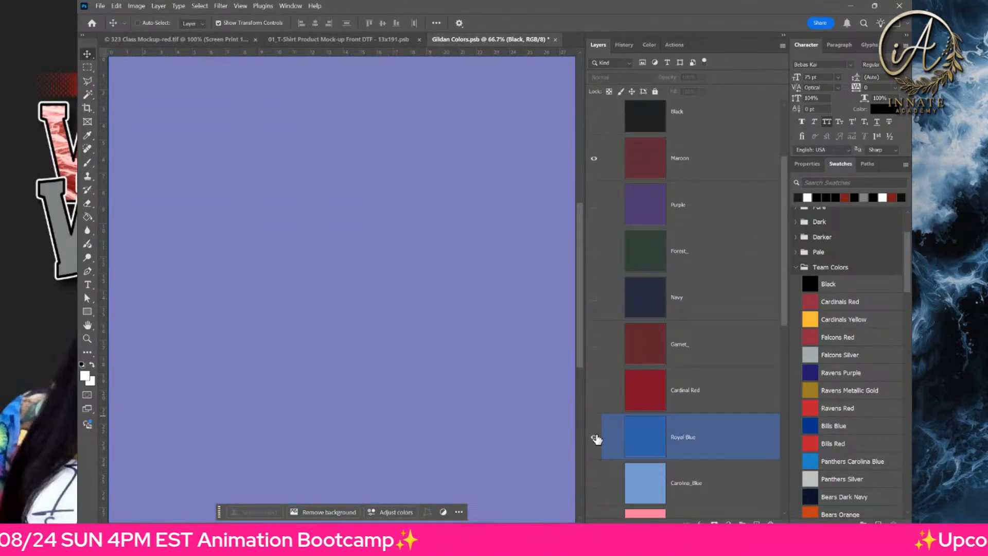
pyautogui.click(664, 152)
pyautogui.hotkey('ctrl', 's')
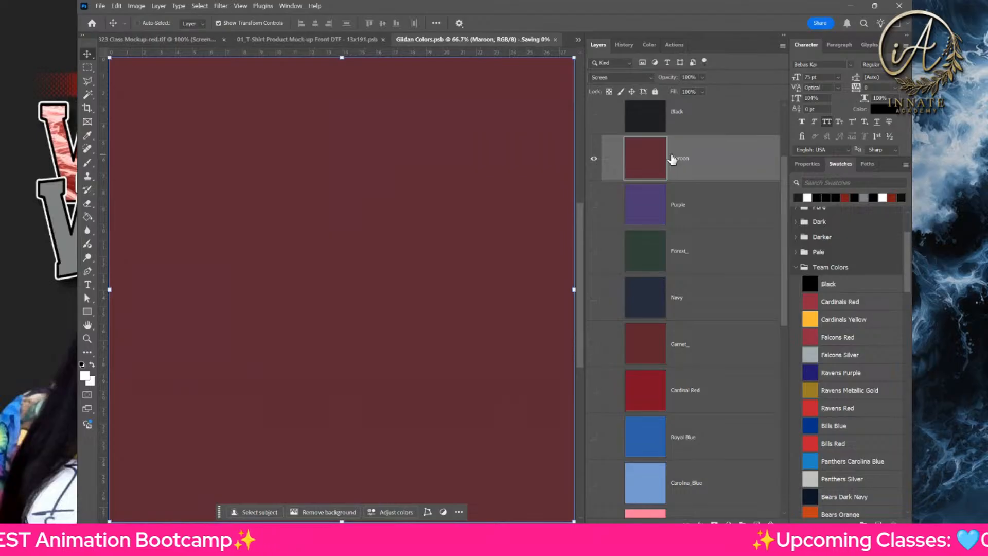
pyautogui.hotkey('ctrl', 'w')
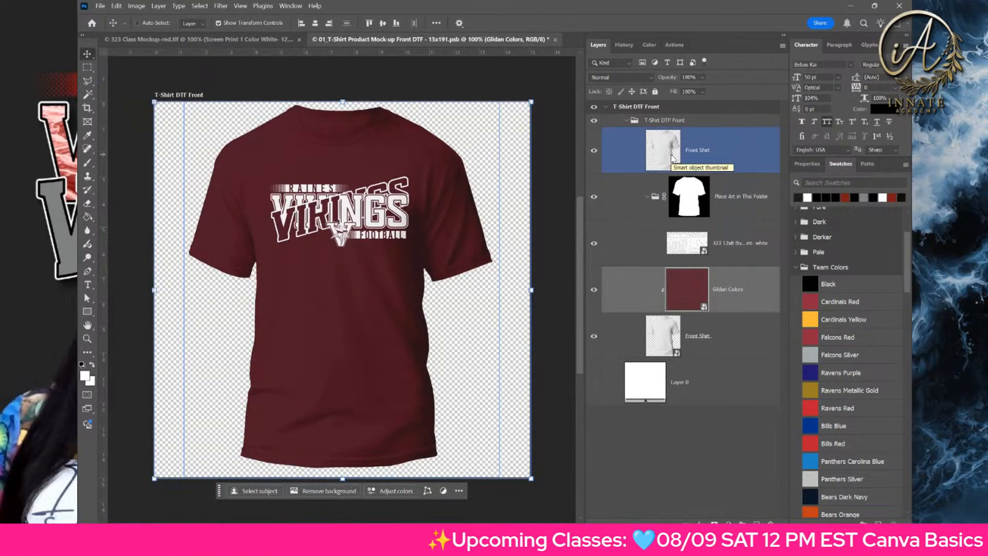
pyautogui.hotkey('ctrl', 's')
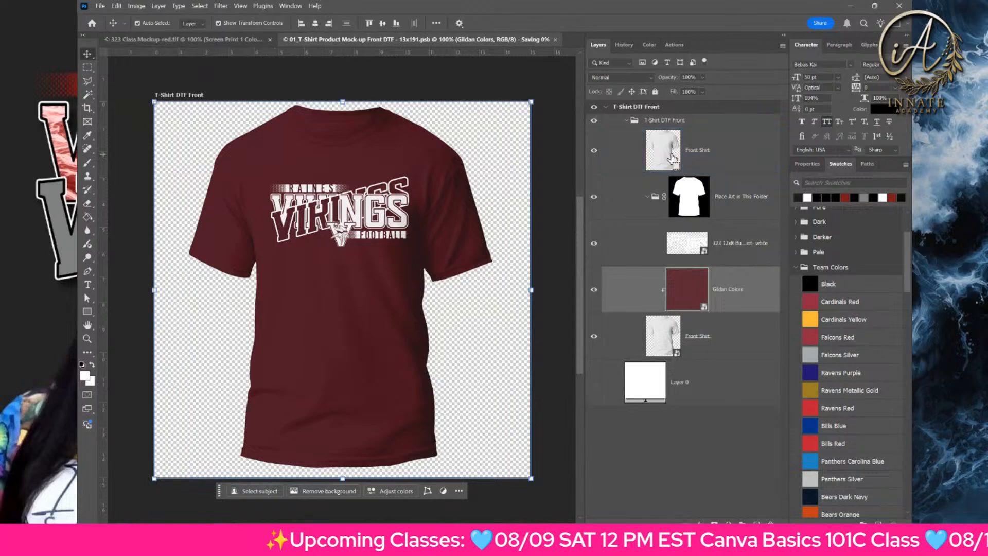
pyautogui.hotkey('ctrl', 'w')
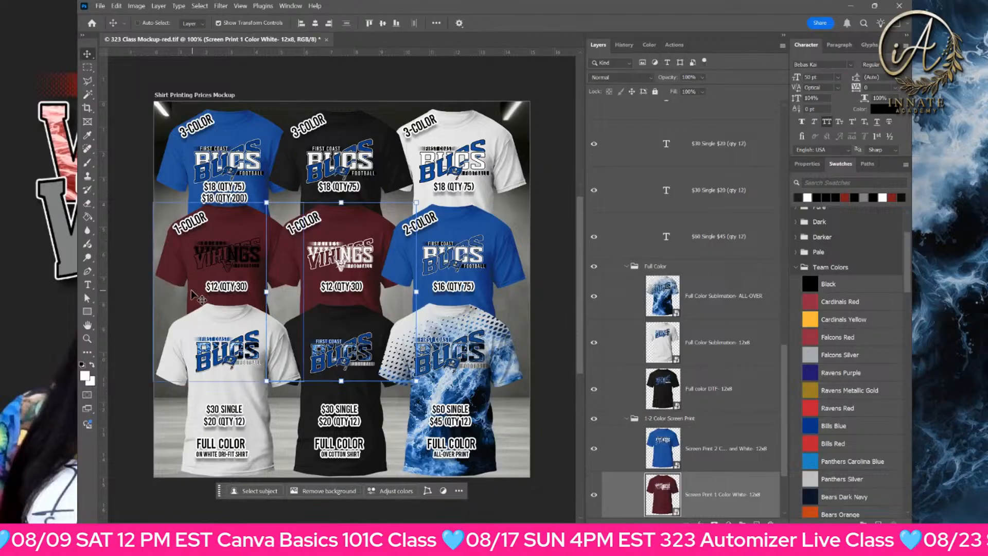
# - In the Screen Print 2 Color Black and White- 12x8 mockup's art smart object, place 323 12x8 Screen Print 2 Color, hide the Bucs art, and save and close it
pyautogui.rightClick(465, 255)
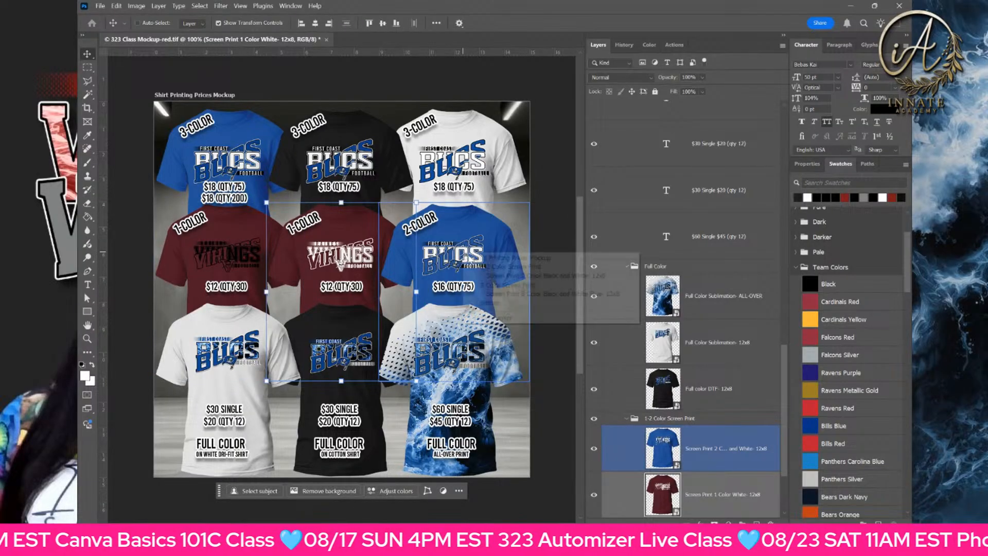
pyautogui.click(515, 276)
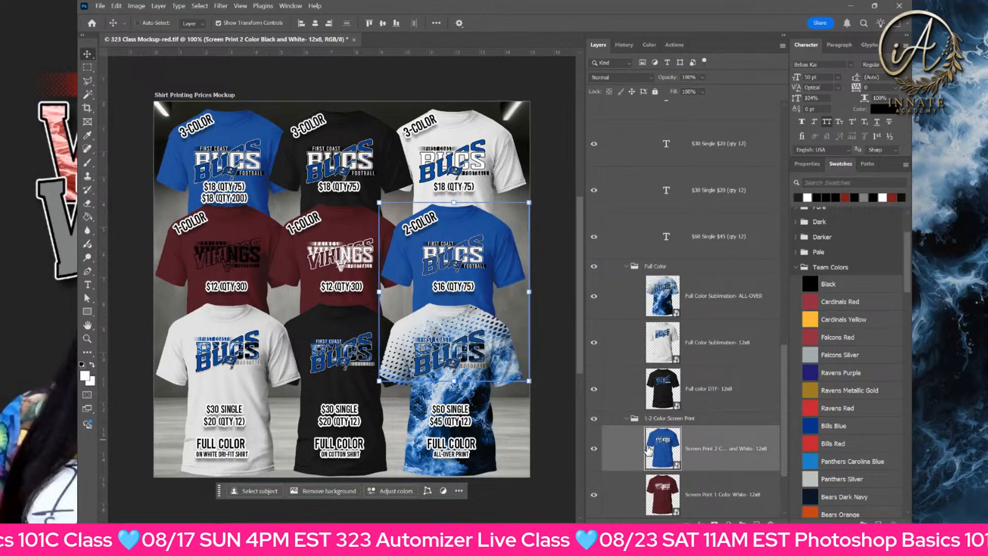
pyautogui.doubleClick(663, 444)
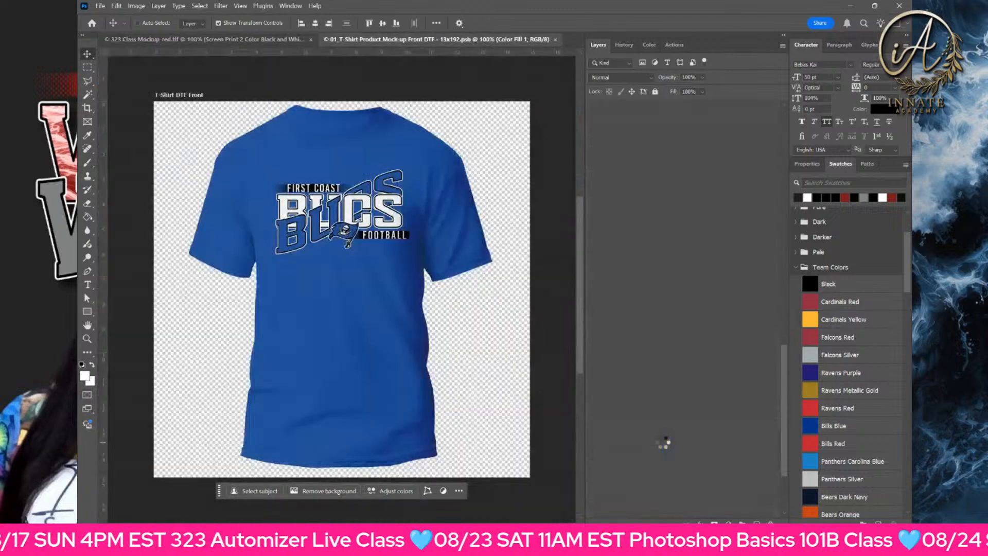
pyautogui.doubleClick(687, 243)
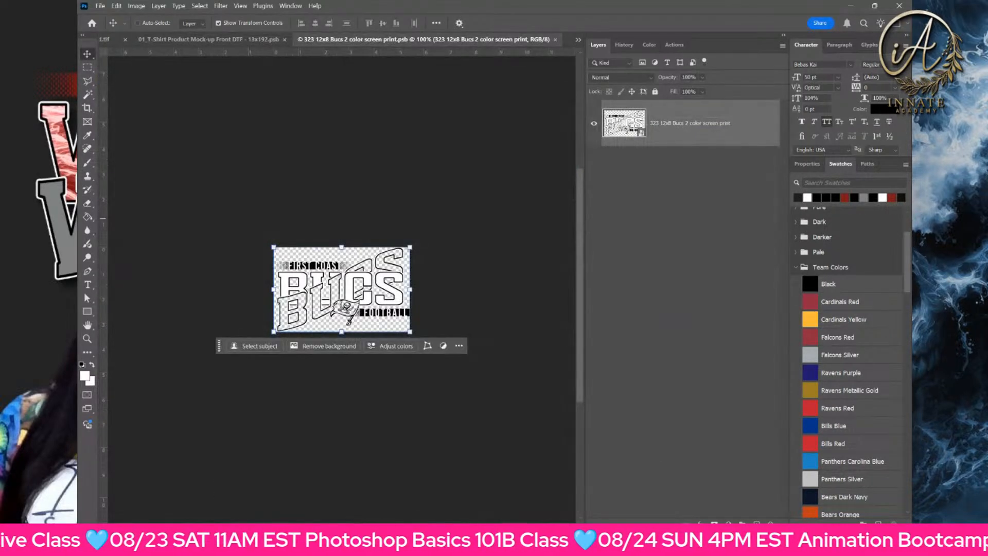
pyautogui.moveTo(78, 281); pyautogui.dragTo(312, 297)
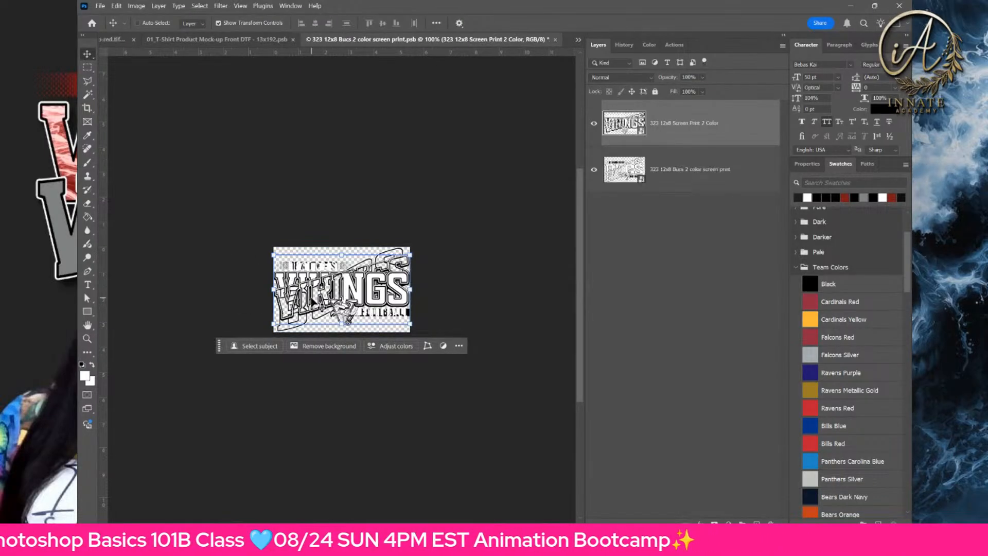
pyautogui.click(676, 172)
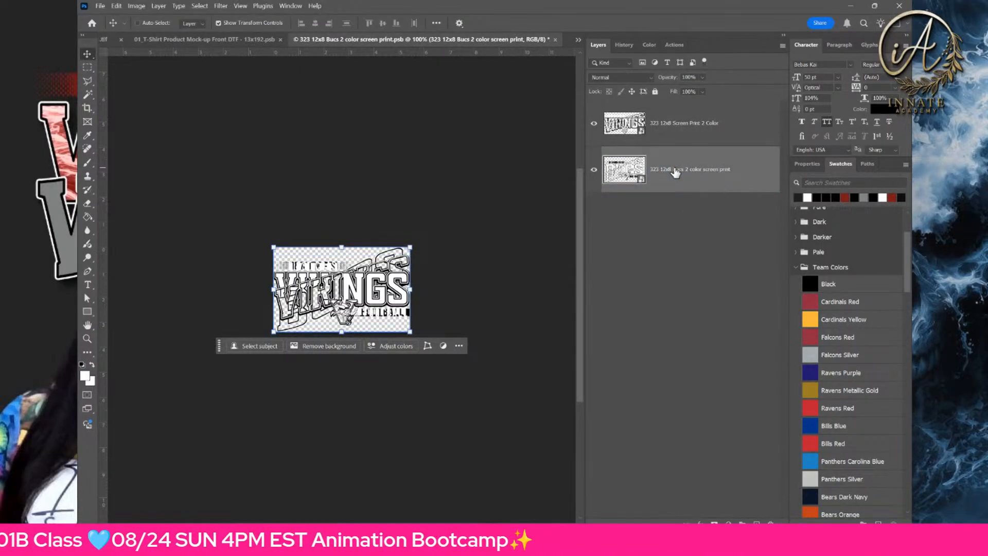
pyautogui.click(594, 169)
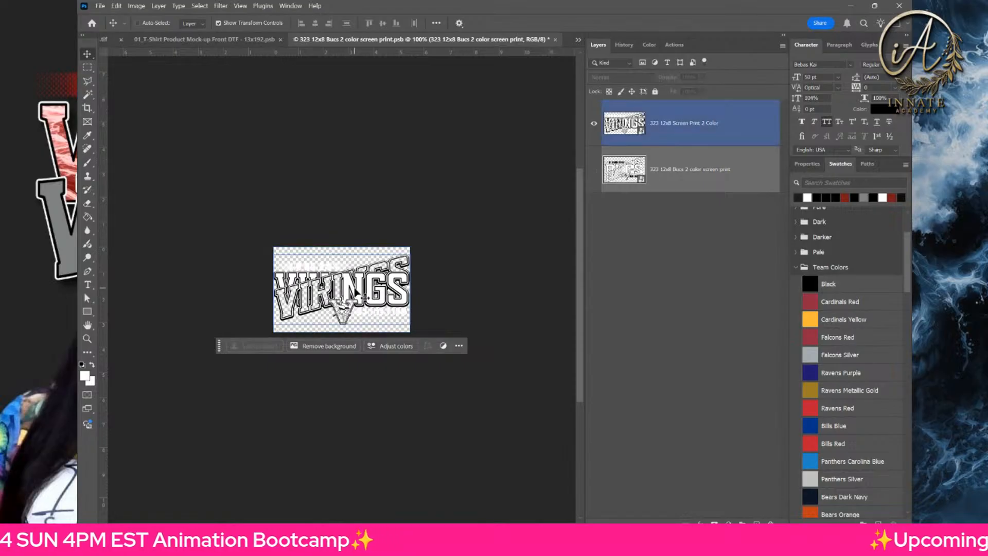
pyautogui.hotkey('ctrl', 's')
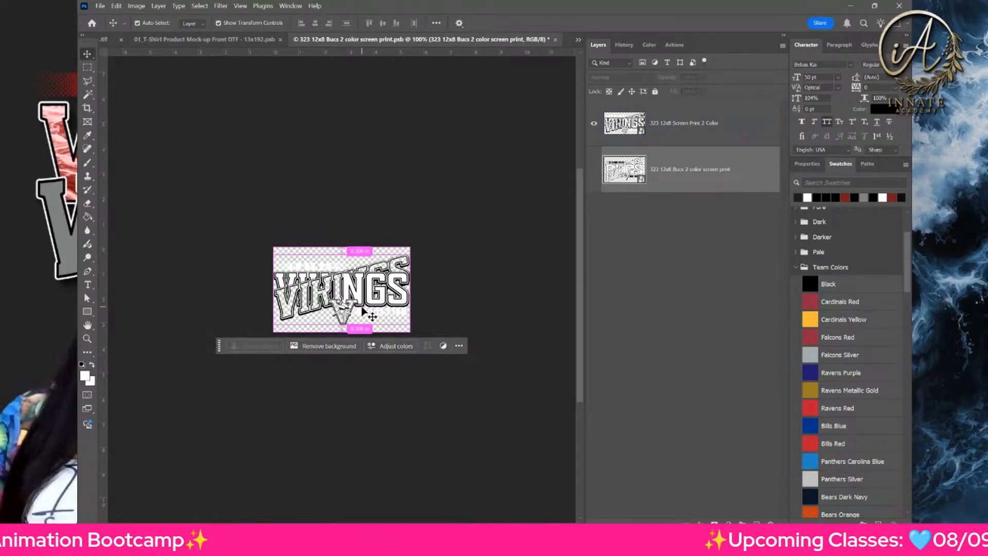
pyautogui.hotkey('ctrl', 'w')
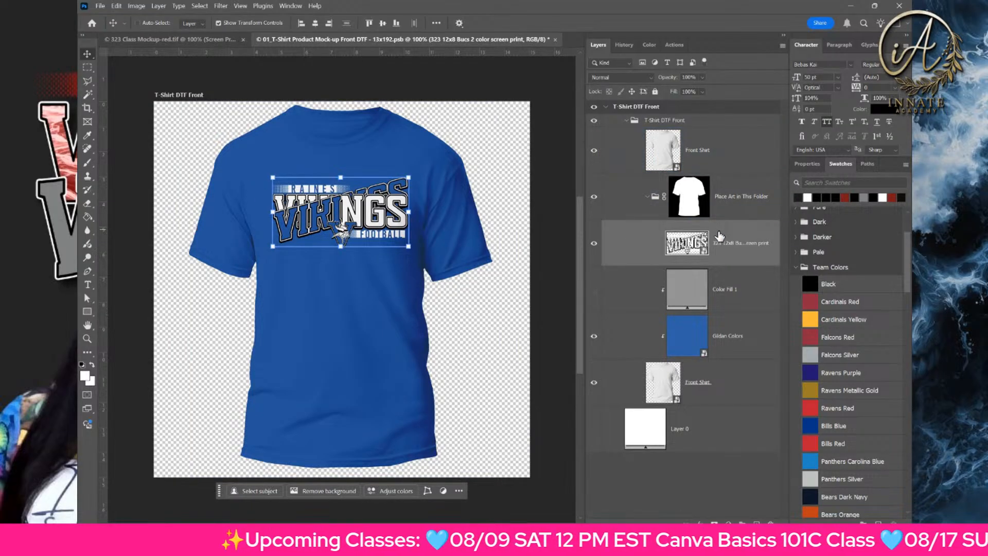
# - In the 2-color shirt mockup's Gildan Colors, show Maroon and hide Royal Blue, then save and close the colors and the mockup
pyautogui.click(730, 350)
pyautogui.doubleClick(688, 331)
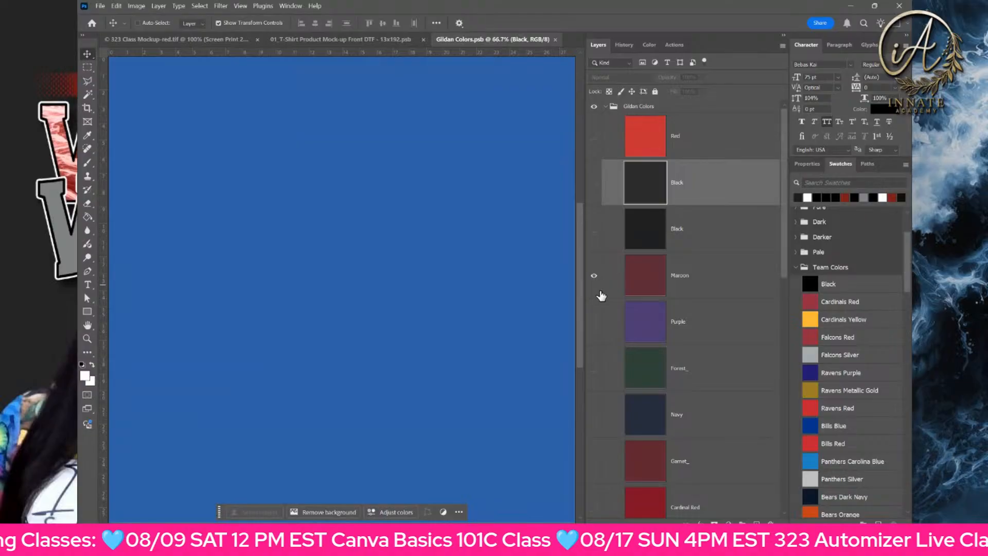
pyautogui.scroll(-2, 601, 295)
pyautogui.click(594, 477)
pyautogui.hotkey('ctrl', 's')
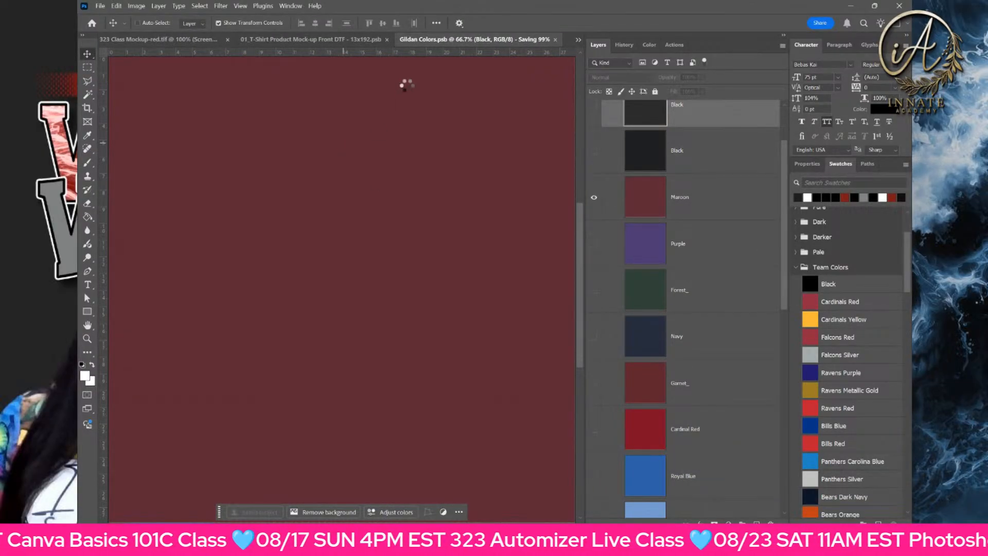
pyautogui.hotkey('ctrl', 'w')
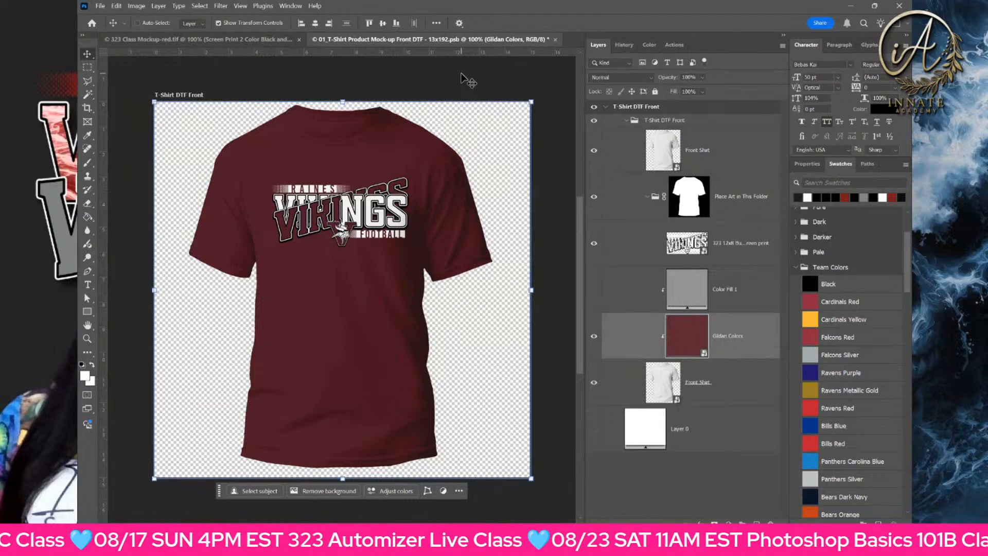
pyautogui.hotkey('ctrl', 's')
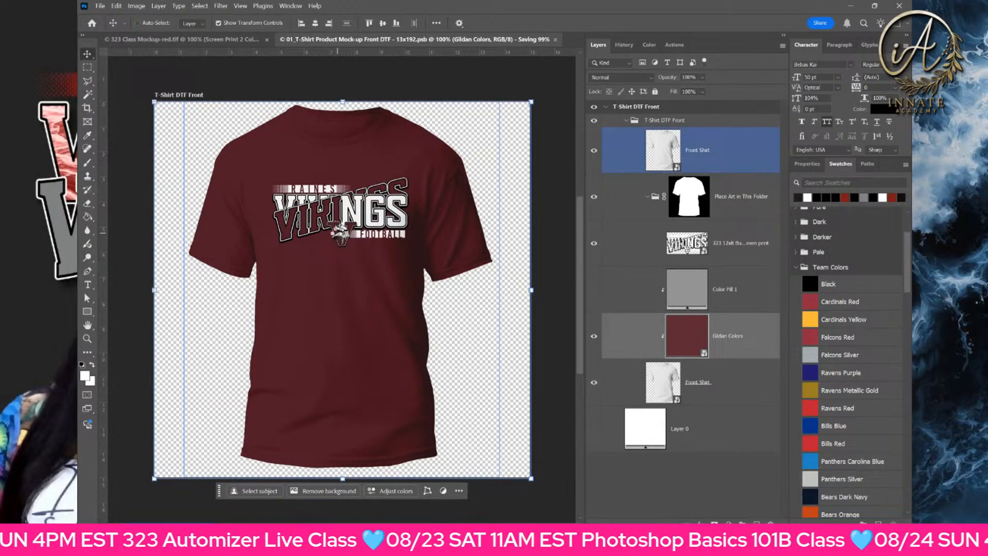
pyautogui.hotkey('ctrl', 'w')
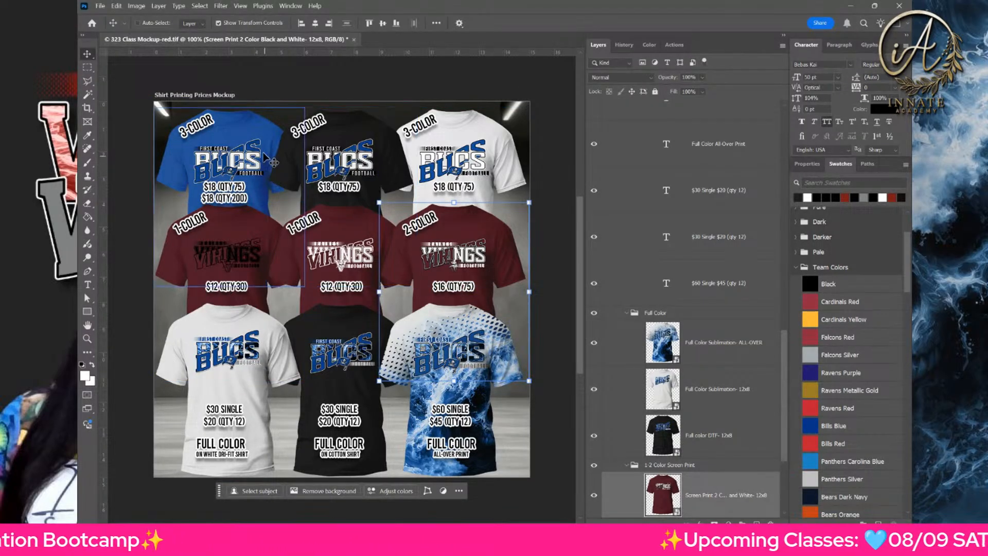
# - In the blue Screen Print 3 Color shirt's art smart object, place 323 12x8 Screen Print 3 Color, hide the Bucs art, and save and close it
pyautogui.rightClick(259, 139)
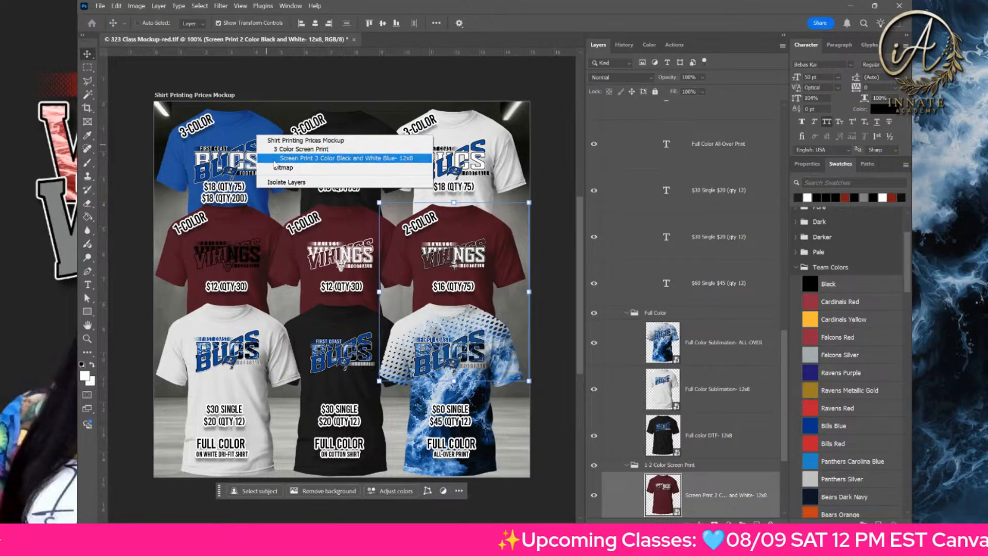
pyautogui.click(263, 158)
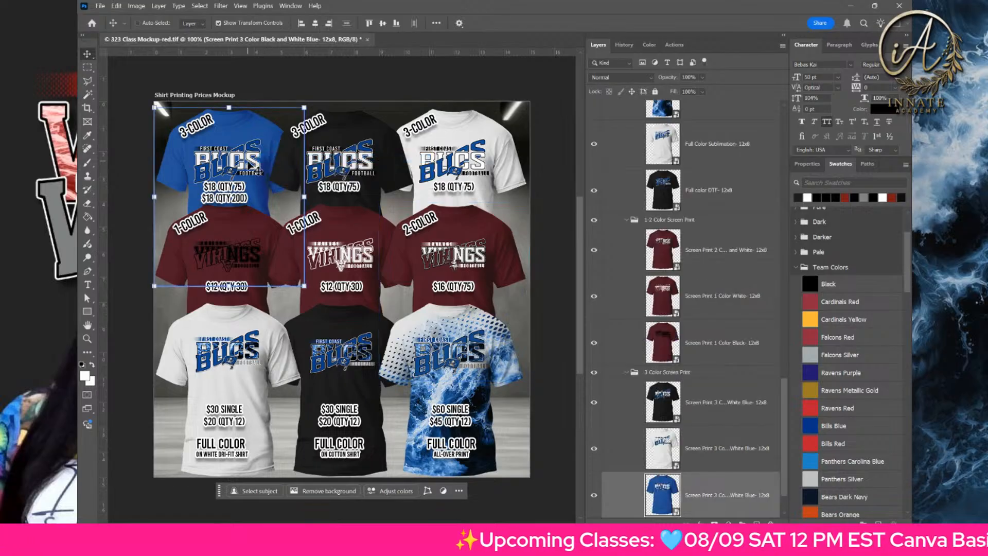
pyautogui.doubleClick(651, 492)
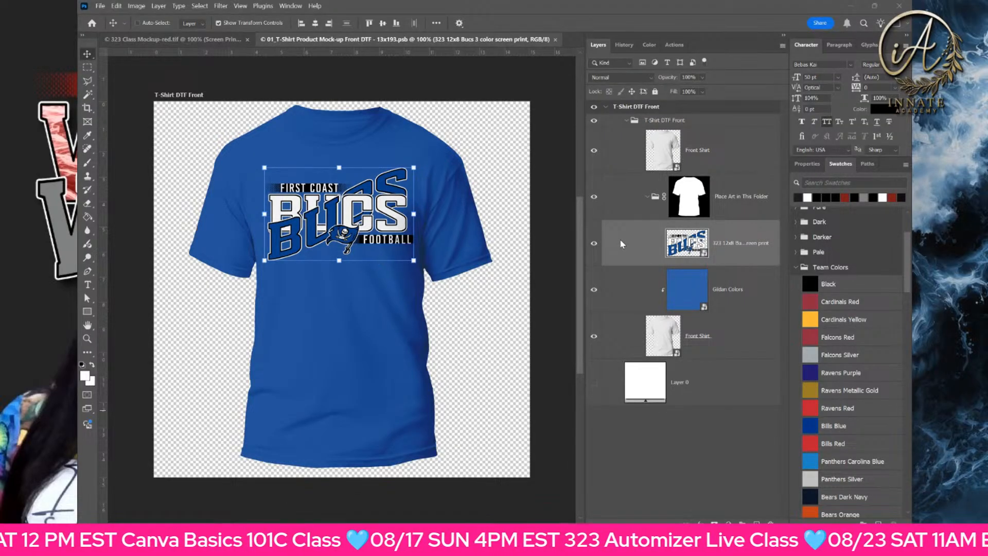
pyautogui.doubleClick(685, 246)
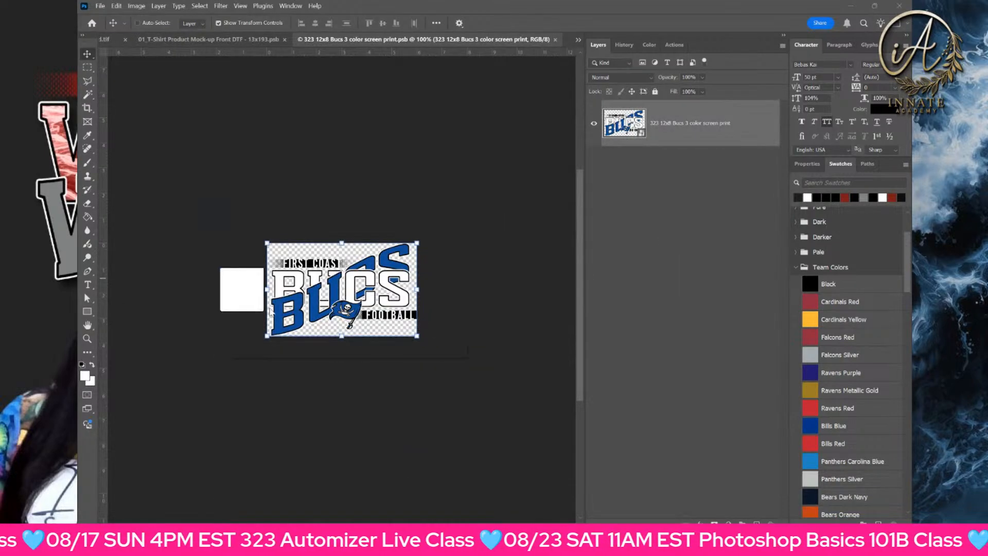
pyautogui.hotkey('ctrl', 'v')
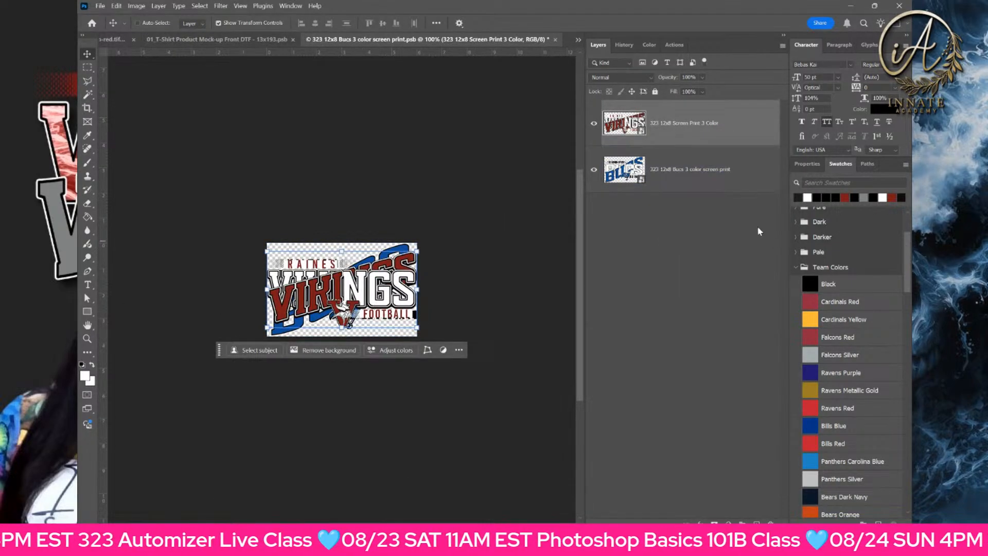
pyautogui.click(690, 178)
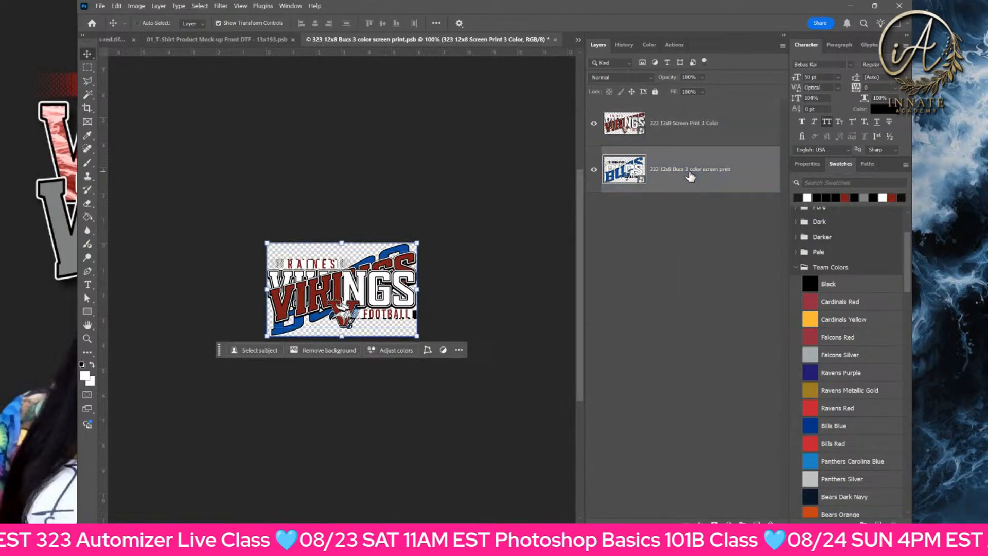
pyautogui.click(594, 170)
pyautogui.hotkey('ctrl', 's')
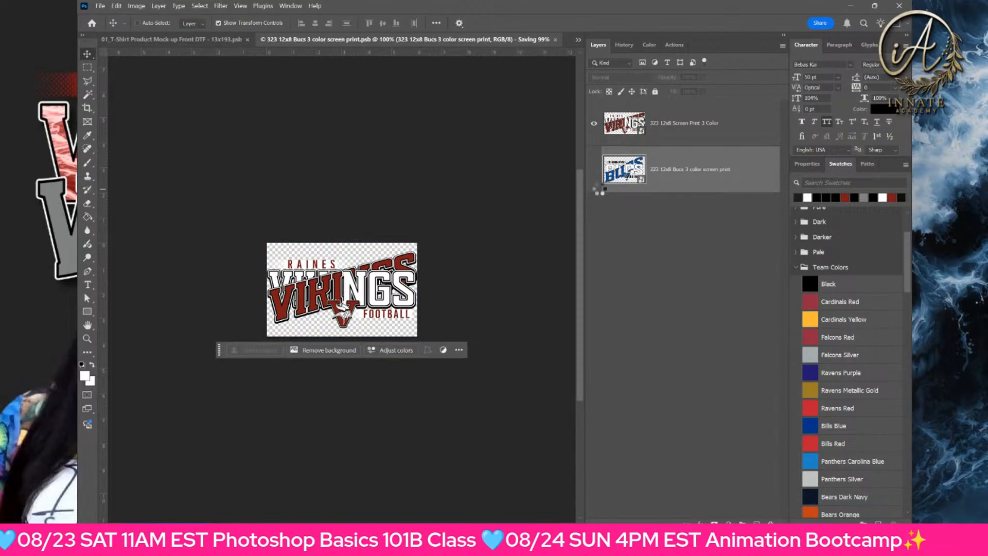
pyautogui.hotkey('ctrl', 'w')
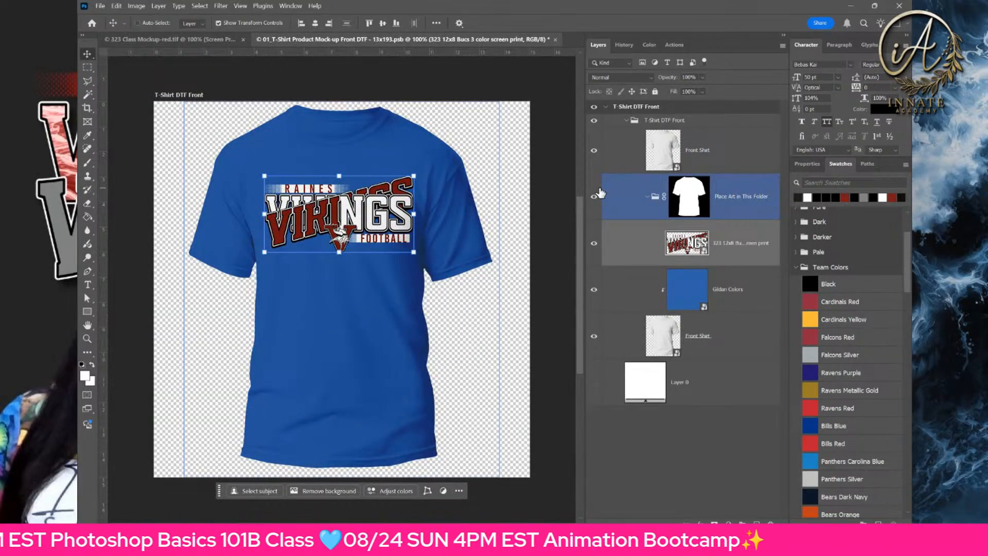
# - In the blue 3-color shirt mockup's Gildan Colors, show Maroon and hide Royal Blue, then save and close the colors and the mockup
pyautogui.click(688, 281)
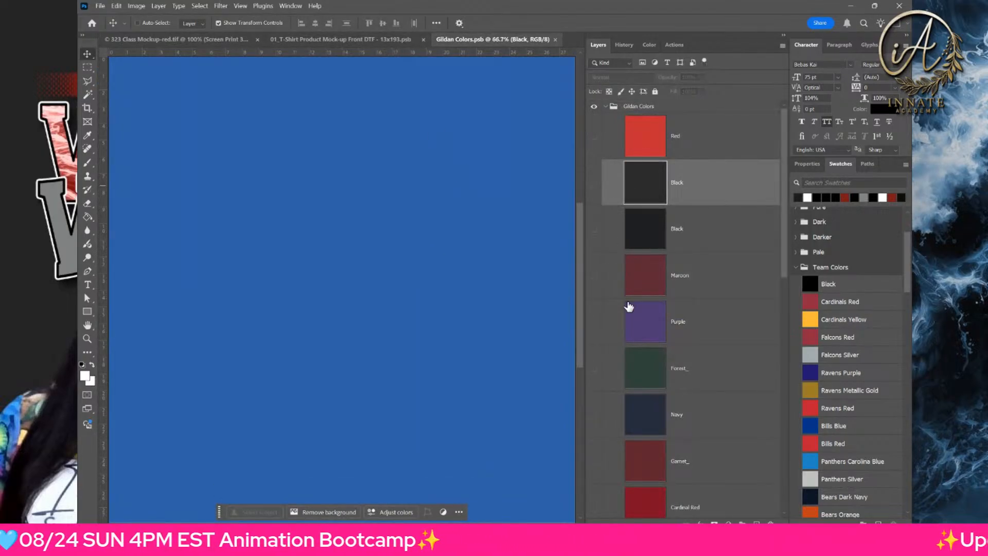
pyautogui.scroll(-2, 629, 307)
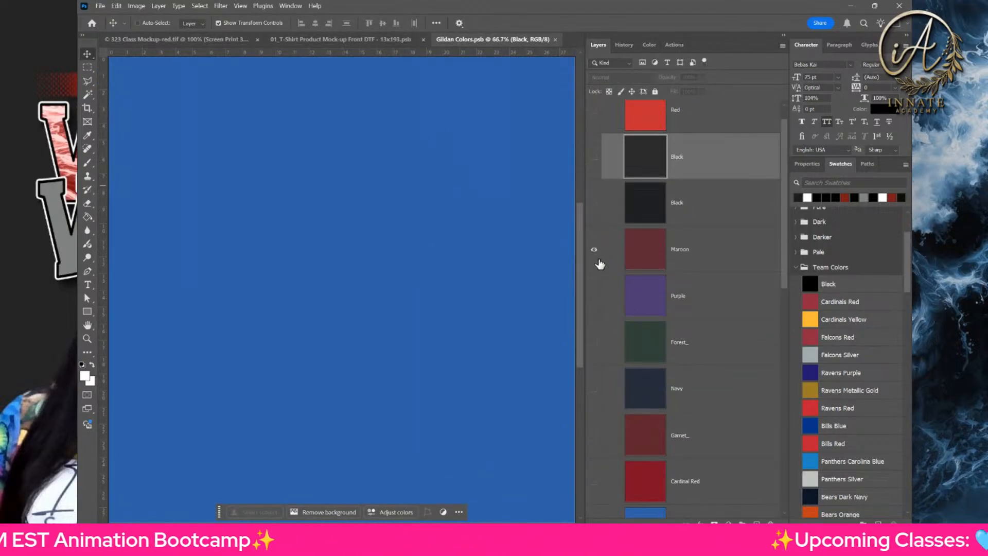
pyautogui.scroll(-5, 601, 264)
pyautogui.click(594, 437)
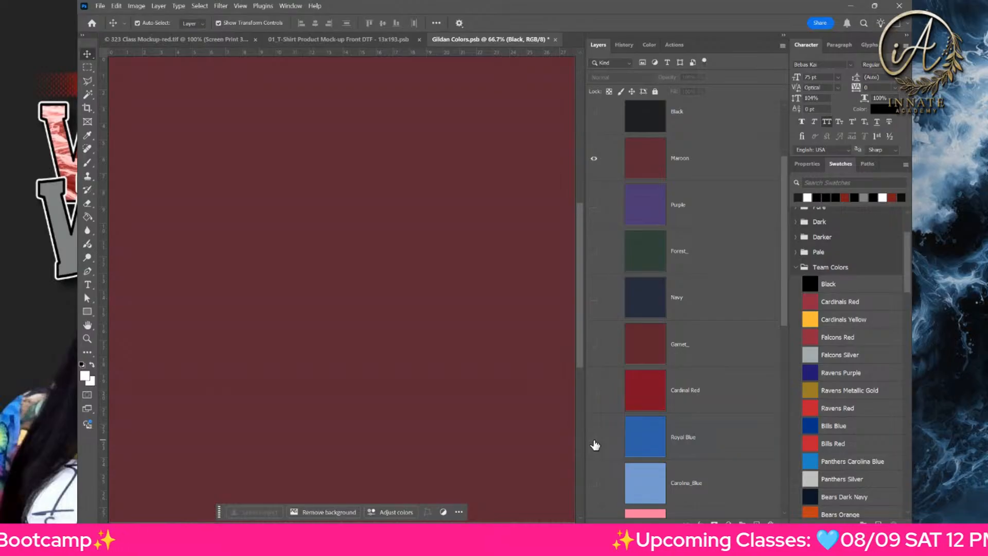
pyautogui.hotkey('ctrl', 's')
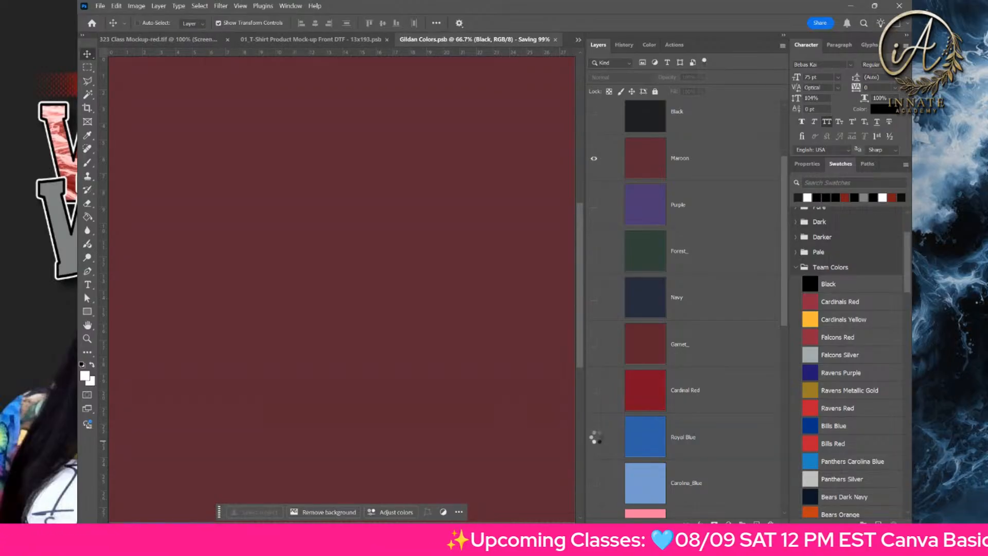
pyautogui.hotkey('ctrl', 'w')
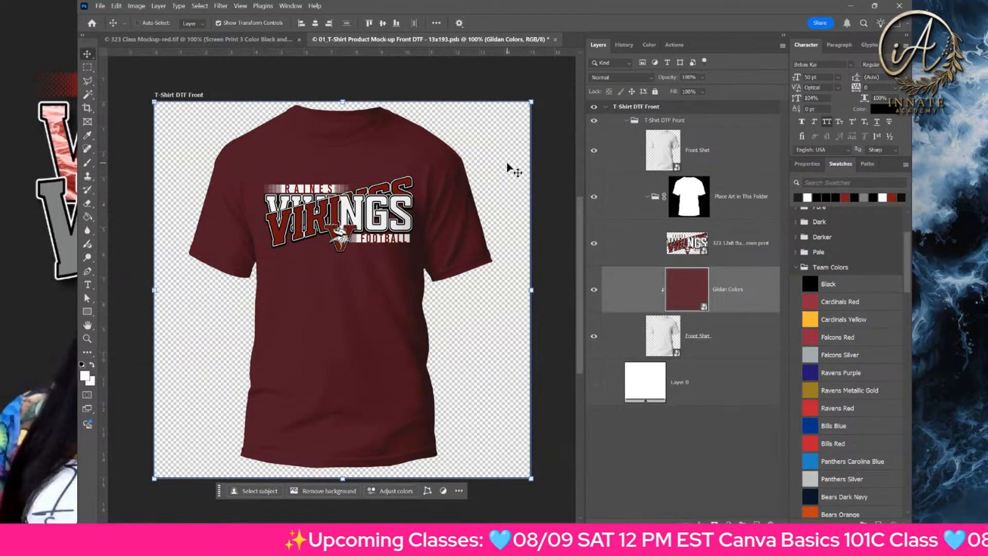
pyautogui.click(556, 39)
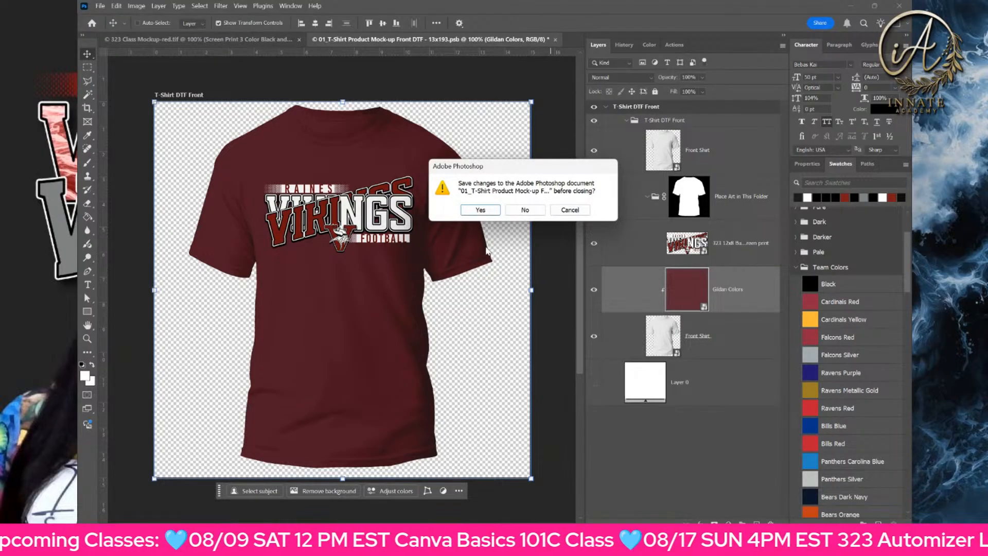
pyautogui.click(486, 211)
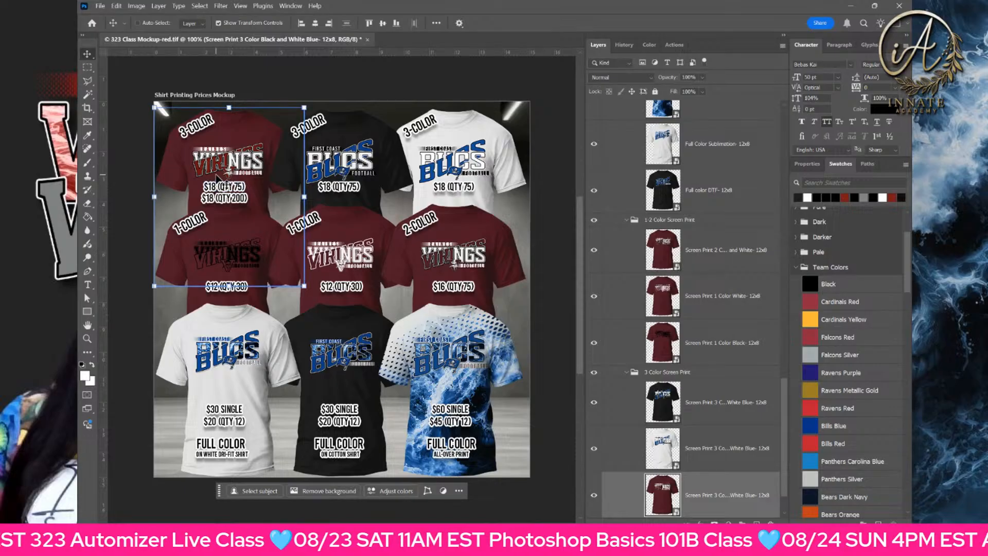
pyautogui.keyDown('ctrl'); pyautogui.click(410, 265); pyautogui.keyUp('ctrl')
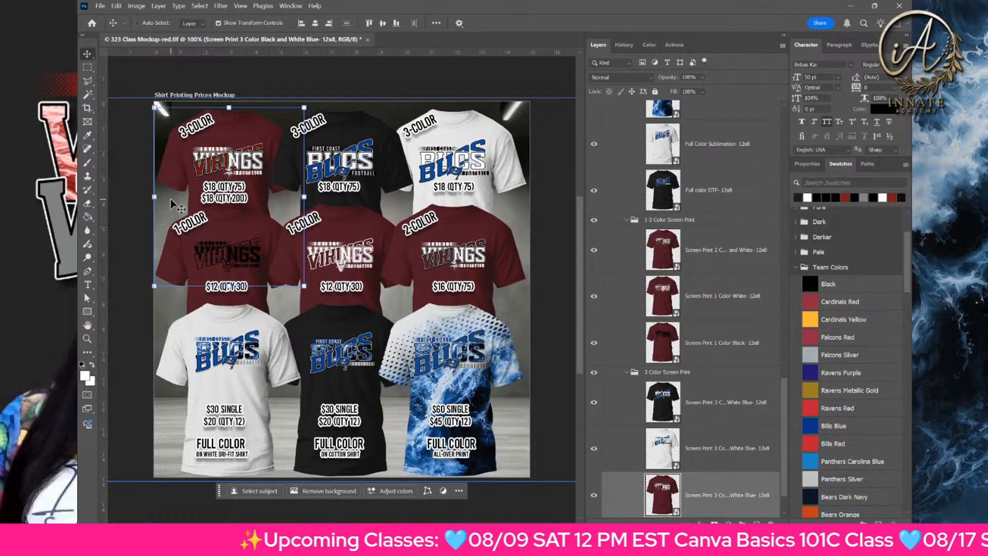
pyautogui.hotkey('ctrl', 't')
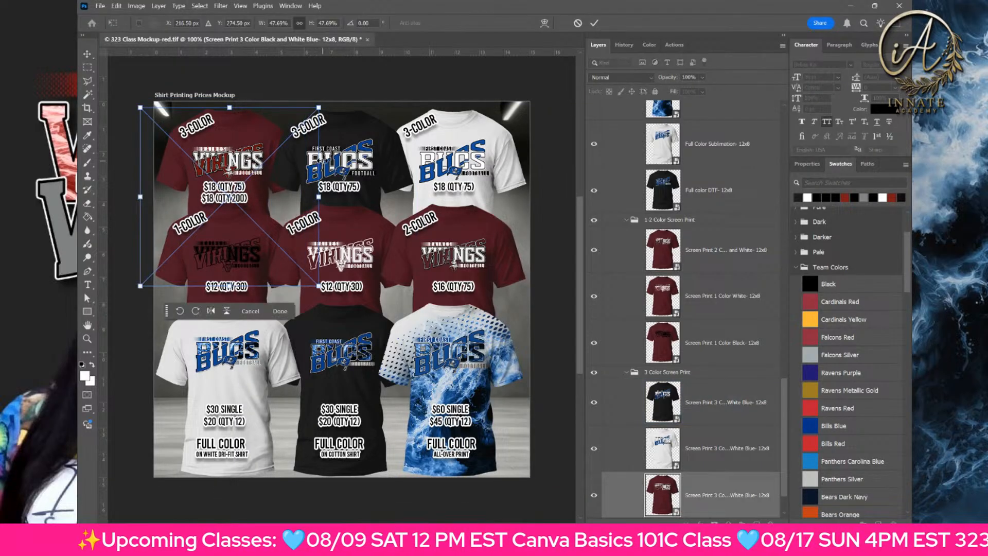
pyautogui.press('Return')
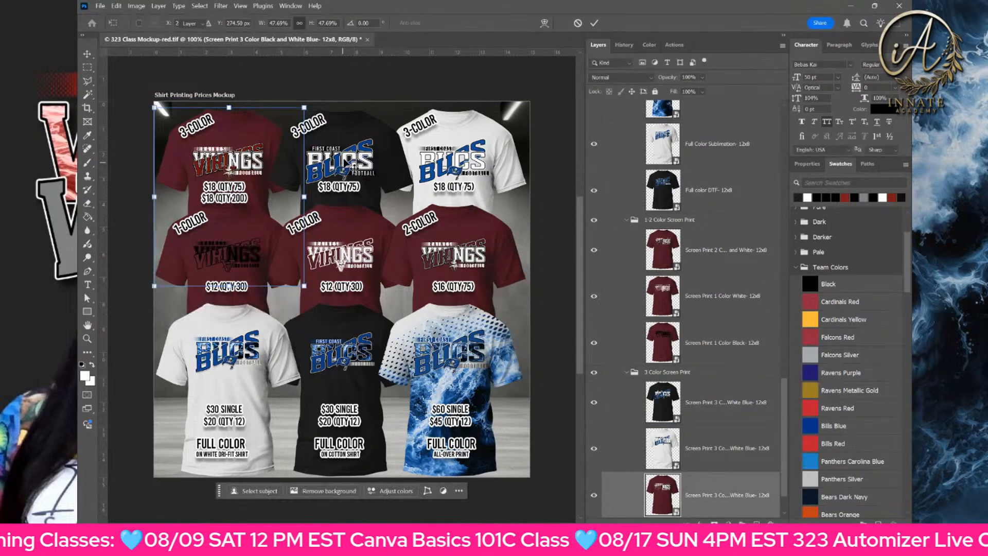
pyautogui.click(352, 164)
pyautogui.rightClick(351, 163)
pyautogui.click(432, 181)
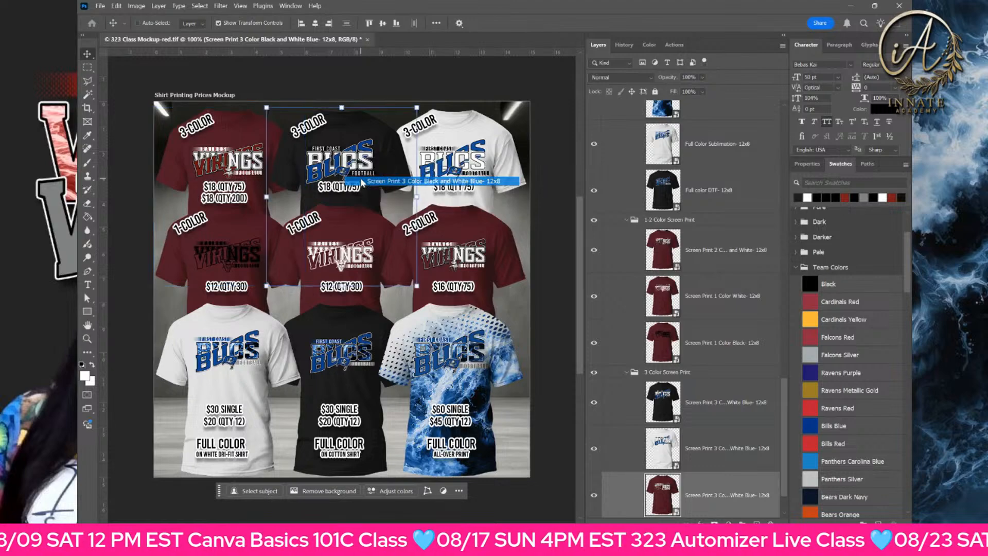
# - Open the white 3-color screen print shirt's mockup and its 323 12x8 Bucs 3 color screen print art smart object
pyautogui.click(660, 453)
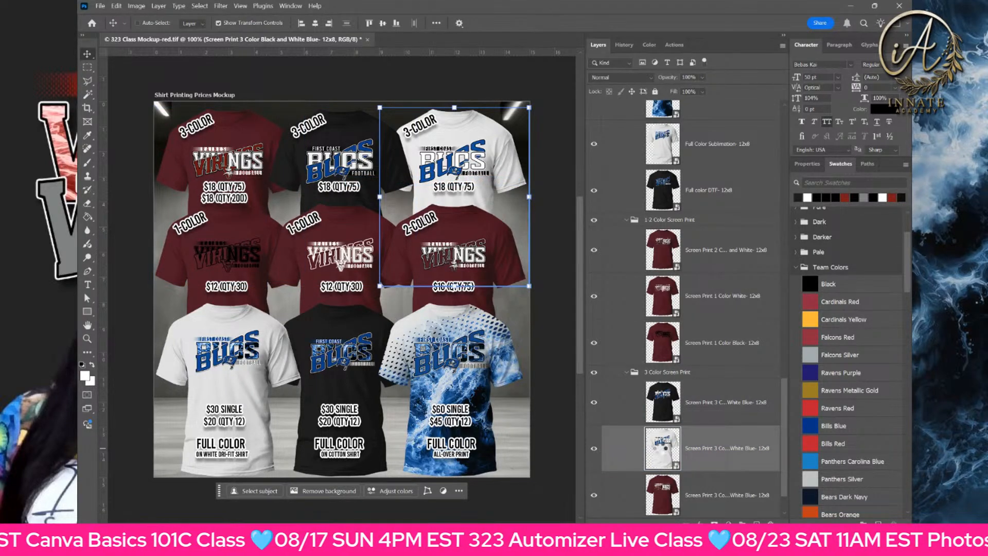
pyautogui.doubleClick(662, 448)
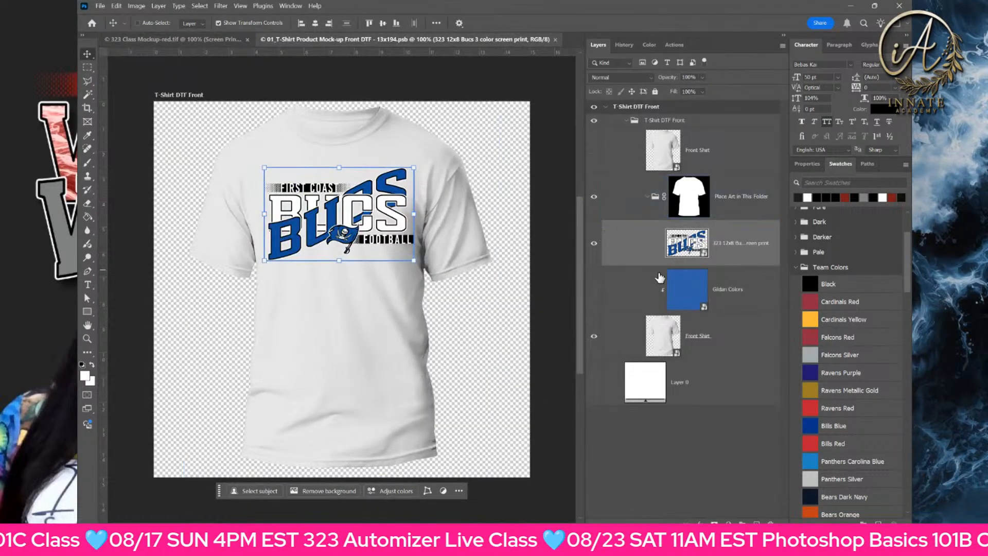
pyautogui.click(673, 261)
pyautogui.click(675, 245)
pyautogui.click(678, 200)
pyautogui.click(682, 234)
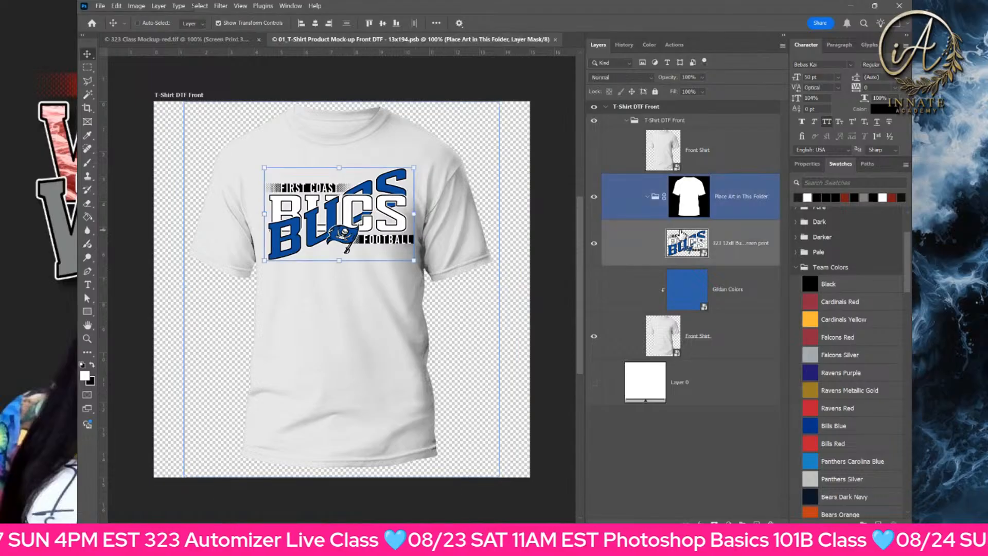
pyautogui.doubleClick(682, 235)
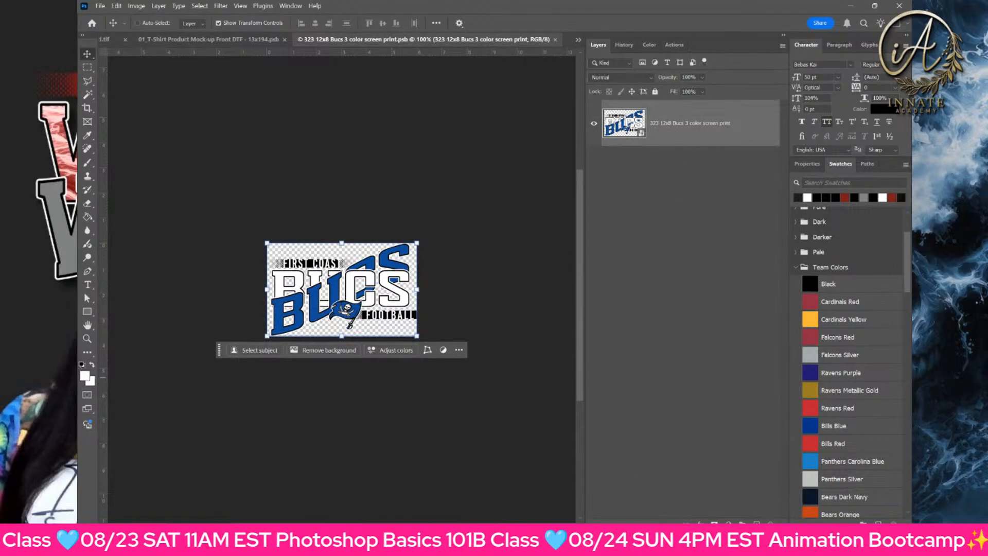
# - Place 323 12x8 Screen Print 3 Color in the art, delete the Bucs layer, then save and close the art and the white shirt mockup
pyautogui.moveTo(0, 293); pyautogui.dragTo(331, 292)
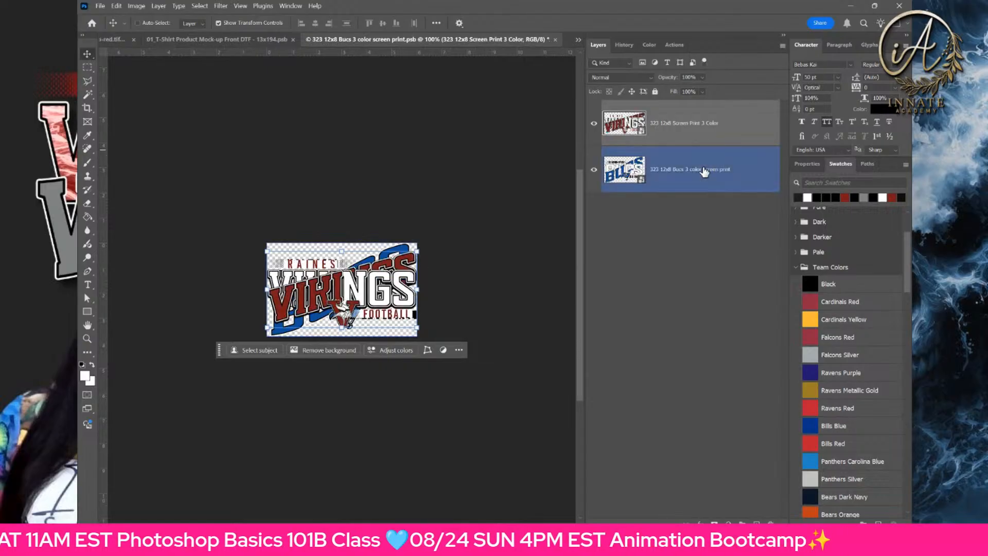
pyautogui.click(704, 172)
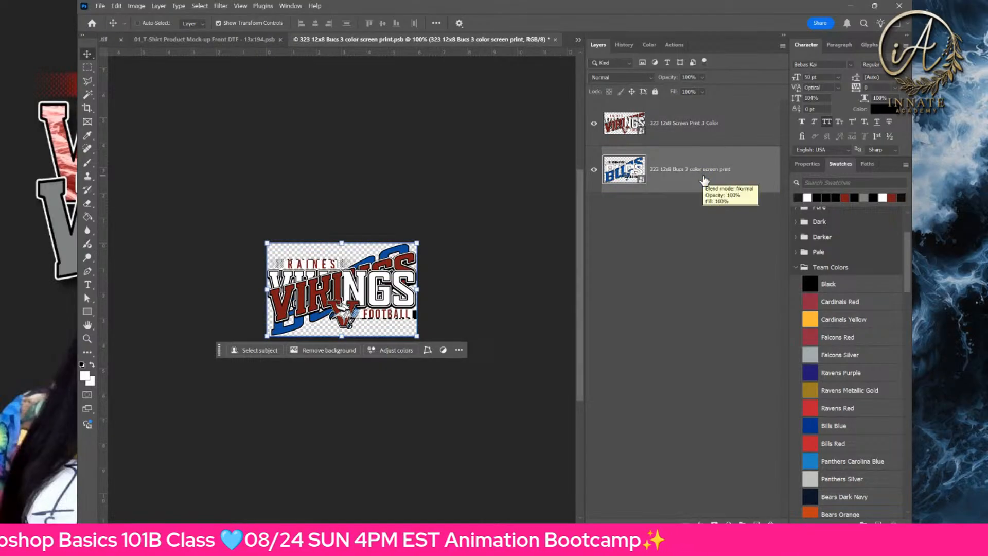
pyautogui.press('Delete')
pyautogui.hotkey('ctrl', 's')
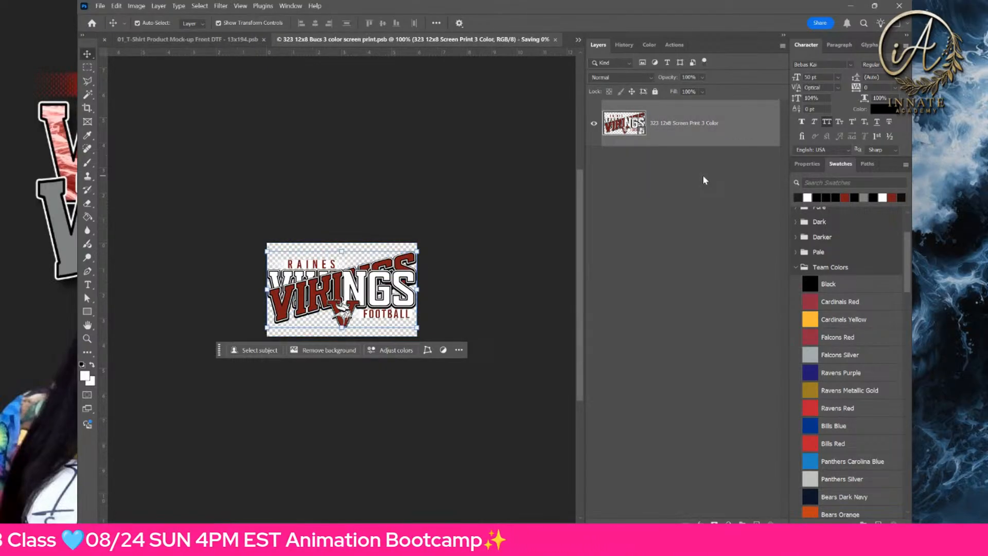
pyautogui.hotkey('ctrl', 'w')
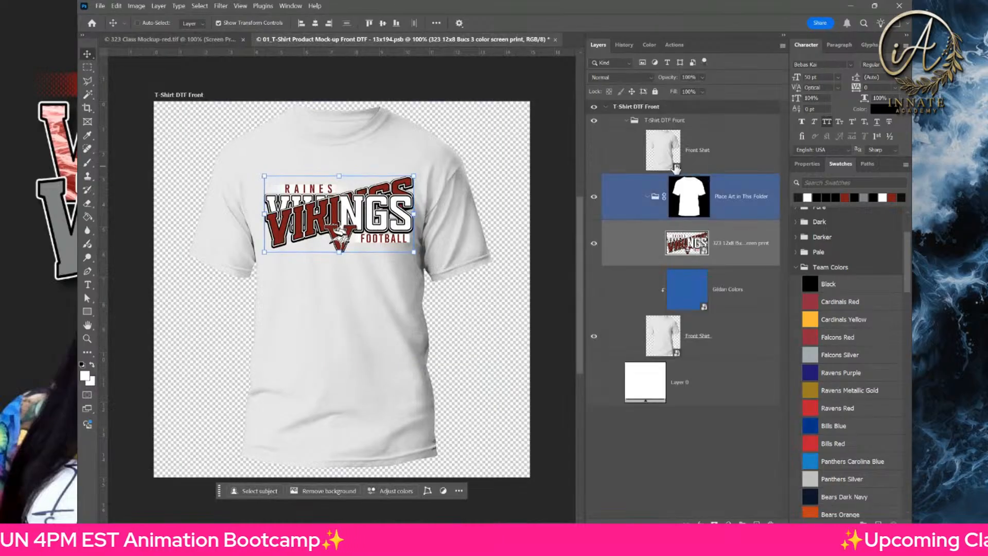
pyautogui.hotkey('ctrl', 's')
pyautogui.click(674, 193)
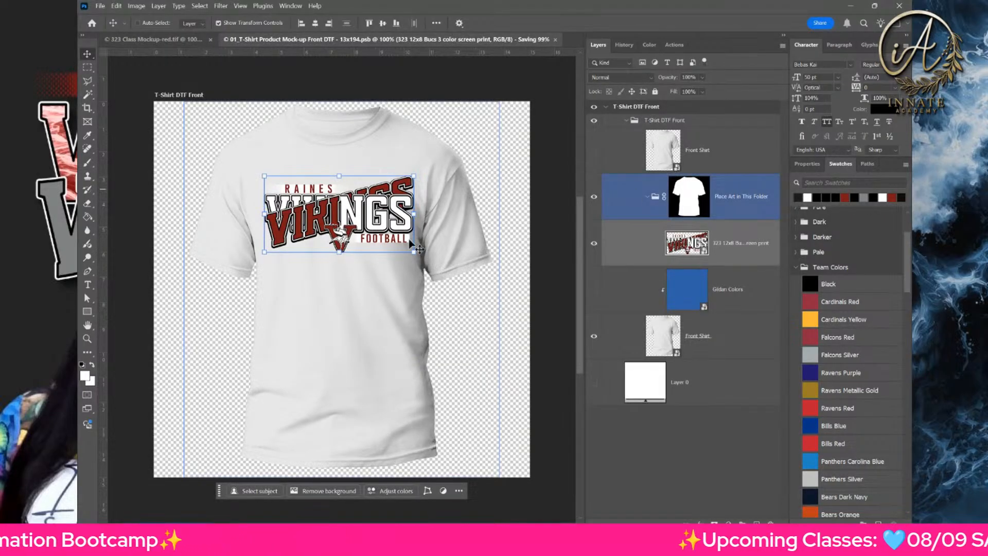
pyautogui.hotkey('ctrl', 'w')
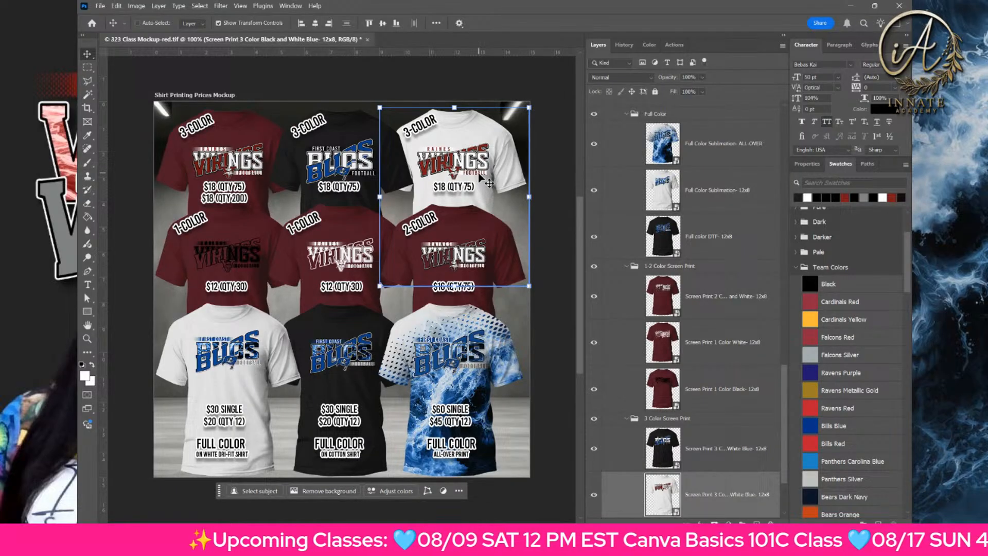
# - In the black 3-color shirt's art smart object, place 323 12x8 Screen Print 3 Color, hide the Bucs art, then save and close art and mockup
pyautogui.click(663, 449)
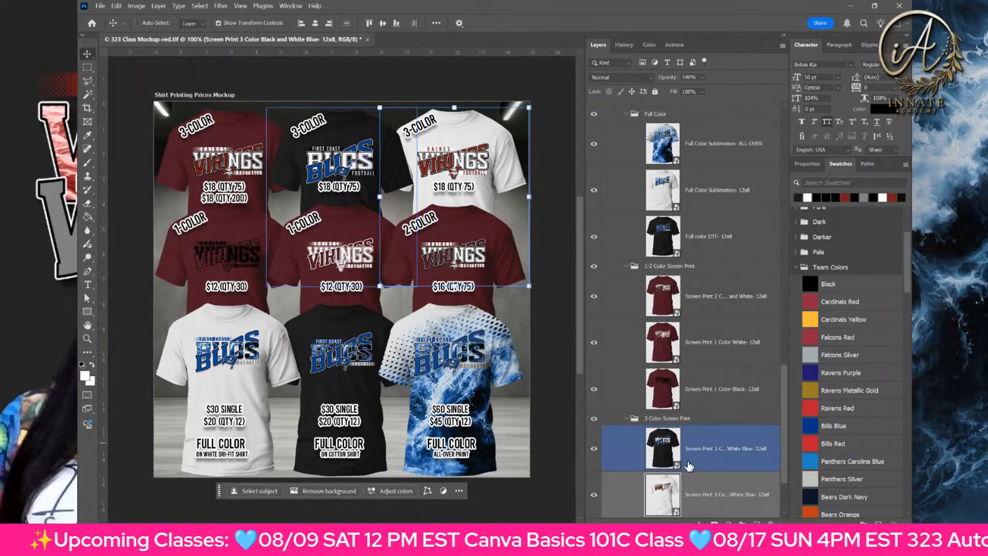
pyautogui.doubleClick(664, 449)
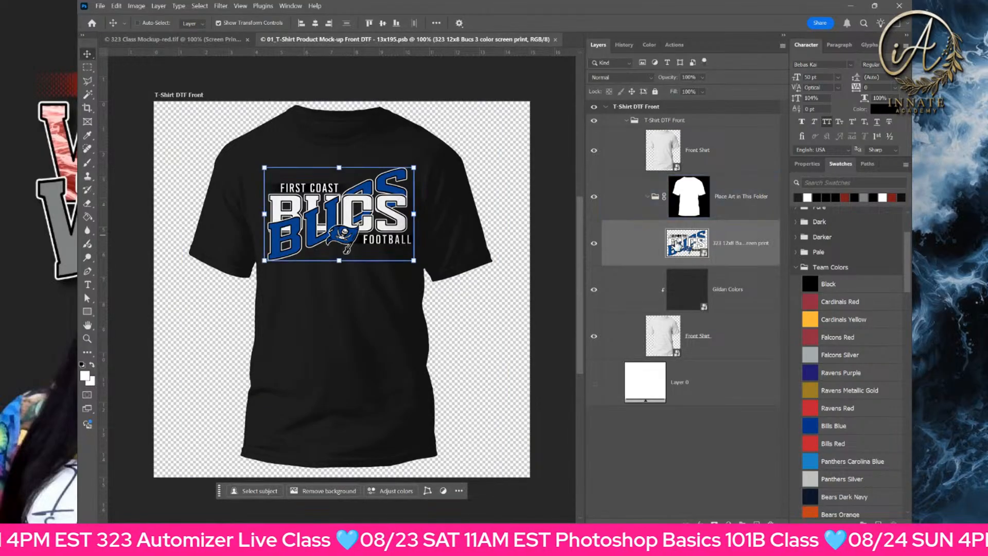
pyautogui.doubleClick(688, 243)
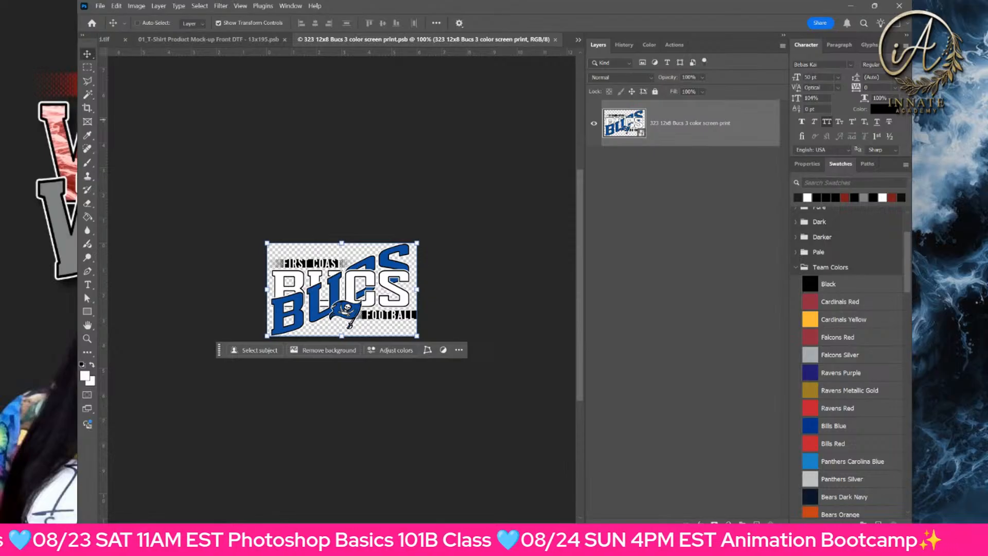
pyautogui.moveTo(146, 332); pyautogui.dragTo(309, 323)
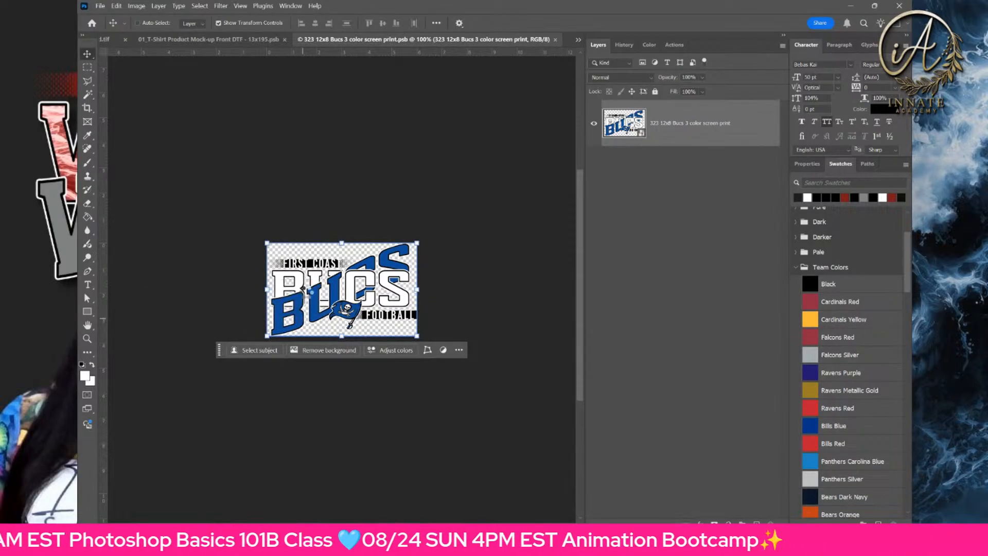
pyautogui.click(594, 170)
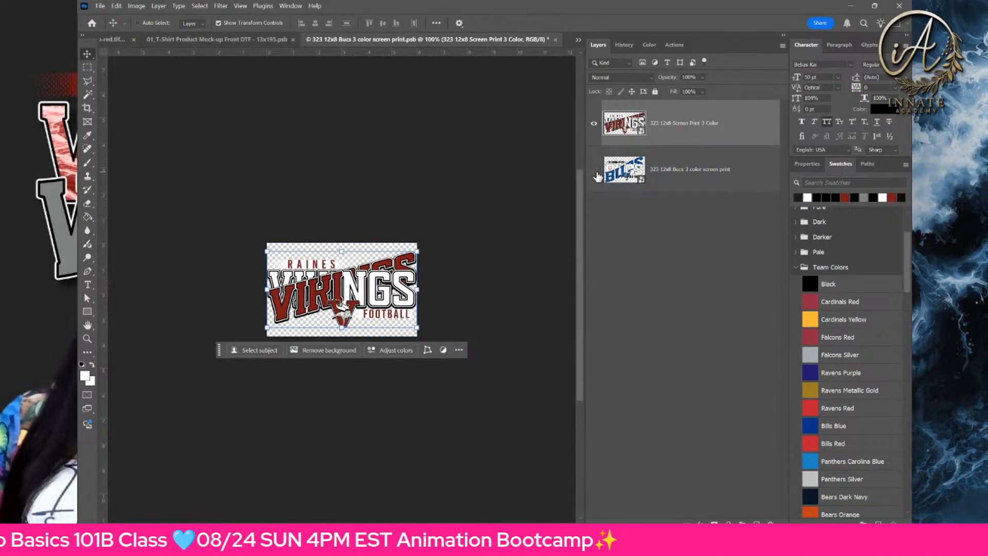
pyautogui.hotkey('ctrl', 's')
pyautogui.hotkey('ctrl', 'w')
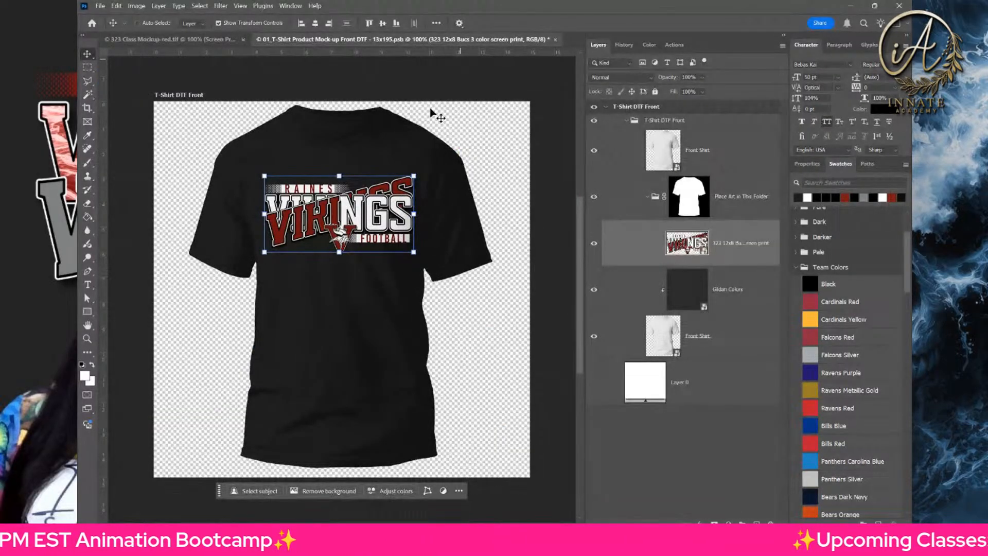
pyautogui.keyDown('ctrl'); pyautogui.click(386, 407); pyautogui.keyUp('ctrl')
pyautogui.hotkey('ctrl', 's')
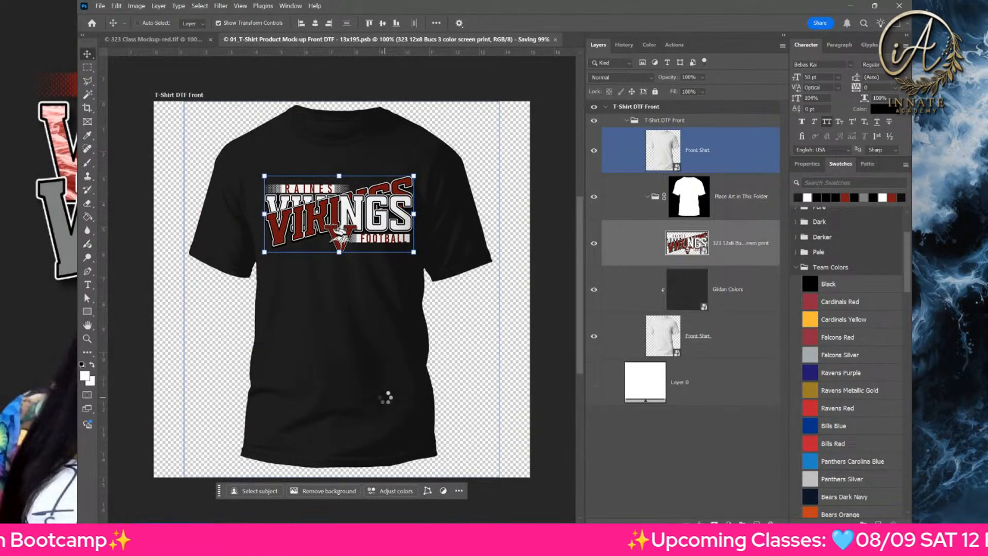
pyautogui.hotkey('ctrl', 'w')
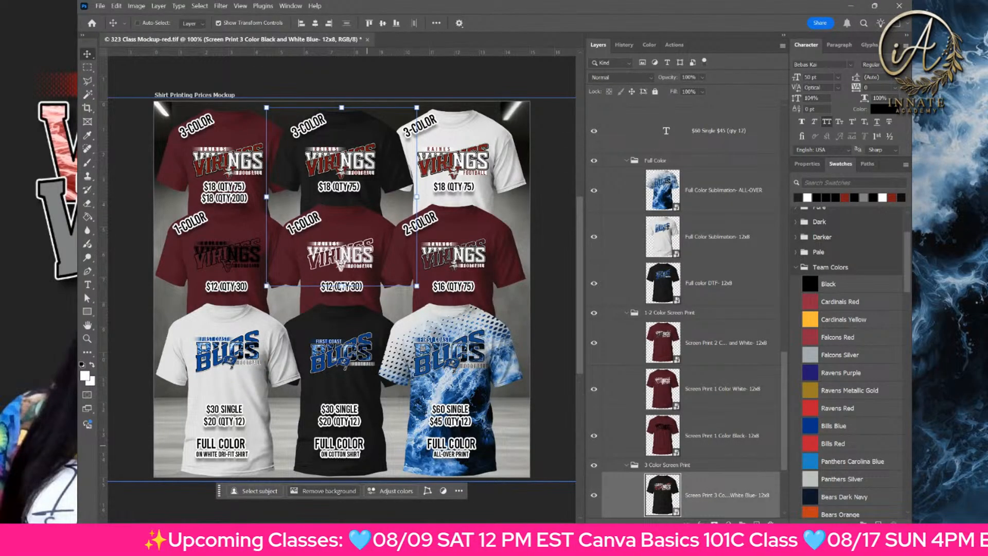
pyautogui.keyDown('ctrl'); pyautogui.click(229, 355); pyautogui.keyUp('ctrl')
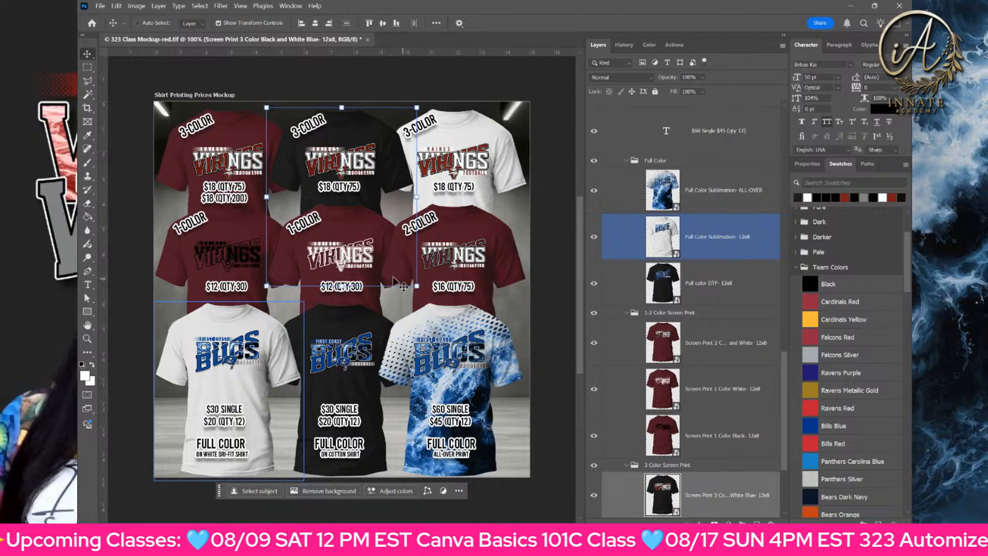
pyautogui.keyDown('ctrl'); pyautogui.click(471, 273); pyautogui.keyUp('ctrl')
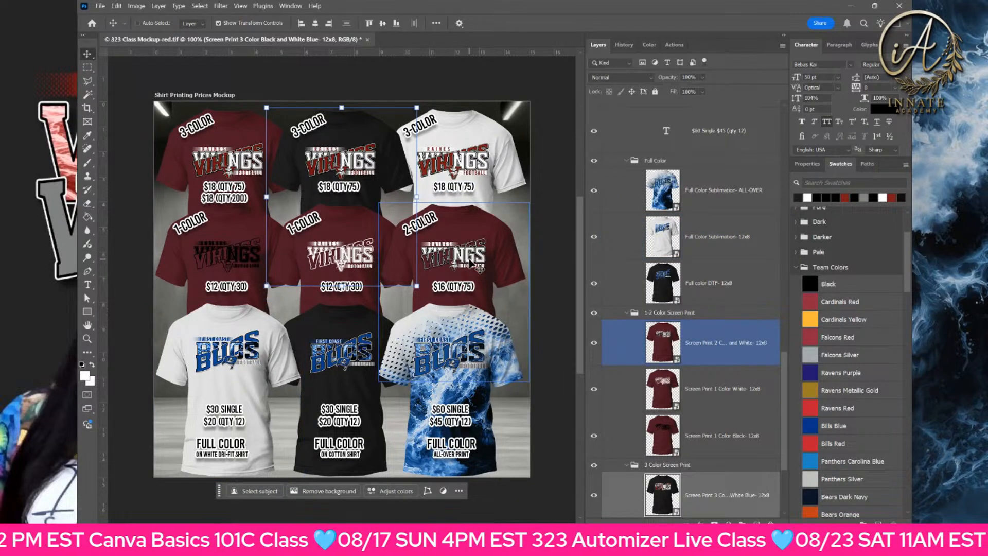
pyautogui.keyDown('ctrl'); pyautogui.click(175, 266); pyautogui.keyUp('ctrl')
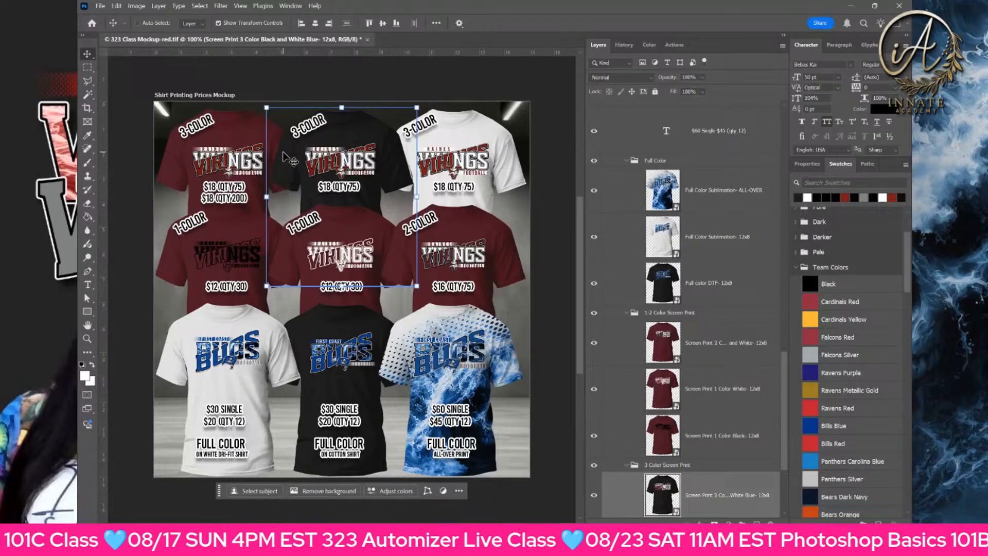
pyautogui.keyDown('ctrl'); pyautogui.click(264, 364); pyautogui.keyUp('ctrl')
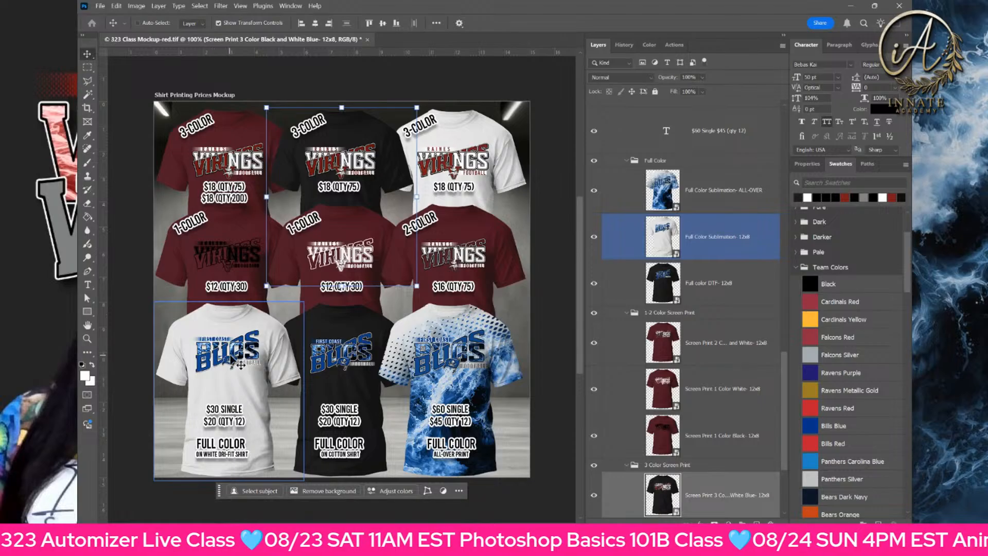
# - Open the black full-color DTF shirt's mockup and its 13x19 Shirt DTF art smart object
pyautogui.keyDown('ctrl'); pyautogui.click(302, 361); pyautogui.keyUp('ctrl')
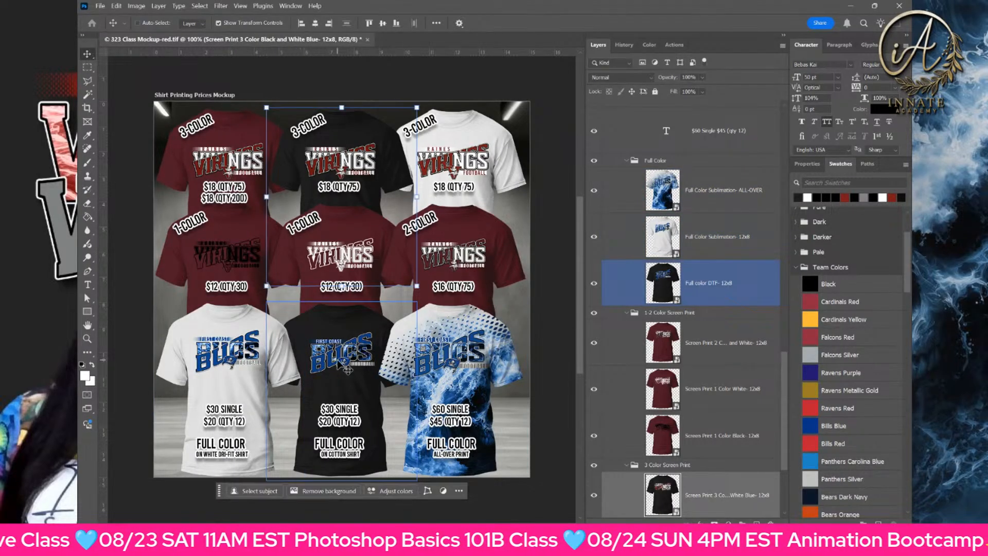
pyautogui.rightClick(339, 362)
pyautogui.click(384, 383)
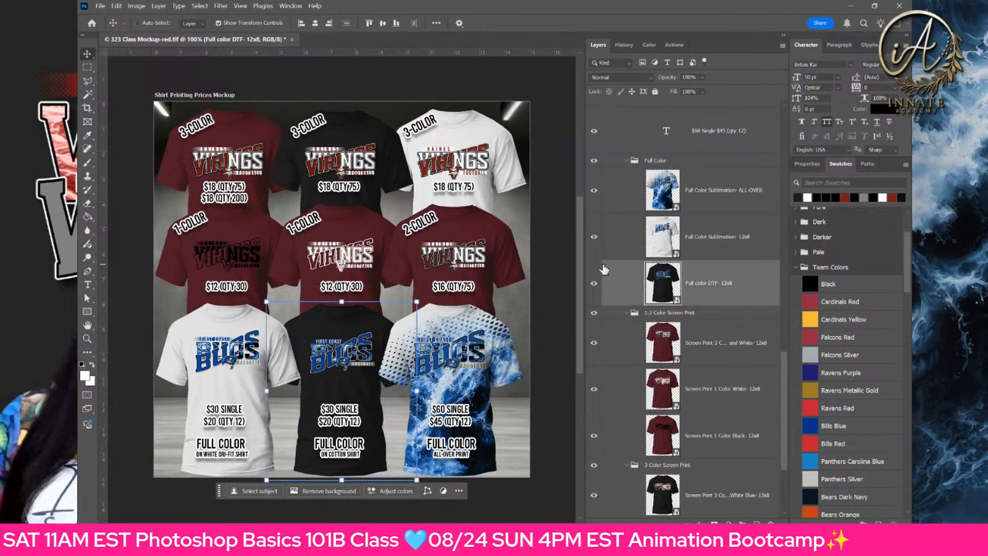
pyautogui.doubleClick(663, 283)
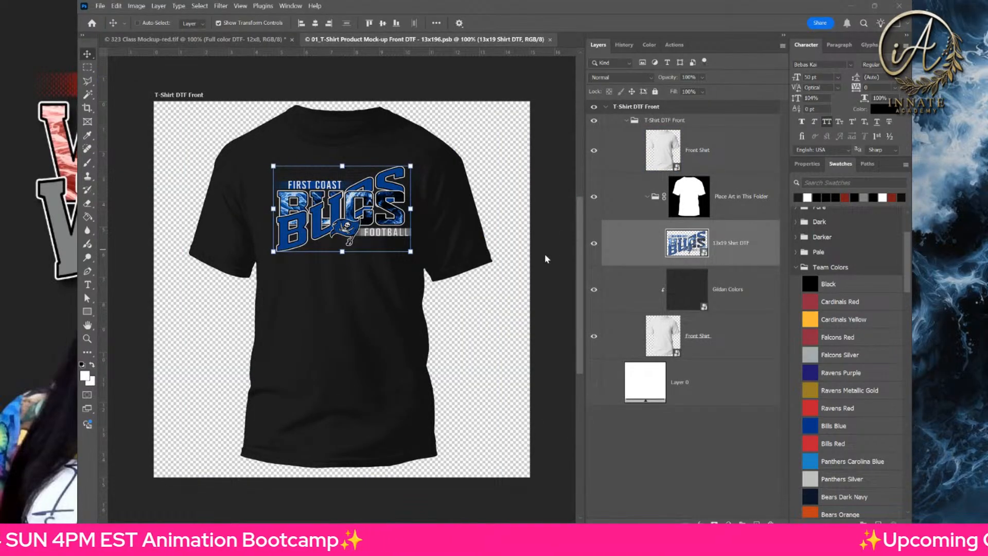
pyautogui.click(674, 249)
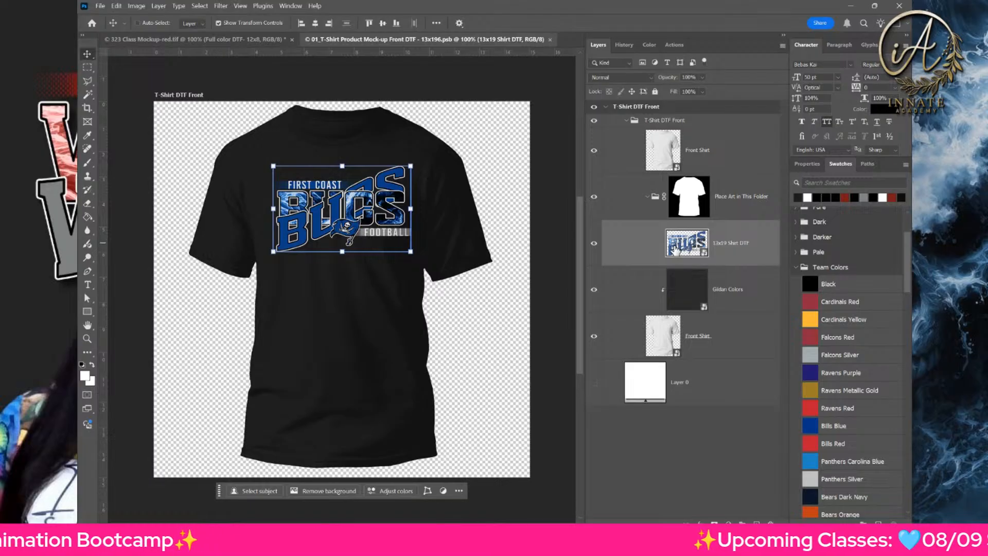
pyautogui.doubleClick(674, 249)
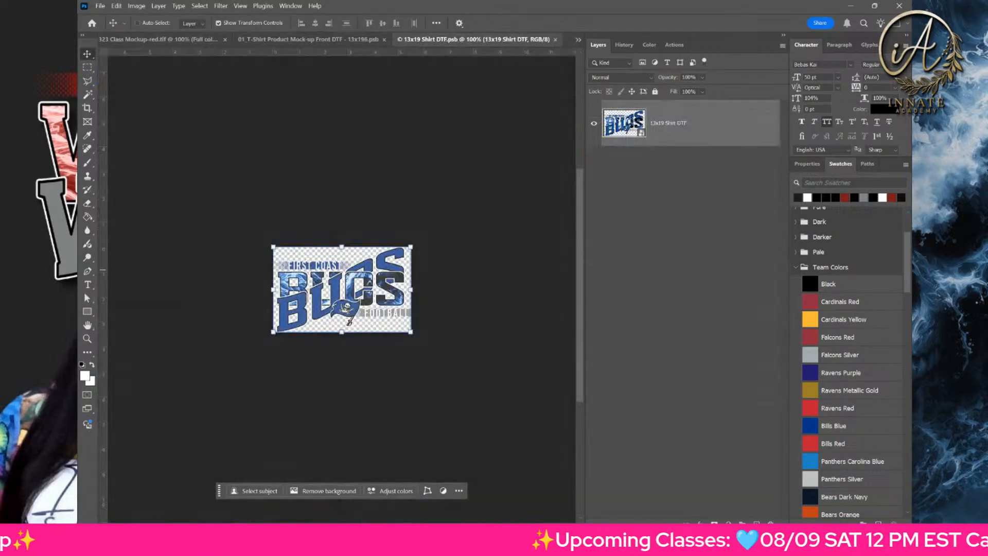
# - Place 323 12x8 Red Vikings DTF in the art, hide the Bucs layer, then save and close the art and the black shirt mockup
pyautogui.moveTo(329, 306); pyautogui.dragTo(329, 306)
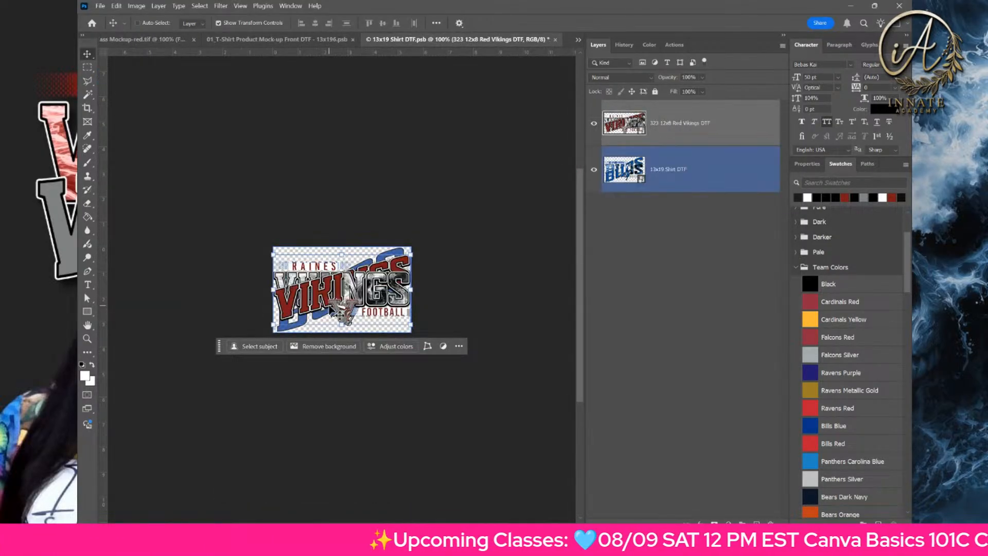
pyautogui.click(680, 172)
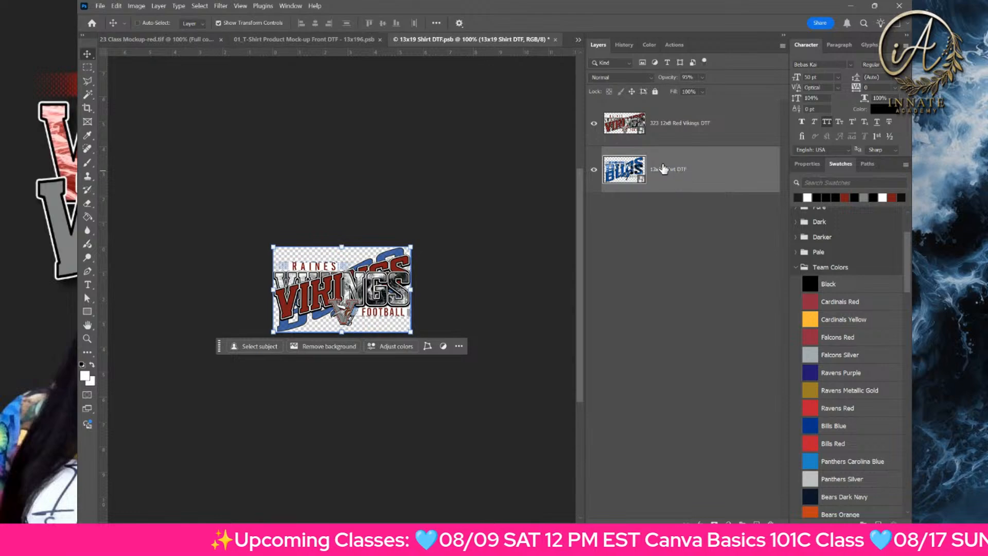
pyautogui.click(594, 171)
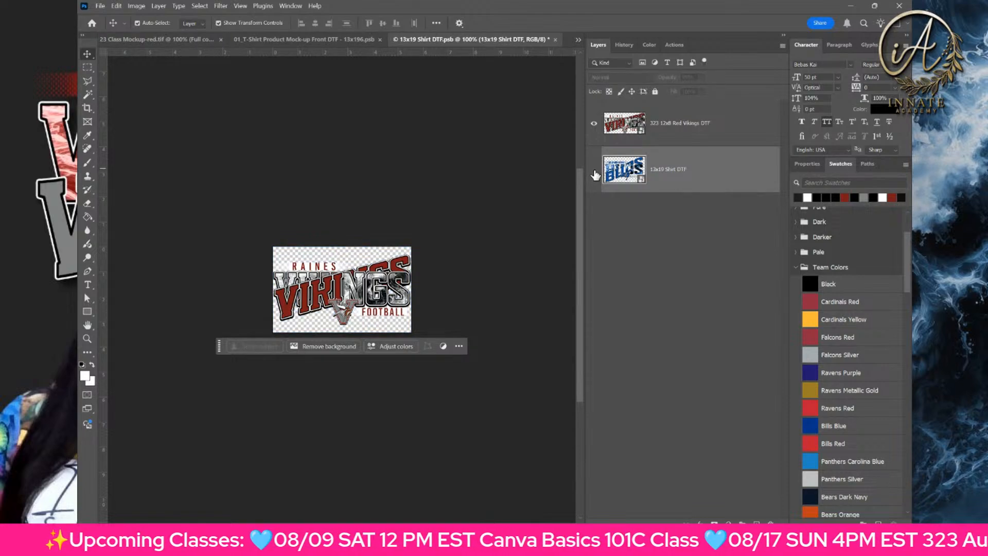
pyautogui.hotkey('ctrl', 's')
pyautogui.hotkey('ctrl', 'w')
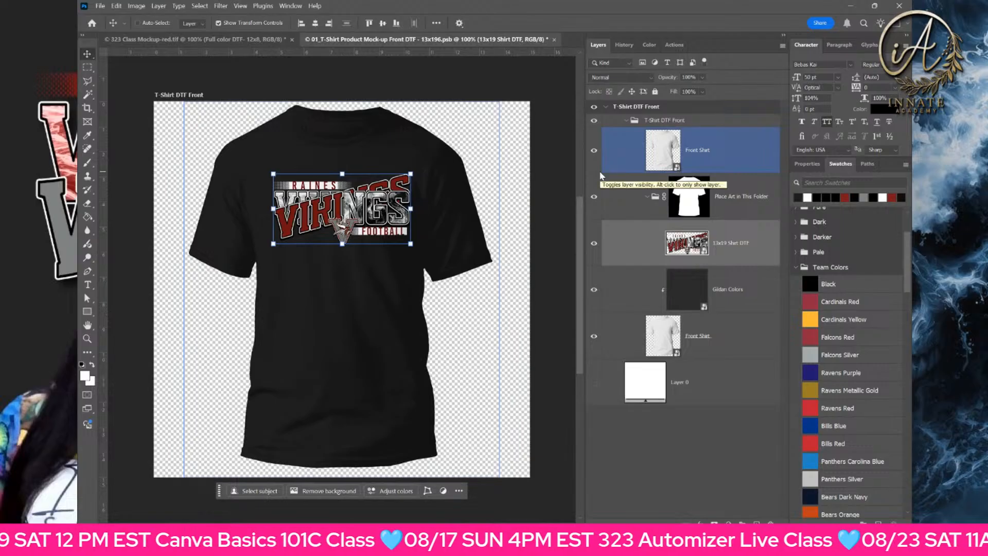
pyautogui.hotkey('ctrl', 's')
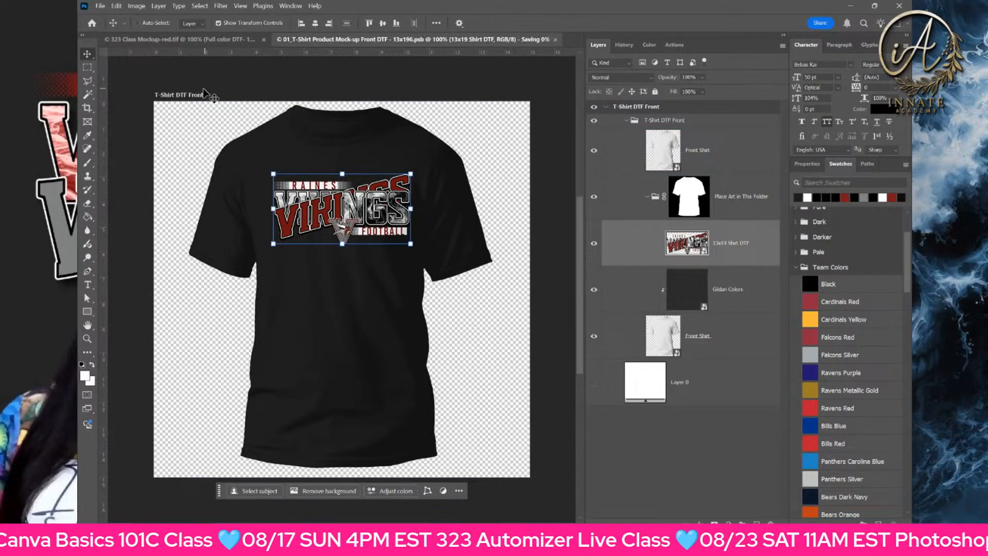
pyautogui.hotkey('ctrl', 'w')
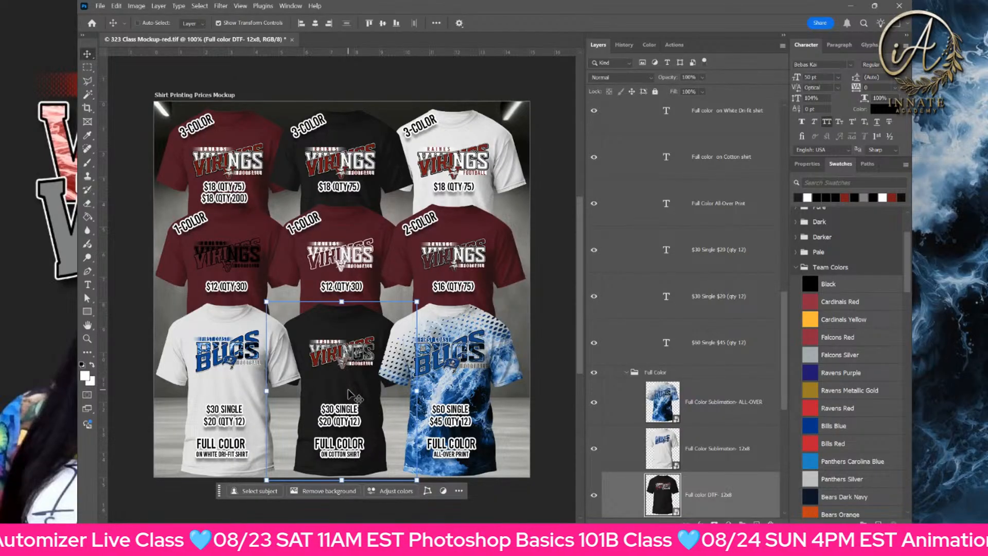
# - In the white Full Color Sublimation shirt's art smart object, place 323 12x8 Red Vikings Sublimation and hide the Bucs layer
pyautogui.click(665, 449)
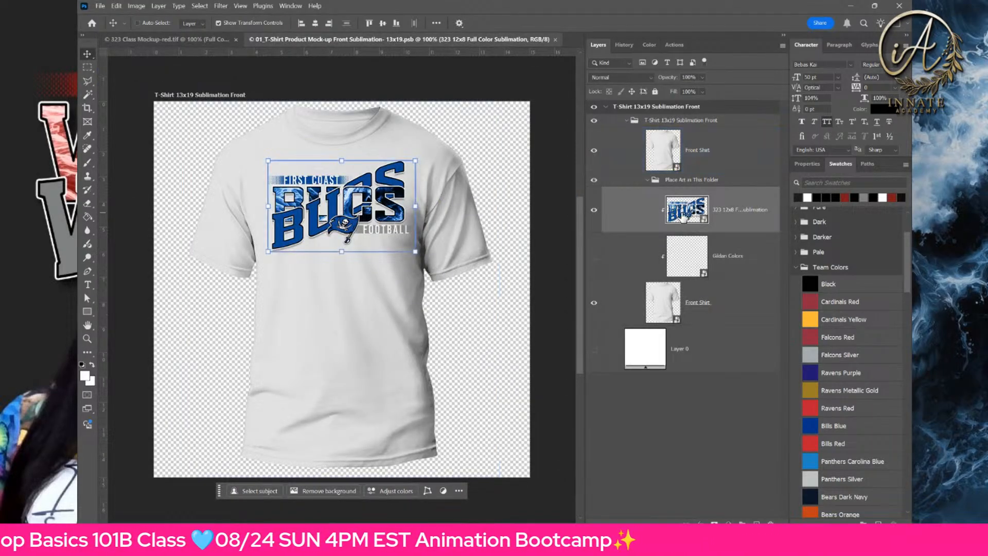
pyautogui.doubleClick(687, 210)
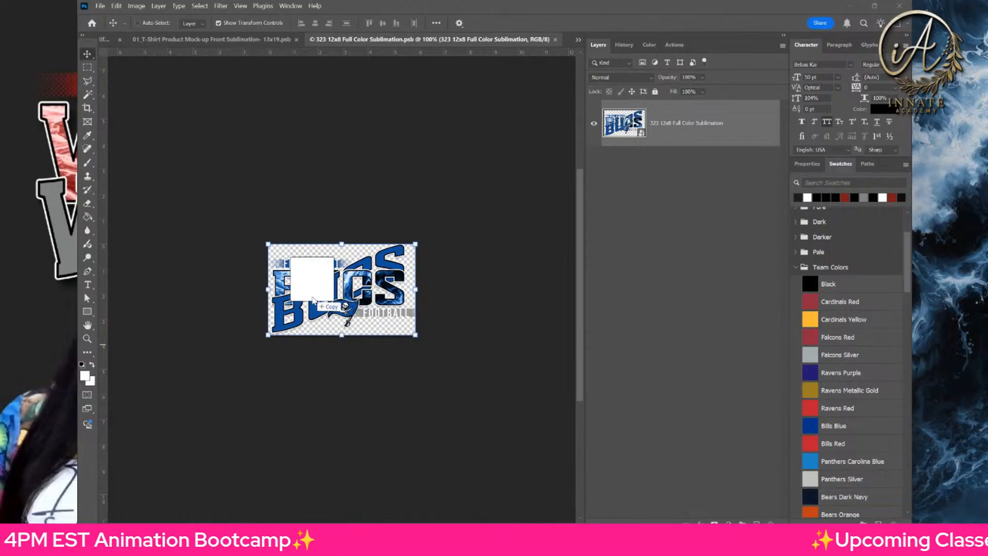
pyautogui.hotkey('ctrl', 'v')
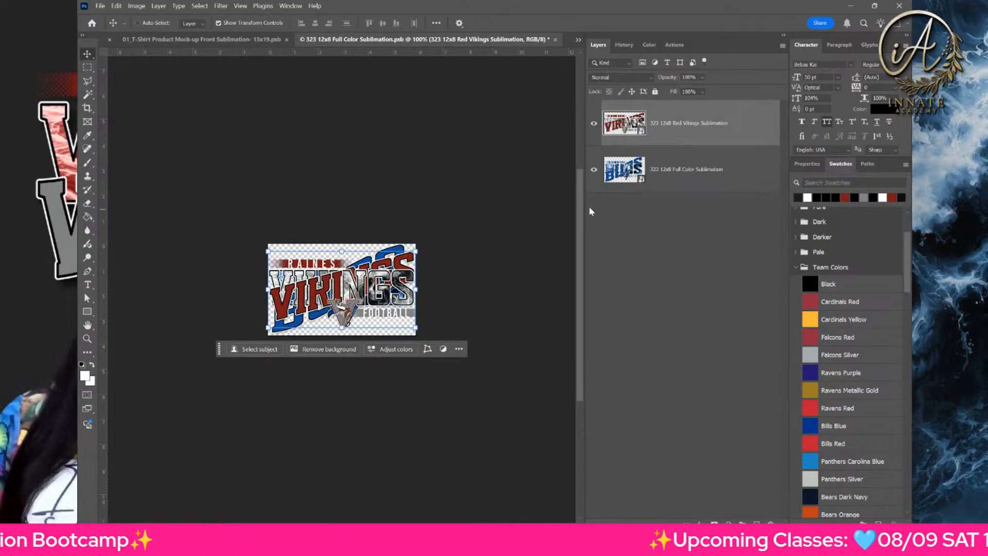
pyautogui.click(596, 175)
pyautogui.click(593, 172)
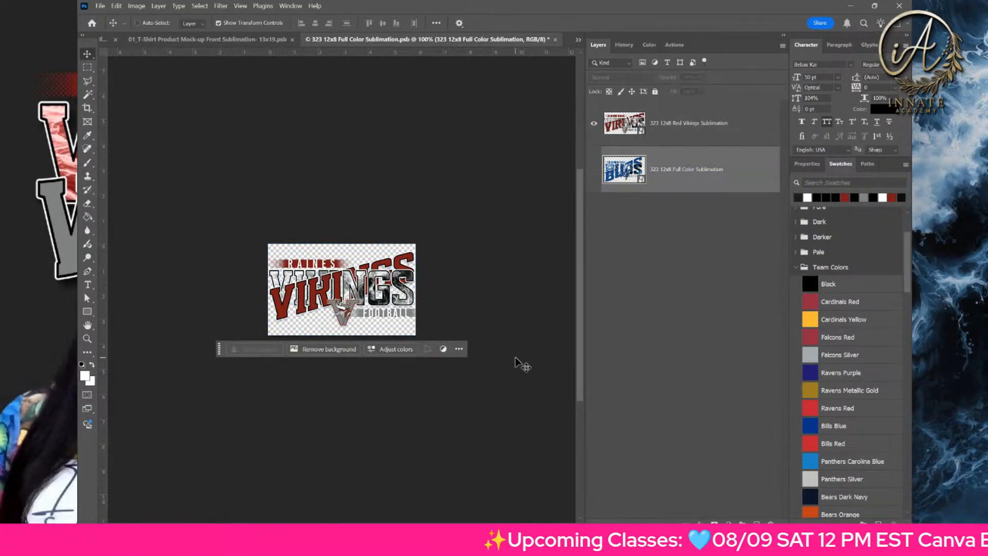
# - Save and close the 323 12x8 Full Color Sublimation art and the white sublimation shirt mockup
pyautogui.hotkey('ctrl', 's')
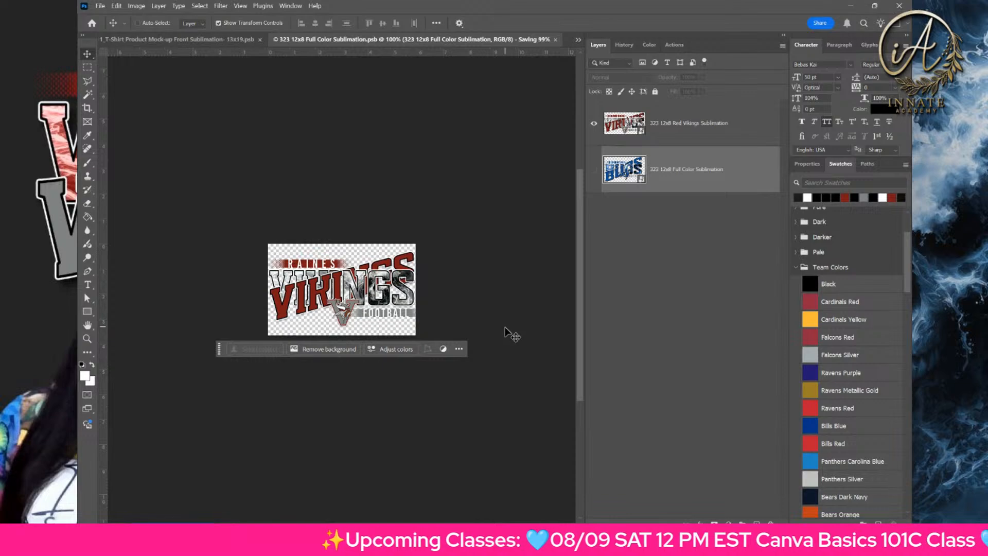
pyautogui.hotkey('ctrl', 'w')
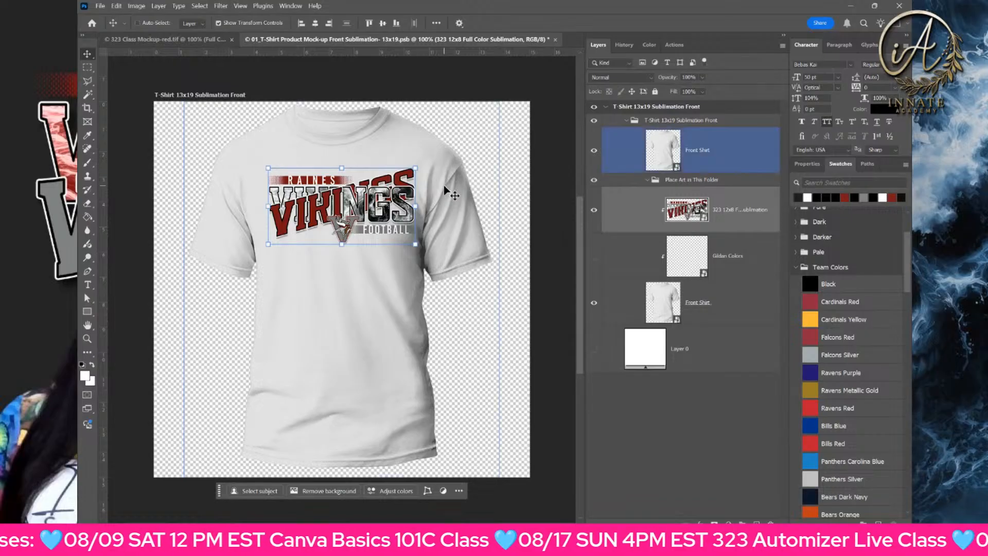
pyautogui.hotkey('ctrl', 's')
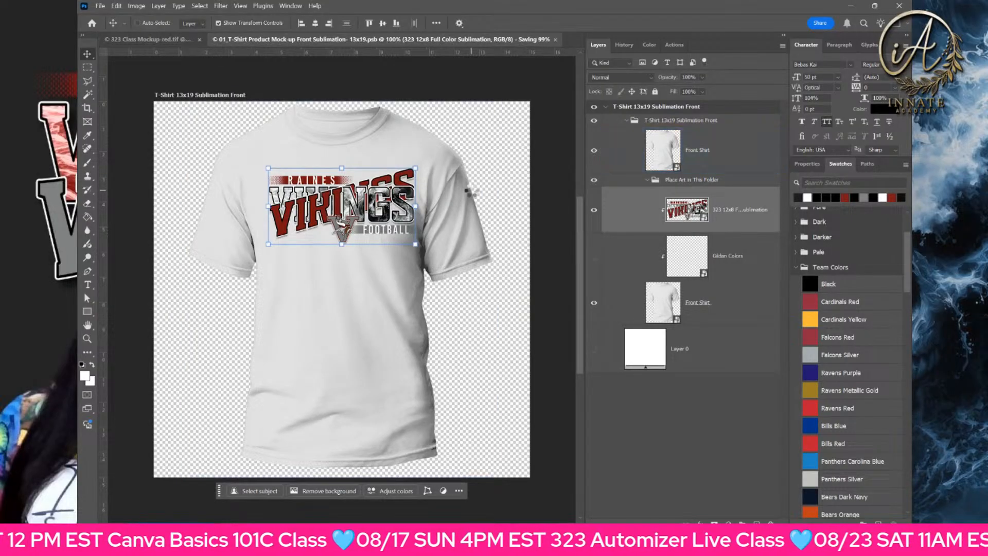
pyautogui.hotkey('ctrl', 'w')
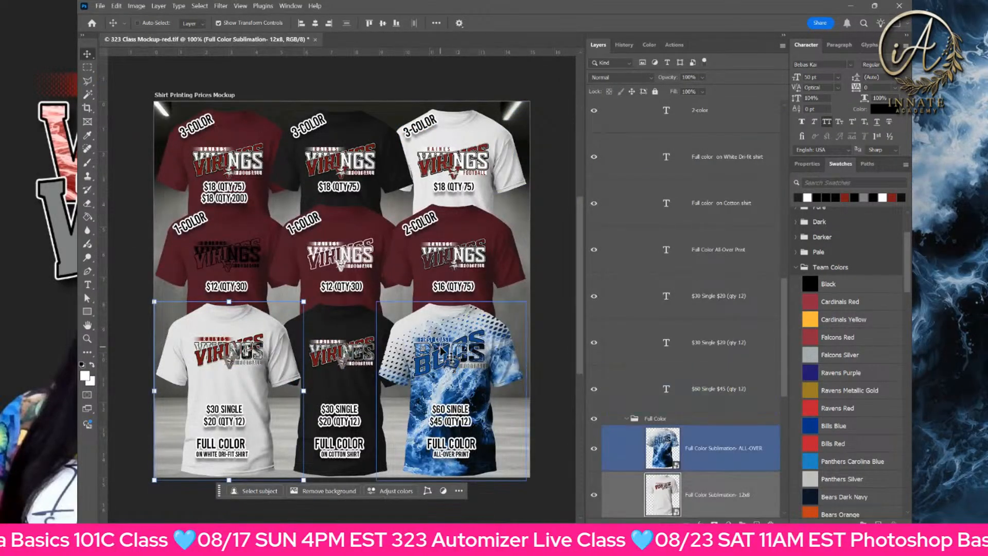
# - Open the all-over sublimation shirt's mockup, its 44x36 shirt art, and the 0_foreground_front smart object inside it
pyautogui.rightClick(447, 355)
pyautogui.click(515, 382)
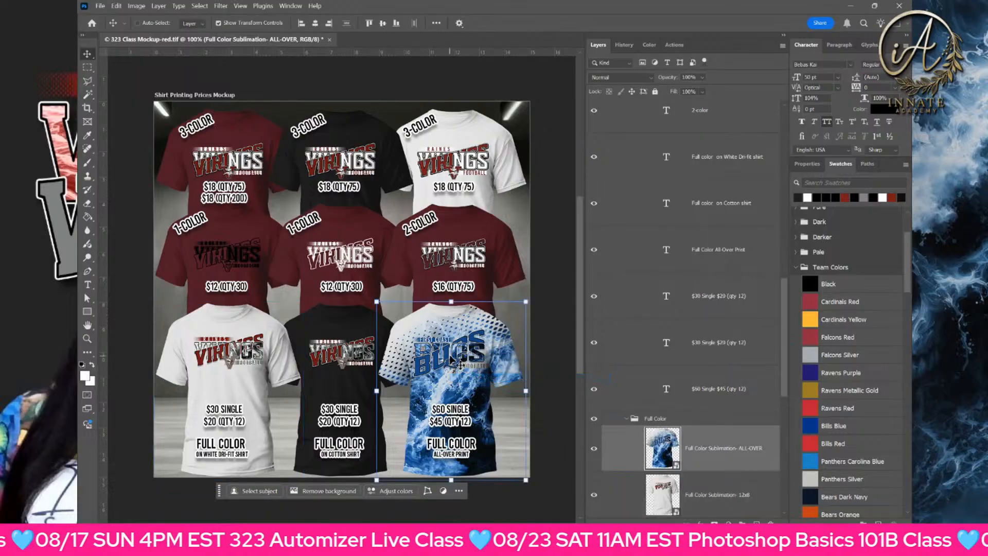
pyautogui.doubleClick(670, 456)
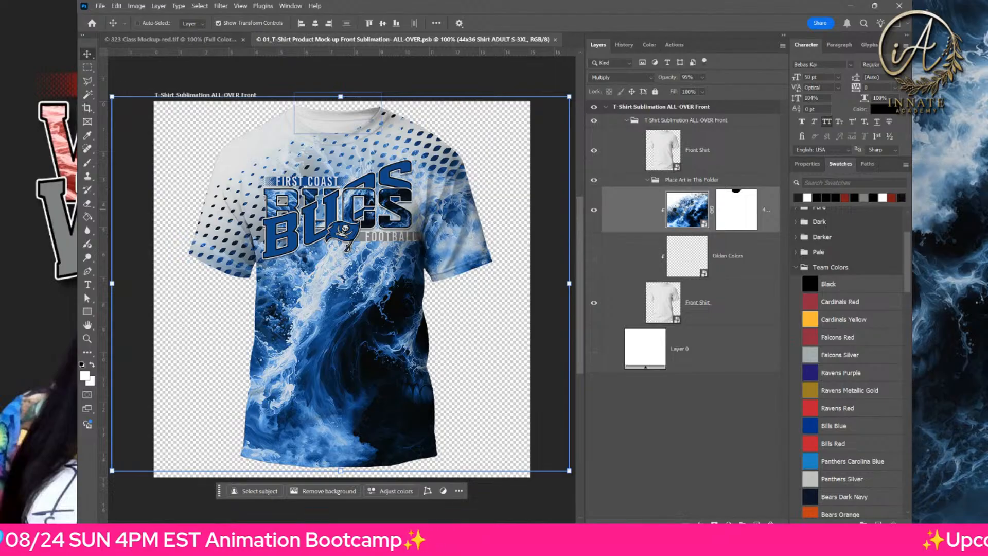
pyautogui.doubleClick(687, 210)
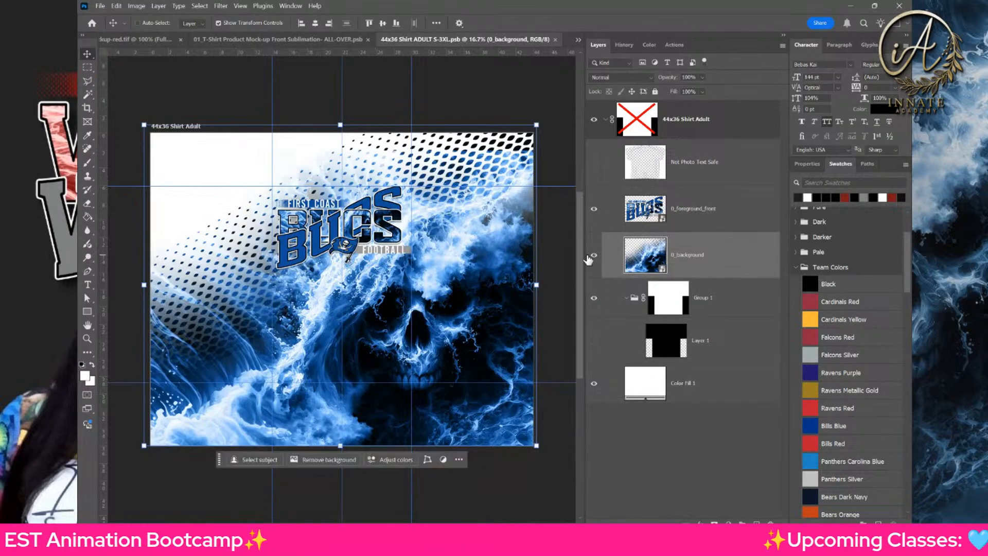
pyautogui.click(648, 216)
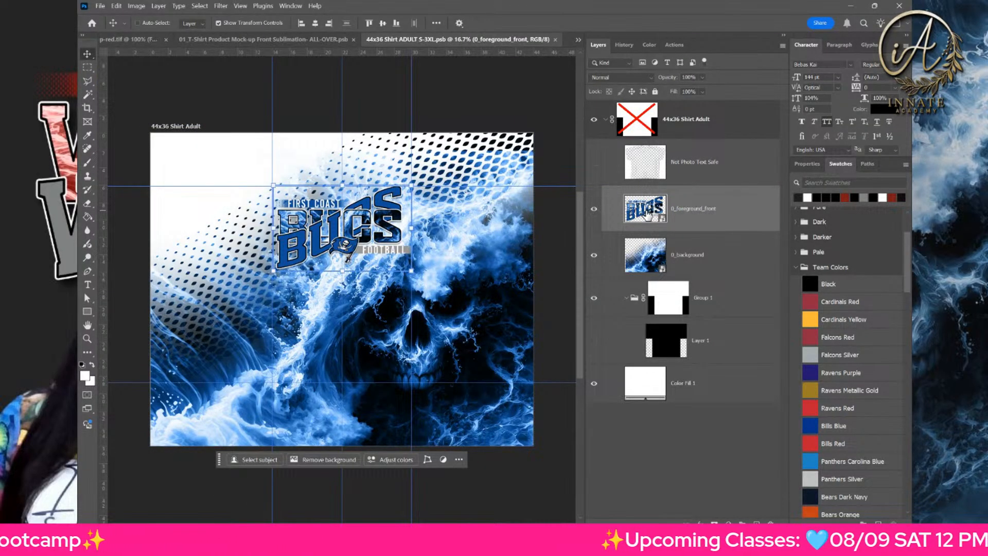
pyautogui.doubleClick(647, 216)
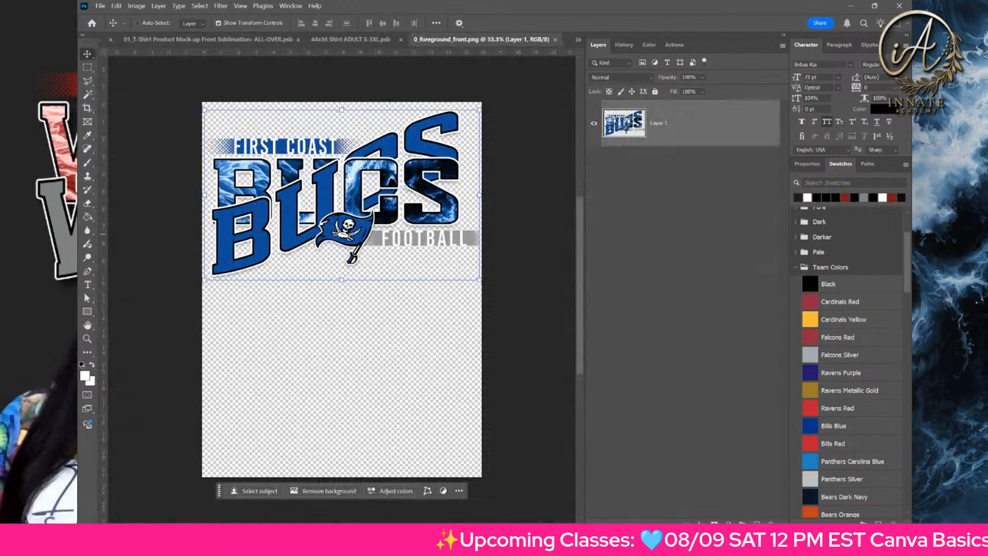
# - Place 323 12x8 Red Vikings Sublimation in the foreground art and scale it to about 130% over the Bucs design
pyautogui.moveTo(286, 298); pyautogui.dragTo(367, 221)
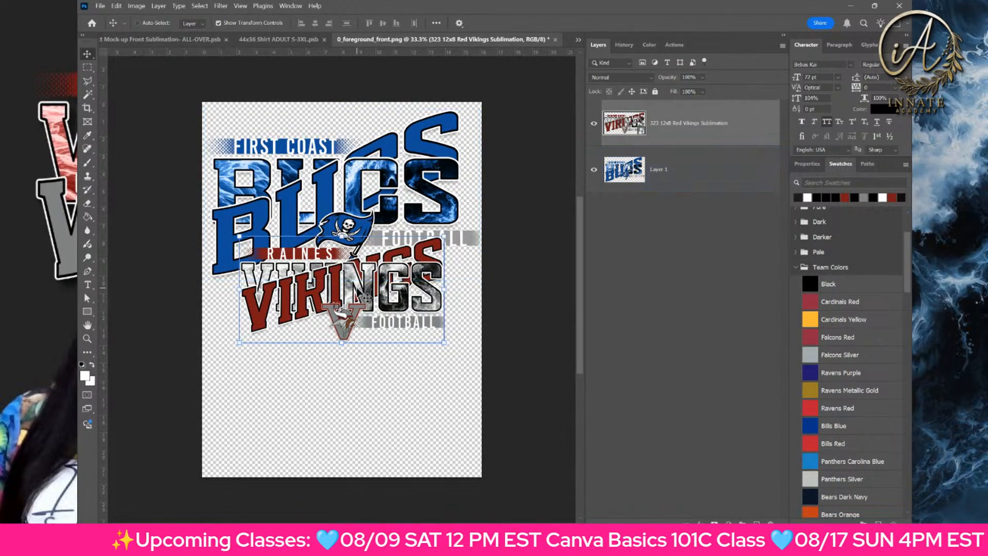
pyautogui.moveTo(368, 298); pyautogui.dragTo(342, 240)
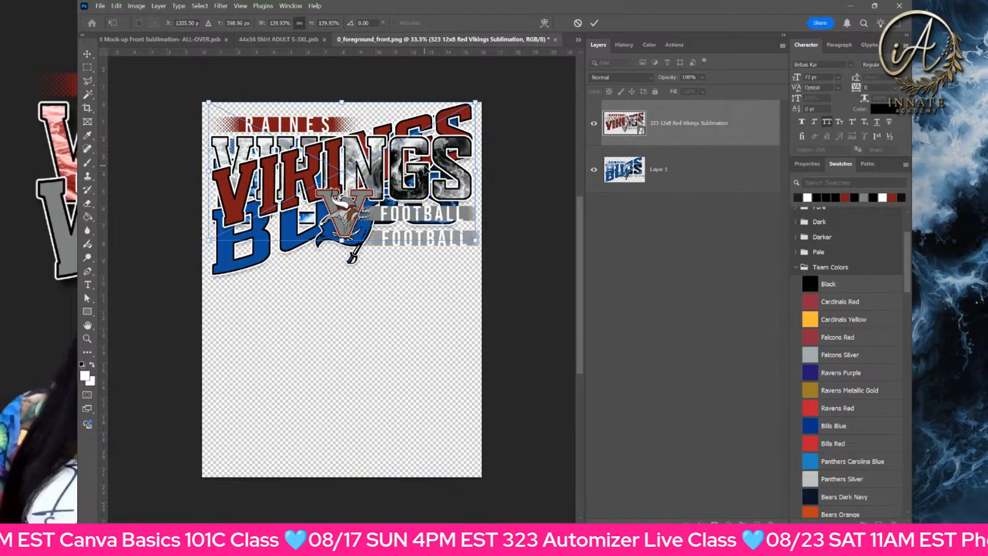
pyautogui.moveTo(426, 168); pyautogui.dragTo(426, 192)
pyautogui.press('Return')
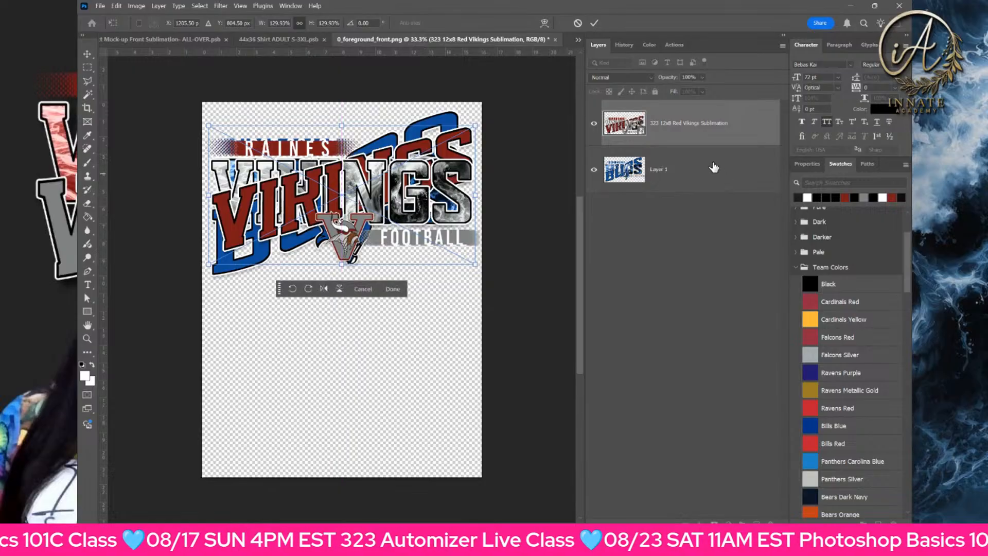
# - Delete the Bucs layer from the foreground art, then save and close 0_foreground_front
pyautogui.click(603, 178)
pyautogui.click(594, 175)
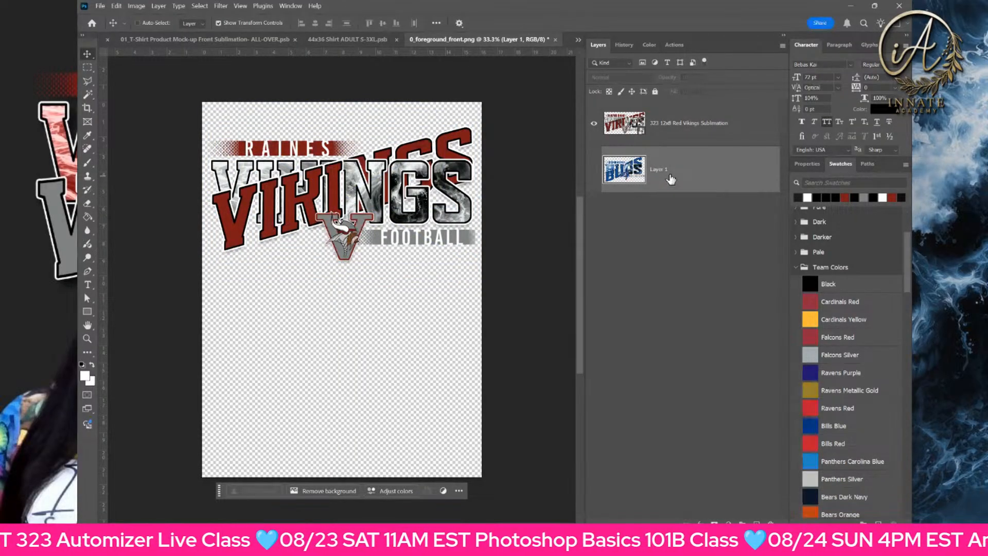
pyautogui.press('Delete')
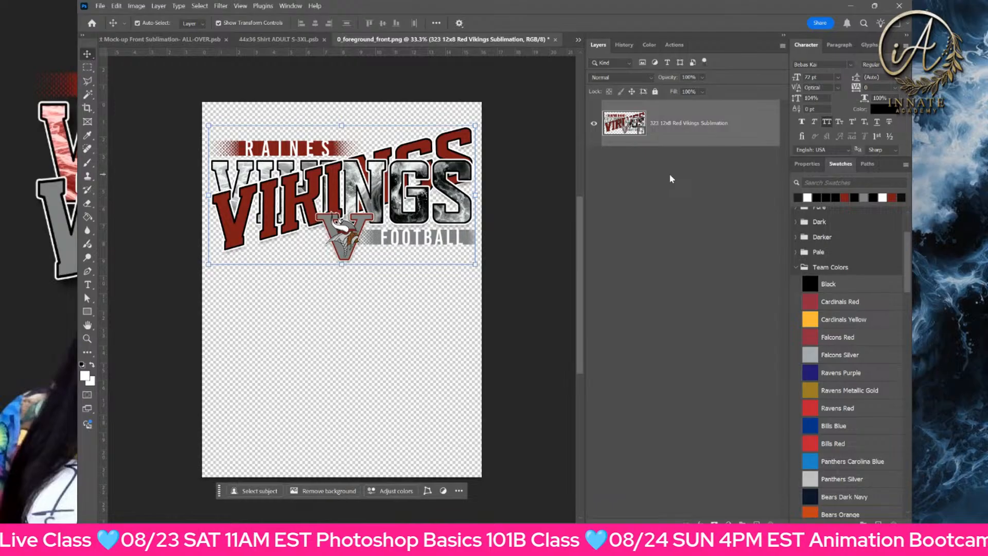
pyautogui.hotkey('ctrl', 's')
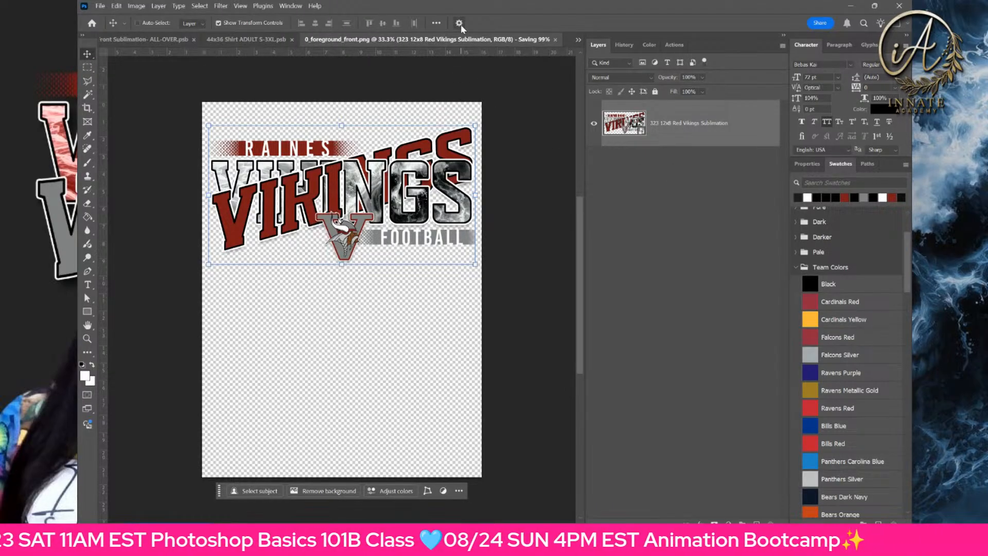
pyautogui.hotkey('ctrl', 'w')
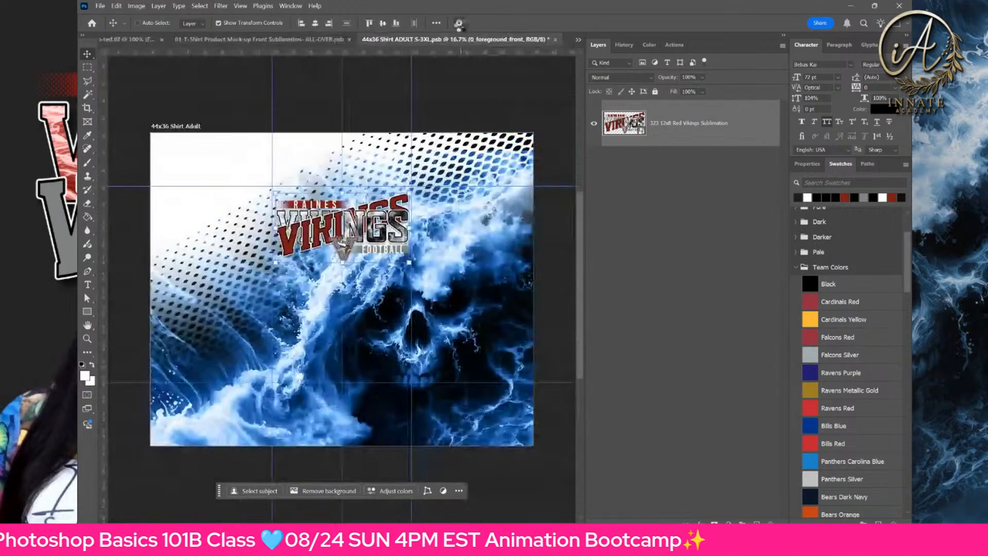
# - Open the 0_background smart object of the 44x36 shirt art for editing
pyautogui.click(666, 266)
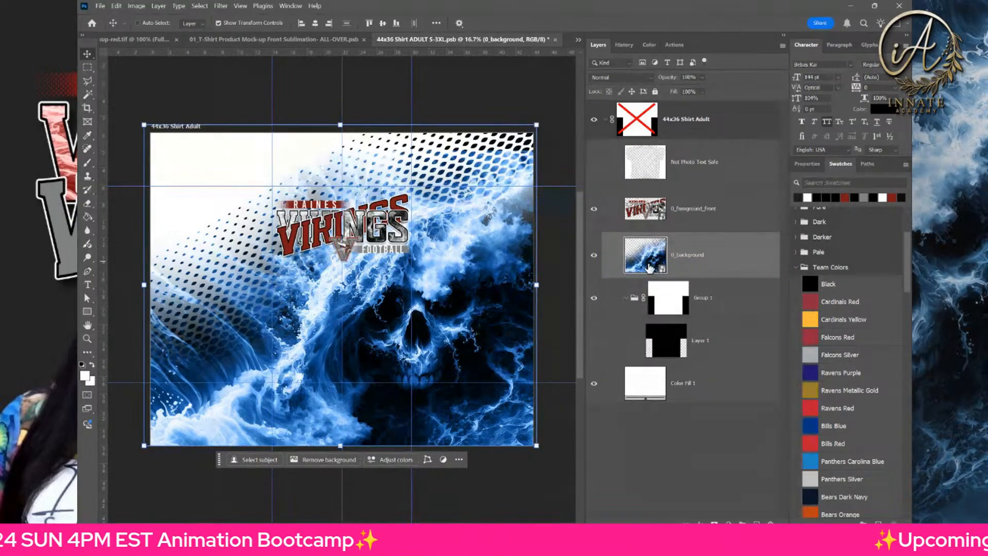
pyautogui.doubleClick(681, 266)
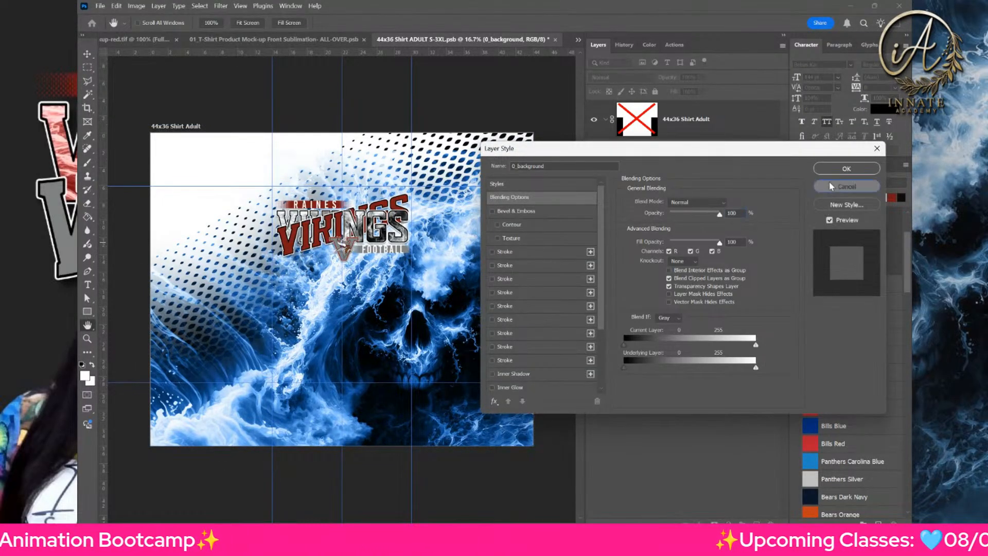
pyautogui.click(847, 187)
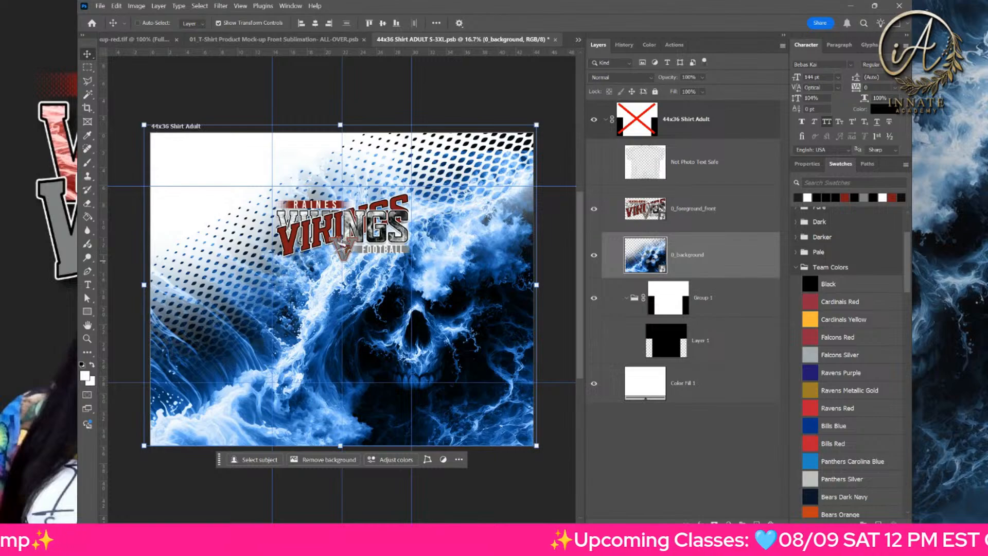
pyautogui.doubleClick(645, 256)
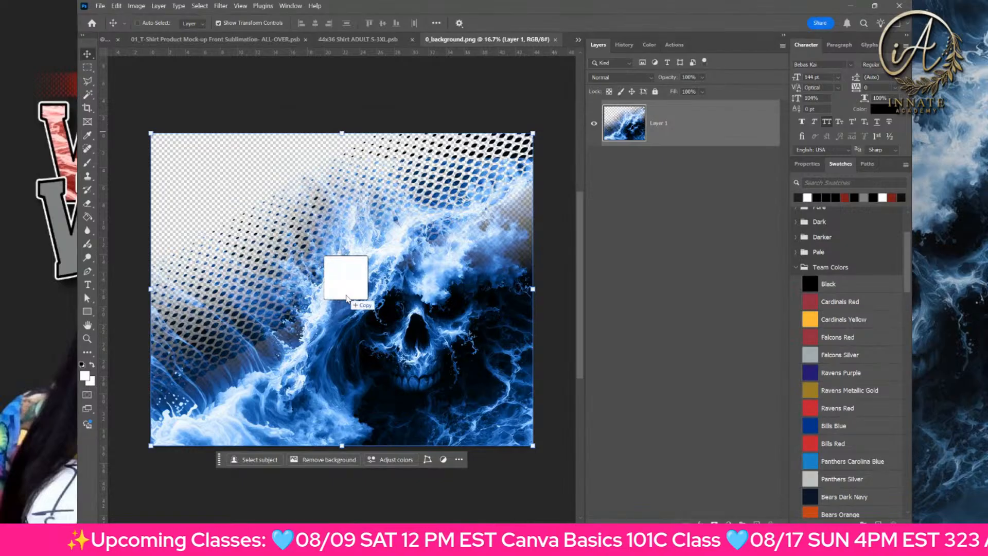
# - Place the red and black checkered 0_background image above the blue skull art and clip it to Layer 1
pyautogui.hotkey('ctrl', 'v')
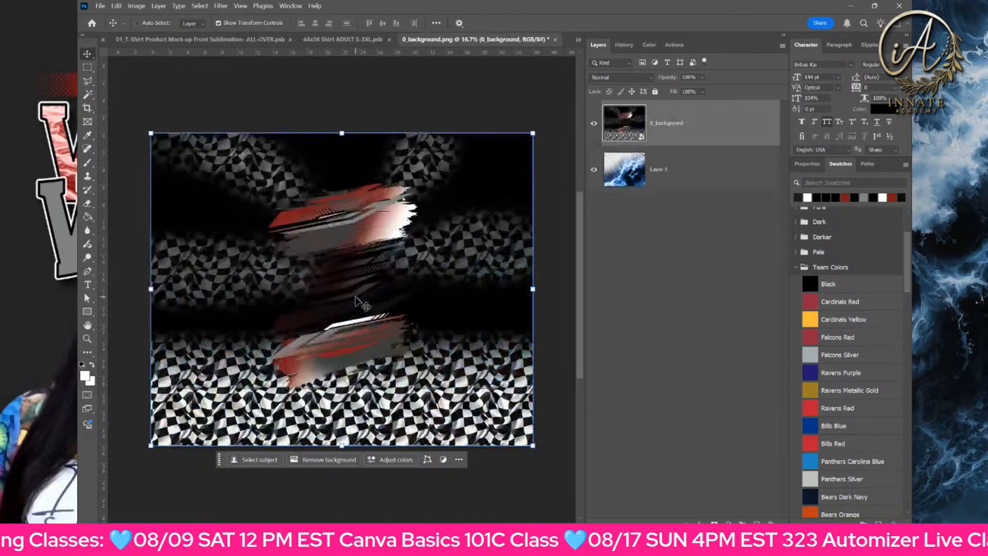
pyautogui.rightClick(722, 125)
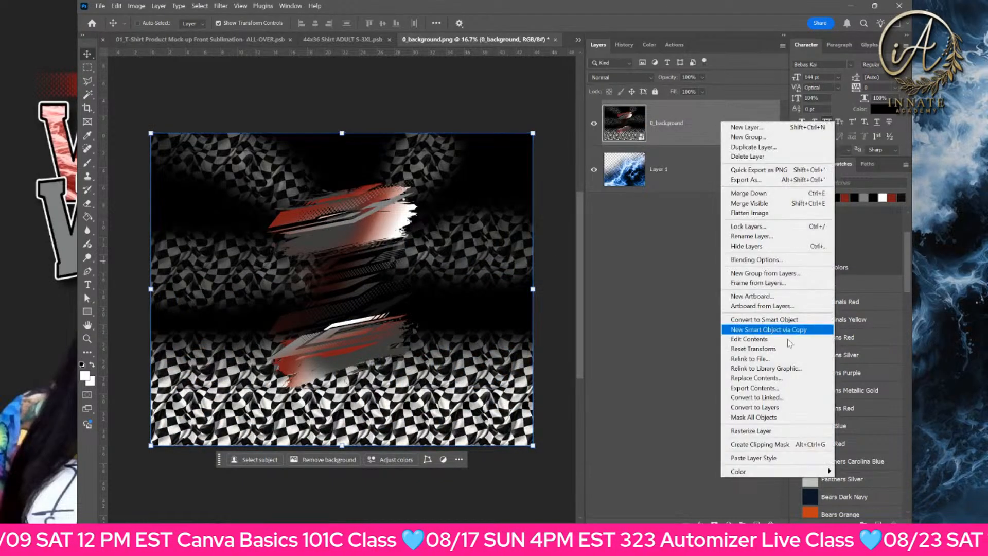
pyautogui.click(760, 444)
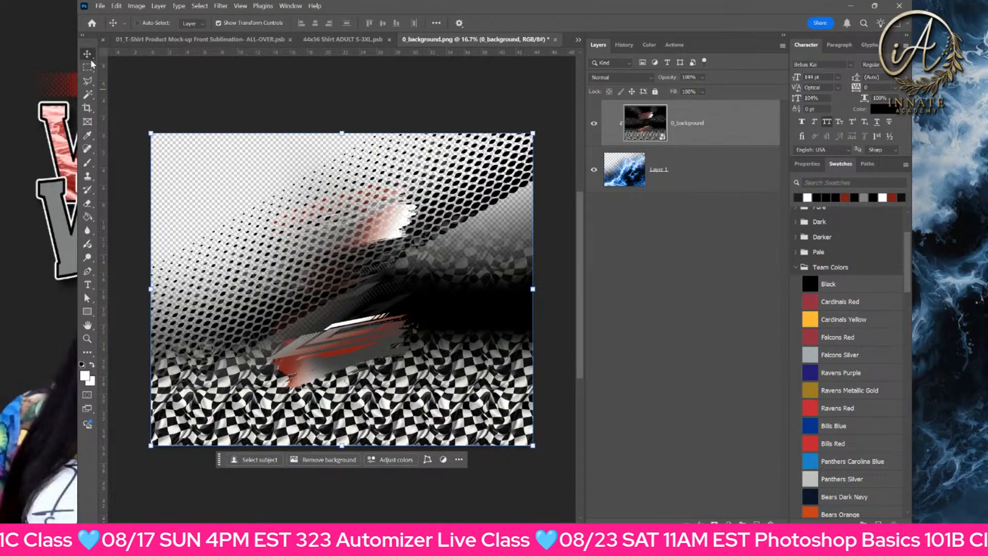
# - Scale the clipped checkered background to about 158% and reposition it so its red streaks cross the lower part of the canvas
pyautogui.hotkey('ctrl', '-')
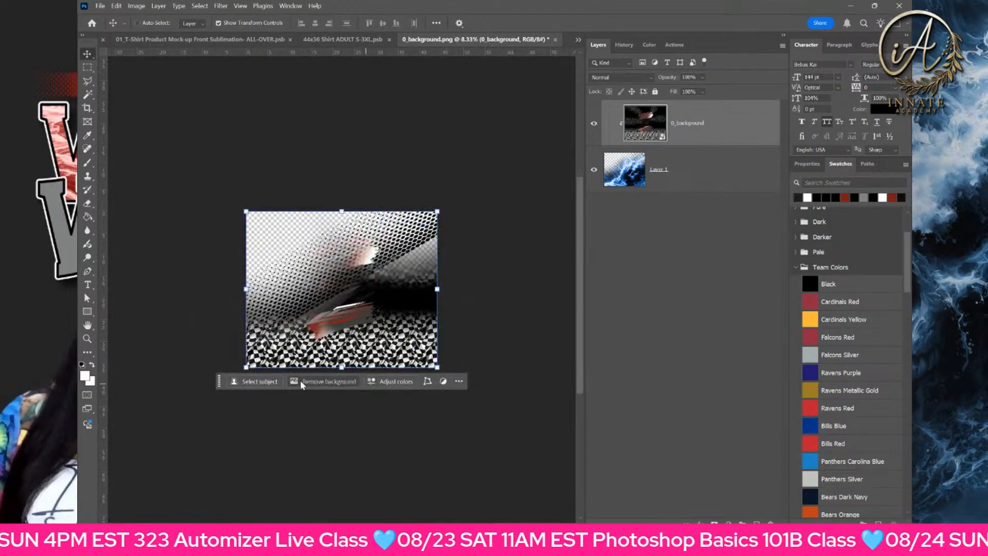
pyautogui.hotkey('ctrl', 't')
pyautogui.moveTo(342, 369); pyautogui.dragTo(357, 465)
pyautogui.moveTo(394, 291); pyautogui.dragTo(421, 246)
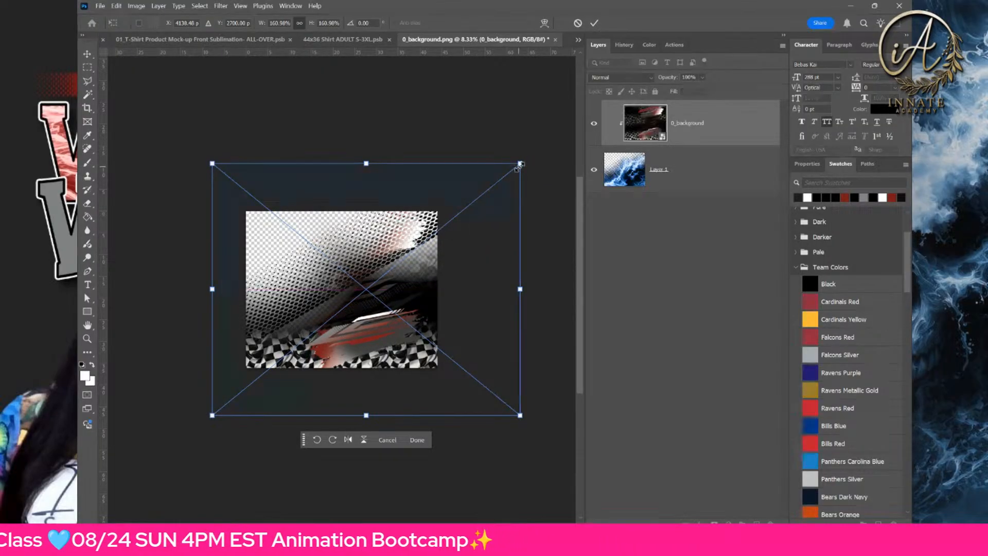
pyautogui.moveTo(520, 164); pyautogui.dragTo(564, 128)
pyautogui.moveTo(414, 326); pyautogui.dragTo(394, 336)
pyautogui.moveTo(538, 451); pyautogui.dragTo(503, 404)
pyautogui.moveTo(381, 311)
pyautogui.mouseDown()
pyautogui.moveTo(401, 313)
pyautogui.moveTo(394, 305)
pyautogui.mouseUp()
pyautogui.press('Return')
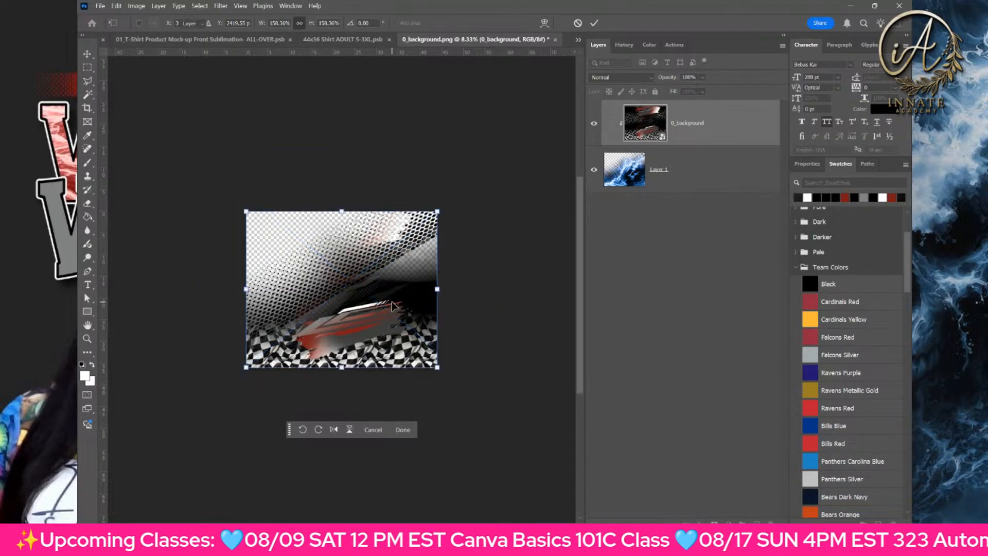
# - Merge the checkered background with Layer 1, then save and close the 0_background art
pyautogui.click(700, 167)
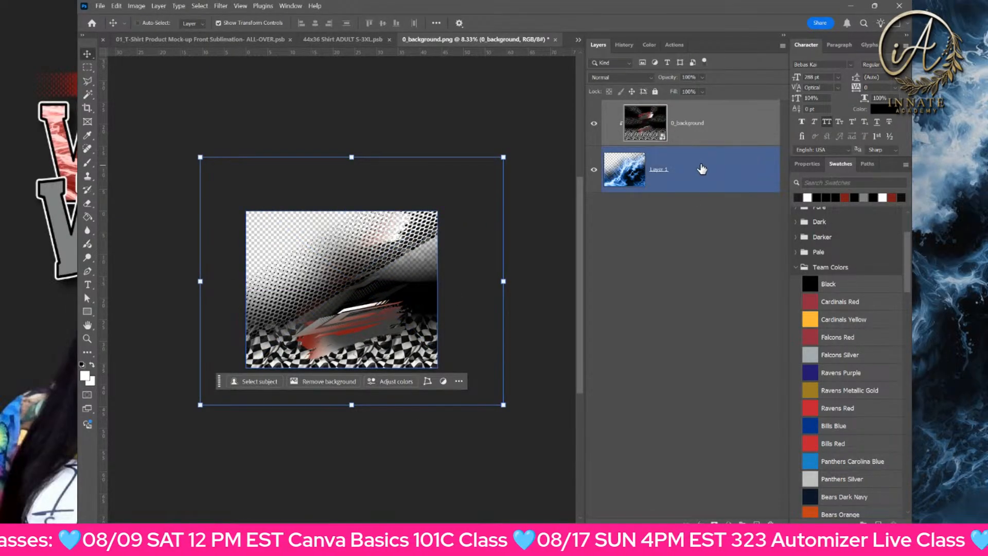
pyautogui.keyDown('ctrl'); pyautogui.click(711, 170); pyautogui.keyUp('ctrl')
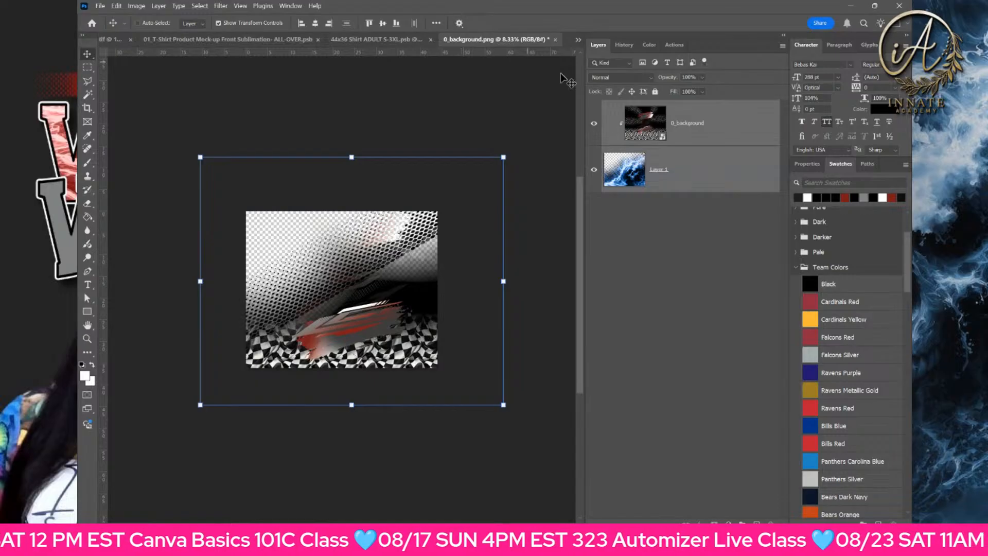
pyautogui.rightClick(737, 130)
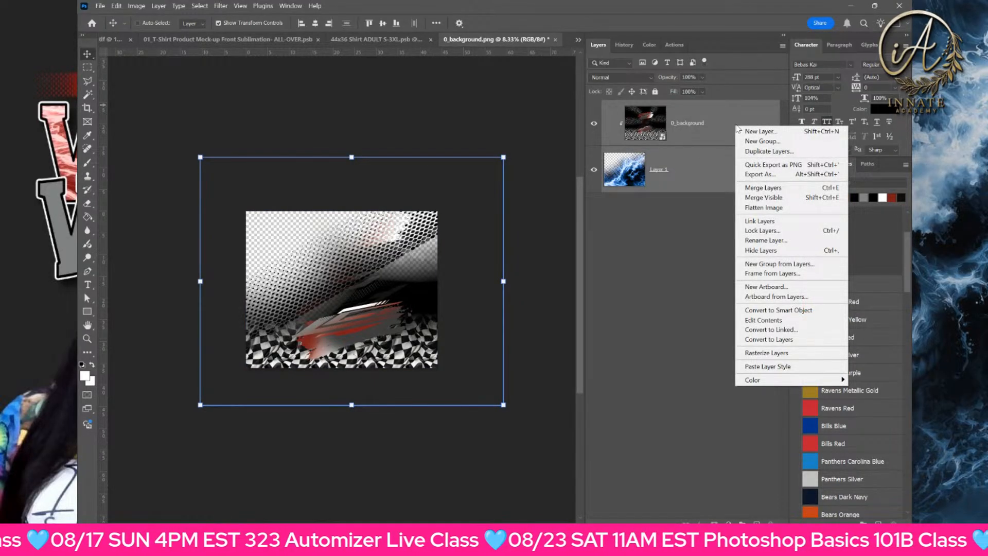
pyautogui.click(748, 188)
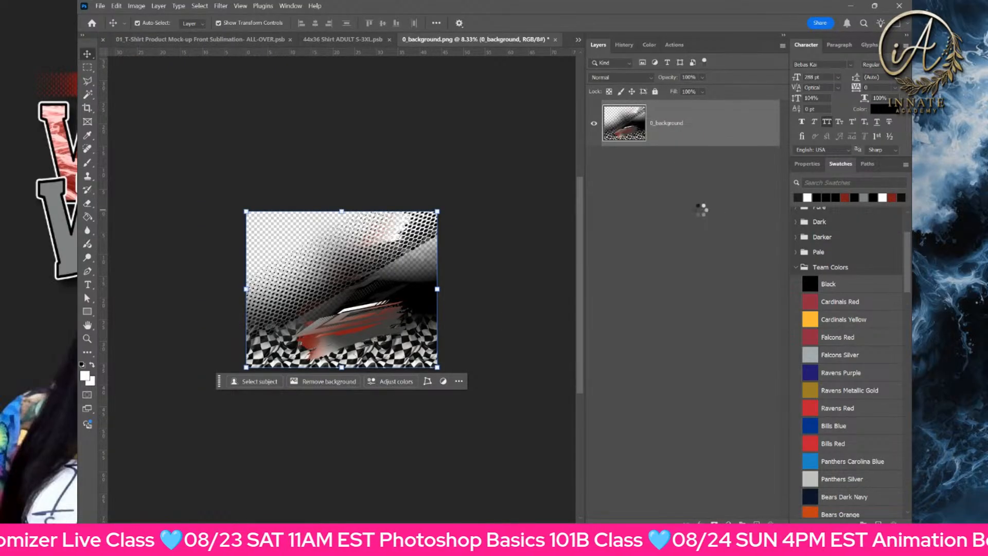
pyautogui.hotkey('ctrl', 's')
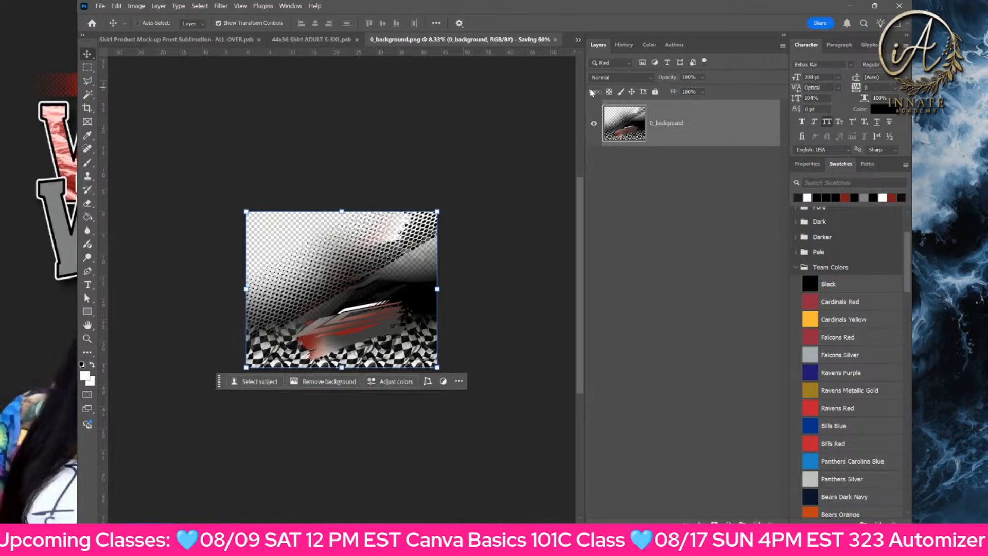
pyautogui.click(319, 39)
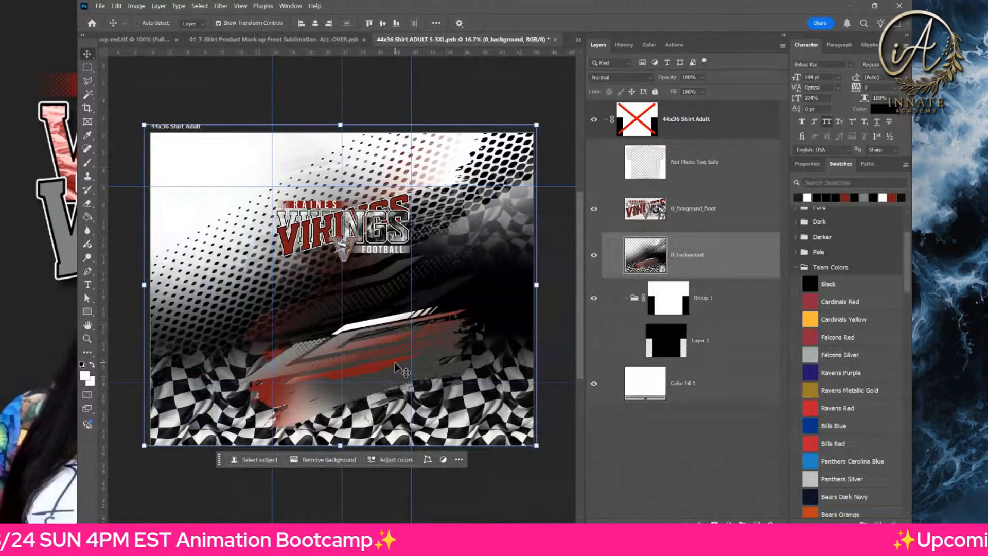
# - Save and close the 44x36 shirt art and the all-over sublimation shirt mockup
pyautogui.keyDown('ctrl'); pyautogui.click(389, 254); pyautogui.keyUp('ctrl')
pyautogui.keyDown('ctrl'); pyautogui.click(380, 170); pyautogui.keyUp('ctrl')
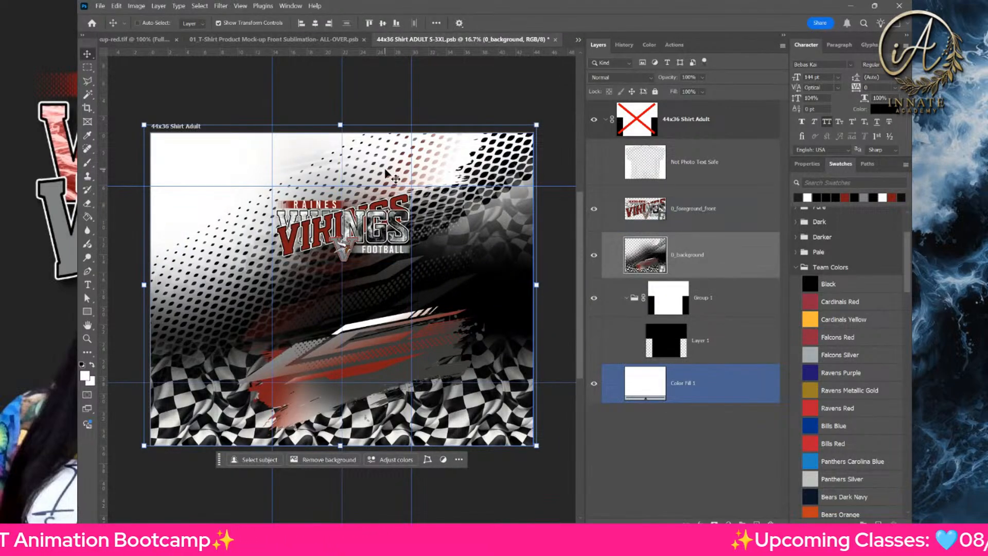
pyautogui.hotkey('ctrl', 's')
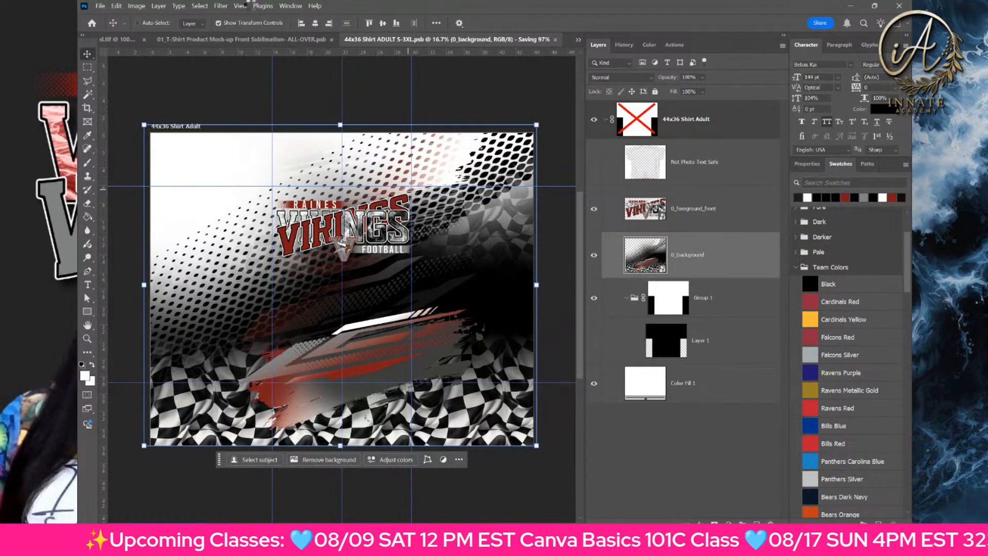
pyautogui.hotkey('ctrl', 'w')
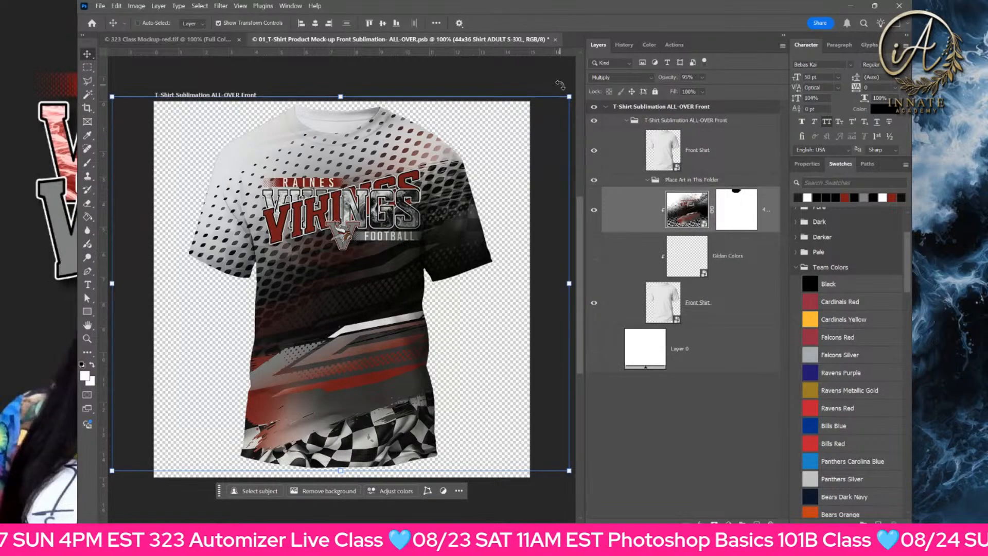
pyautogui.hotkey('ctrl', 's')
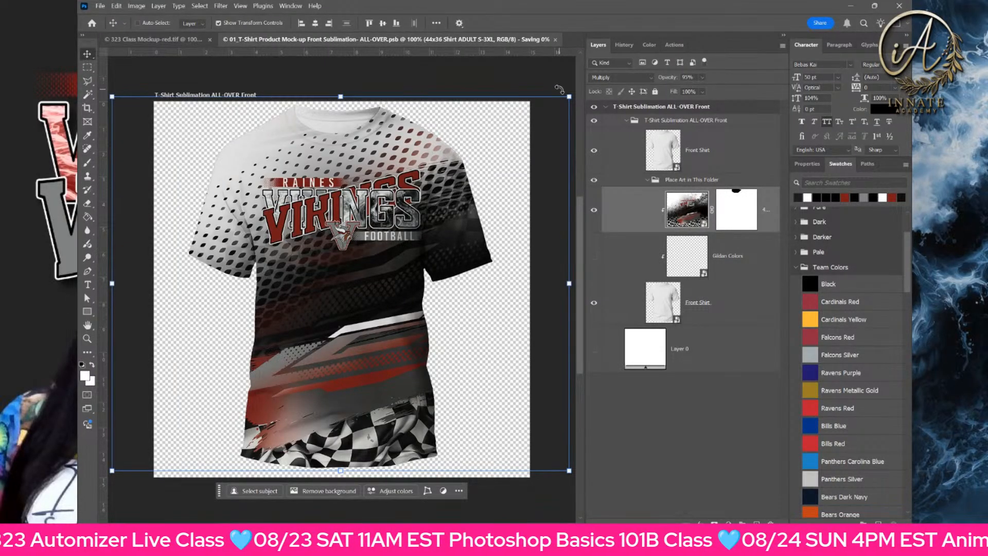
pyautogui.hotkey('ctrl', 'w')
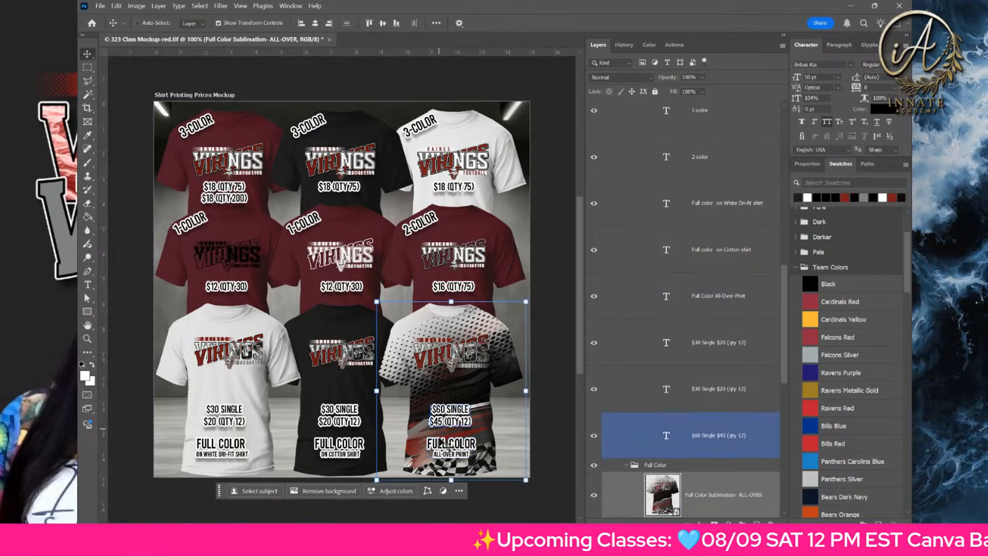
pyautogui.keyDown('ctrl'); pyautogui.click(451, 432); pyautogui.keyUp('ctrl')
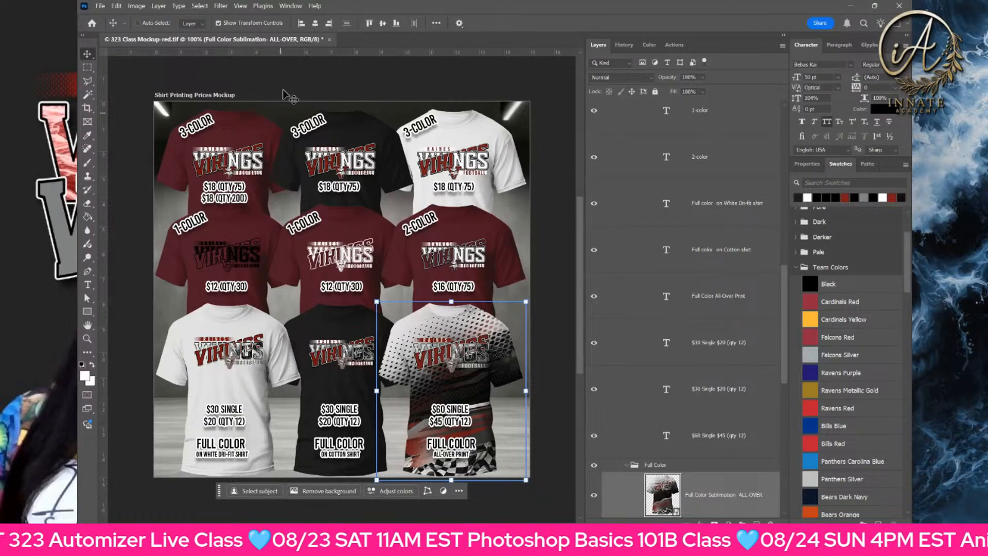
# - Switch to the Shopify store in the browser and examine the home page's Back to School banners and product collections
pyautogui.hotkey('alt', 'Tab')
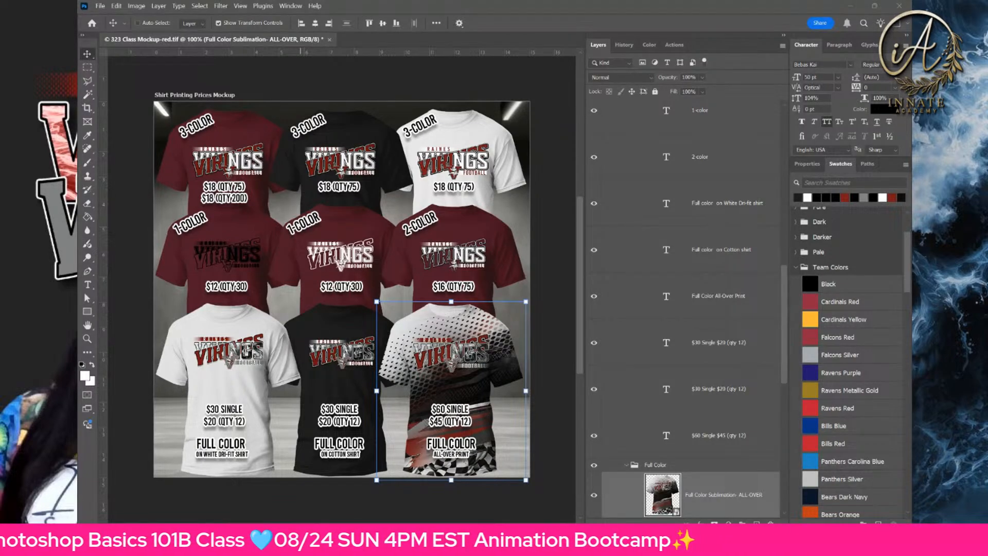
pyautogui.moveTo(466, 2); pyautogui.dragTo(538, 3)
pyautogui.scroll(-3, 514, 397)
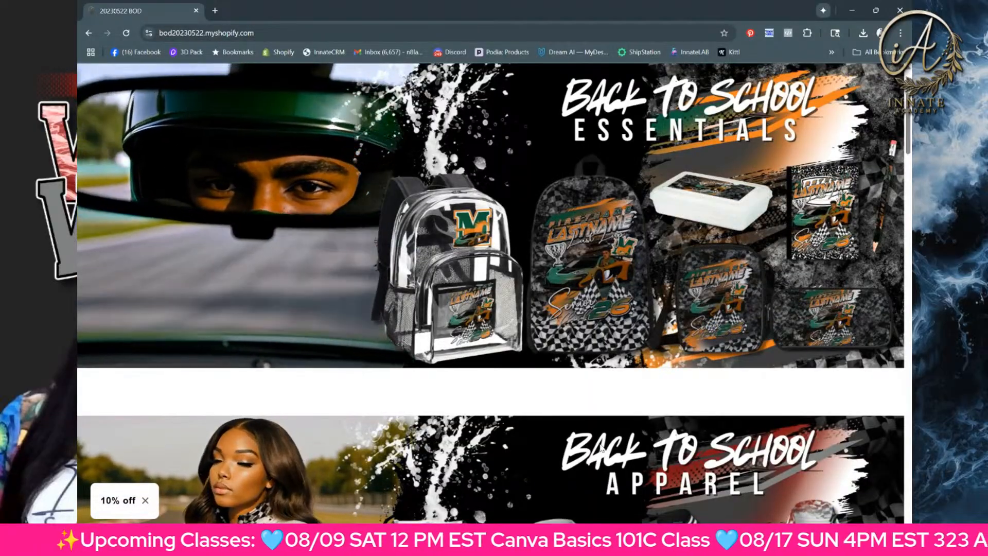
pyautogui.scroll(-5, 601, 450)
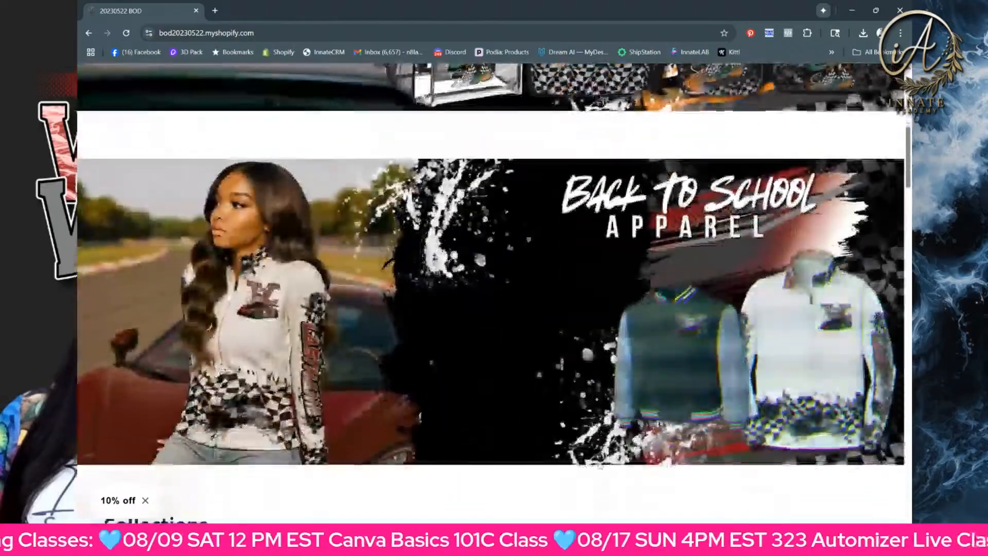
pyautogui.scroll(-9, 601, 466)
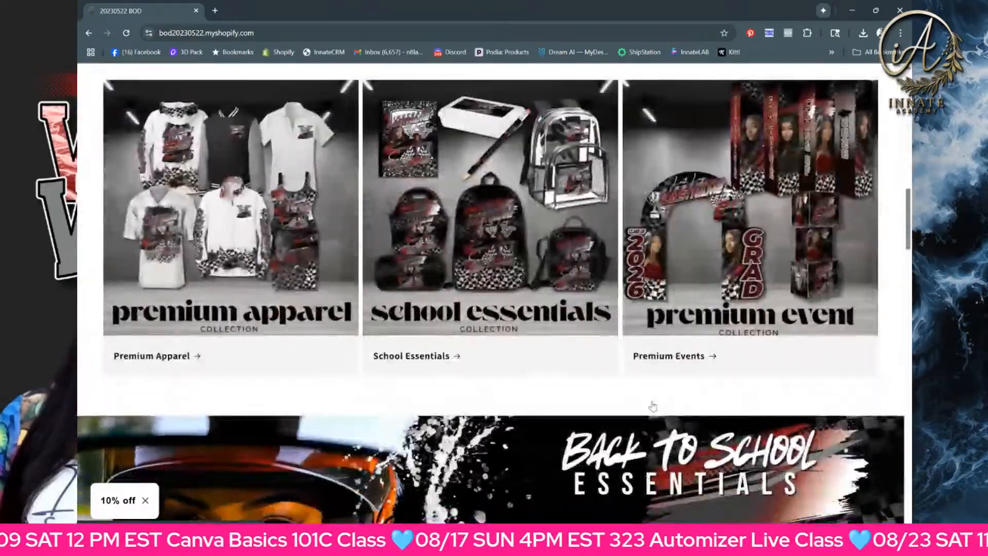
pyautogui.scroll(-1, 653, 407)
pyautogui.scroll(-1, 651, 402)
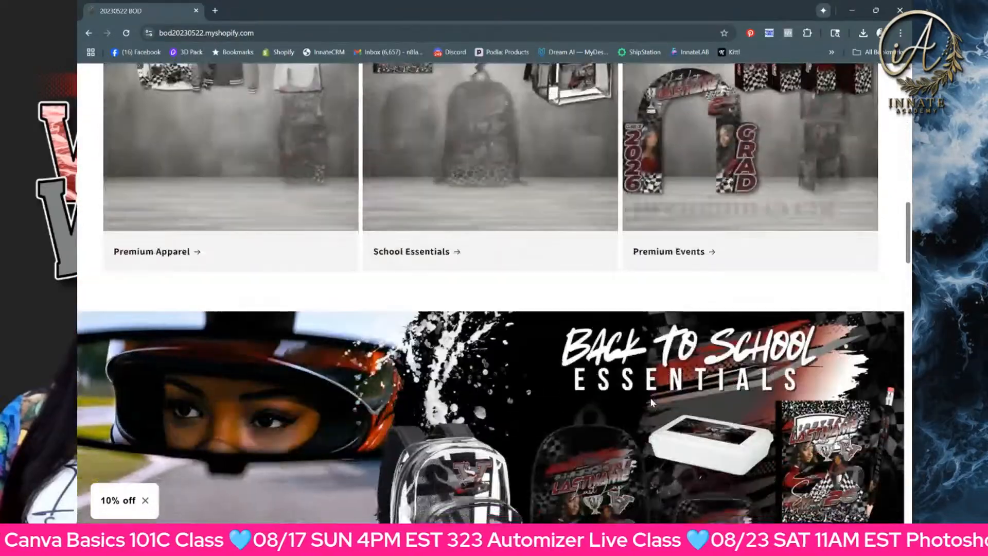
pyautogui.scroll(4, 650, 398)
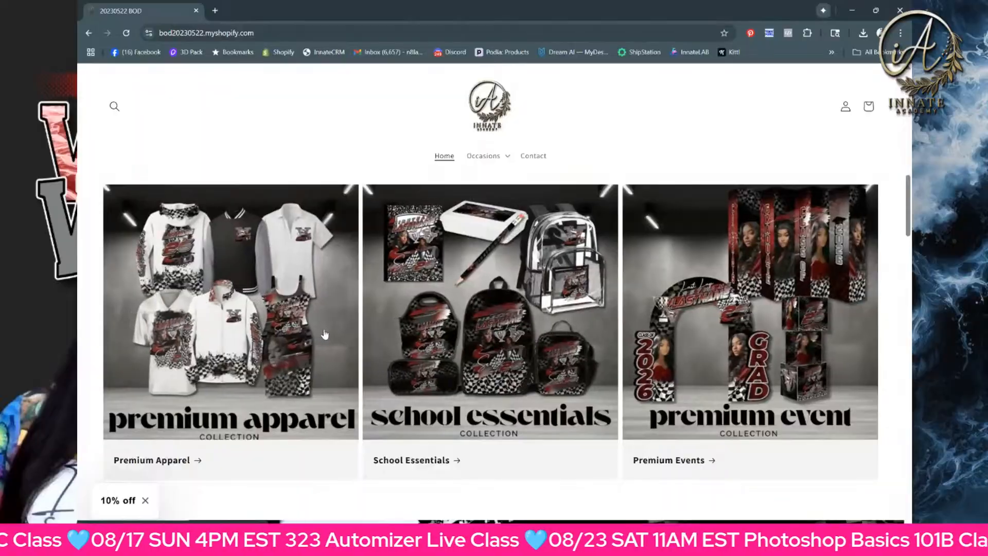
pyautogui.scroll(6, 325, 335)
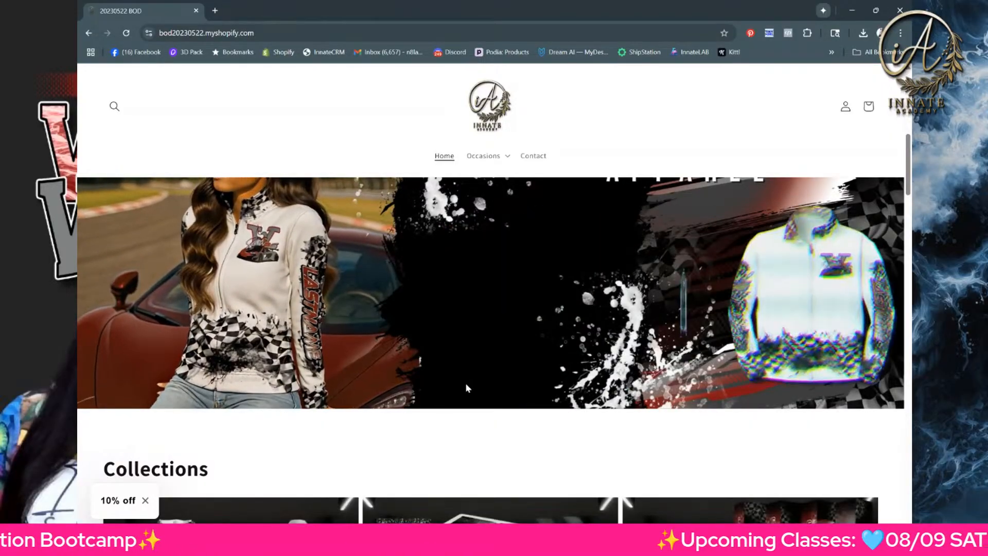
pyautogui.scroll(-5, 466, 385)
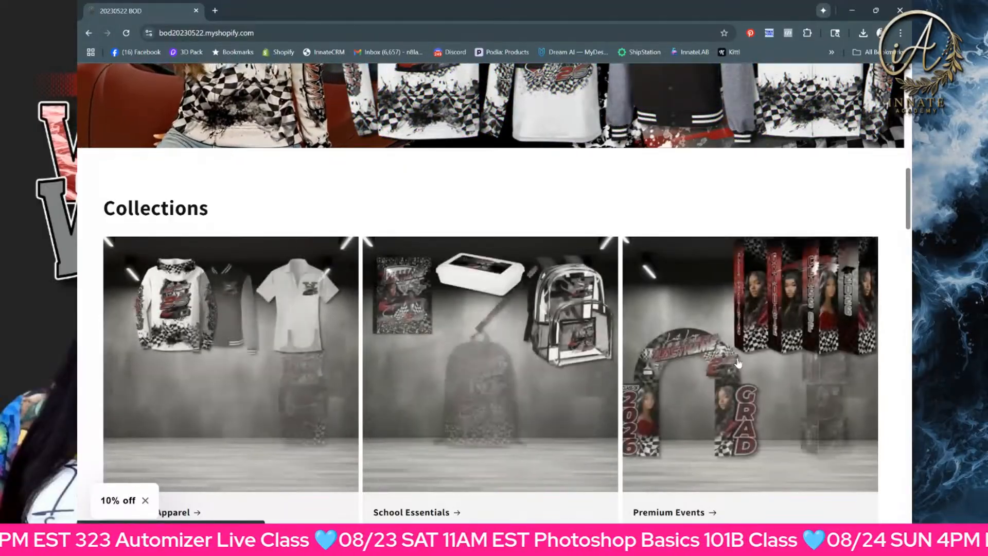
pyautogui.scroll(5, 738, 362)
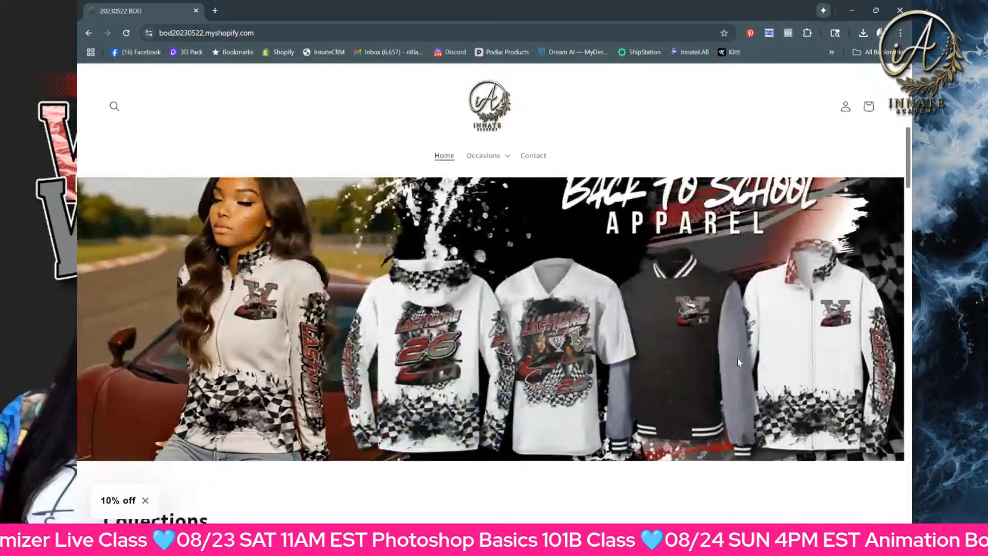
pyautogui.scroll(1, 738, 363)
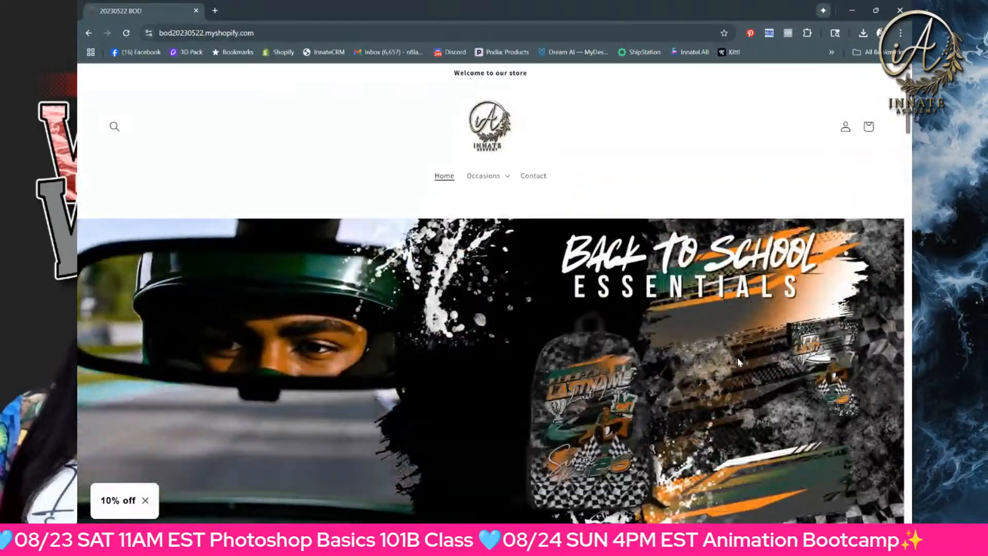
pyautogui.scroll(-2, 737, 362)
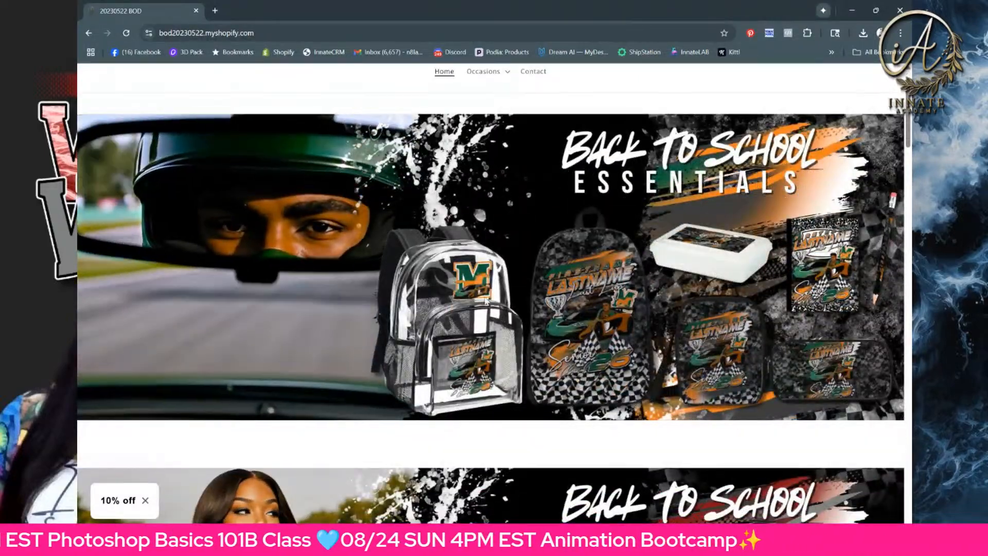
pyautogui.scroll(-2, 485, 301)
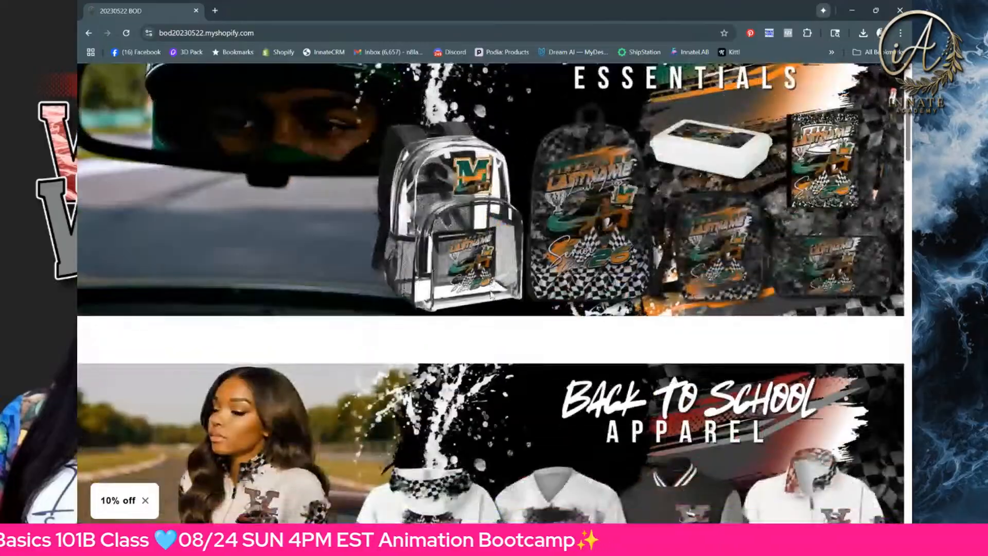
pyautogui.scroll(-2, 491, 295)
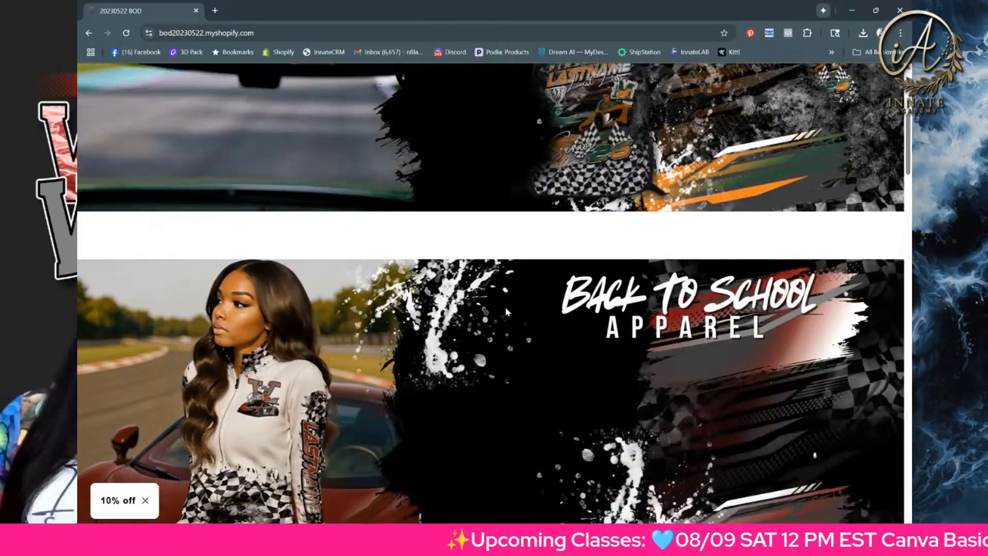
# - Examine the store home page's banners and collections from Back to School Essentials through Graduation Event Design
pyautogui.scroll(-1, 505, 309)
pyautogui.scroll(2, 522, 222)
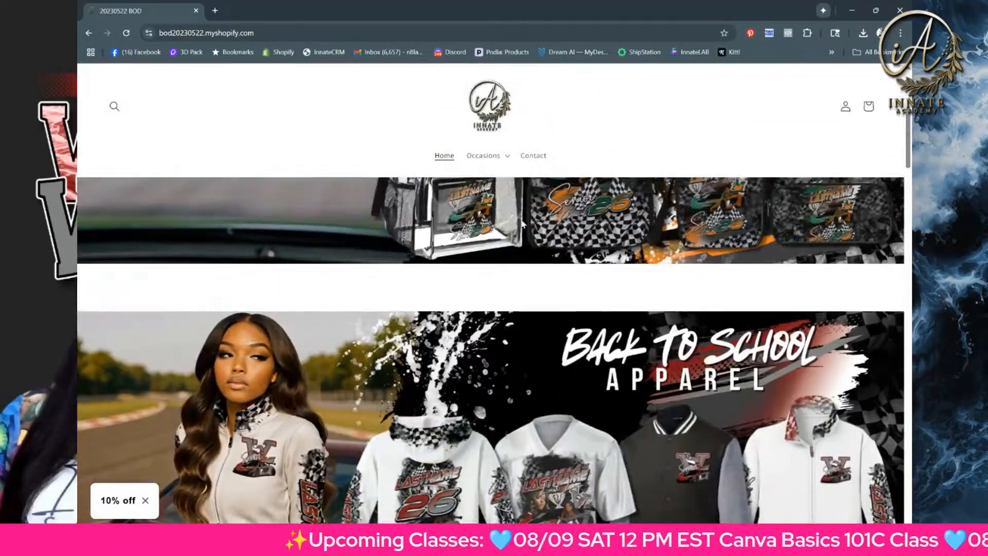
pyautogui.scroll(3, 523, 222)
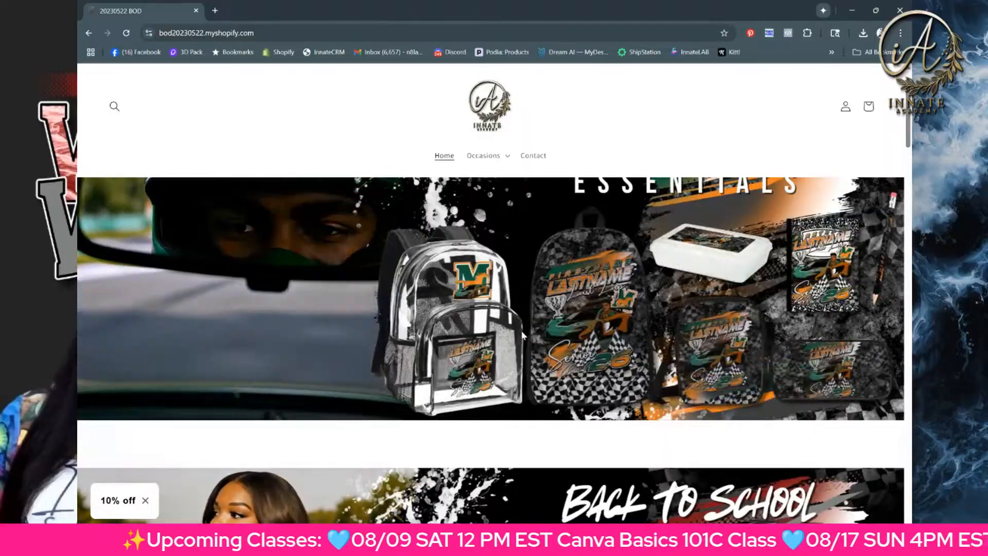
pyautogui.scroll(-3, 547, 335)
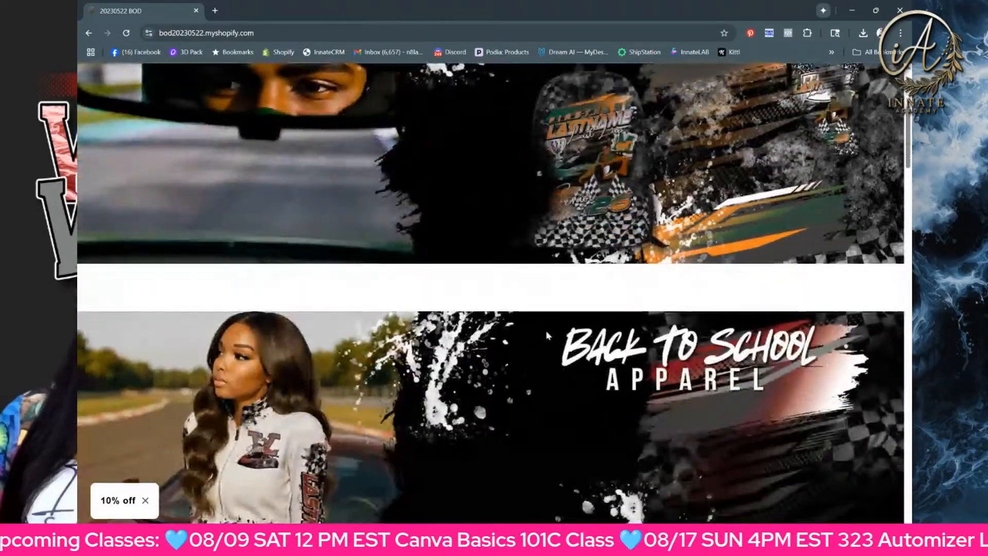
pyautogui.scroll(-3, 545, 332)
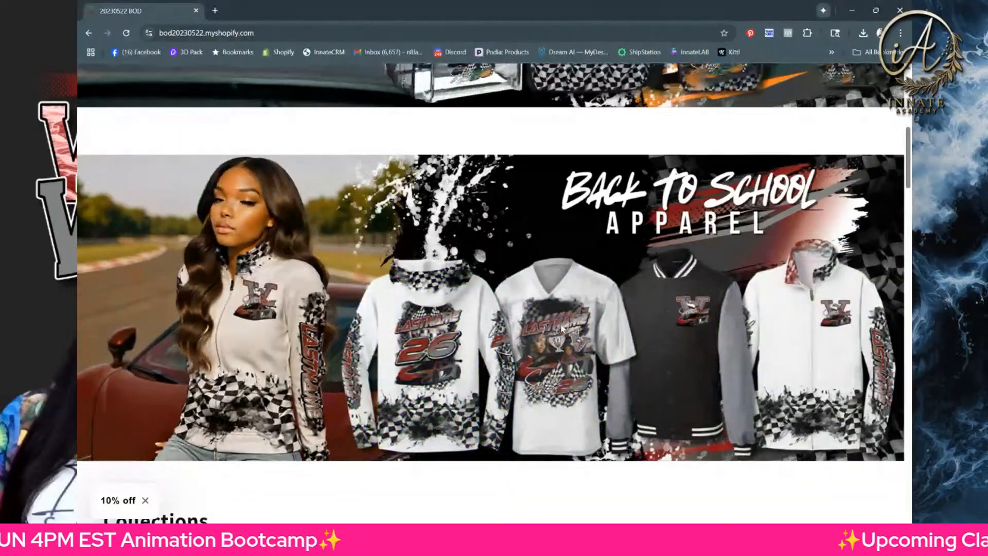
pyautogui.scroll(-1, 562, 328)
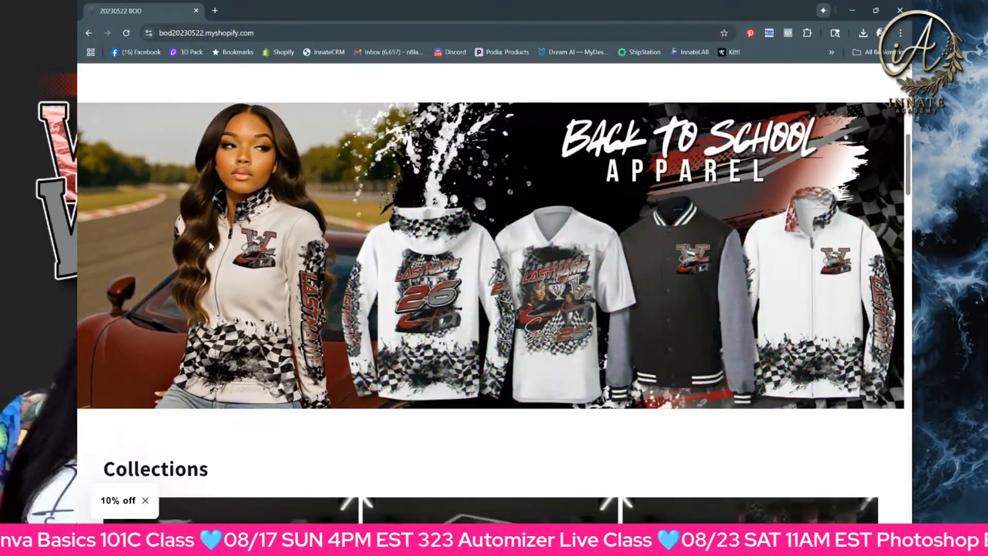
pyautogui.scroll(-10, 210, 246)
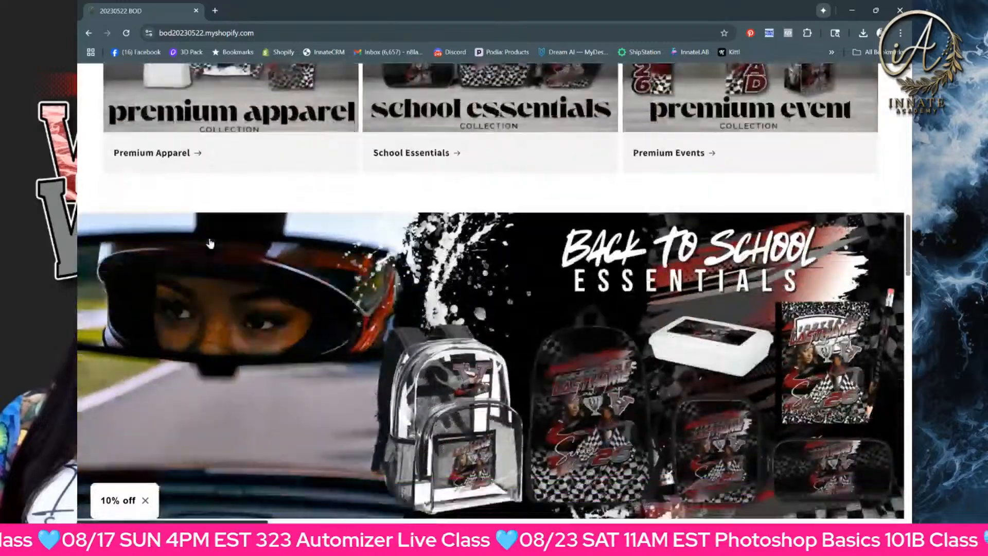
pyautogui.scroll(-1, 210, 243)
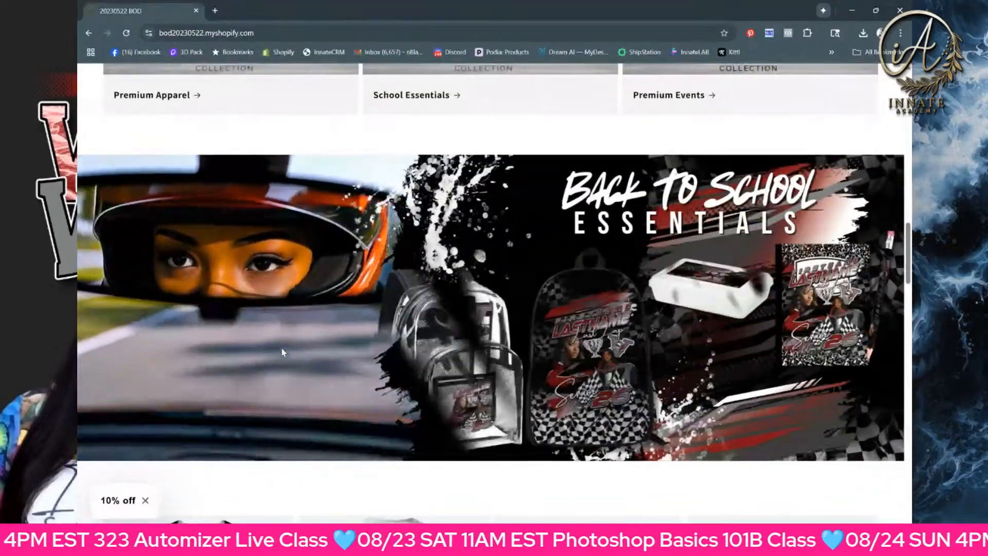
pyautogui.scroll(-2, 282, 352)
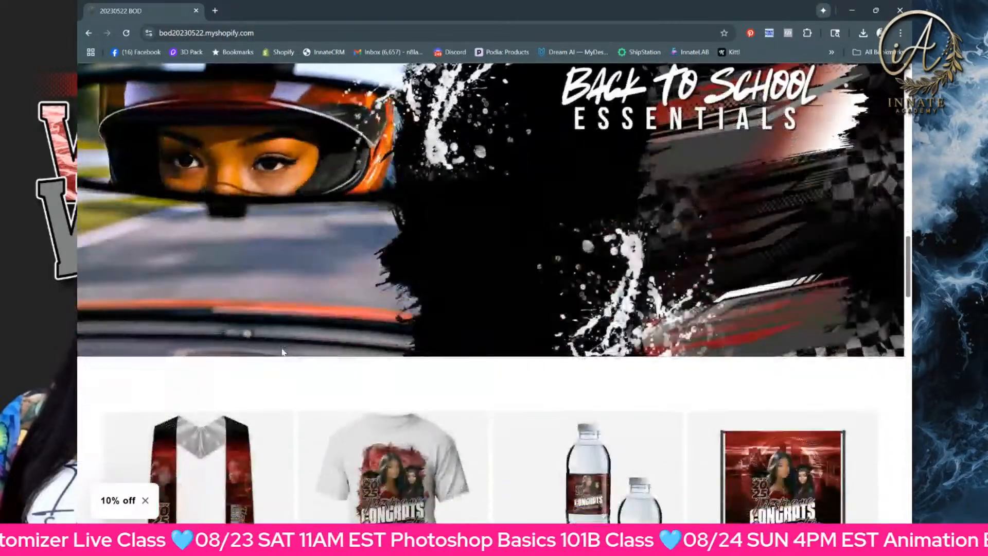
pyautogui.scroll(-11, 283, 352)
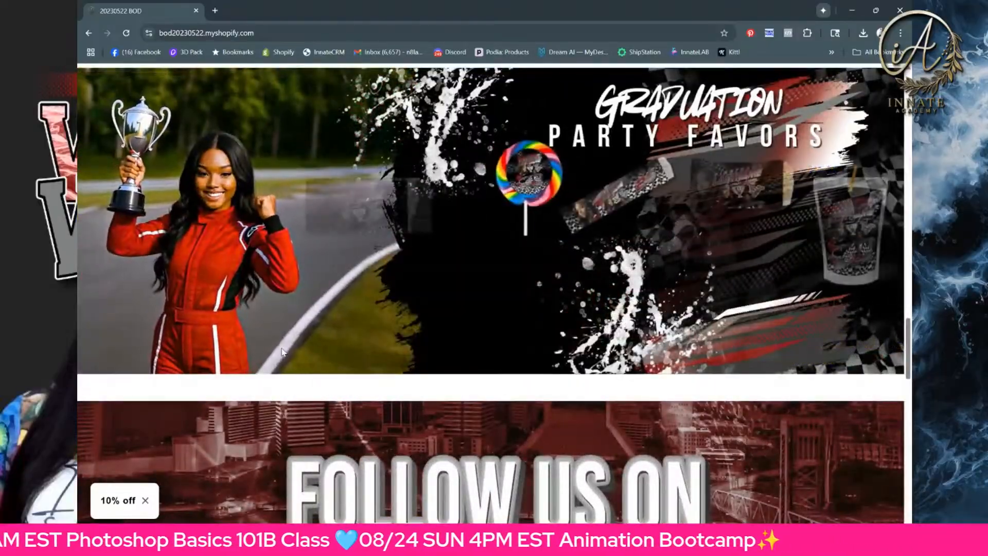
pyautogui.scroll(-12, 282, 352)
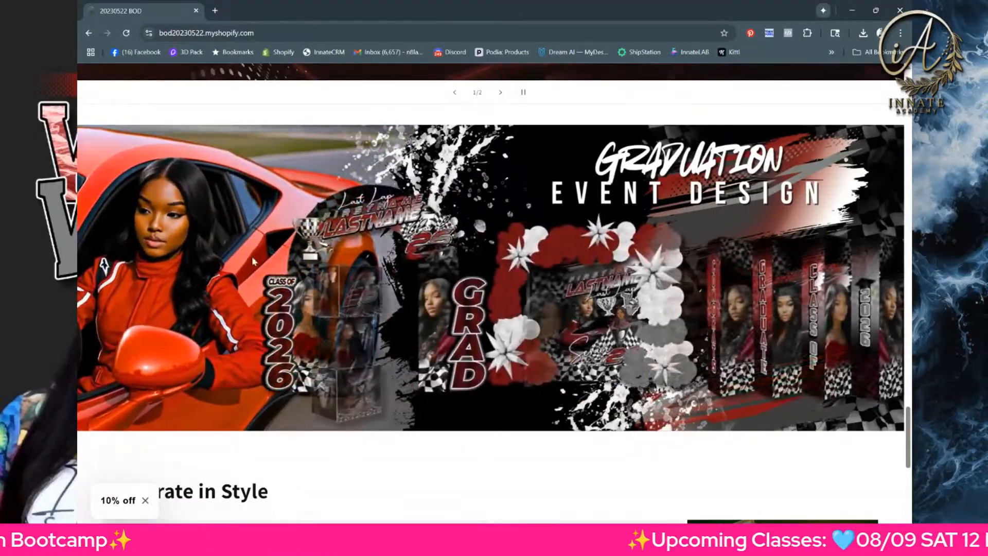
# - Revisit the home page's social media, graduation product, party favors and Back to School sections, finishing at the three premium collections
pyautogui.scroll(5, 207, 267)
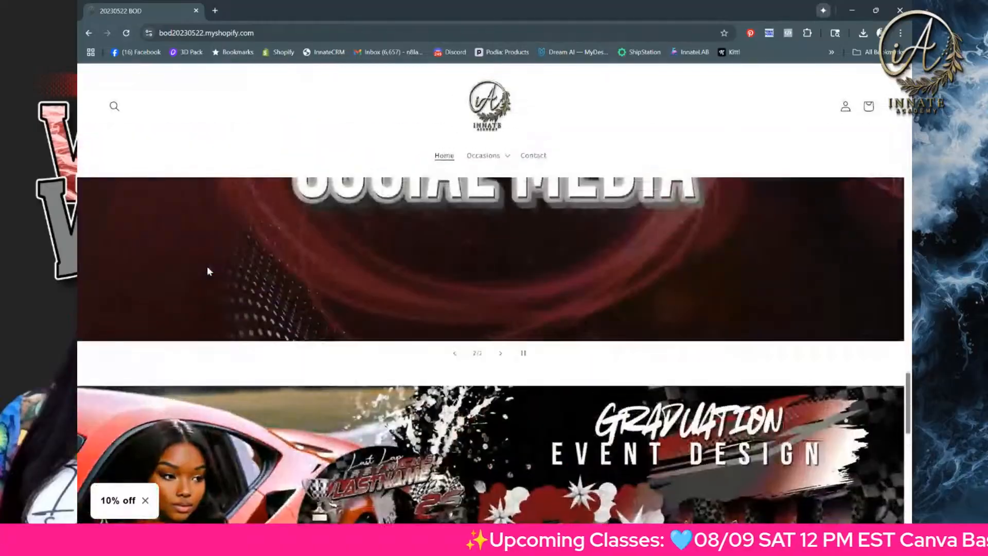
pyautogui.scroll(-10, 207, 267)
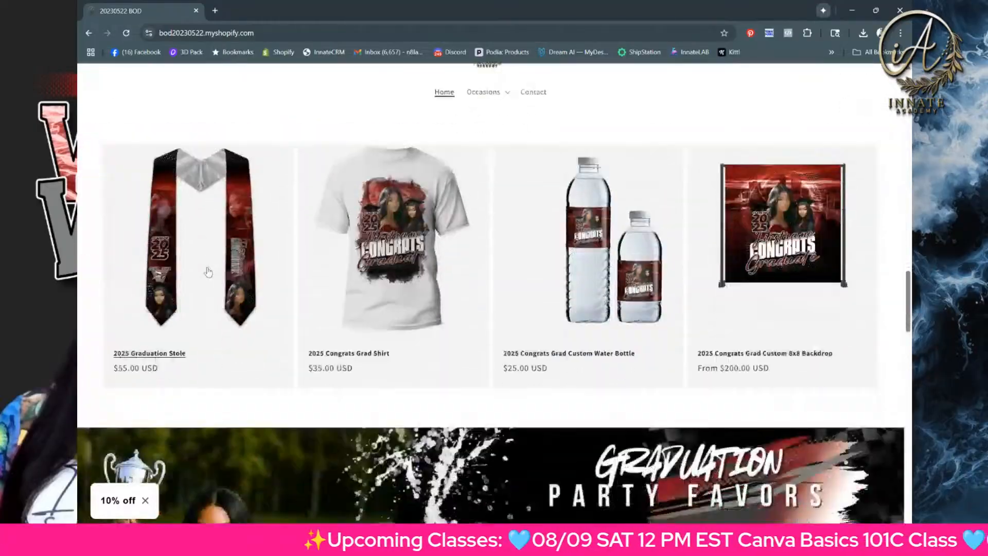
pyautogui.scroll(-12, 208, 271)
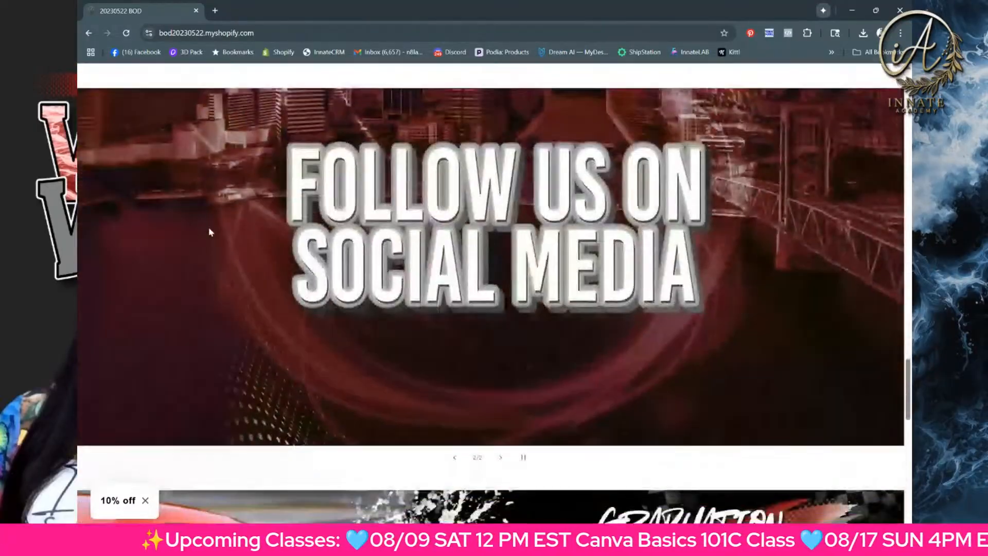
pyautogui.scroll(-3, 208, 232)
pyautogui.scroll(10, 204, 450)
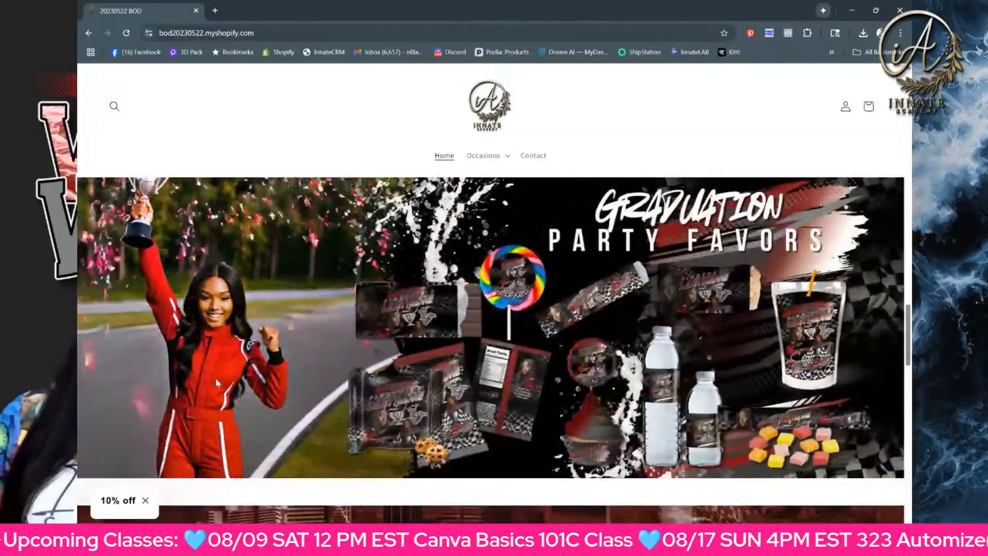
pyautogui.scroll(4, 216, 383)
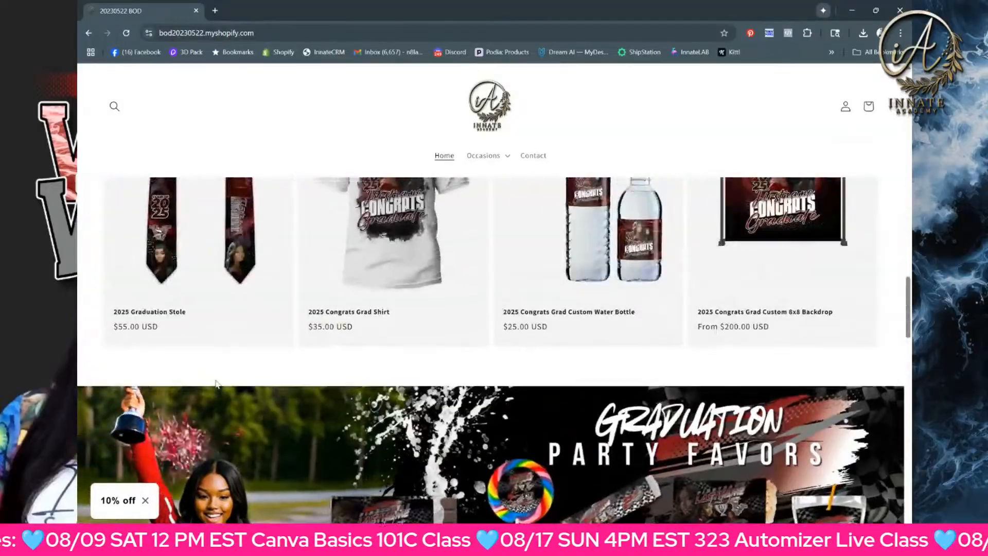
pyautogui.scroll(6, 216, 384)
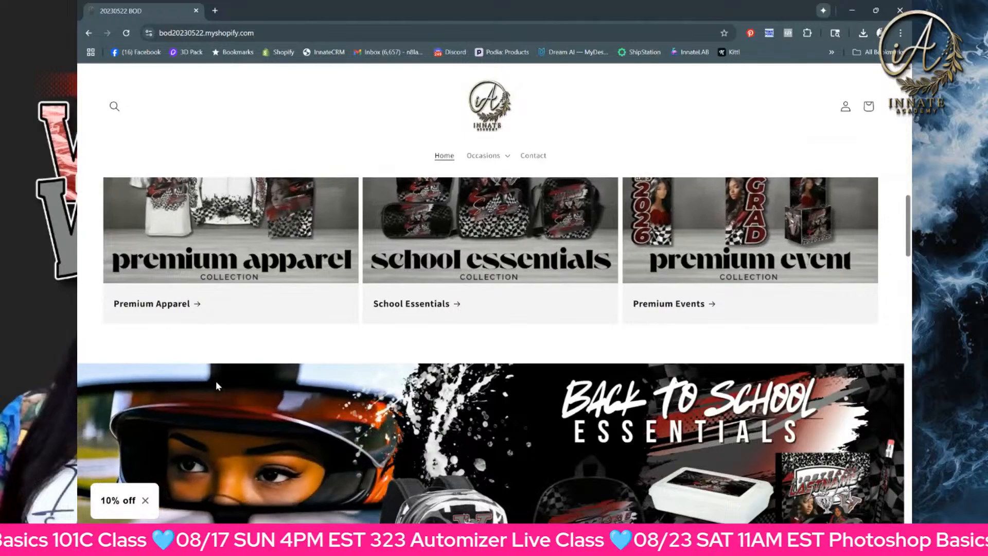
pyautogui.scroll(8, 222, 387)
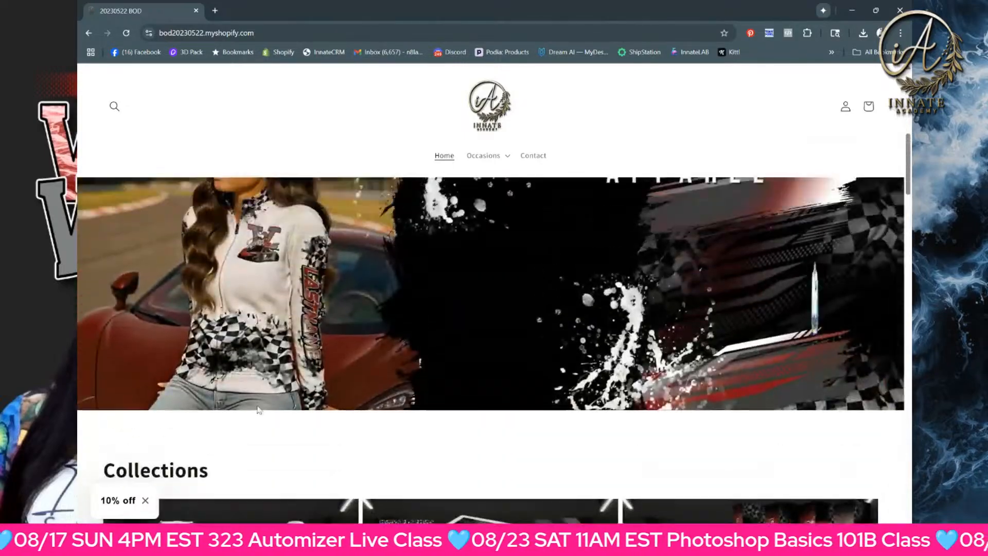
pyautogui.scroll(2, 263, 402)
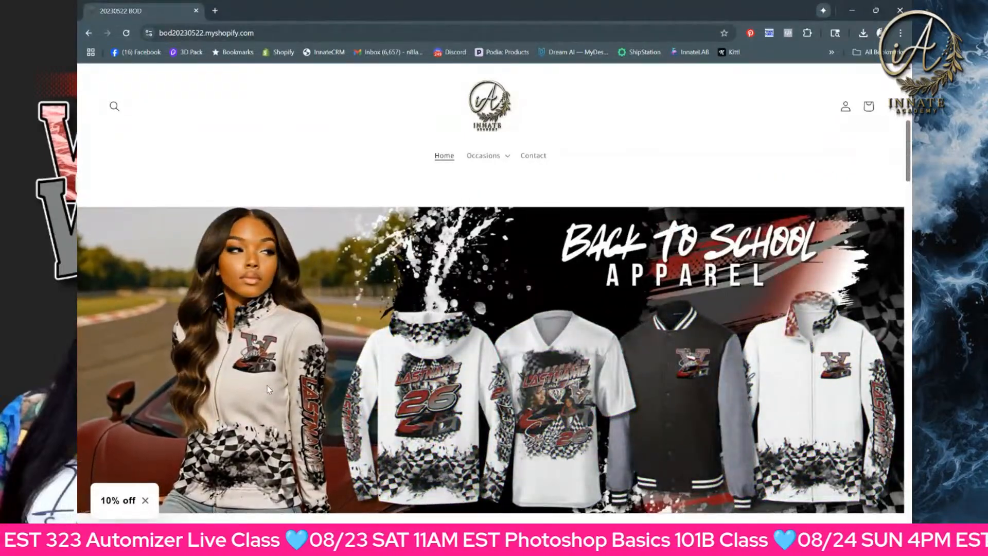
pyautogui.scroll(3, 268, 390)
pyautogui.scroll(1, 268, 390)
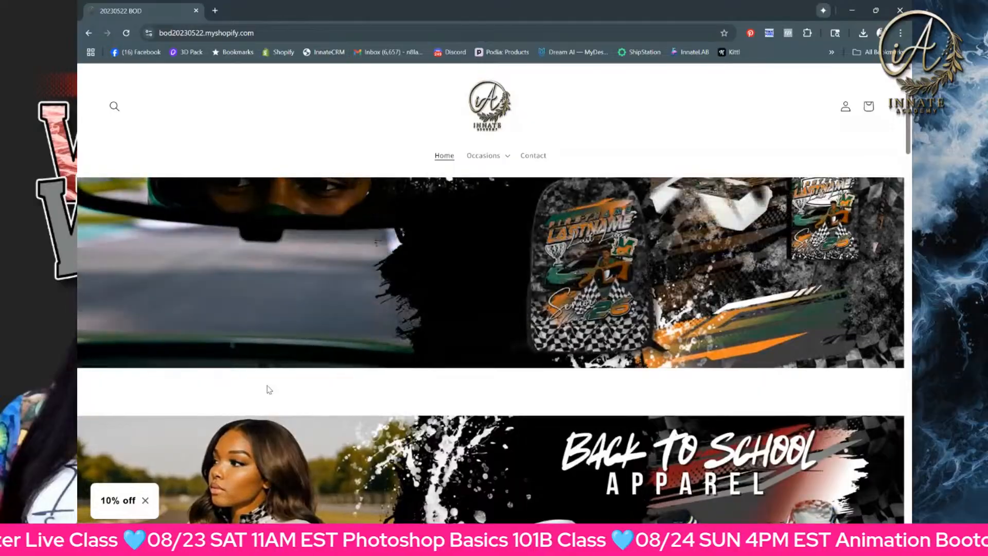
pyautogui.scroll(1, 268, 389)
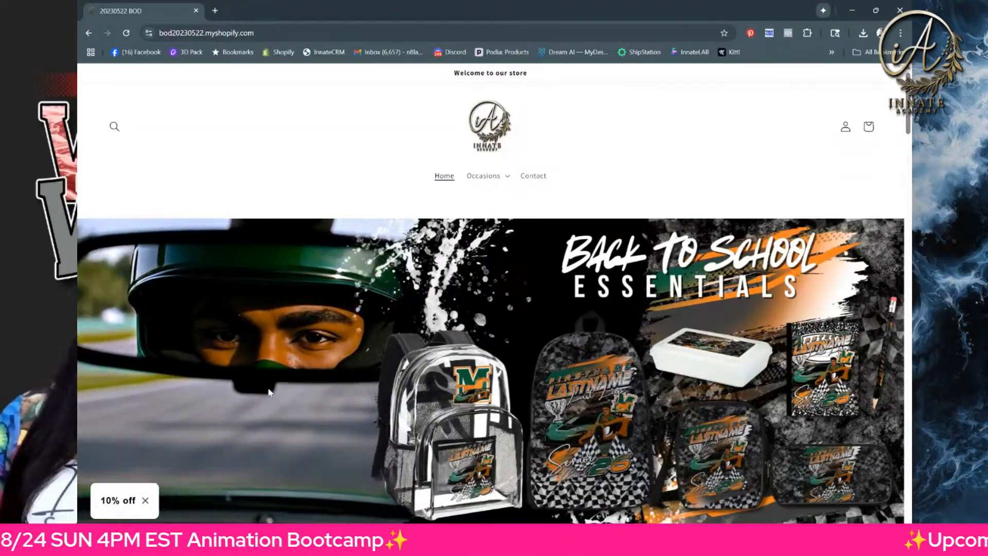
pyautogui.scroll(-10, 269, 392)
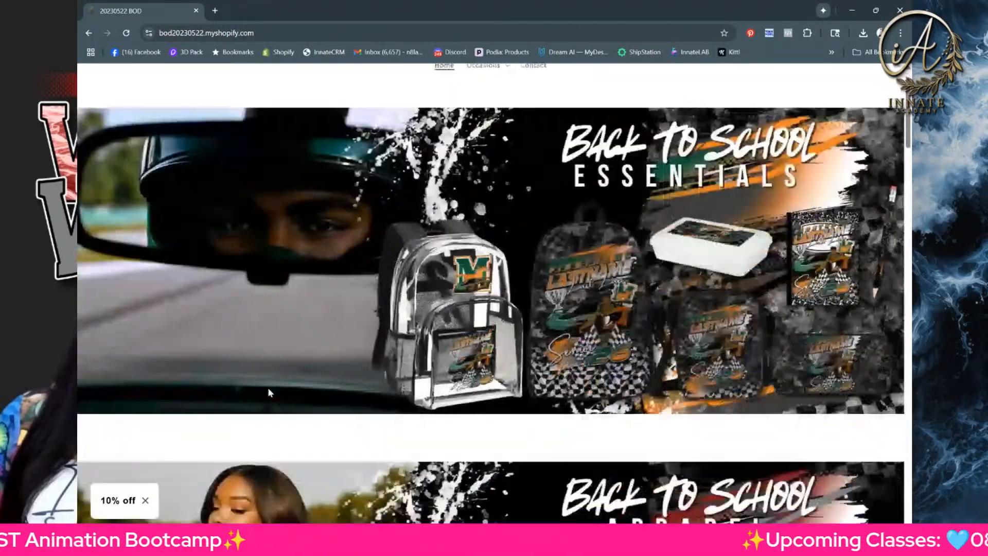
pyautogui.scroll(-7, 269, 393)
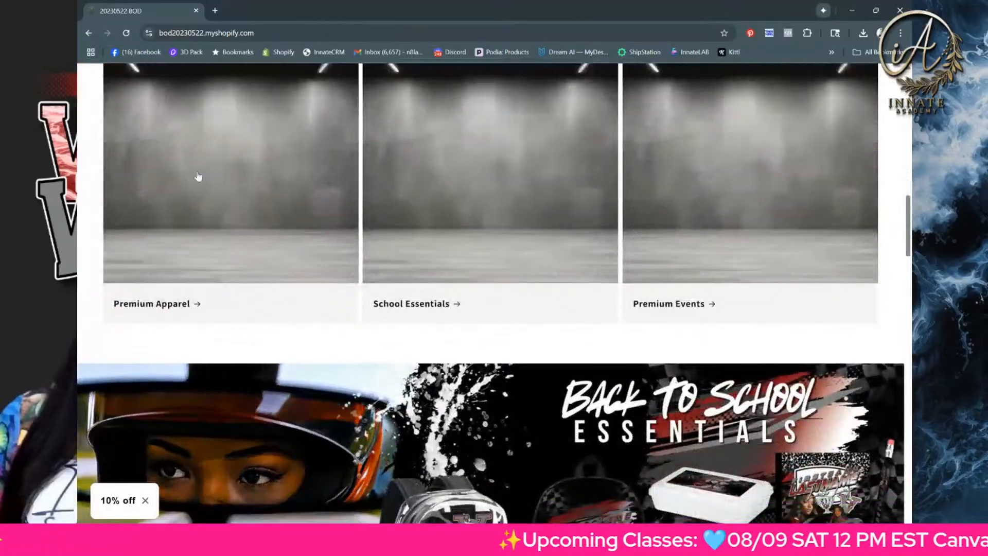
# - Open the Brand On Demand 101 page in a new tab and view its featured offers, including the AUTO-318 Automizer Vault
pyautogui.click(215, 11)
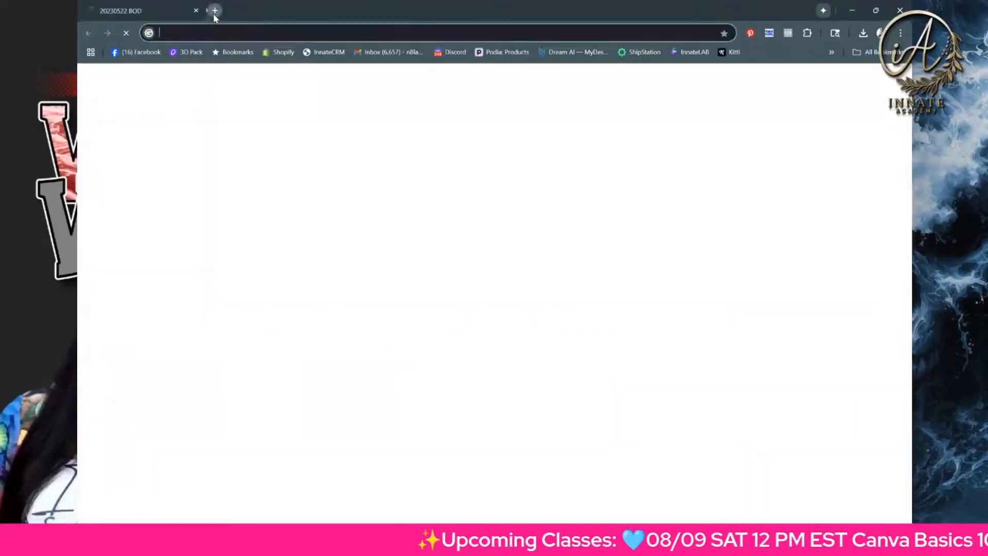
pyautogui.write('101')
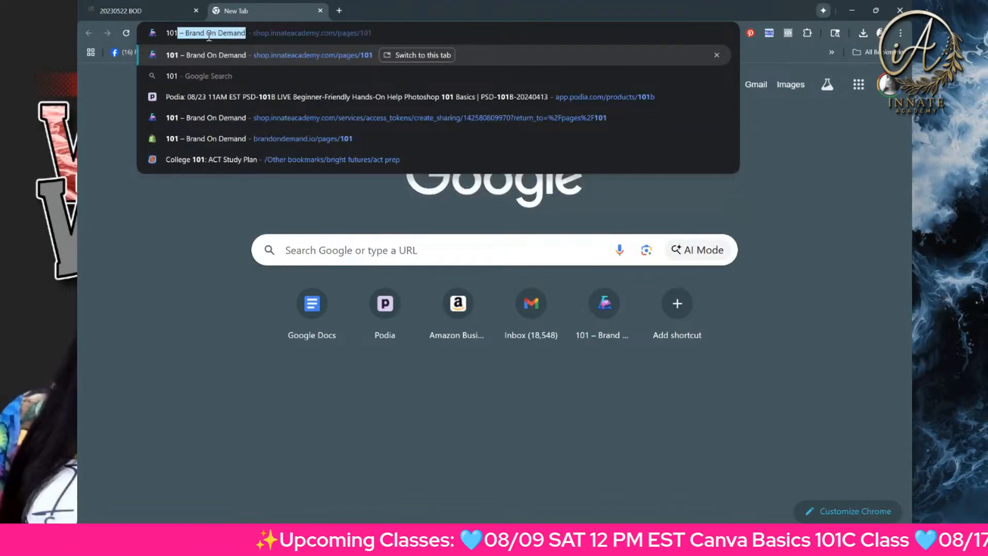
pyautogui.press('Return')
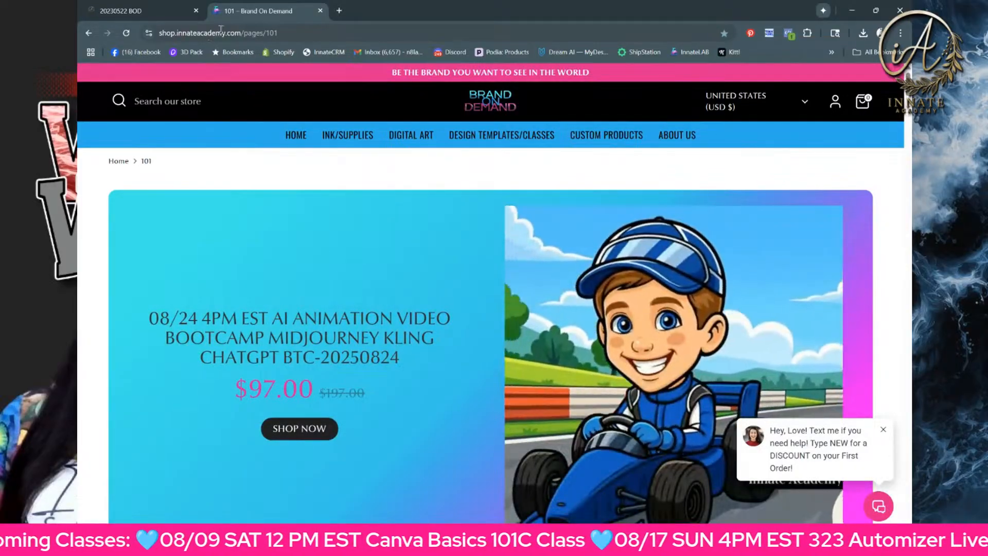
pyautogui.scroll(-3, 188, 289)
pyautogui.scroll(-7, 188, 289)
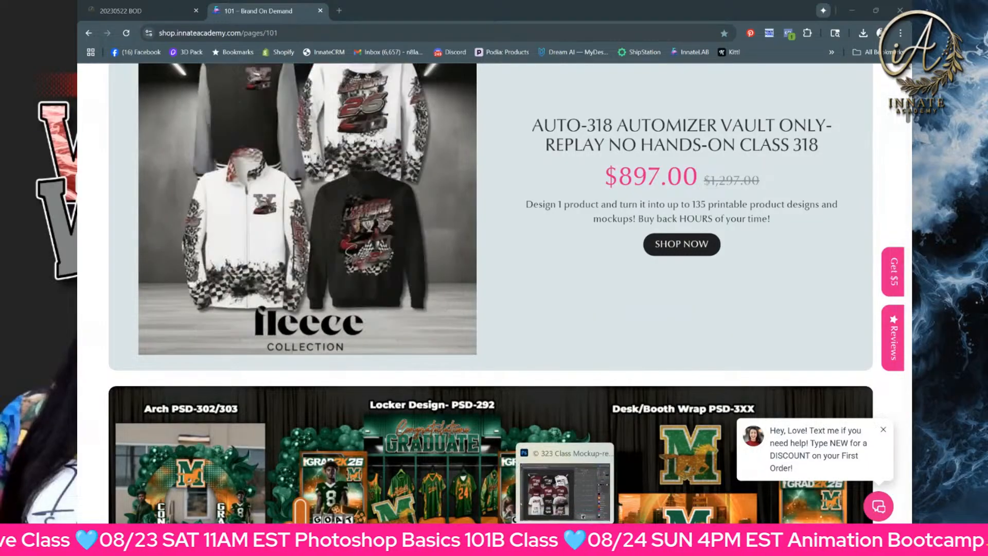
# - Glance at the 323 Class Mockup-red art in Photoshop, then return to the 101 page and review its memberships, live bootcamps and replay bootcamps
pyautogui.click(564, 536)
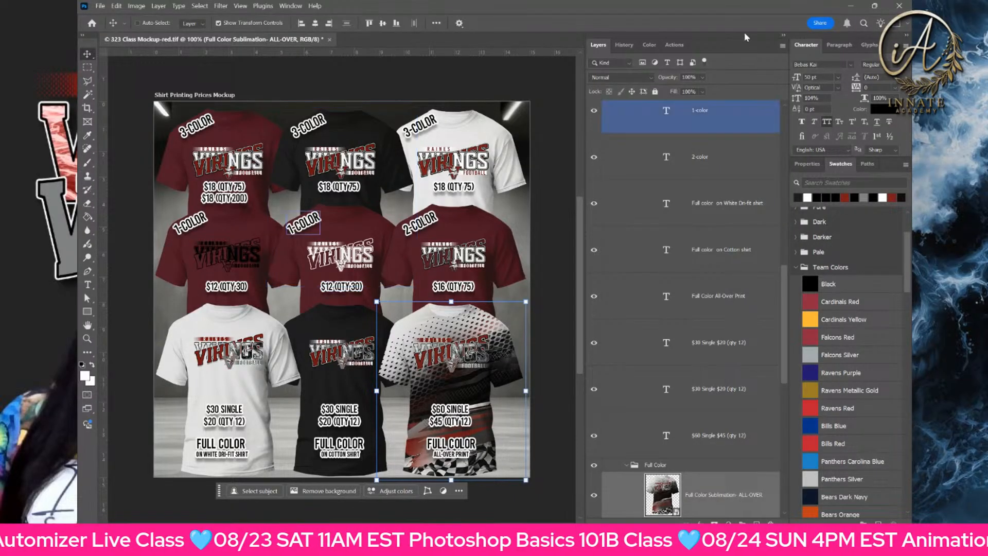
pyautogui.click(855, 9)
pyautogui.scroll(-3, 552, 389)
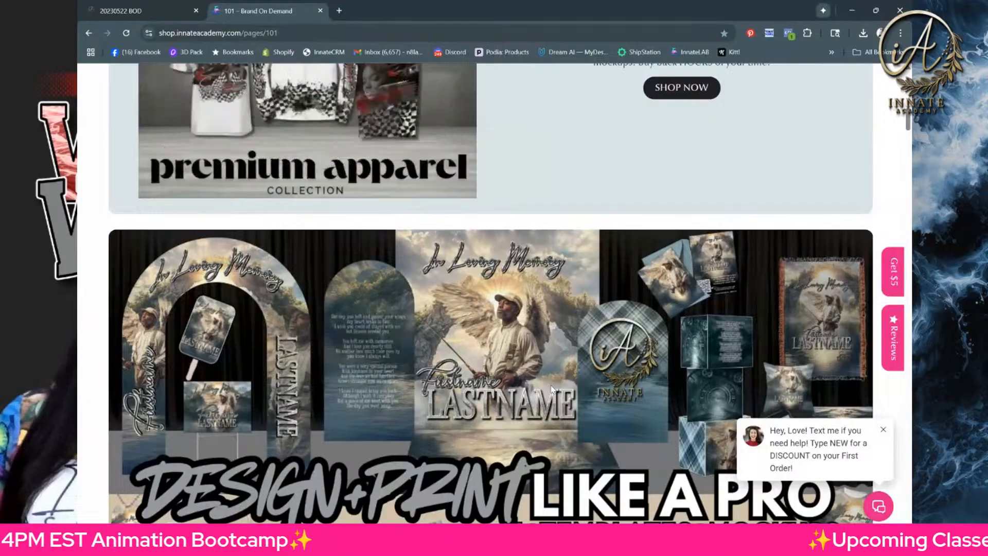
pyautogui.scroll(-3, 567, 402)
pyautogui.scroll(5, 592, 422)
pyautogui.scroll(-12, 620, 443)
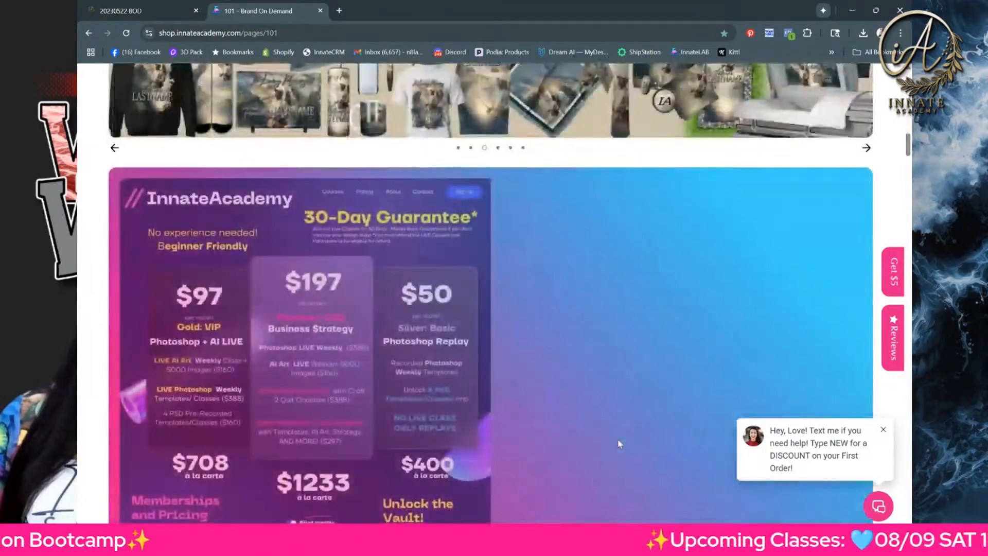
pyautogui.scroll(-8, 619, 444)
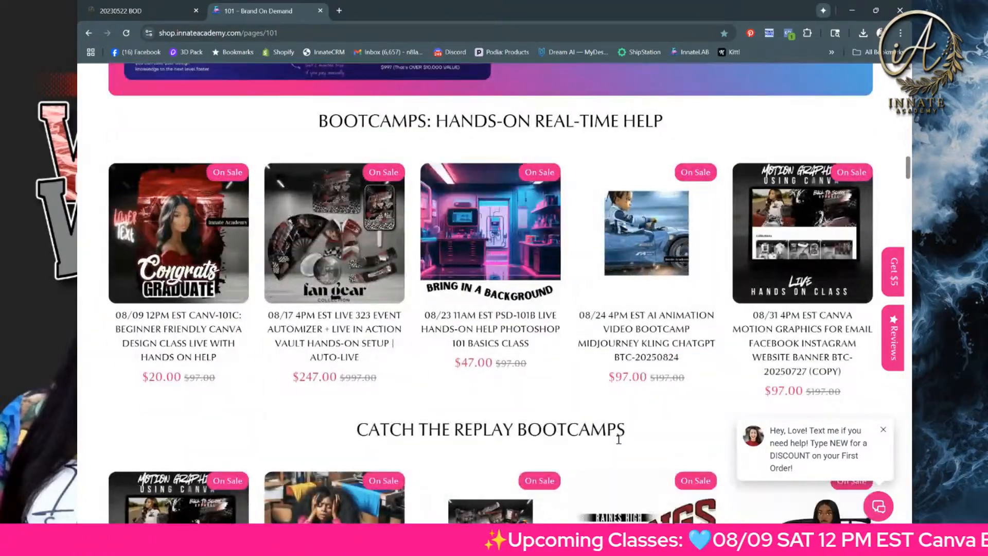
pyautogui.scroll(-3, 619, 439)
pyautogui.scroll(-1, 619, 443)
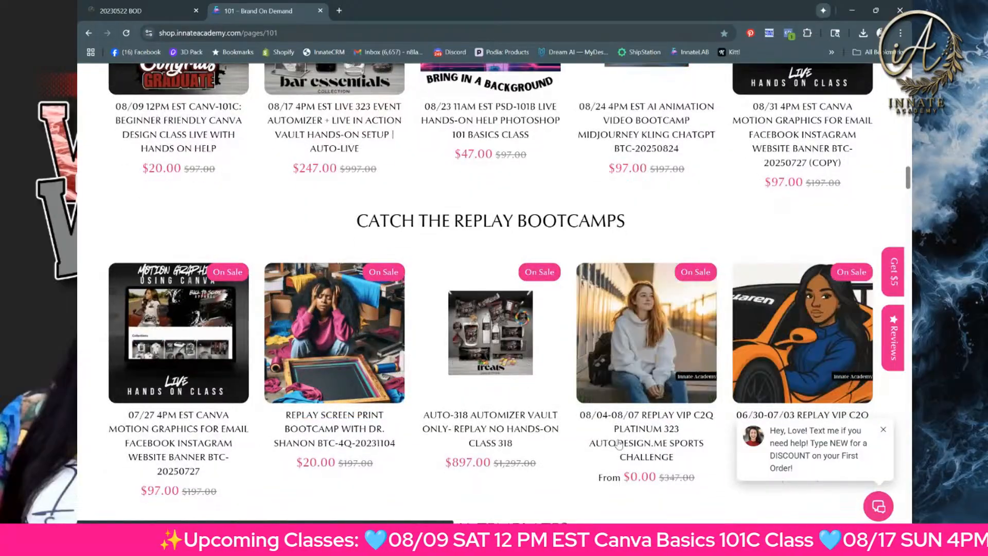
pyautogui.scroll(-2, 671, 348)
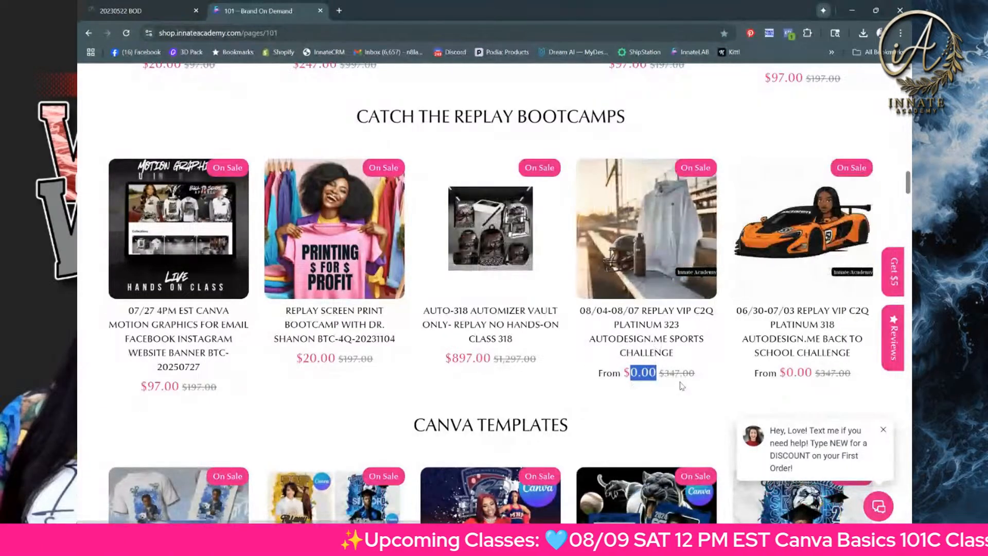
# - View the 08/04-08/07 Replay VIP C2Q Platinum 323 Sports Challenge product page in a new tab, skim its challenge description, and close the tab
pyautogui.rightClick(659, 312)
pyautogui.click(690, 251)
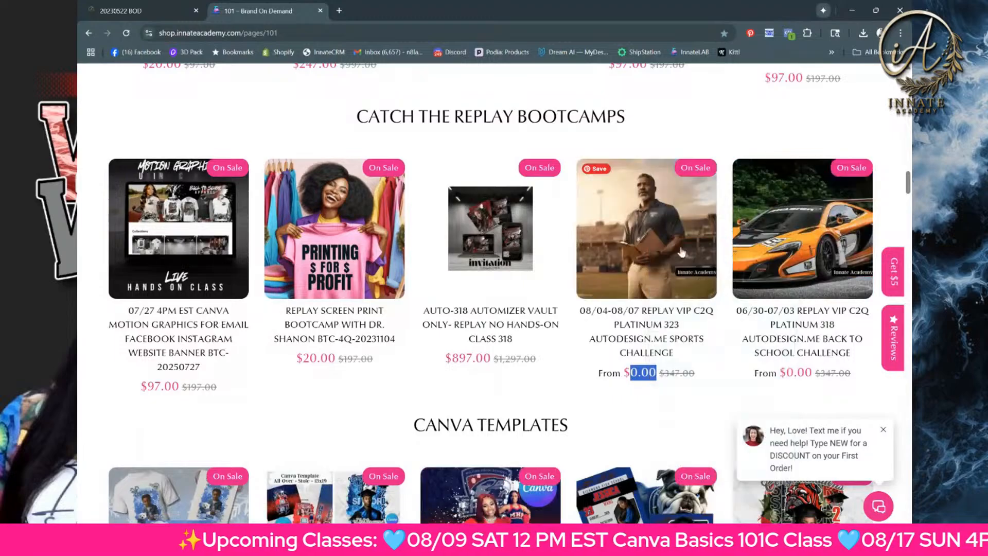
pyautogui.click(375, 14)
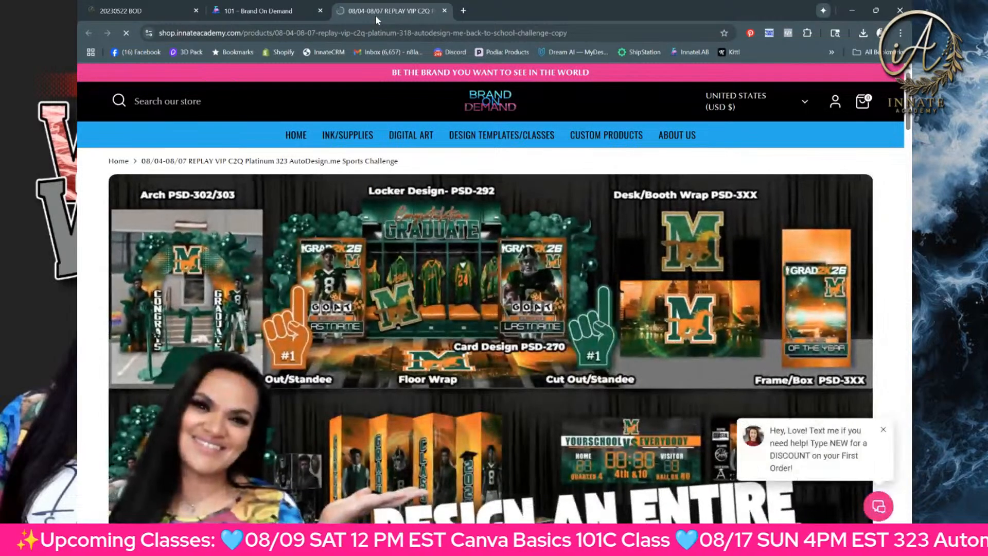
pyautogui.scroll(-15, 400, 232)
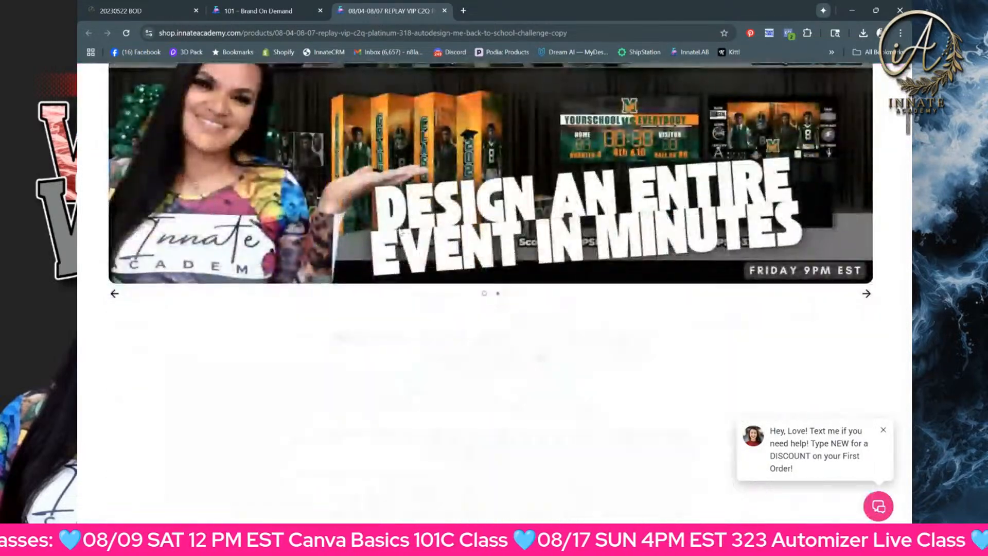
pyautogui.scroll(-4, 400, 232)
pyautogui.scroll(15, 400, 232)
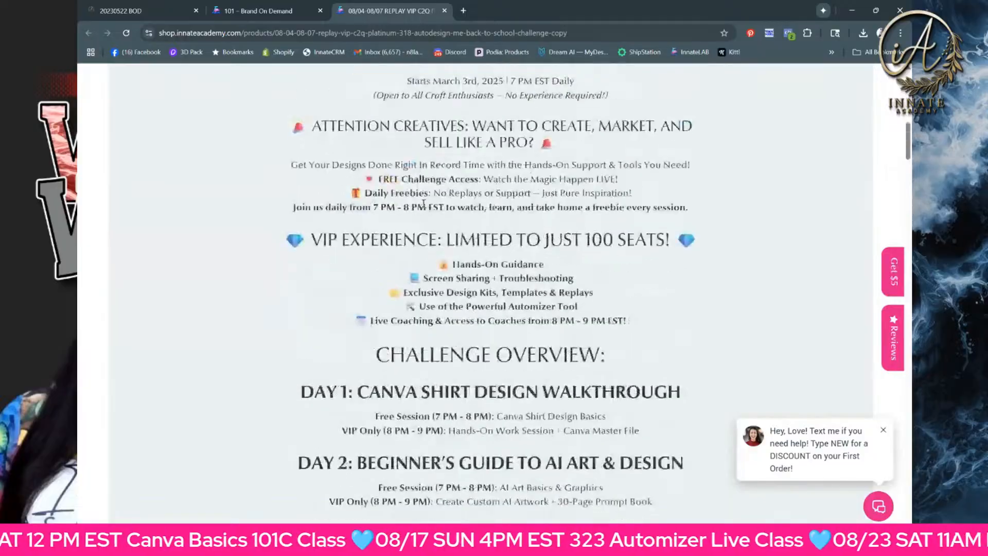
pyautogui.scroll(3, 423, 207)
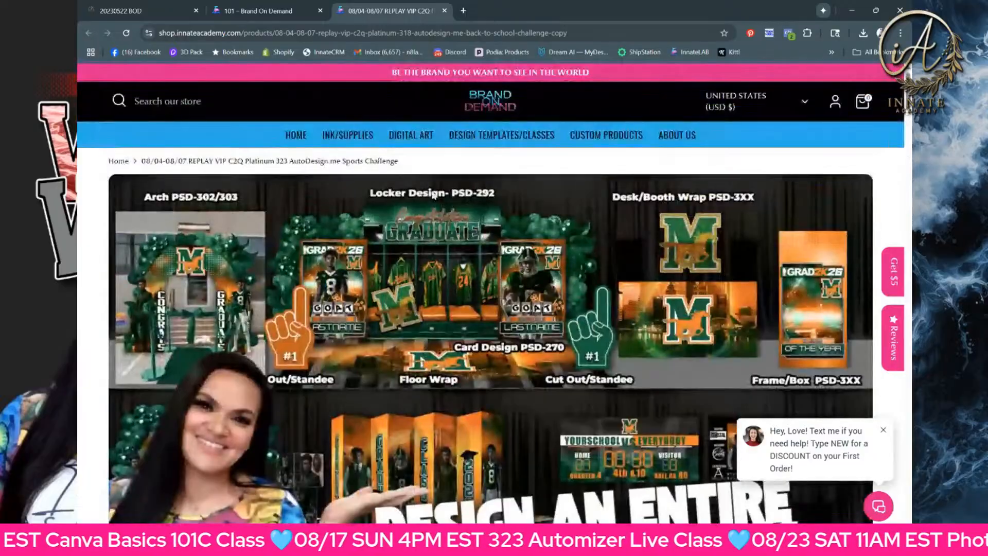
pyautogui.click(445, 11)
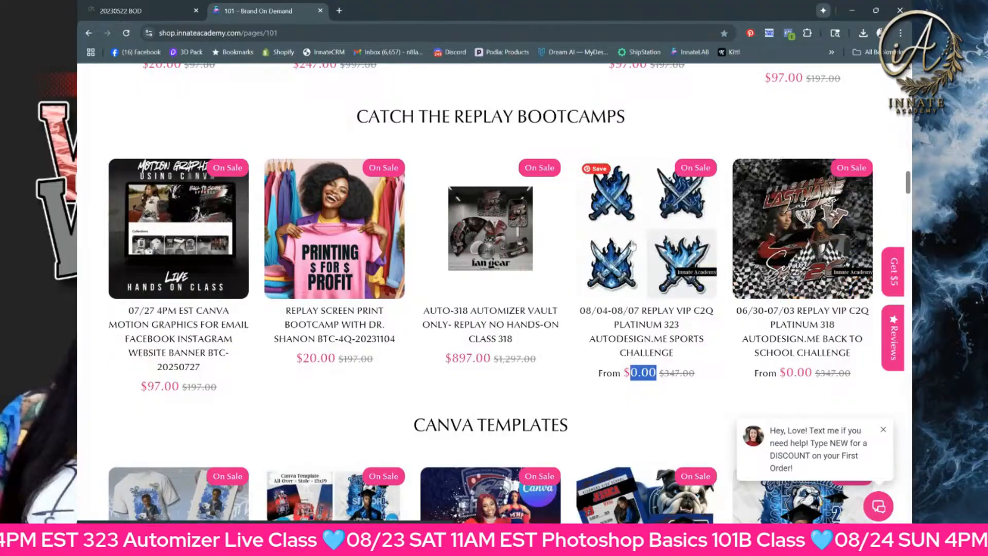
# - Check the price and ticket options on the 08/04-08/07 replay Sports Challenge product page, and return to the 101 page
pyautogui.click(634, 331)
pyautogui.scroll(-10, 499, 265)
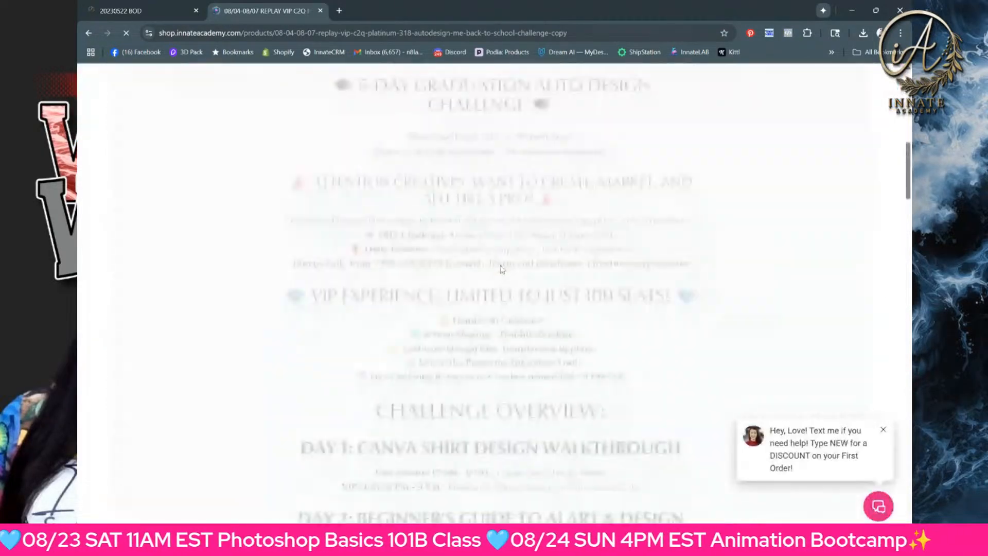
pyautogui.scroll(-15, 500, 265)
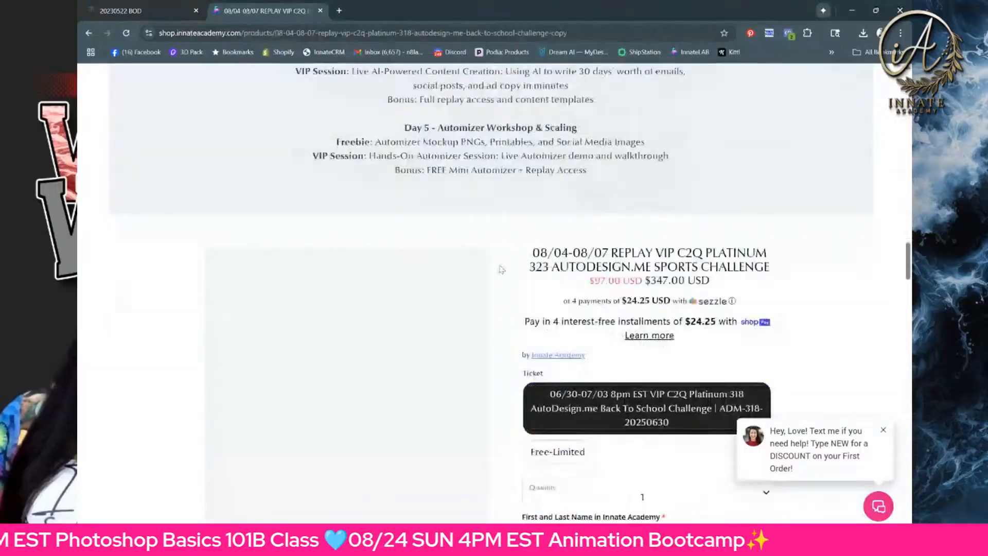
pyautogui.scroll(2, 507, 271)
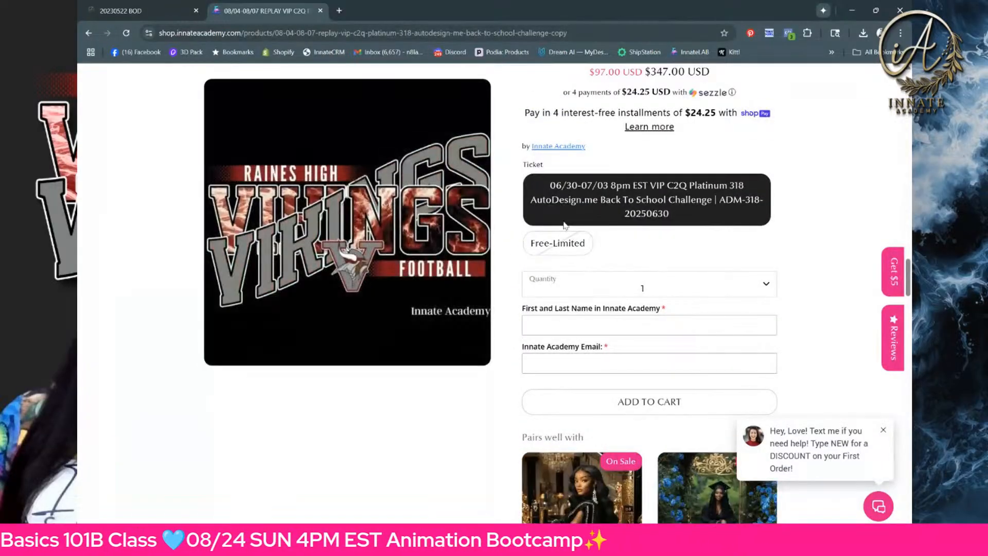
pyautogui.scroll(2, 589, 217)
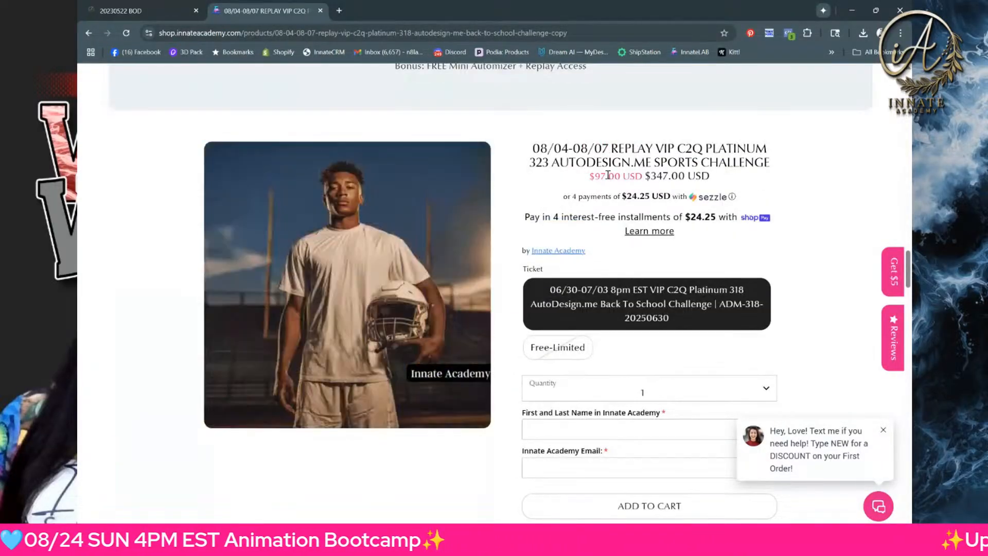
pyautogui.click(89, 32)
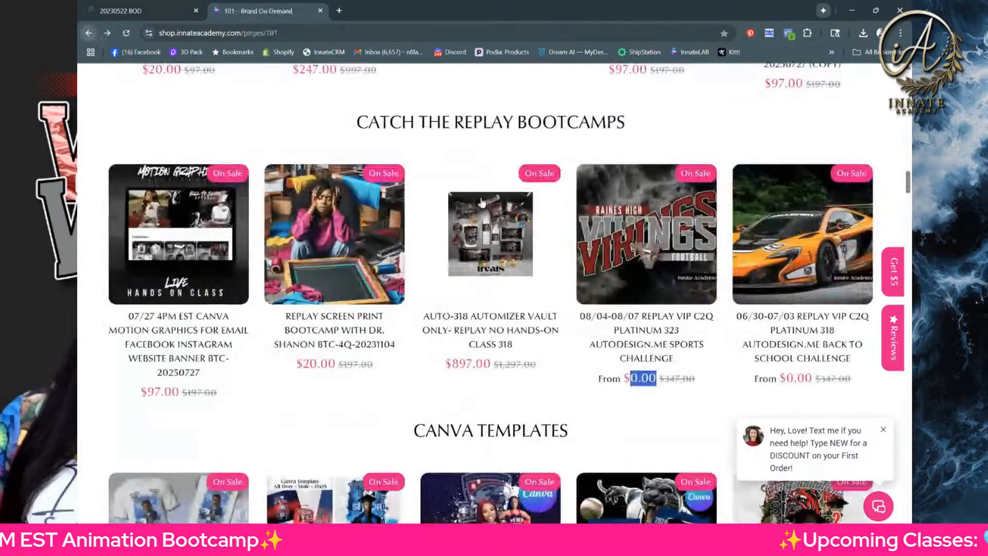
# - Review the 101 page's membership pricing banner alongside the live hands-on bootcamps, finishing at the membership banner
pyautogui.scroll(5, 590, 307)
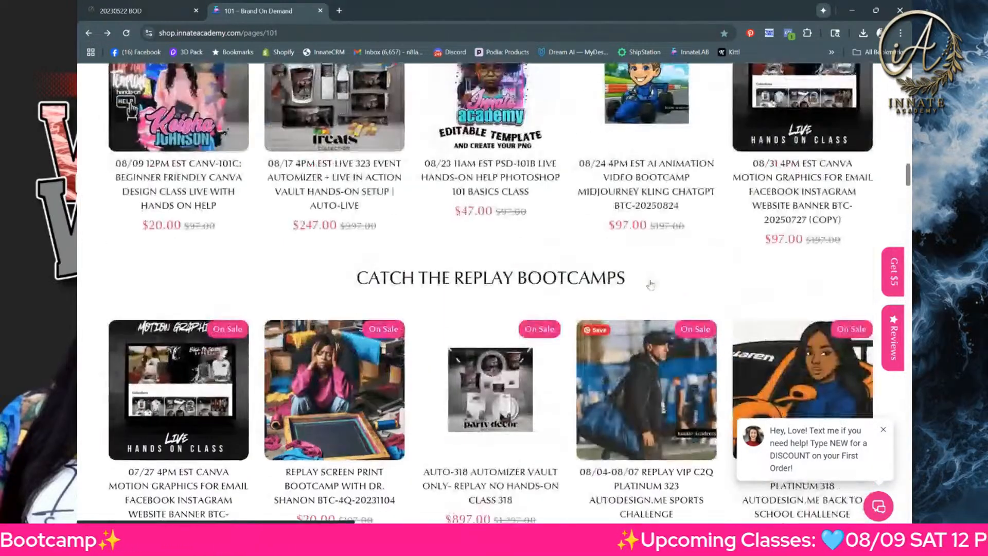
pyautogui.scroll(9, 651, 283)
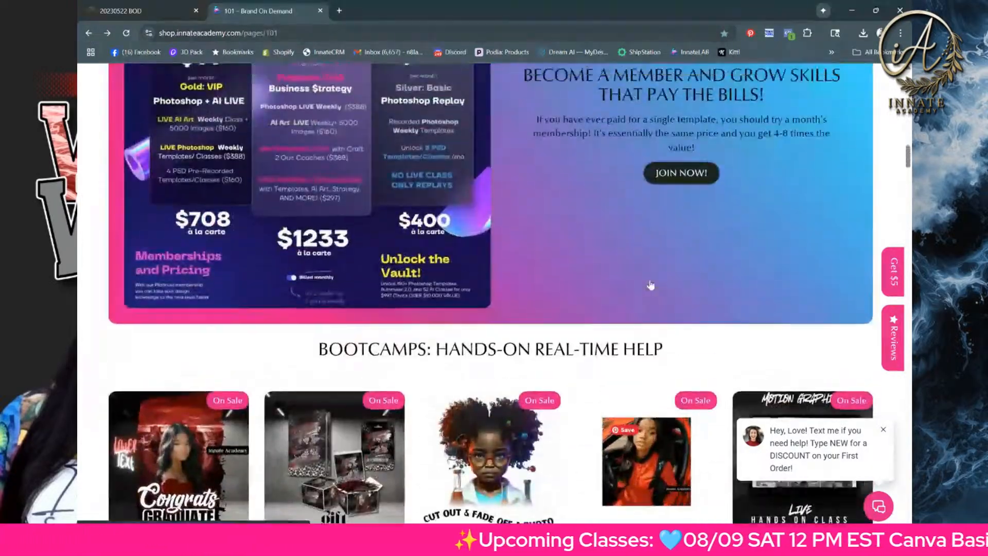
pyautogui.scroll(4, 651, 282)
pyautogui.scroll(-9, 651, 282)
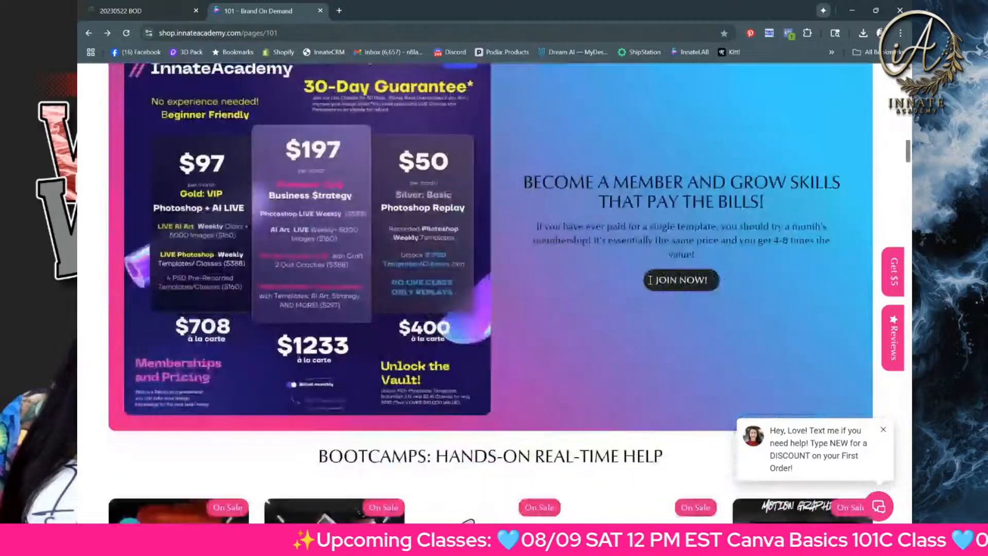
pyautogui.scroll(4, 338, 205)
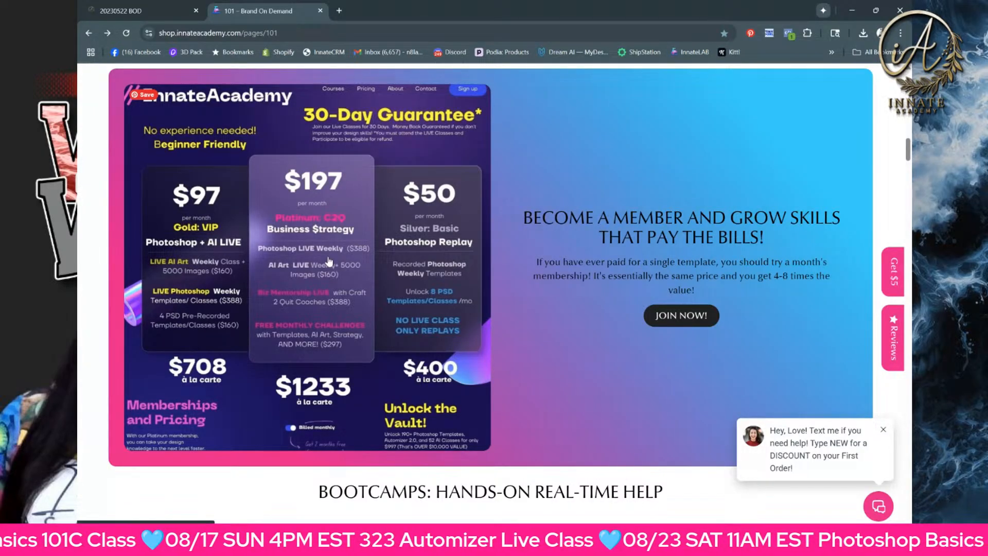
pyautogui.scroll(-3, 330, 261)
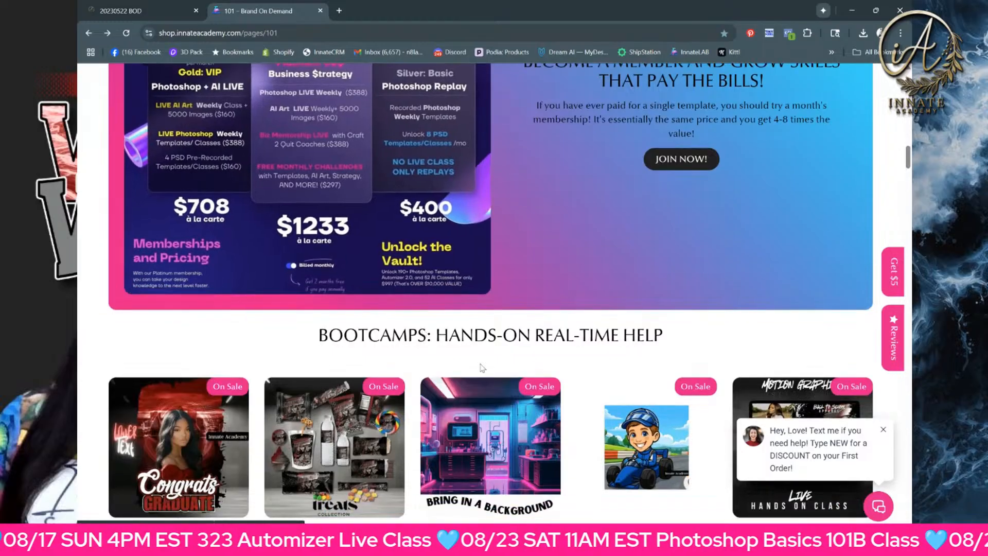
pyautogui.scroll(-3, 481, 368)
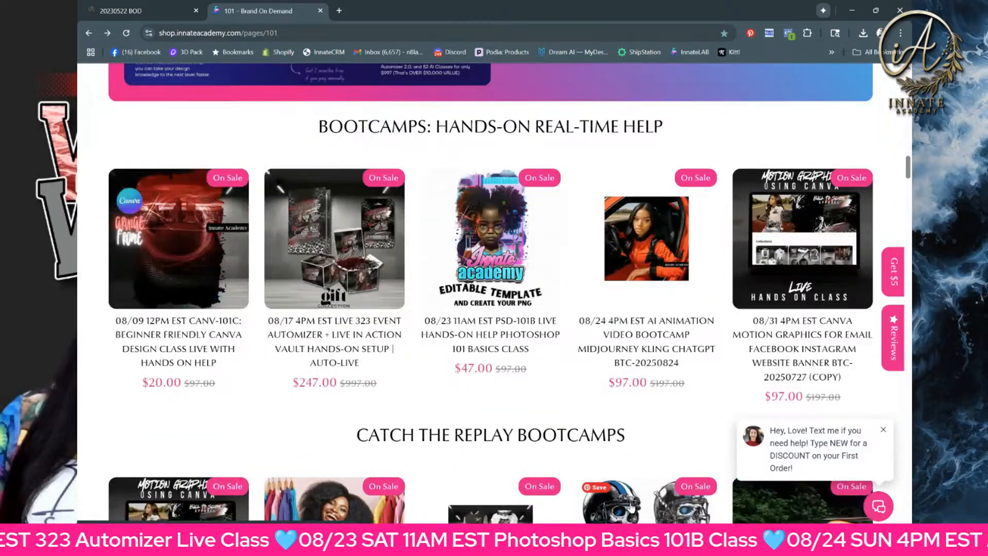
pyautogui.scroll(4, 306, 206)
pyautogui.scroll(3, 305, 206)
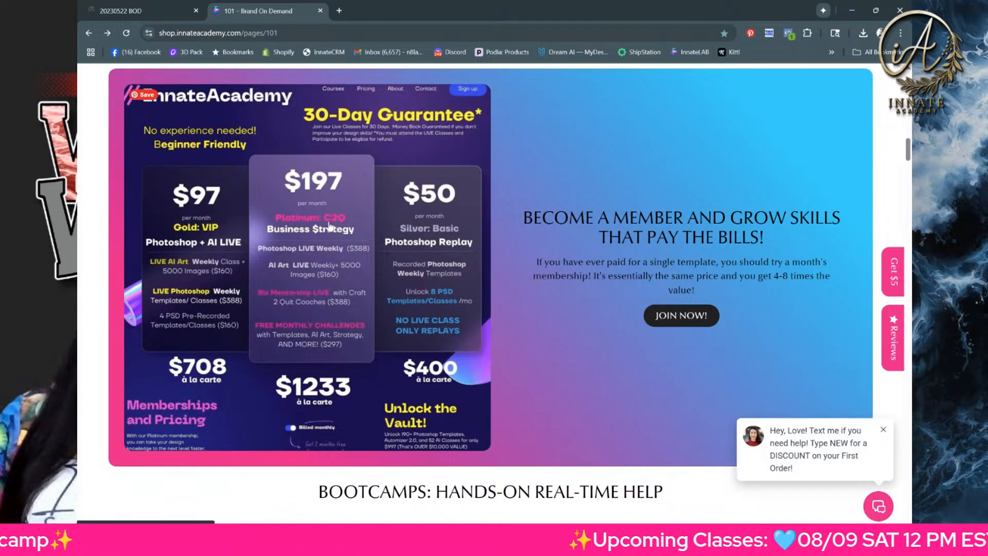
# - Examine the Gold, Platinum and Silver membership plans' monthly prices, à la carte values and included benefits
pyautogui.scroll(-4, 324, 277)
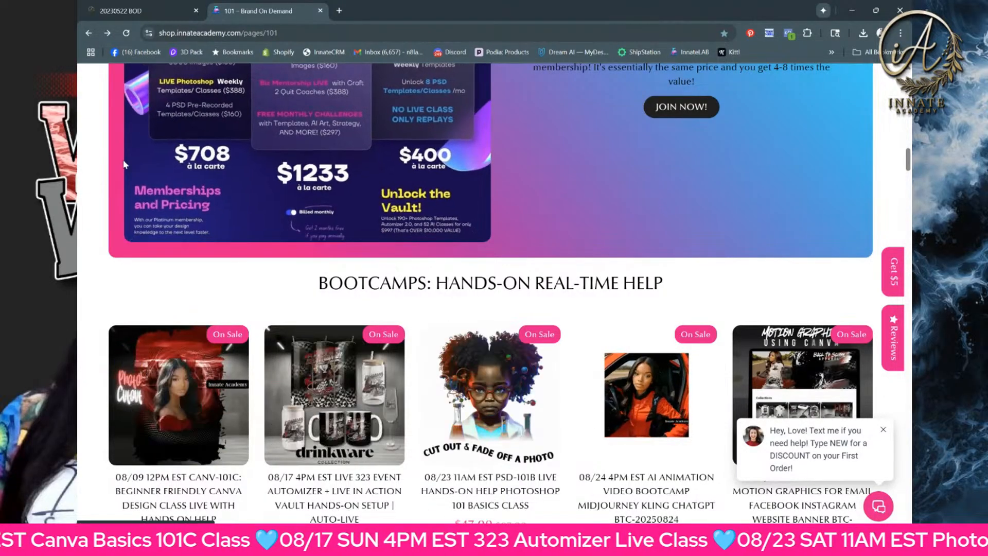
pyautogui.scroll(2, 331, 243)
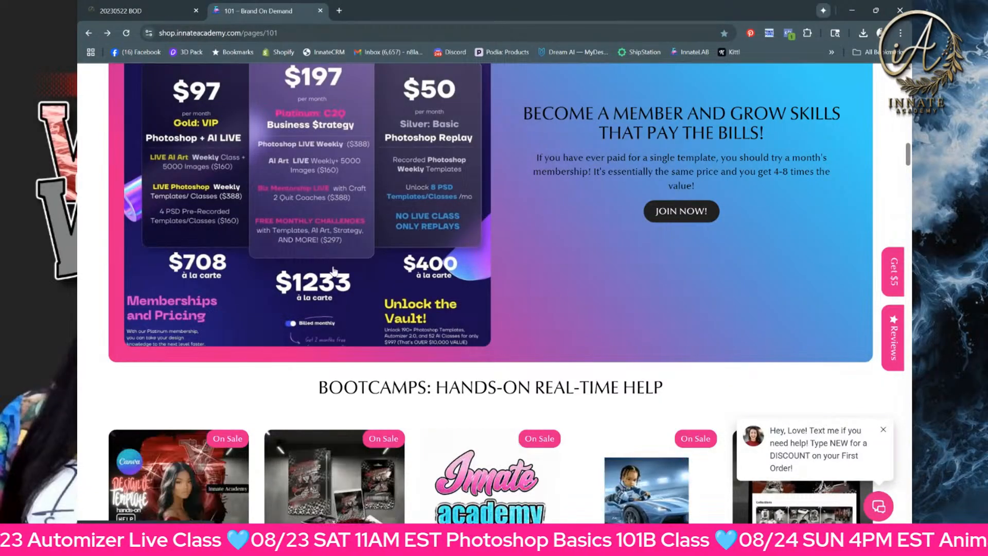
pyautogui.scroll(1, 331, 243)
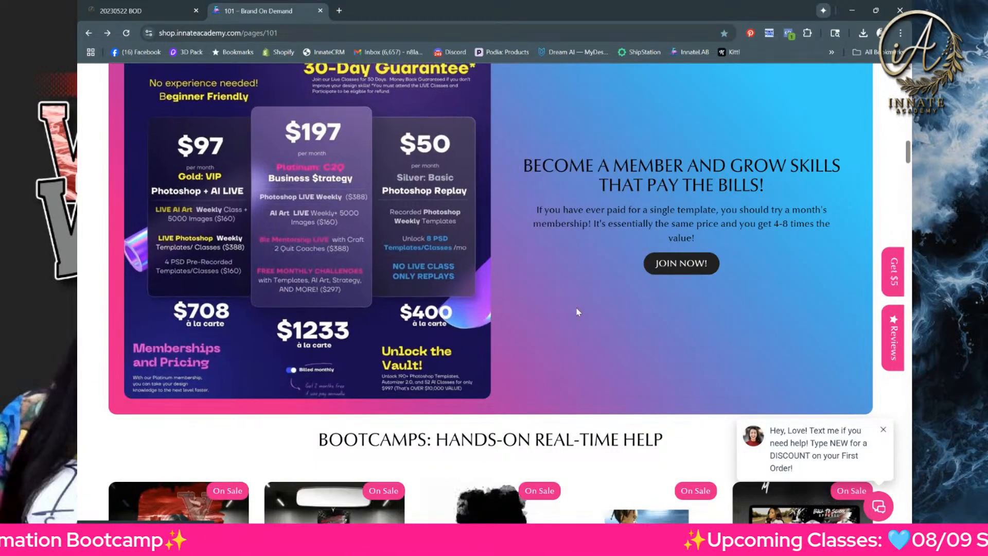
pyautogui.scroll(-2, 579, 299)
pyautogui.scroll(2, 579, 299)
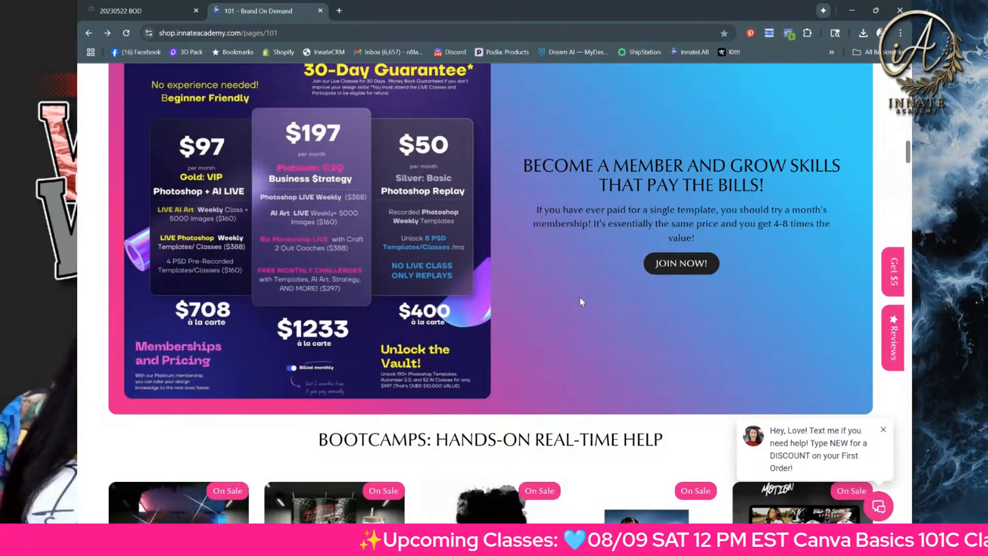
pyautogui.scroll(1, 580, 302)
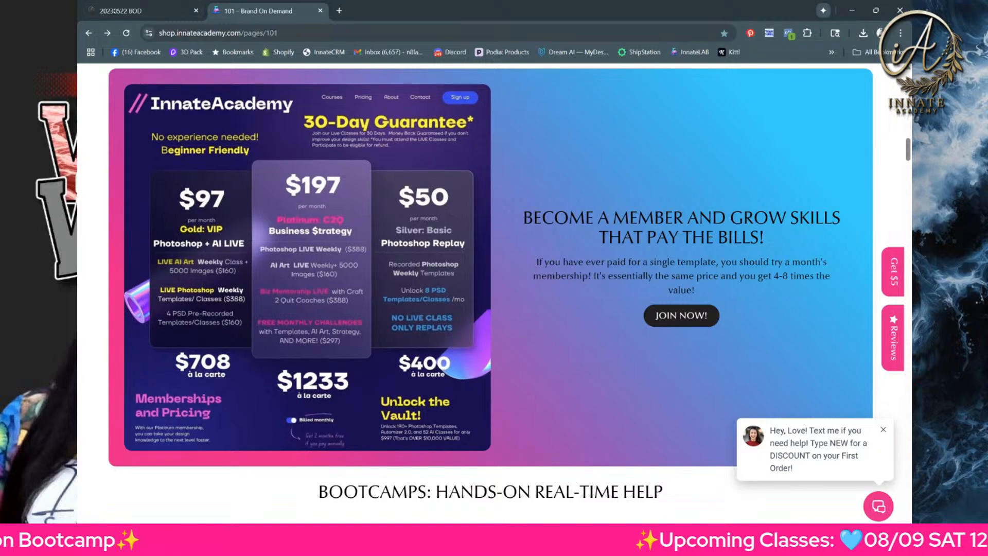
# - Glance at the shirt printing prices mockup in Photoshop, return to the 101 page's live bootcamps in the browser, and select the page's web address
pyautogui.click(525, 536)
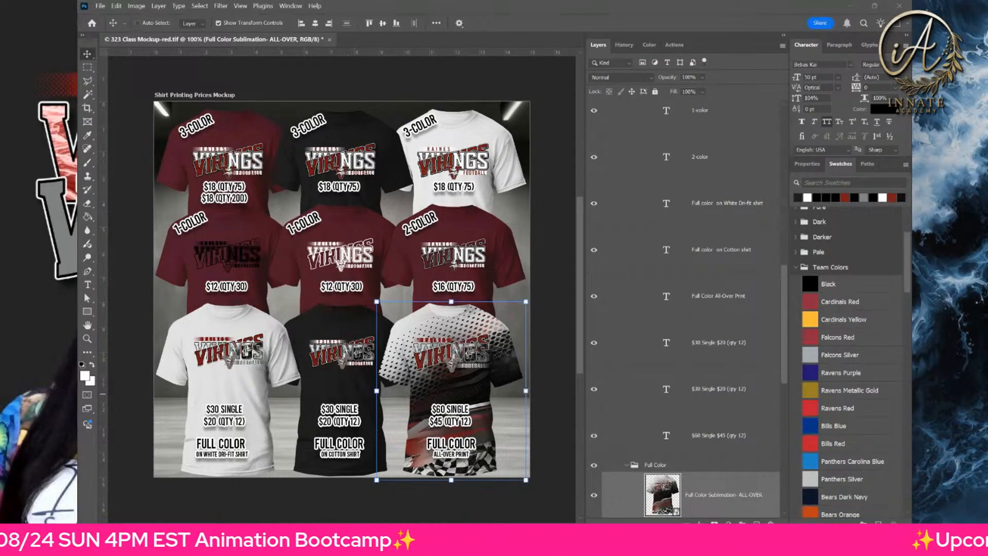
pyautogui.click(851, 7)
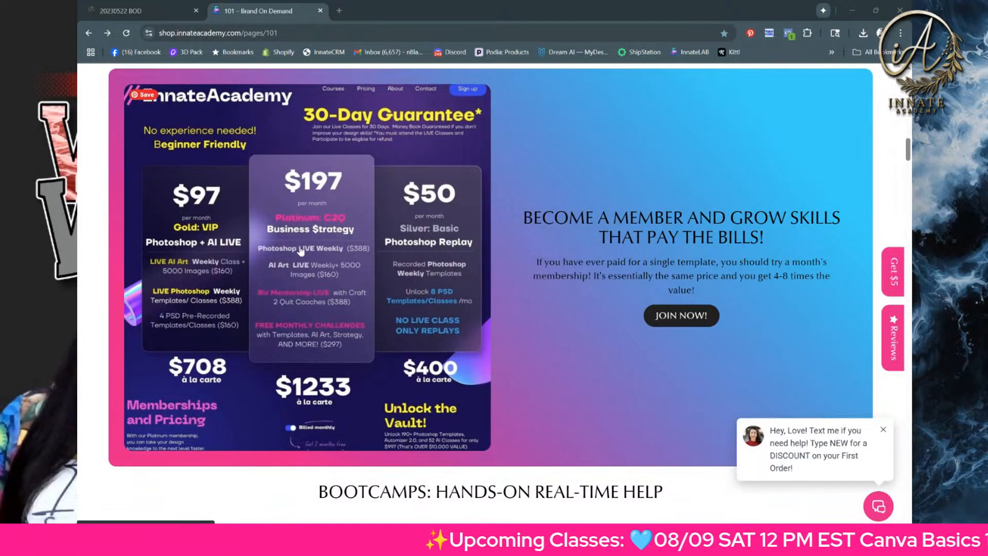
pyautogui.scroll(-5, 301, 251)
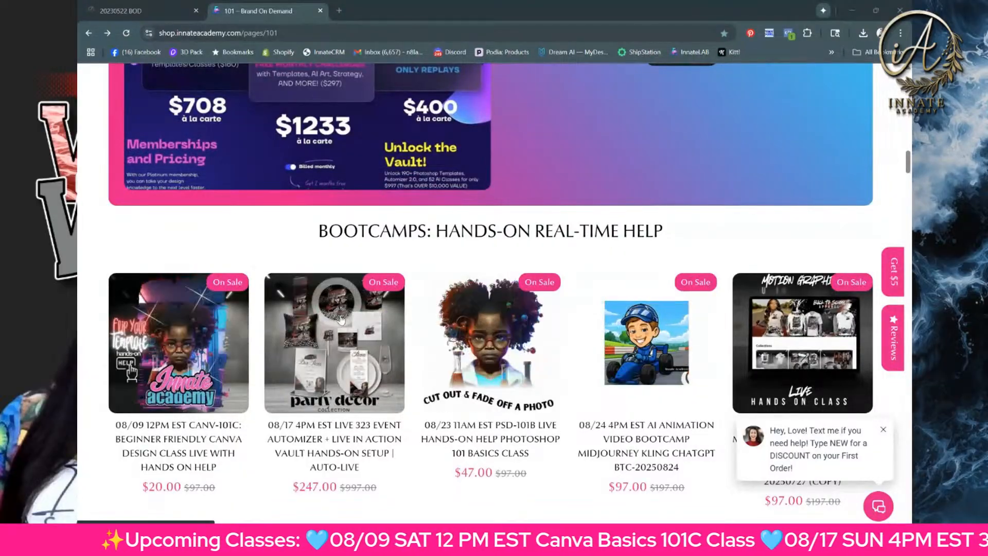
pyautogui.scroll(-2, 341, 319)
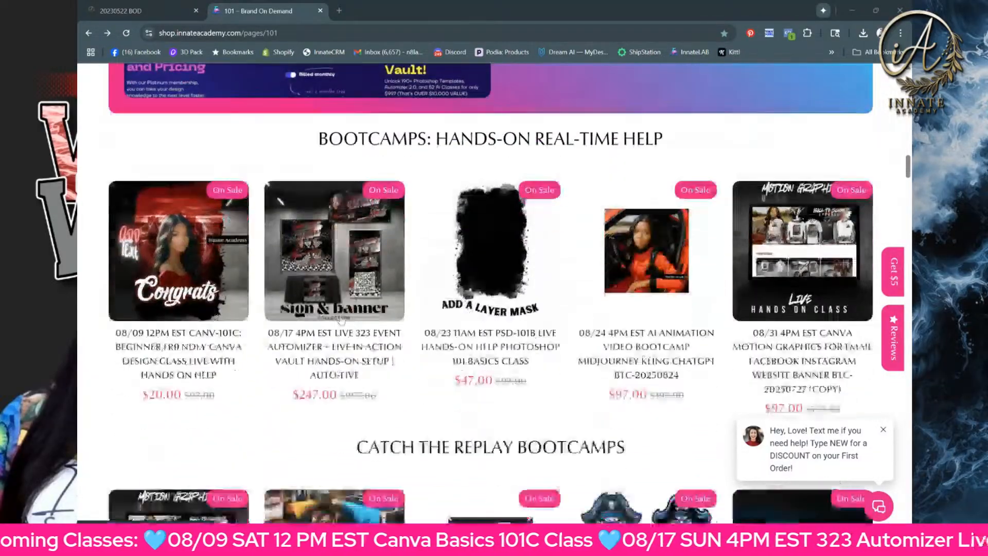
pyautogui.scroll(-1, 196, 60)
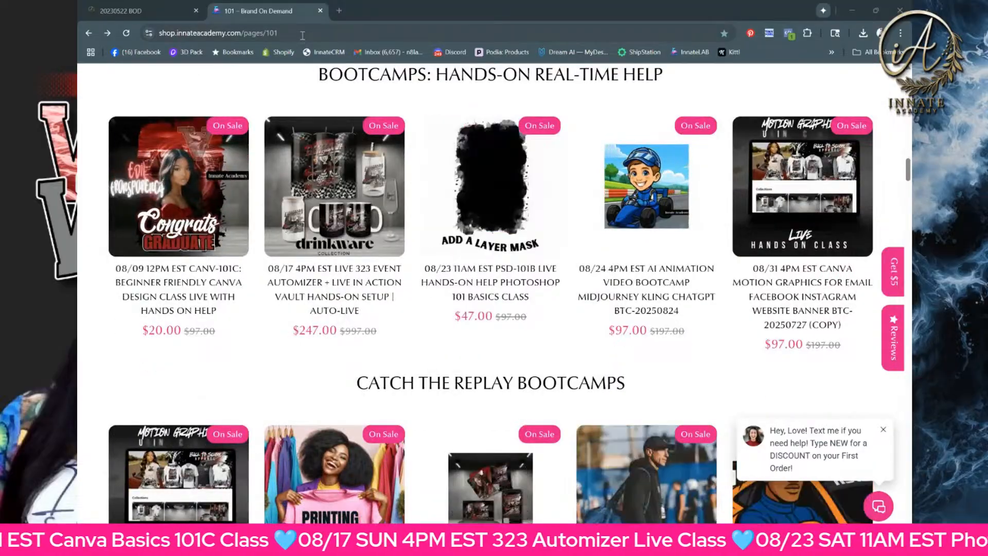
pyautogui.click(303, 34)
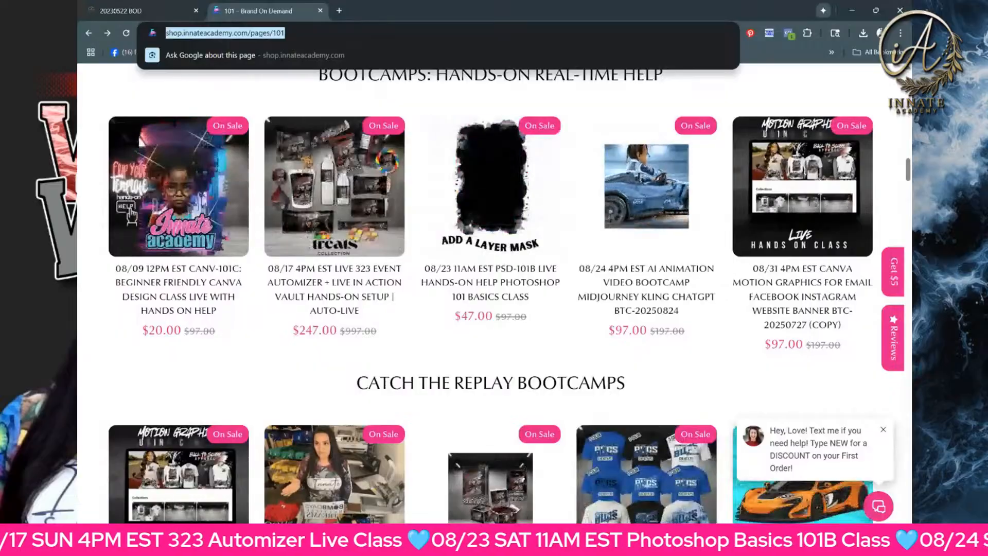
pyautogui.hotkey('alt', 'Tab')
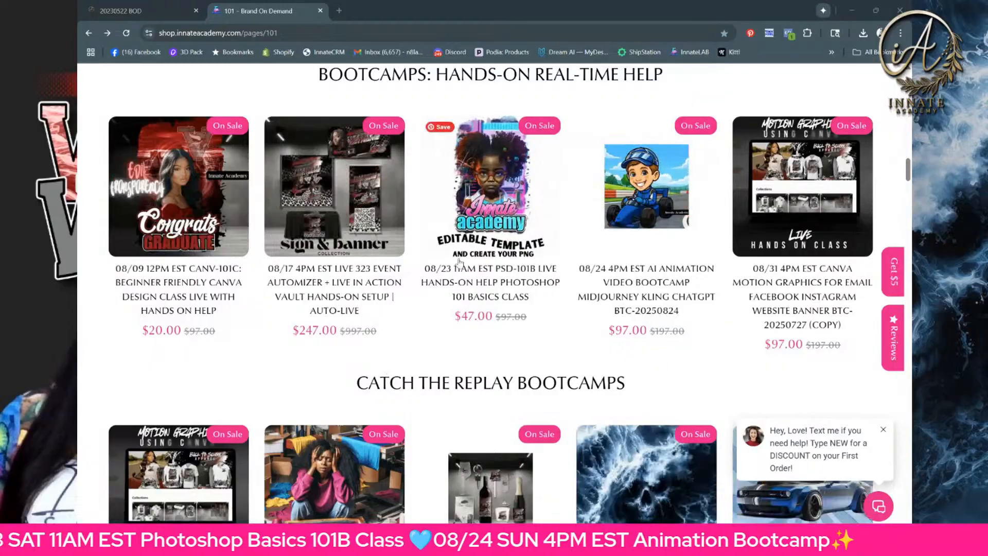
# - Compare the live and replay bootcamps, highlight the 08/09 Canva 101C class's $20.00 price, and switch to the 20230522 BOD store
pyautogui.scroll(5, 536, 285)
pyautogui.scroll(-10, 632, 300)
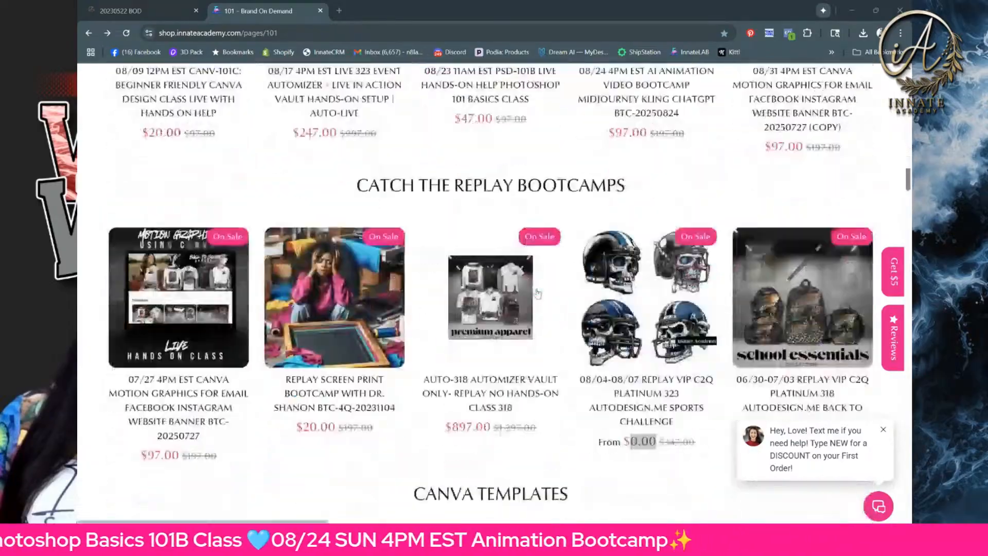
pyautogui.scroll(5, 629, 308)
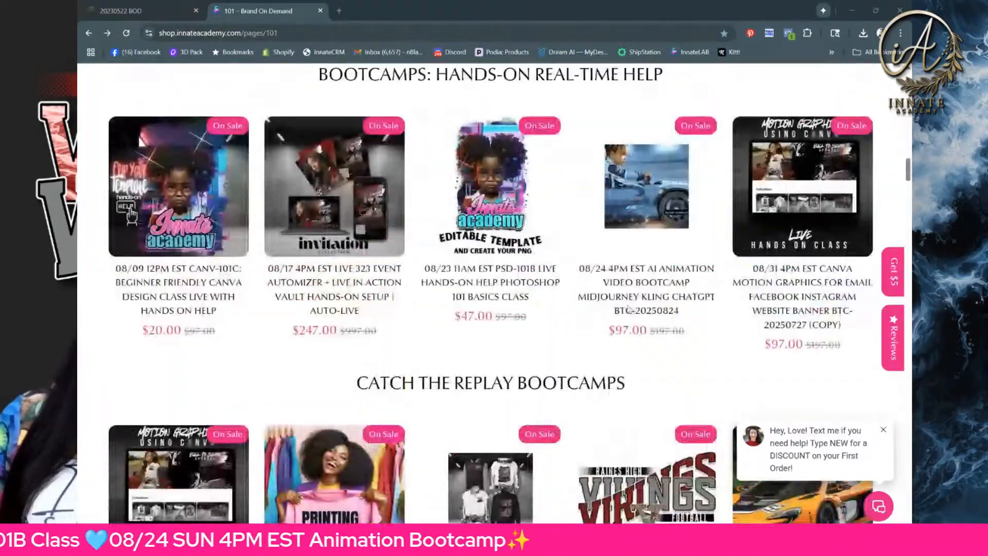
pyautogui.scroll(1, 629, 309)
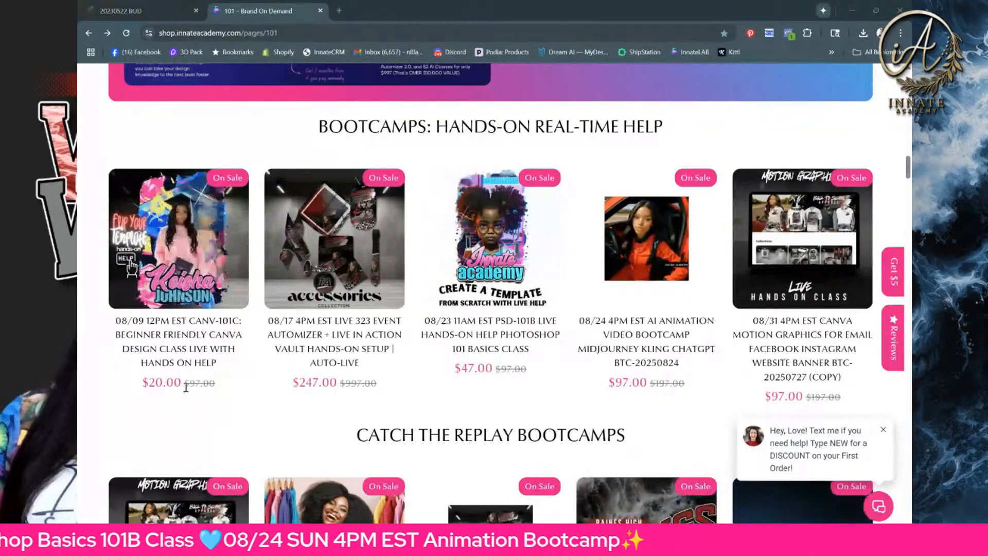
pyautogui.moveTo(185, 388); pyautogui.dragTo(145, 383)
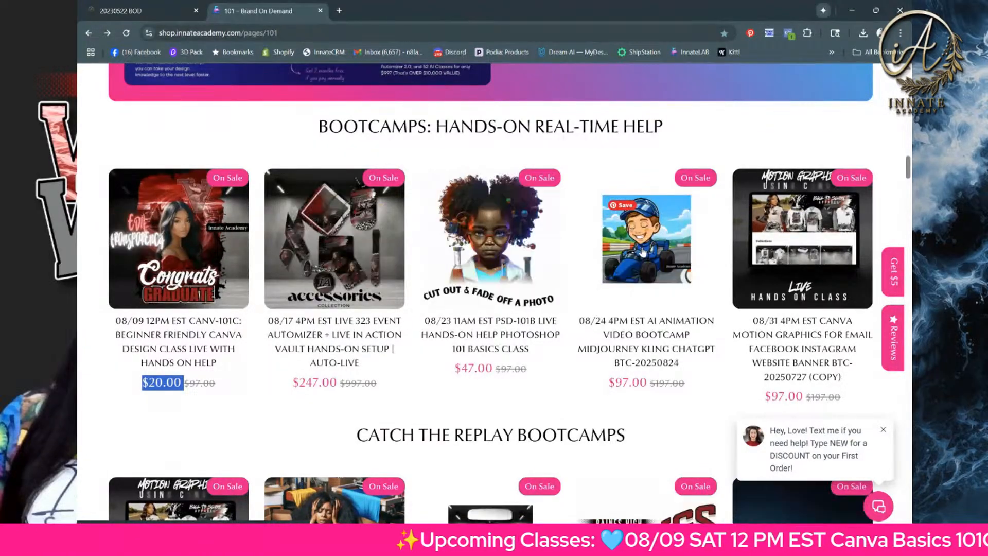
pyautogui.click(164, 15)
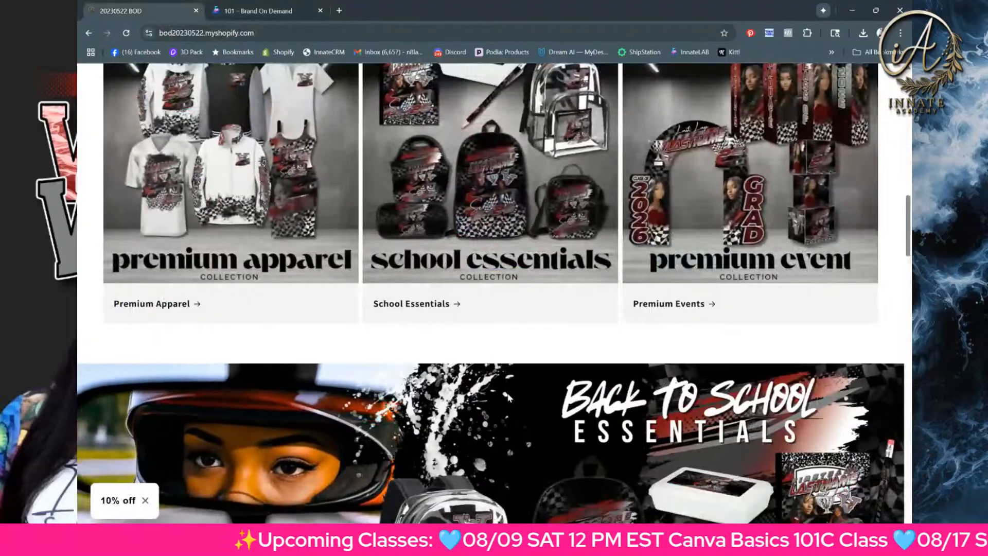
# - Look over the store homepage's Back to School Essentials and Back to School Apparel banners
pyautogui.scroll(-4, 380, 201)
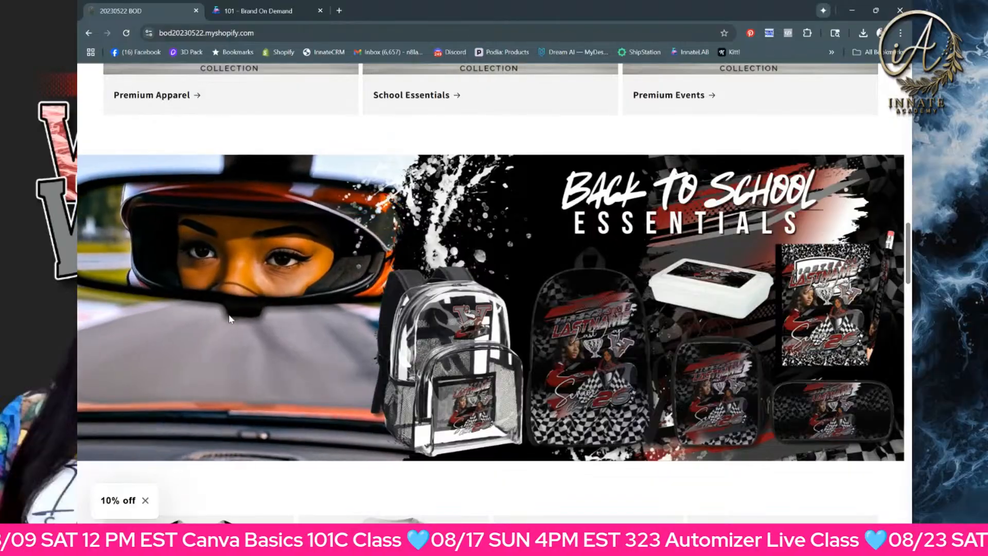
pyautogui.scroll(15, 252, 308)
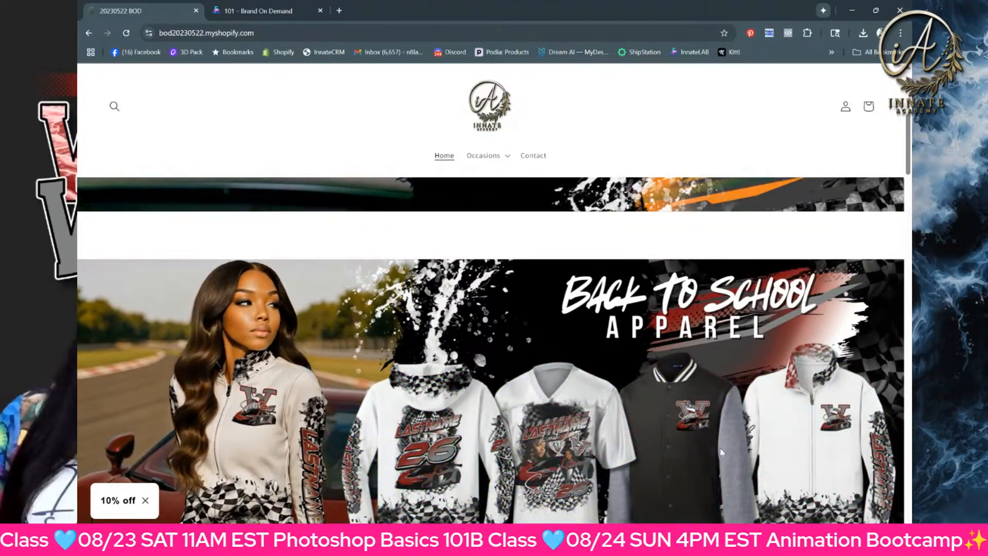
pyautogui.scroll(-1, 604, 409)
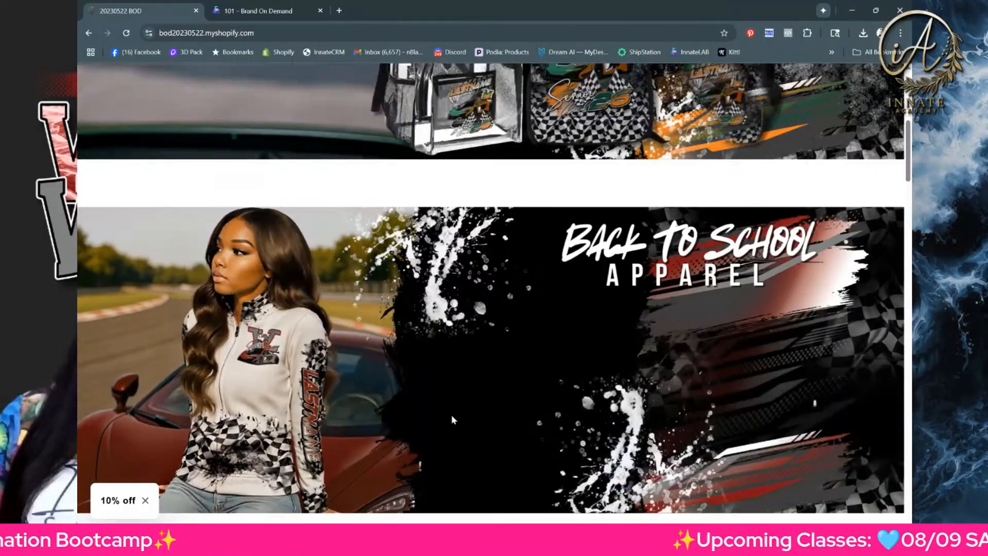
# - Return to the 101 page and highlight the prices of the 08/31 Canva motion graphics and 08/24 AI animation bootcamps
pyautogui.hotkey('ctrl', 'Tab')
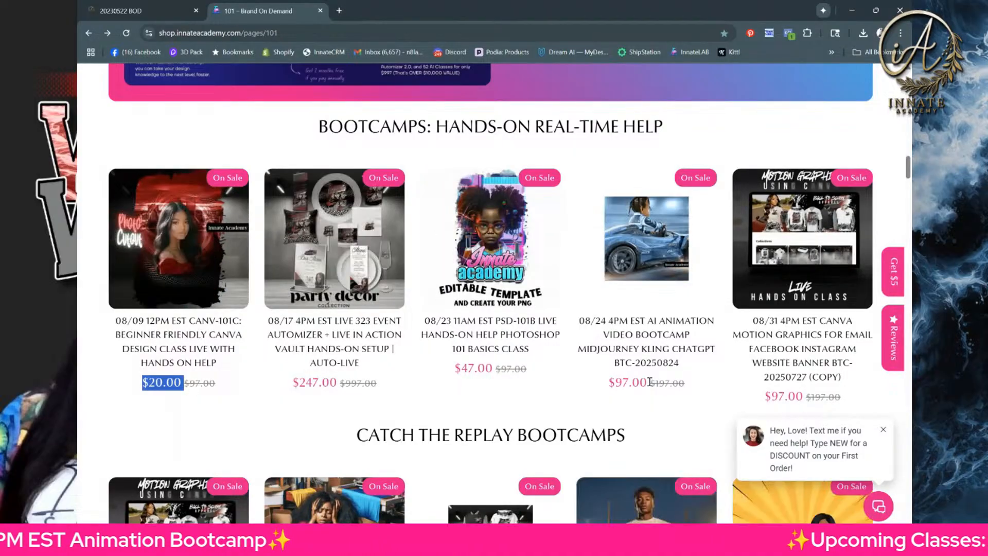
pyautogui.moveTo(825, 397); pyautogui.dragTo(728, 398)
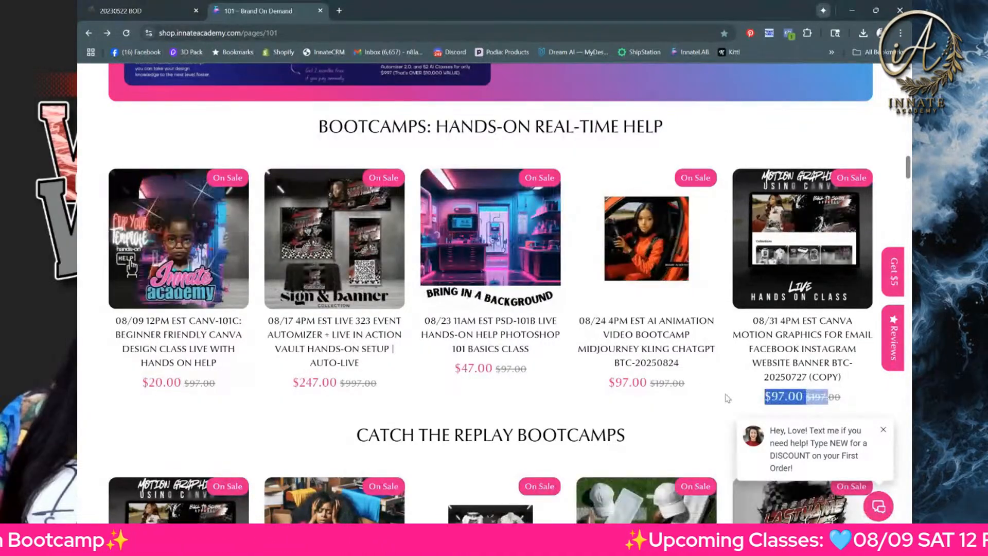
pyautogui.moveTo(641, 383); pyautogui.dragTo(608, 383)
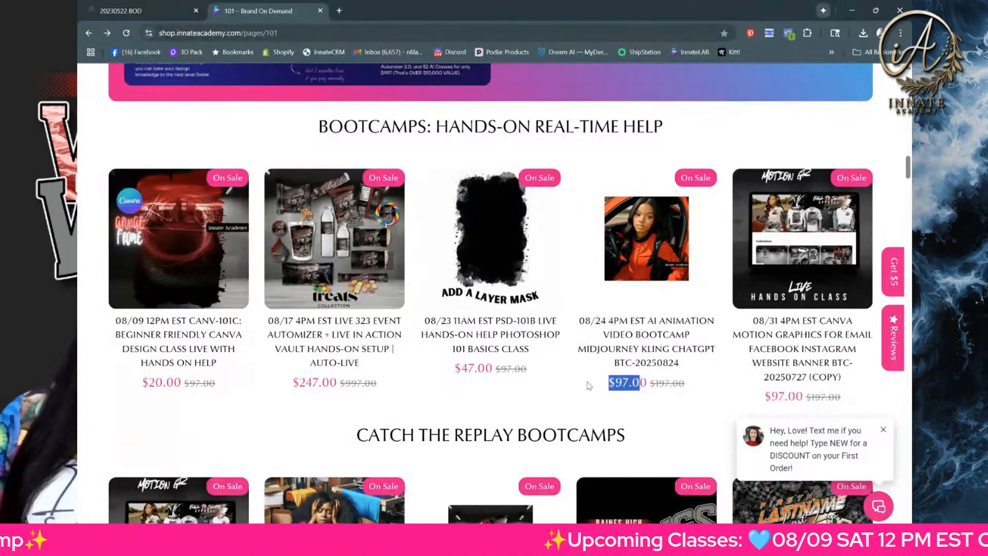
pyautogui.click(658, 383)
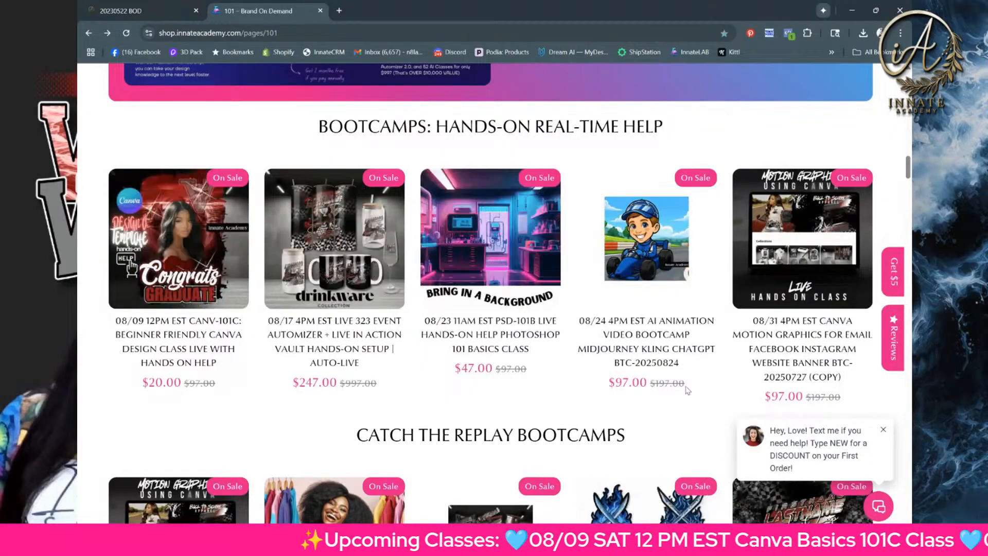
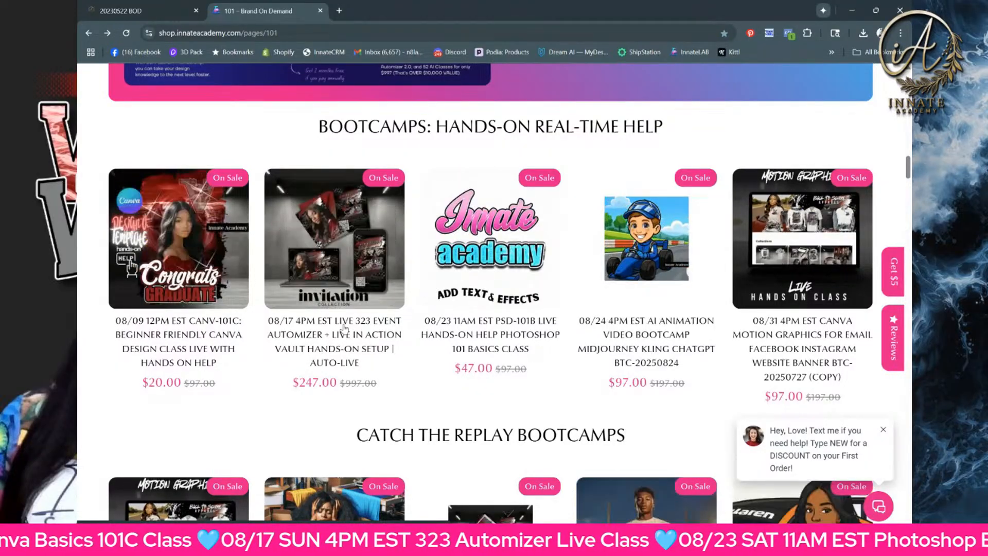
# - Review the replay bootcamps, check the membership pricing banner again, and return to the replay offers
pyautogui.scroll(-2, 228, 276)
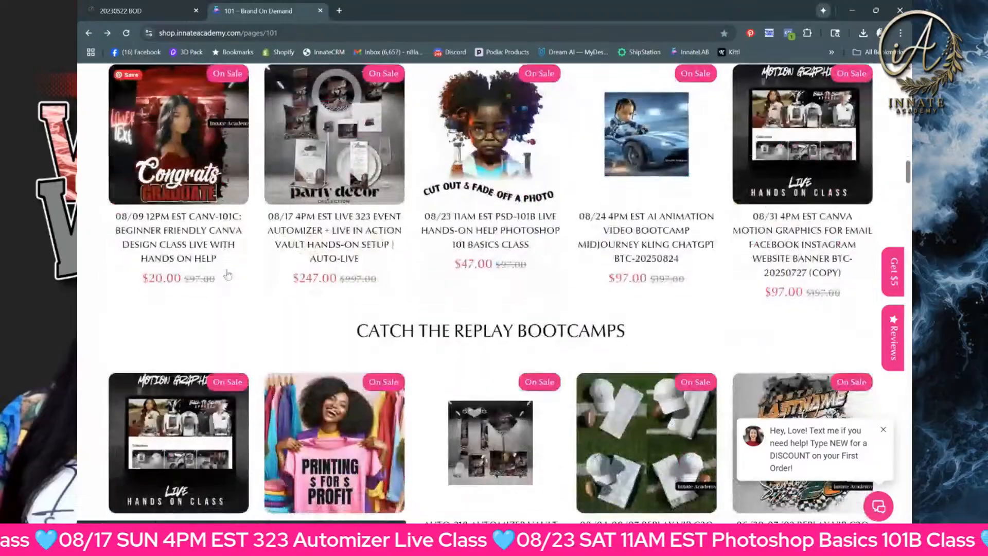
pyautogui.scroll(-3, 227, 275)
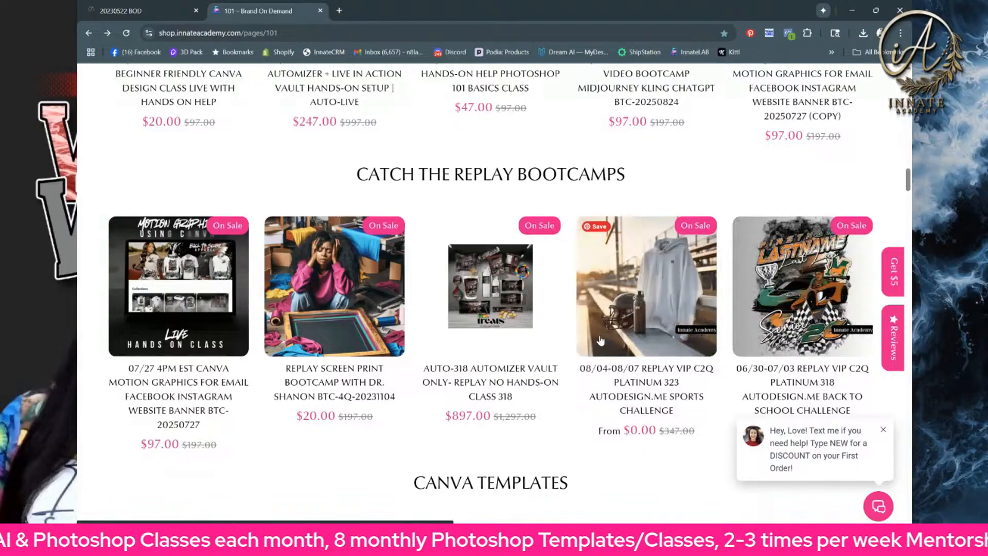
pyautogui.scroll(12, 600, 340)
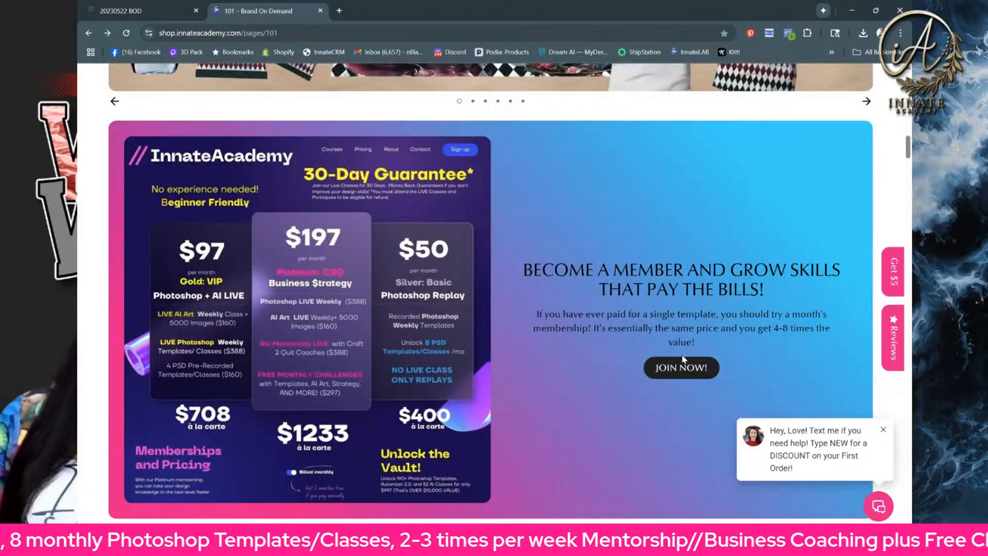
pyautogui.scroll(-12, 684, 359)
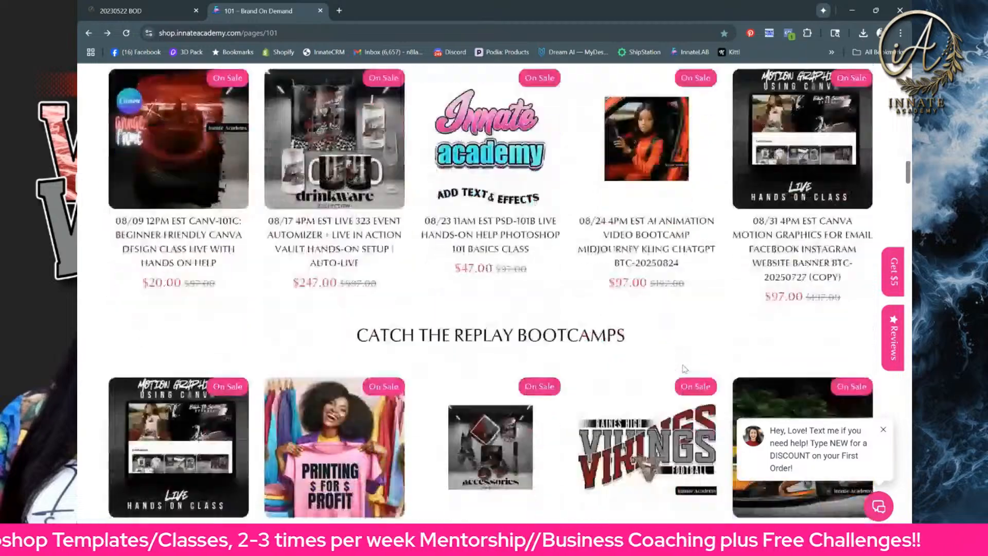
pyautogui.scroll(-2, 684, 369)
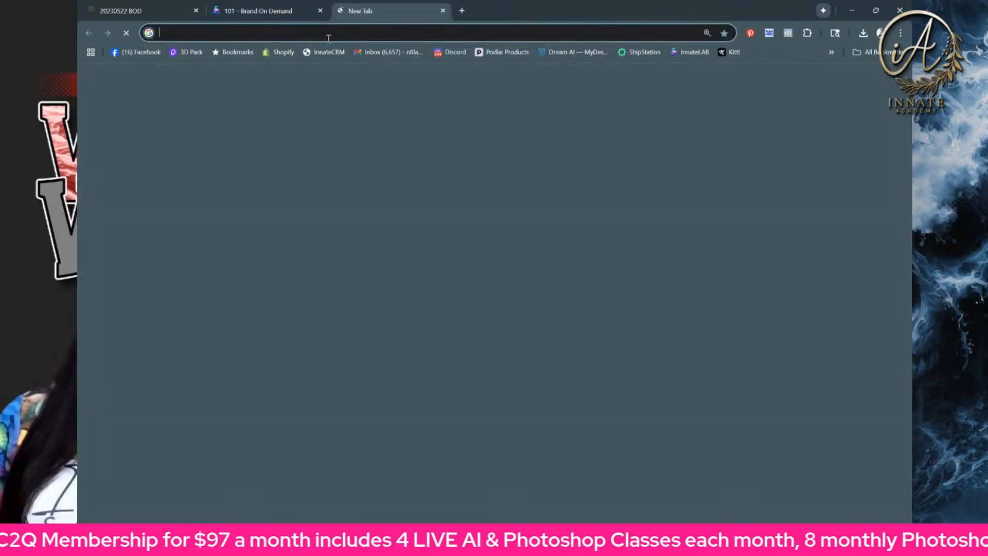
# - Open the Innate Academy Facebook page in a new browser tab and select its web address for sharing
pyautogui.click(339, 10)
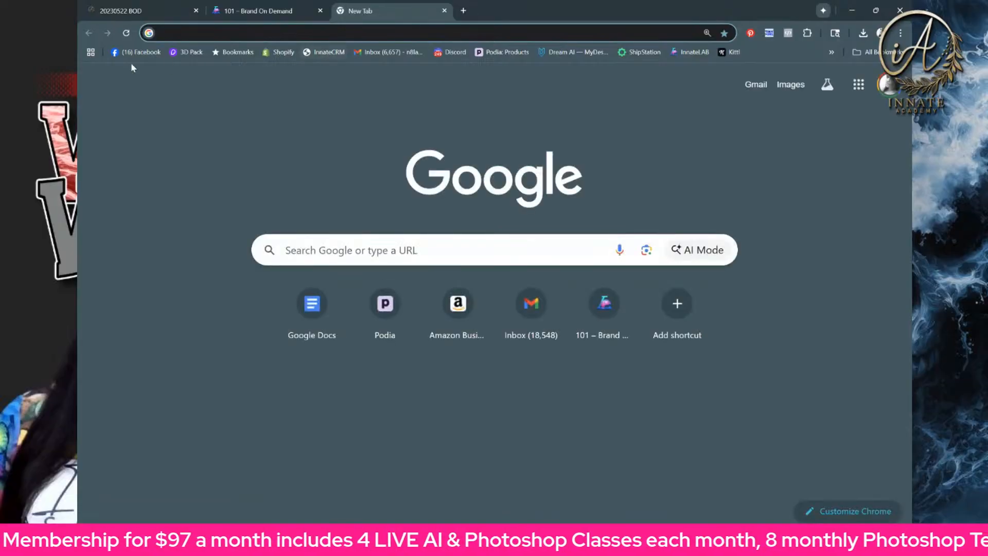
pyautogui.click(125, 53)
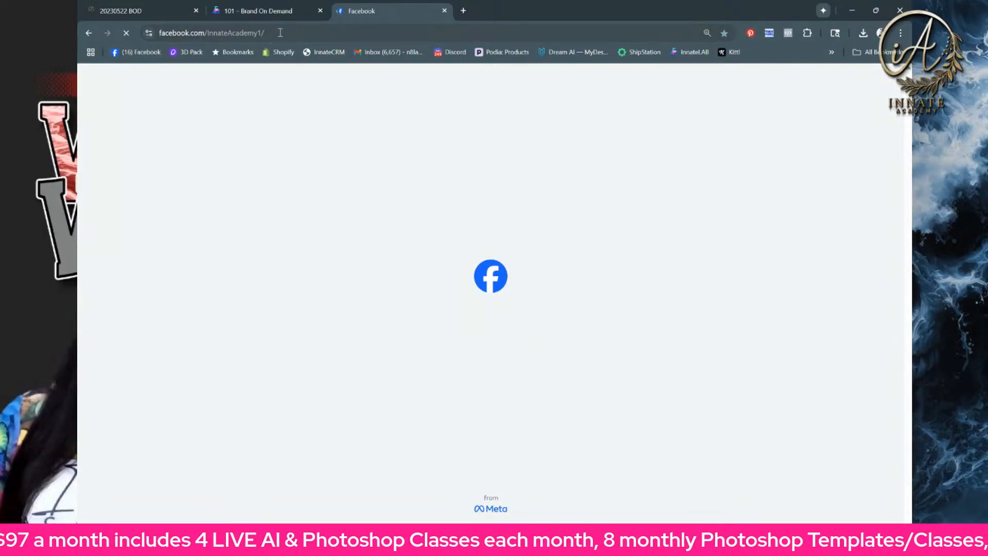
pyautogui.click(280, 33)
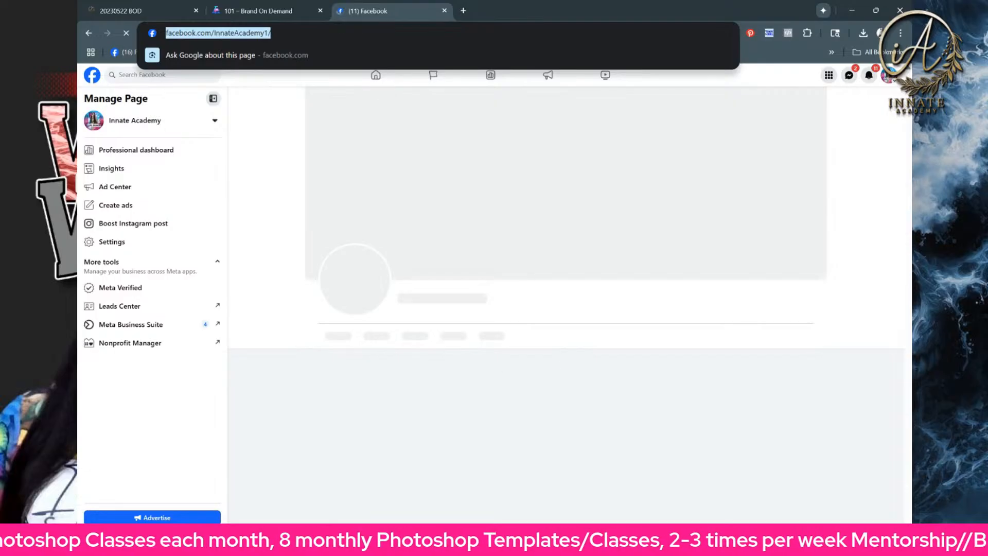
pyautogui.hotkey('alt', 'Tab')
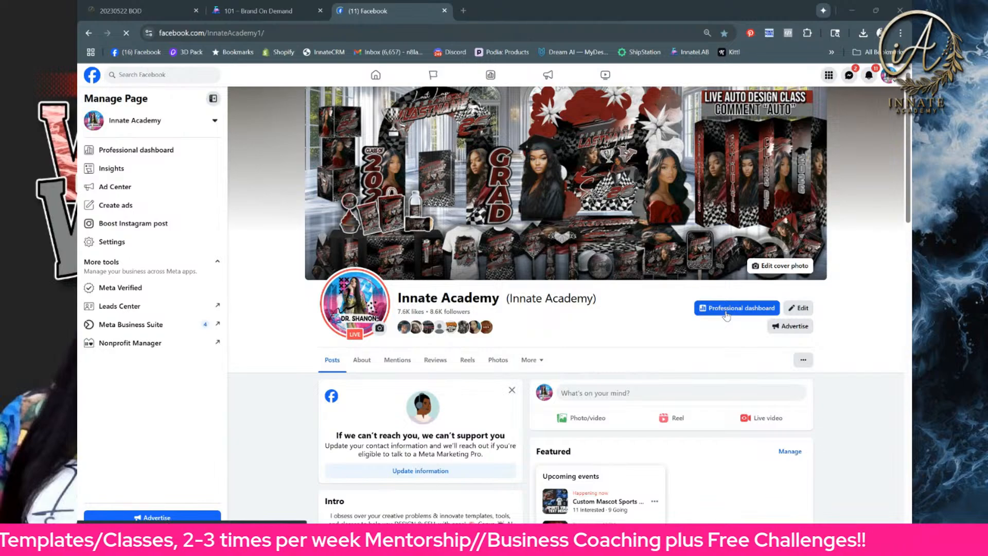
# - Post the comment "template" on the page's pirate mascot reel, close the post, and return to the Facebook page's header
pyautogui.scroll(-10, 581, 391)
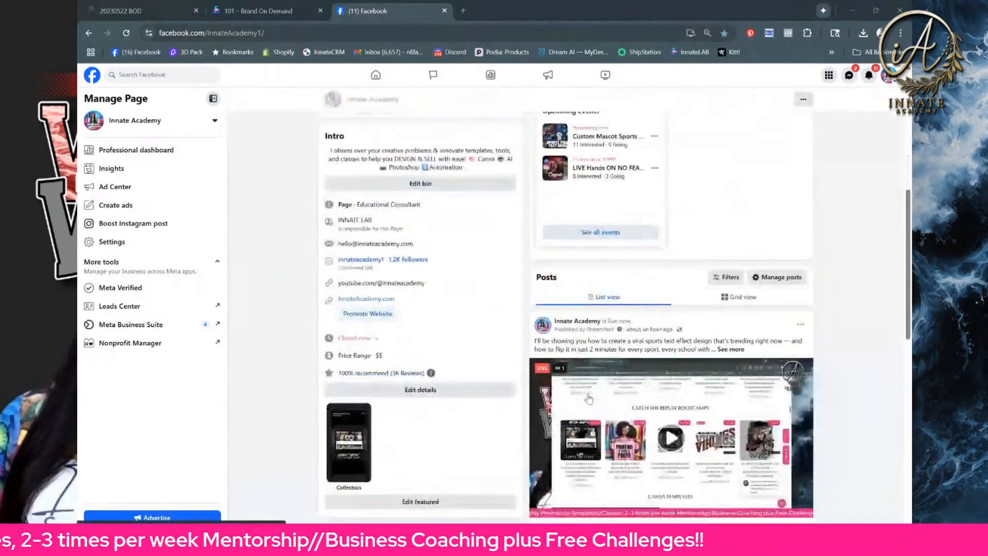
pyautogui.scroll(-1, 577, 370)
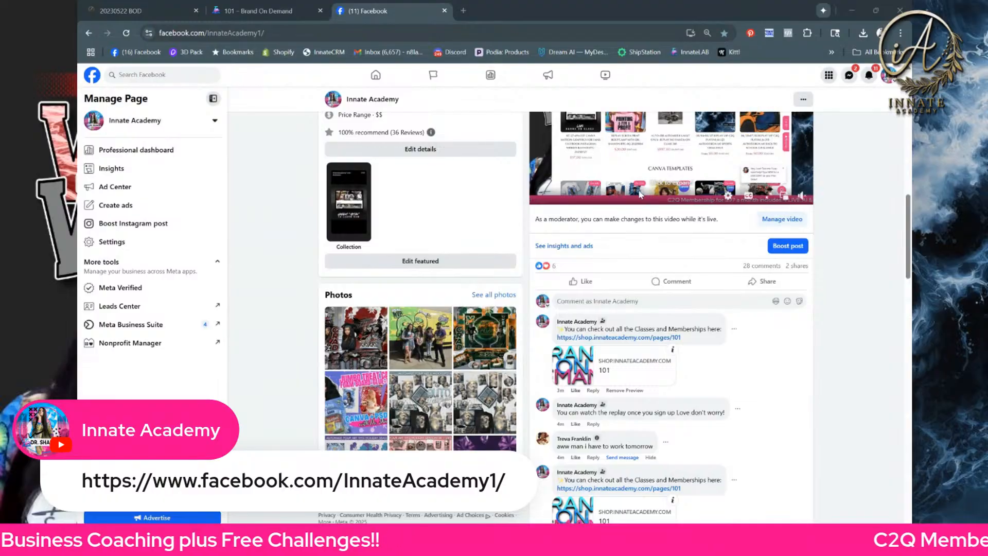
pyautogui.scroll(-12, 639, 194)
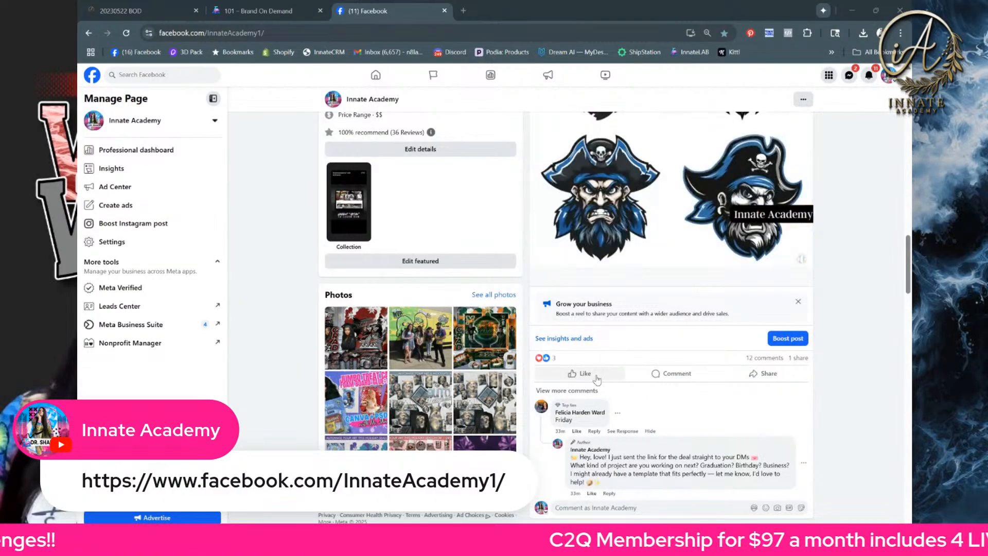
pyautogui.click(672, 373)
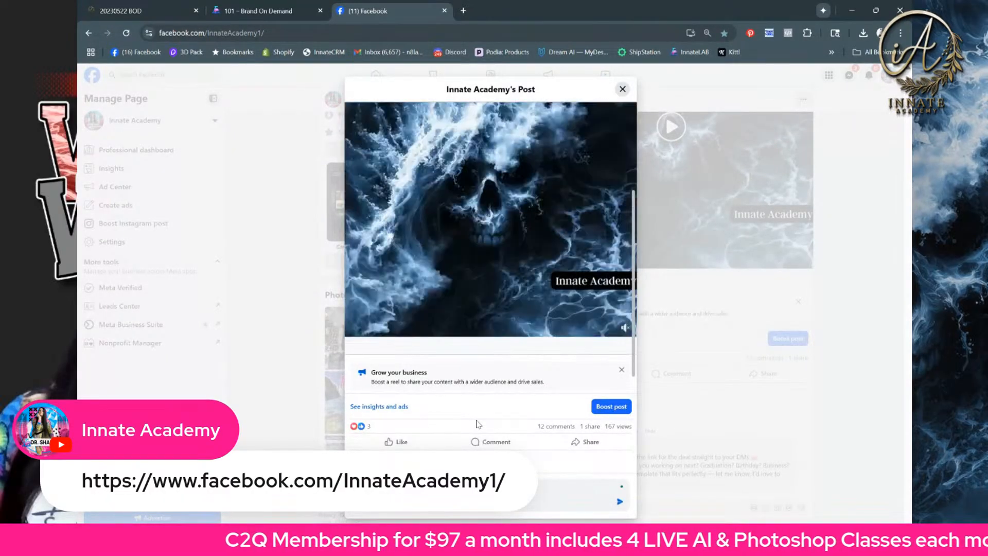
pyautogui.press('Return')
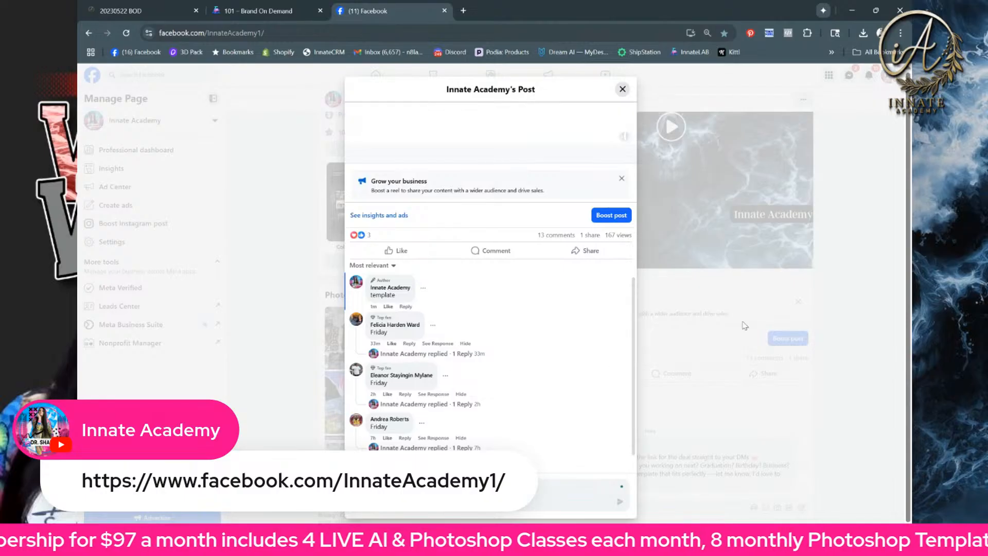
pyautogui.click(744, 326)
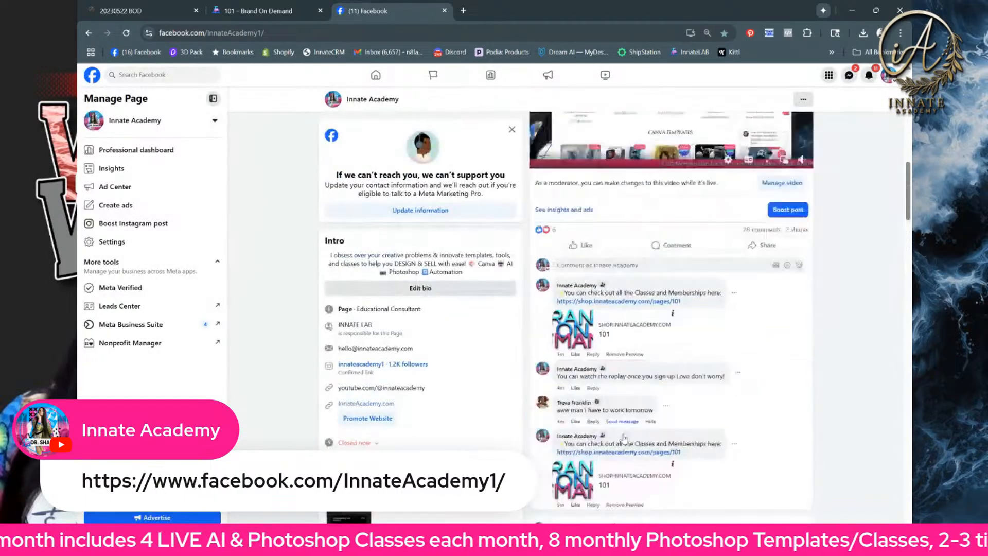
pyautogui.scroll(5, 624, 438)
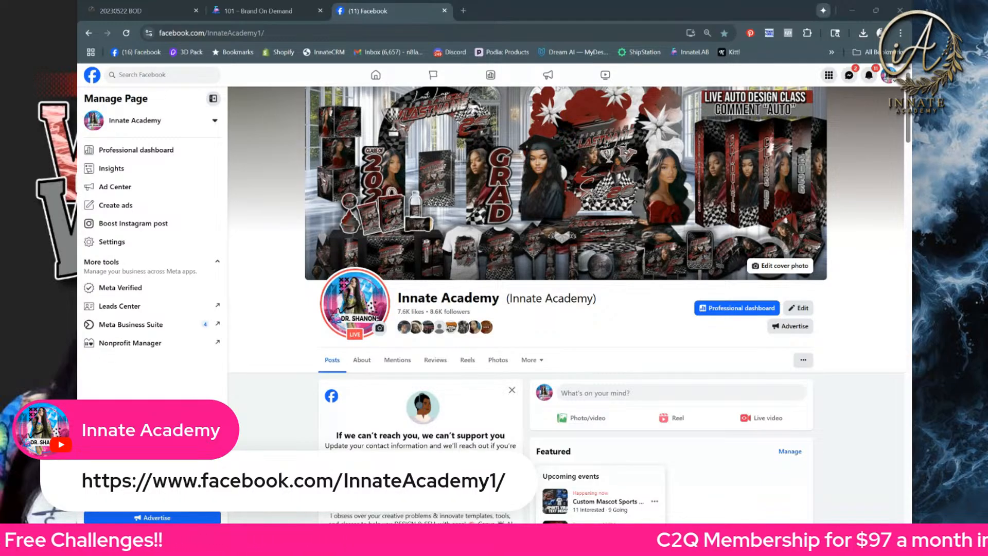
# - Switch back to the 101 page and compare the replay bootcamps and $0.00 challenges with the live hands-on bootcamps
pyautogui.click(240, 11)
pyautogui.scroll(-1, 784, 335)
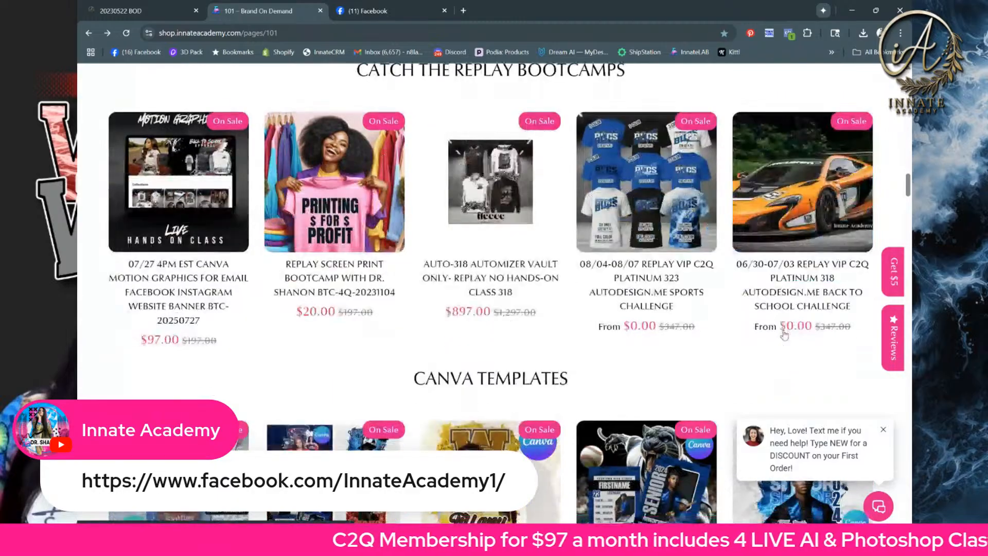
pyautogui.scroll(7, 784, 335)
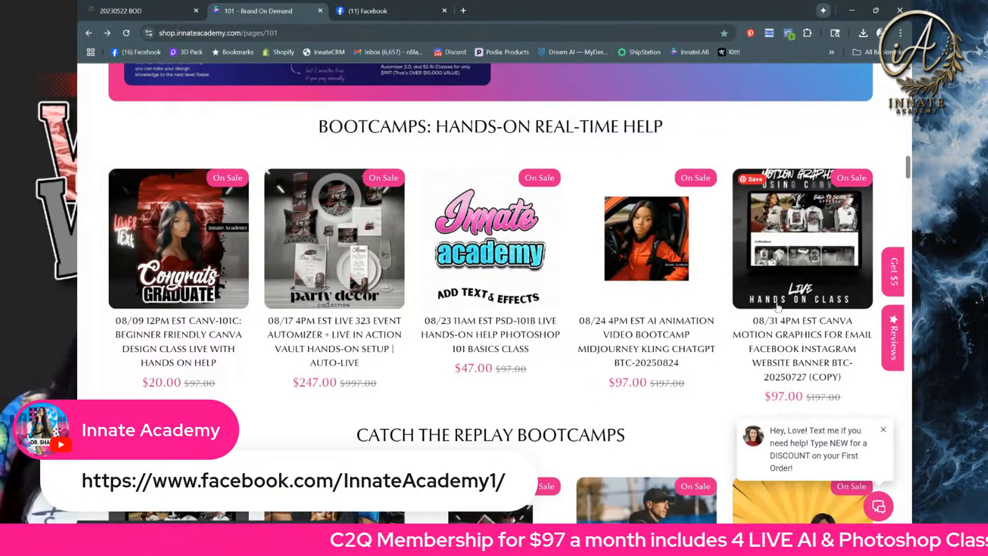
pyautogui.scroll(1, 774, 264)
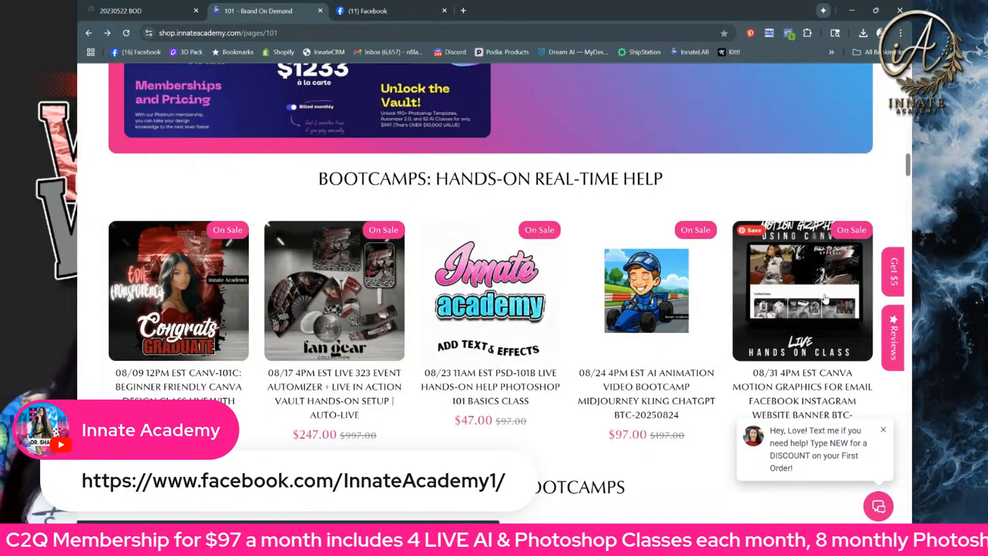
pyautogui.scroll(3, 811, 315)
pyautogui.scroll(-5, 810, 314)
pyautogui.scroll(1, 811, 311)
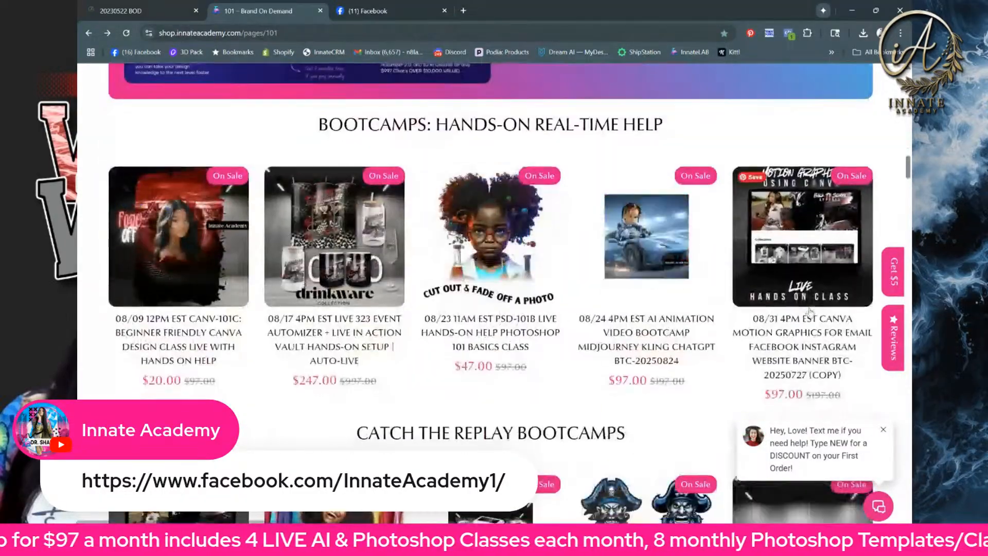
pyautogui.scroll(-2, 811, 310)
pyautogui.scroll(-2, 811, 310)
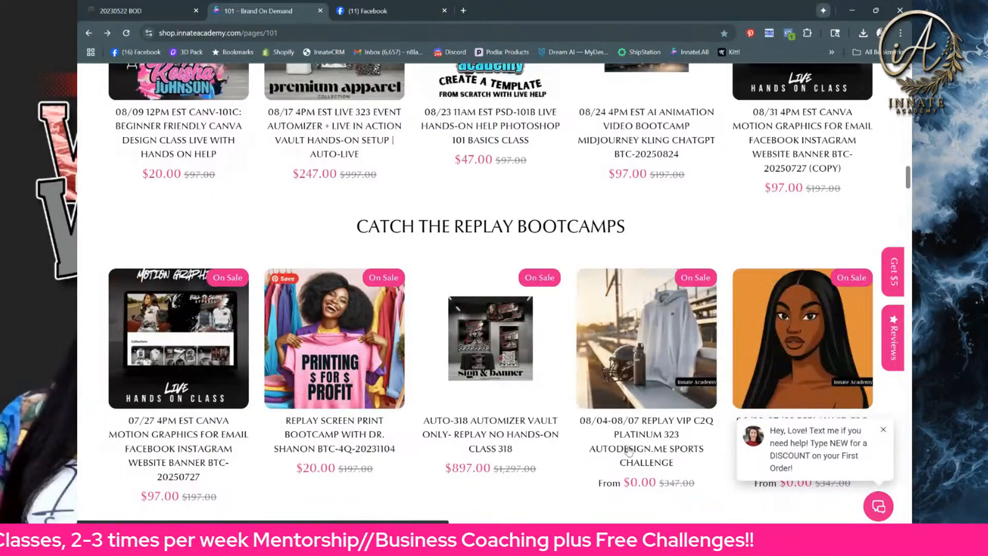
pyautogui.scroll(3, 629, 451)
pyautogui.scroll(2, 629, 451)
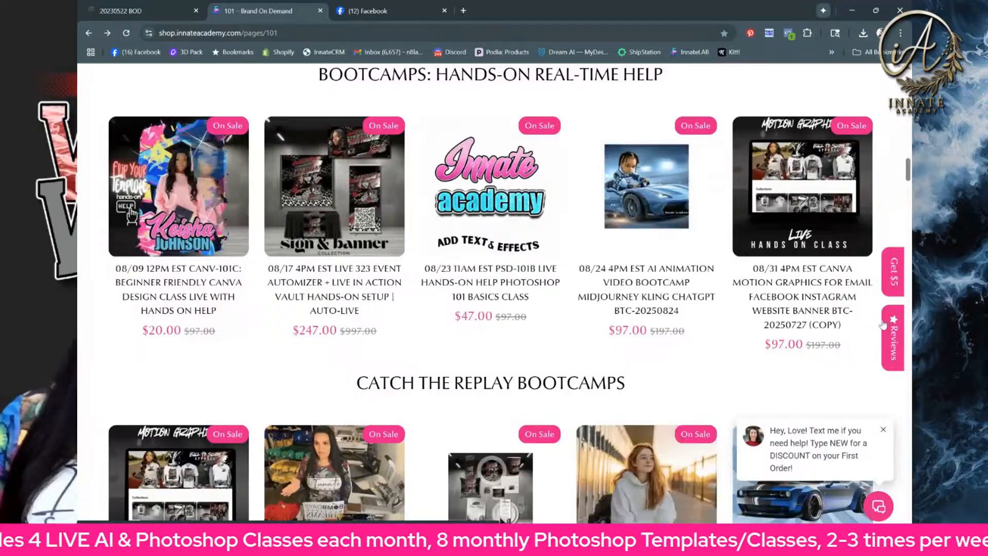
# - Browse the 101 page past the replay bootcamps to the Photoshop template classes, from PSD-323 through PSD-309
pyautogui.scroll(-3, 883, 324)
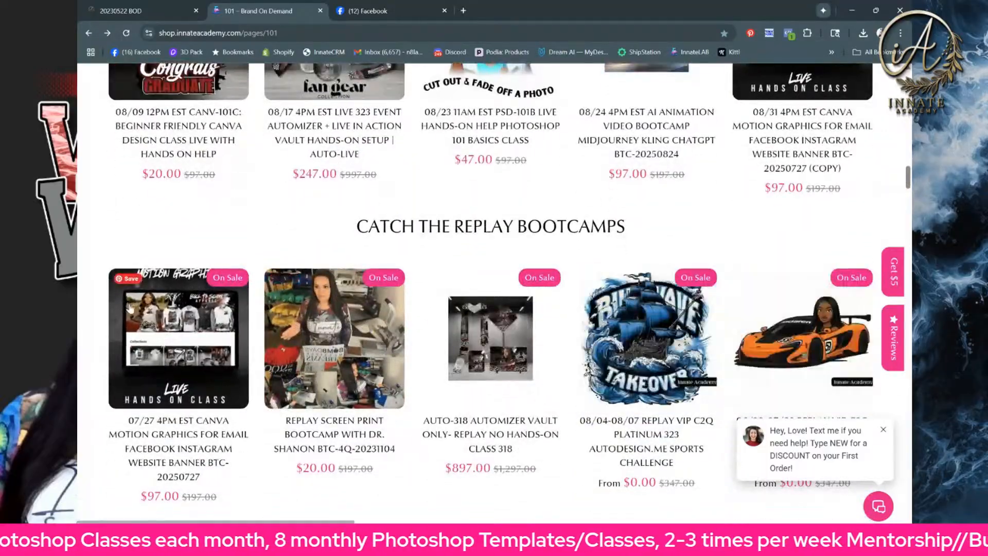
pyautogui.scroll(-15, 130, 308)
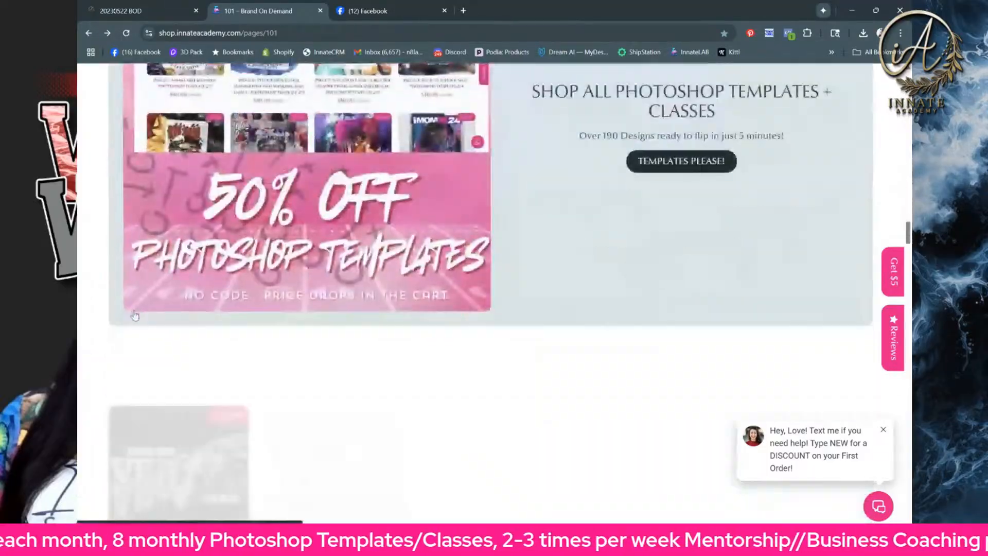
pyautogui.scroll(-5, 134, 315)
pyautogui.scroll(-3, 373, 302)
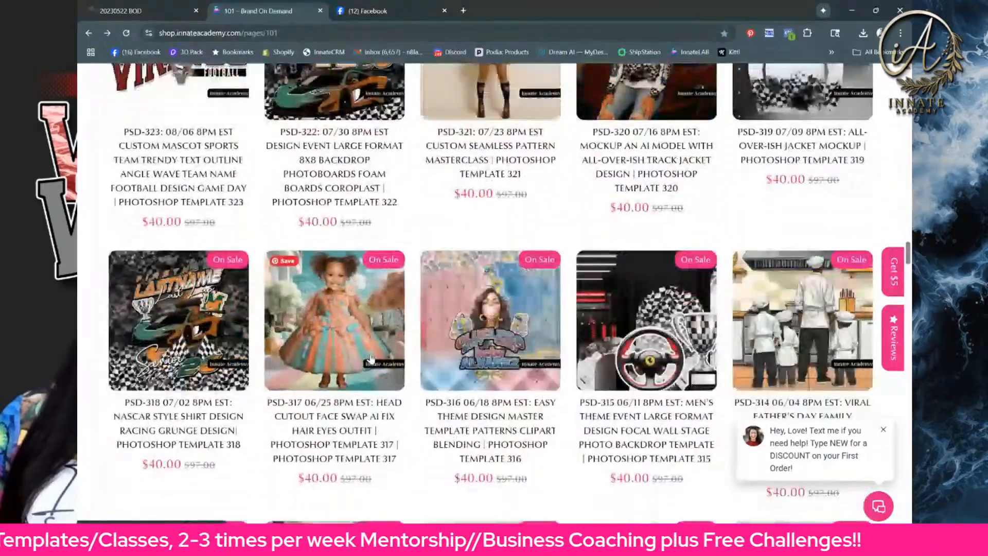
pyautogui.scroll(-4, 391, 365)
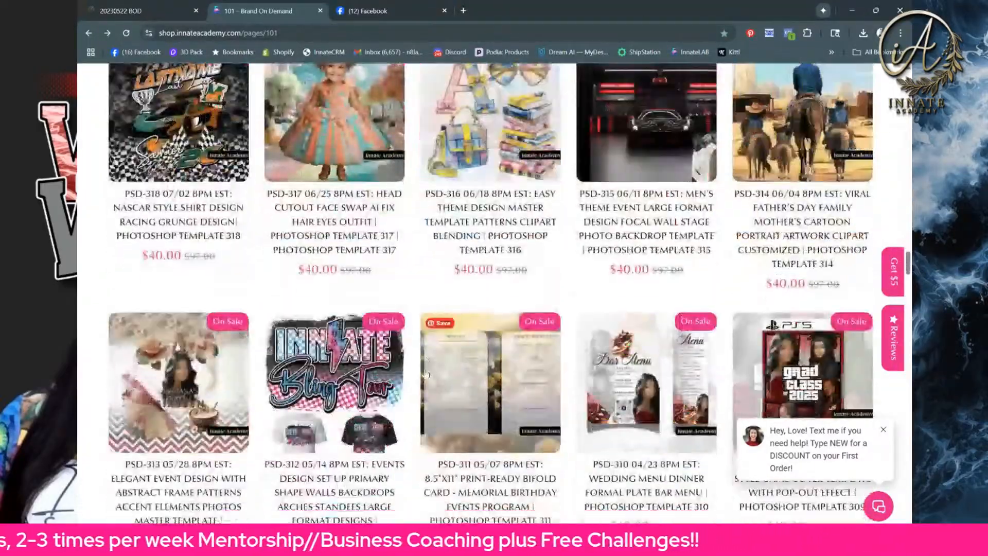
pyautogui.scroll(-2, 426, 373)
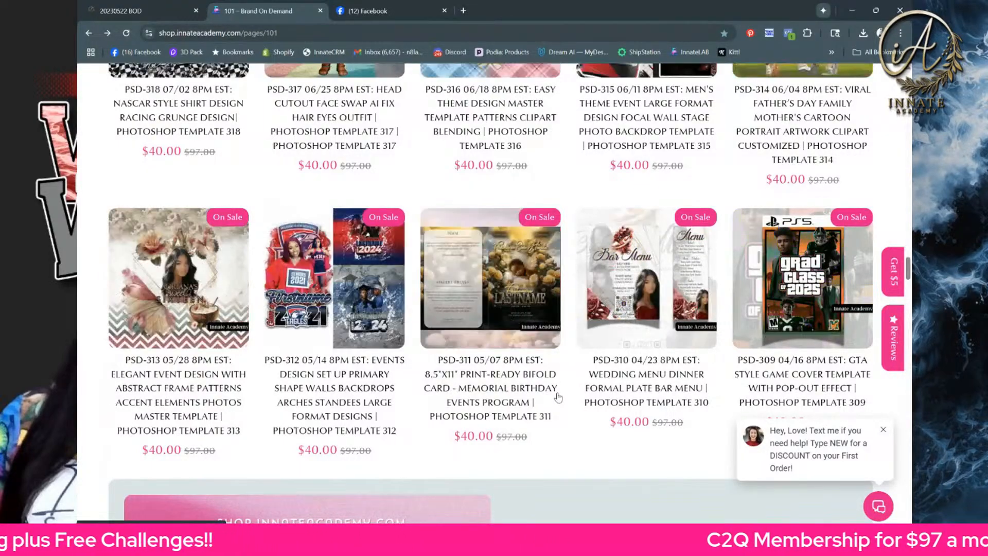
# - Review the PSD Photoshop 5-Minute Templates on the 101 page, from PSD-309 back up to PSD-323
pyautogui.scroll(1, 349, 371)
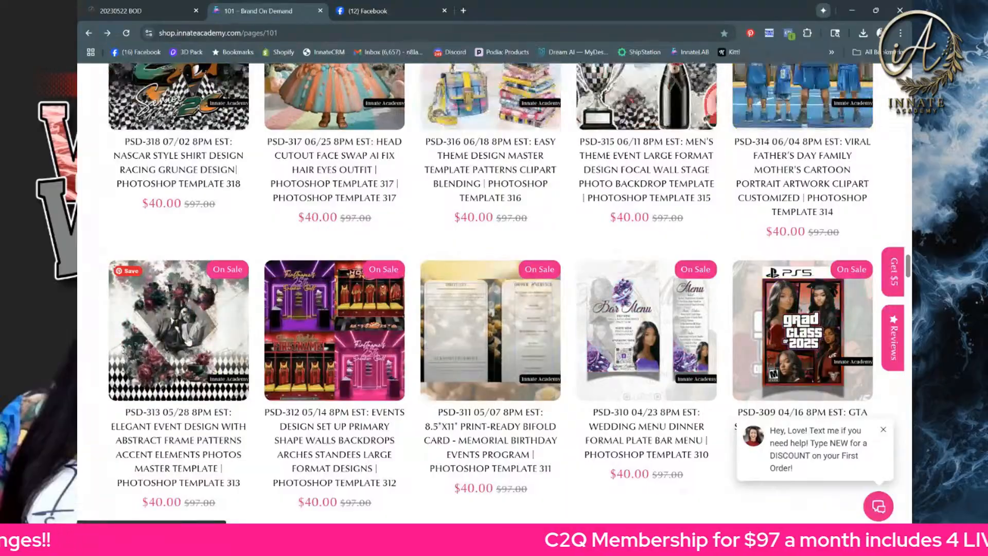
pyautogui.scroll(1, 204, 340)
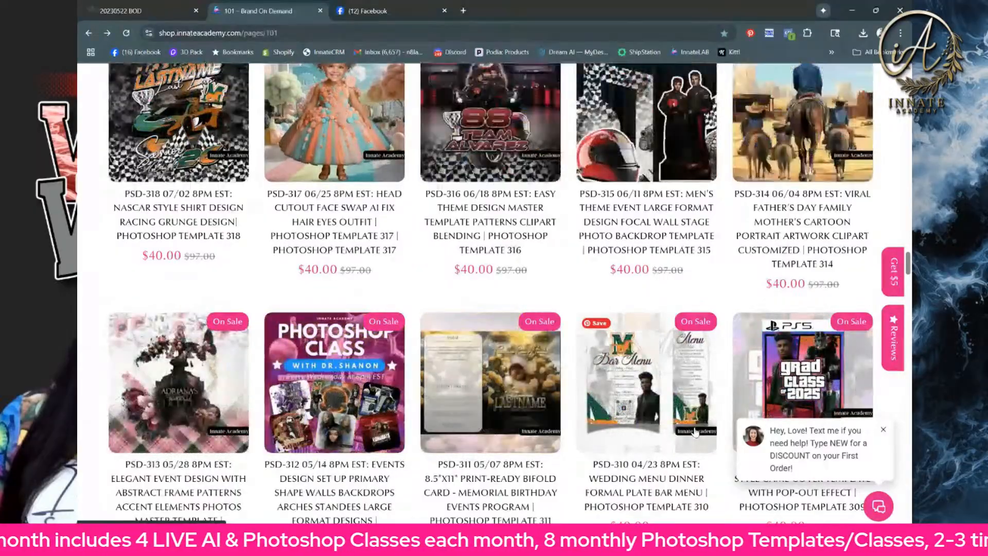
pyautogui.scroll(6, 623, 408)
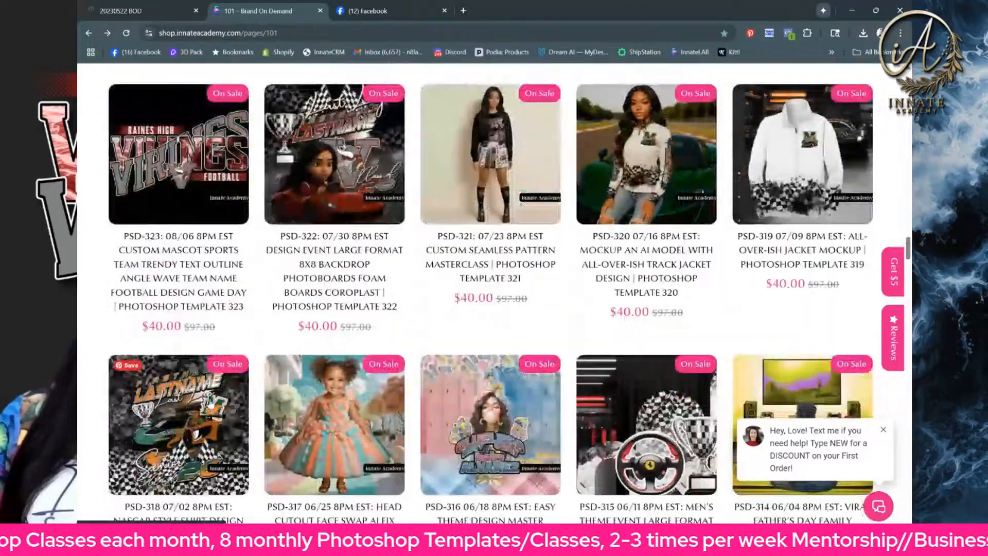
pyautogui.scroll(-1, 187, 409)
pyautogui.scroll(2, 187, 410)
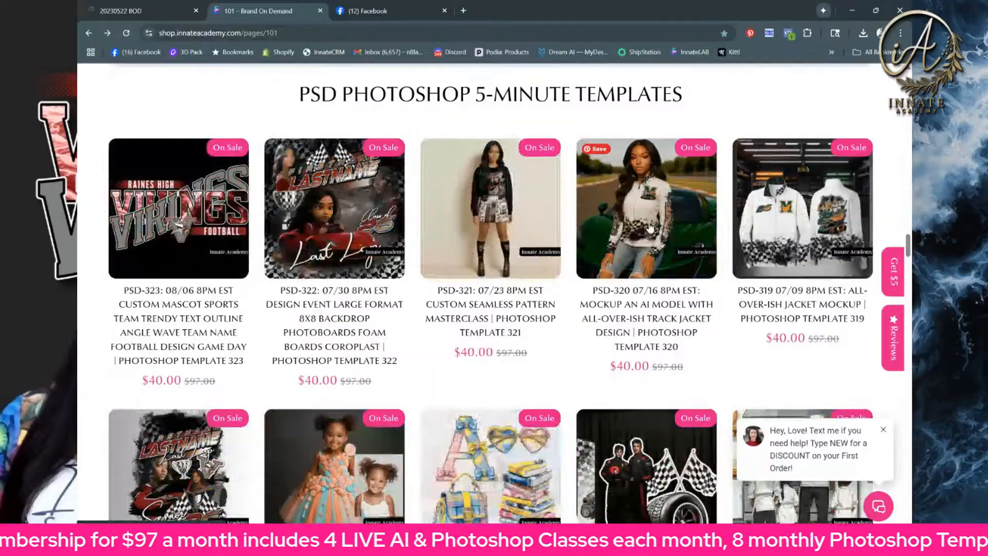
pyautogui.scroll(2, 517, 335)
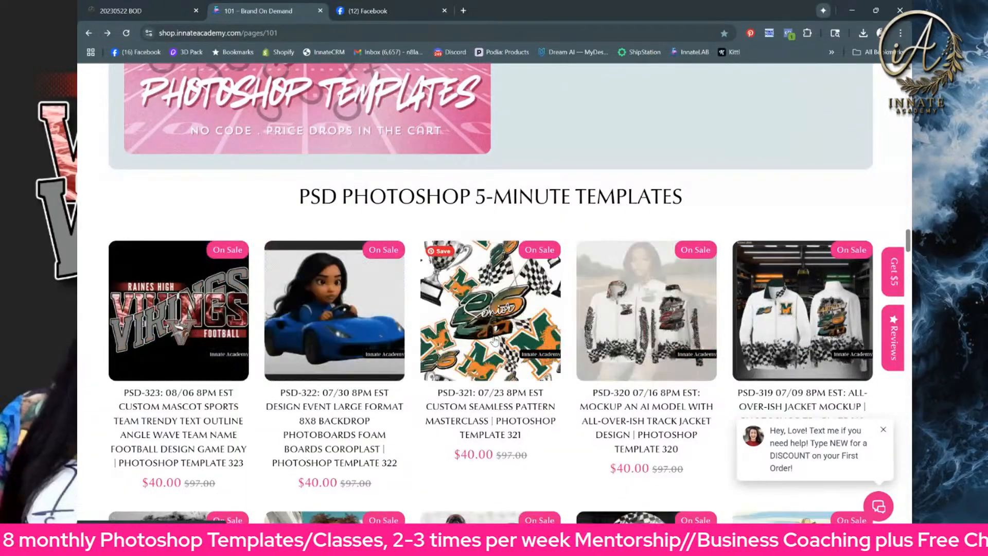
pyautogui.scroll(-1, 494, 338)
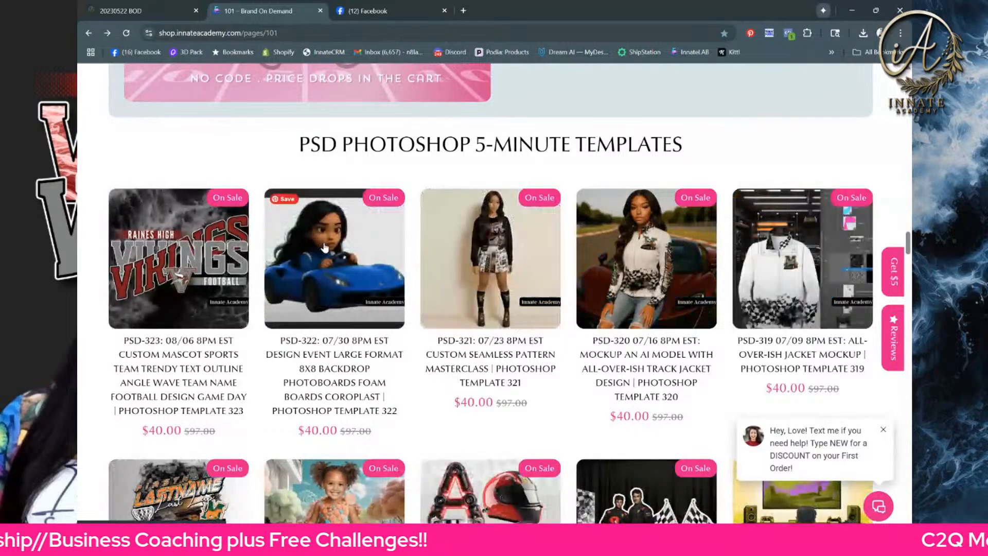
pyautogui.scroll(-1, 324, 248)
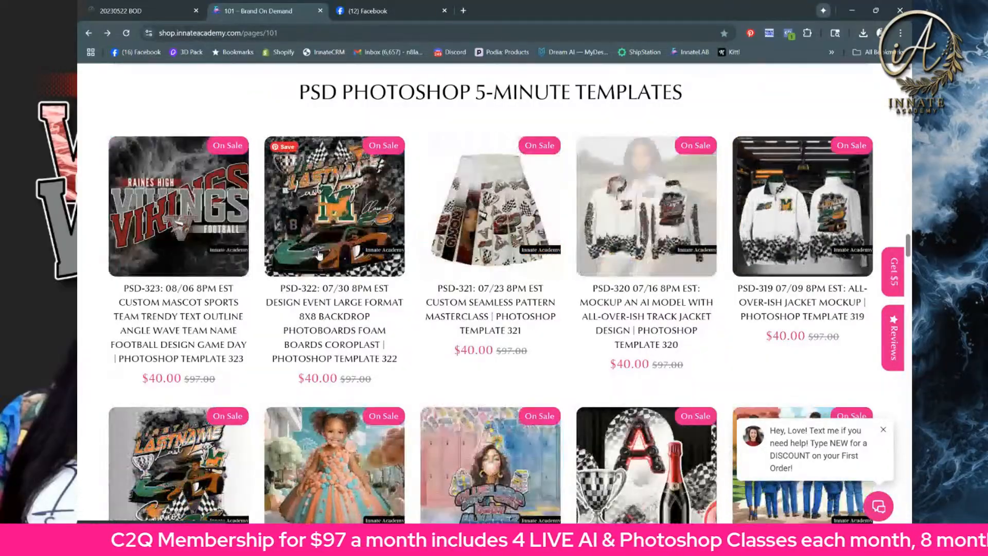
# - Examine the AI in Action co-work and artwork classes on the 101 page, from AI-086 through AI-077
pyautogui.scroll(-10, 319, 254)
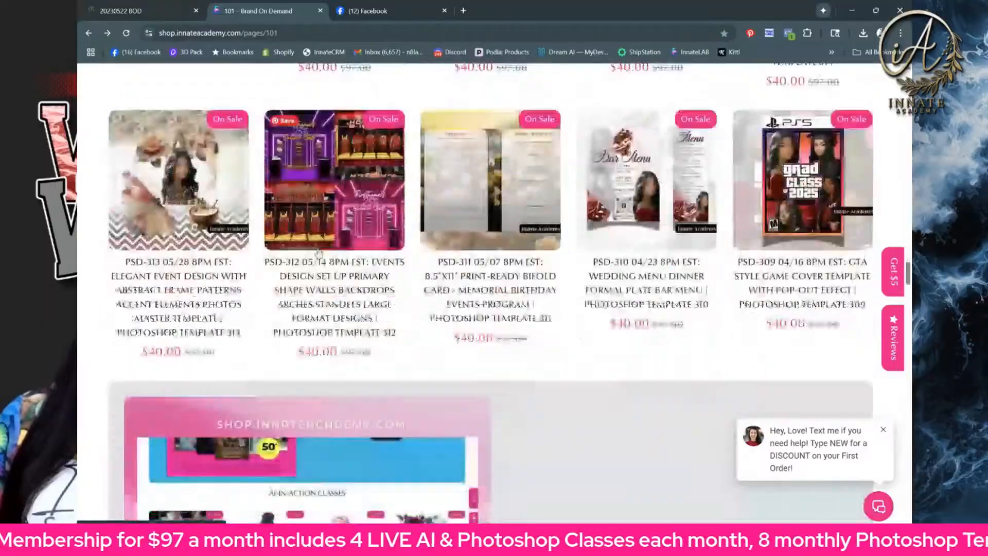
pyautogui.scroll(-15, 318, 252)
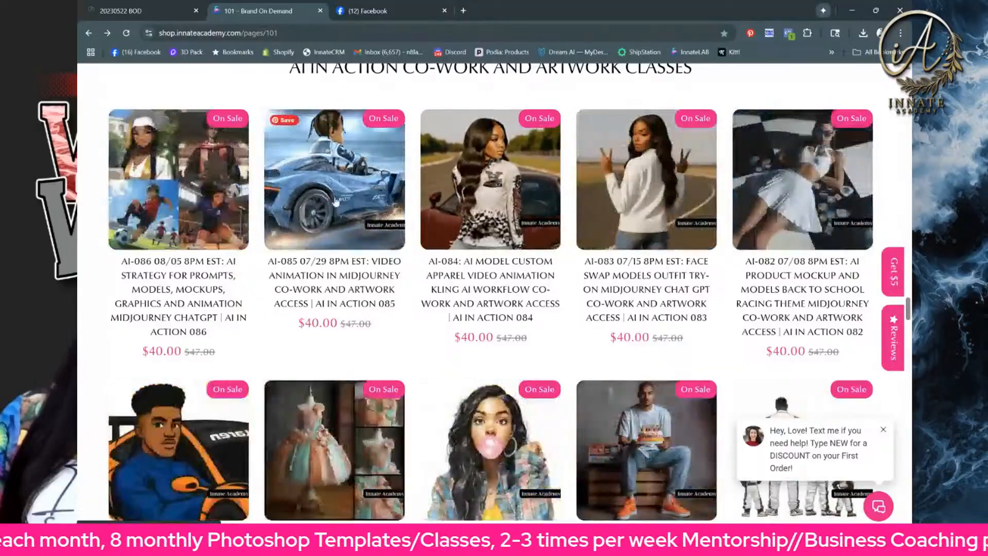
pyautogui.scroll(-1, 194, 397)
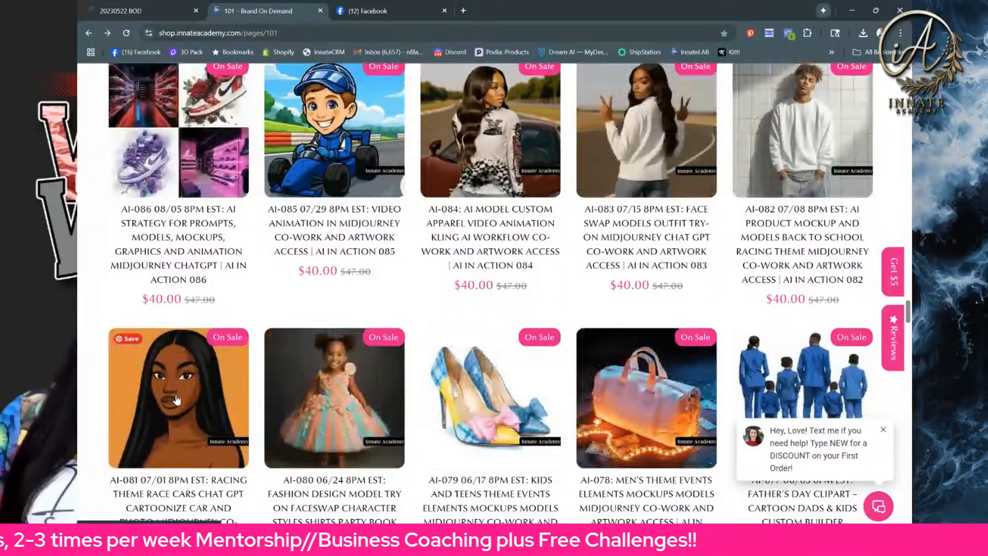
pyautogui.scroll(4, 175, 400)
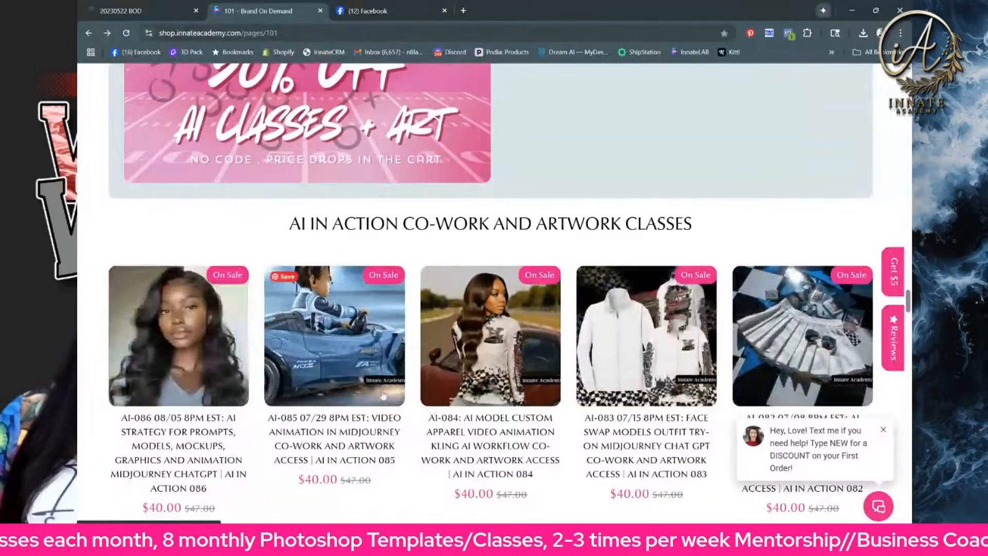
# - Return past the Photoshop and Canva templates to the replay bootcamps and review the replay VIP C2Q Platinum challenges
pyautogui.scroll(2, 371, 391)
pyautogui.scroll(10, 371, 391)
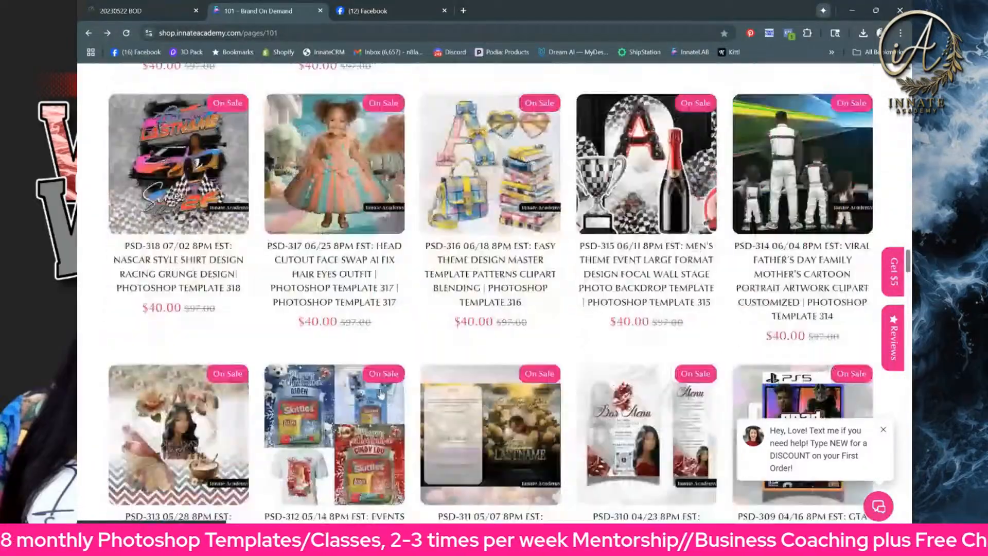
pyautogui.scroll(15, 628, 427)
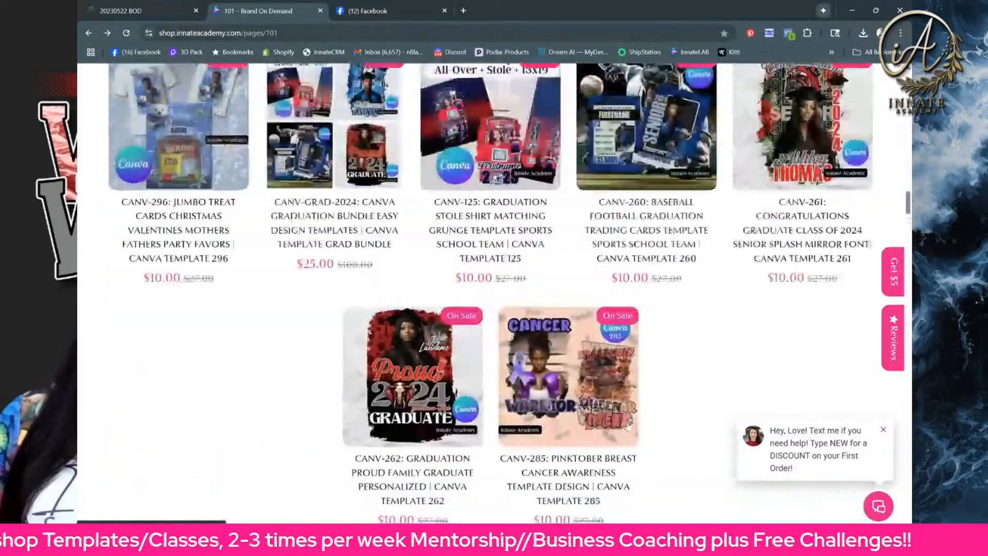
pyautogui.scroll(4, 628, 425)
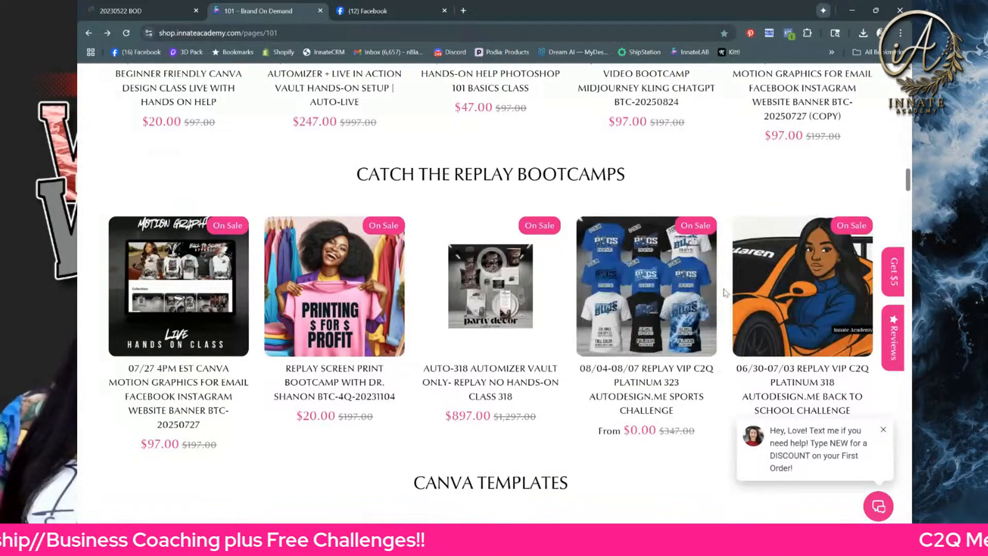
pyautogui.scroll(-6, 701, 311)
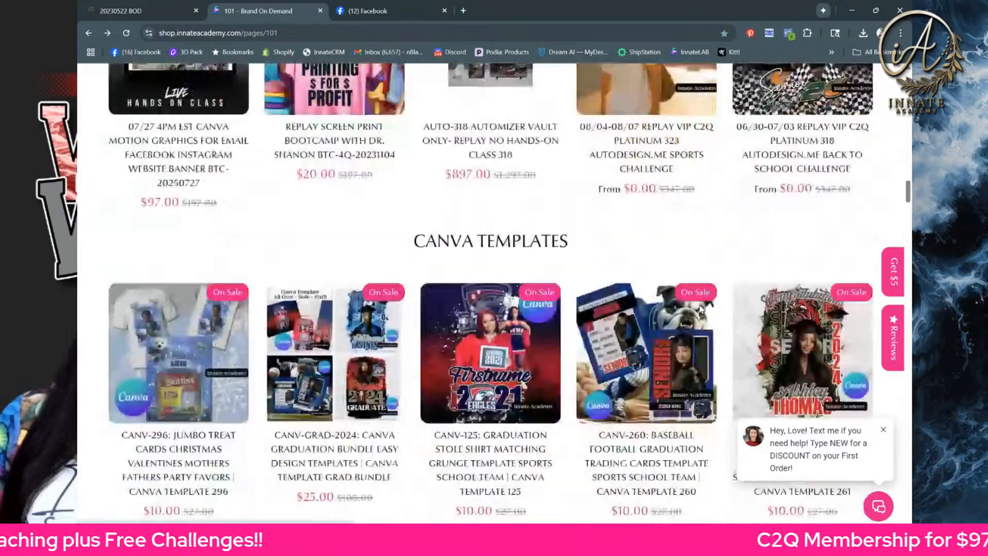
pyautogui.scroll(6, 698, 311)
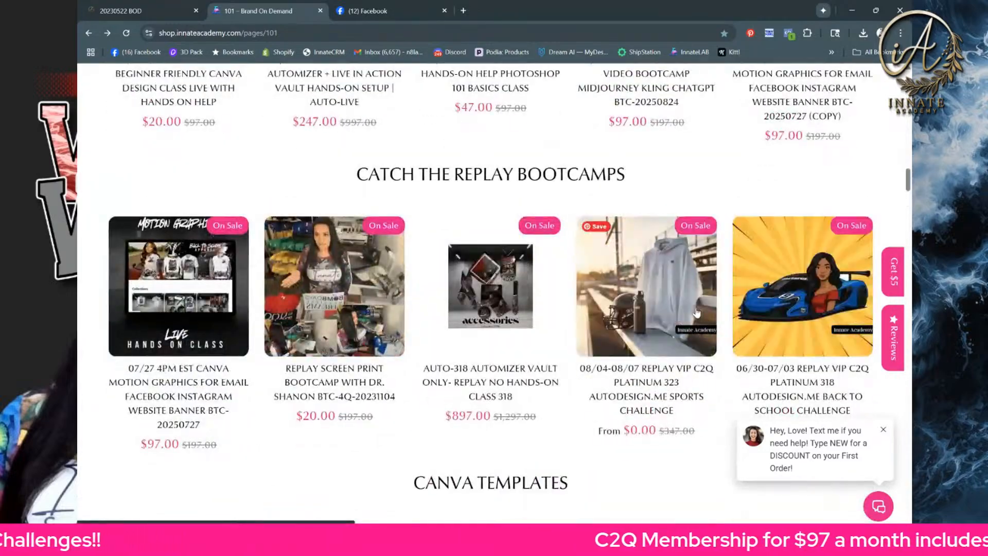
# - Review the upcoming hands-on real-time bootcamps on the 101 page, from the 08/09 Canva class to the 08/31 motion graphics class
pyautogui.scroll(5, 696, 313)
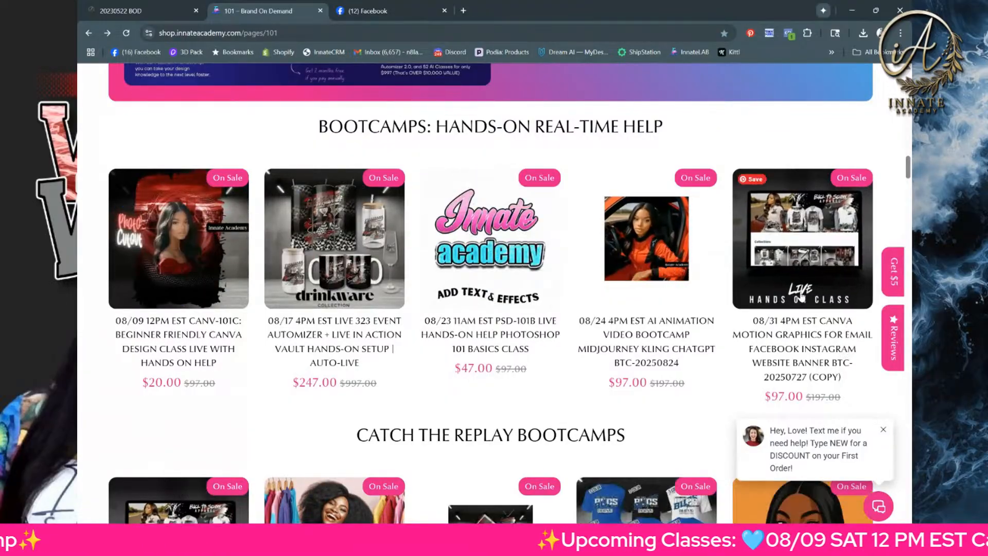
pyautogui.scroll(-2, 840, 358)
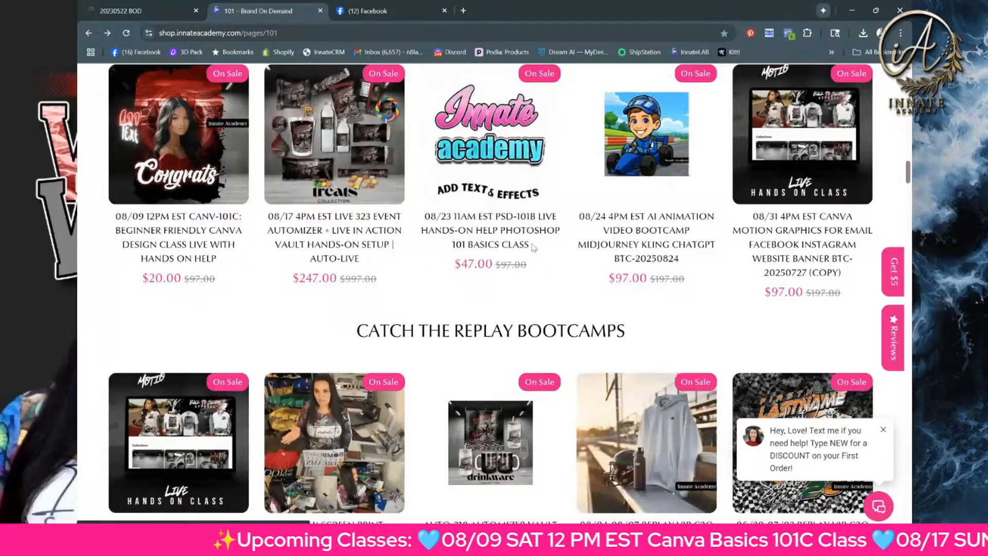
pyautogui.scroll(1, 489, 223)
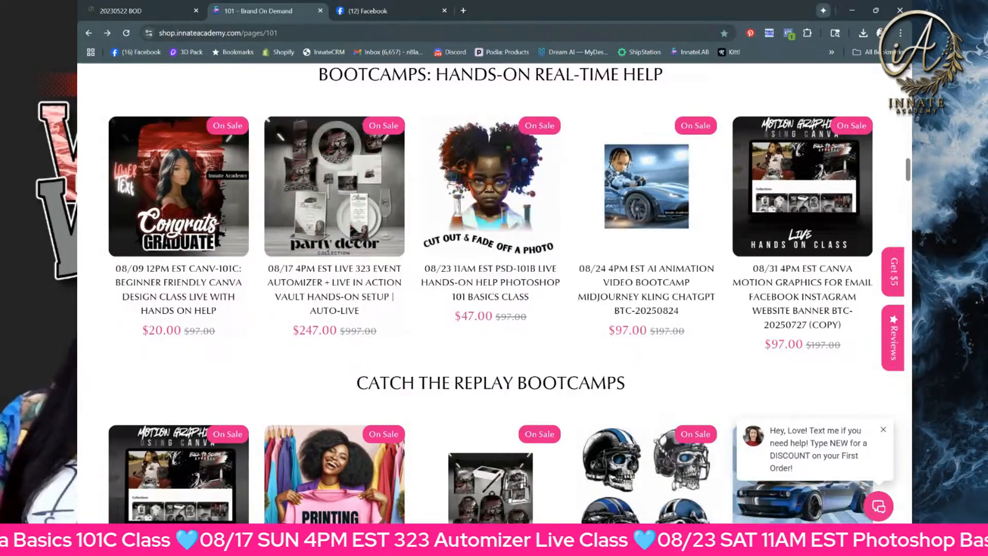
# - Switch to the Innate Academy Facebook page and examine the live video post and its comments
pyautogui.click(357, 15)
pyautogui.scroll(-10, 487, 296)
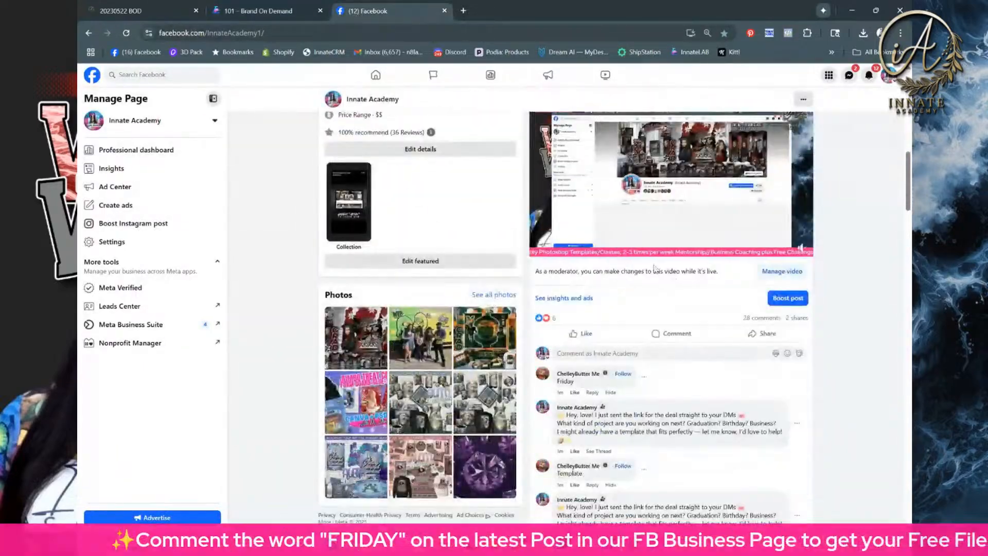
pyautogui.scroll(3, 655, 269)
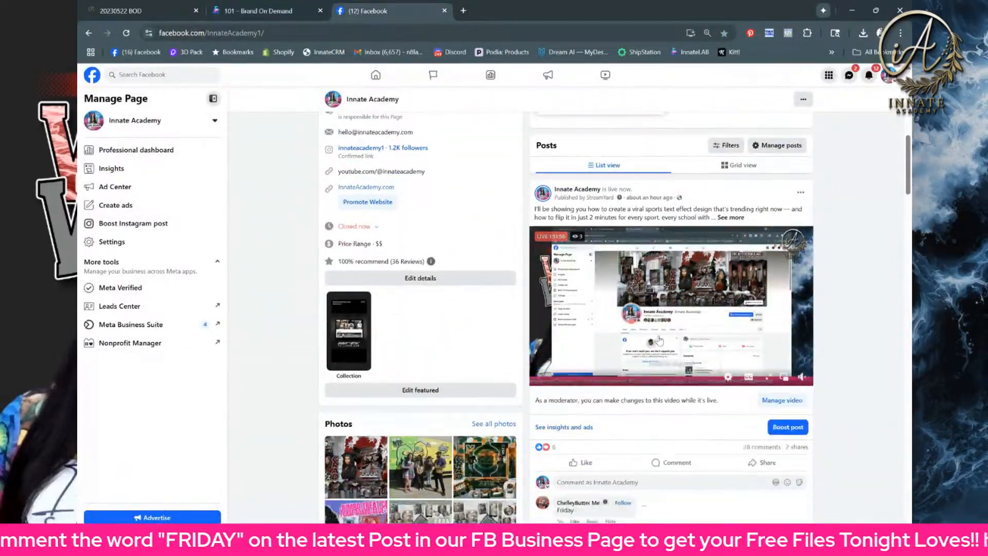
pyautogui.scroll(-5, 622, 395)
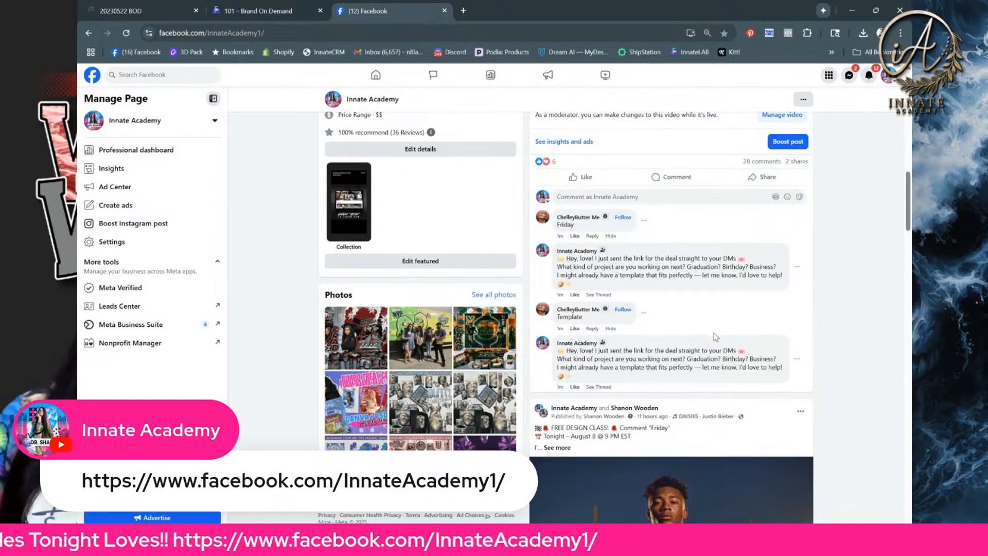
pyautogui.scroll(5, 715, 337)
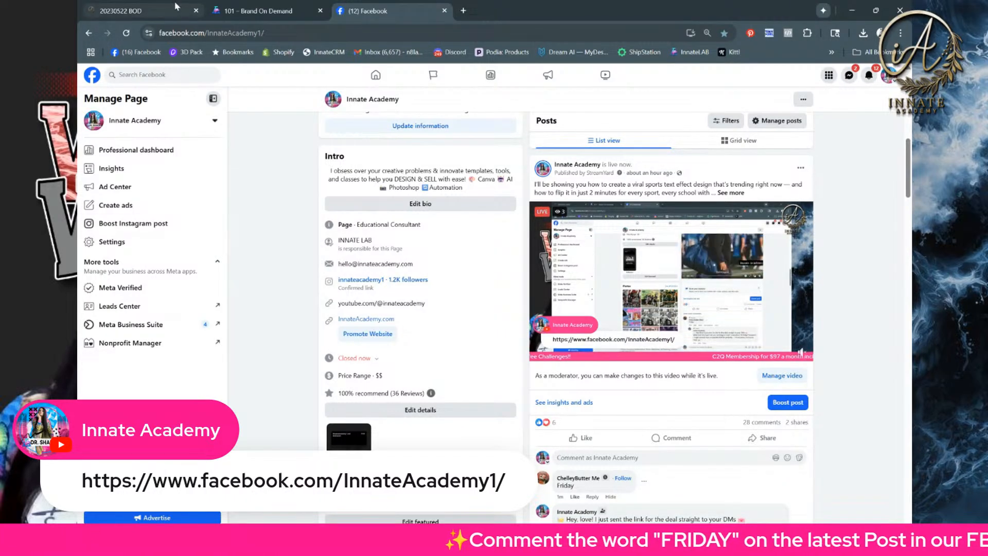
# - Glance at the 20230522 BOD store page and switch to Photoshop with the shirt printing prices mockup
pyautogui.click(218, 18)
pyautogui.click(160, 18)
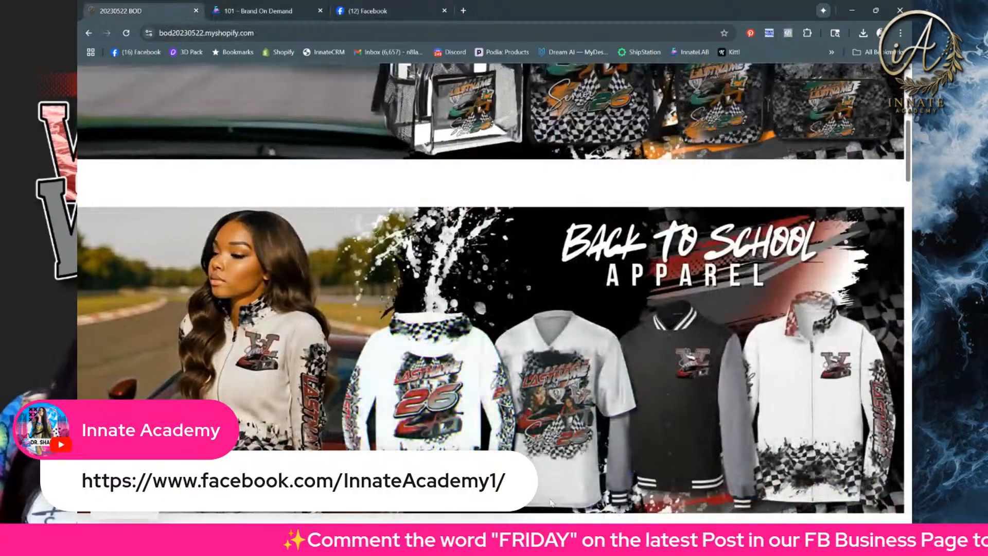
pyautogui.hotkey('alt', 'Tab')
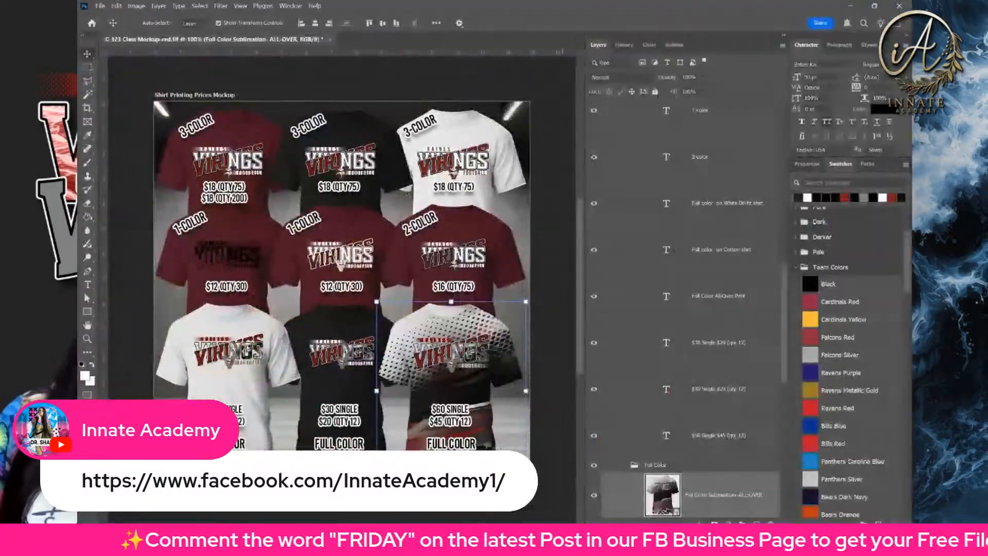